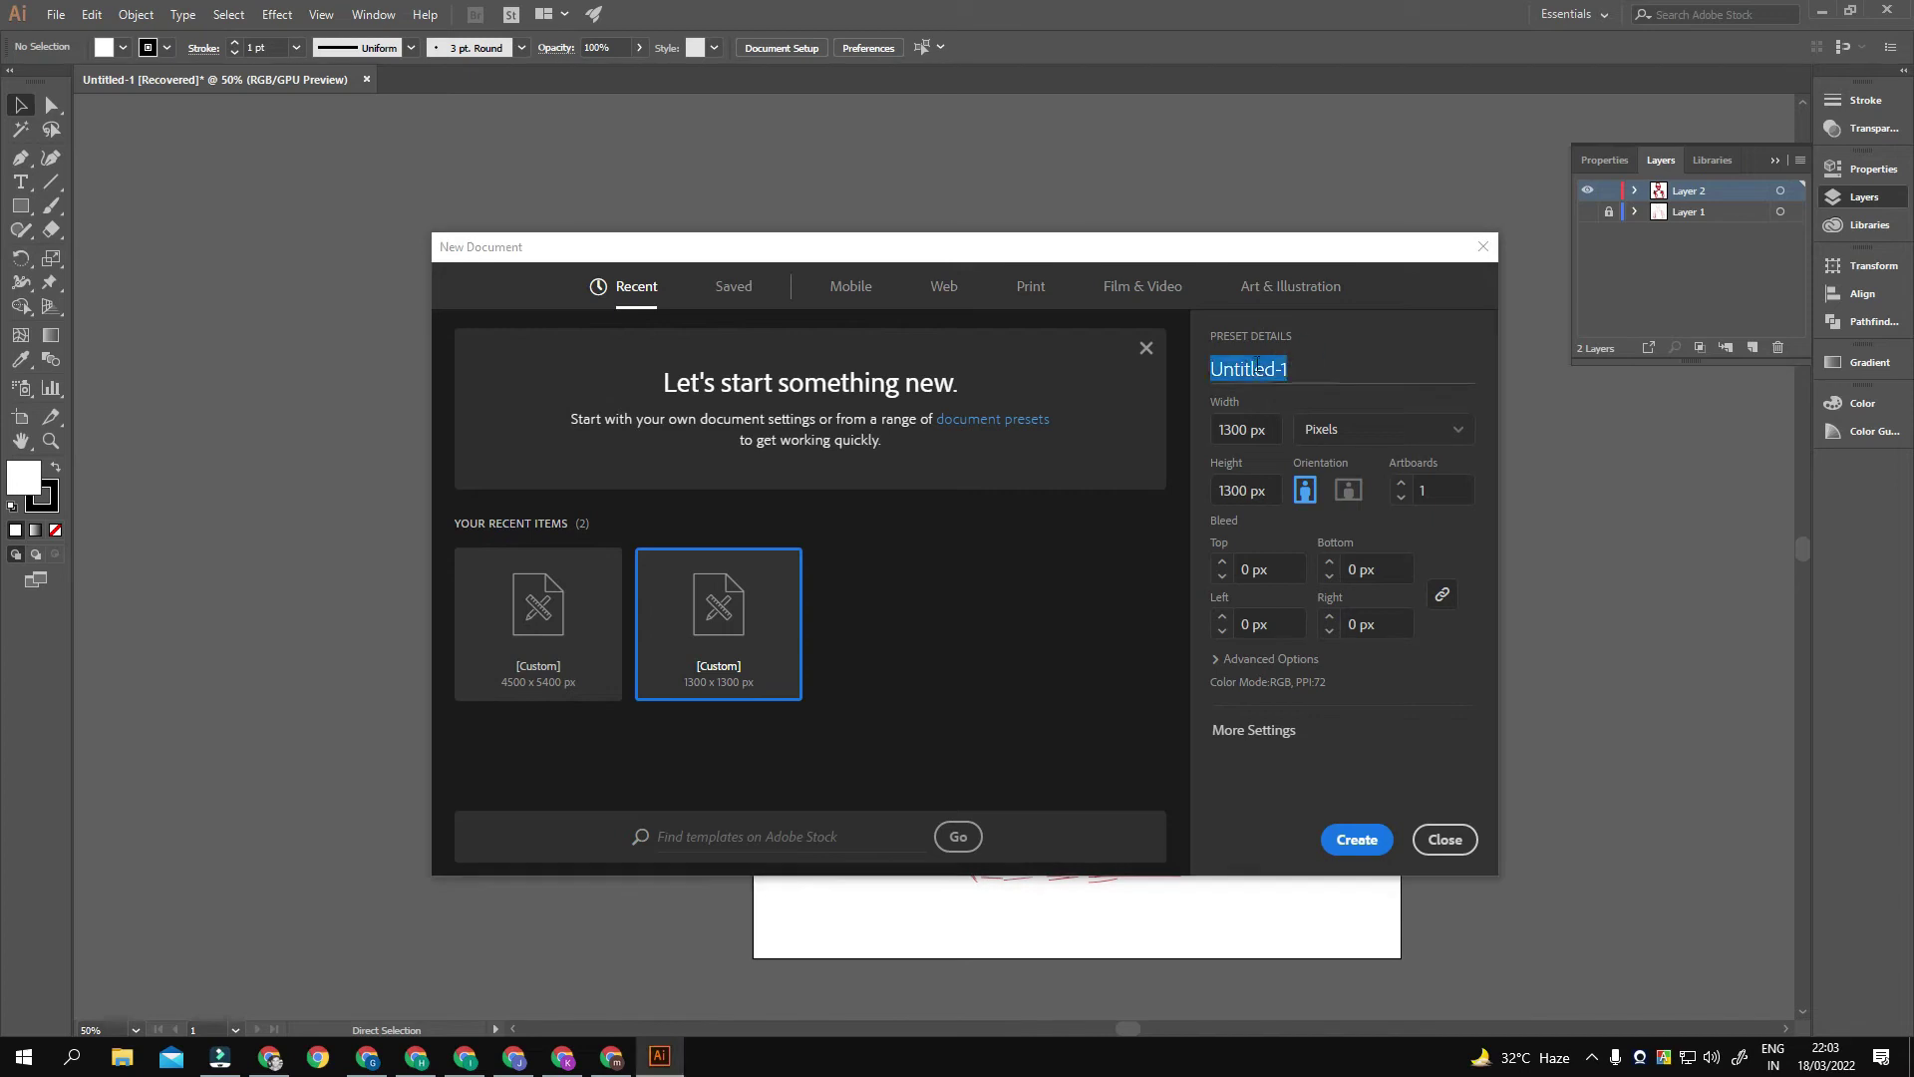
Step: Create the 'cat drawing' document and choose a Calligraphic brush
text(g)
key(Return)
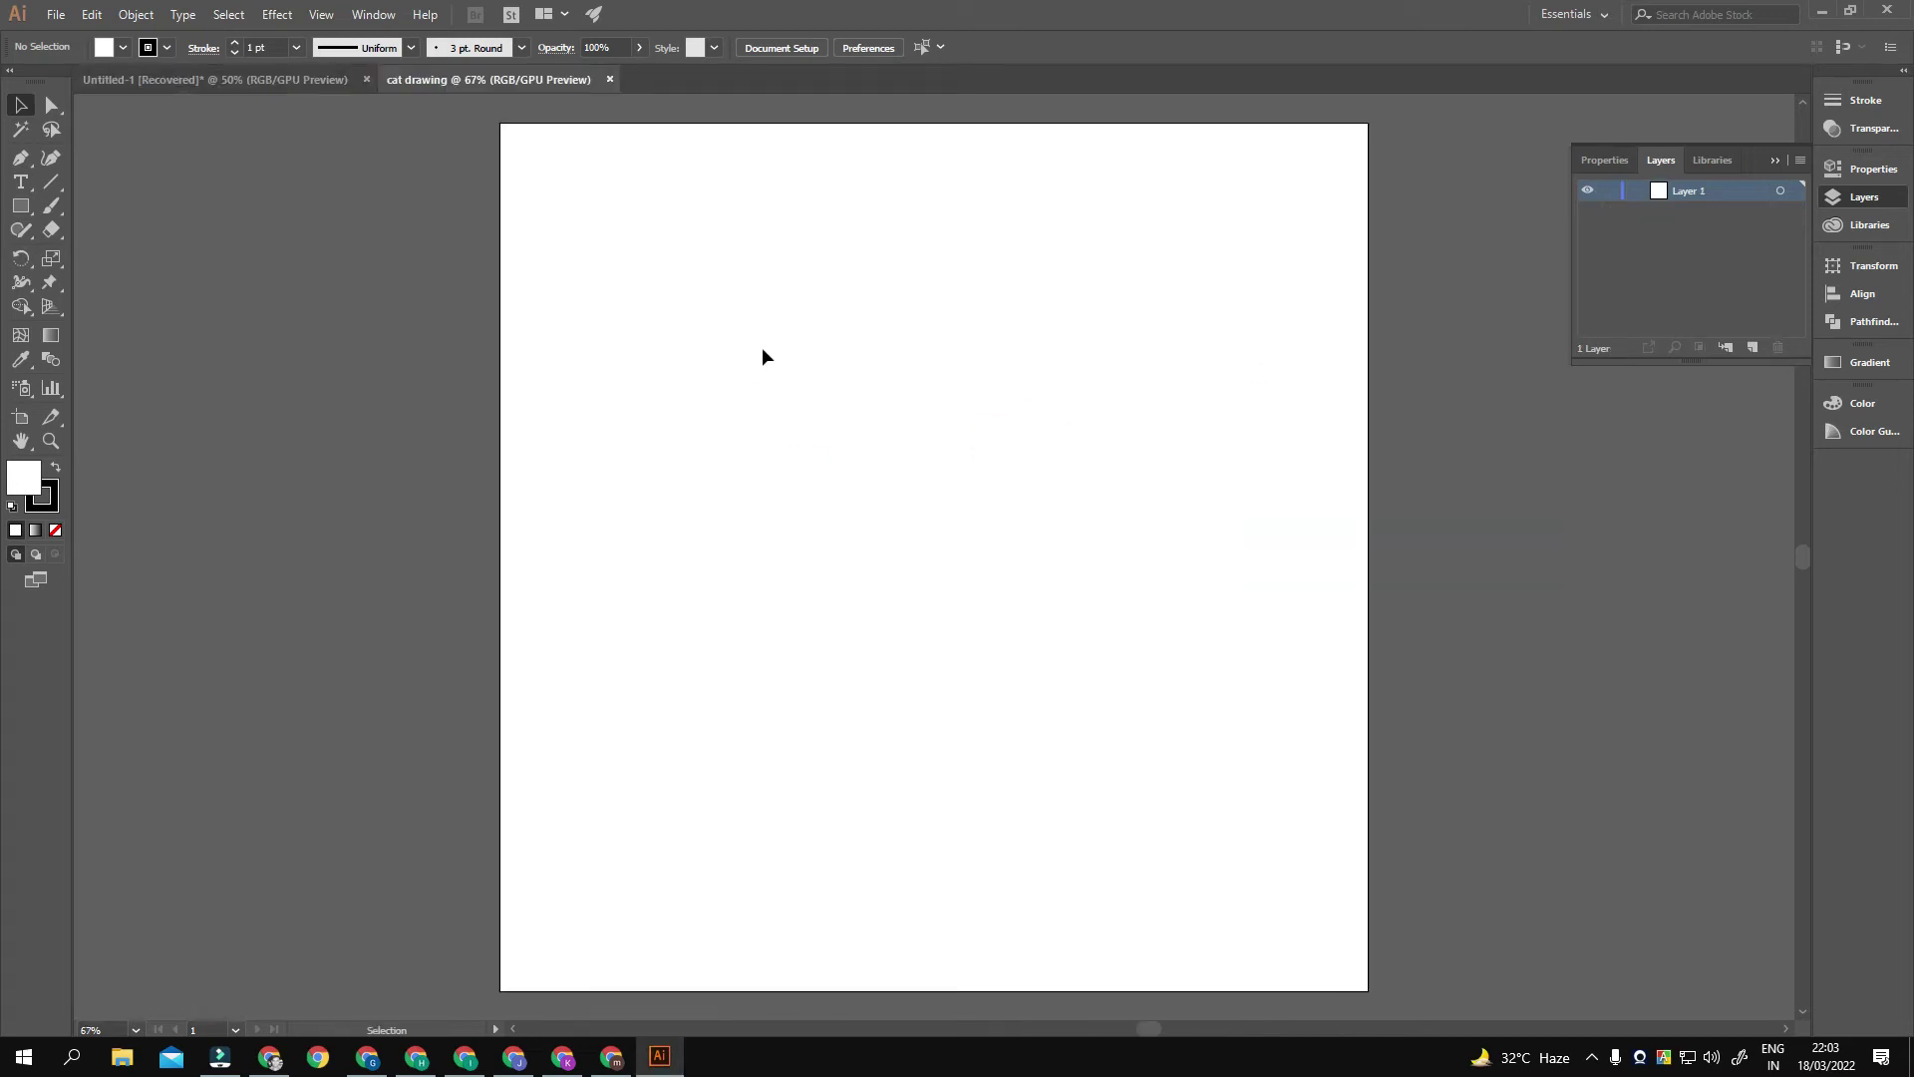
click(521, 48)
click(1030, 650)
click(1099, 688)
click(974, 664)
Step: Switch to the Paintbrush with a red C1272D stroke at lowered opacity for sketching
key(b)
double_click(41, 495)
click(166, 47)
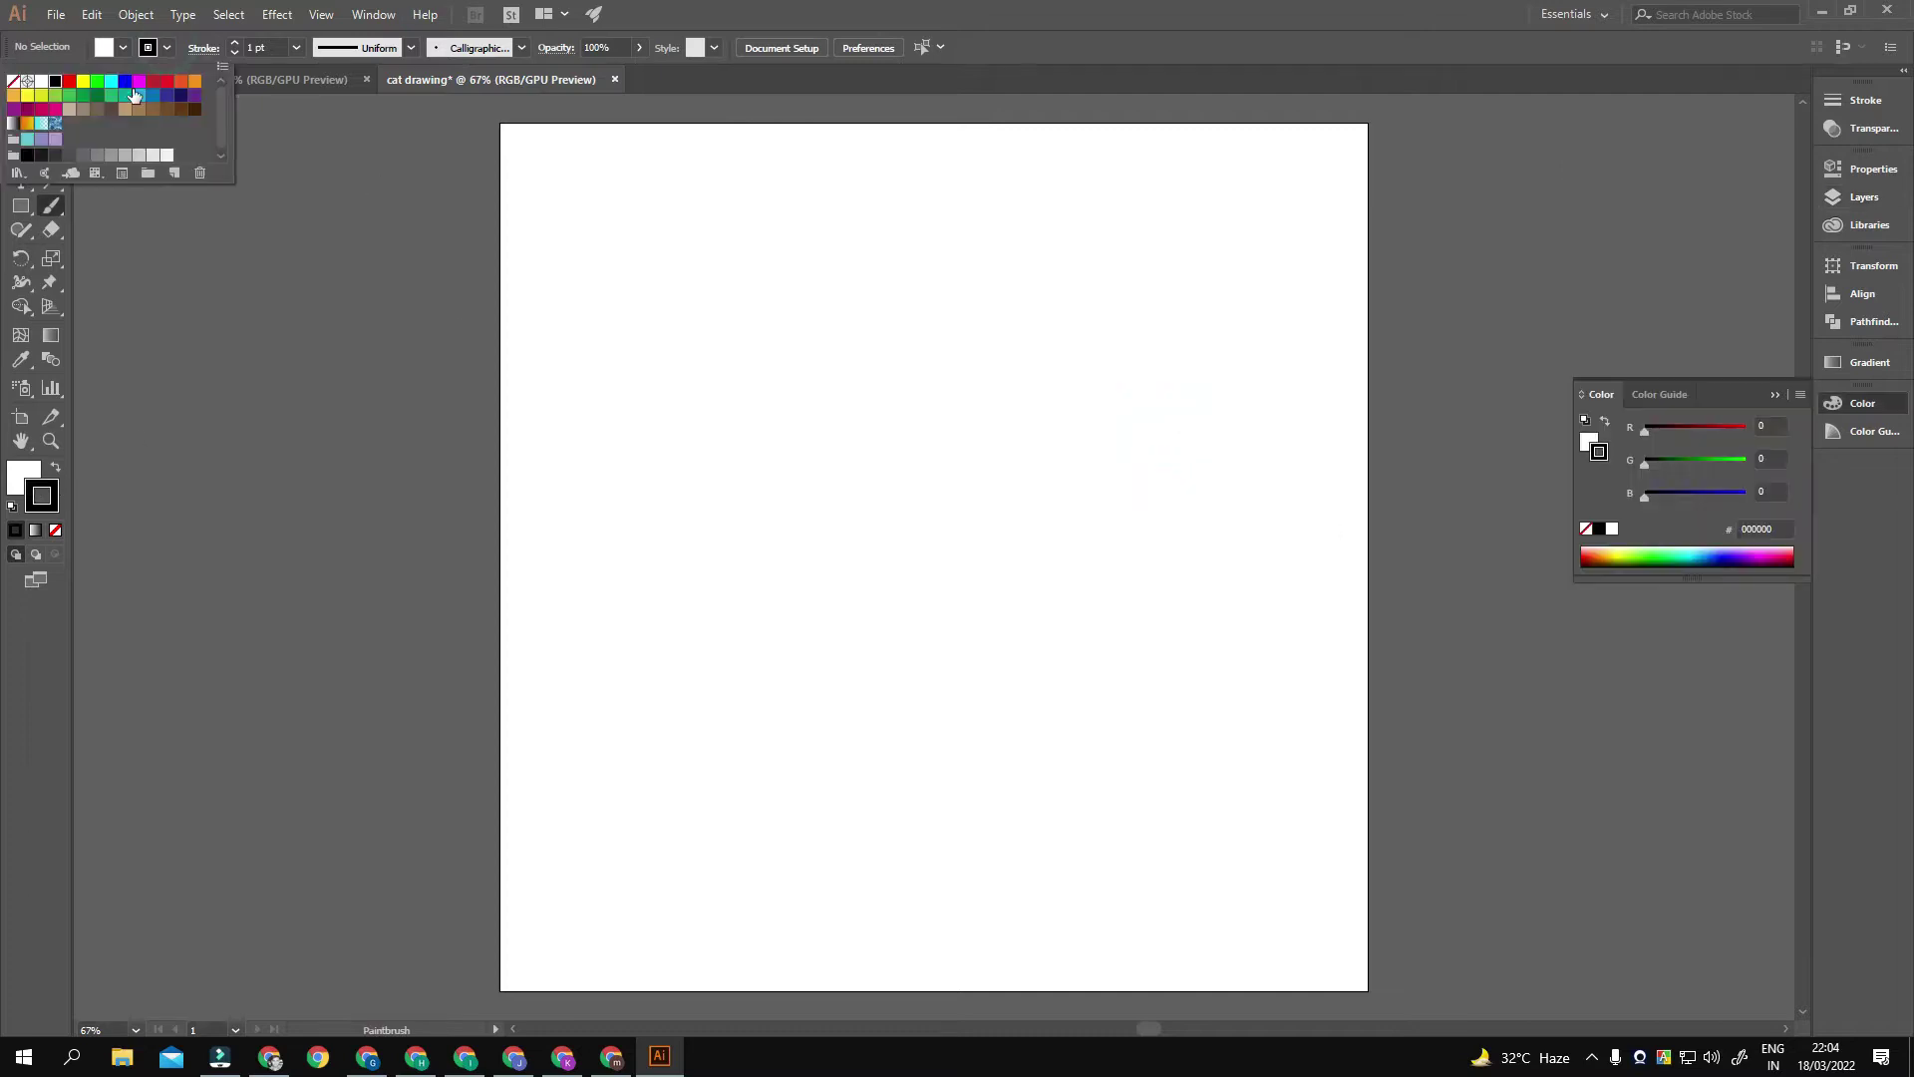
click(80, 61)
click(639, 48)
Step: Sketch the round head outline, chin and pointed ears in red
drag(864, 417, 845, 523)
drag(846, 431, 953, 404)
key(ctrl+z)
drag(827, 449, 809, 394)
mouse_move(810, 393)
mouse_down()
mouse_move(872, 419)
mouse_move(1033, 364)
mouse_move(1002, 500)
mouse_move(897, 586)
mouse_up()
mouse_move(832, 469)
mouse_down()
mouse_move(888, 419)
mouse_move(851, 406)
mouse_move(1002, 469)
mouse_move(867, 417)
mouse_up()
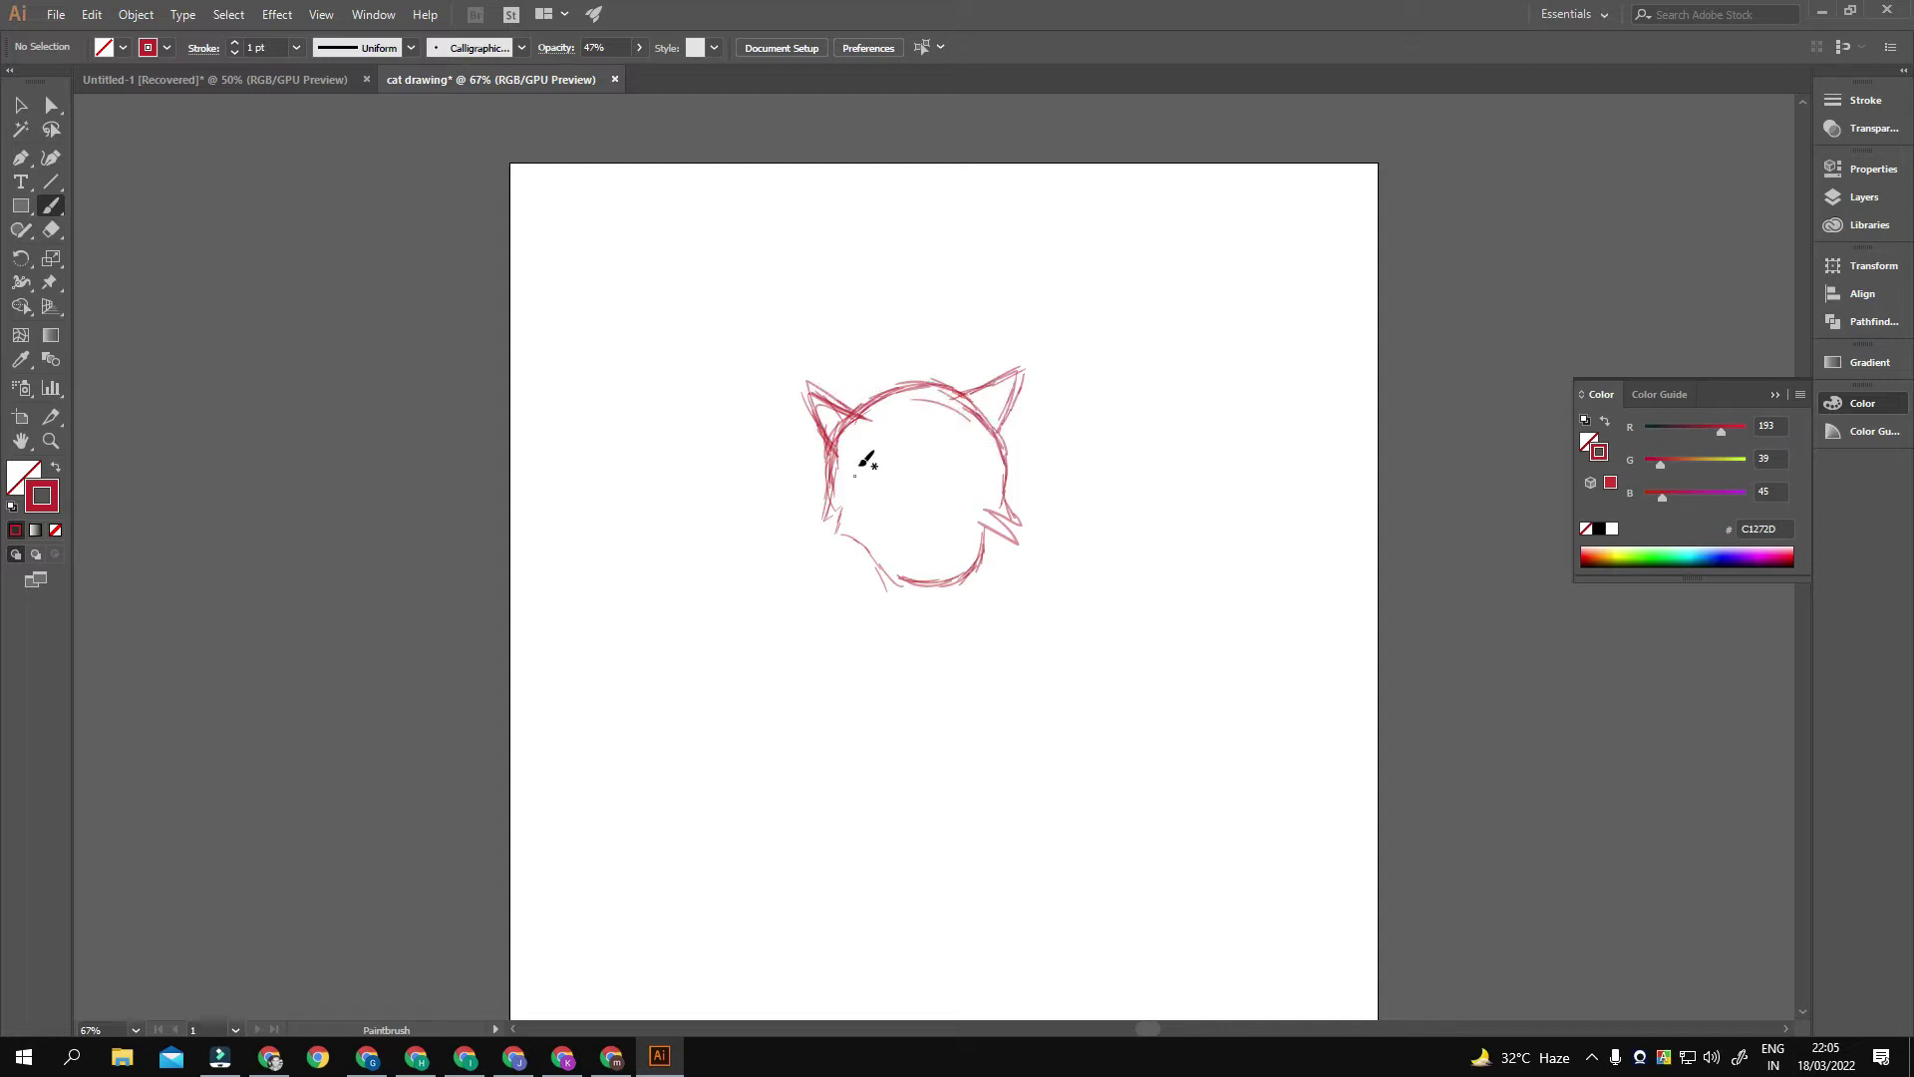
Step: Add the heavy-lidded eyes and frowning mouth, then deselect and recentre the view
drag(928, 458, 975, 459)
key(ctrl+z)
key(ctrl+z)
drag(940, 460, 982, 464)
drag(865, 465, 913, 459)
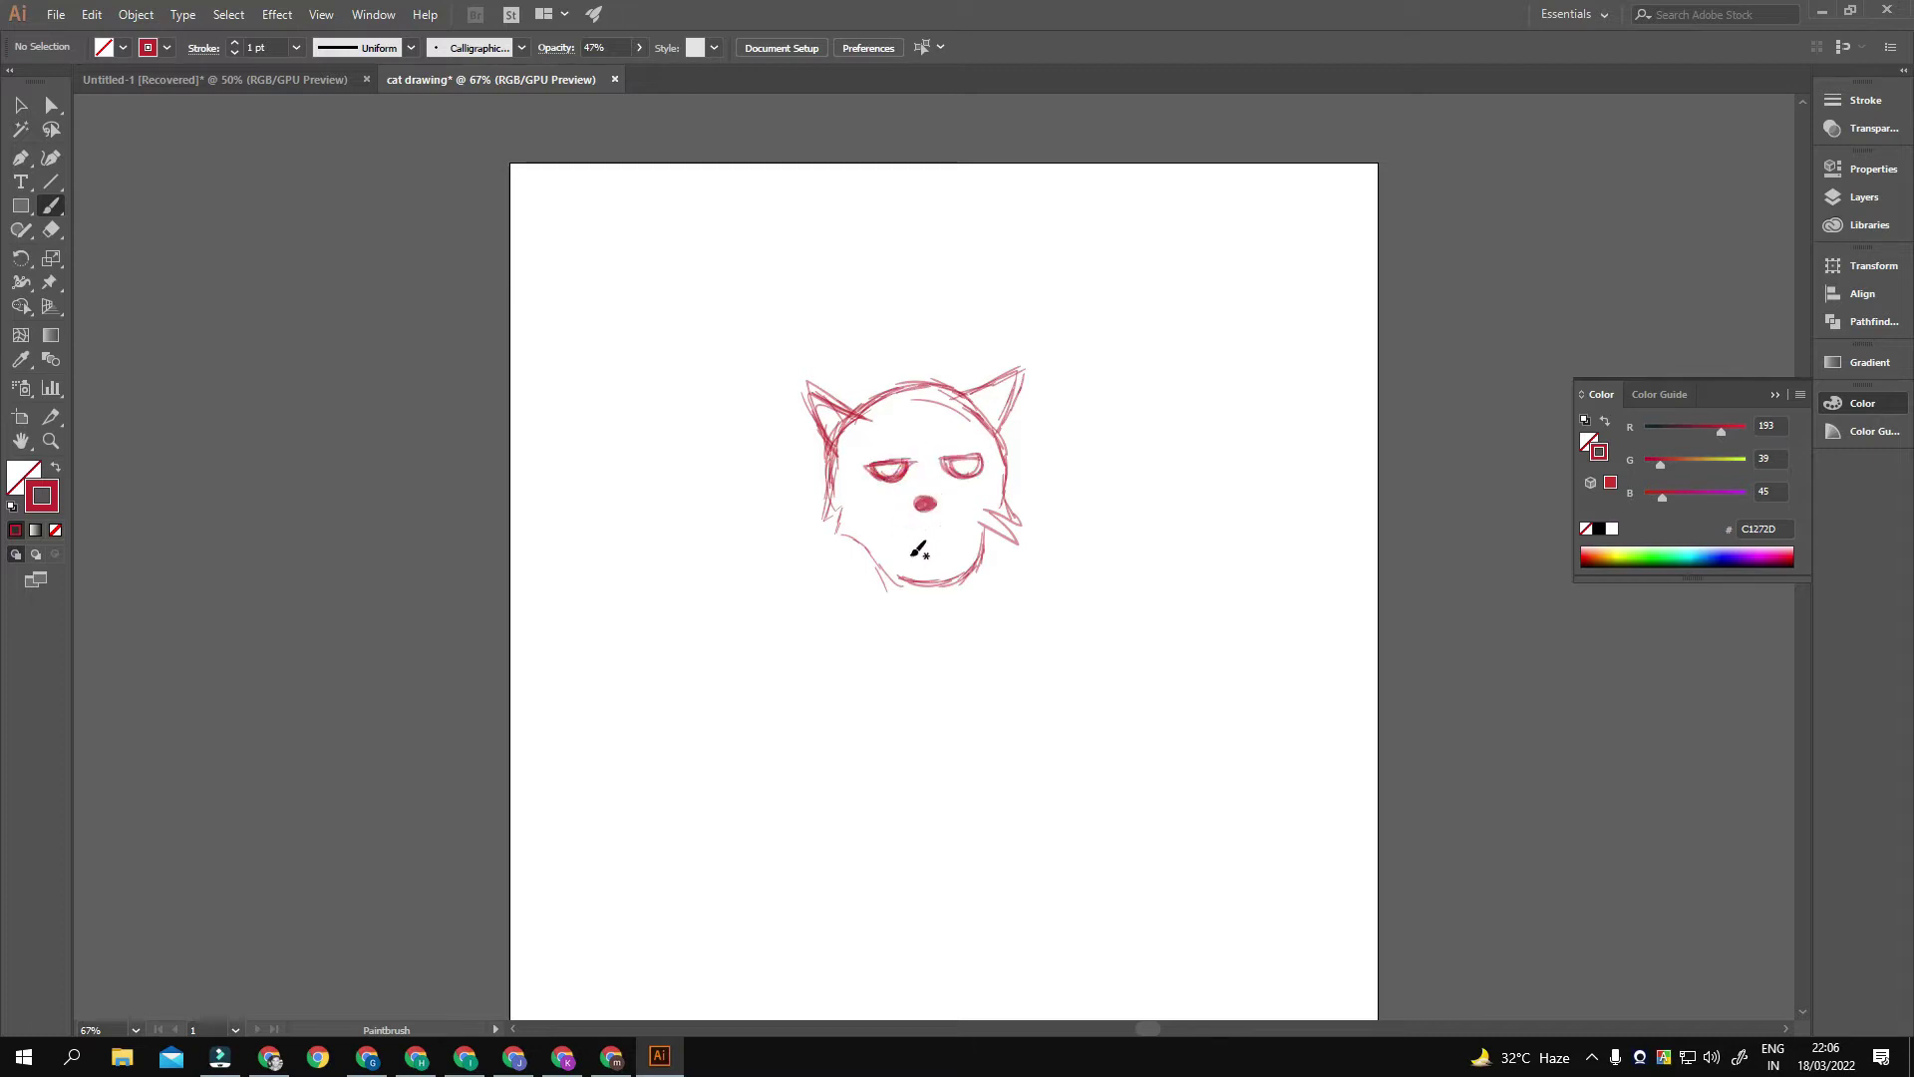
drag(919, 544, 968, 537)
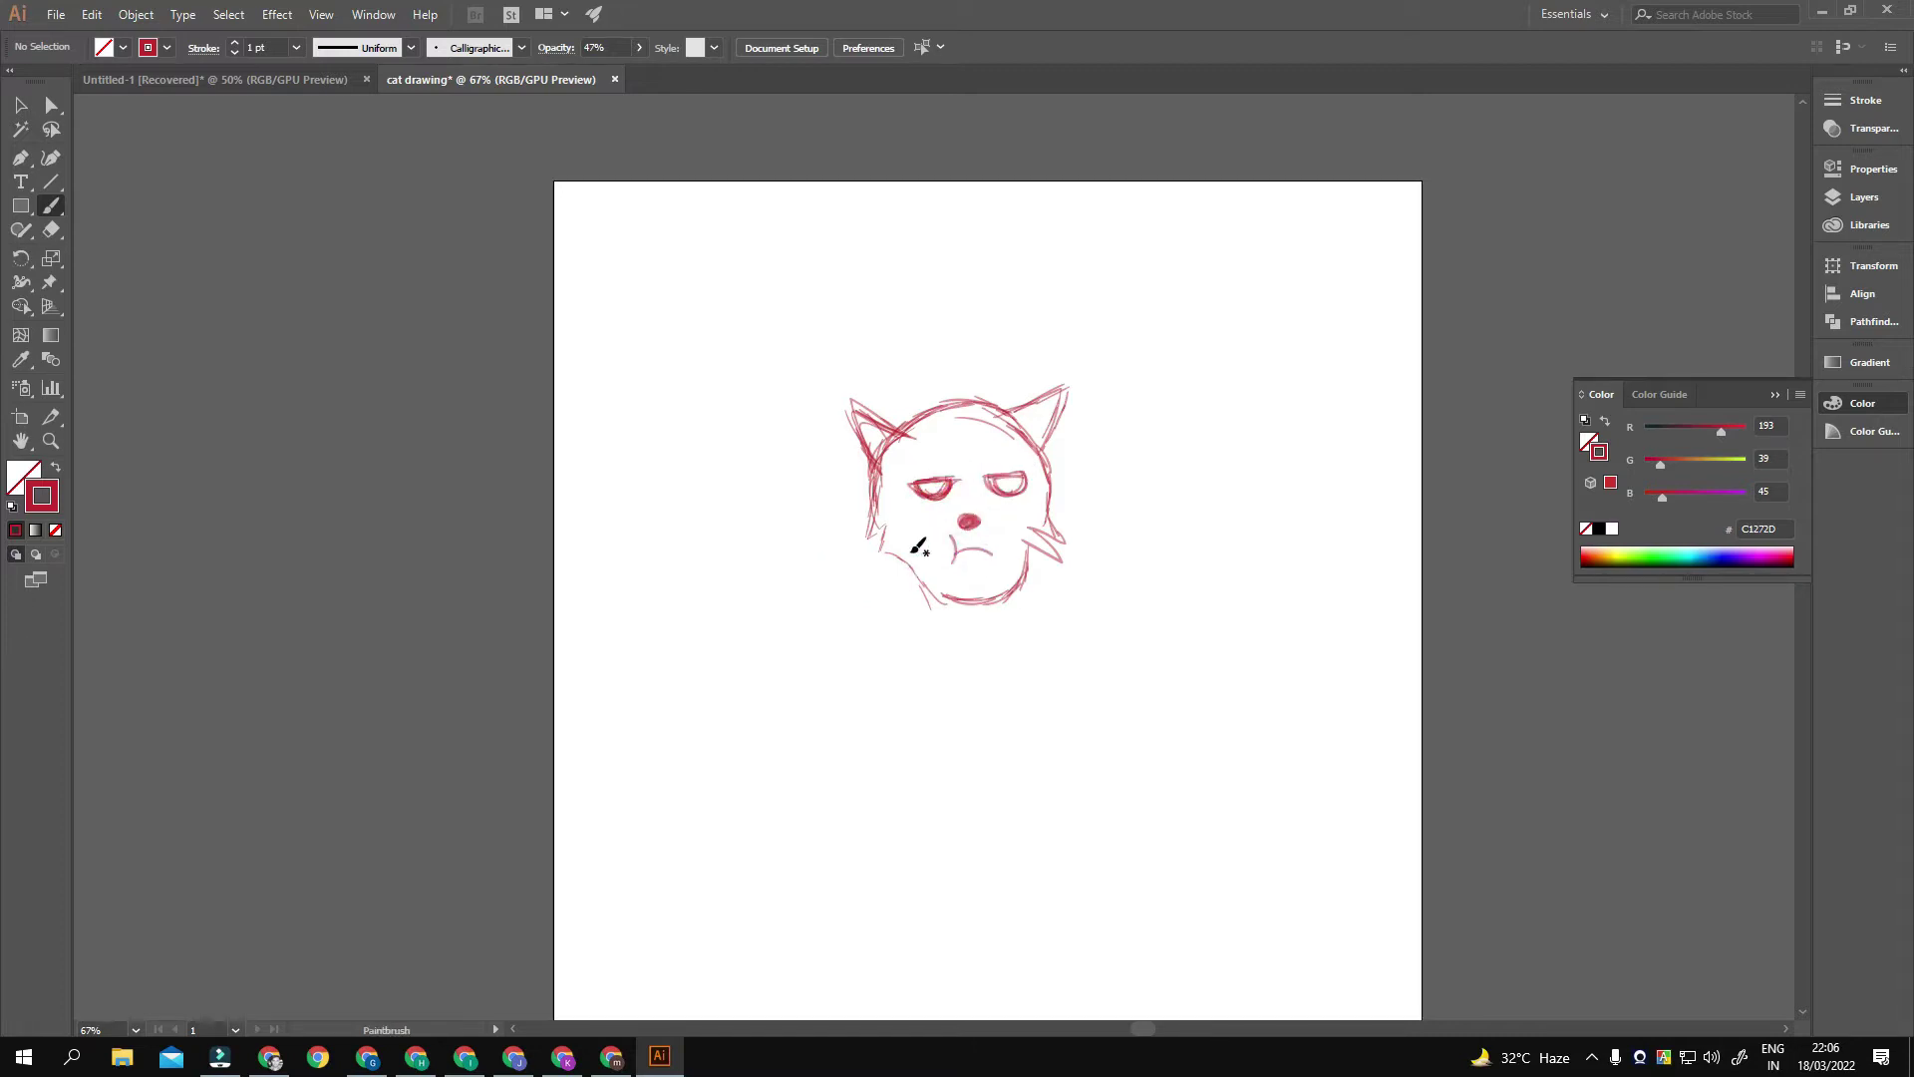
key(v)
key(ctrl+a)
key(ctrl+shift+a)
drag(1109, 551, 1065, 578)
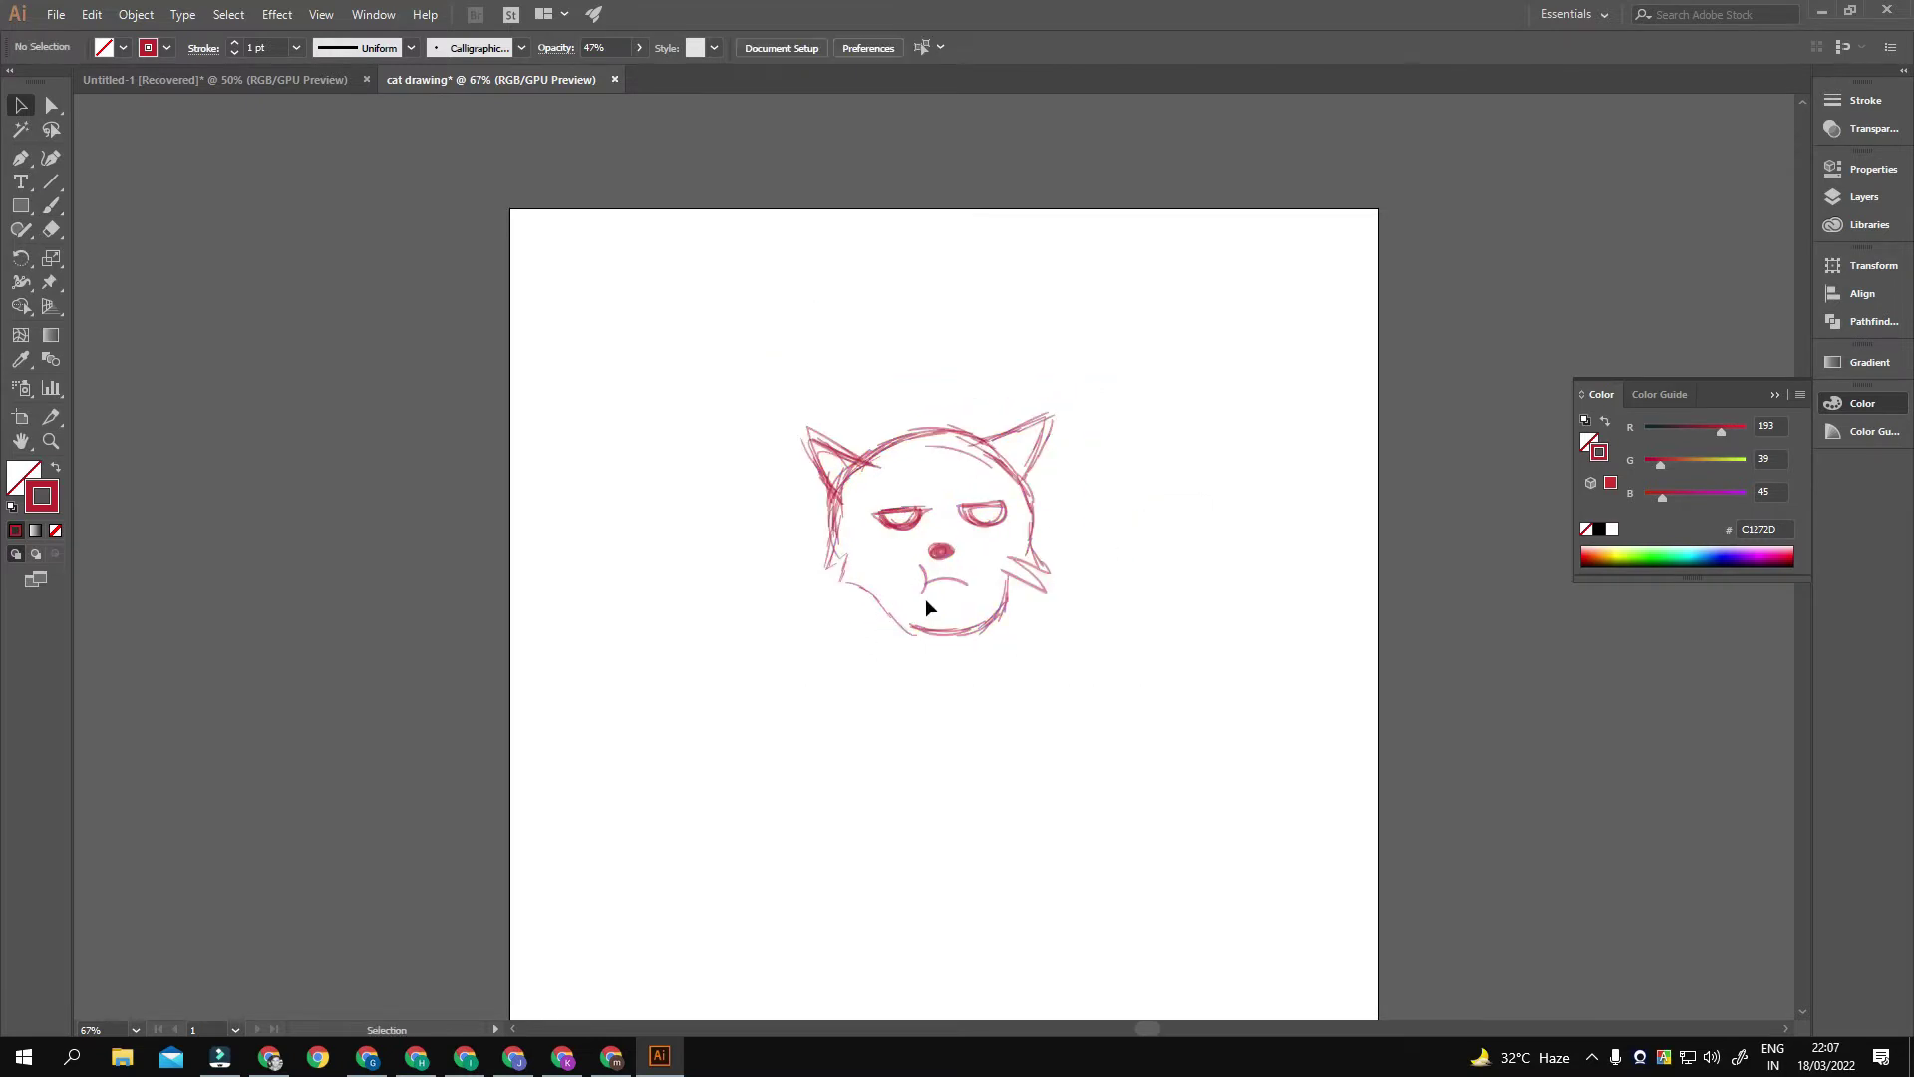
Step: Sketch angry brows above both eyes
scroll(925, 539, down, 1)
key(b)
drag(941, 466, 854, 465)
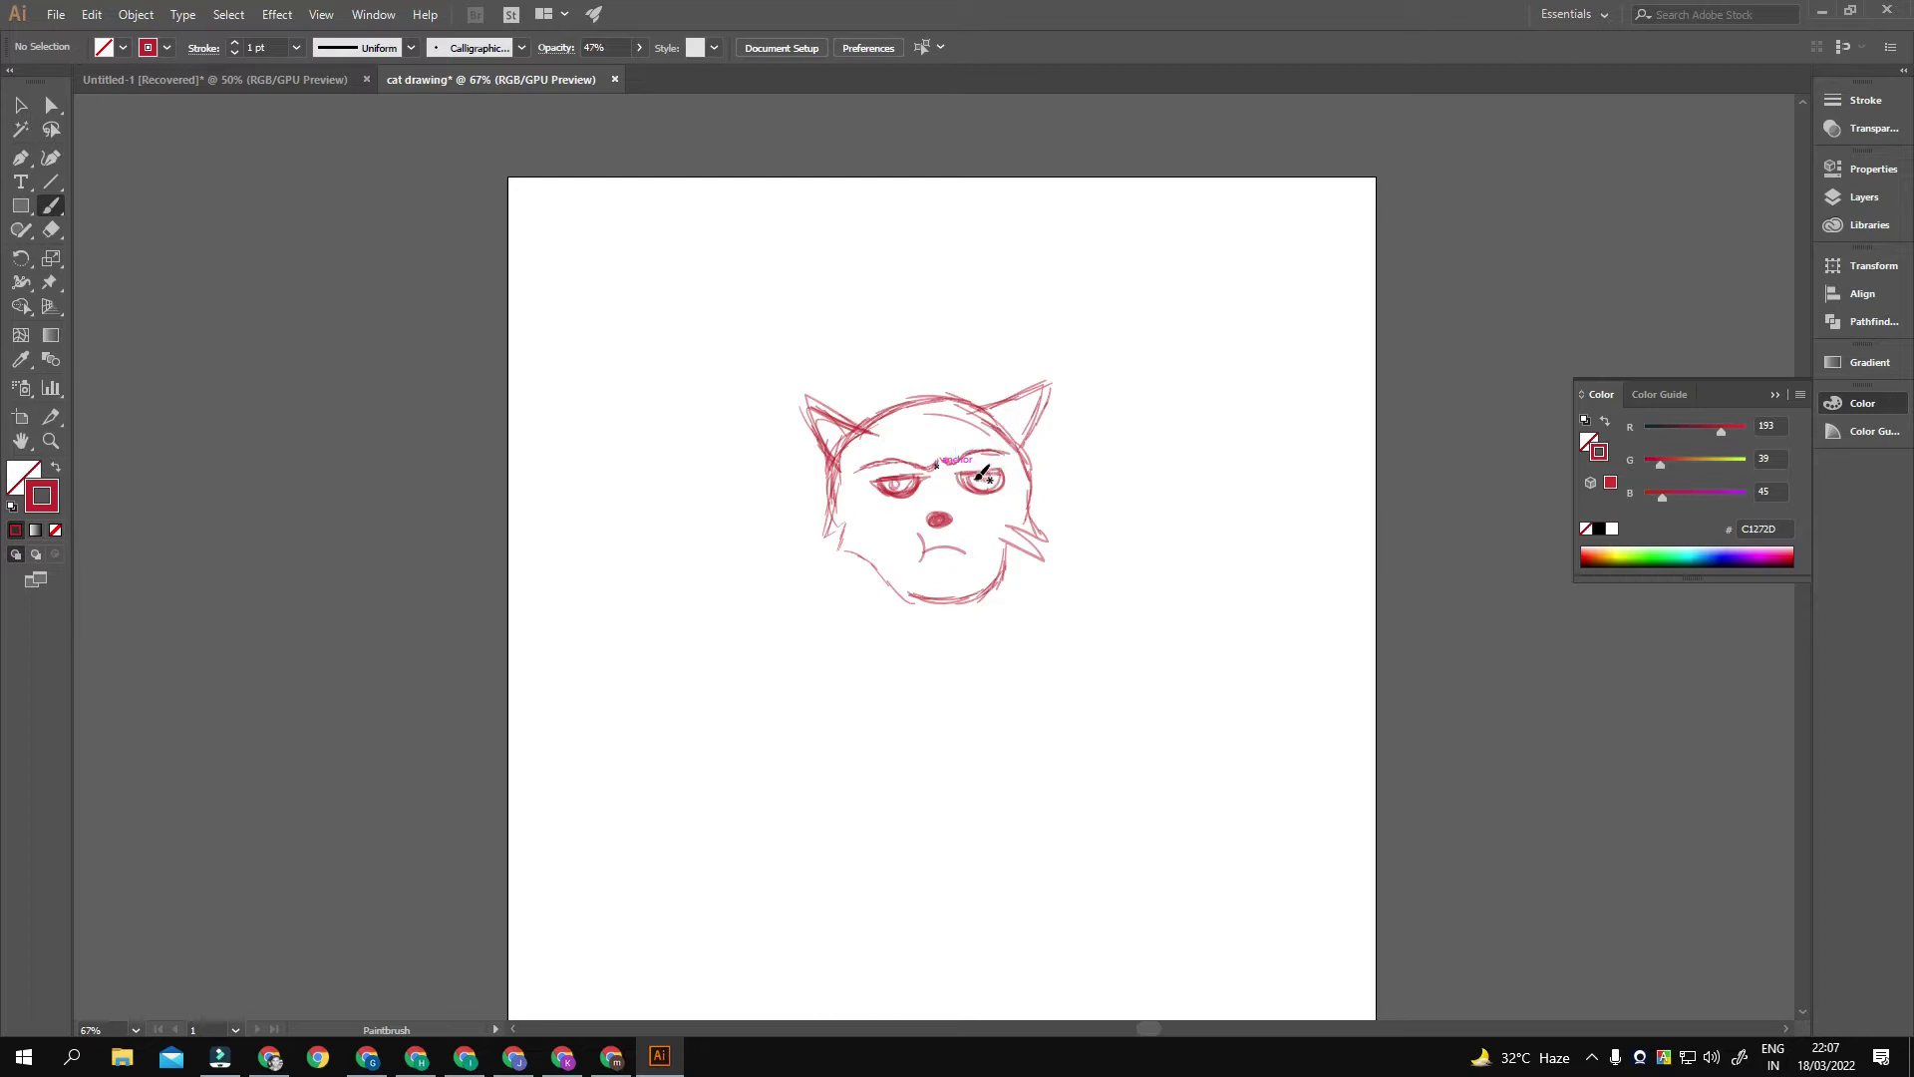
drag(959, 470, 1007, 461)
Step: Sketch the neck and rounded body outline below the head
mouse_move(969, 662)
mouse_down()
mouse_move(1067, 622)
mouse_move(1045, 706)
mouse_move(957, 646)
mouse_up()
drag(948, 602, 930, 622)
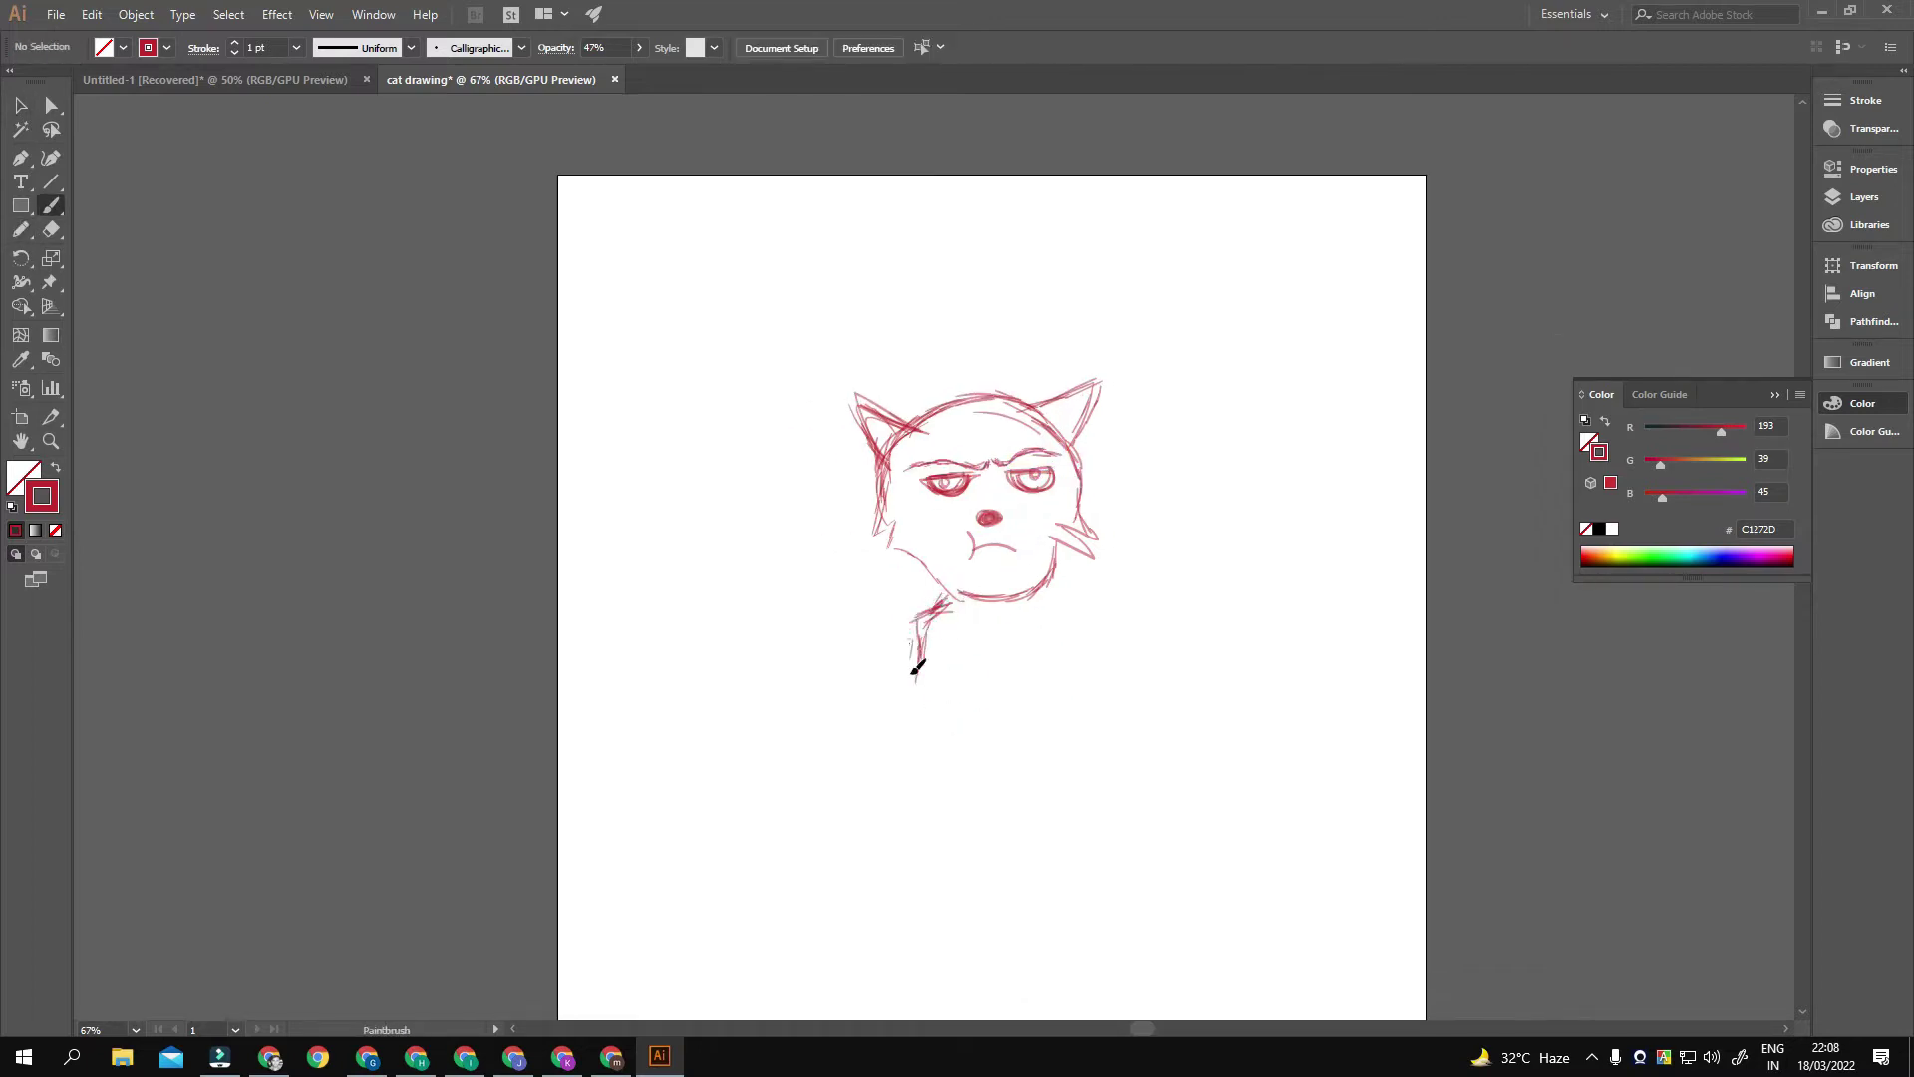
drag(902, 797, 1127, 800)
drag(1051, 587, 1110, 806)
mouse_move(932, 603)
mouse_down()
mouse_move(903, 799)
mouse_move(1067, 818)
mouse_up()
Step: Sketch a baseball bat over the shoulder with a paw near its handle
mouse_move(905, 586)
mouse_down()
mouse_move(852, 620)
mouse_move(892, 611)
mouse_move(915, 567)
mouse_up()
mouse_move(1082, 453)
mouse_down()
mouse_move(1146, 411)
mouse_move(1082, 498)
mouse_up()
drag(1148, 440, 1147, 462)
drag(929, 600, 924, 567)
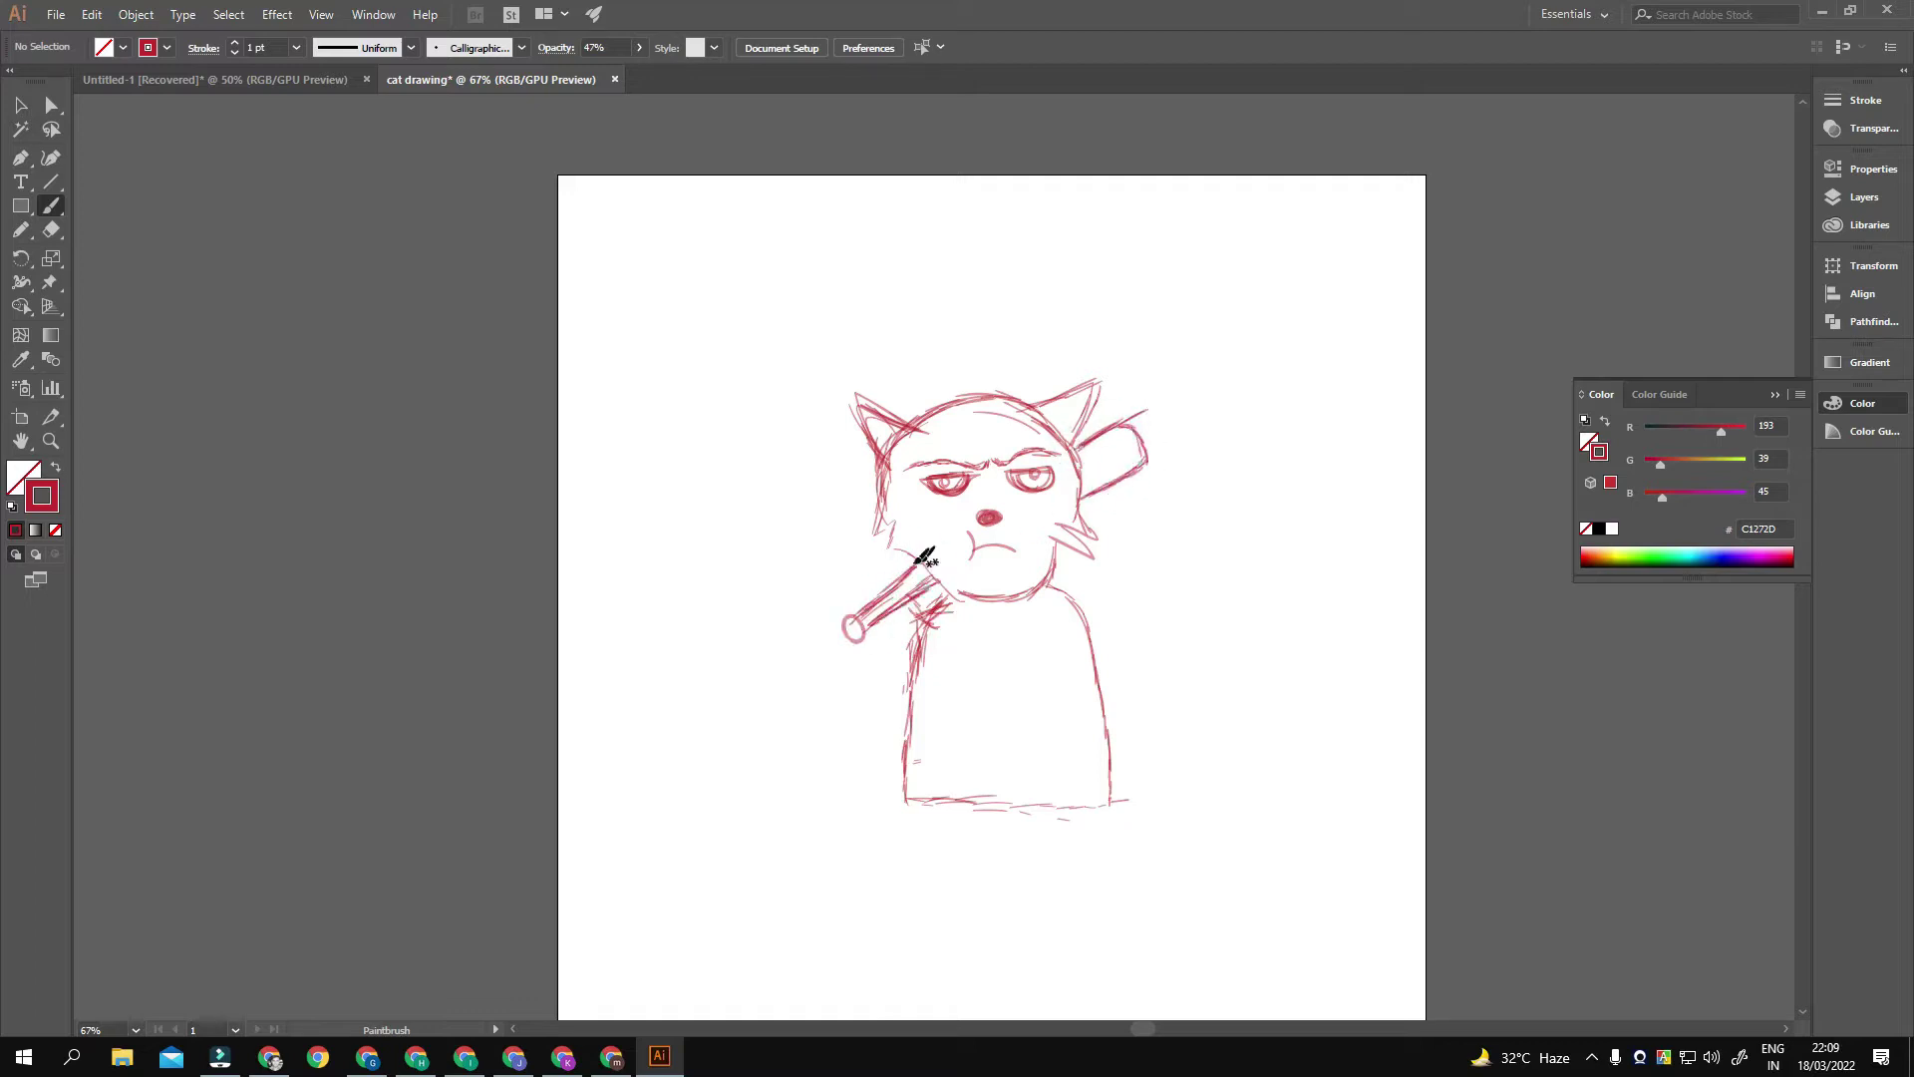
drag(875, 599, 909, 564)
drag(886, 629, 951, 637)
Step: Move the bat handle stroke up and to the left
key(v)
click(891, 650)
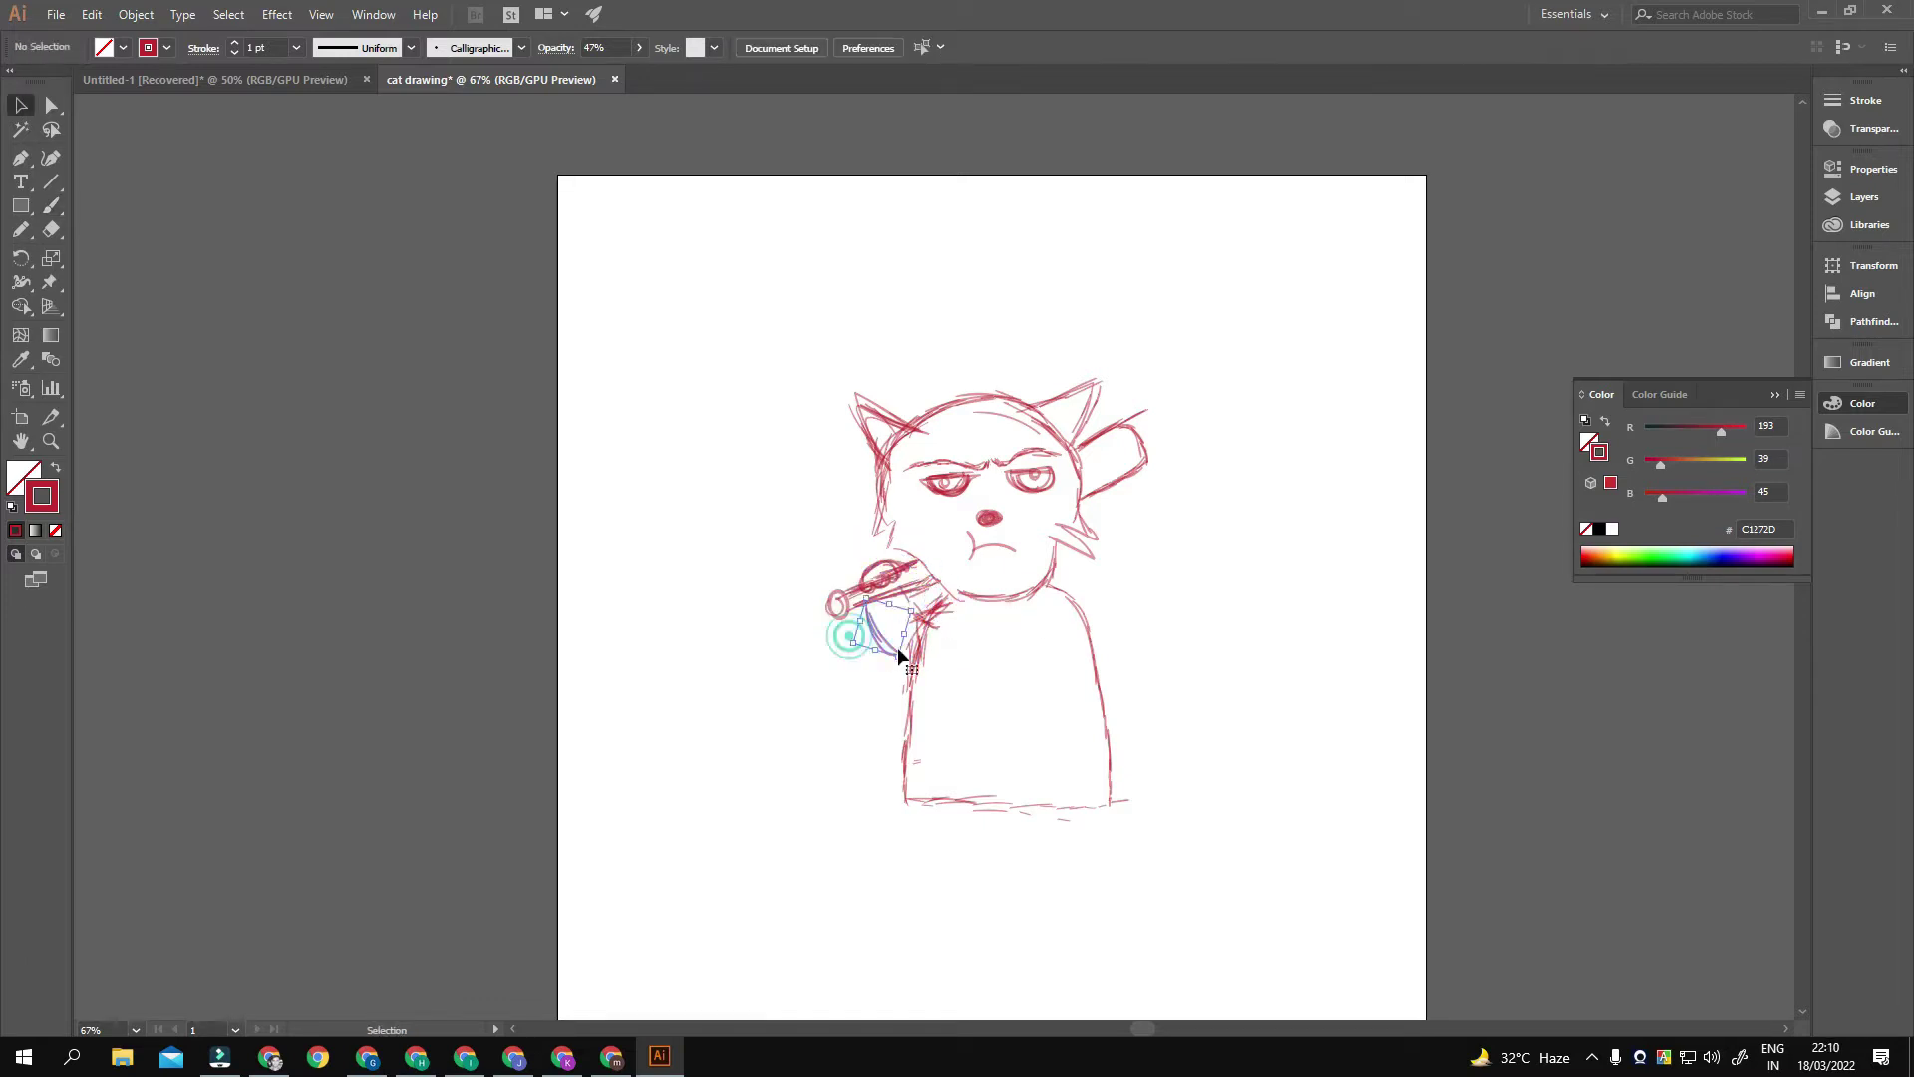
mouse_move(856, 581)
mouse_down()
mouse_move(922, 612)
mouse_move(878, 570)
mouse_up()
click(916, 628)
Step: Sketch the raised arm and the paw gripping the bat
key(b)
drag(903, 676, 858, 612)
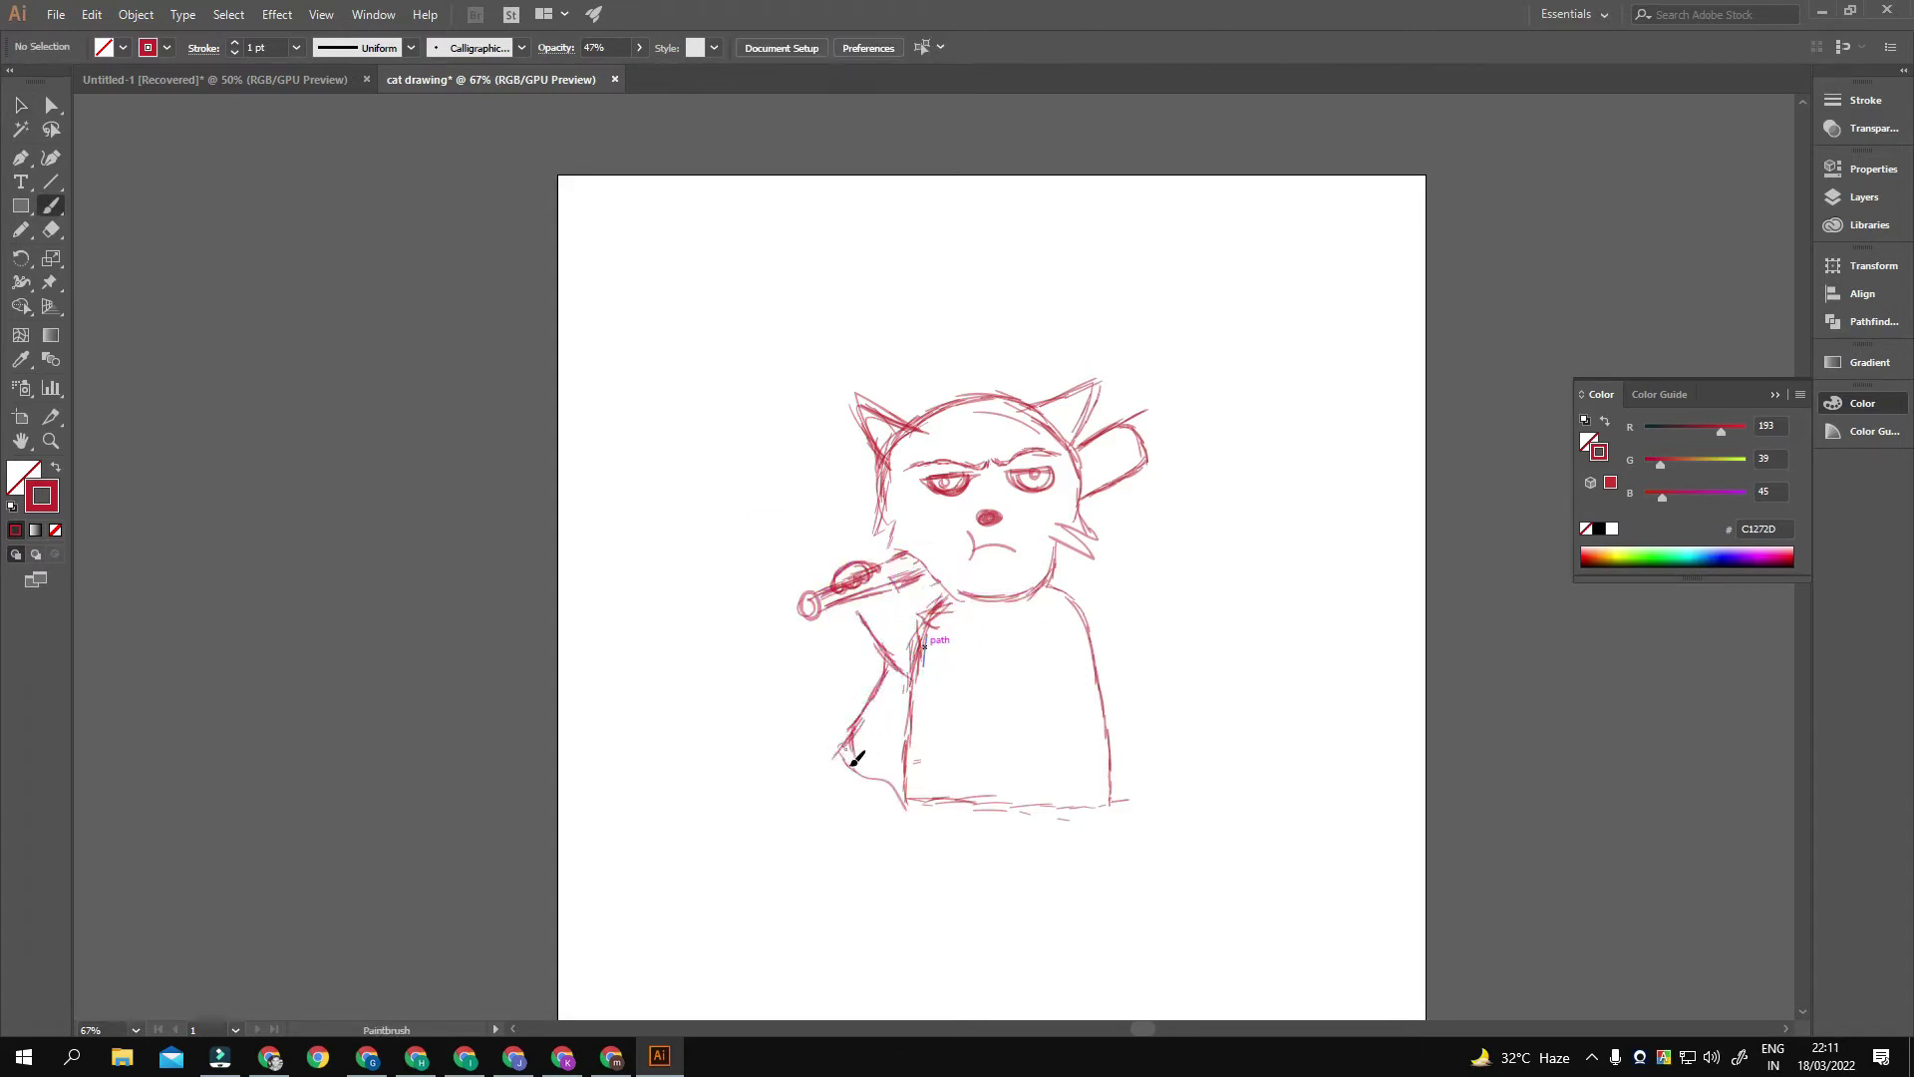
drag(953, 604, 999, 678)
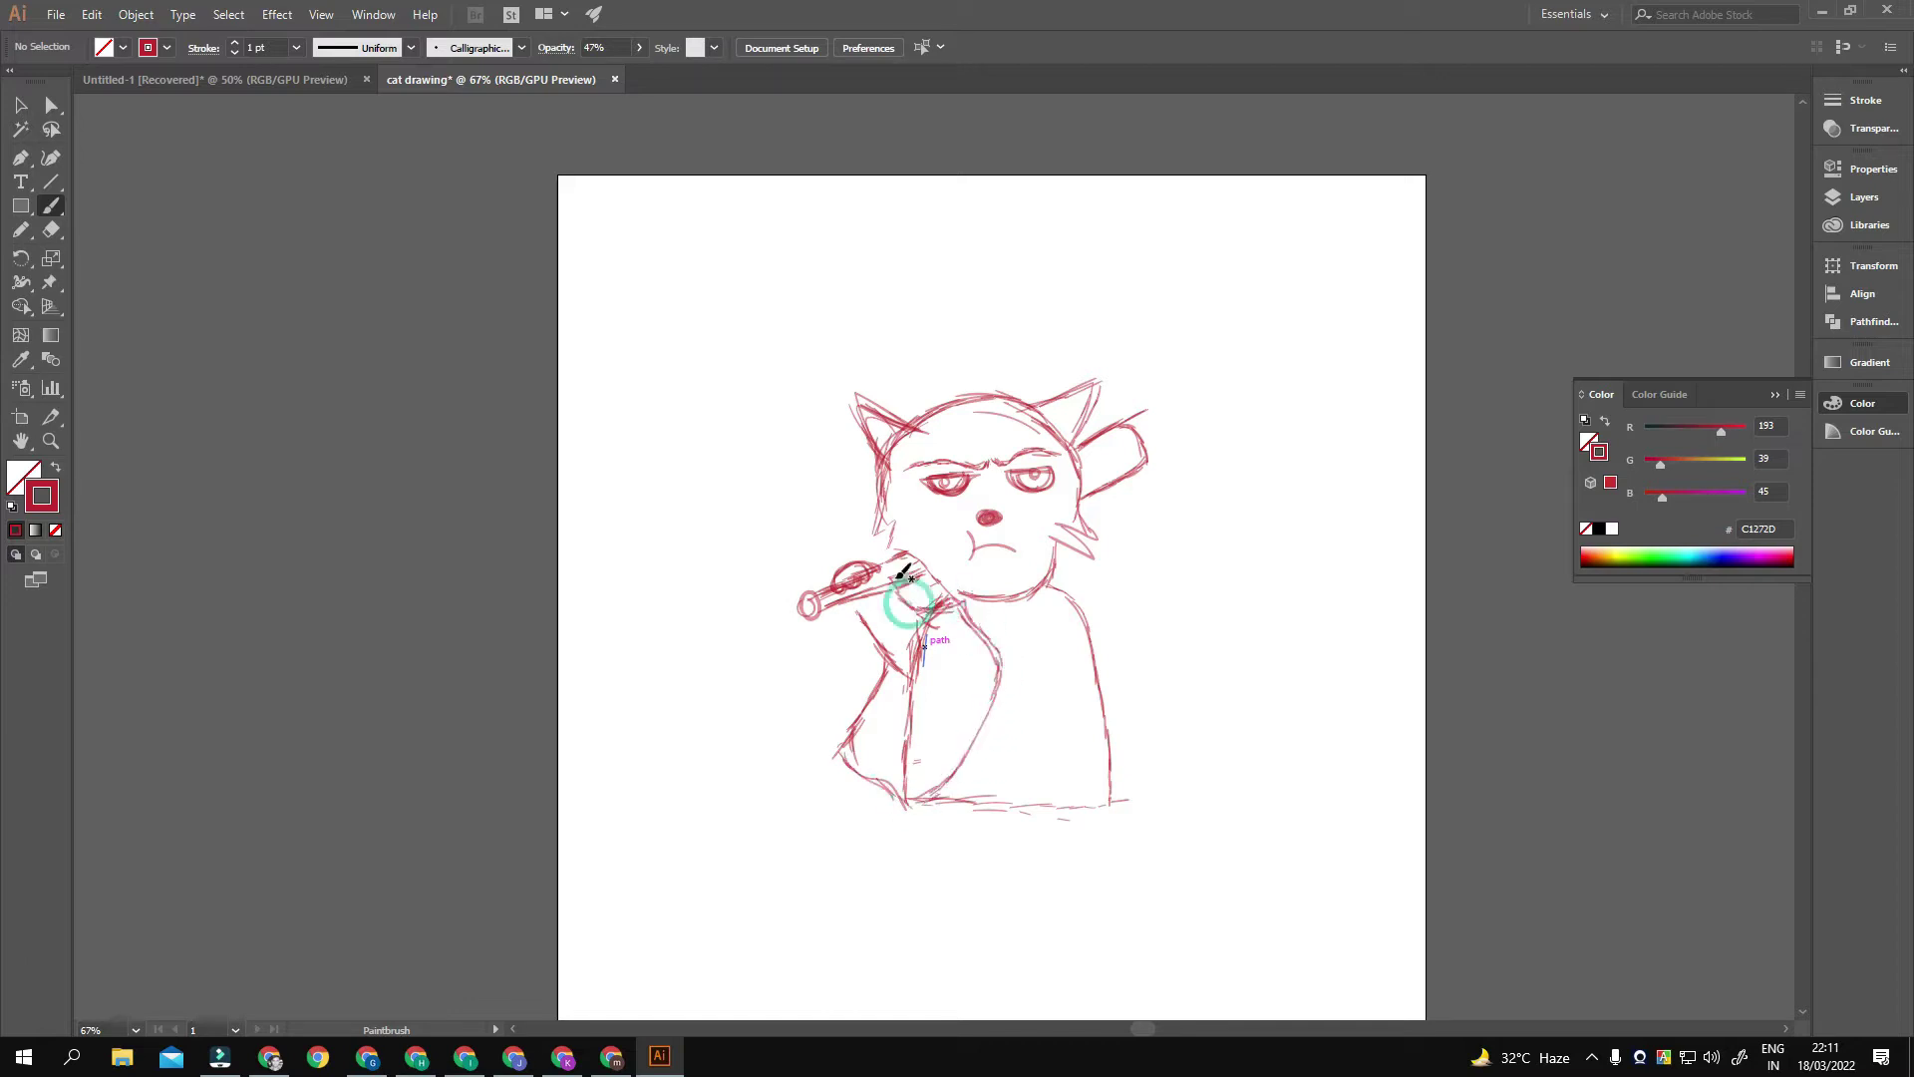
drag(902, 571, 910, 650)
key(c)
click(911, 658)
key(Return)
key(b)
key(v)
key(b)
mouse_move(909, 591)
mouse_down()
mouse_move(935, 632)
mouse_move(973, 626)
mouse_move(1000, 658)
mouse_move(947, 765)
mouse_up()
Step: Sketch the shoulder and the open coat's edges down the torso
drag(1047, 588, 1017, 622)
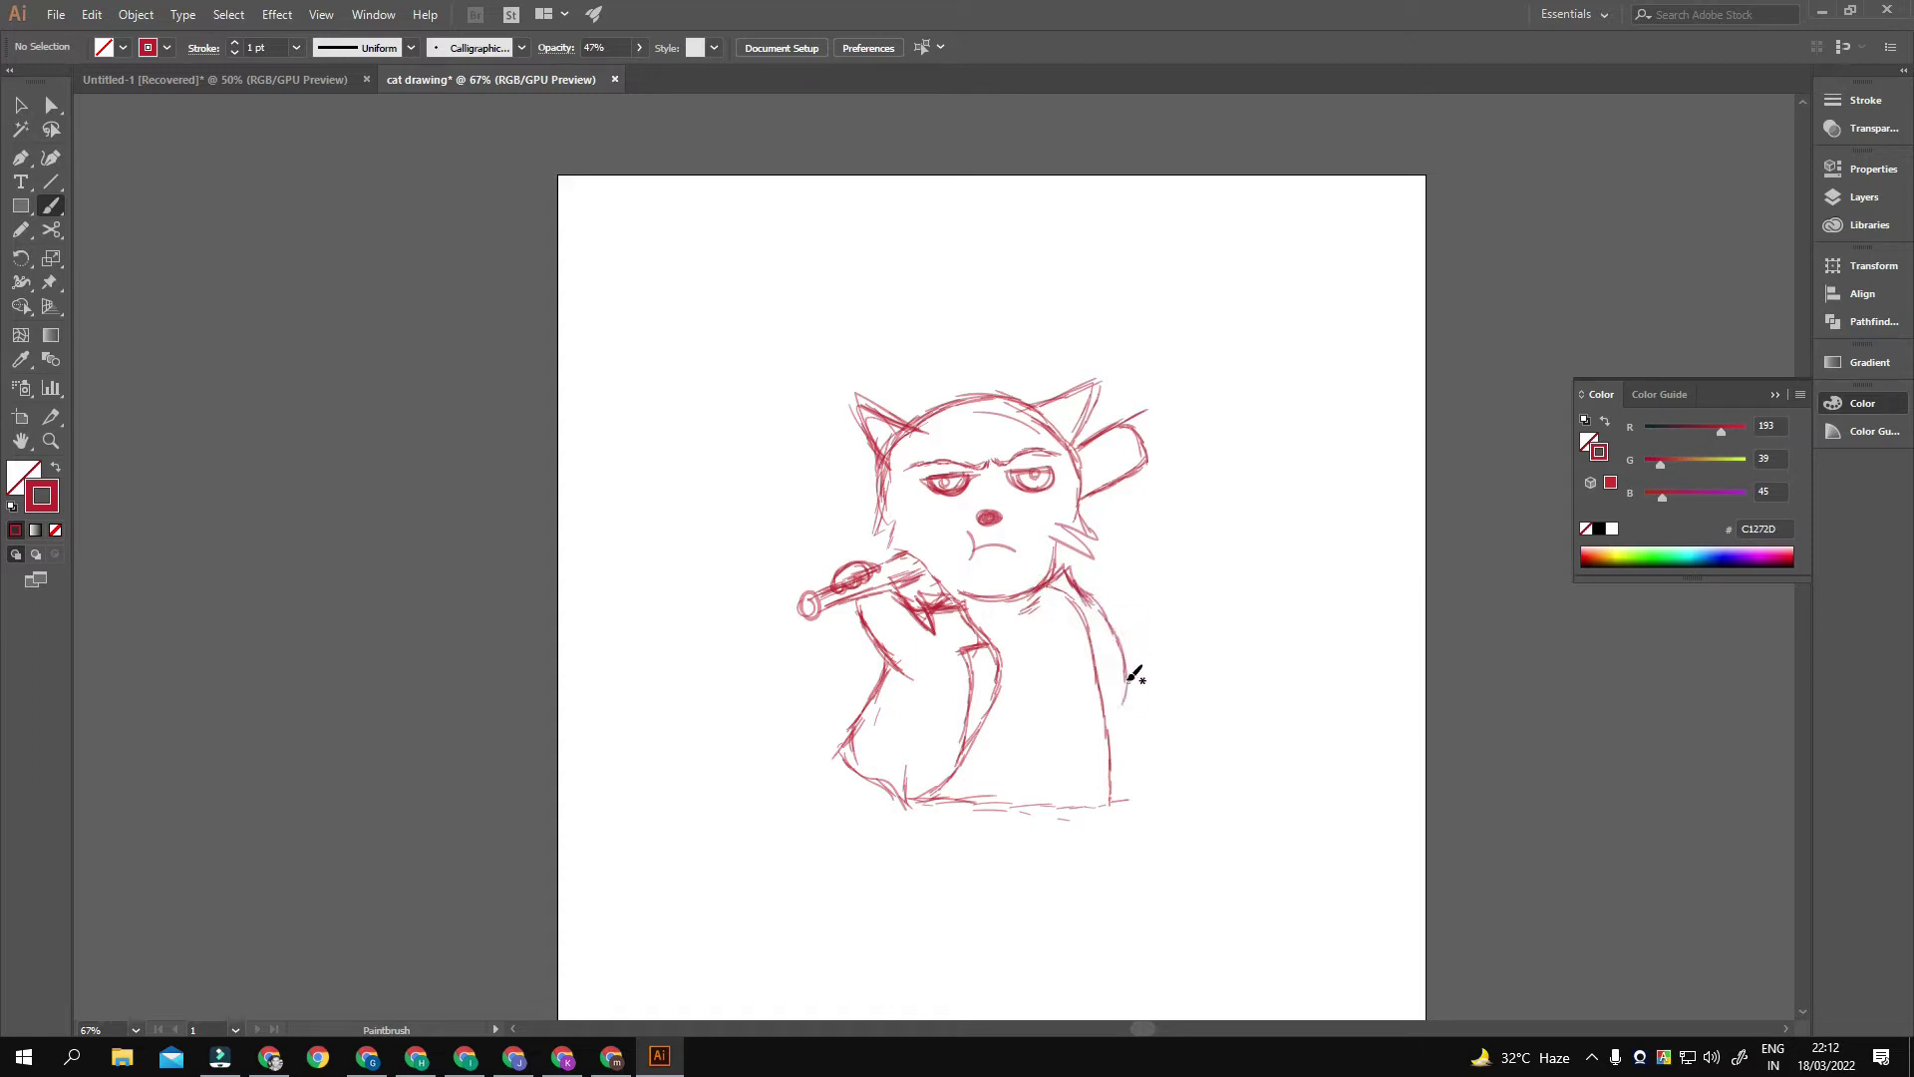
mouse_move(1079, 594)
mouse_down()
mouse_move(1106, 722)
mouse_move(1083, 664)
mouse_up()
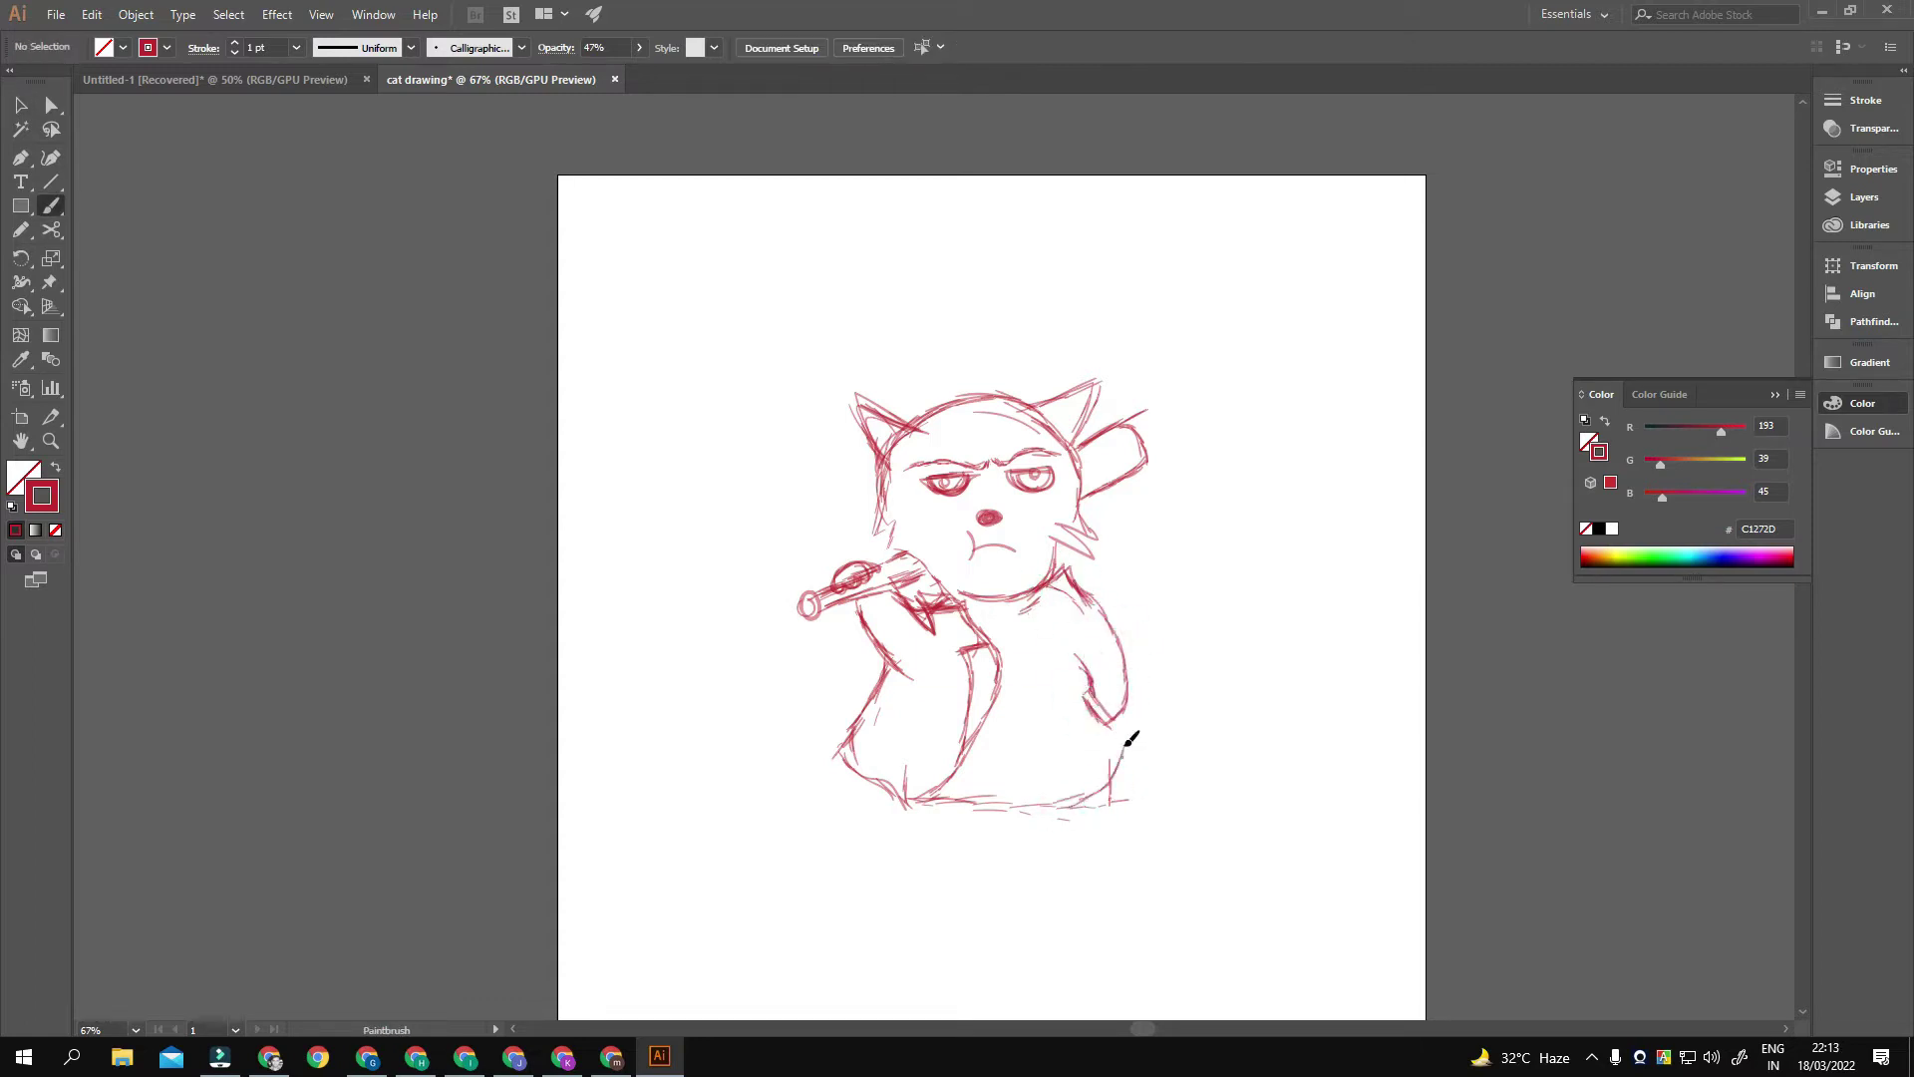
mouse_move(1041, 630)
mouse_down()
mouse_move(1047, 761)
mouse_move(1079, 787)
mouse_up()
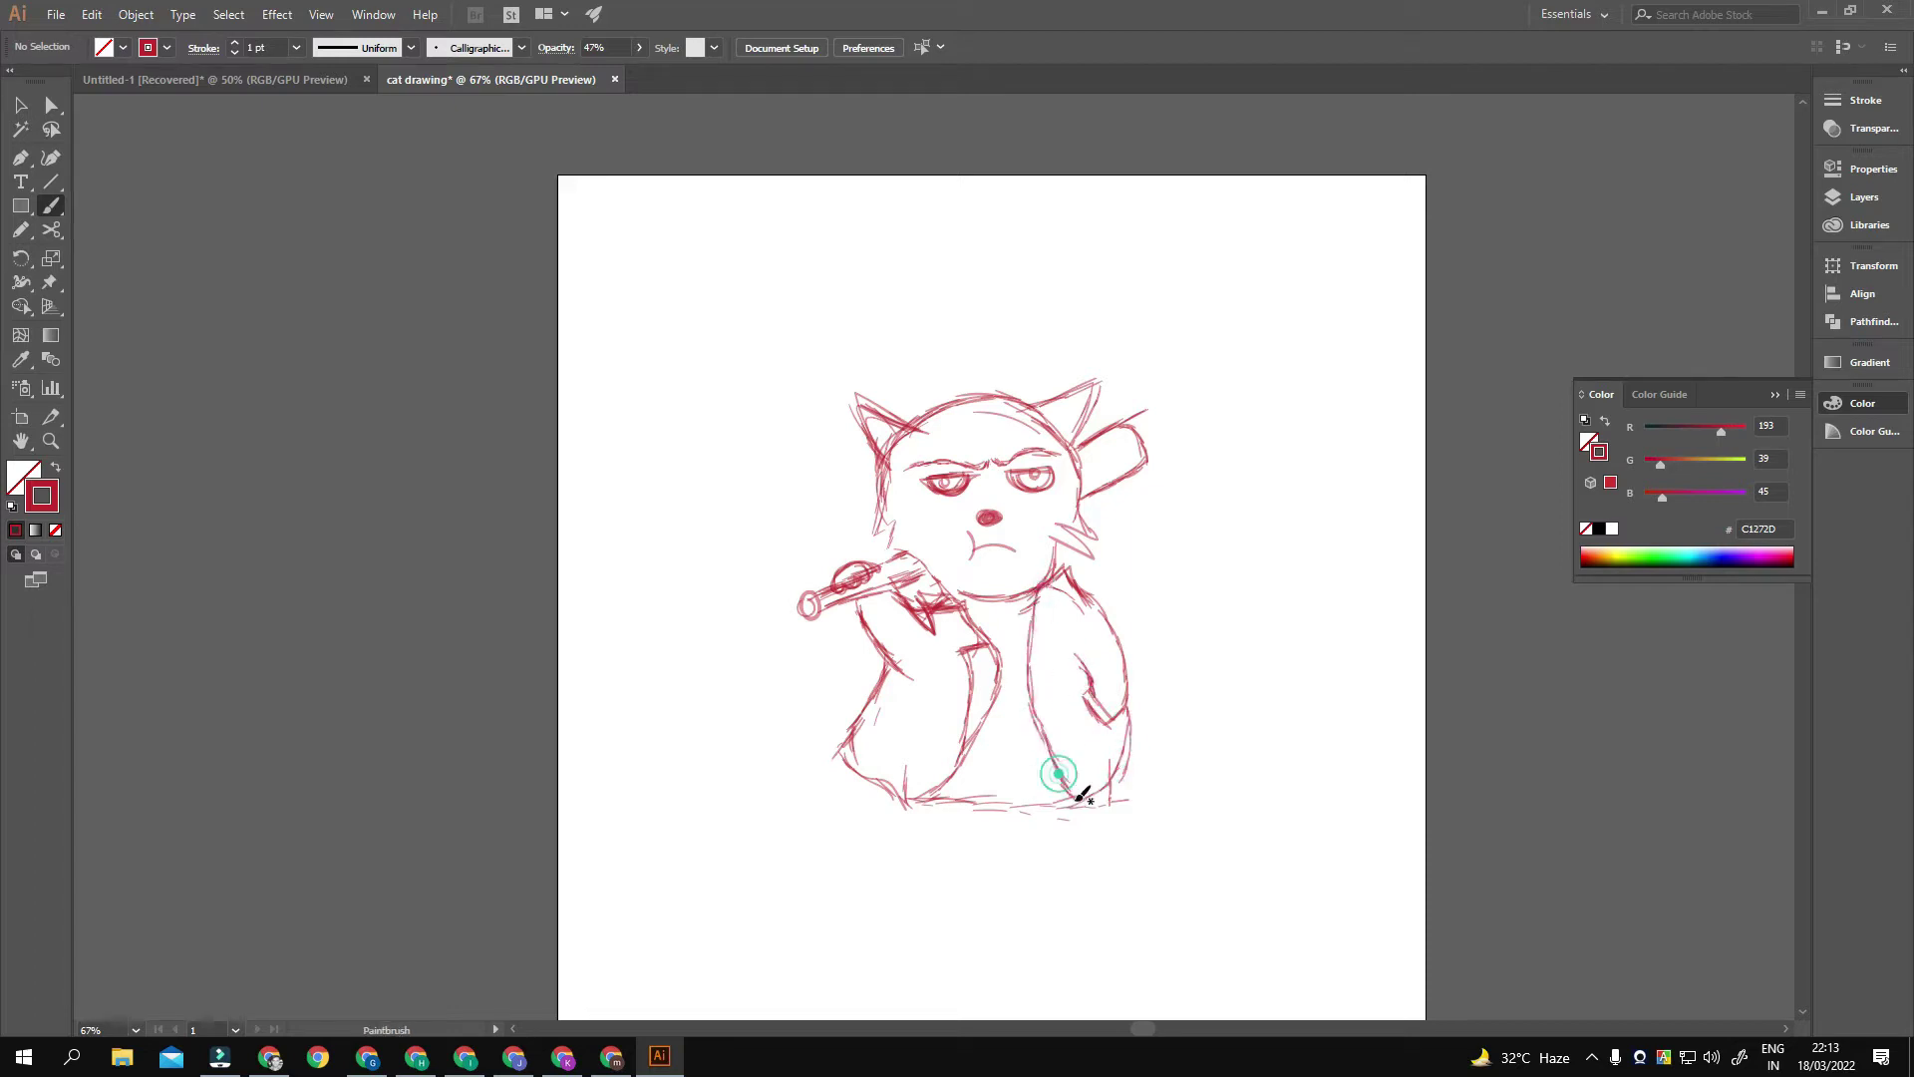
drag(1055, 630, 1073, 768)
drag(995, 646, 950, 774)
drag(1048, 623, 1070, 773)
Step: Sketch the left leg ending in a chunky boot
scroll(1020, 610, down, 2)
mouse_move(948, 698)
mouse_down()
mouse_move(948, 740)
mouse_move(1016, 736)
mouse_up()
drag(935, 812, 938, 817)
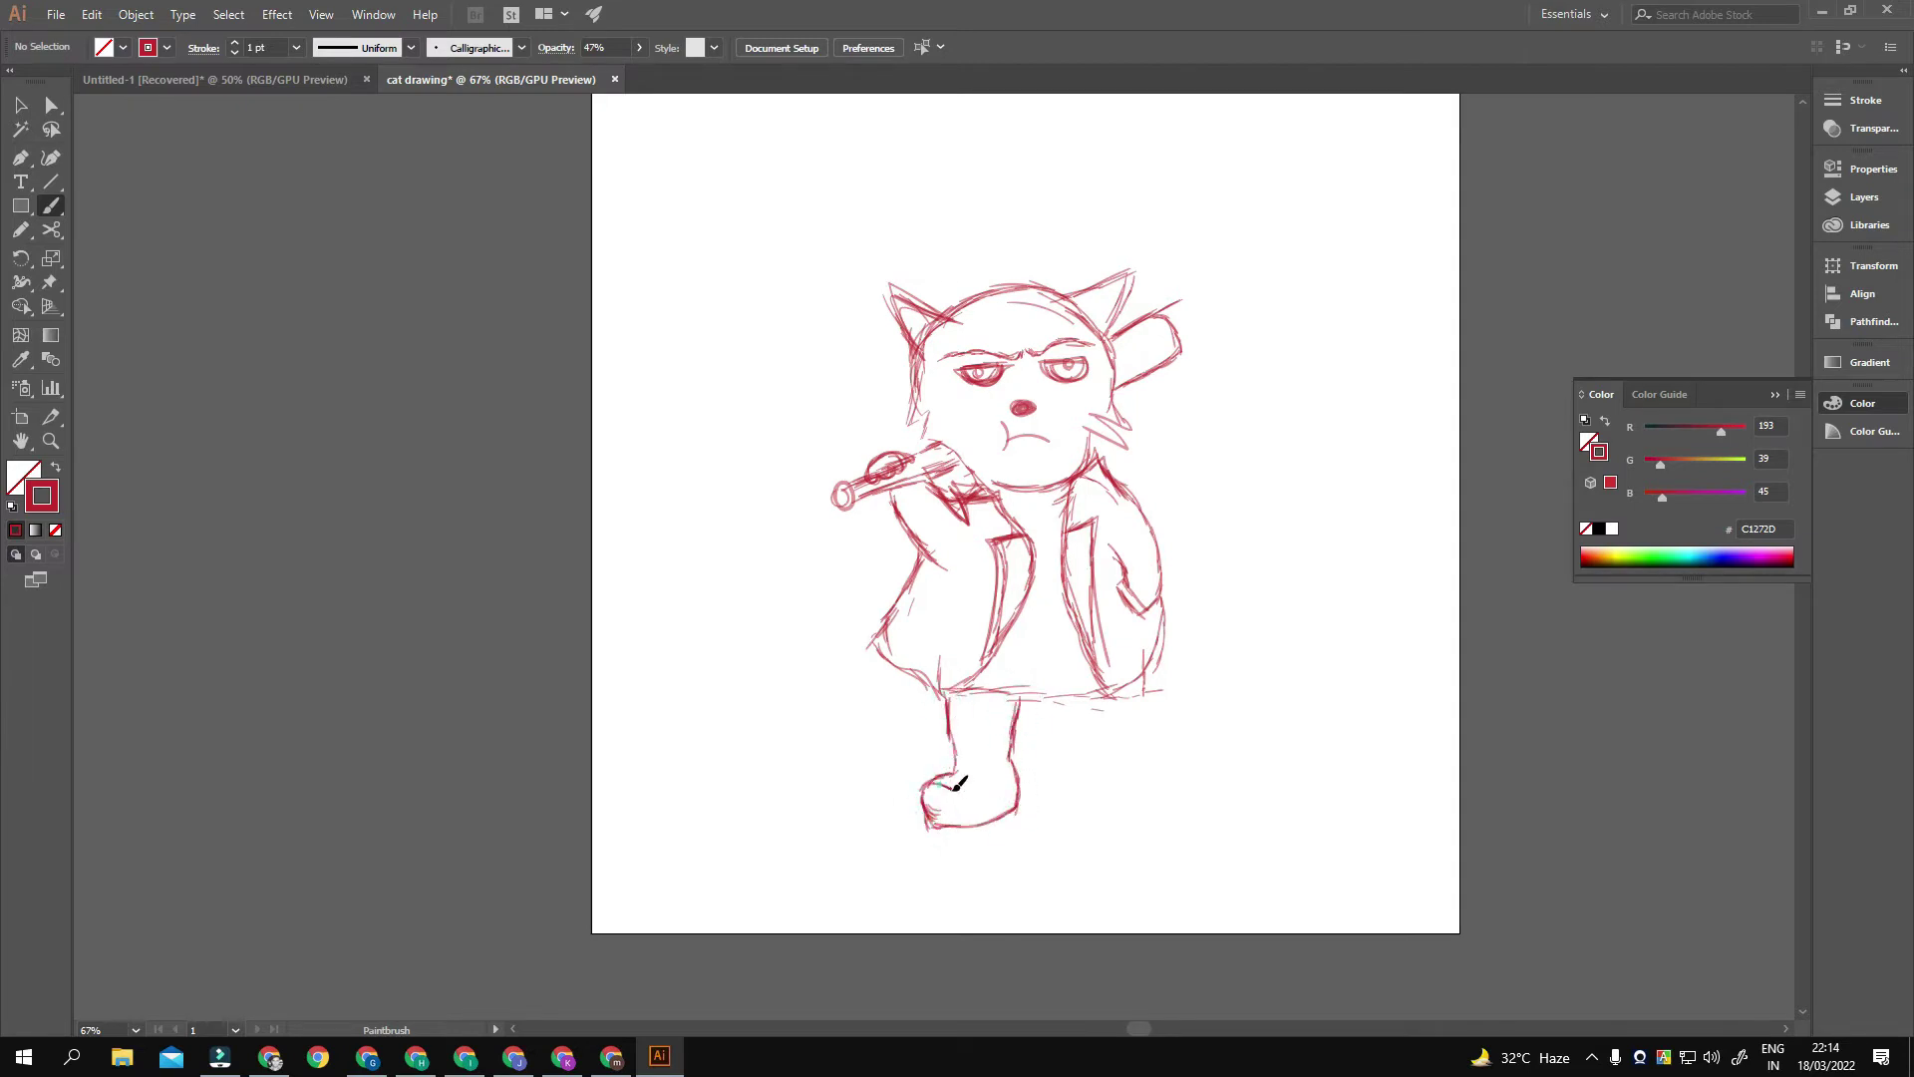
click(962, 754)
Step: Sketch the right leg and its boot with a shaped toe
drag(1046, 695, 1052, 725)
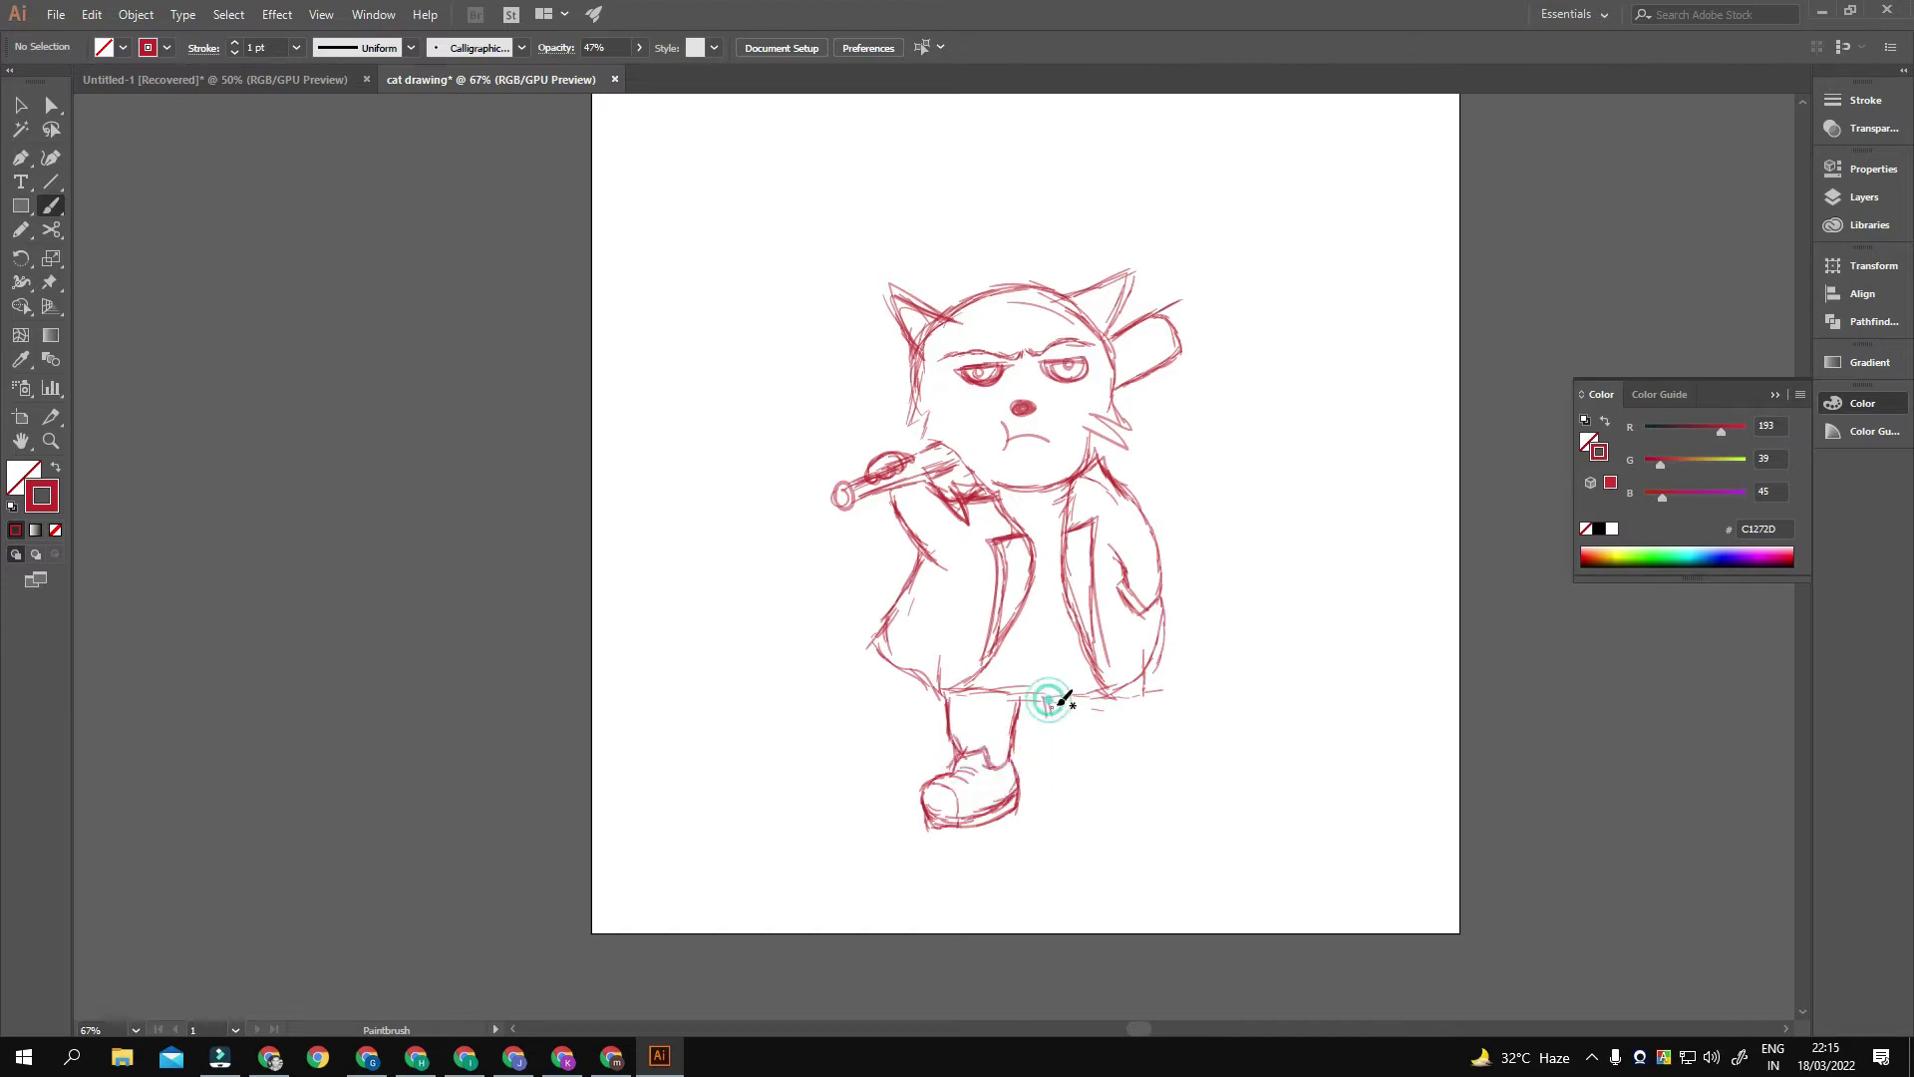
mouse_move(1126, 760)
mouse_down()
mouse_move(1163, 824)
mouse_move(1062, 763)
mouse_up()
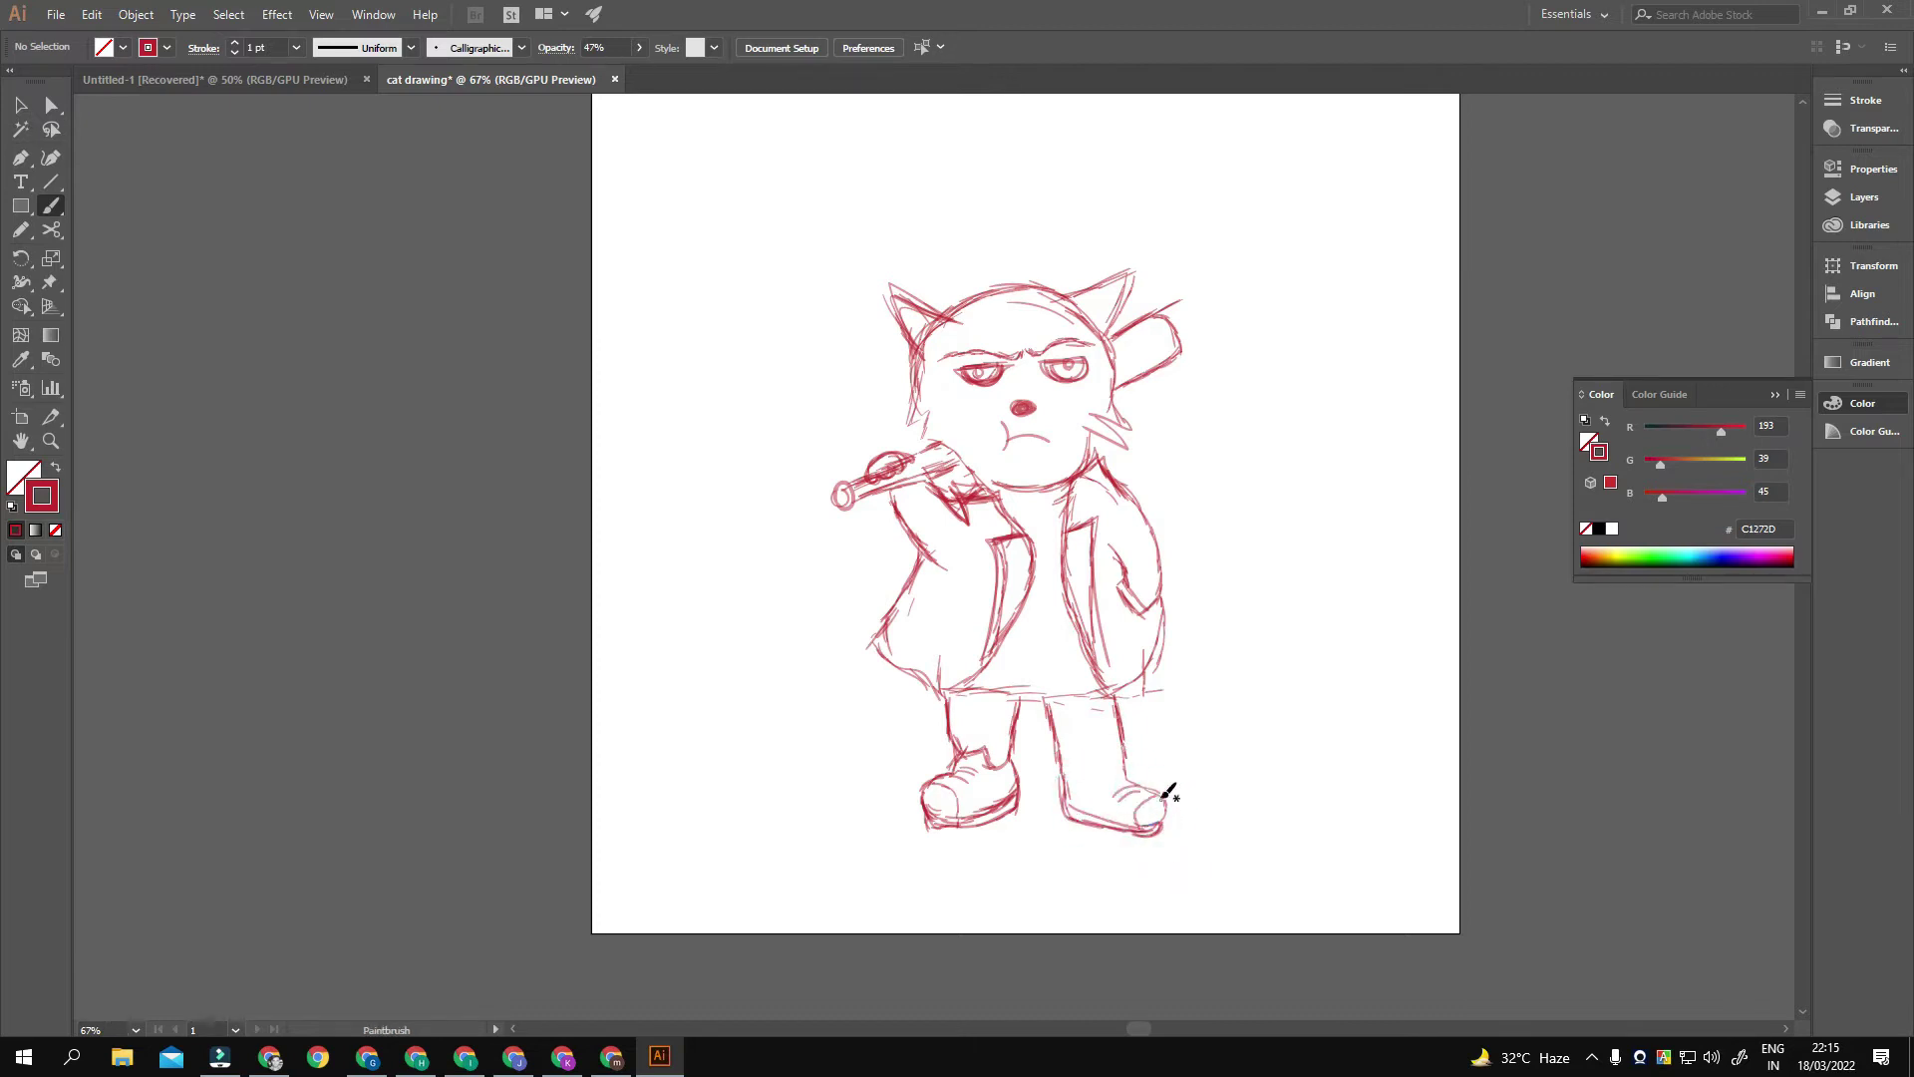
drag(1157, 791, 1152, 806)
mouse_move(1127, 688)
mouse_down()
mouse_move(1121, 758)
mouse_move(1066, 780)
mouse_up()
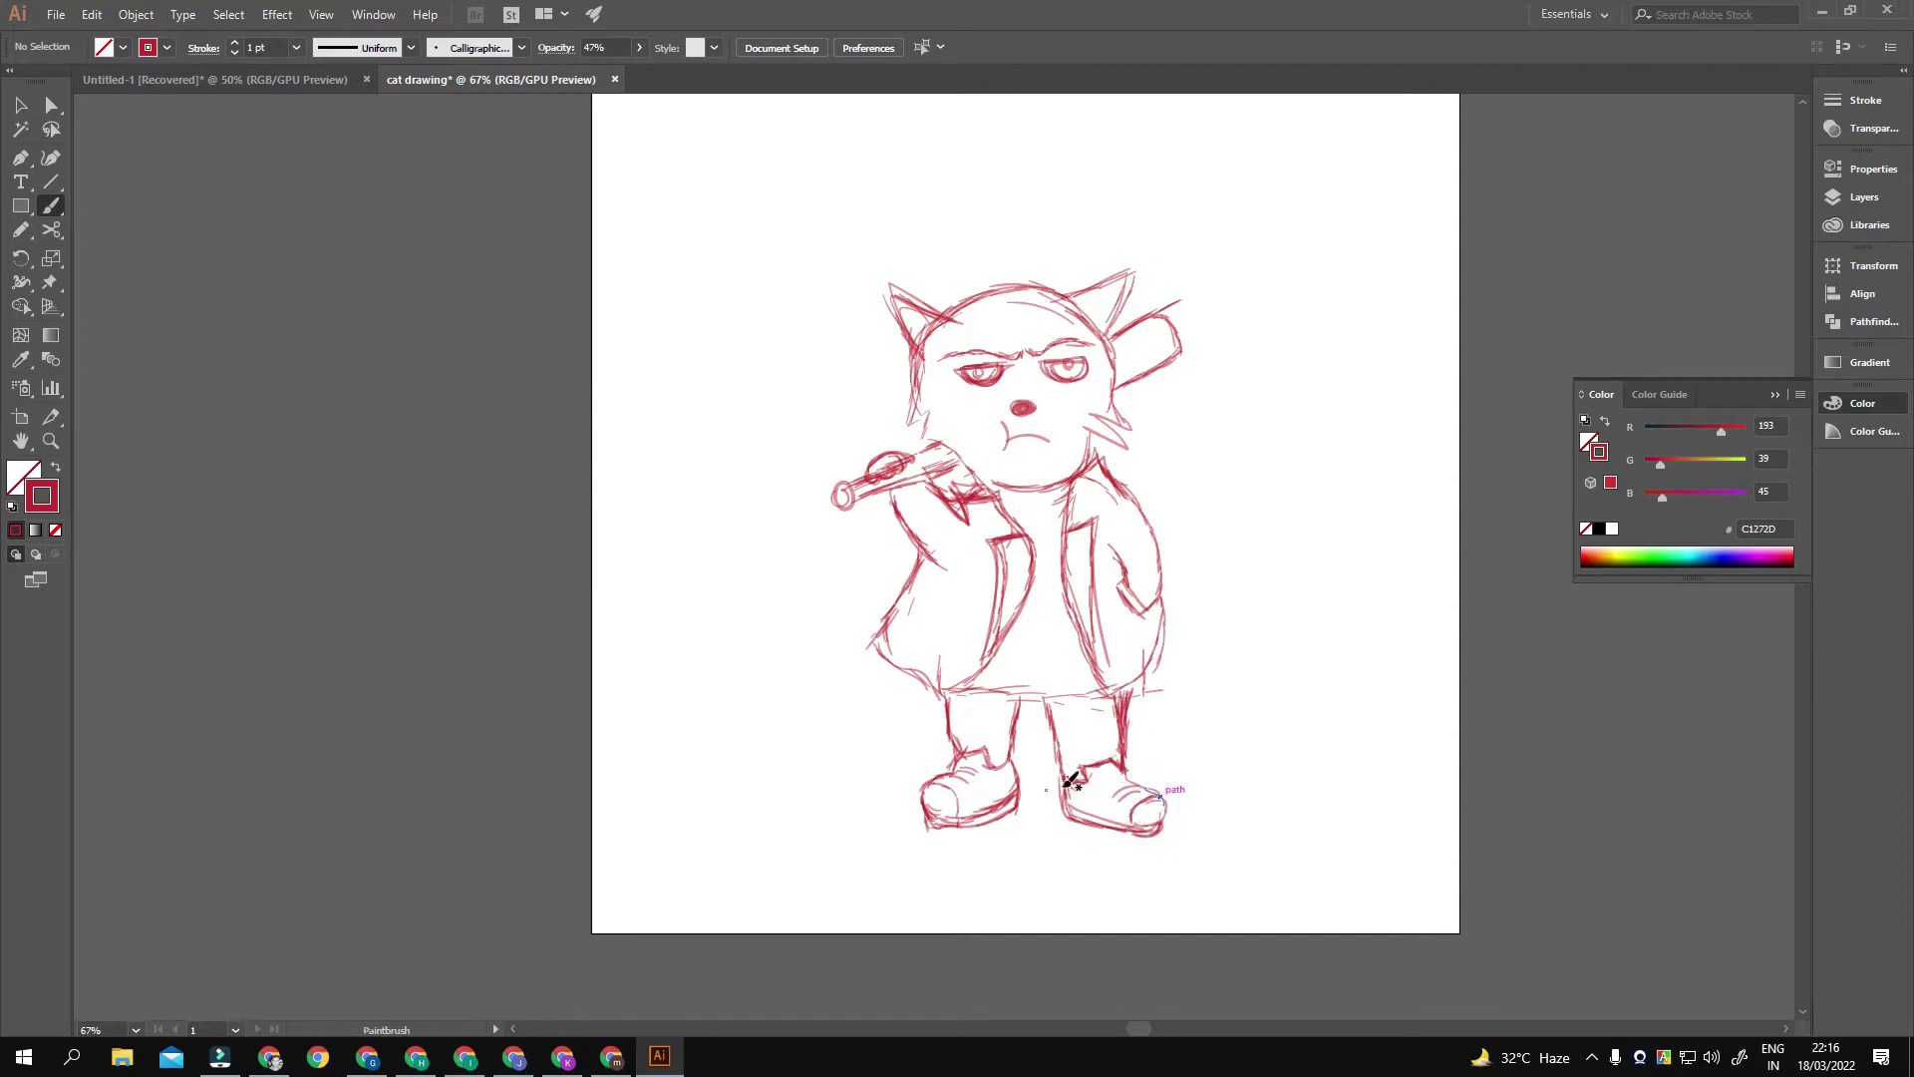
Step: Sketch a long curling tail from the cat's side to a thickened tip
scroll(1244, 735, up, 1)
mouse_move(1214, 520)
mouse_down()
mouse_move(1251, 493)
mouse_move(1377, 579)
mouse_move(1286, 641)
mouse_move(1239, 553)
mouse_up()
mouse_move(1376, 636)
mouse_down()
mouse_move(1407, 588)
mouse_move(1325, 619)
mouse_move(1296, 522)
mouse_up()
drag(1409, 566, 1401, 515)
drag(1342, 641, 1357, 613)
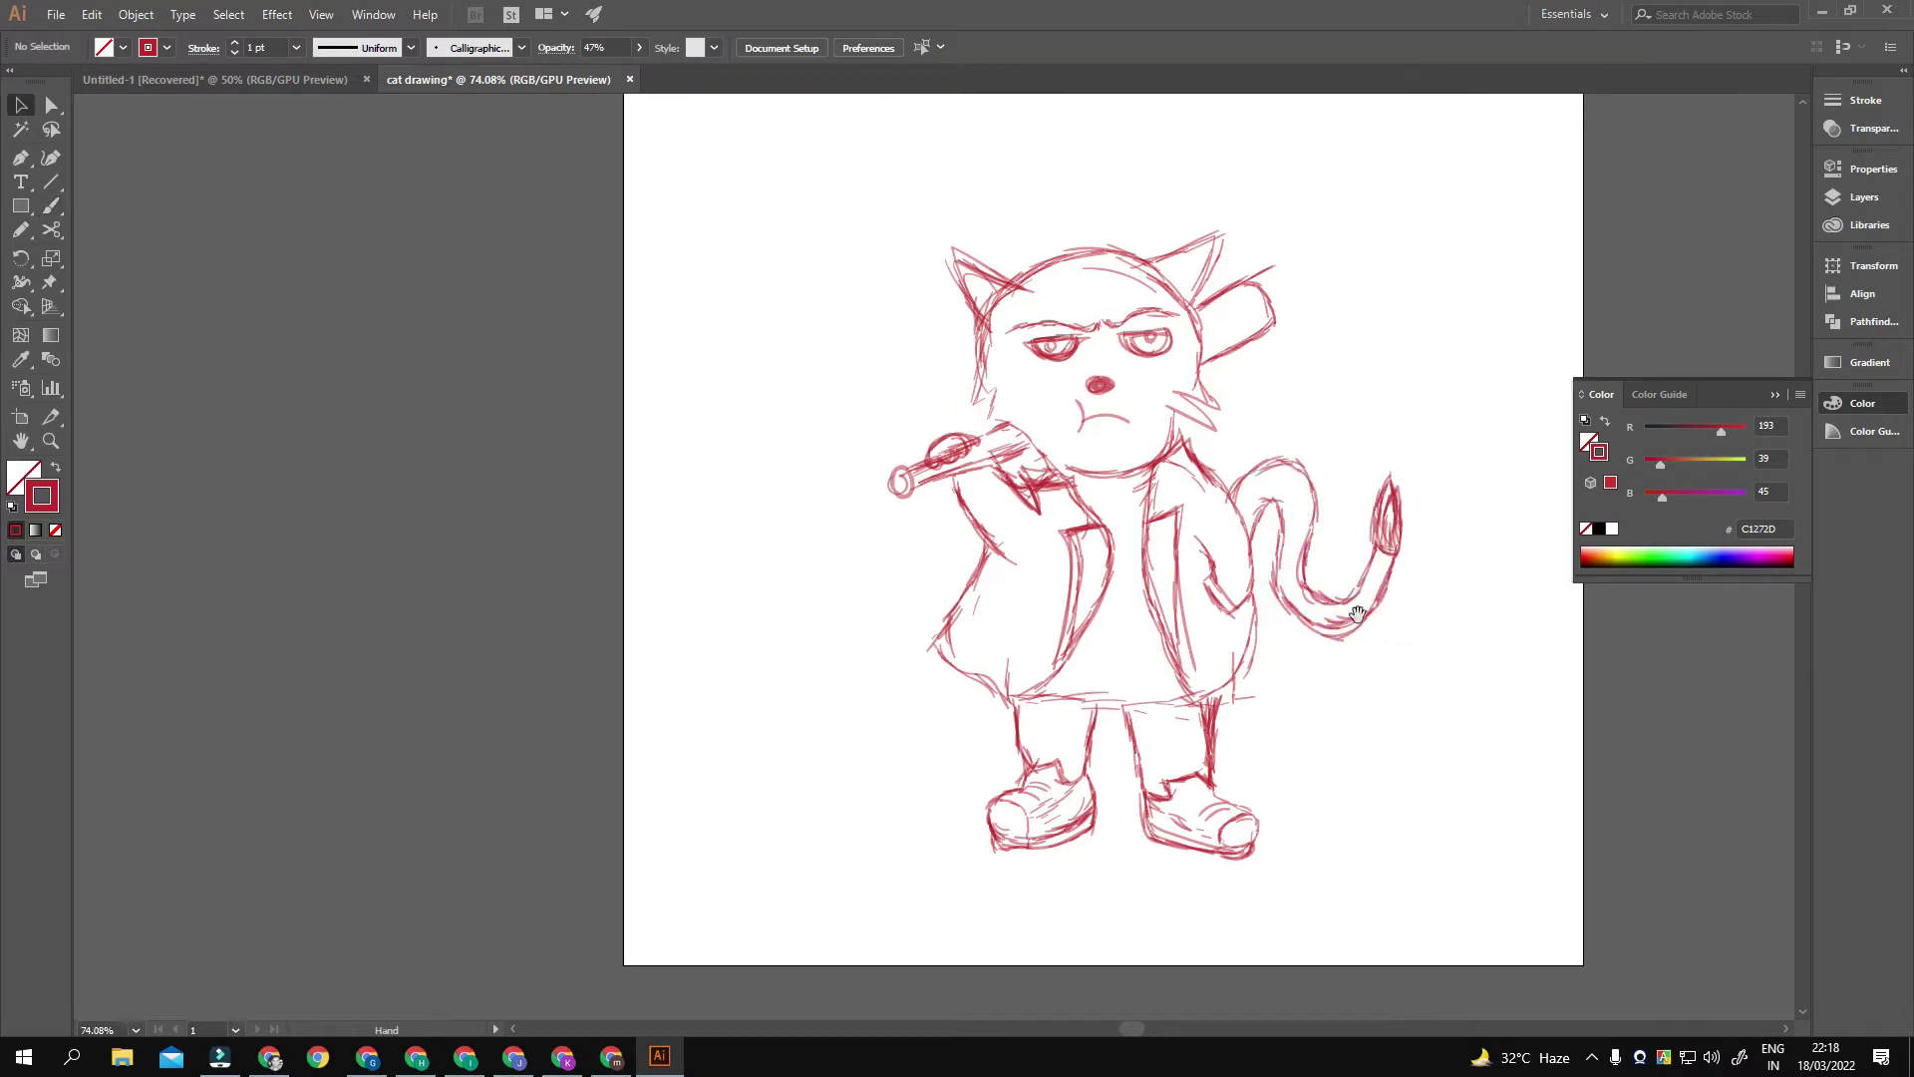
key(b)
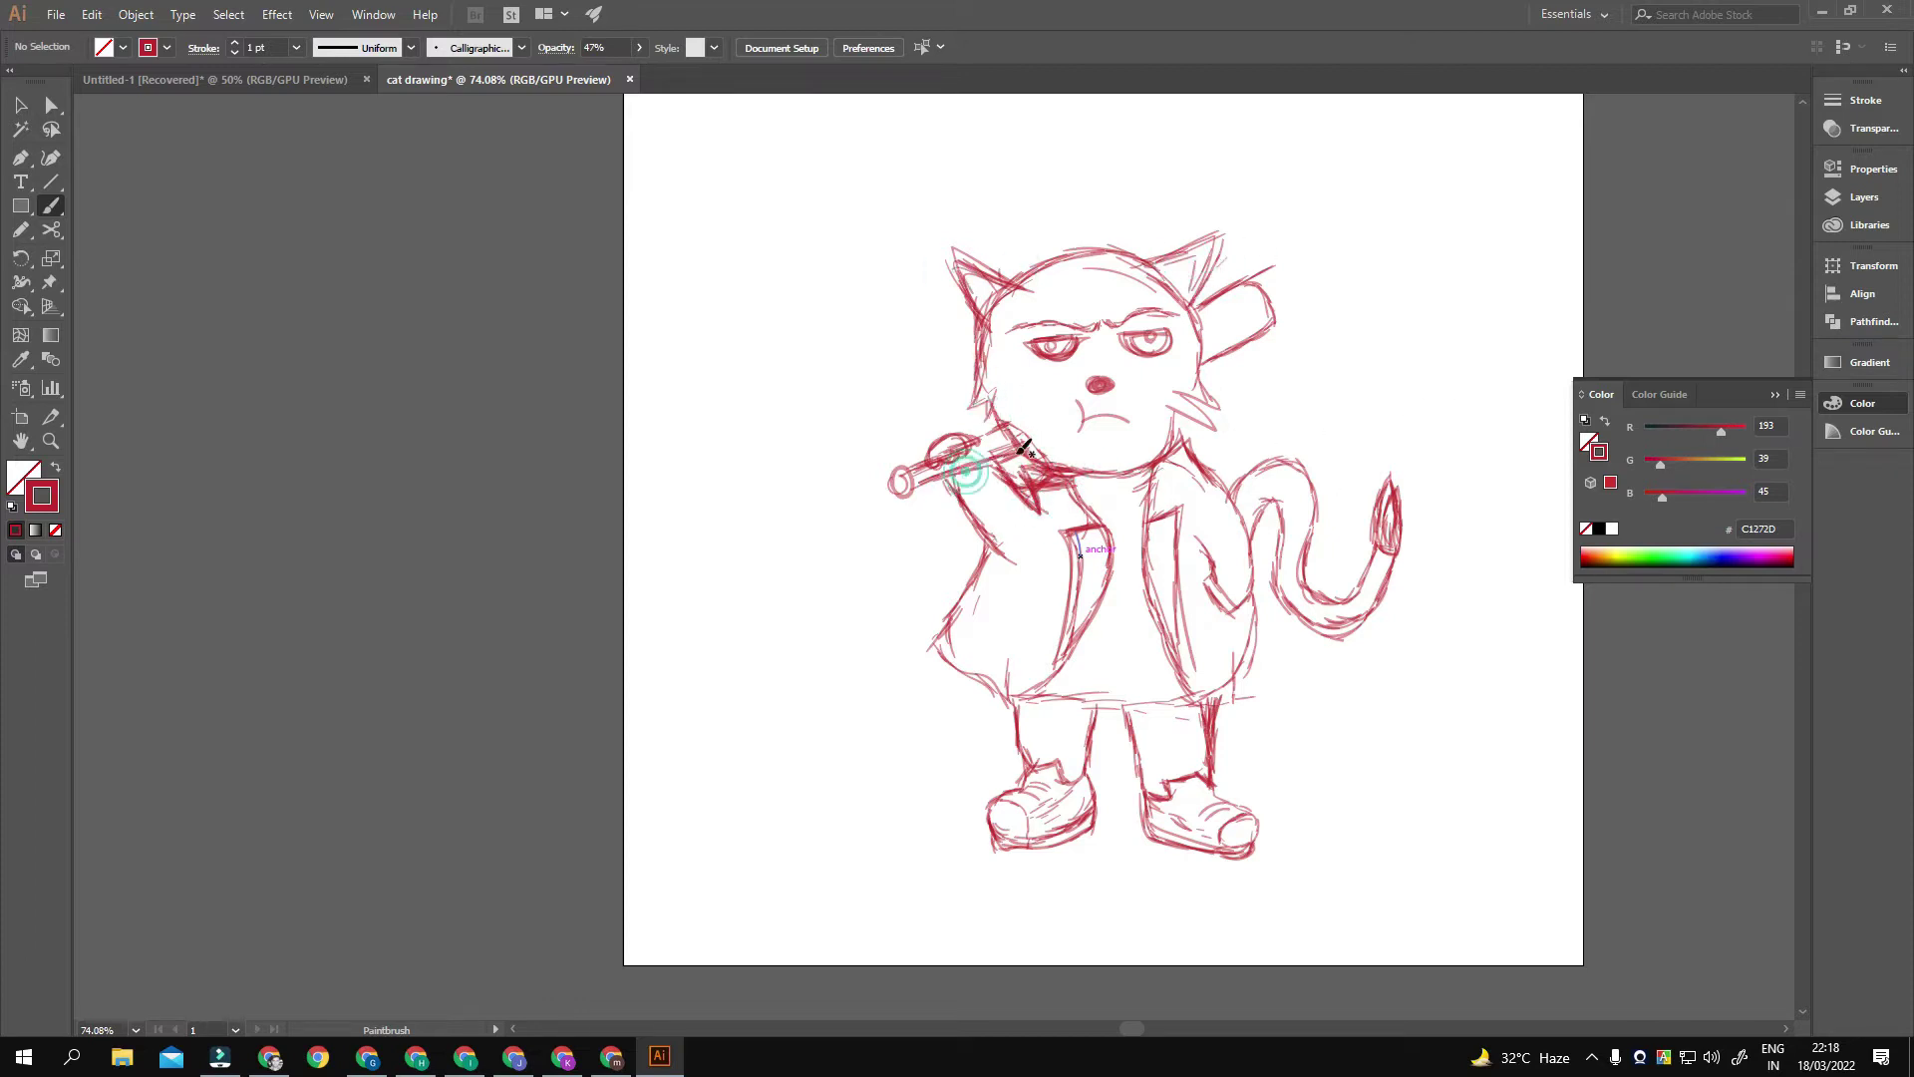
click(1863, 196)
Step: On the art layer, ink the head outline and ears in black
click(1695, 191)
key(b)
key(Escape)
drag(842, 369, 803, 291)
key(ctrl+z)
mouse_move(855, 369)
mouse_down()
mouse_move(937, 275)
mouse_move(1007, 304)
mouse_move(1085, 279)
mouse_move(1041, 355)
mouse_up()
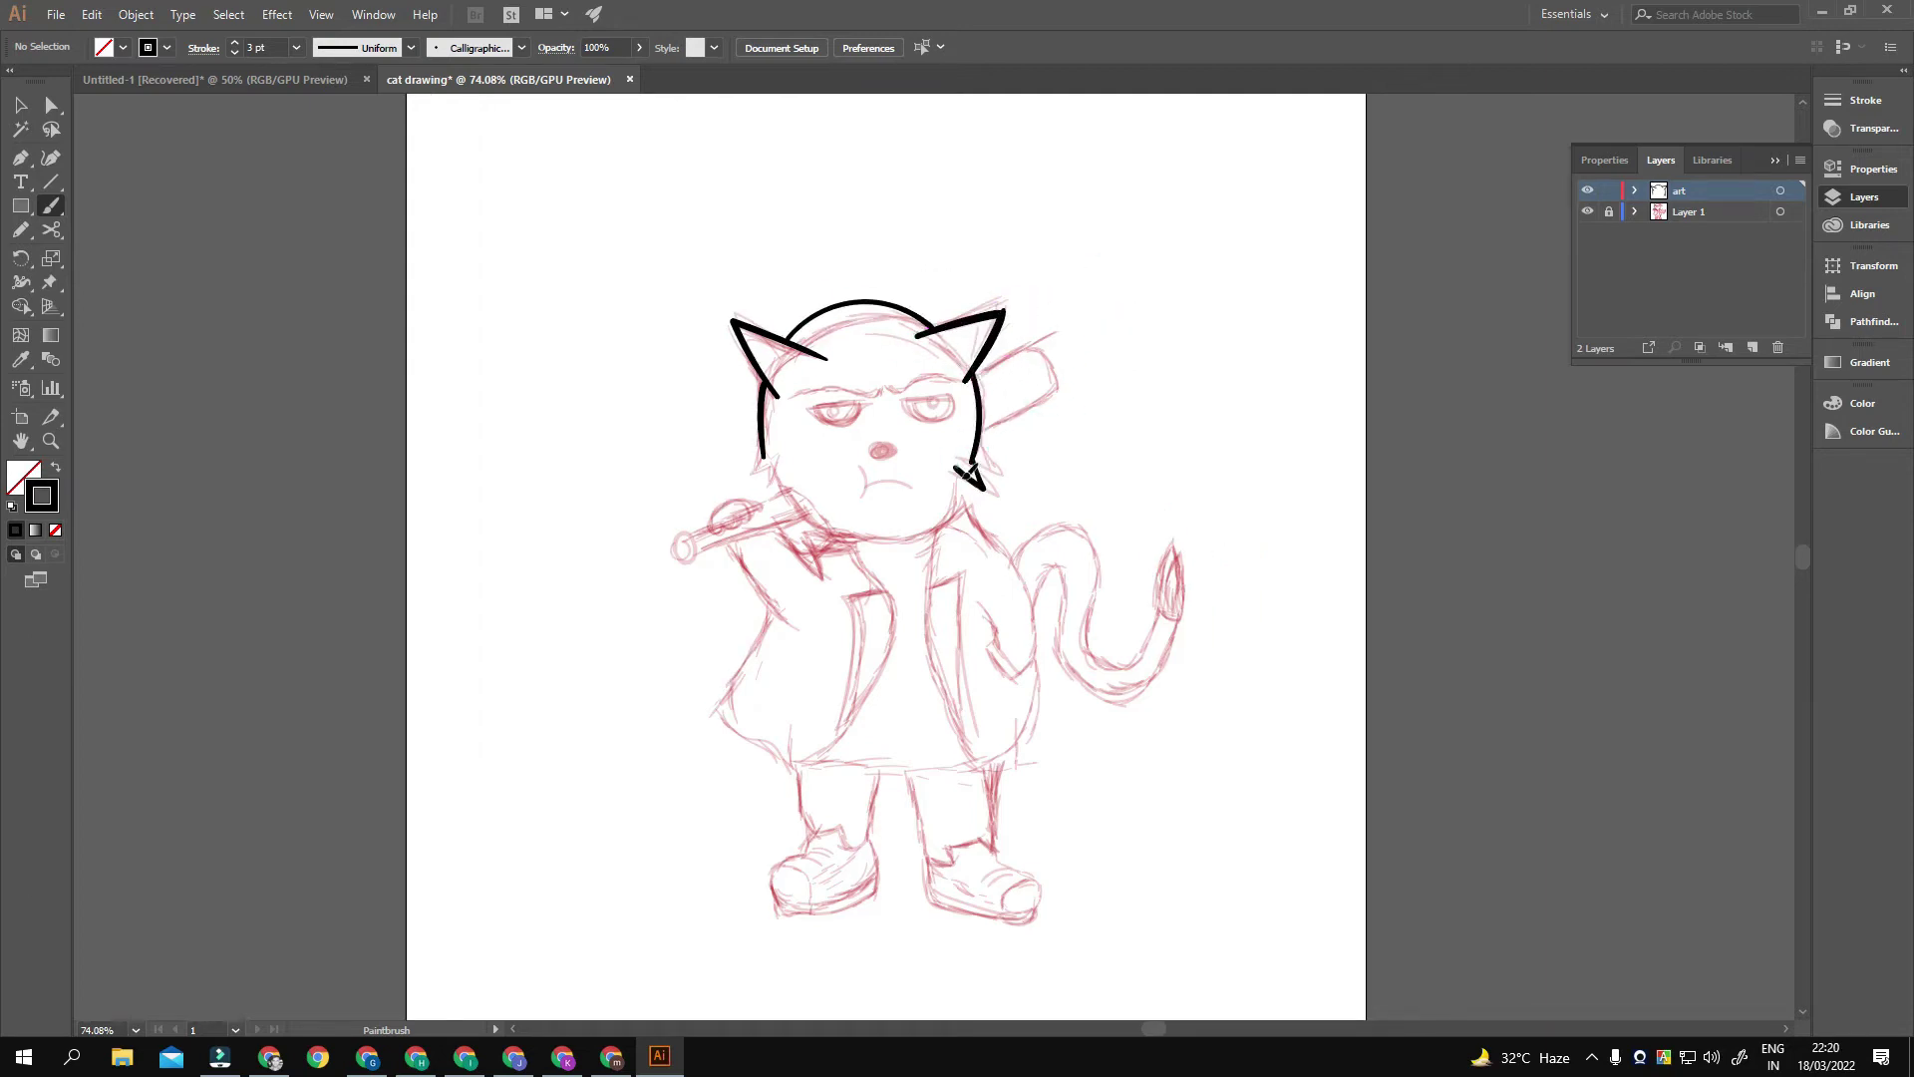
Step: Ink the coat flap from the chin down, including its inner edge
drag(1023, 574, 992, 687)
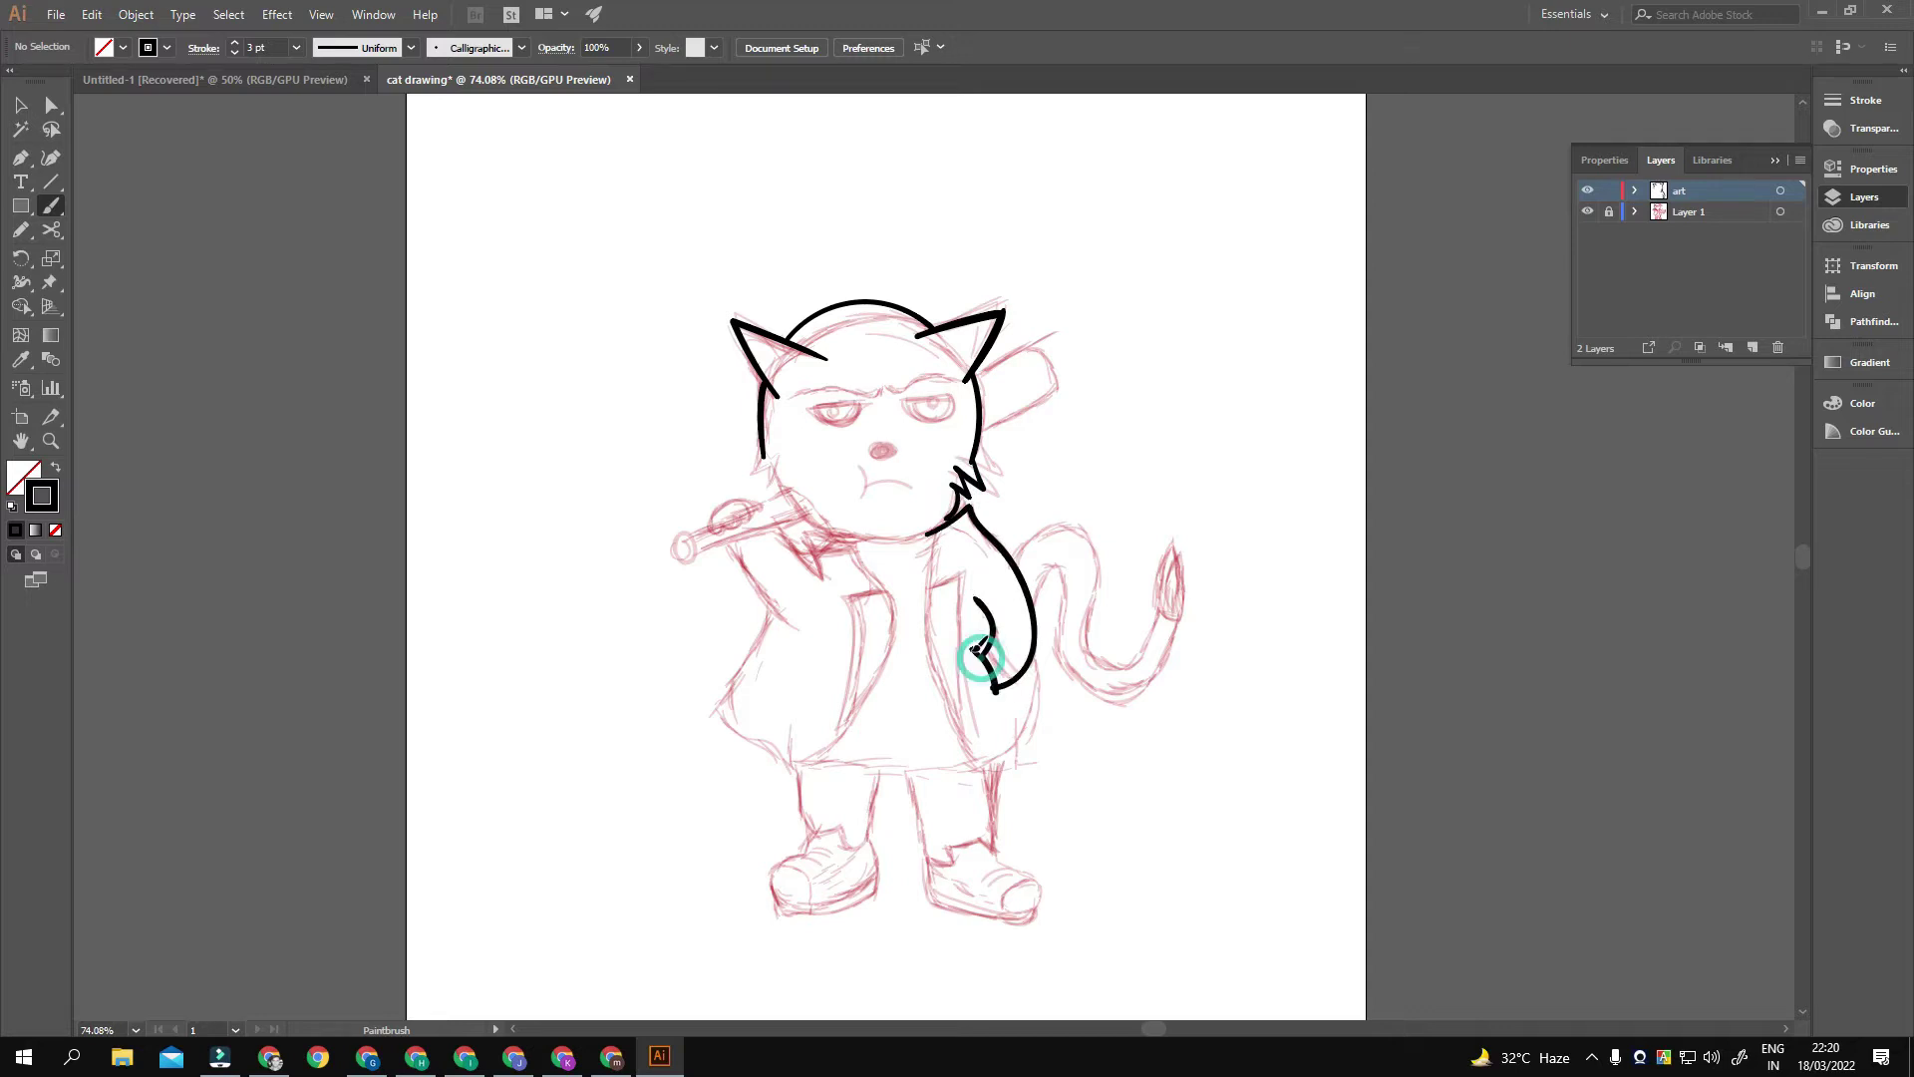
drag(997, 586, 1075, 501)
drag(1114, 578, 798, 629)
key(ctrl+z)
drag(1114, 579, 902, 678)
key(ctrl+z)
mouse_move(1016, 424)
mouse_down()
mouse_move(1101, 688)
mouse_move(1051, 682)
mouse_move(1086, 679)
mouse_up()
Step: Ink the lower head outline, jagged cheek and glaring eyes, then select the right eye
drag(1057, 454, 1115, 468)
drag(919, 427, 1112, 473)
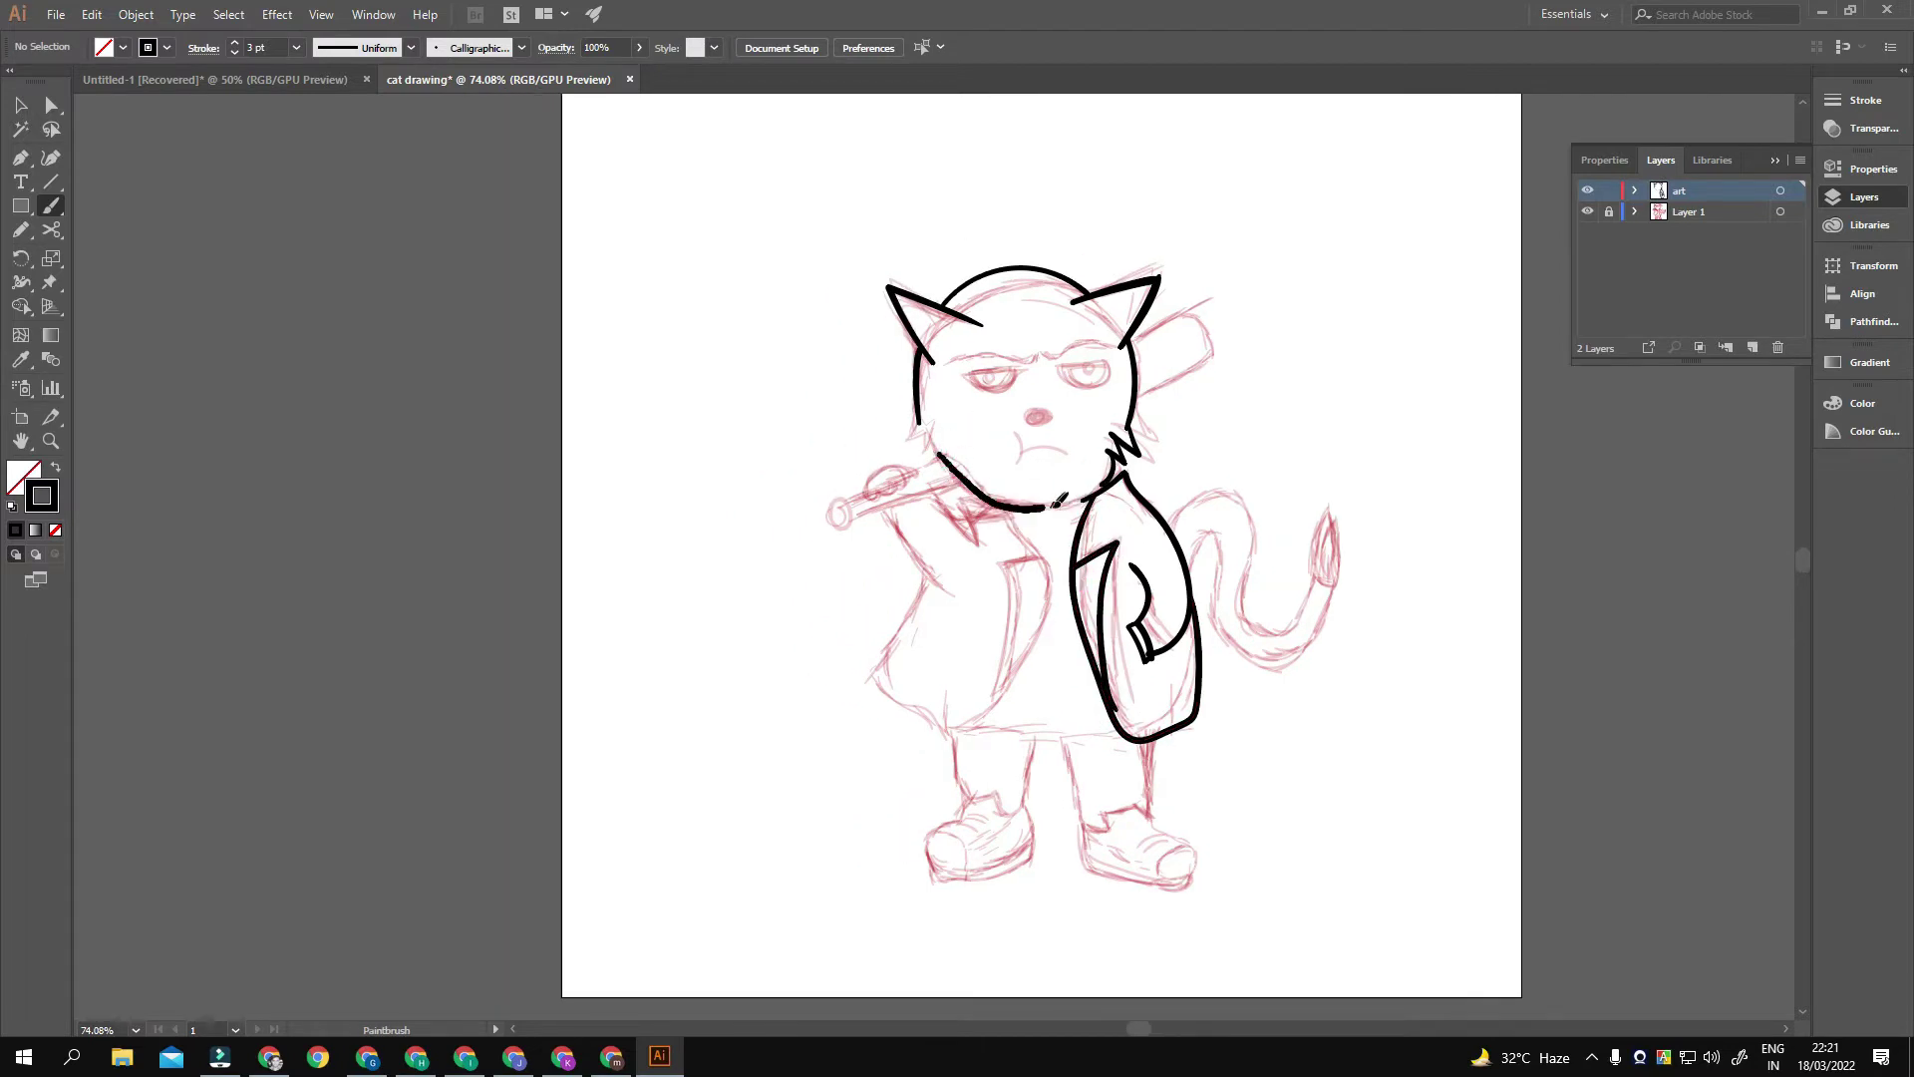
drag(1099, 408, 1087, 453)
drag(1002, 511, 1078, 483)
drag(1065, 387, 1158, 394)
drag(1286, 398, 1247, 427)
key(ctrl+z)
key(v)
click(1122, 416)
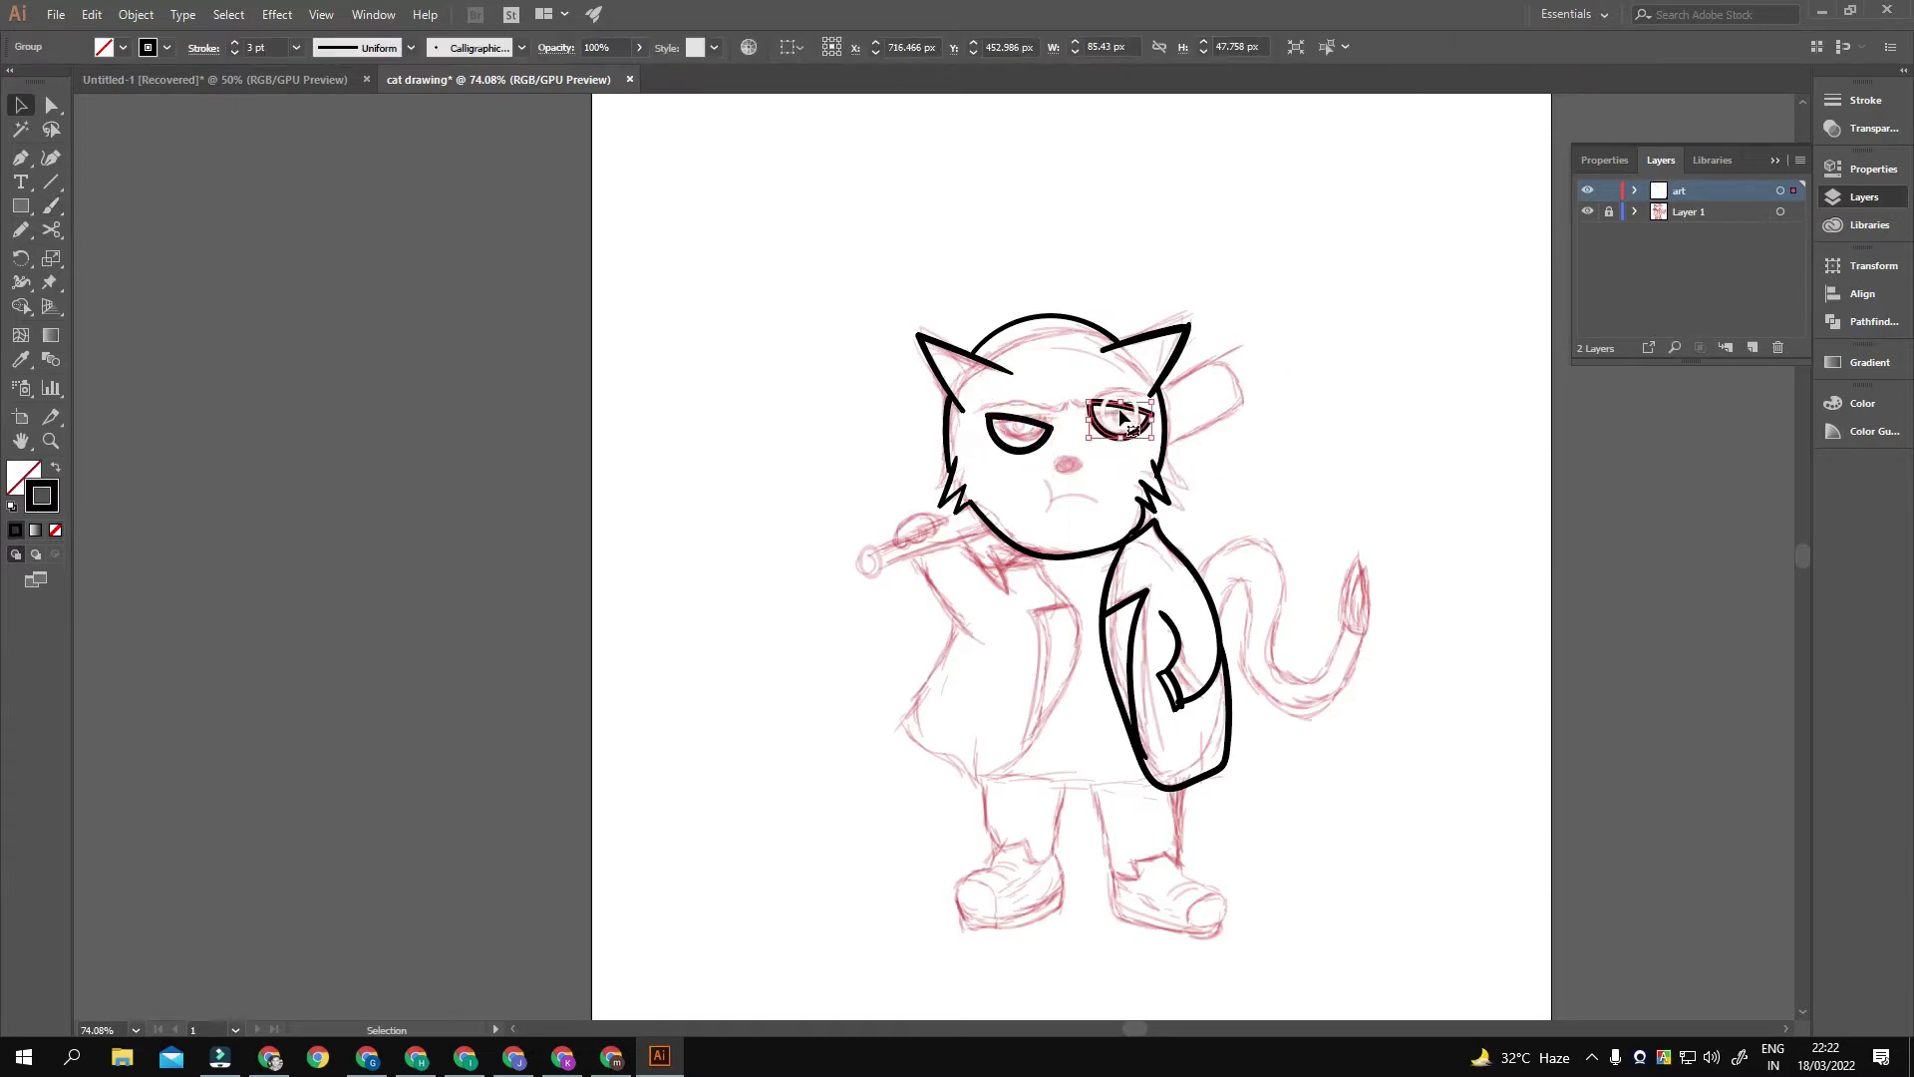
Step: Nudge the right eye into place and give it a pupil
drag(1125, 427, 1111, 435)
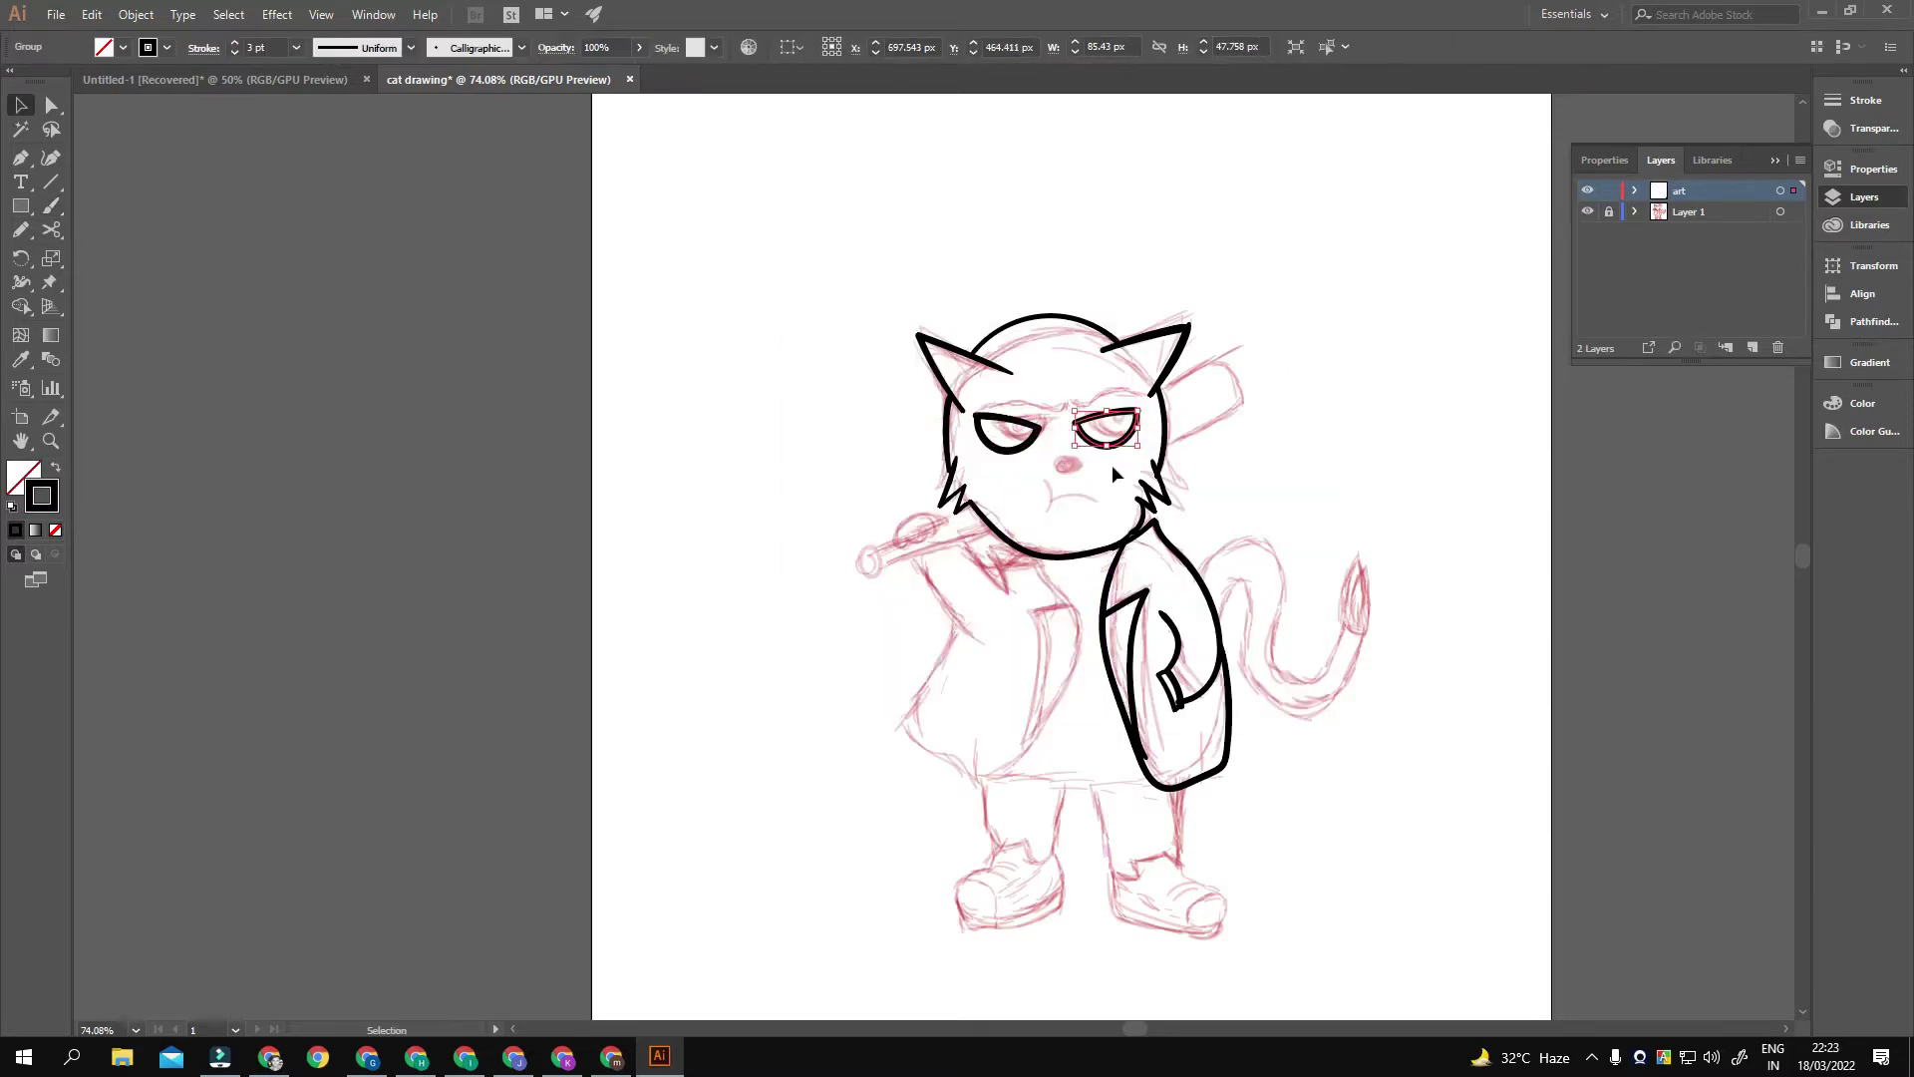
click(1113, 461)
key(b)
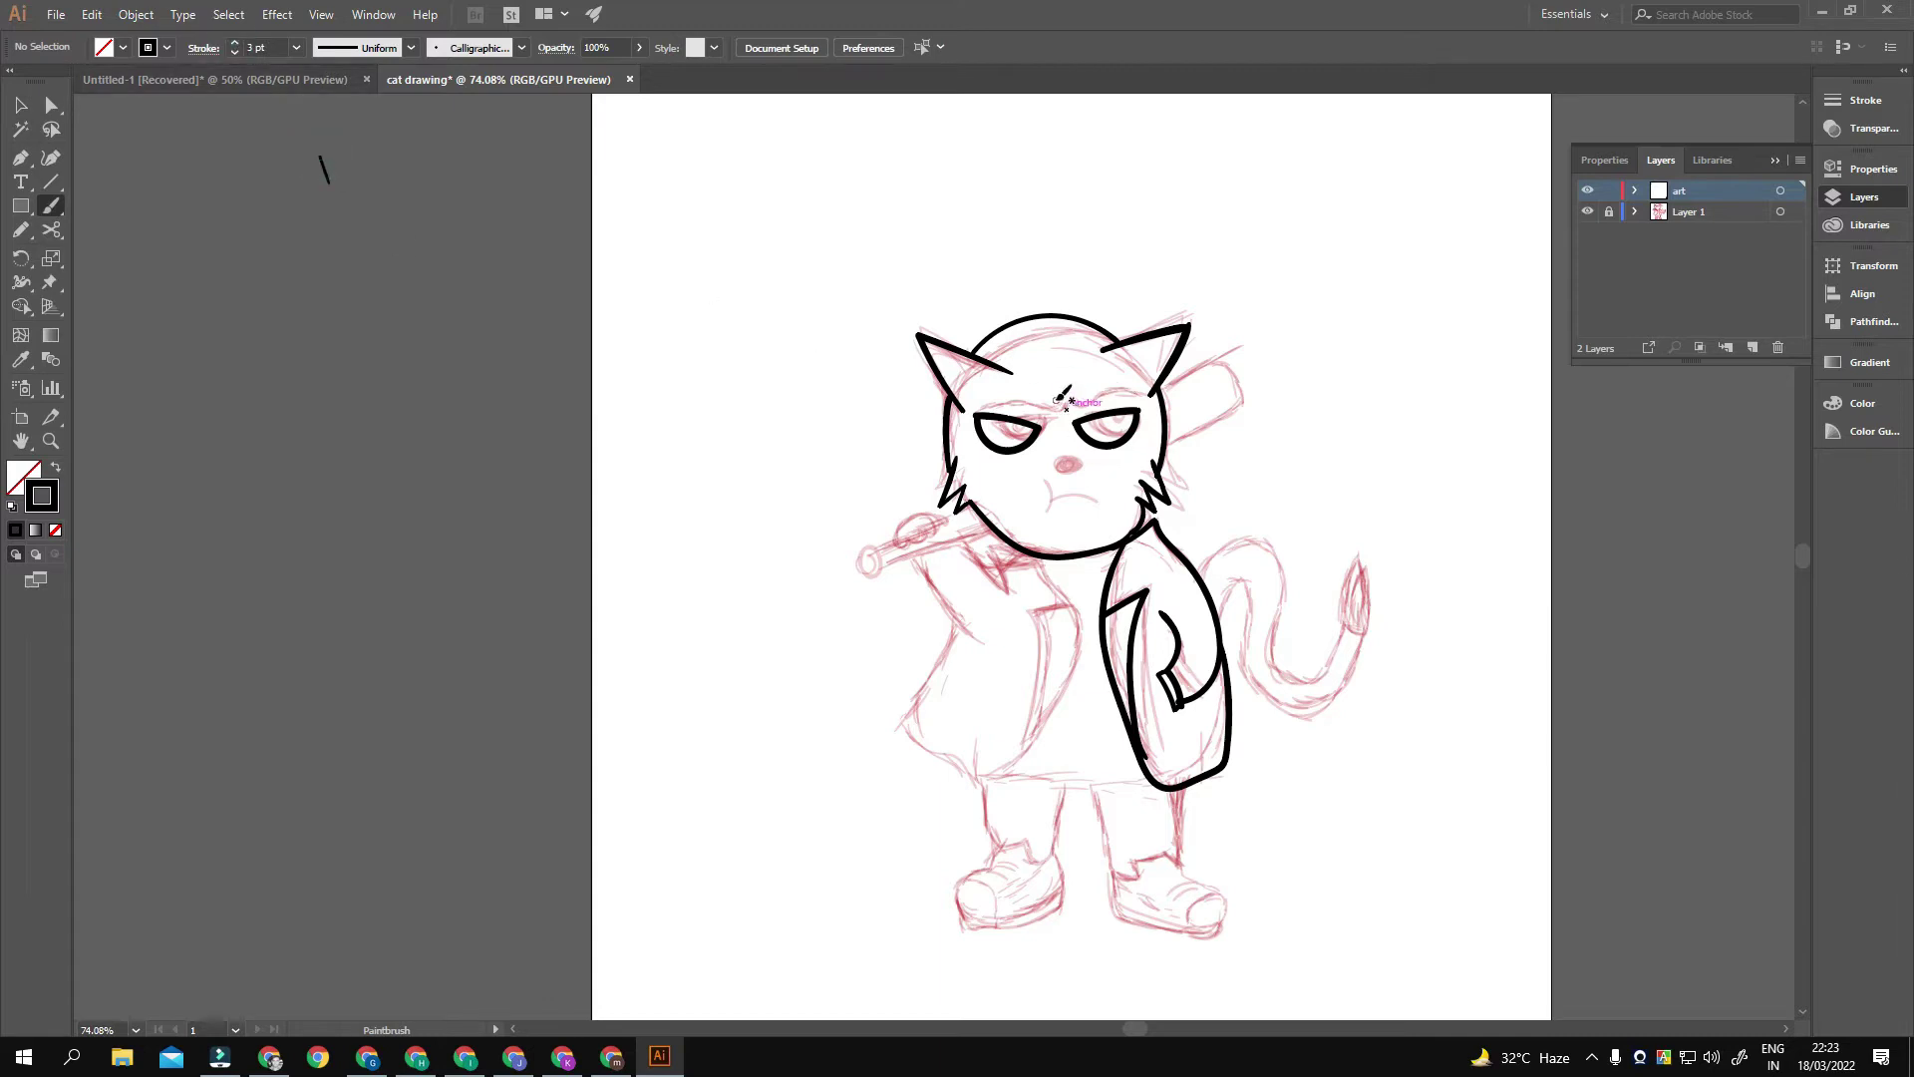
mouse_move(1065, 399)
mouse_down()
mouse_move(1112, 435)
mouse_move(1063, 460)
mouse_move(1104, 433)
mouse_move(1207, 444)
mouse_up()
drag(1061, 623, 1169, 493)
Step: Ink both sides of the coat, the raised arm with paw, and the bat
mouse_move(1181, 425)
mouse_down()
mouse_move(1214, 465)
mouse_move(1154, 500)
mouse_up()
drag(1201, 449, 1172, 655)
drag(1113, 526, 1177, 682)
mouse_move(1074, 460)
mouse_down()
mouse_move(1075, 498)
mouse_move(1134, 577)
mouse_up()
drag(1110, 486, 1157, 549)
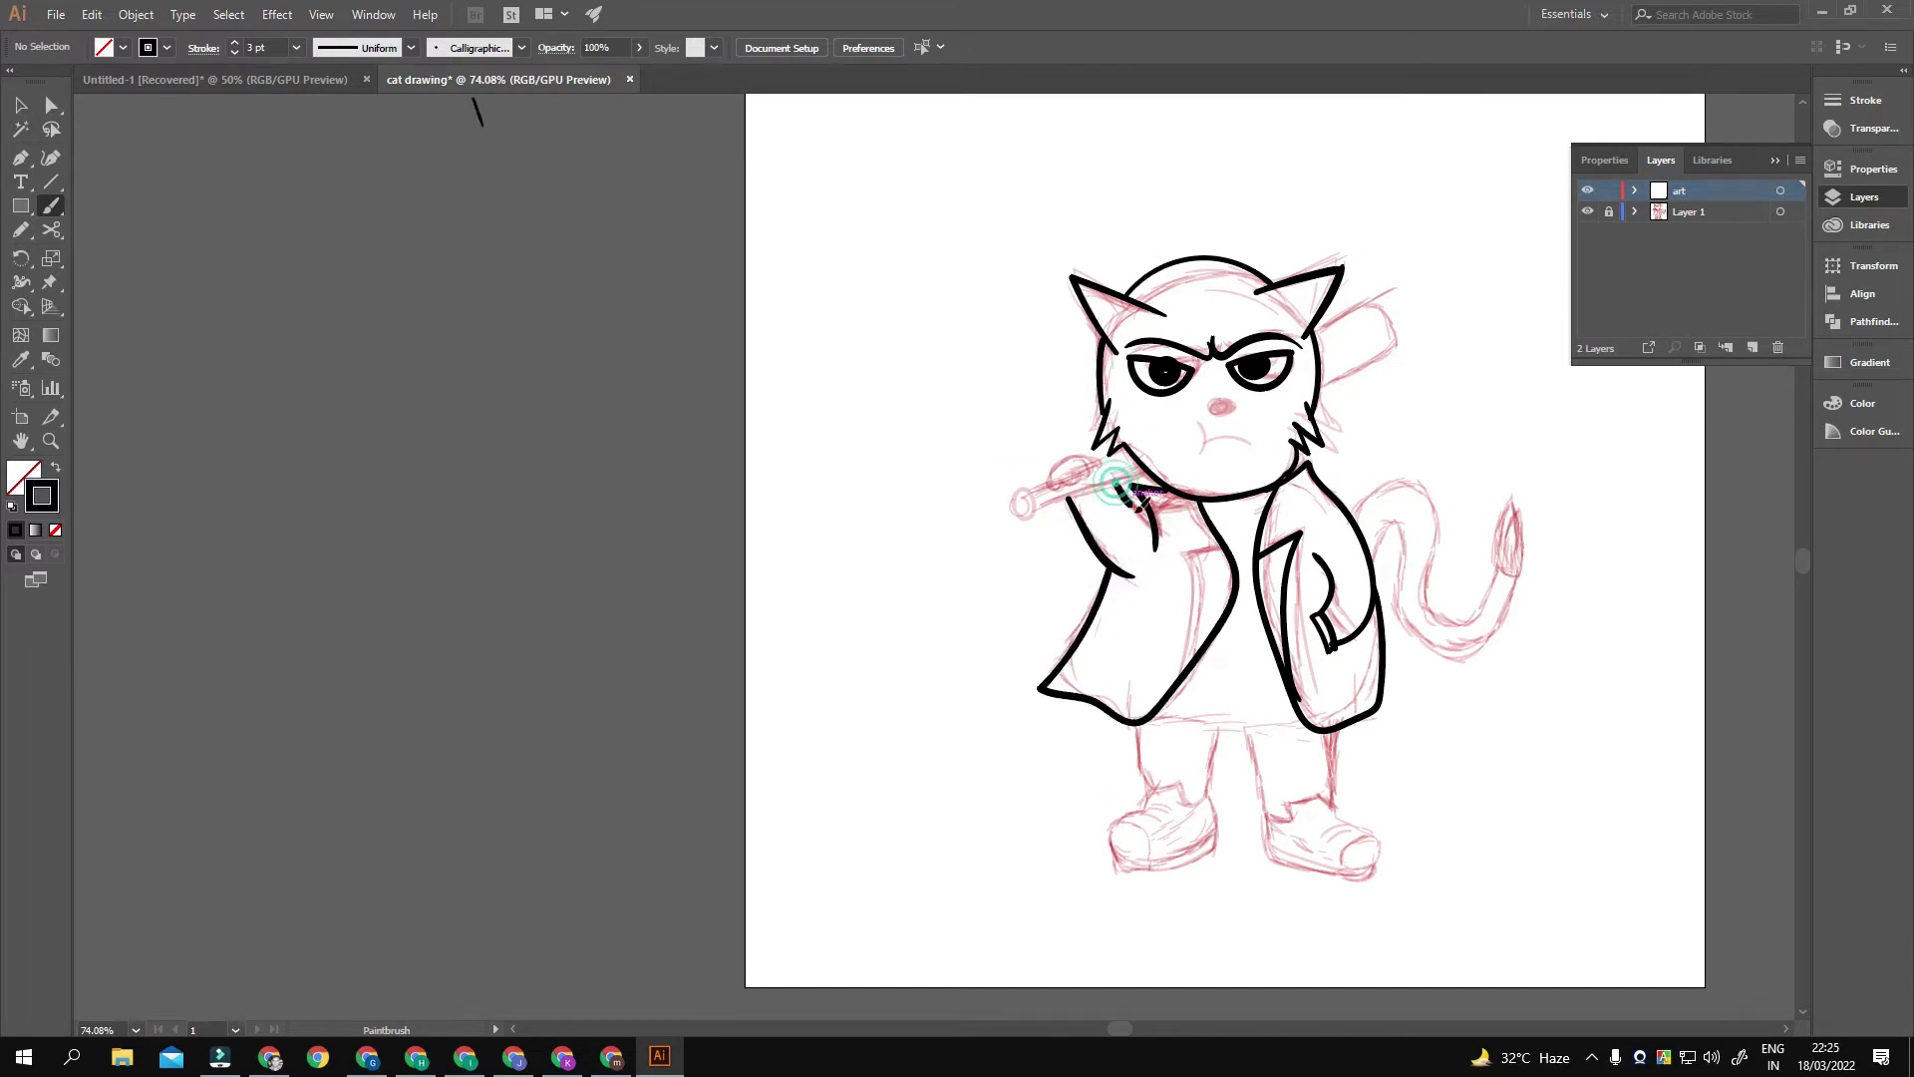
drag(1043, 498, 1037, 512)
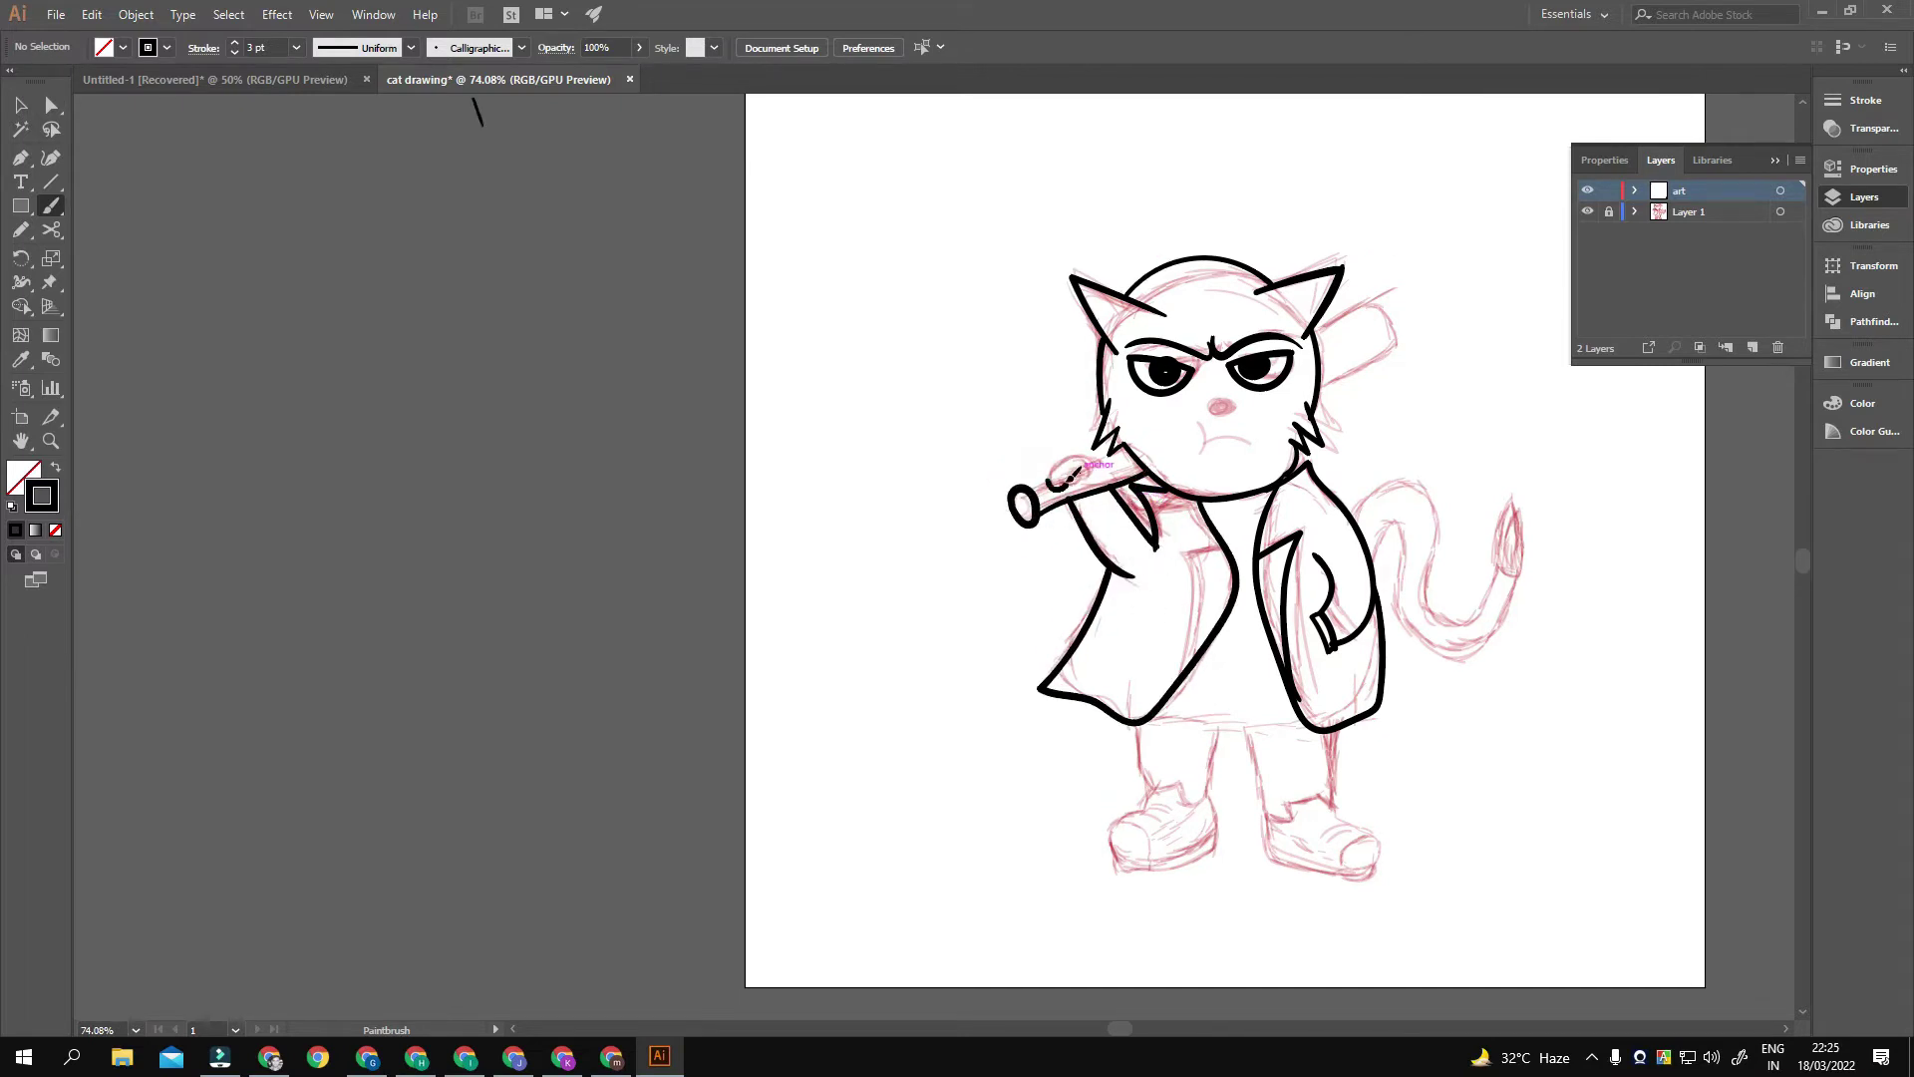
drag(1309, 337, 1324, 390)
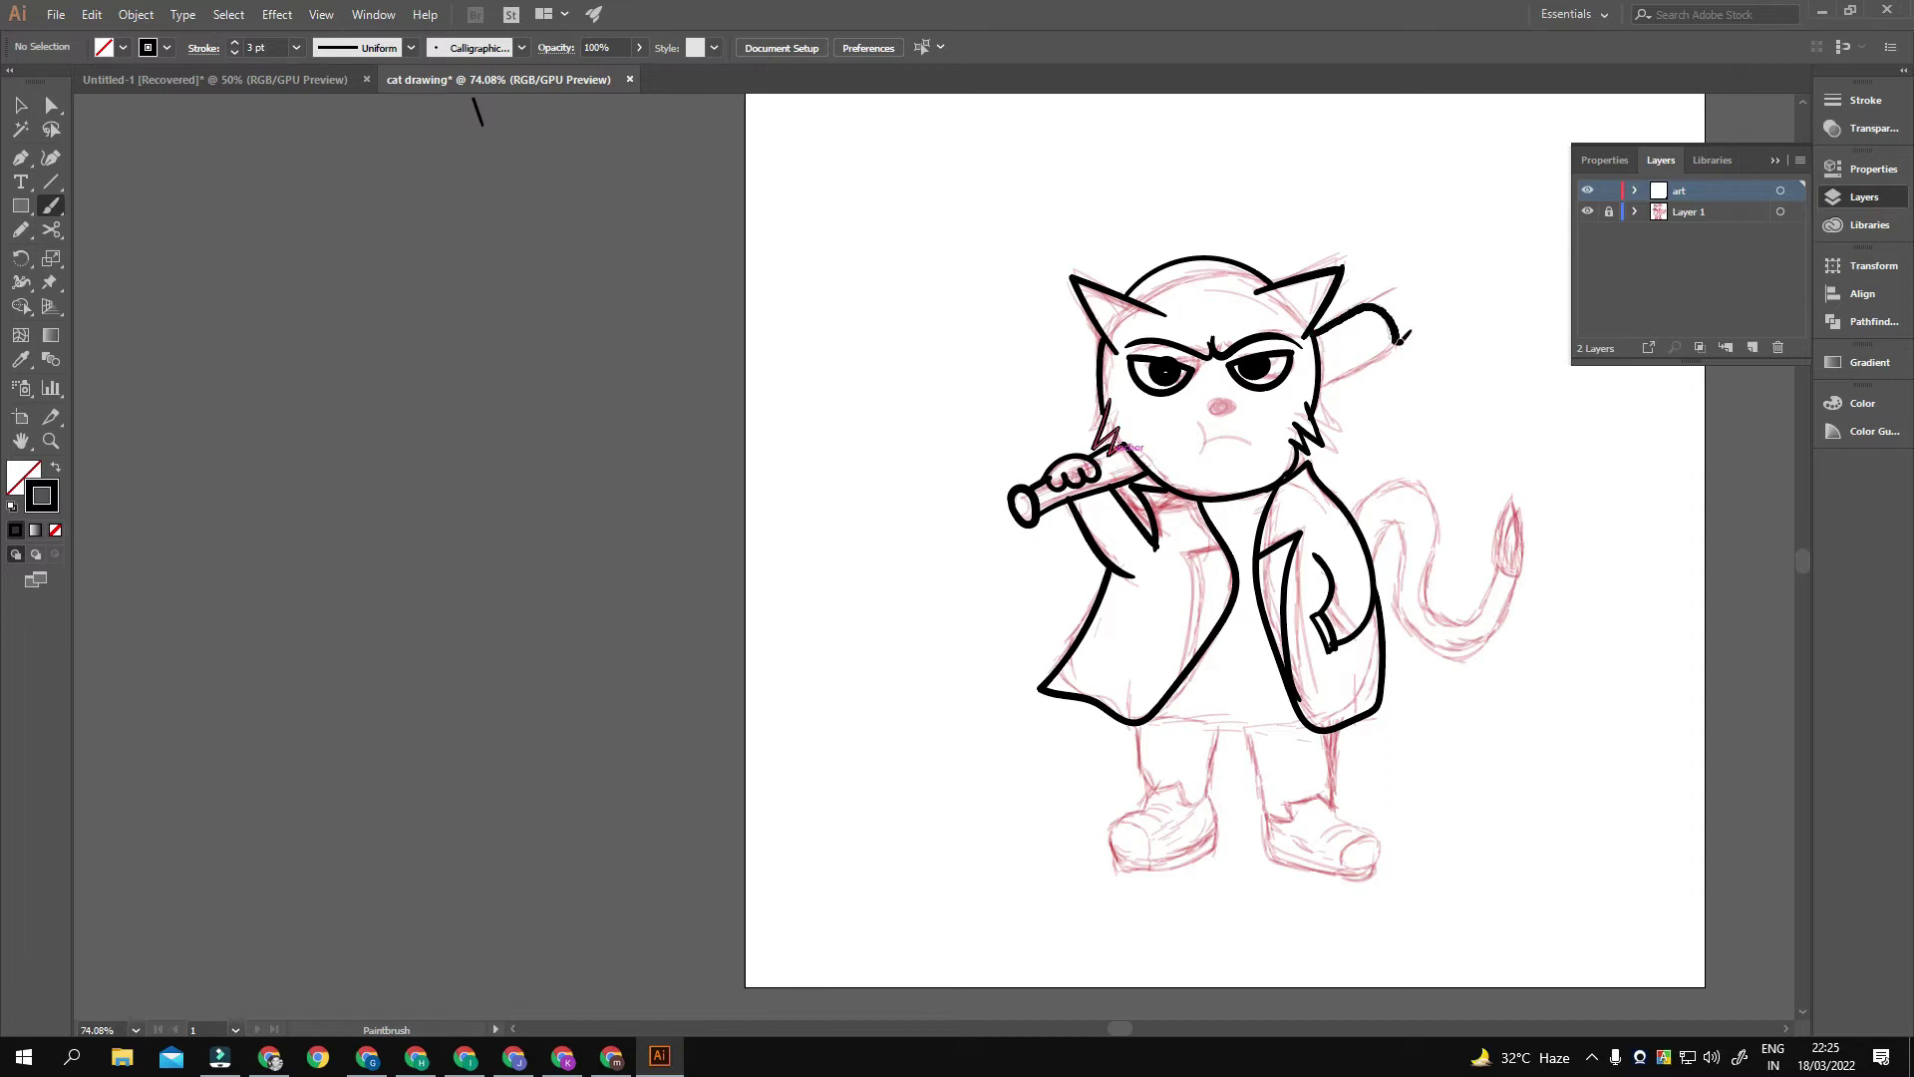
Step: Ink the coat's inner lapel line and the left shoe's outline and sole
drag(1181, 640, 1072, 548)
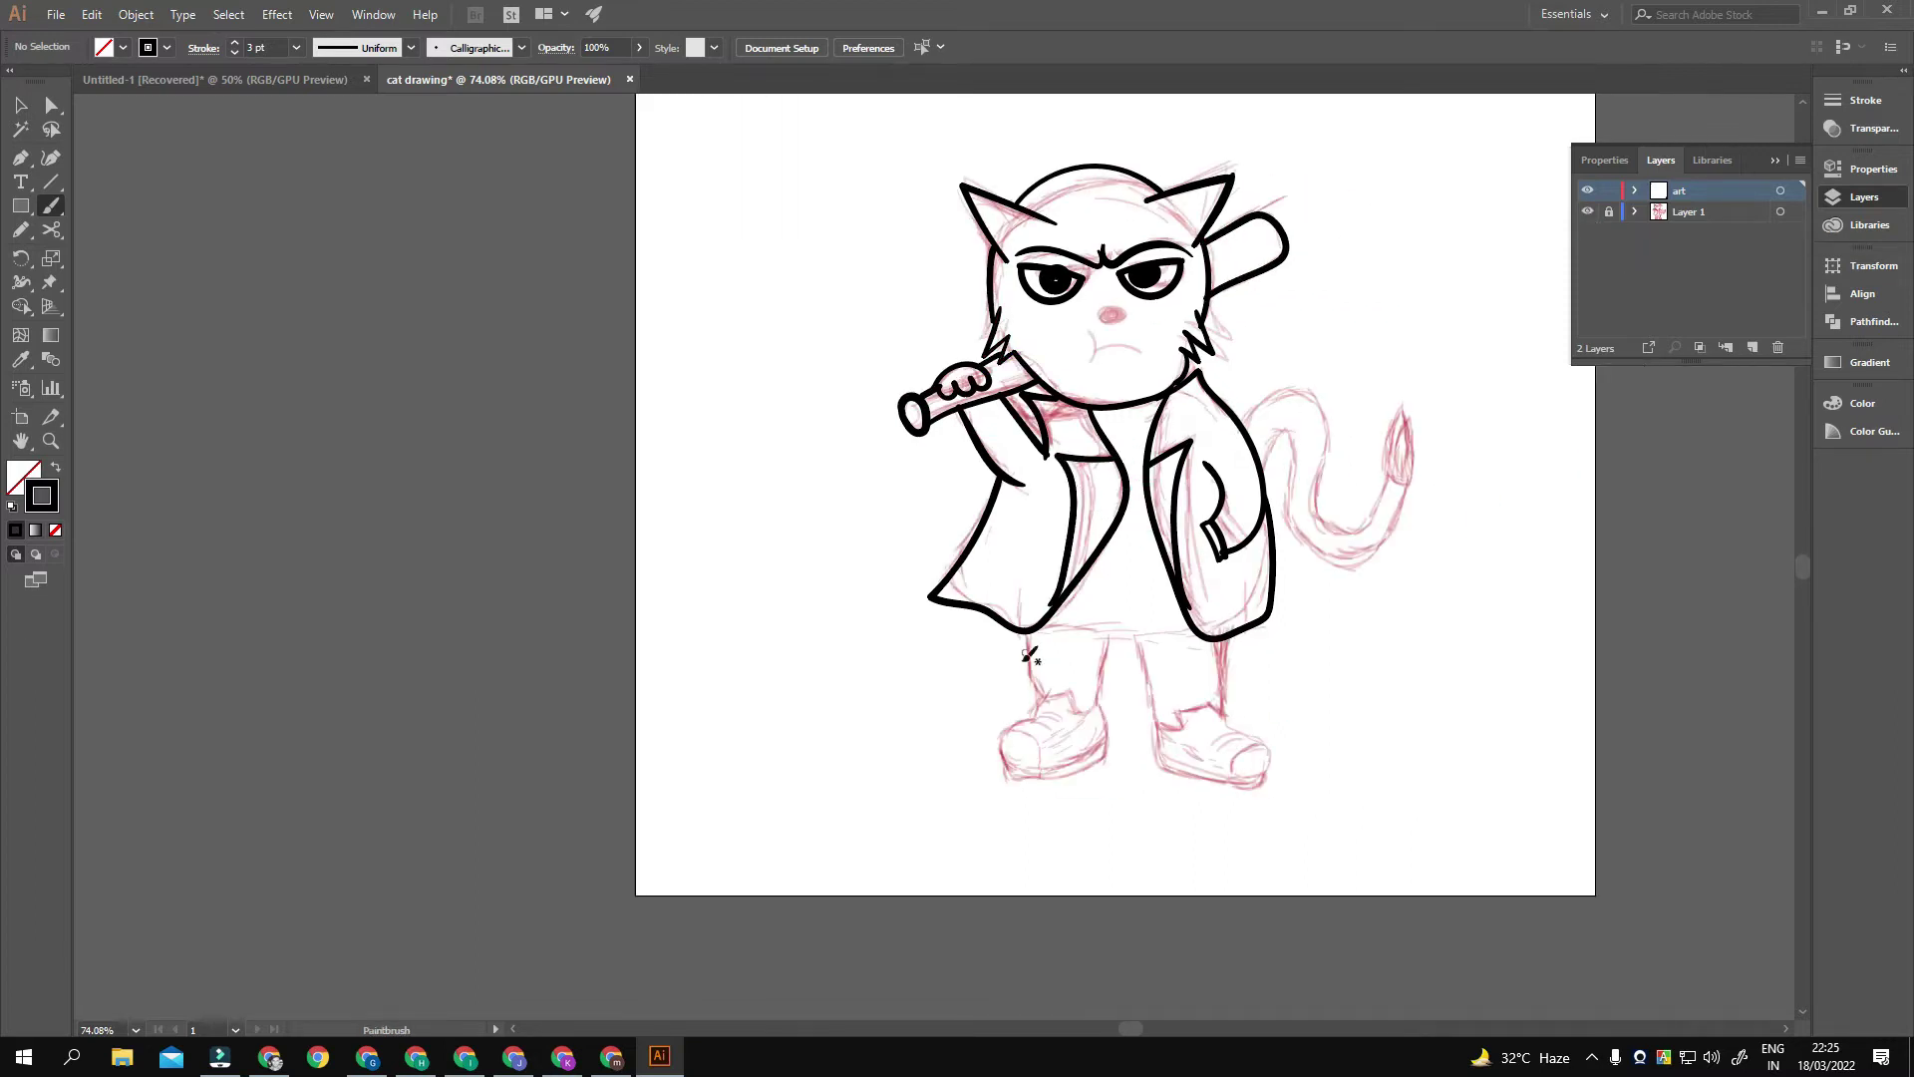
drag(1071, 548, 1028, 507)
mouse_move(1076, 424)
mouse_down()
mouse_move(992, 582)
mouse_move(1052, 655)
mouse_move(1000, 666)
mouse_move(1067, 688)
mouse_move(1055, 703)
mouse_up()
mouse_move(972, 737)
mouse_down()
mouse_move(1052, 716)
mouse_move(1049, 638)
mouse_up()
Step: Ink the coat's bottom edge, the right shoe and the tail
mouse_move(927, 544)
mouse_down()
mouse_move(1110, 537)
mouse_move(1159, 595)
mouse_move(1166, 662)
mouse_move(1190, 616)
mouse_move(1188, 666)
mouse_up()
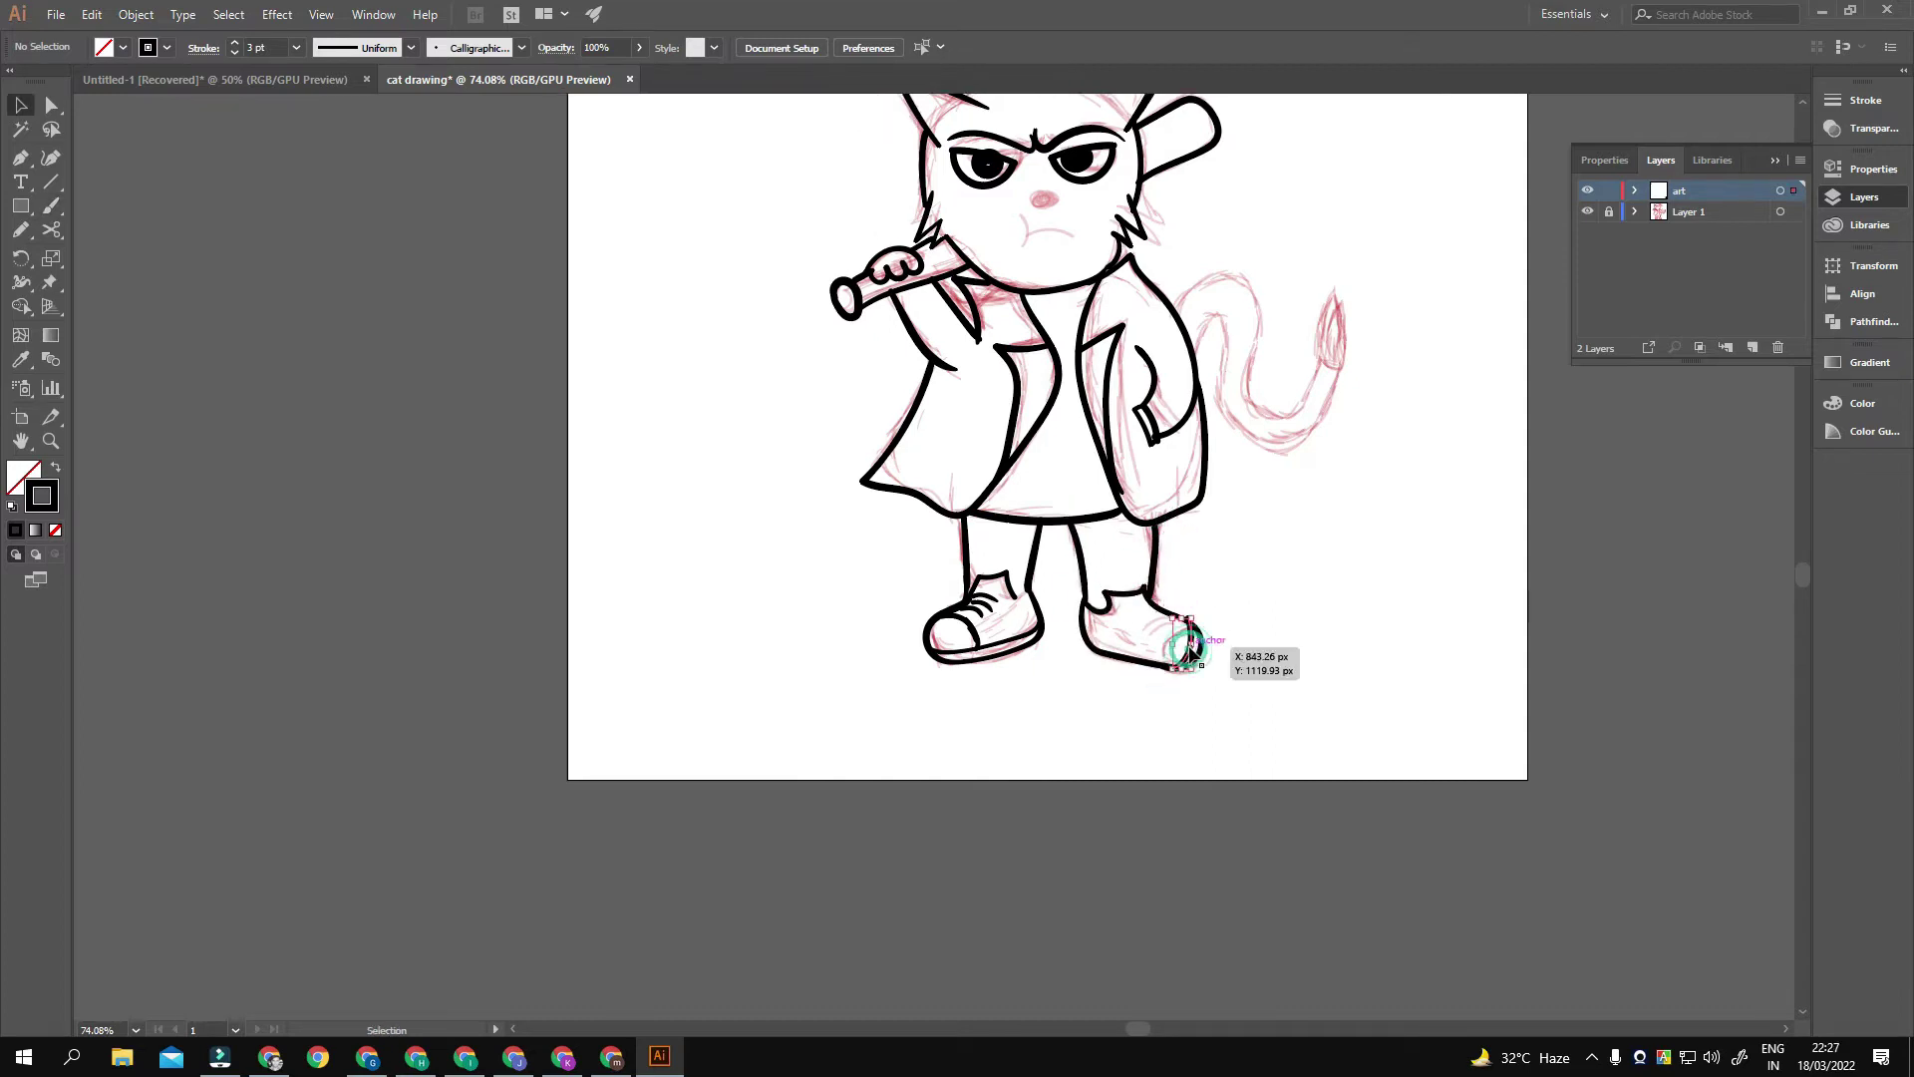
mouse_move(1218, 618)
mouse_down()
mouse_move(1269, 594)
mouse_move(1126, 700)
mouse_up()
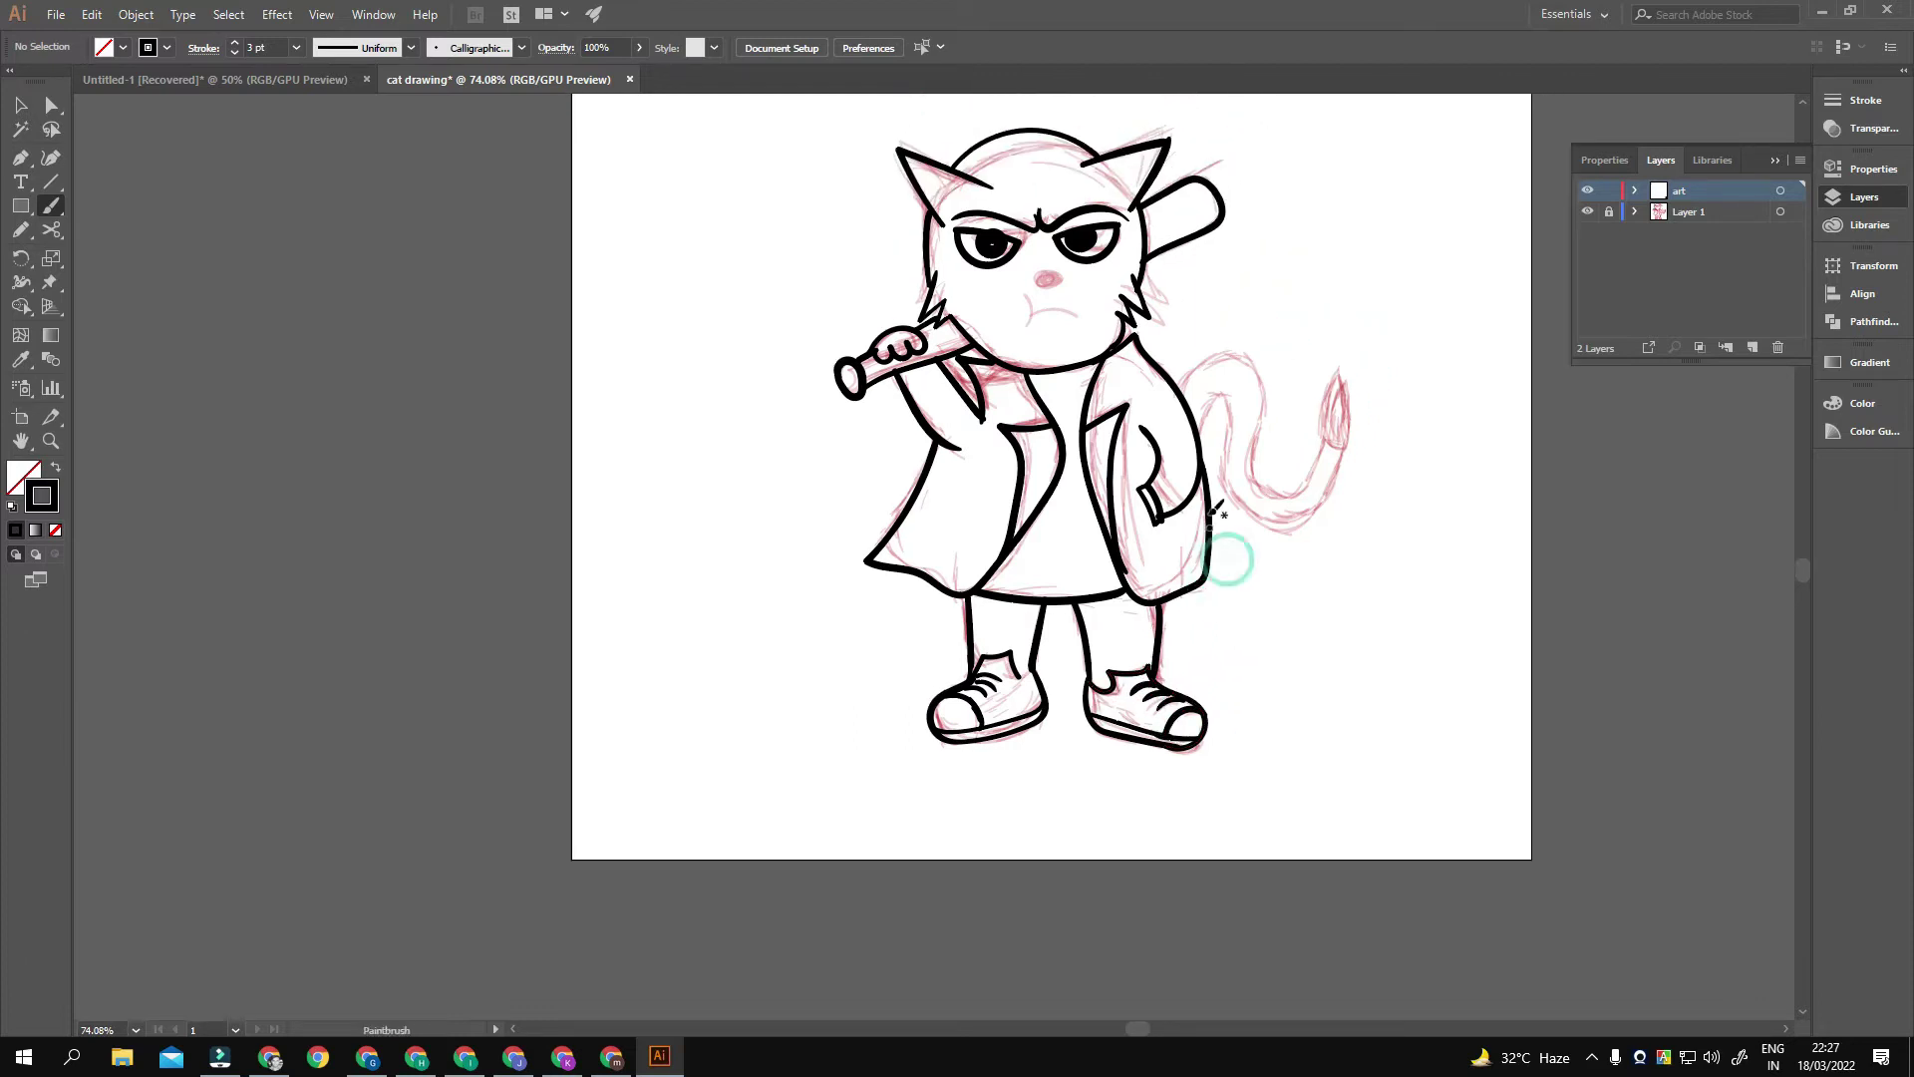
drag(1175, 391, 1265, 504)
mouse_move(1296, 419)
mouse_down()
mouse_move(1263, 439)
mouse_move(1276, 397)
mouse_move(1301, 390)
mouse_move(1241, 513)
mouse_move(1202, 546)
mouse_up()
Step: Hide the pink sketch layer to check the clean black line art
mouse_move(988, 330)
mouse_down()
mouse_move(1044, 351)
mouse_move(1000, 409)
mouse_up()
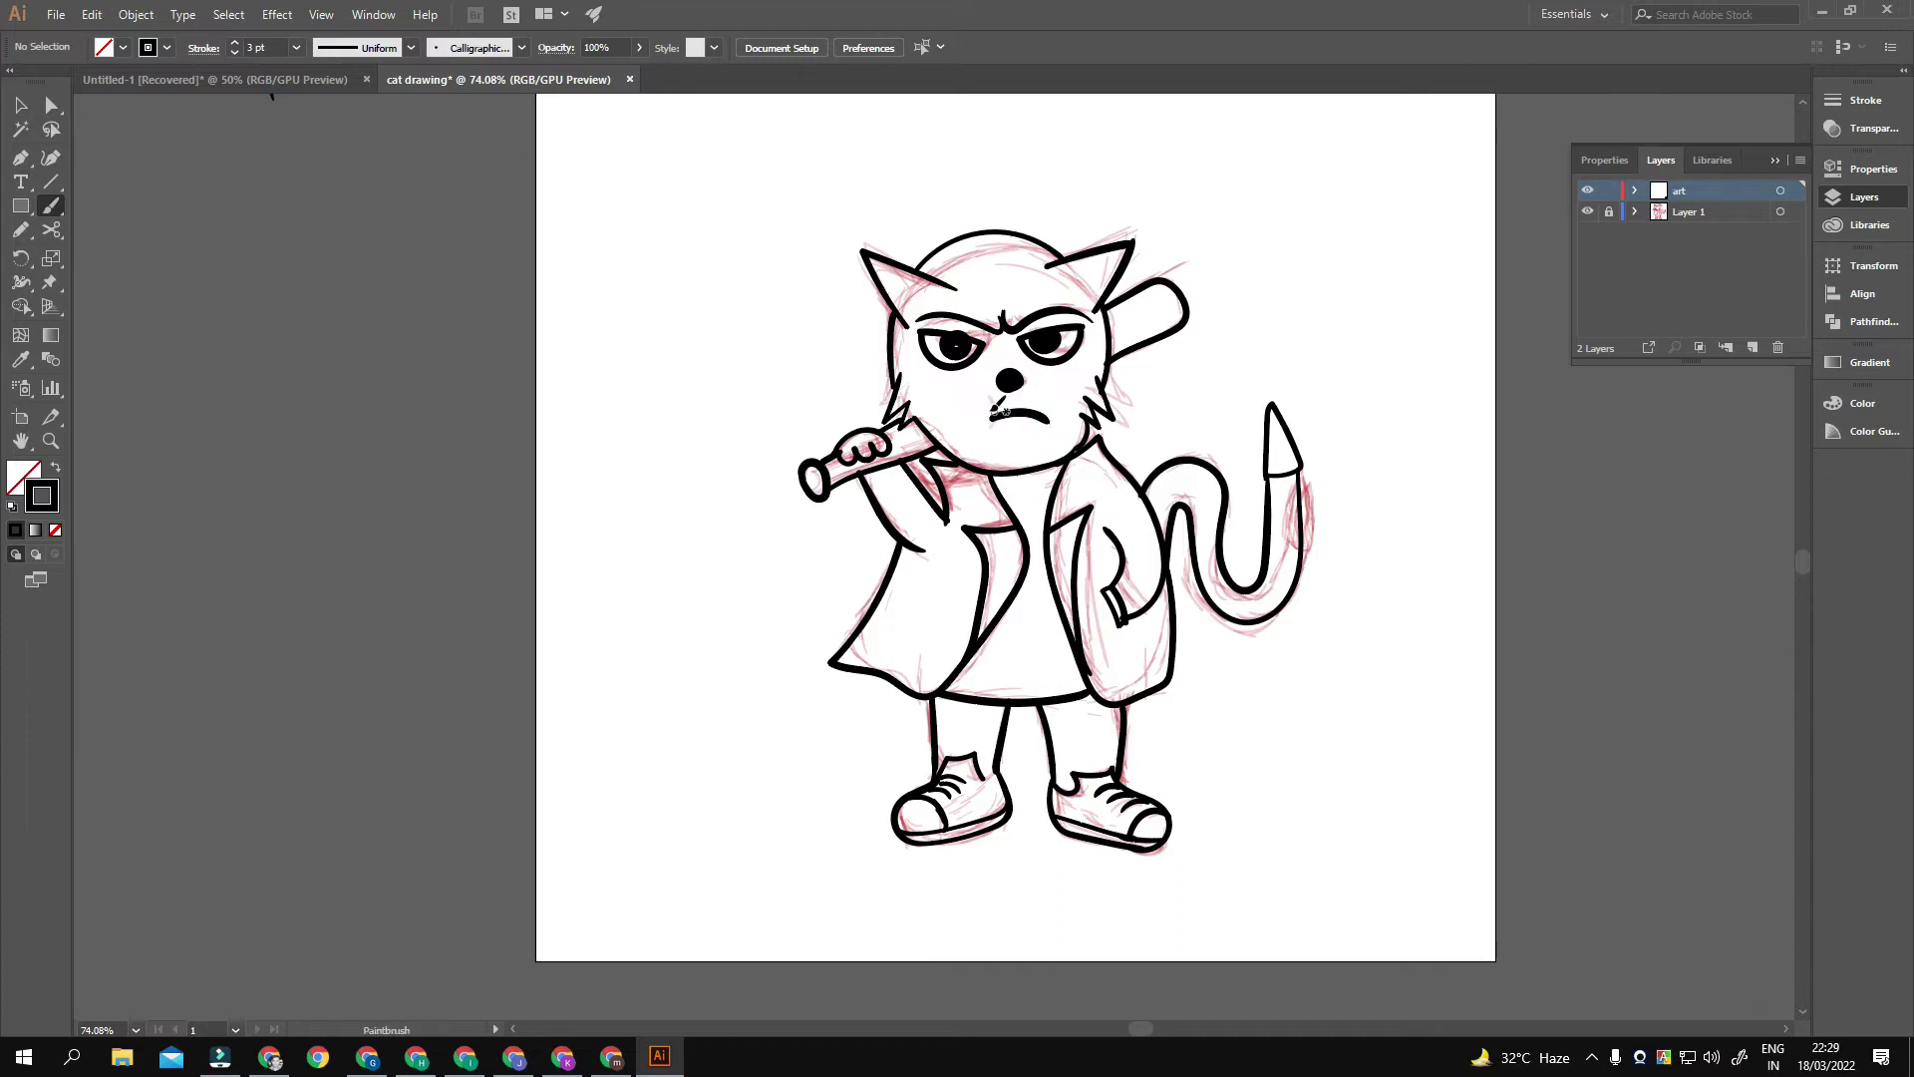
scroll(1089, 371, right, 1)
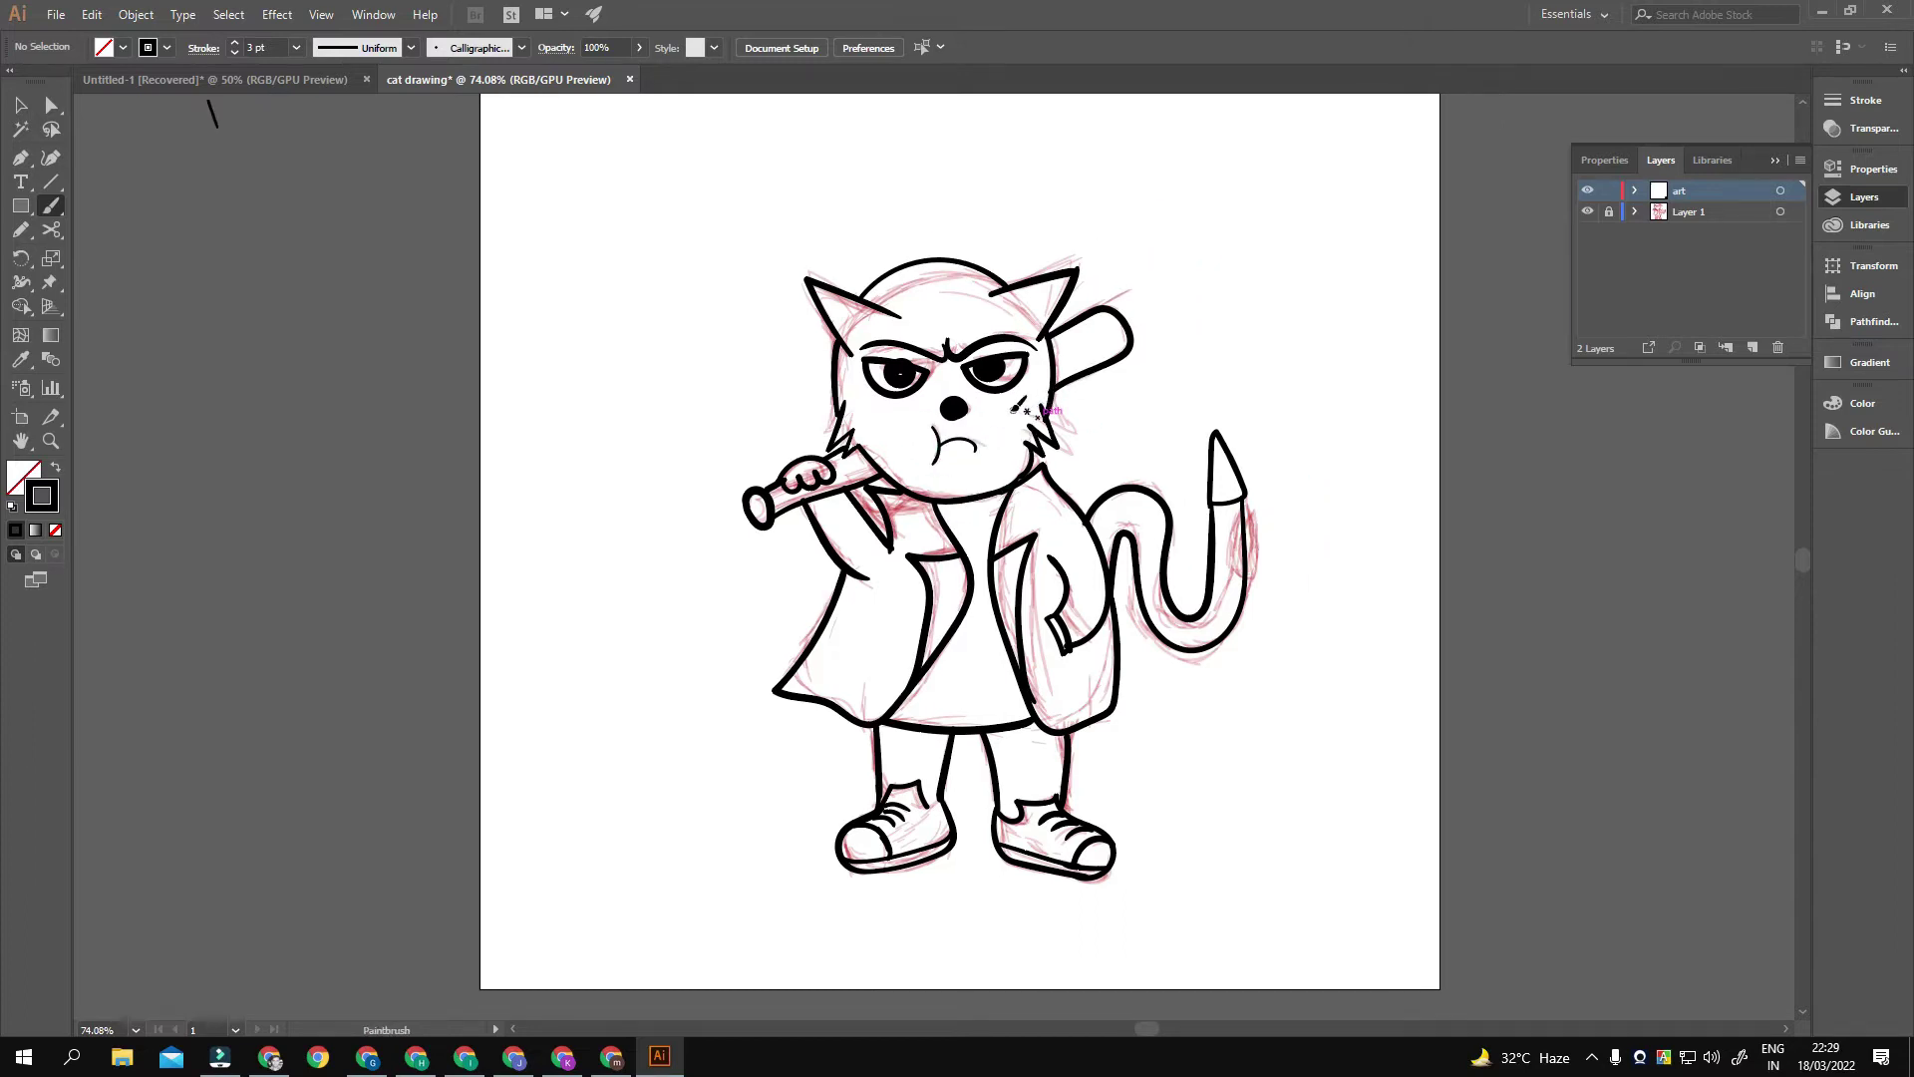
click(1587, 212)
click(1587, 211)
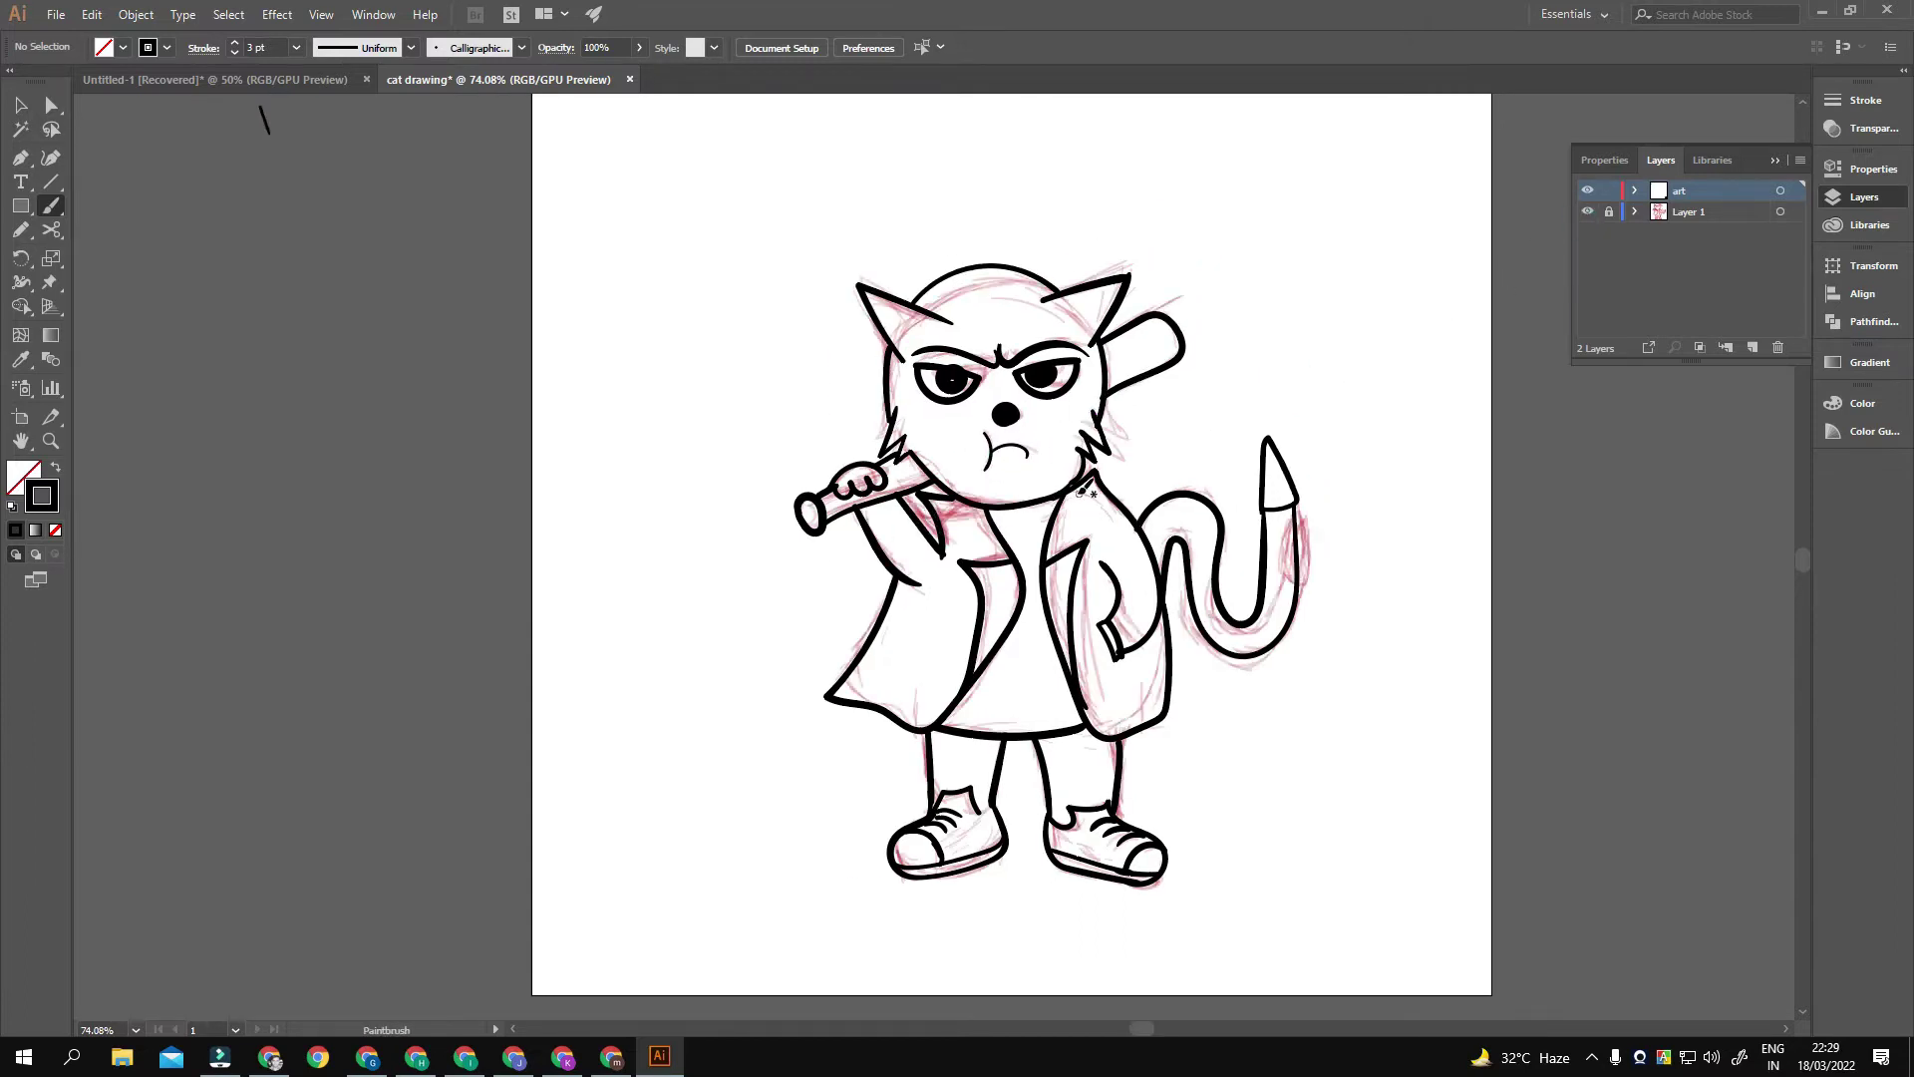
click(1587, 211)
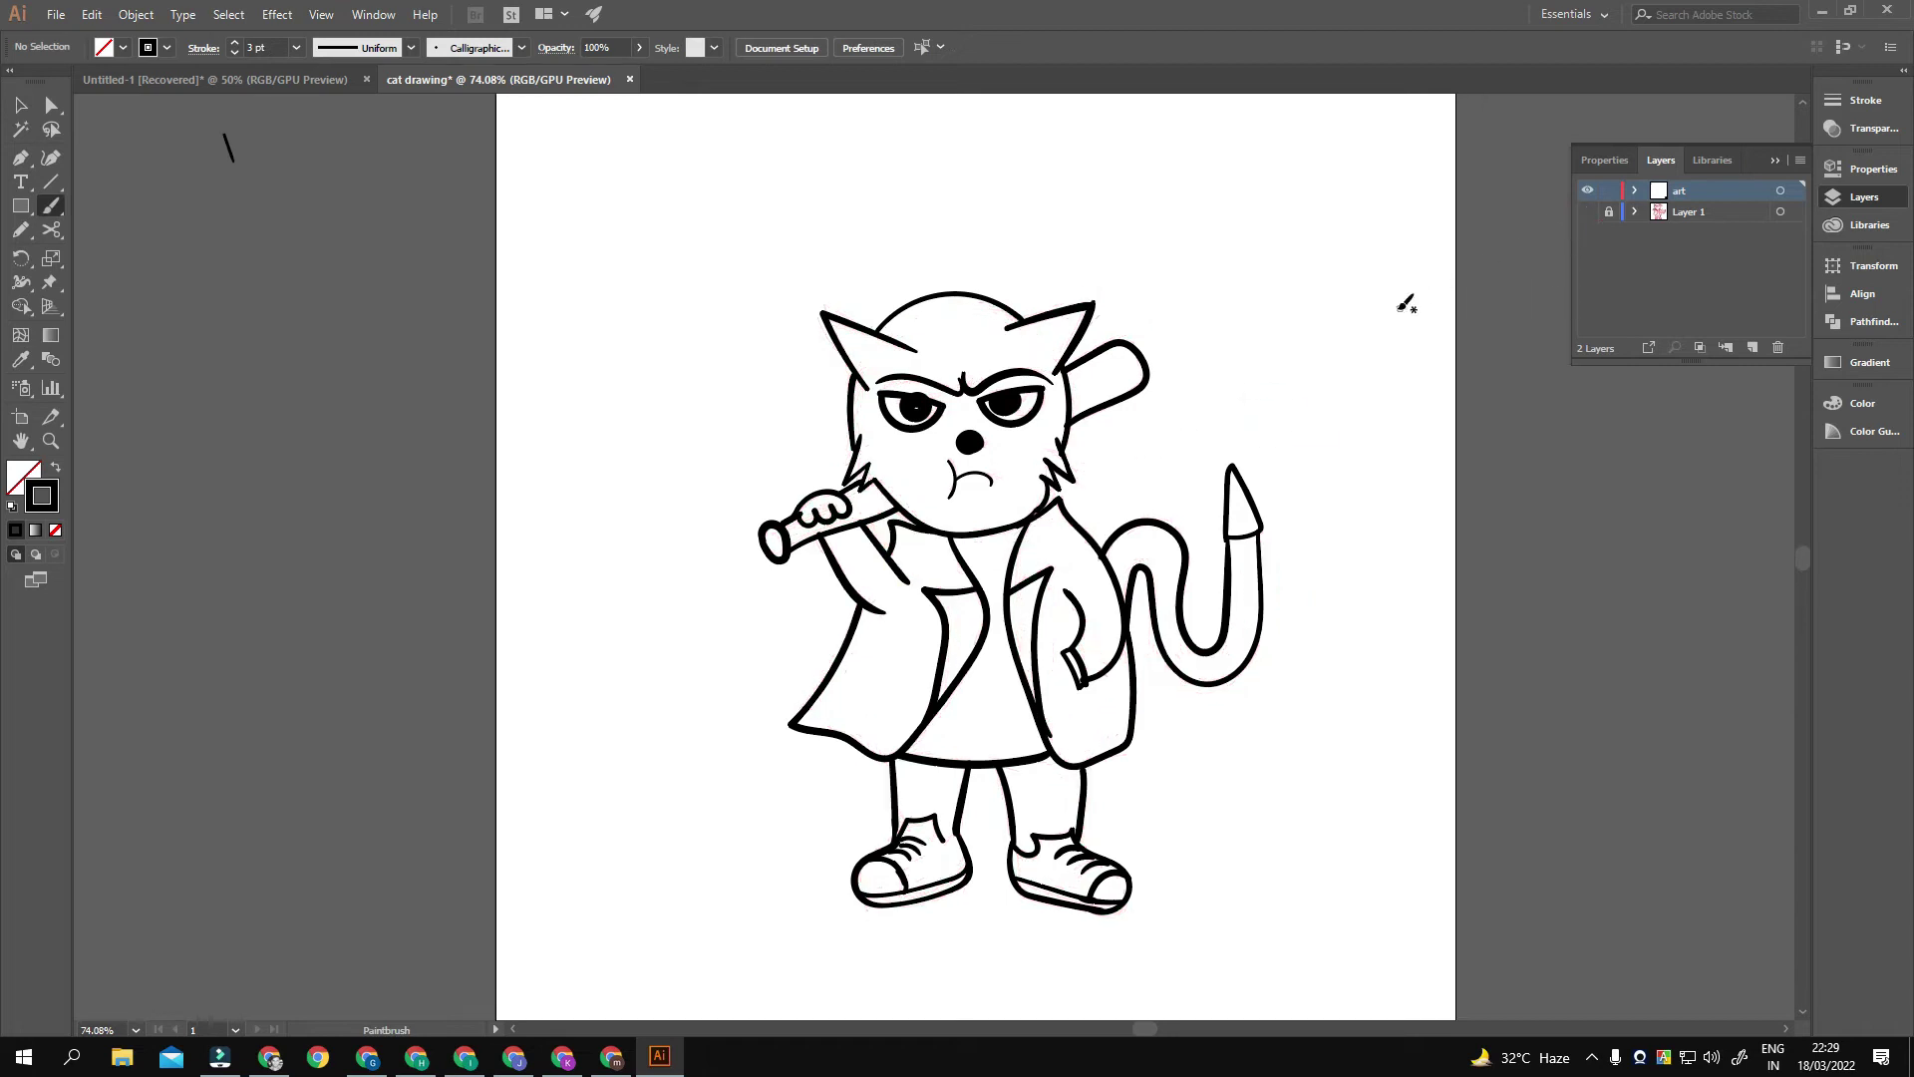
Step: Toggle the pink sketch layer's visibility while panning around the cat drawing
click(1587, 211)
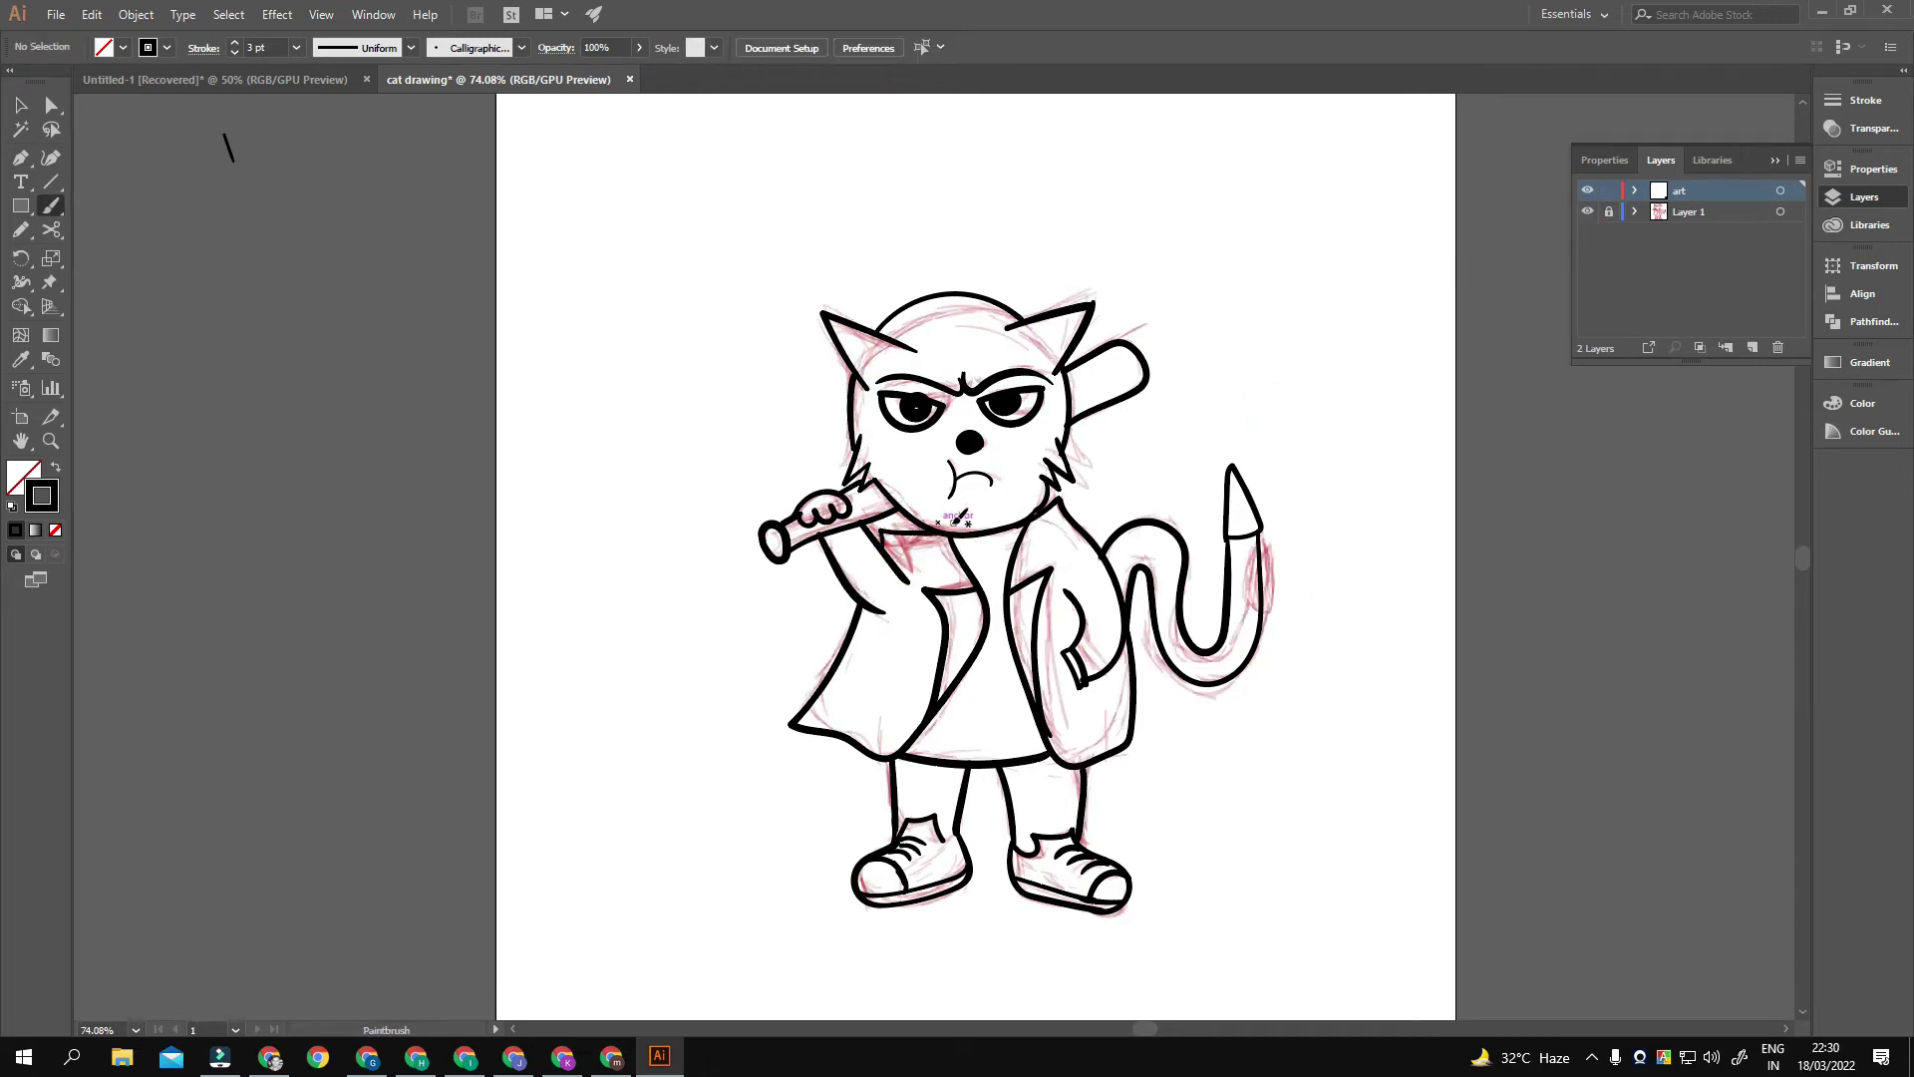
drag(1097, 542, 1072, 560)
click(1588, 211)
click(1587, 211)
drag(1311, 379, 1295, 389)
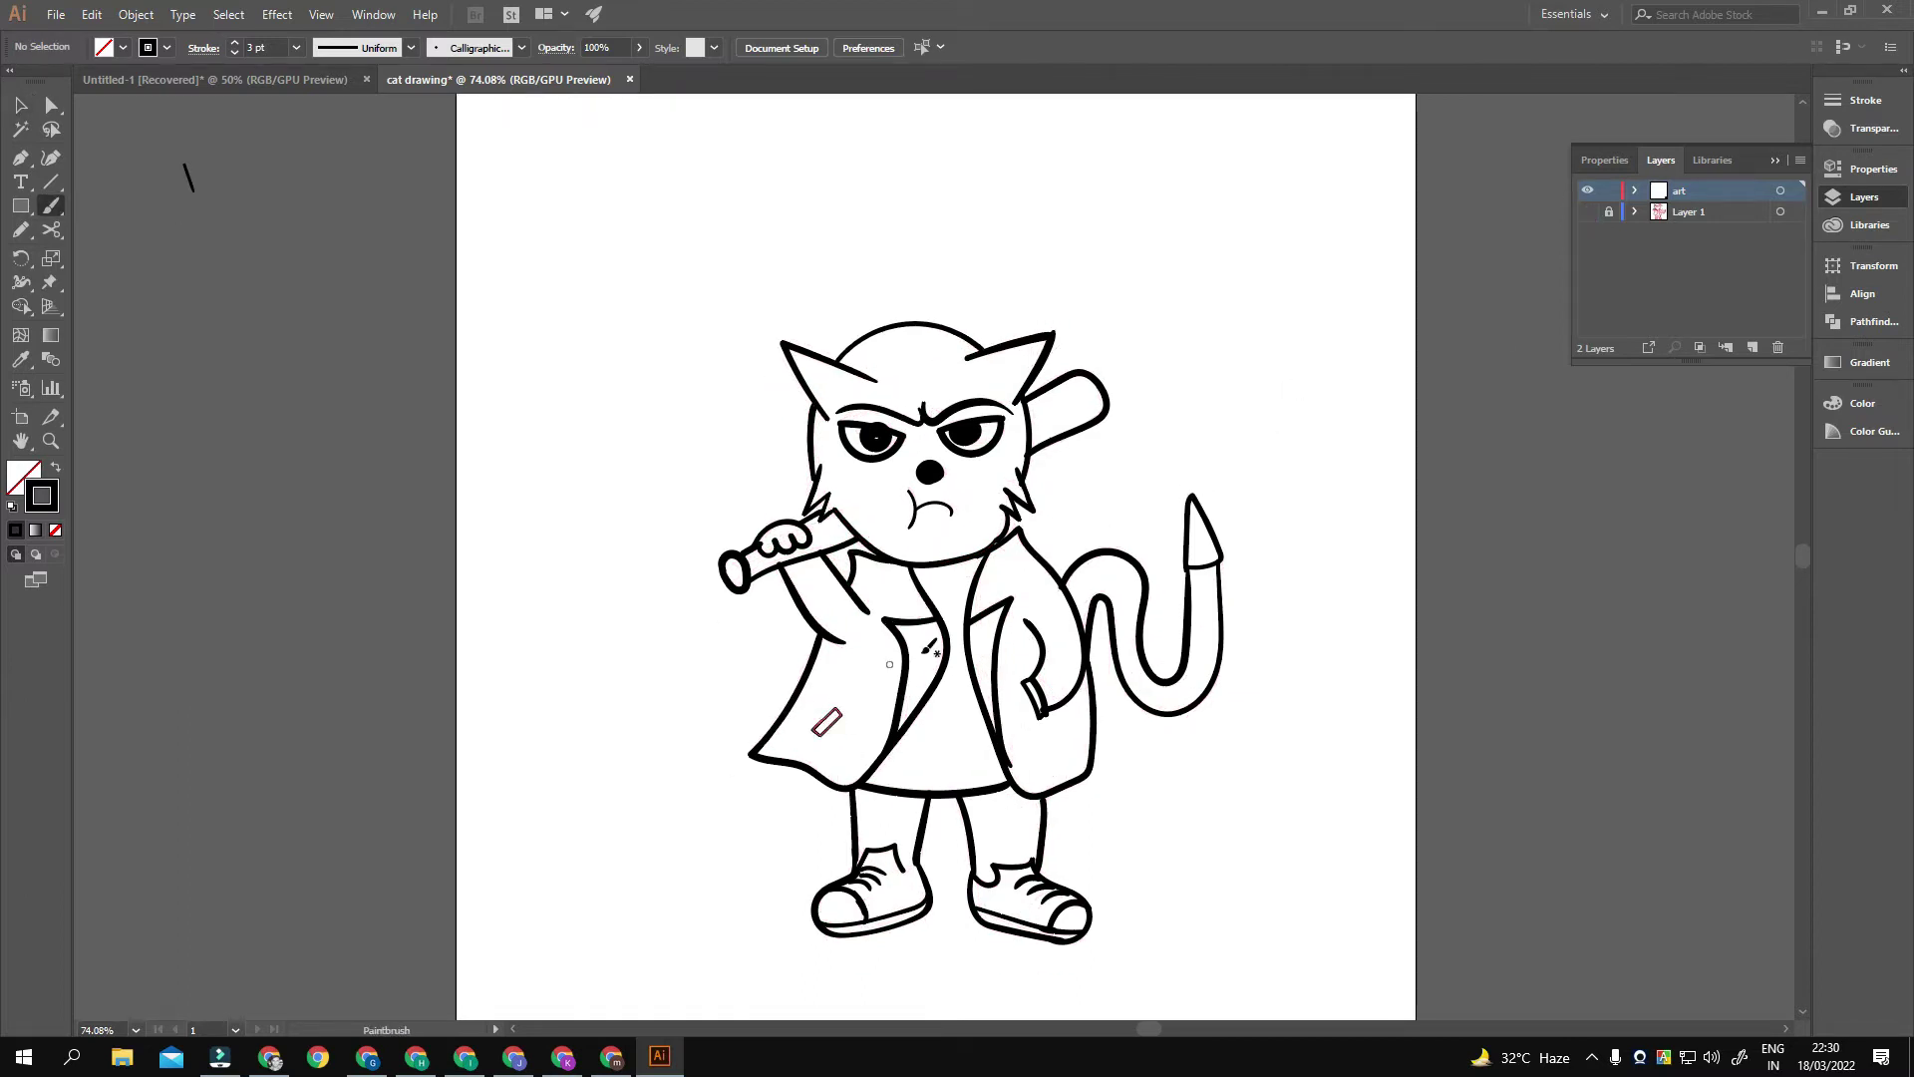
drag(929, 648, 904, 678)
drag(1109, 516, 1216, 436)
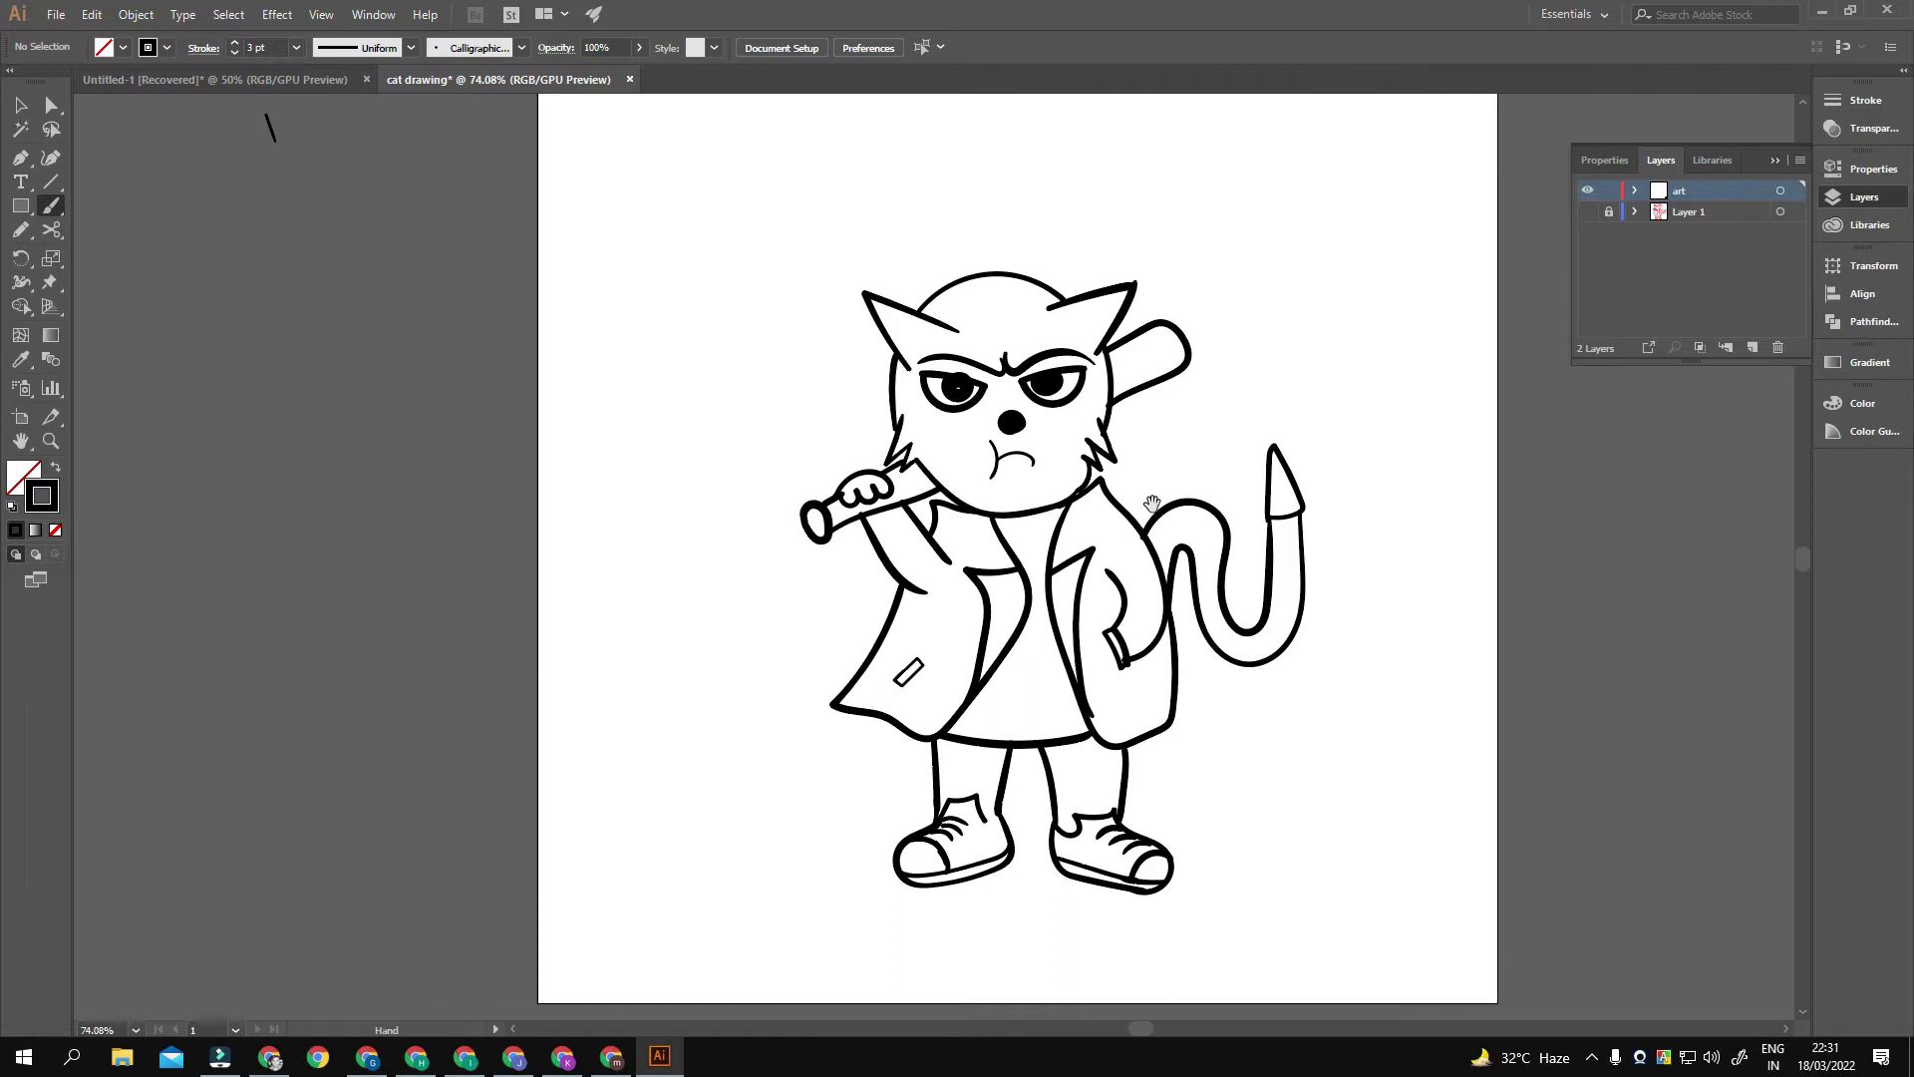
Step: Select the left eye's path, then zoom in on the cat's head and ears
key(v)
scroll(1268, 931, down, 2)
scroll(952, 688, up, 10)
click(952, 688)
key(z)
scroll(985, 578, down, 5)
scroll(1107, 529, up, 2)
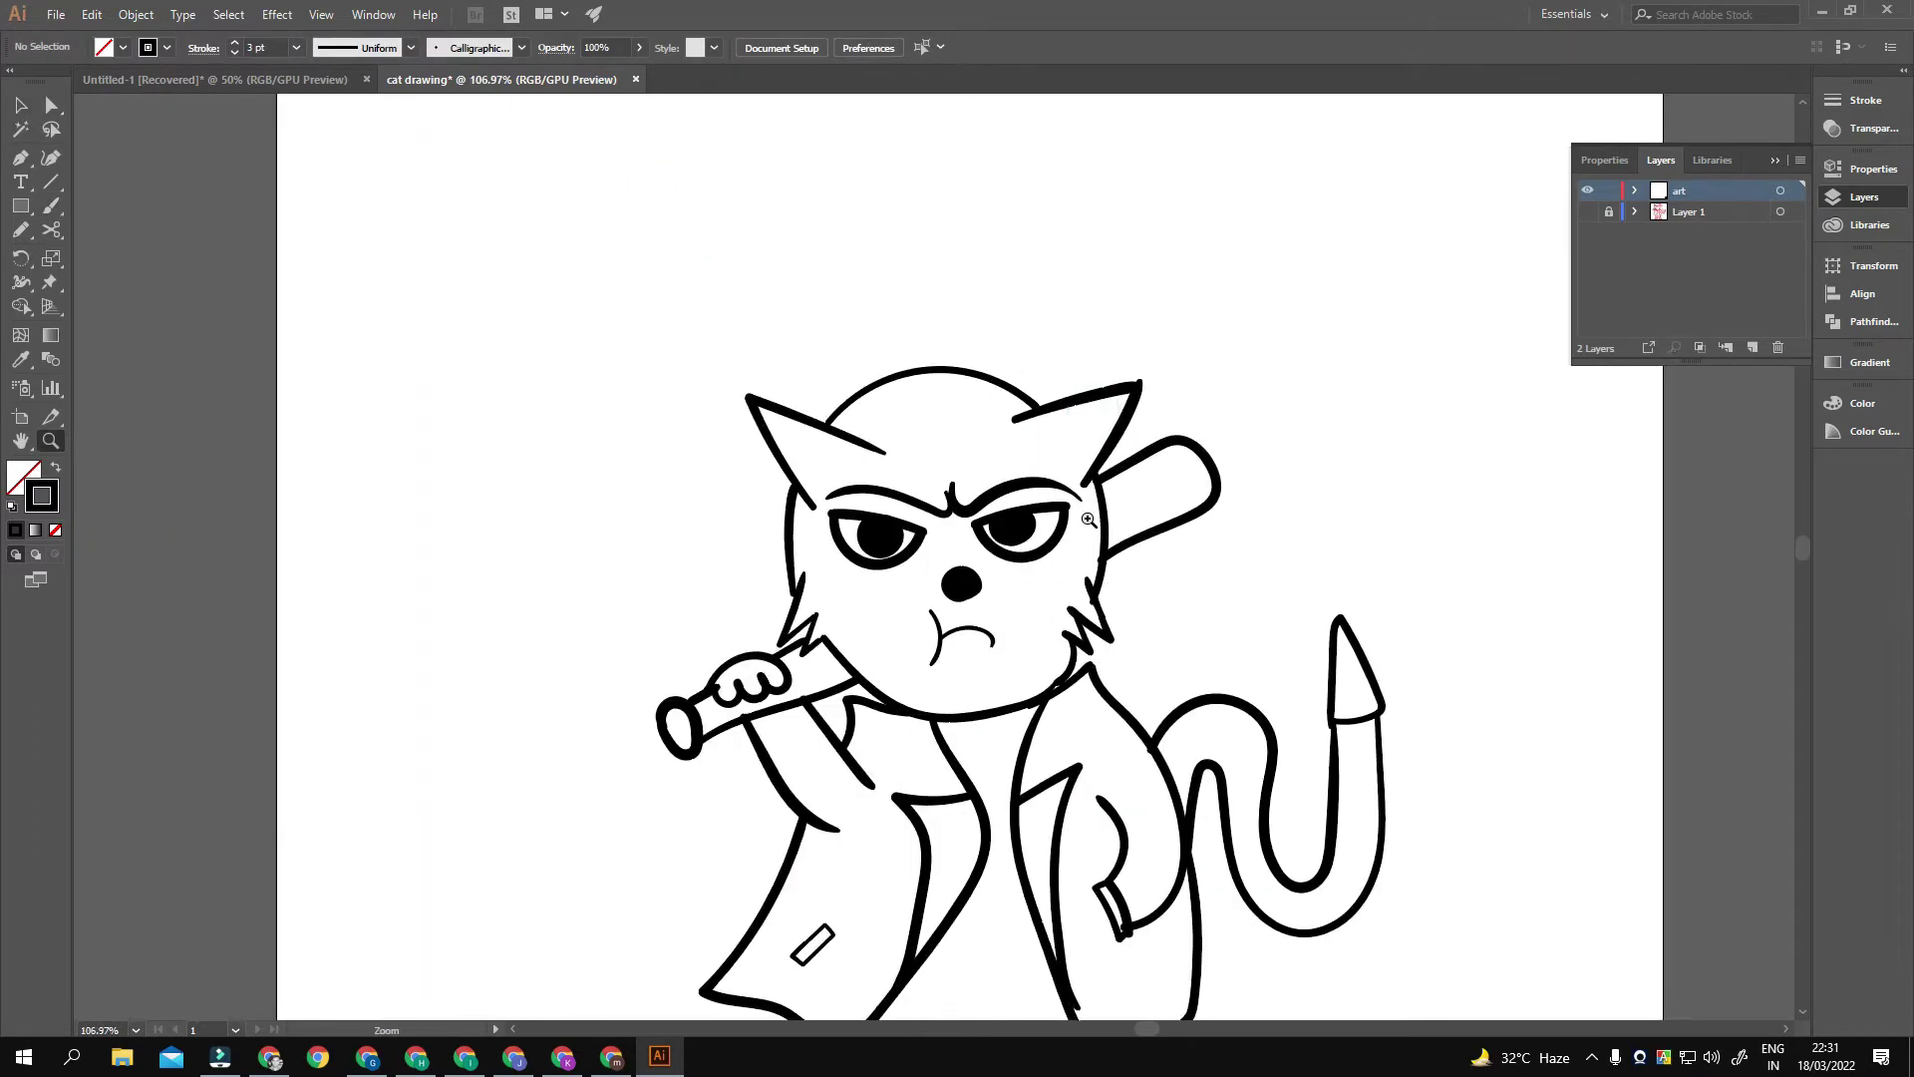
scroll(1137, 410, up, 2)
ctrl+click(1145, 410)
Step: Delete the old right and left ear strokes and repaint the left ear outline
key(Delete)
key(b)
drag(932, 411, 891, 438)
scroll(1007, 611, down, 2)
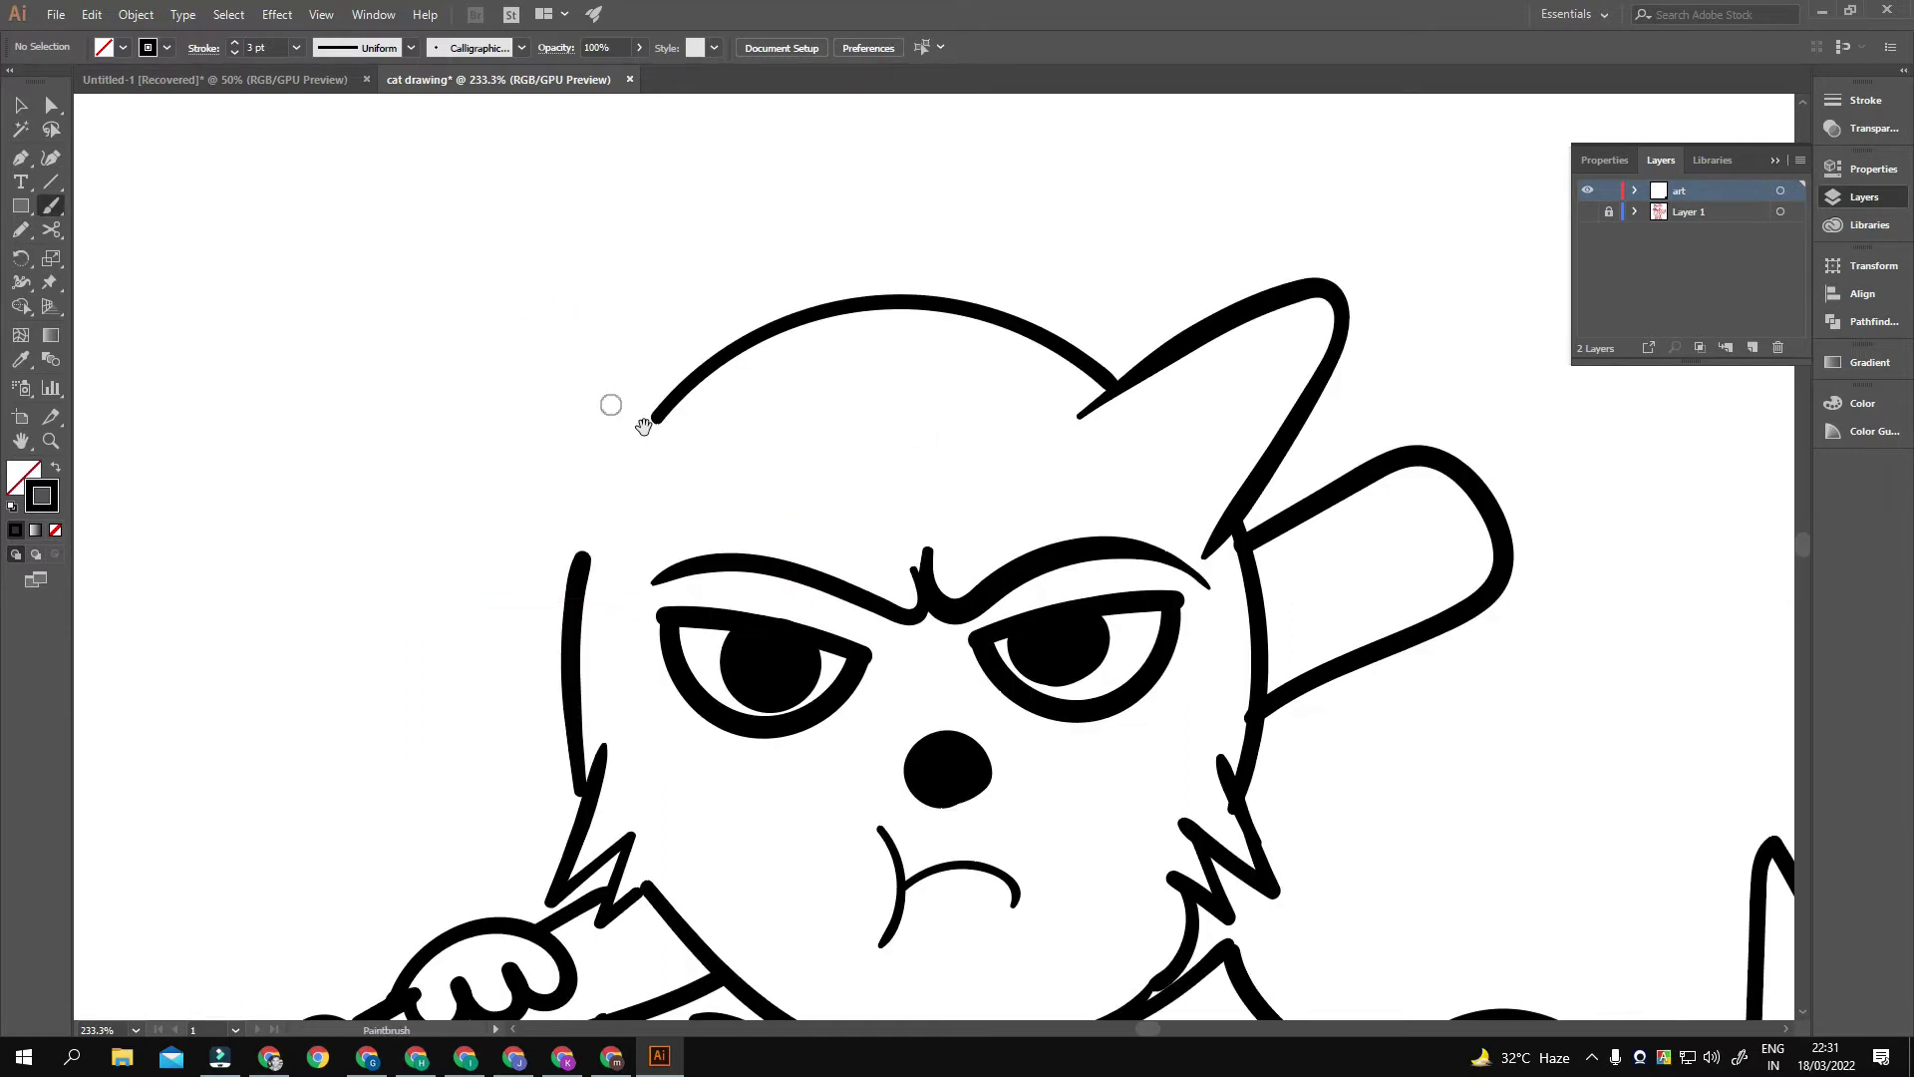
scroll(564, 427, up, 2)
ctrl+click(599, 379)
key(Delete)
drag(731, 420, 617, 368)
drag(826, 491, 800, 512)
drag(599, 375, 550, 524)
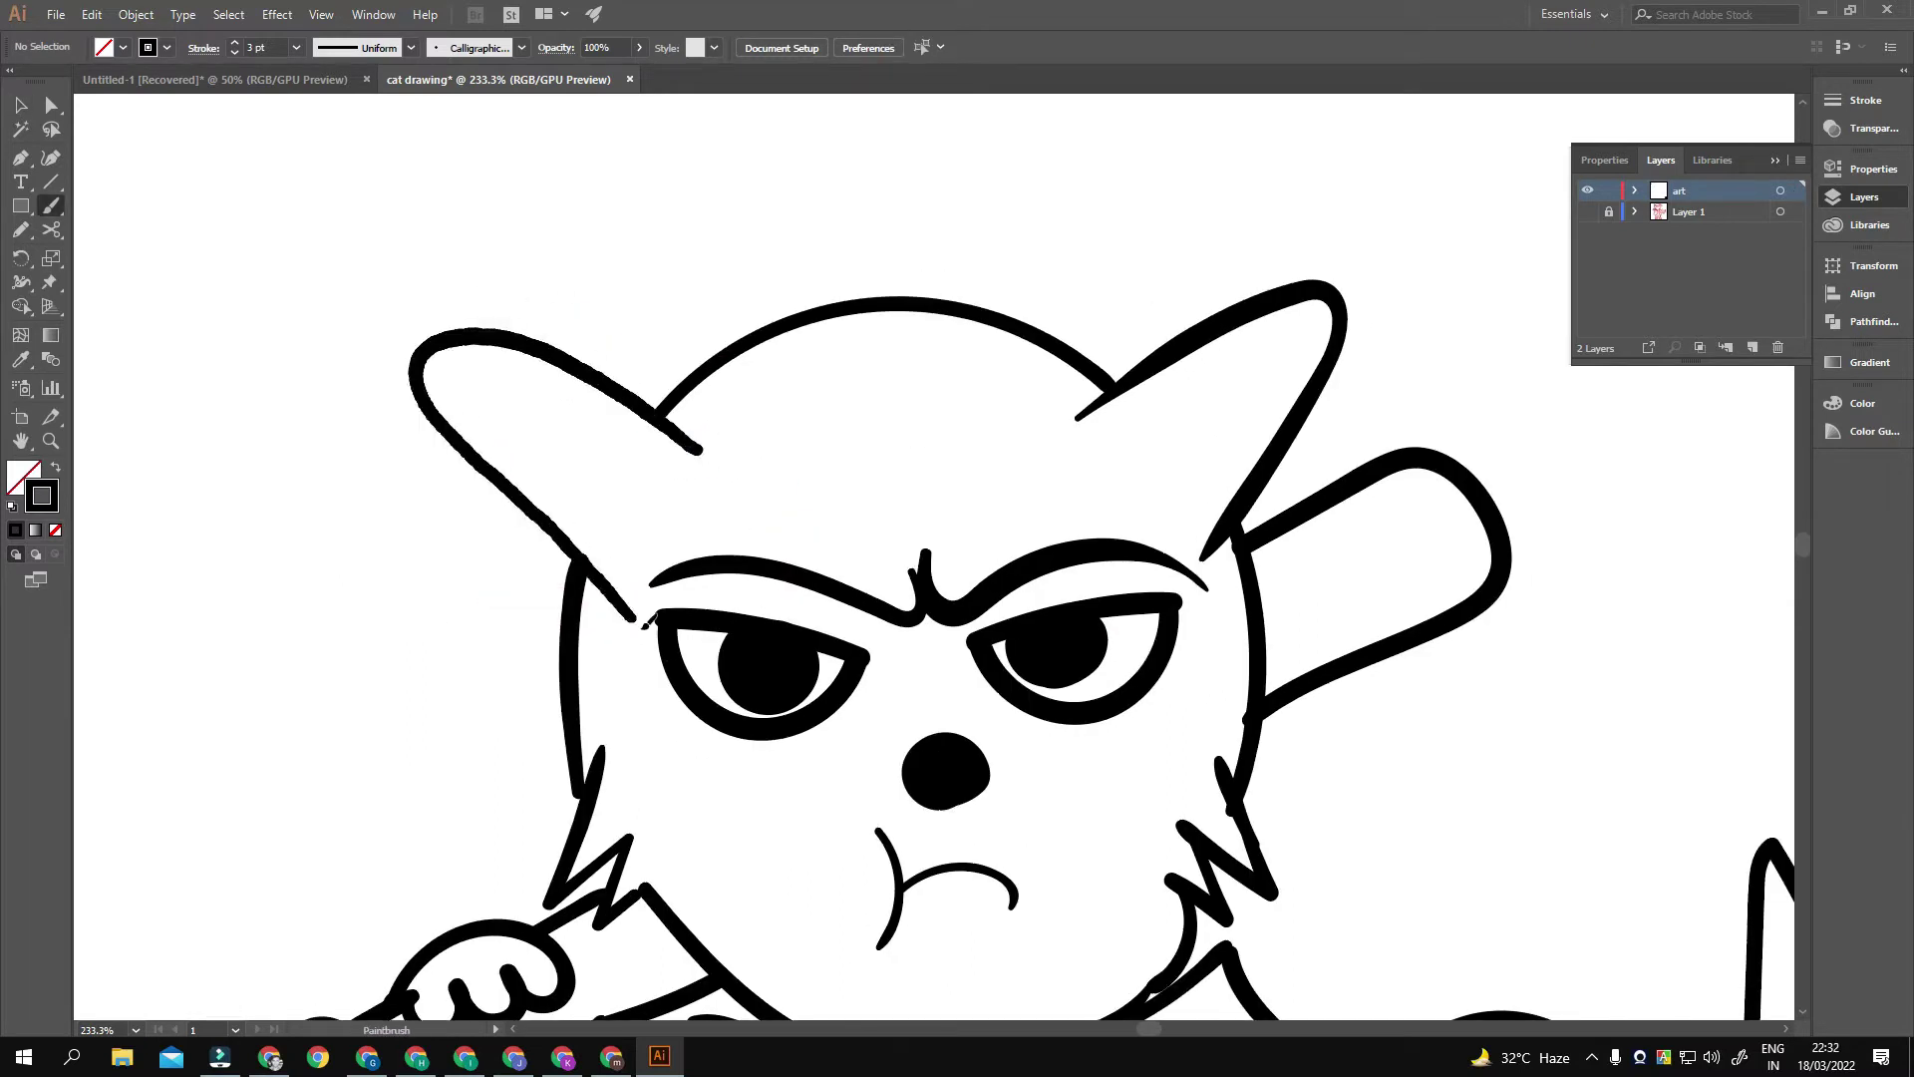
key(ctrl+z)
Step: Remove the extra left-ear stroke and smooth the head outline where it meets the right ear
key(ctrl+0)
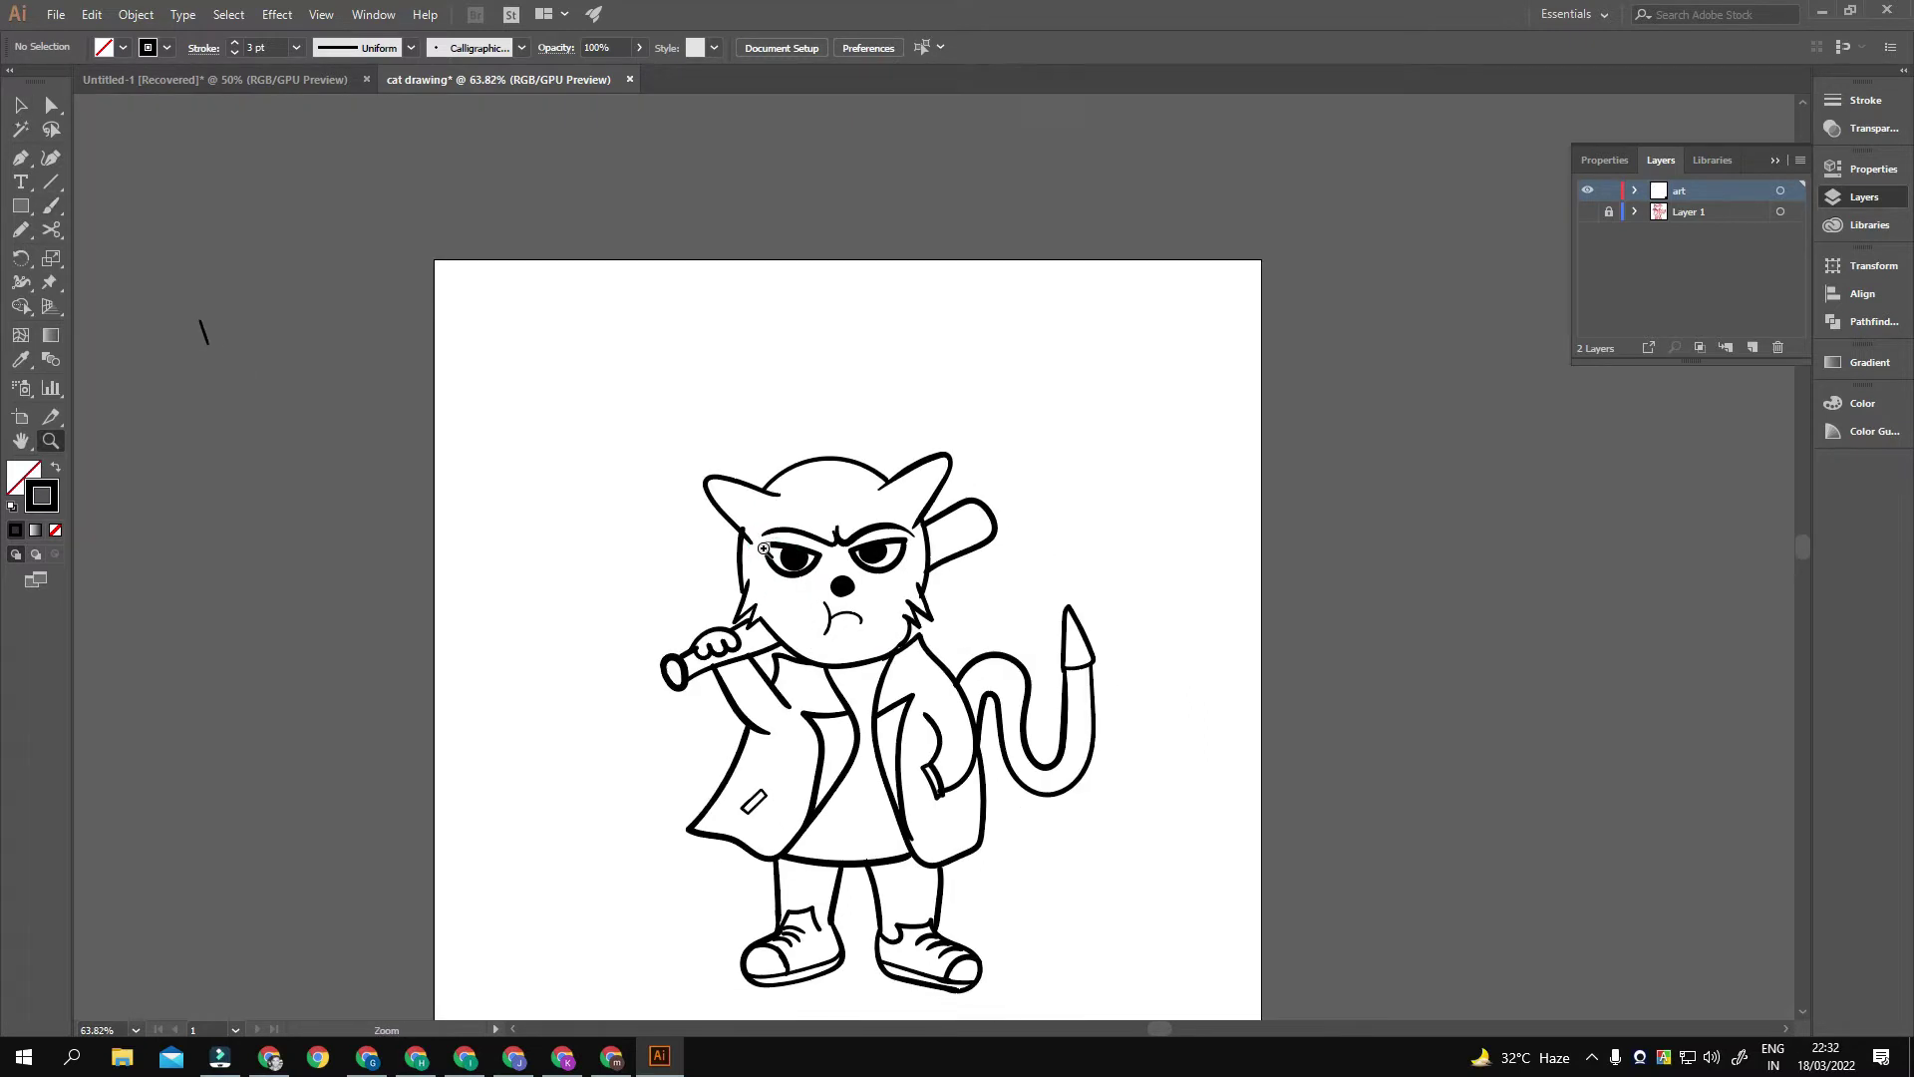
scroll(758, 499, up, 3)
ctrl+click(758, 498)
key(Delete)
key(a)
drag(935, 404, 967, 394)
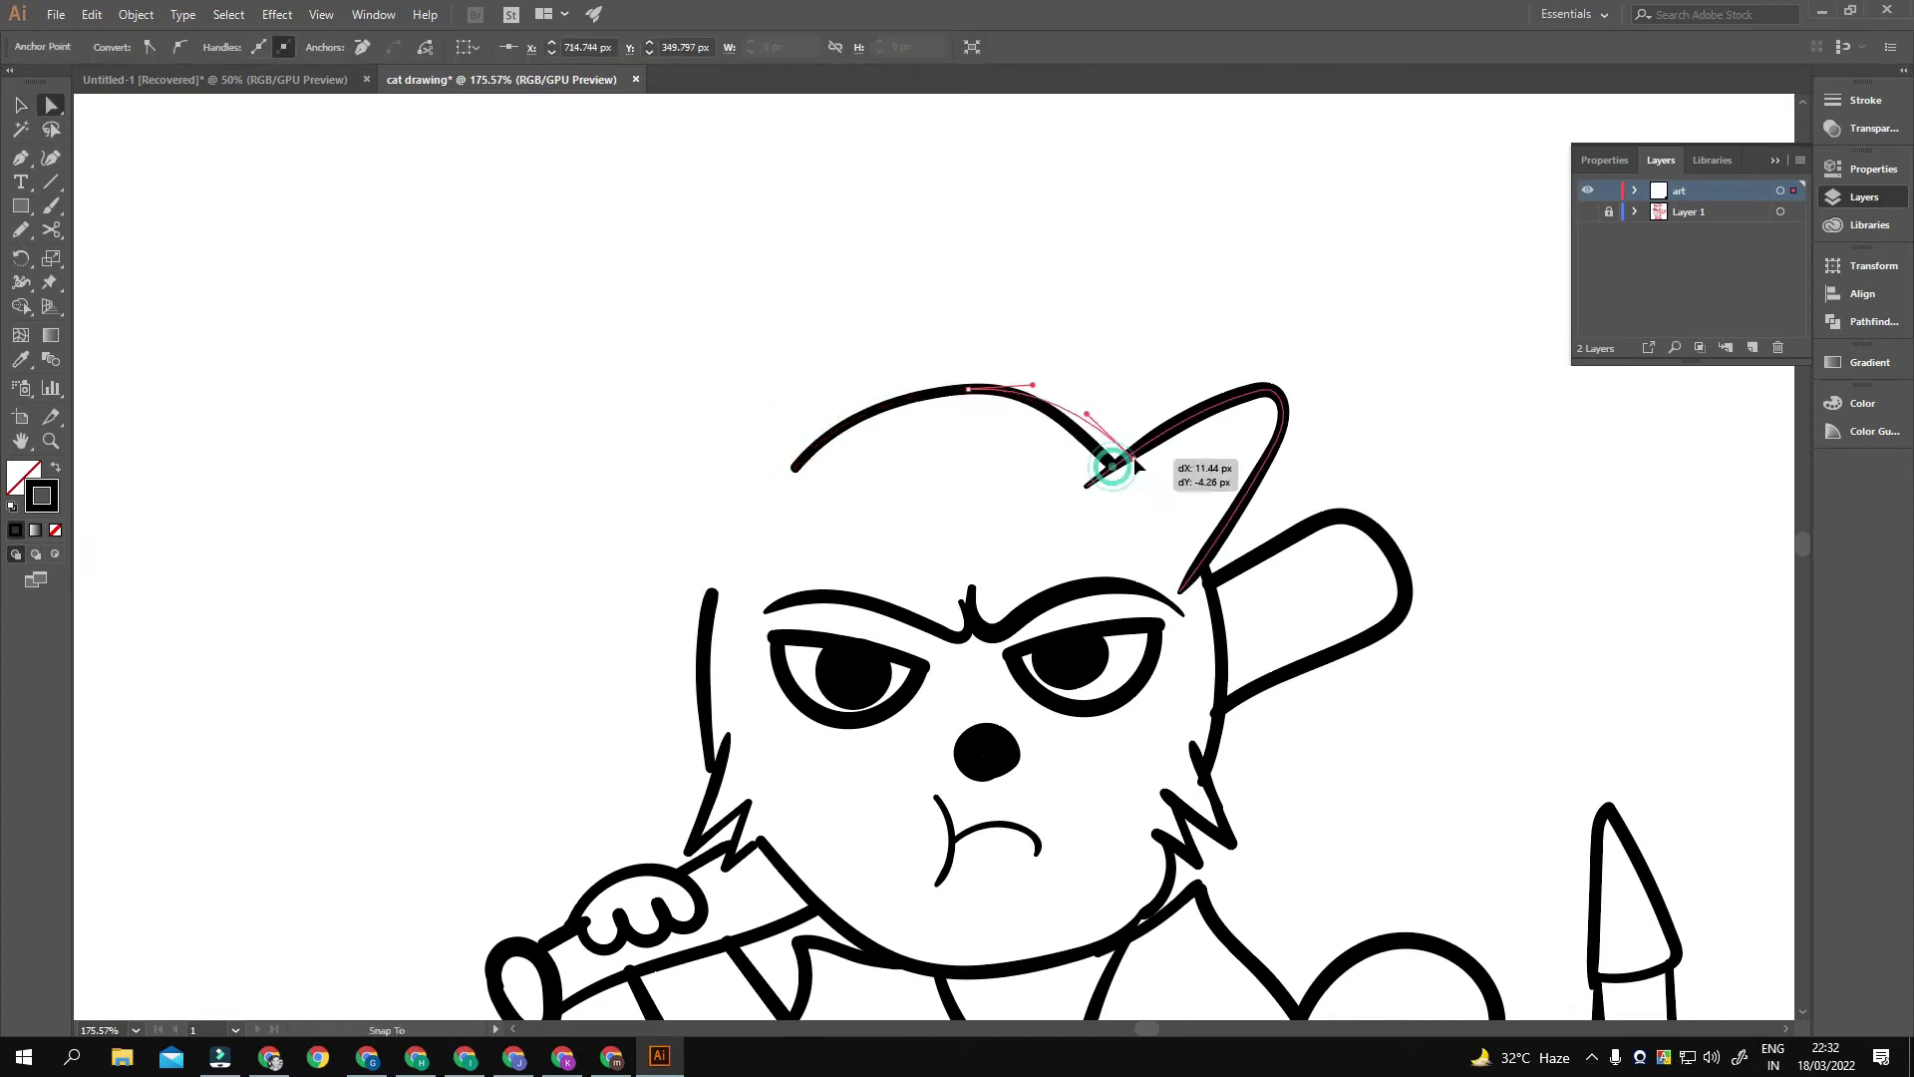
key(b)
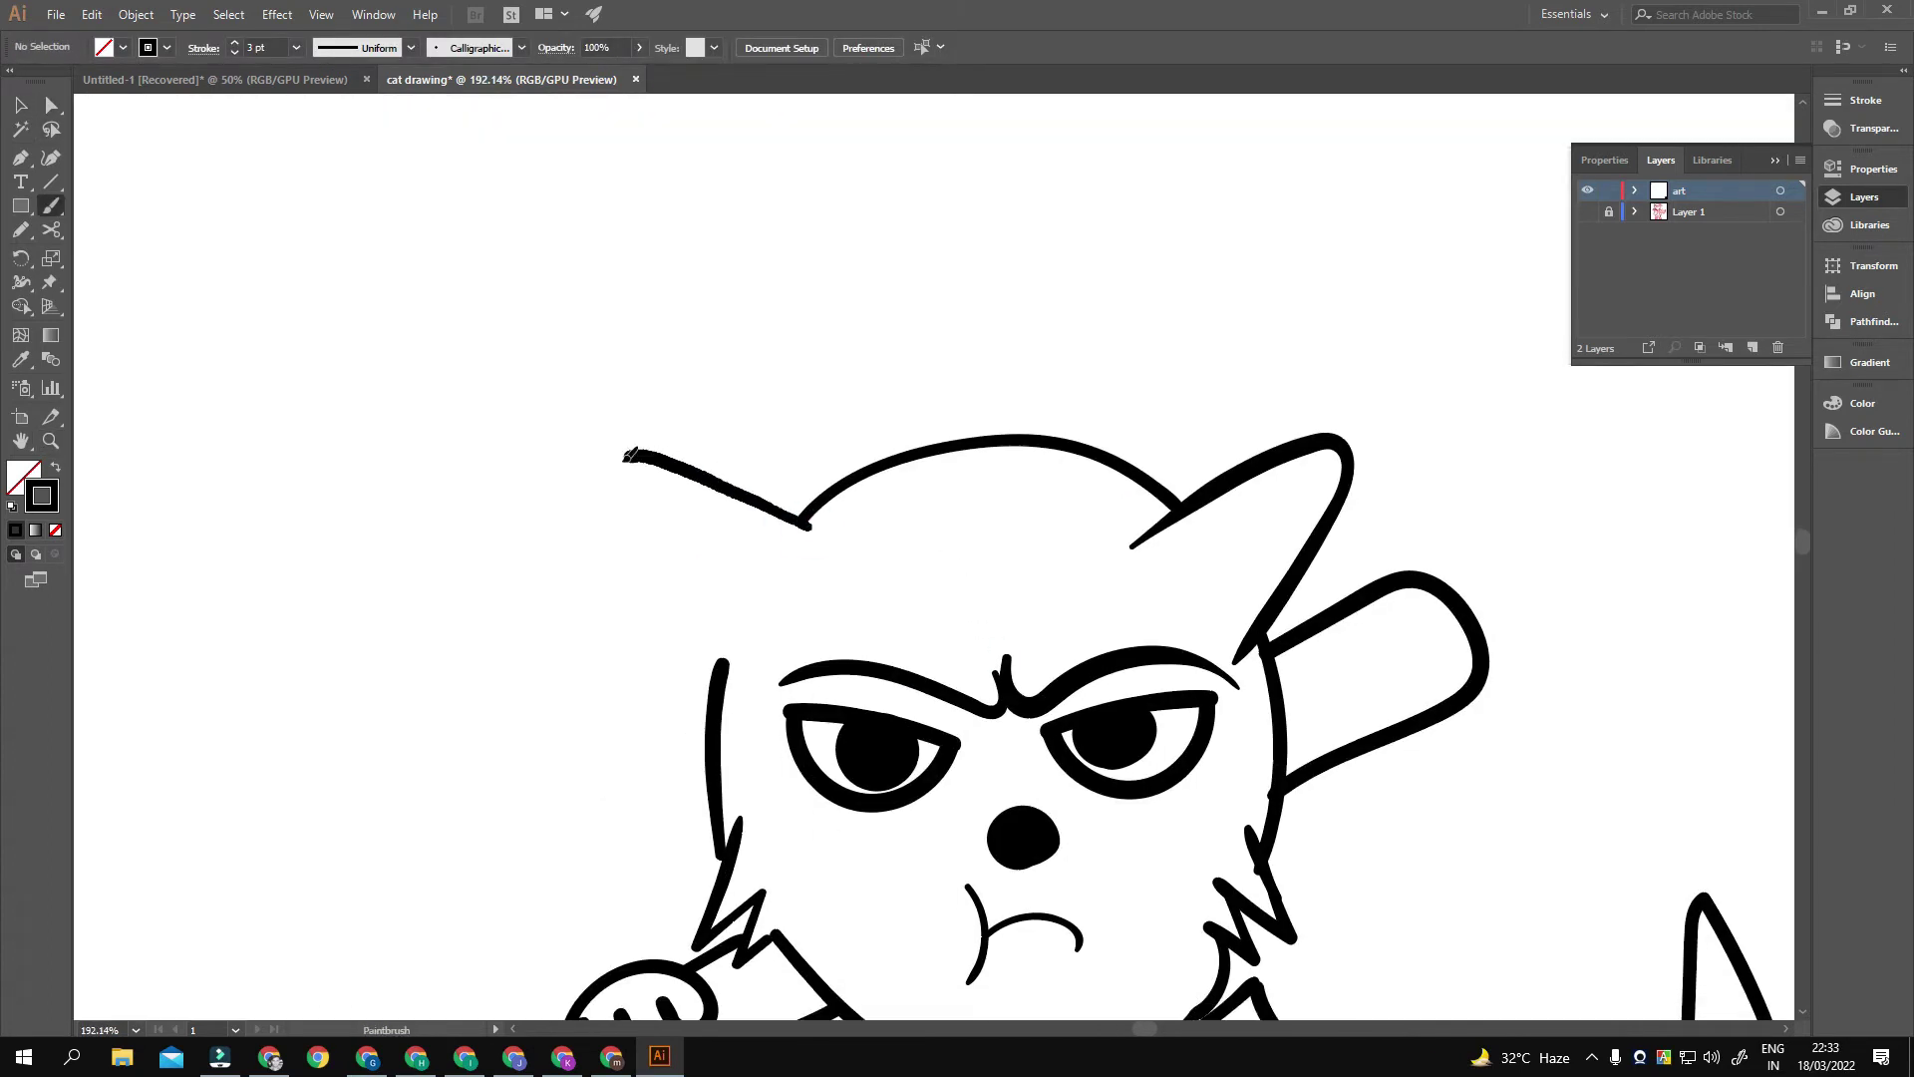
Step: Select all the line art and apply Object > Expand Appearance to turn strokes into filled shapes
drag(882, 578, 649, 559)
click(1024, 482)
drag(997, 329, 312, 277)
key(v)
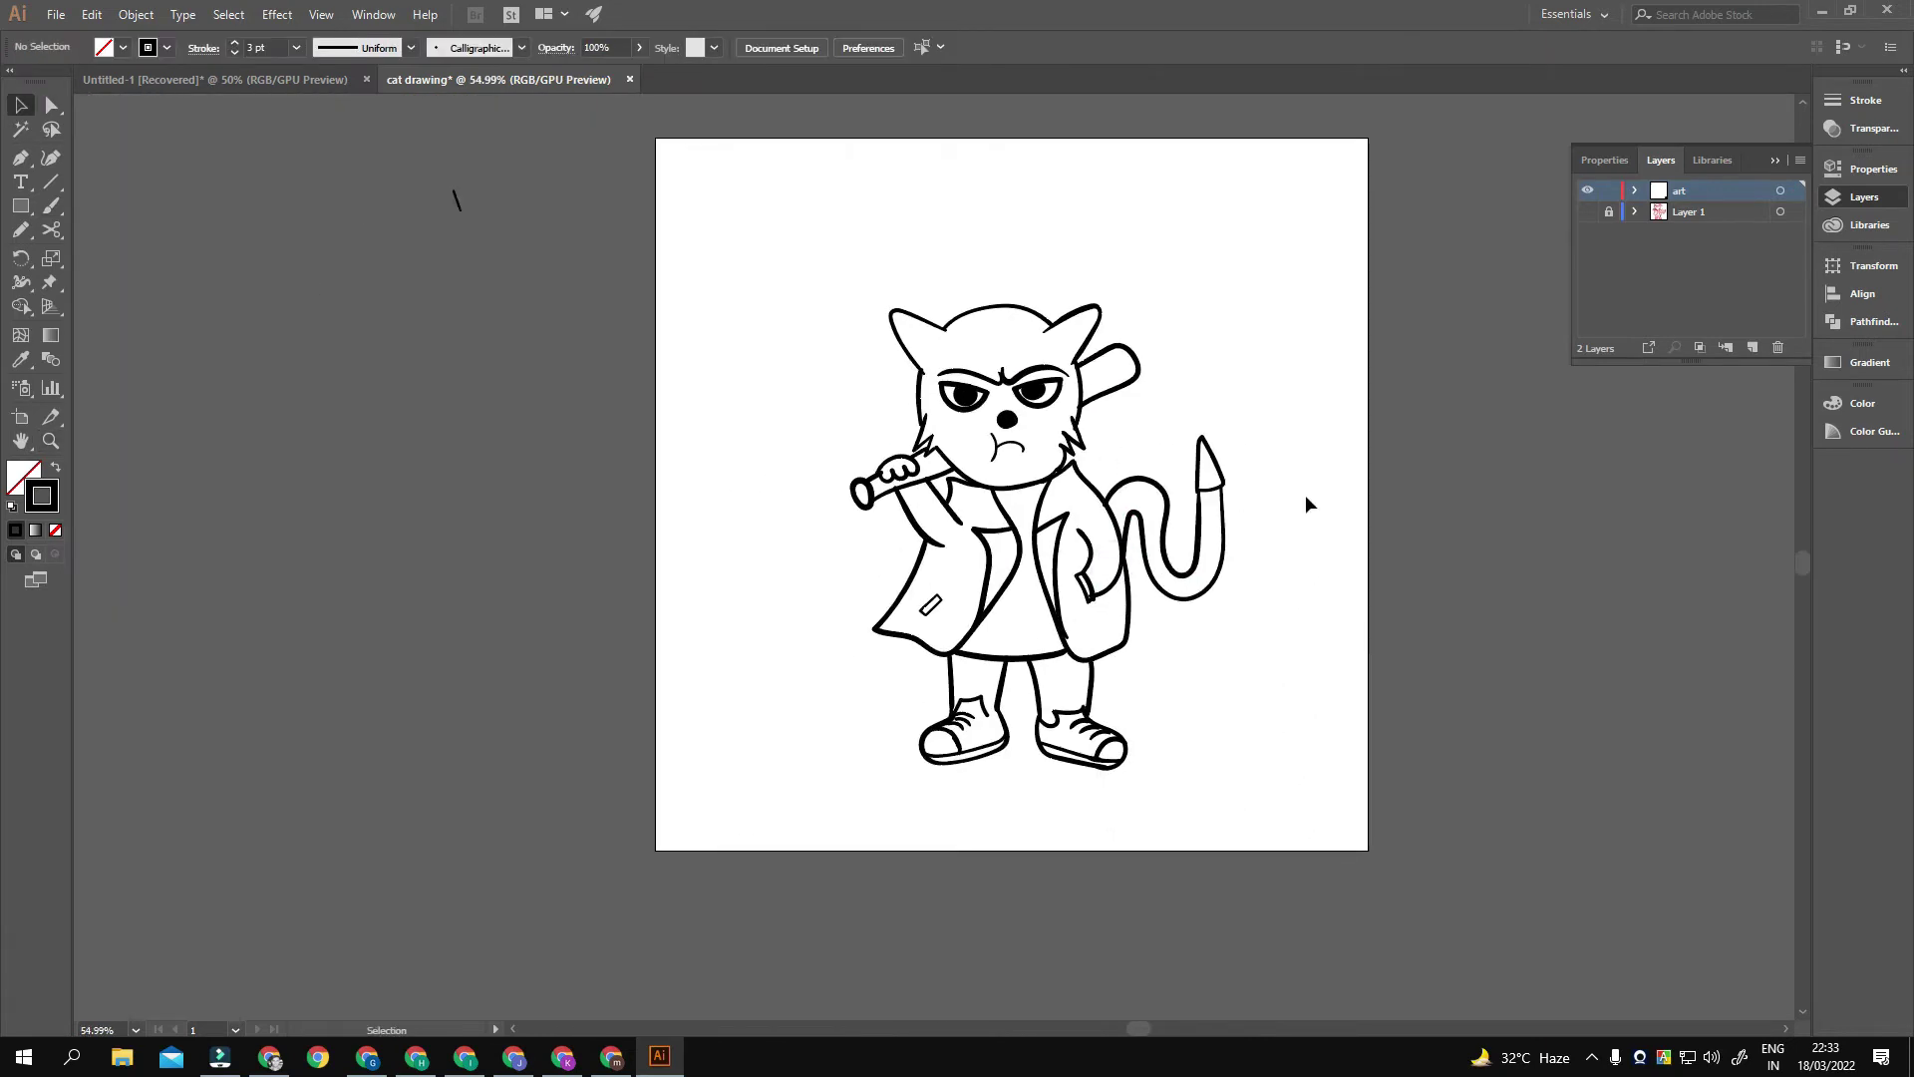
key(ctrl+a)
click(135, 14)
click(170, 234)
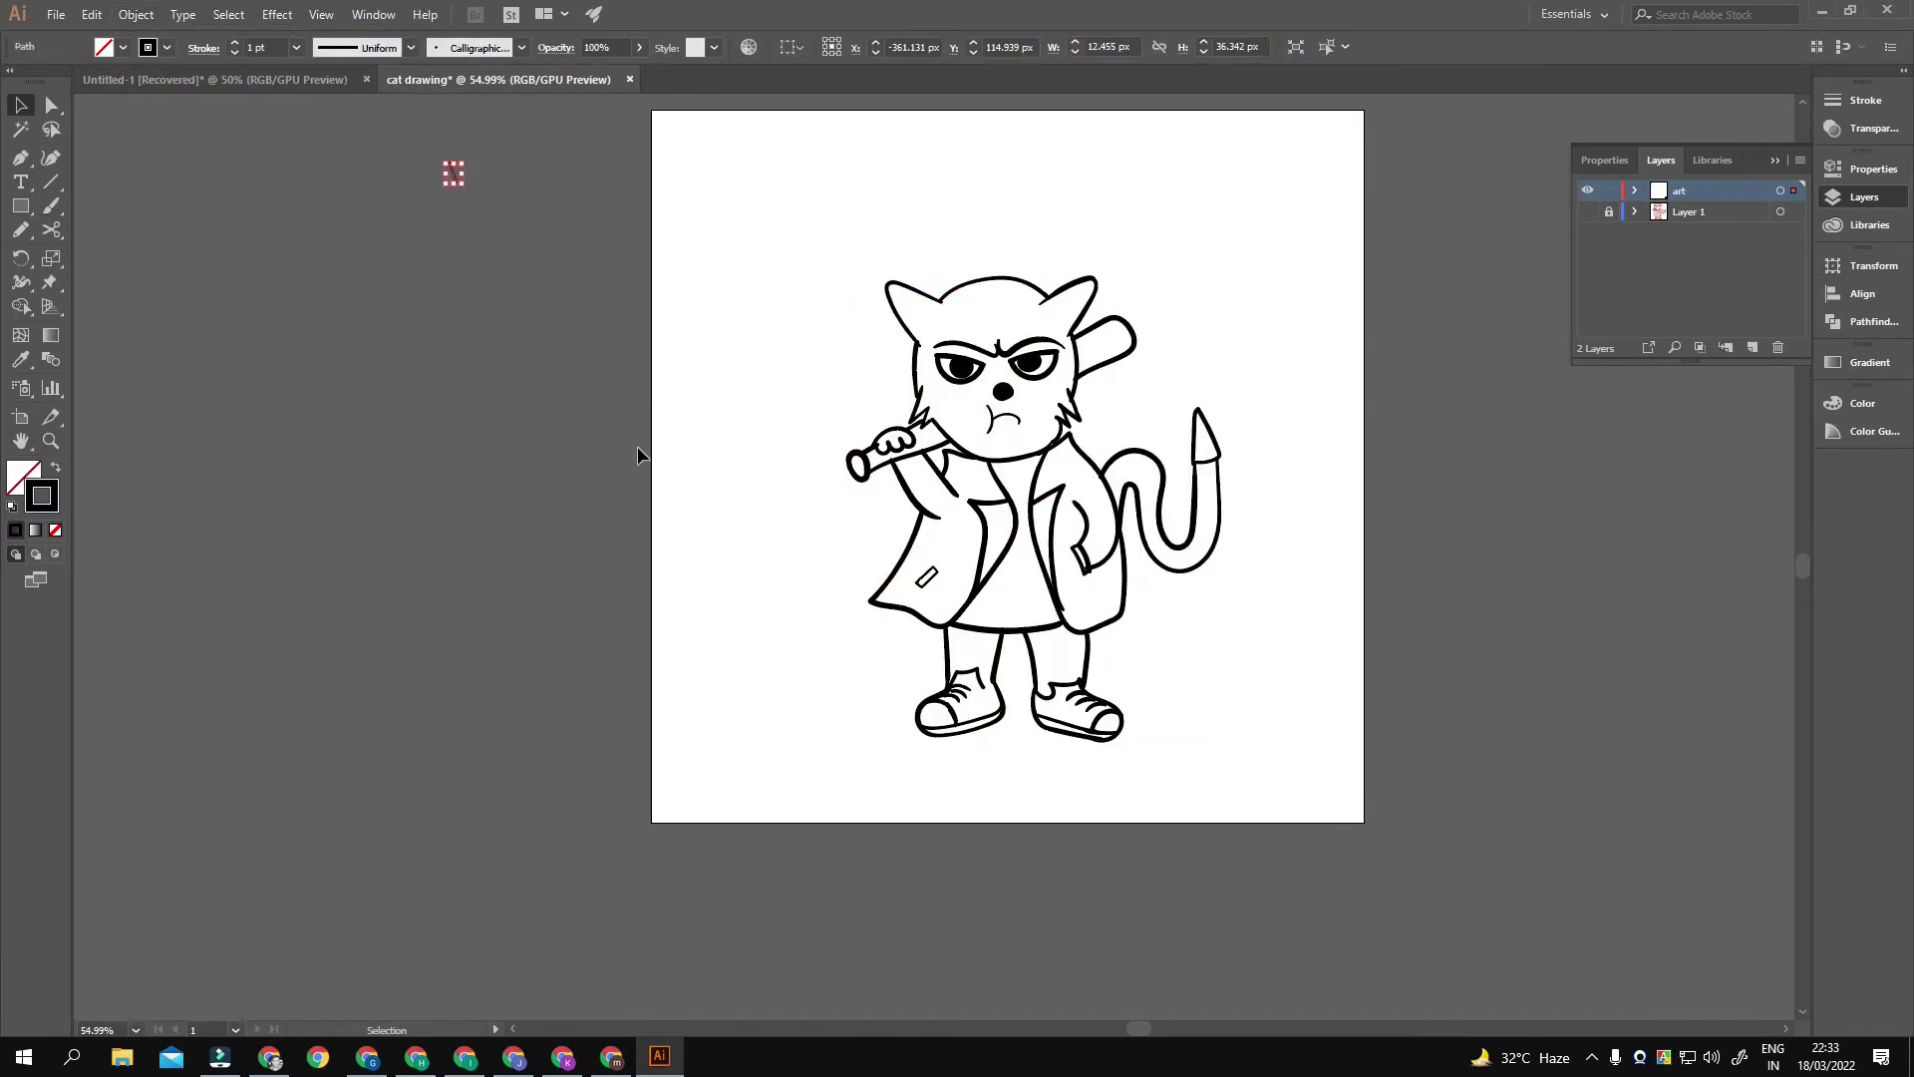
click(1875, 321)
key(z)
click(1008, 532)
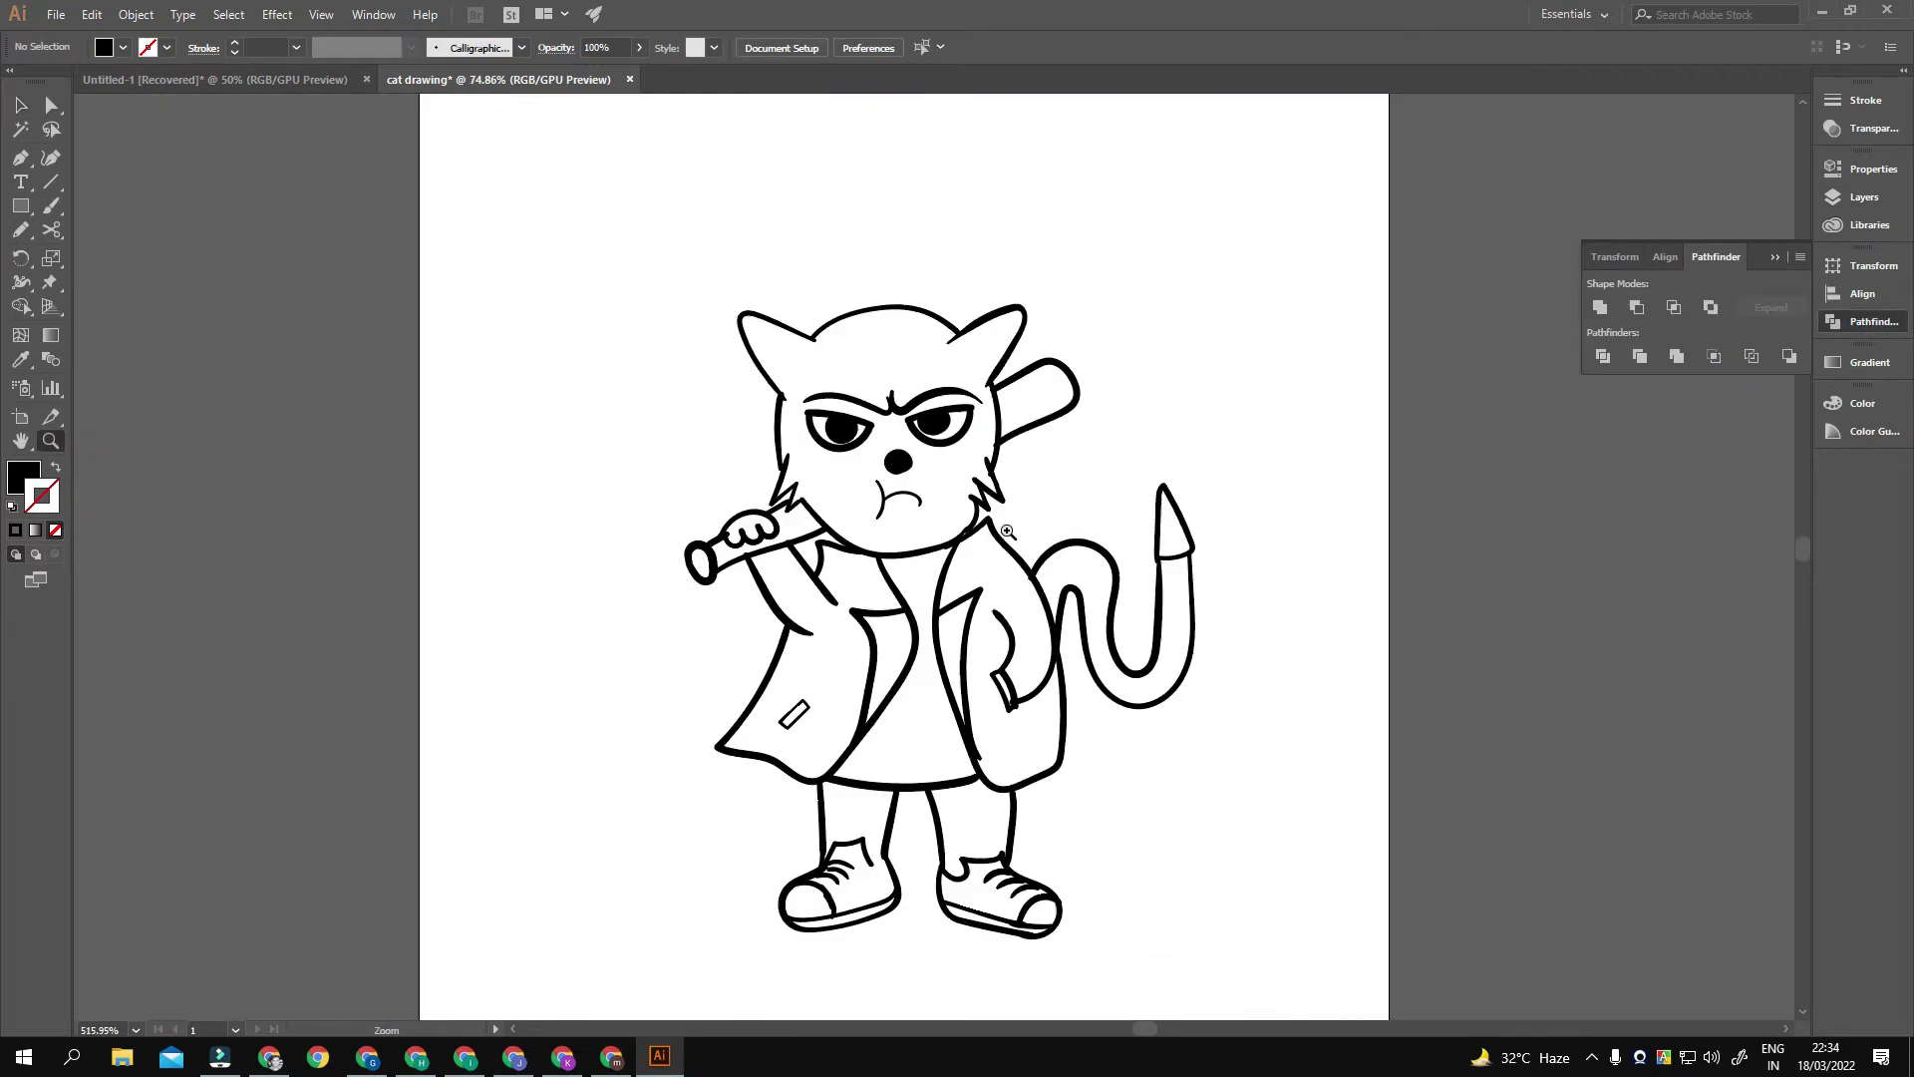
Step: Draw a large teal-filled rectangle over the cat and send it to the back
key(v)
key(ctrl+a)
key(ctrl+shift+a)
key(m)
drag(655, 174, 1294, 963)
double_click(23, 476)
drag(981, 535, 981, 504)
click(1167, 400)
key(v)
key(ctrl+shift+bracketleft)
Step: Change the rectangle fill to light blue, select everything, and apply Pathfinder Divide
double_click(23, 476)
click(806, 402)
click(1167, 400)
key(ctrl+a)
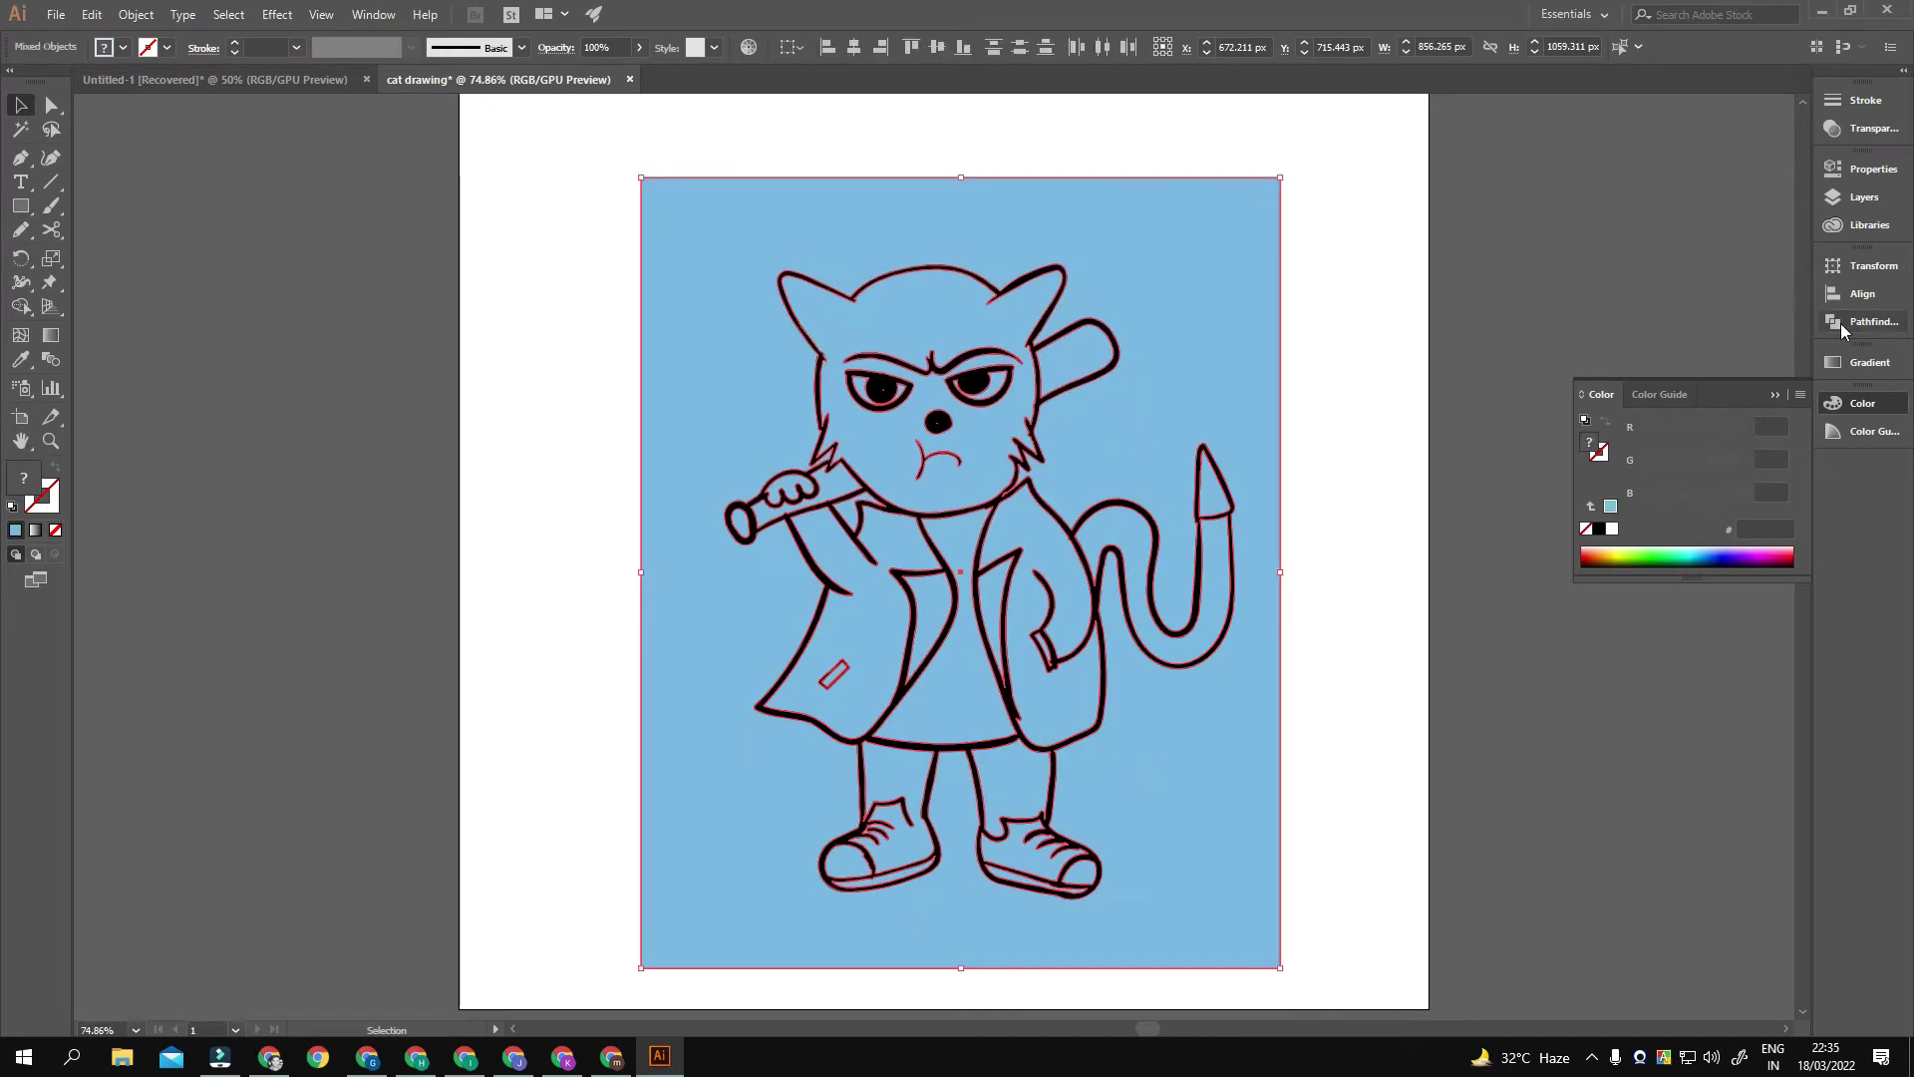
click(1843, 322)
Step: Fill the eye areas white from the Swatches
double_click(927, 387)
scroll(940, 359, up, 4)
scroll(940, 358, up, 3)
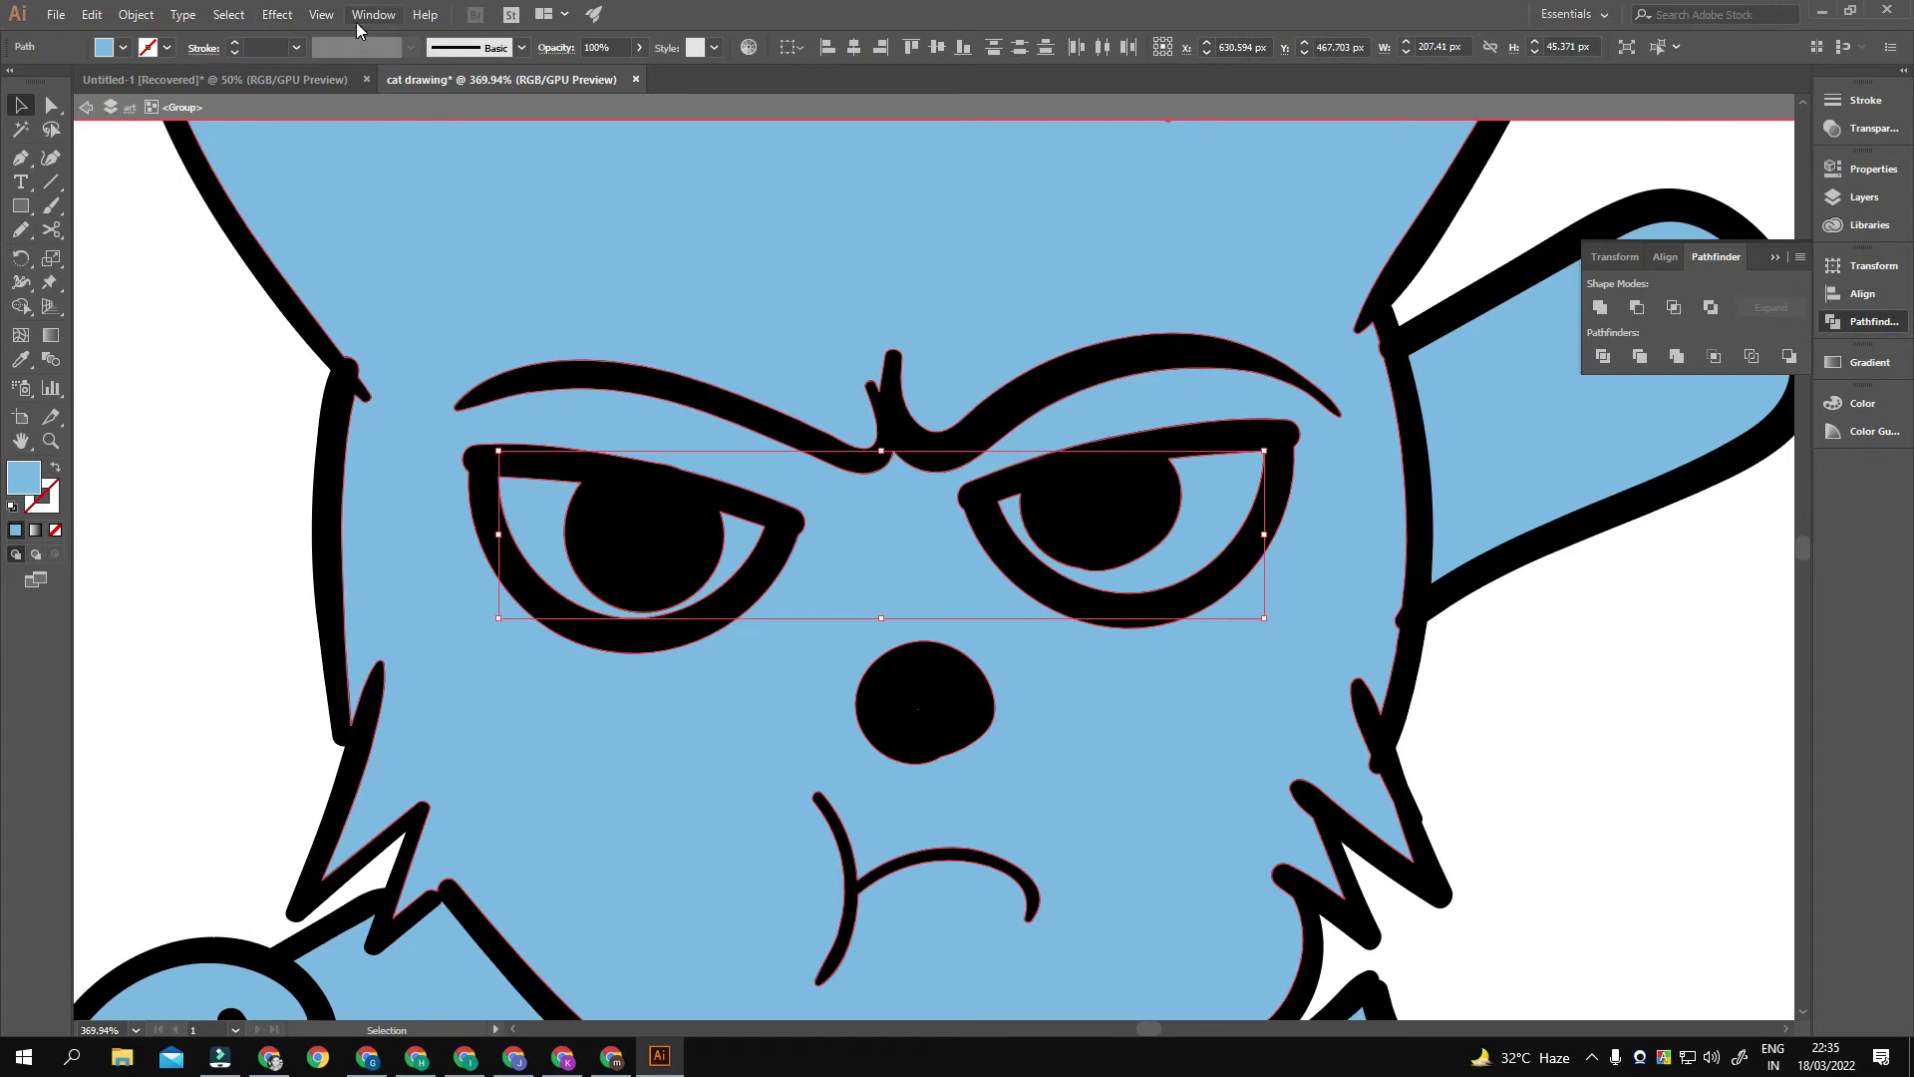
click(357, 13)
click(419, 902)
Step: Try yellow on the arm and bat area, then undo it
click(105, 527)
scroll(565, 645, down, 3)
scroll(565, 645, up, 3)
click(565, 645)
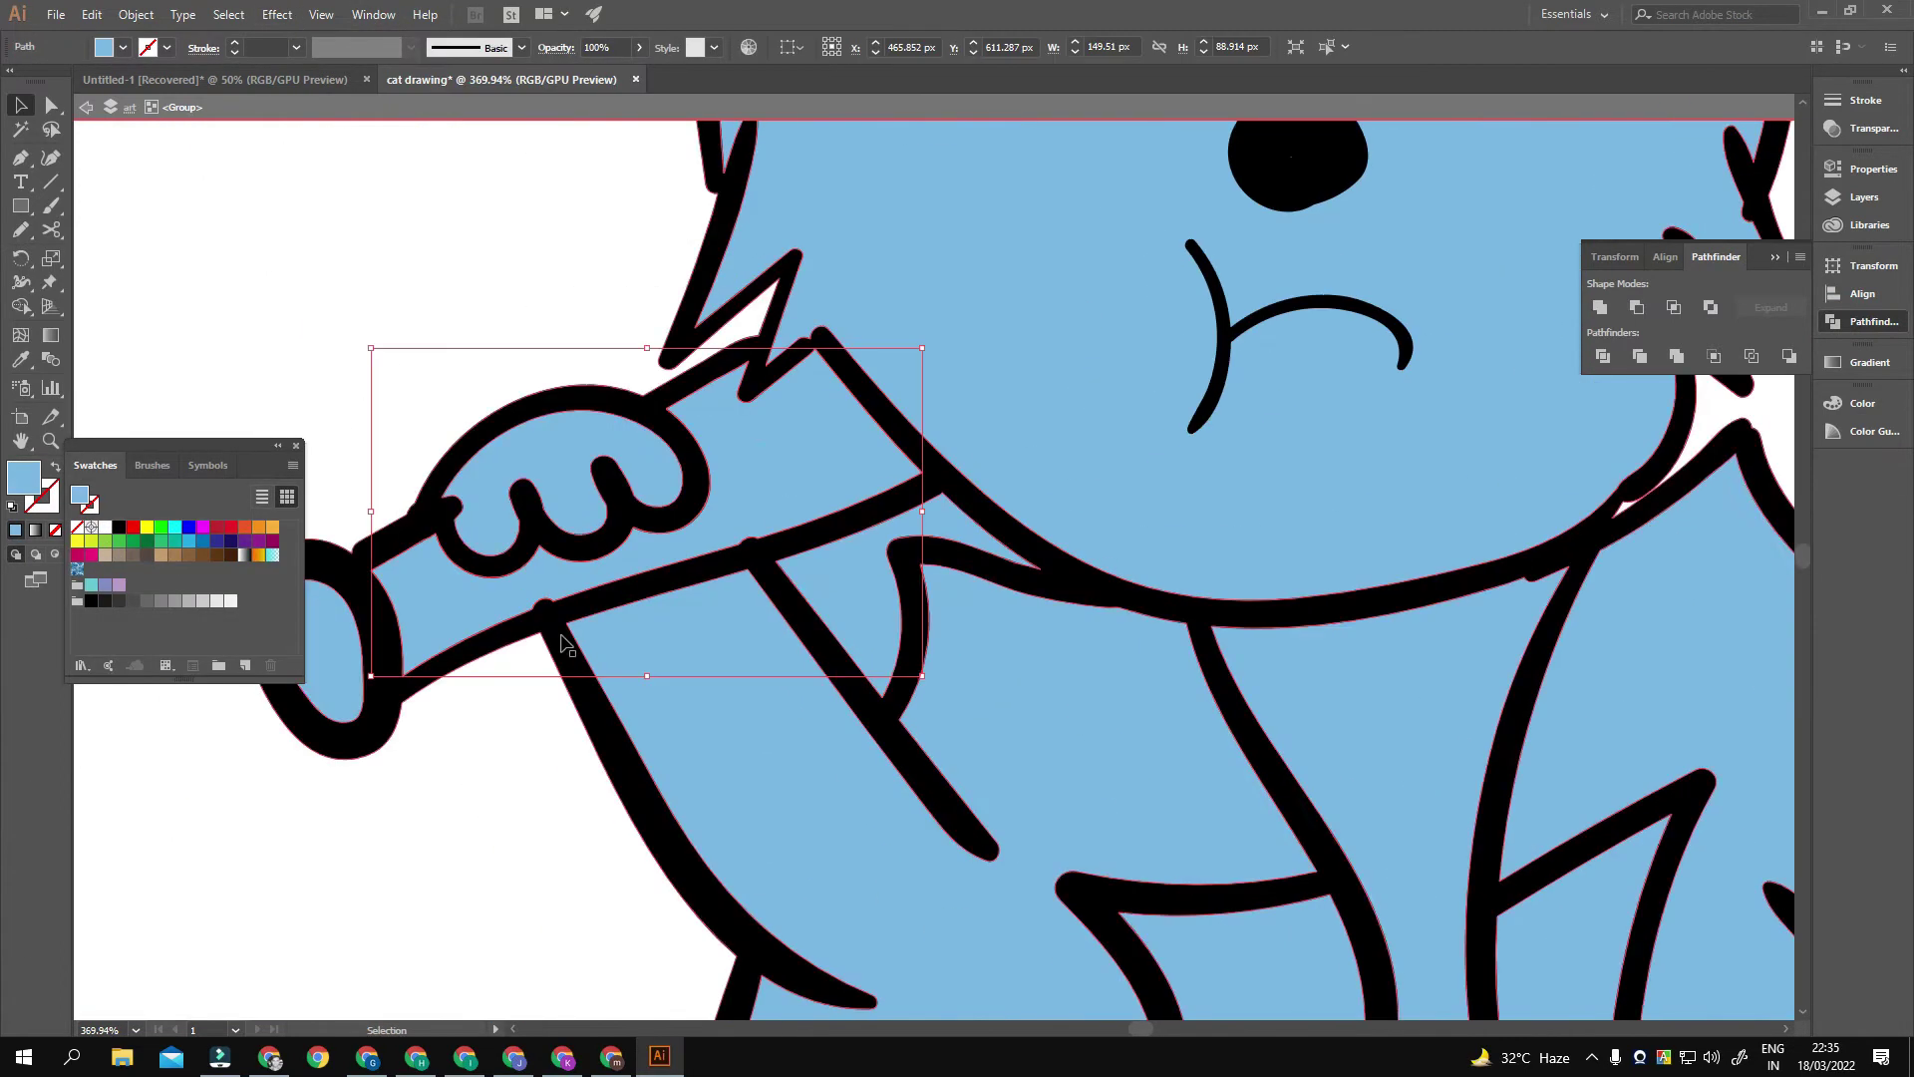
click(147, 527)
key(z)
key(ctrl+z)
Step: Zoom out, check the outline preview, and select the whole cat group
drag(1457, 556, 292, 391)
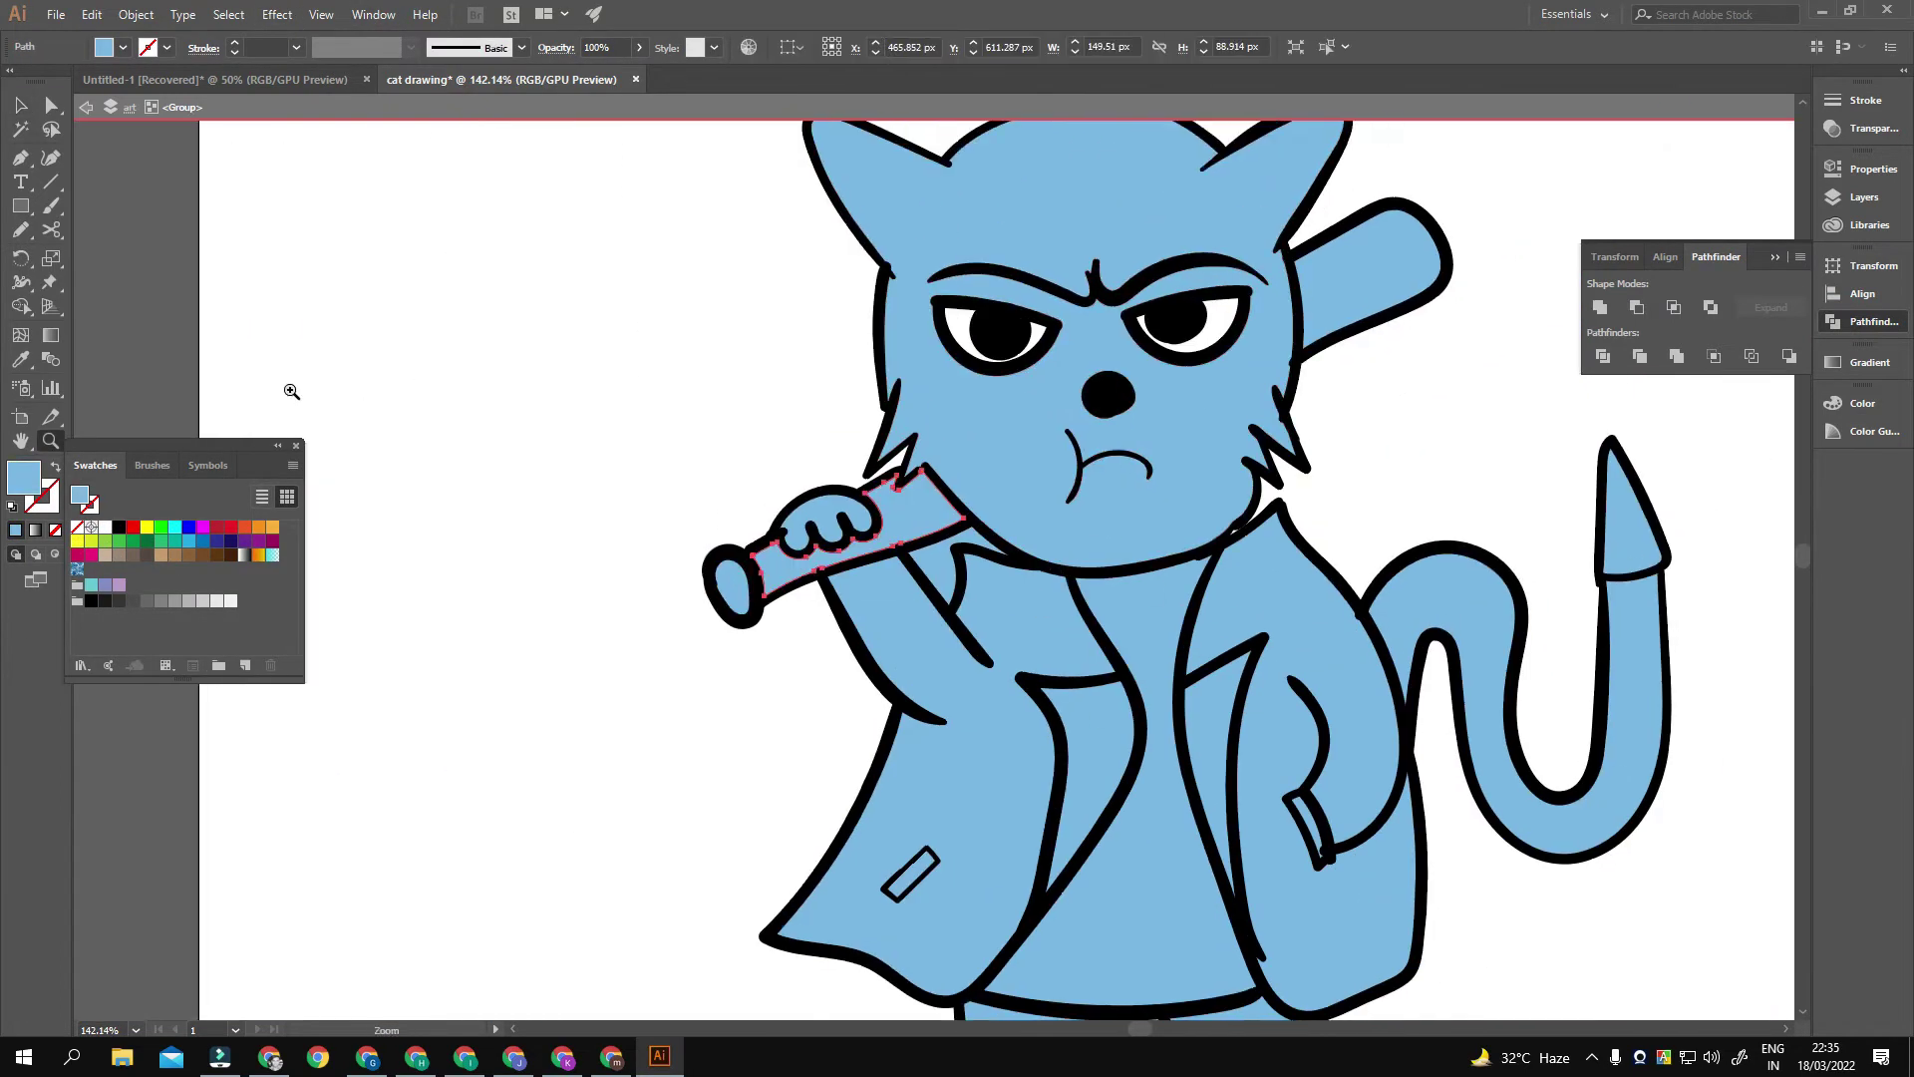
key(ctrl+y)
key(F7)
key(Escape)
key(ctrl+y)
key(v)
shift+click(977, 334)
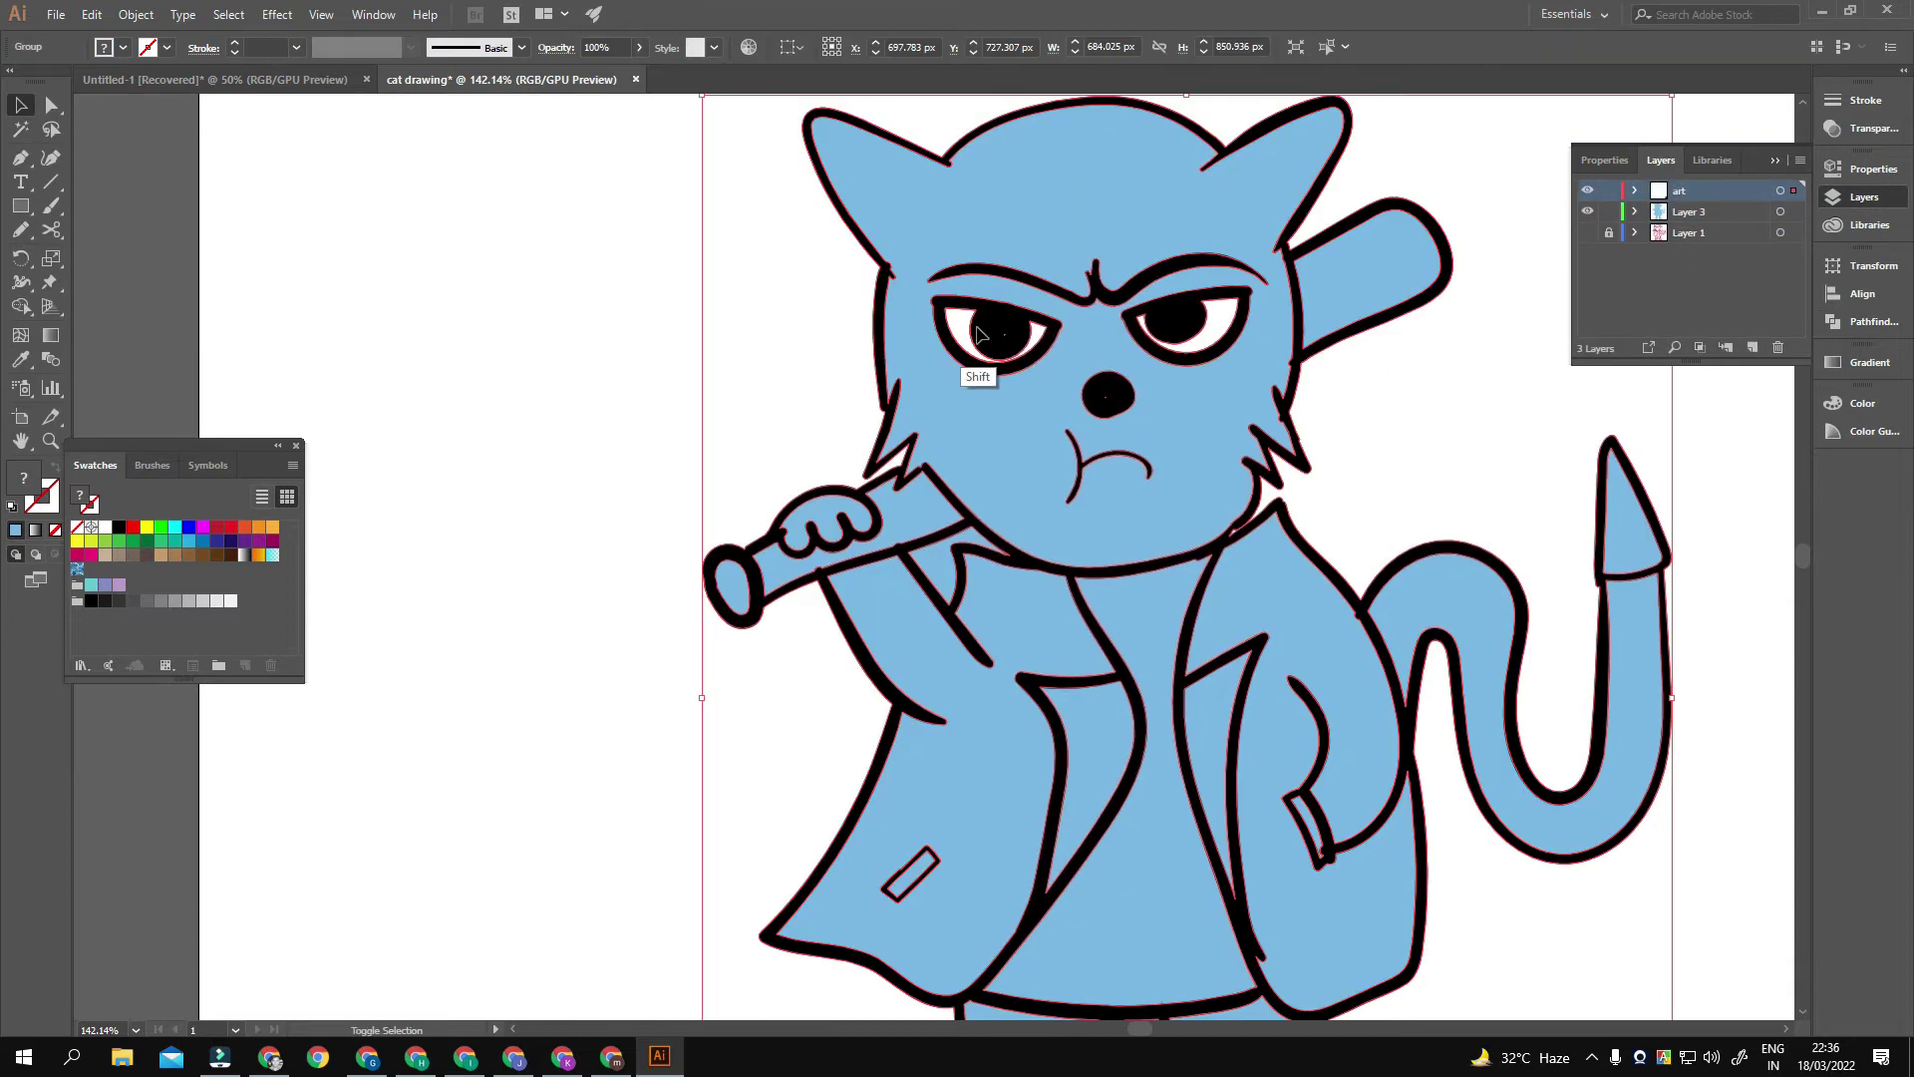
Step: Lock the art layer and fill the baseball bat yellow
click(1224, 319)
click(1608, 190)
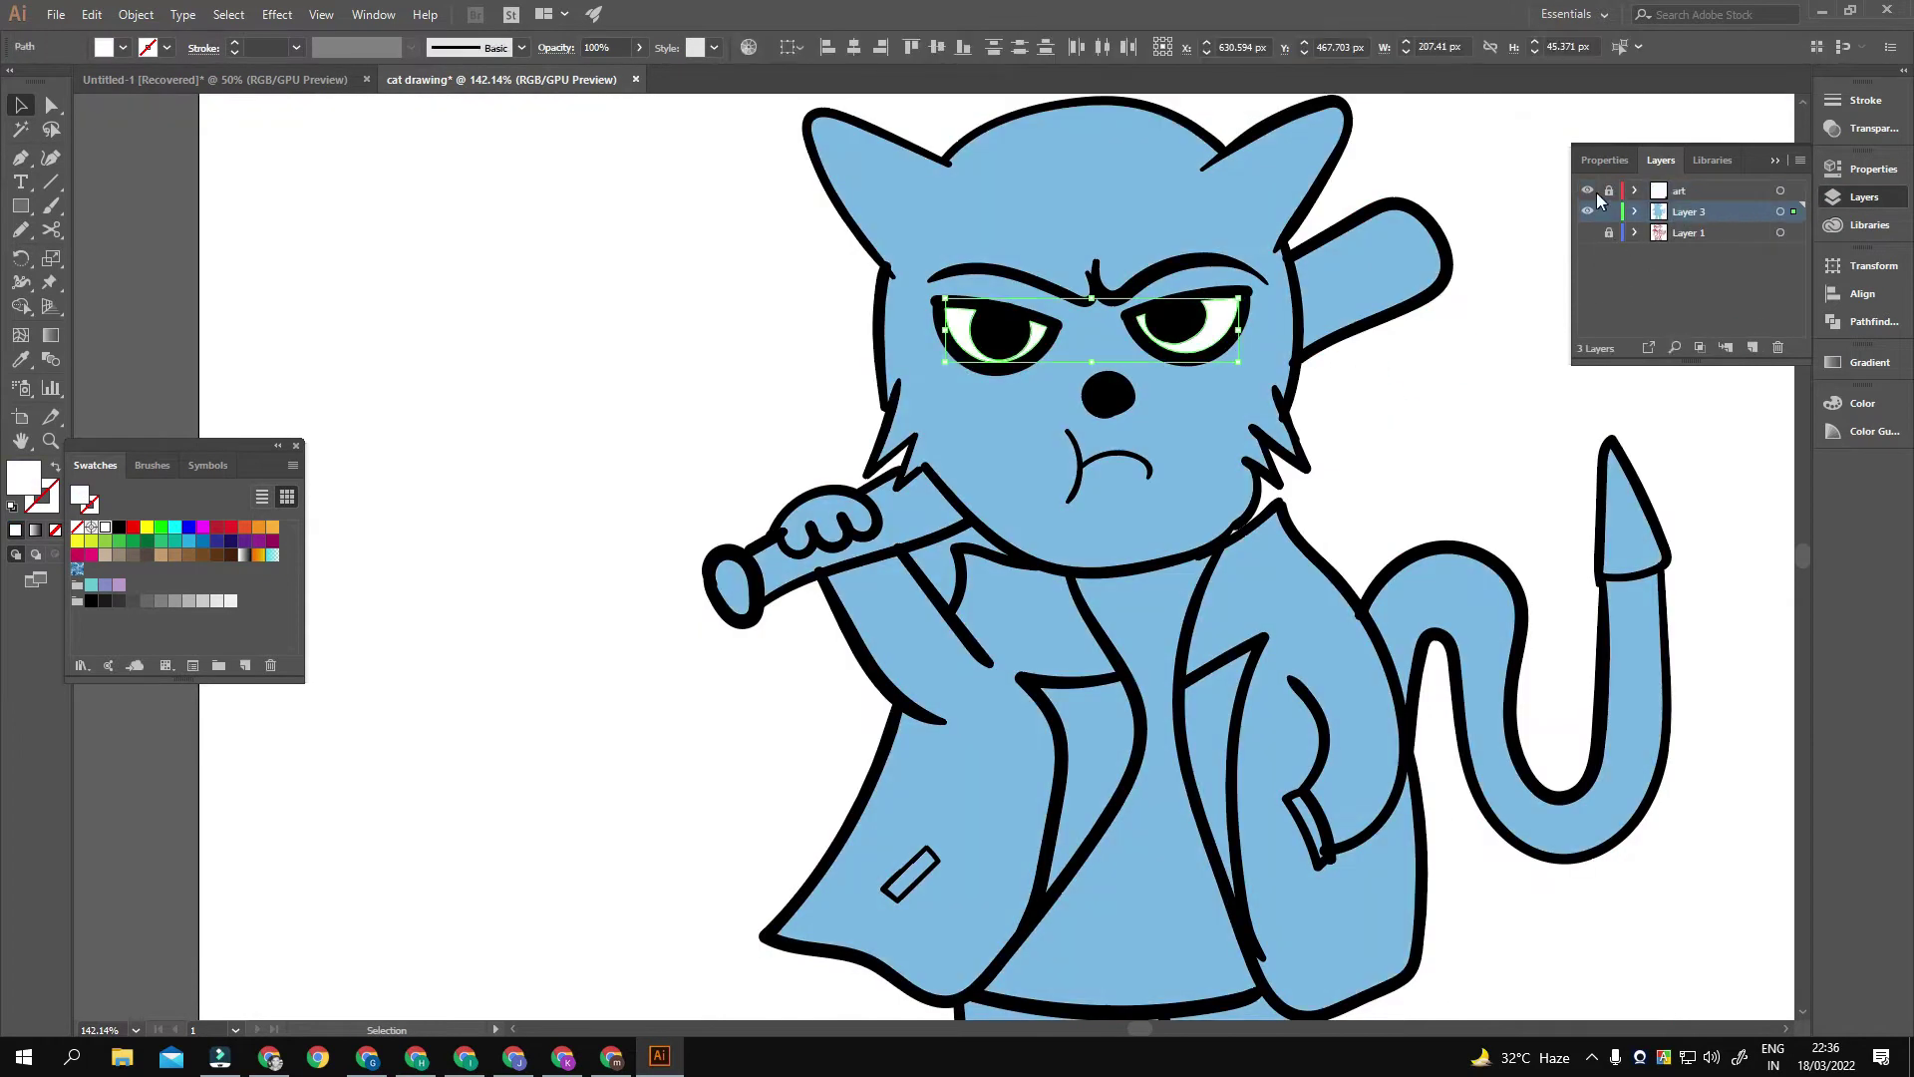
drag(1396, 439, 1312, 398)
click(738, 478)
click(146, 526)
Step: Fill the cat's shirt white
drag(180, 446, 420, 301)
click(1250, 403)
scroll(1250, 402, up, 1)
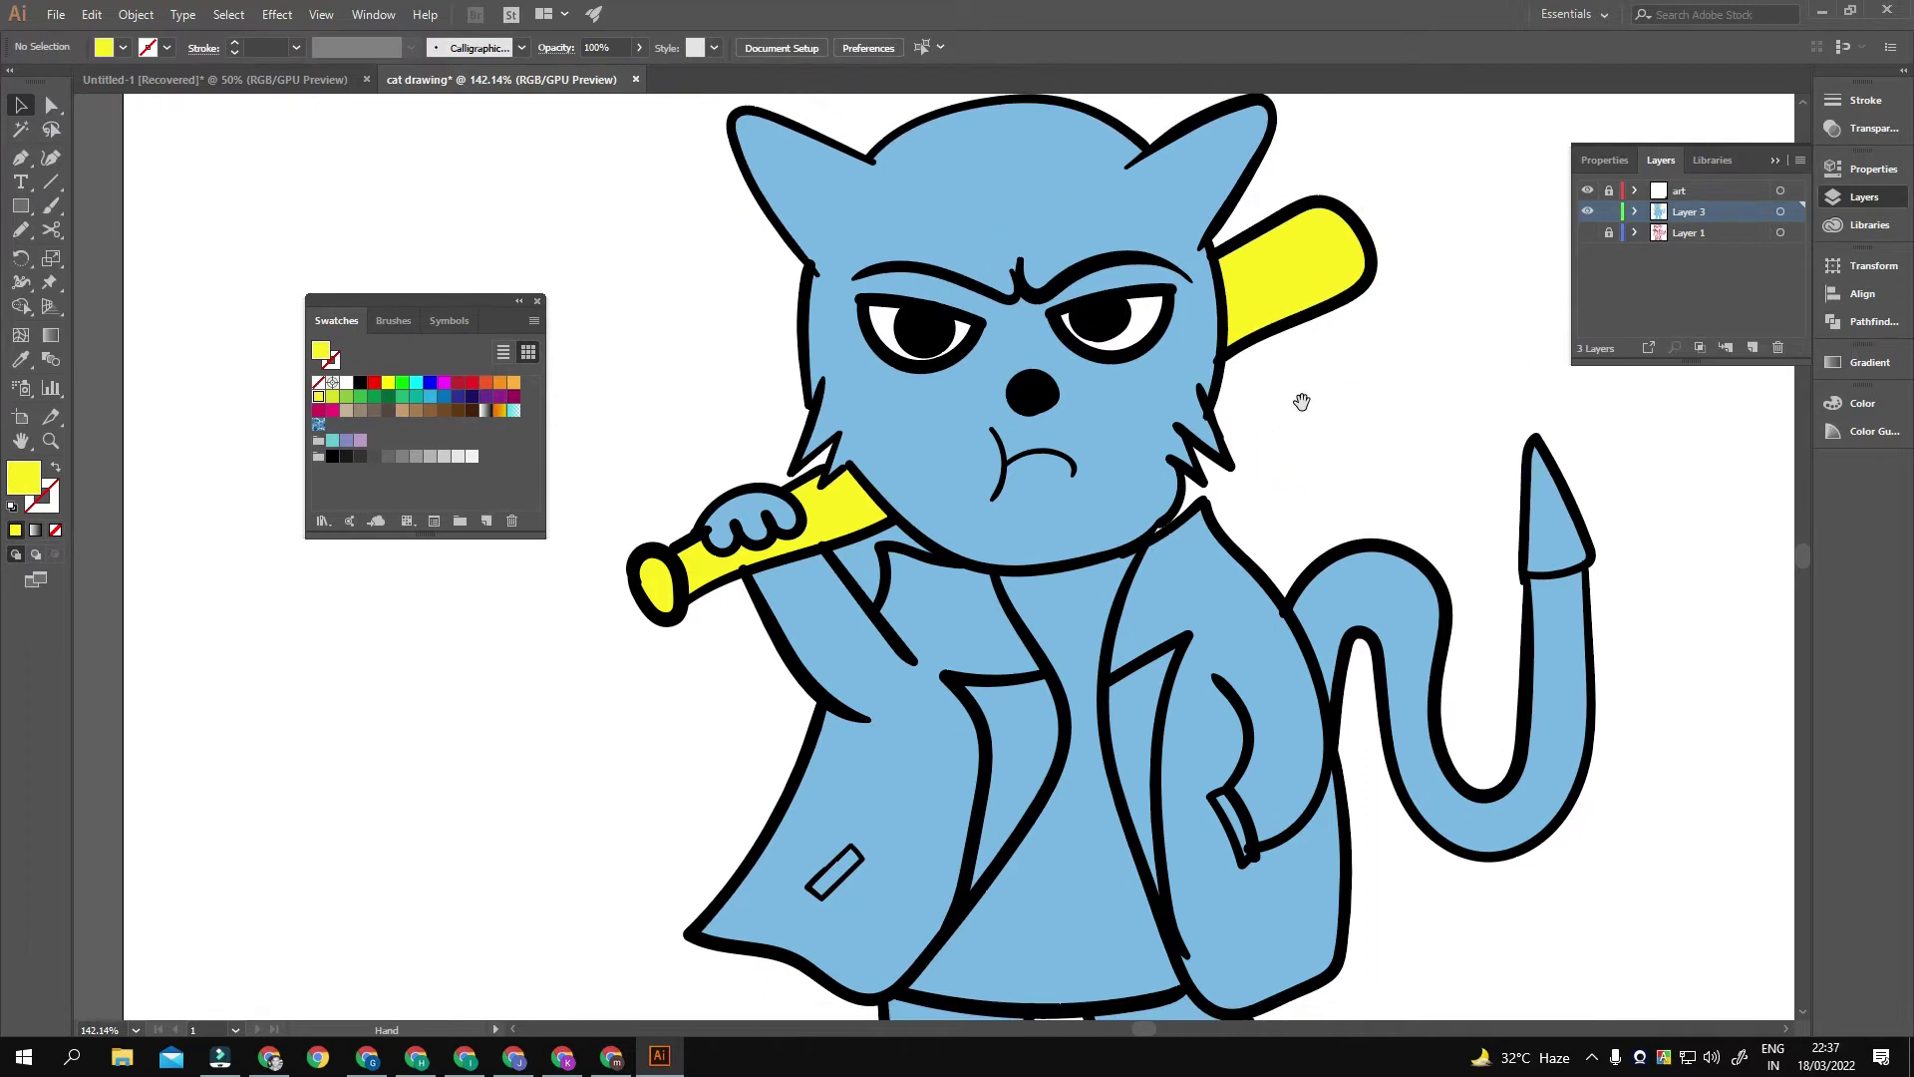
scroll(1286, 424, down, 2)
click(1121, 546)
click(472, 456)
Step: Fill both jacket halves purple
scroll(813, 628, down, 3)
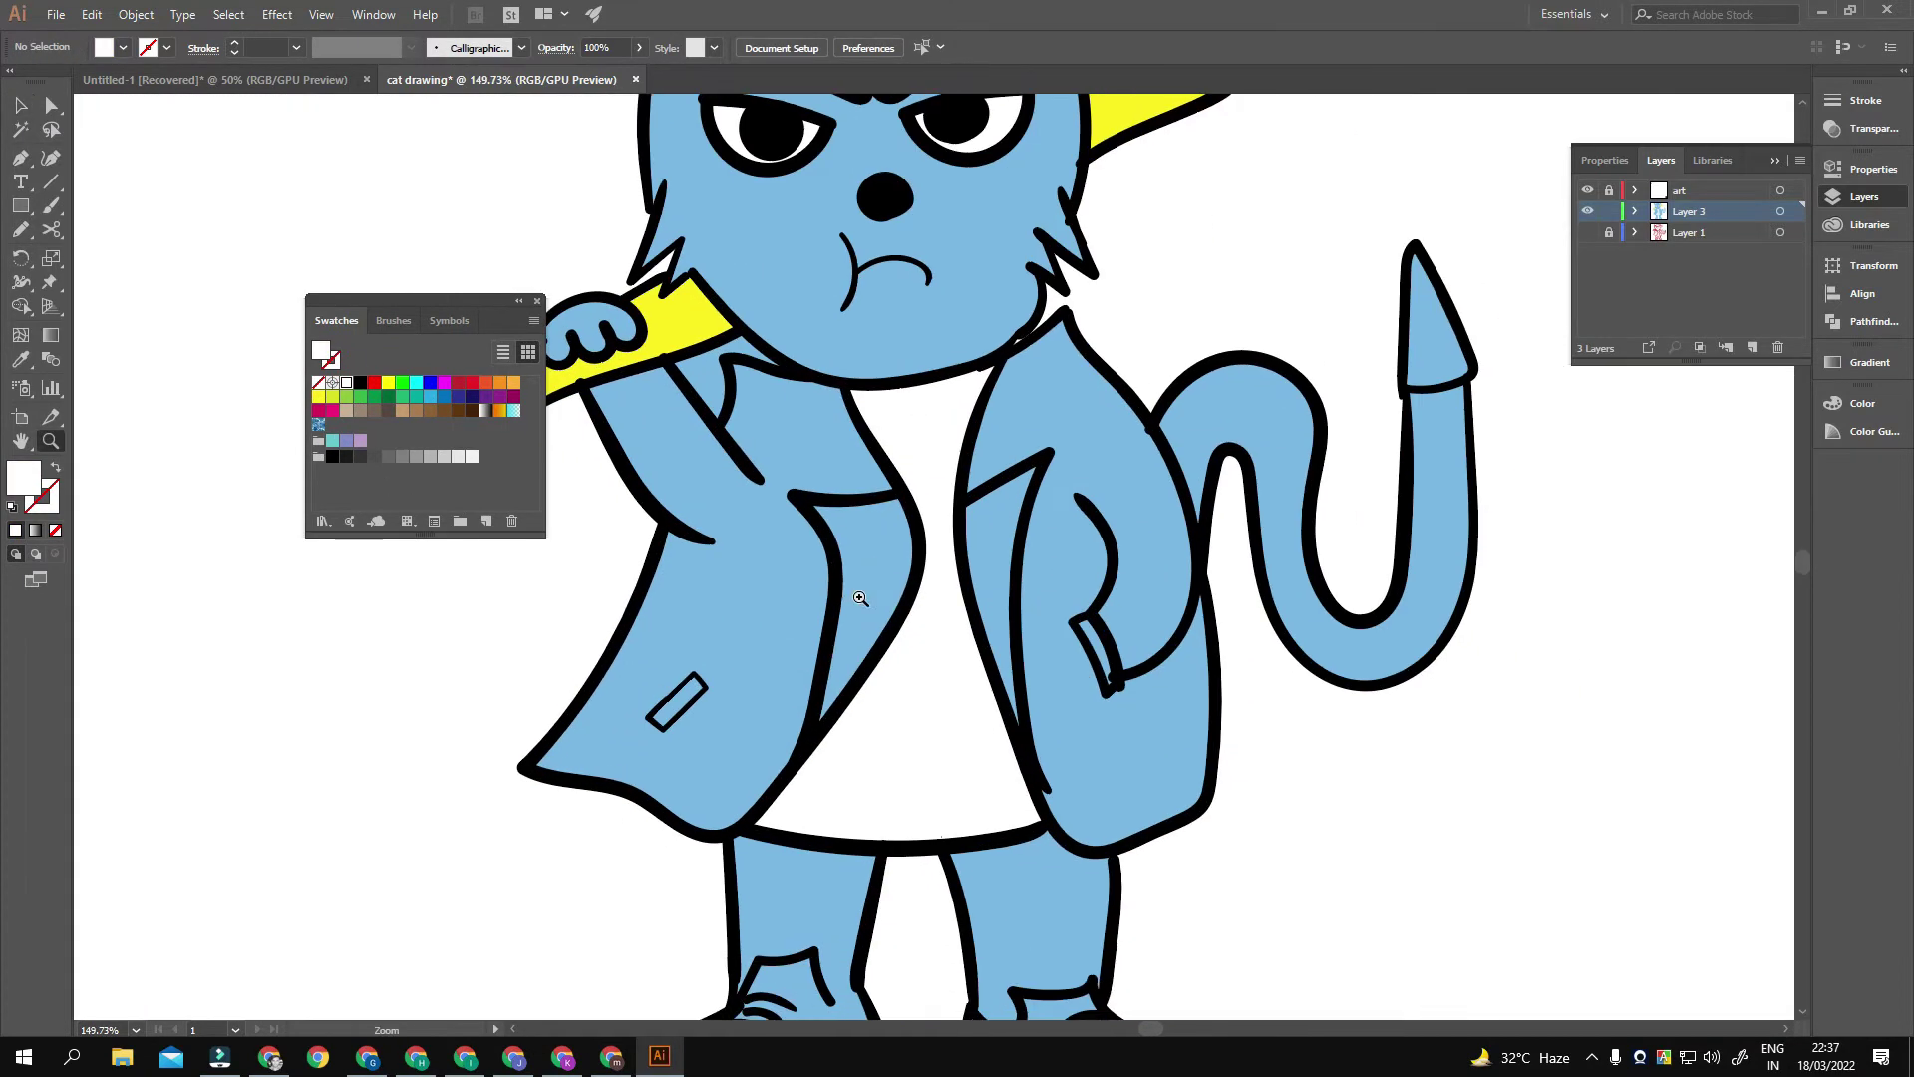
click(1060, 428)
shift+click(678, 479)
click(471, 410)
click(500, 396)
key(ctrl+shift+a)
Step: Fill the tail tip white after undoing a grey trial on the tail
scroll(1114, 461, up, 1)
click(1259, 434)
click(458, 455)
key(ctrl+z)
click(1450, 369)
click(444, 456)
Step: Fill the jacket pocket patches white, then zoom in on the left leg and shoe
click(693, 748)
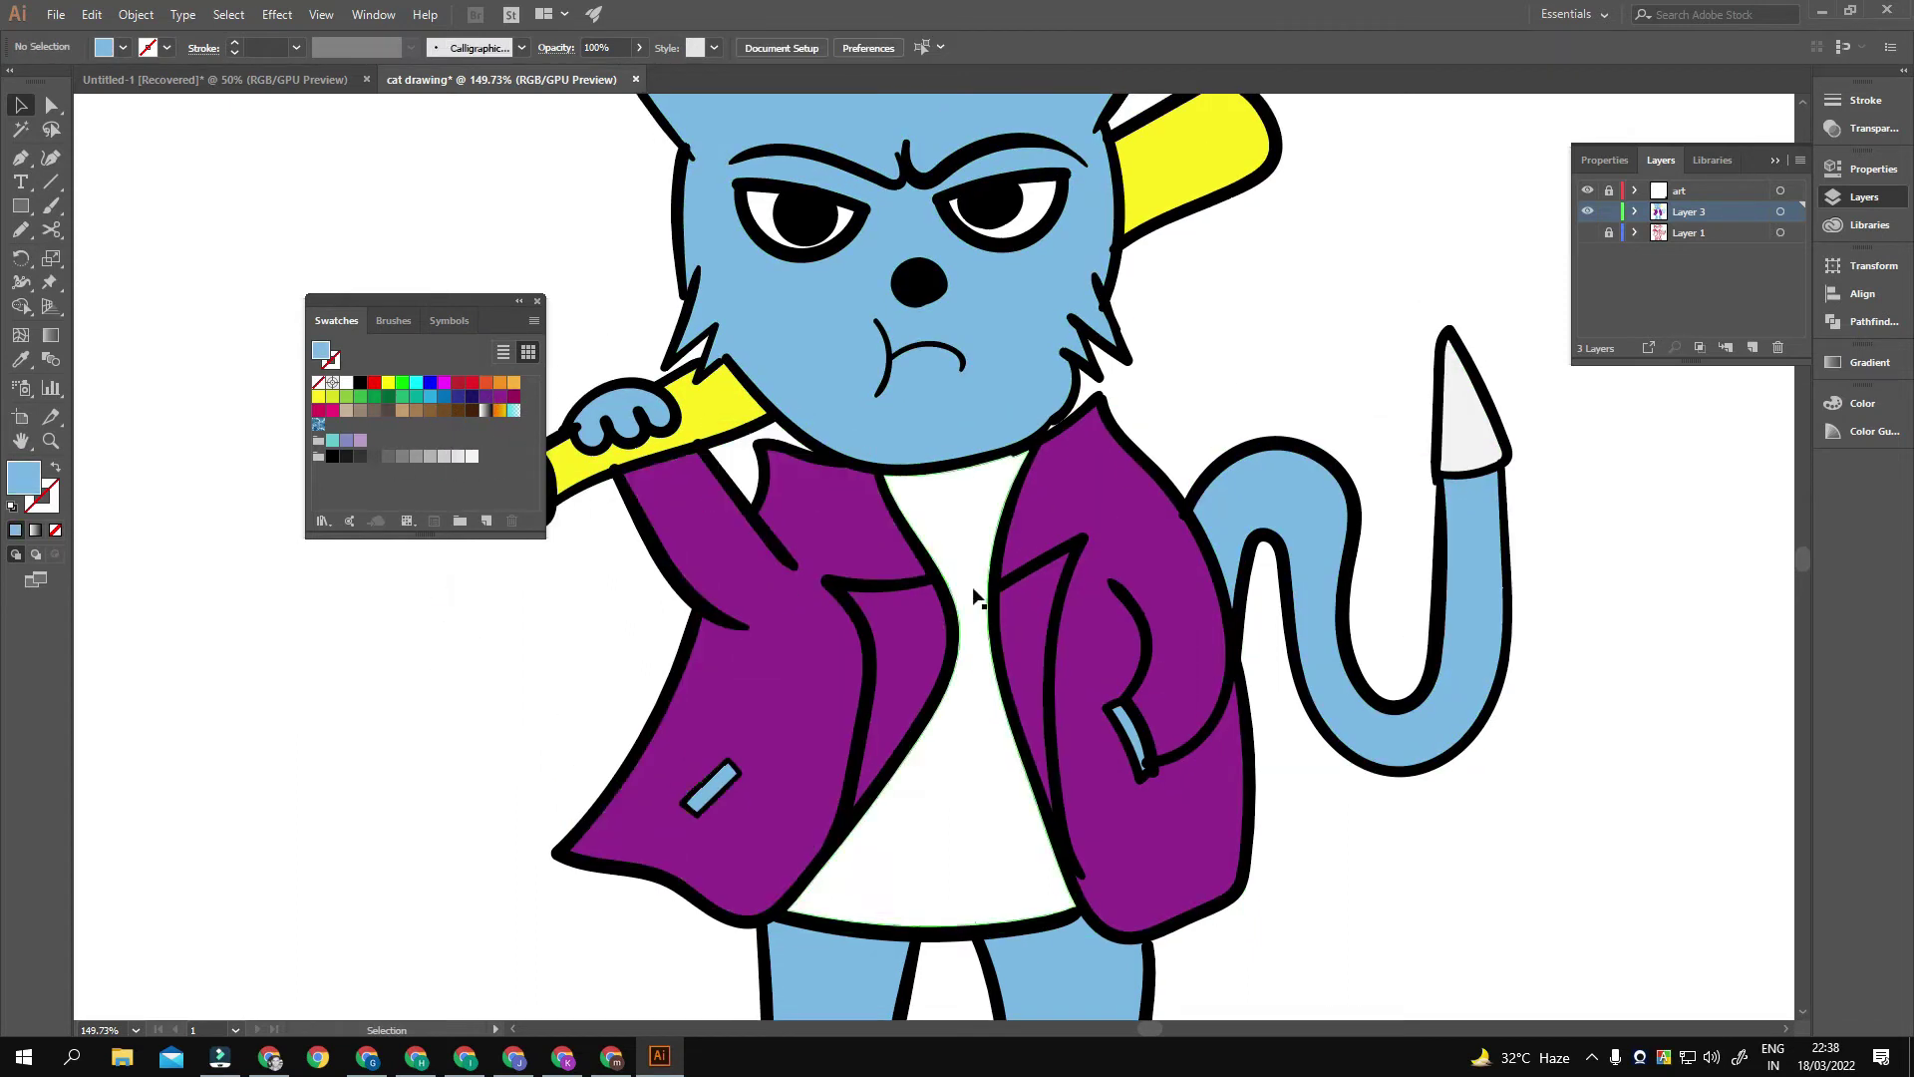
scroll(1235, 362, down, 3)
click(471, 456)
drag(997, 698, 765, 626)
key(z)
drag(862, 802, 1606, 214)
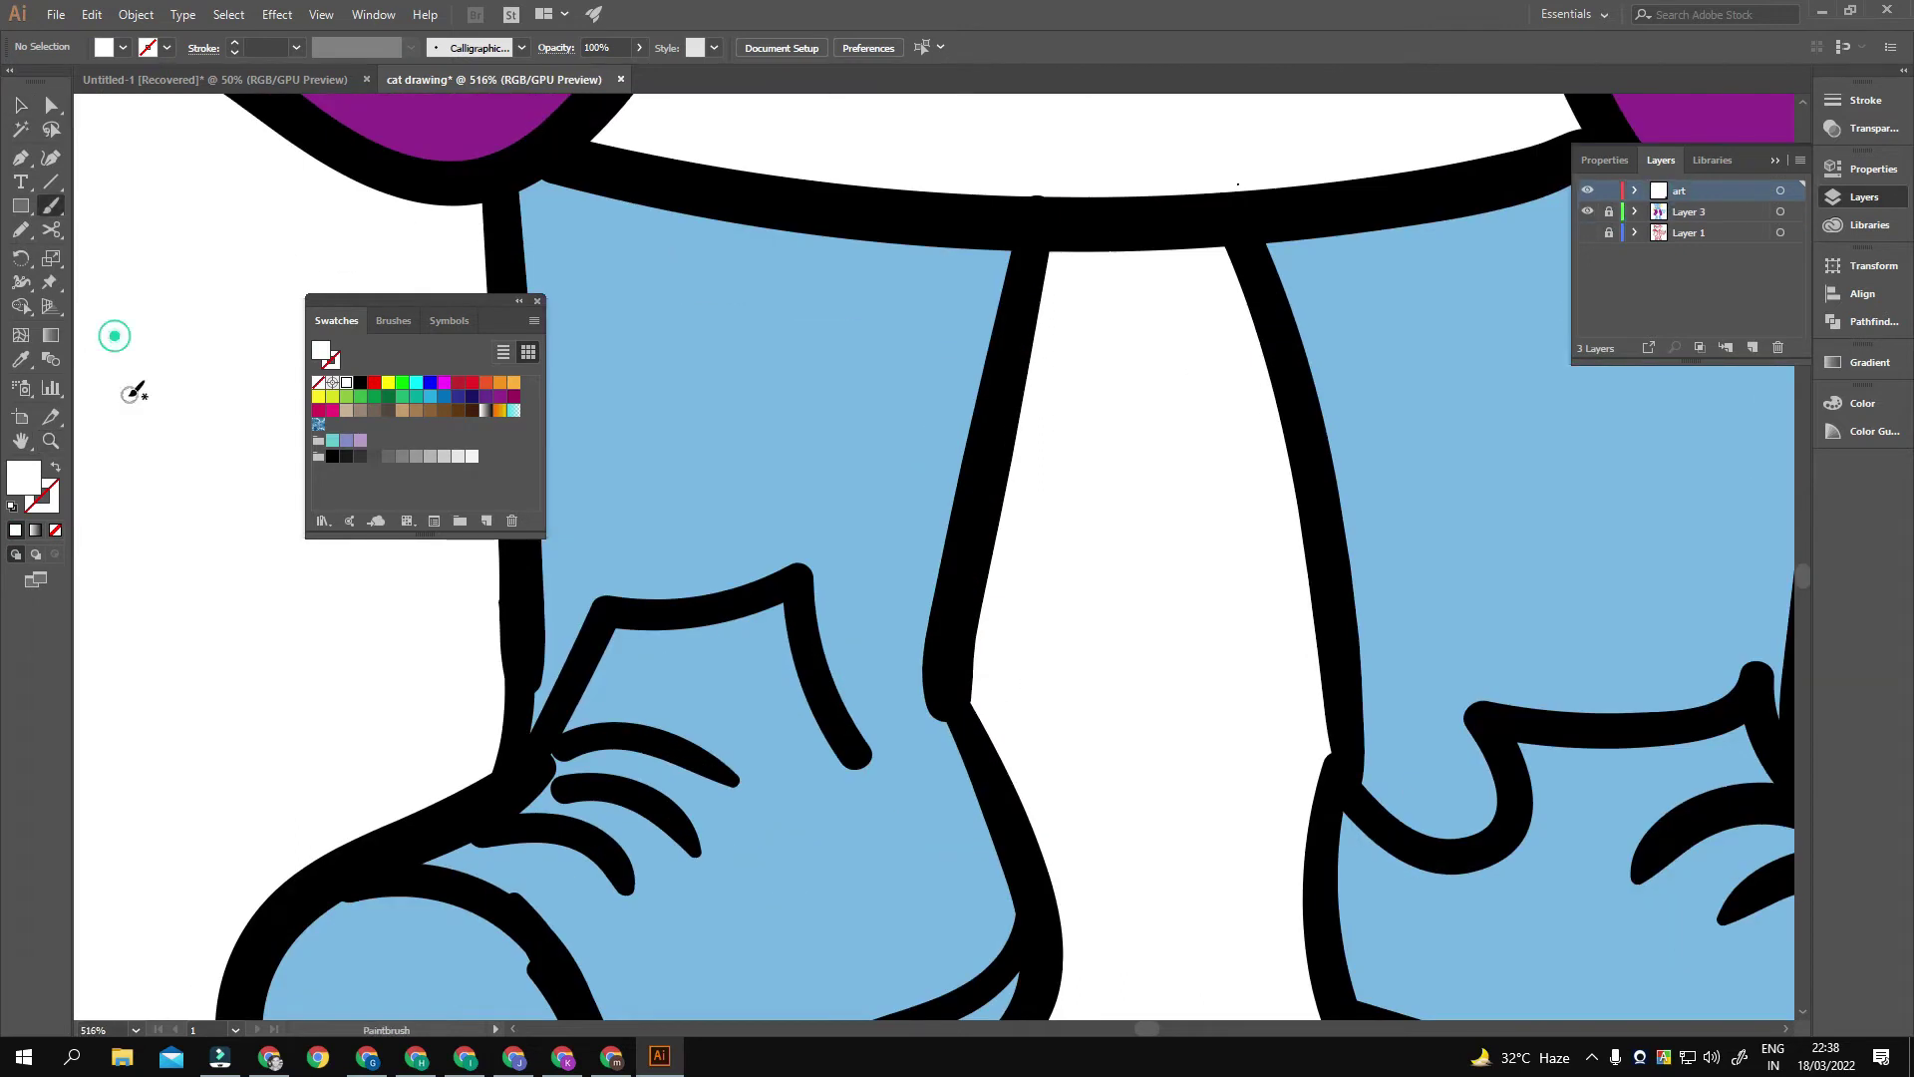
Step: Zoom out over the legs and jacket and clear the current selection
drag(144, 289, 144, 364)
key(z)
drag(1146, 659, 908, 659)
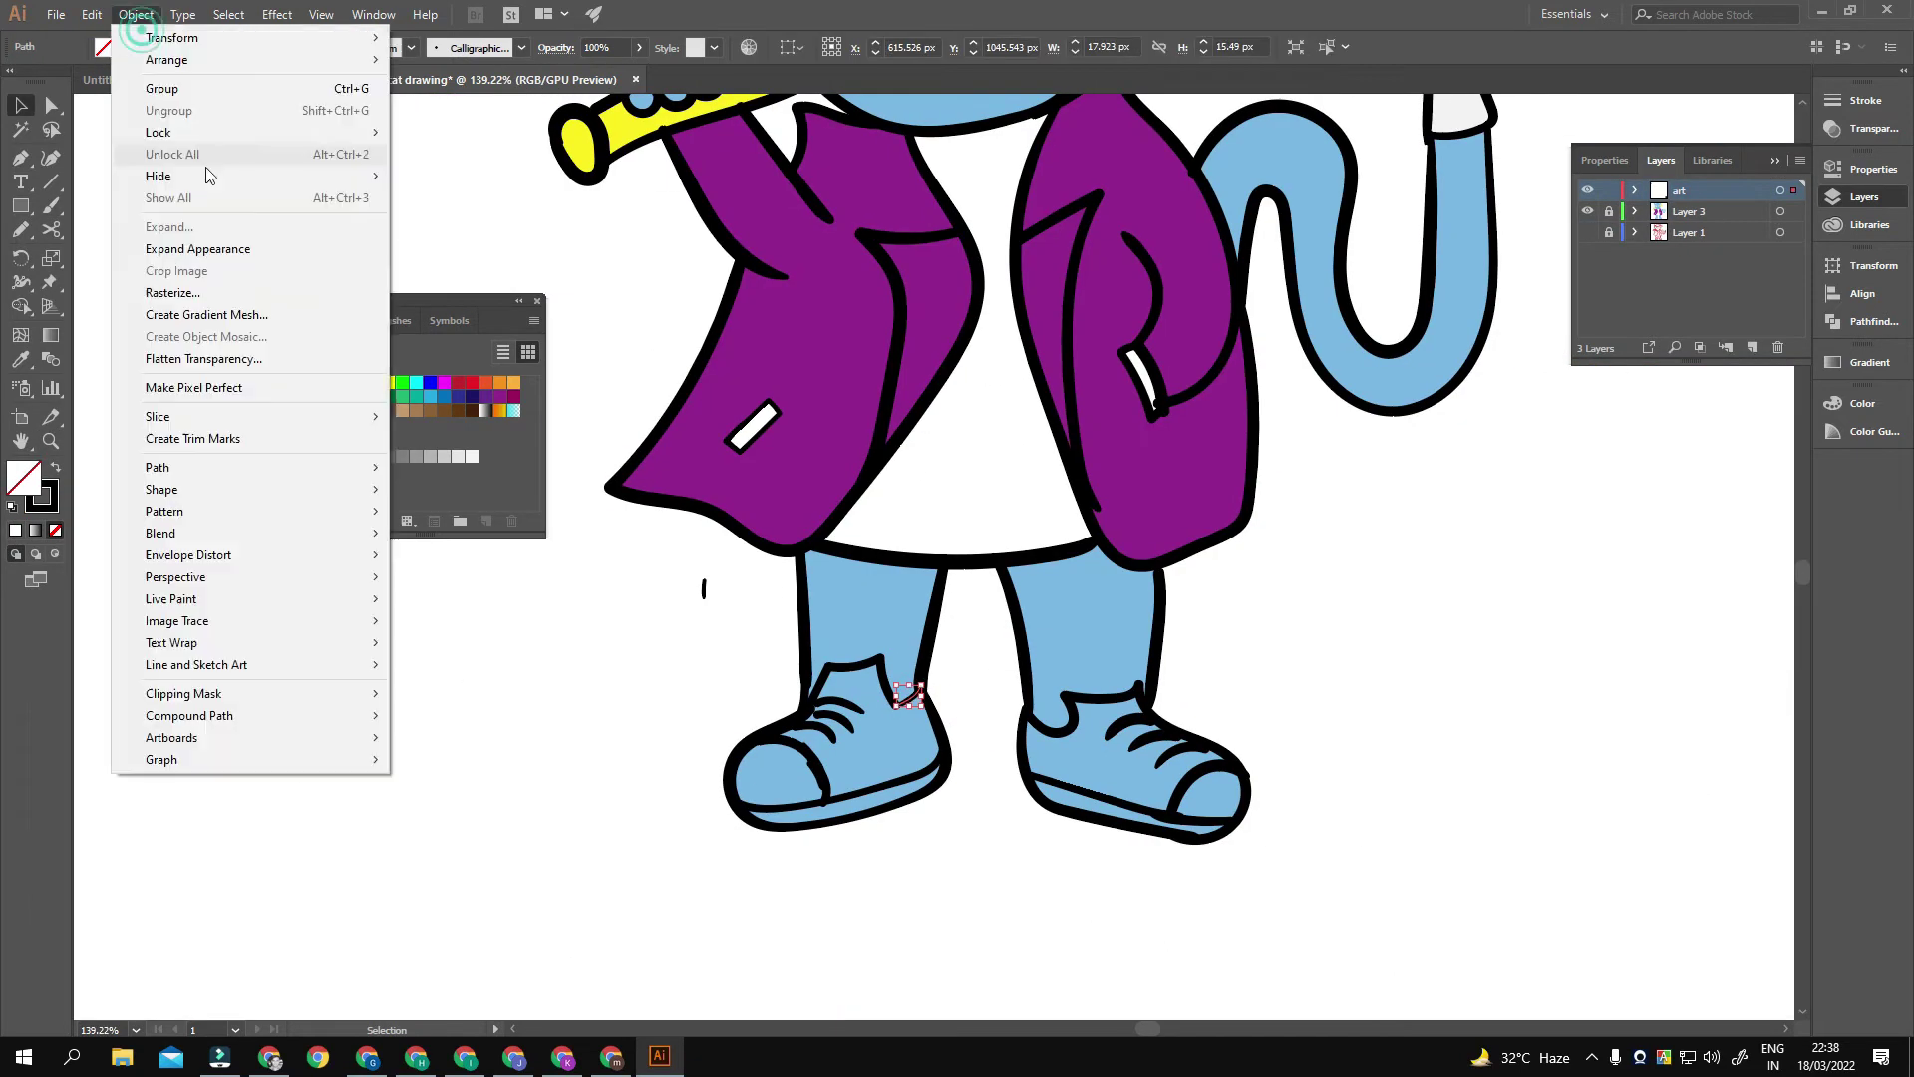
key(shift+m)
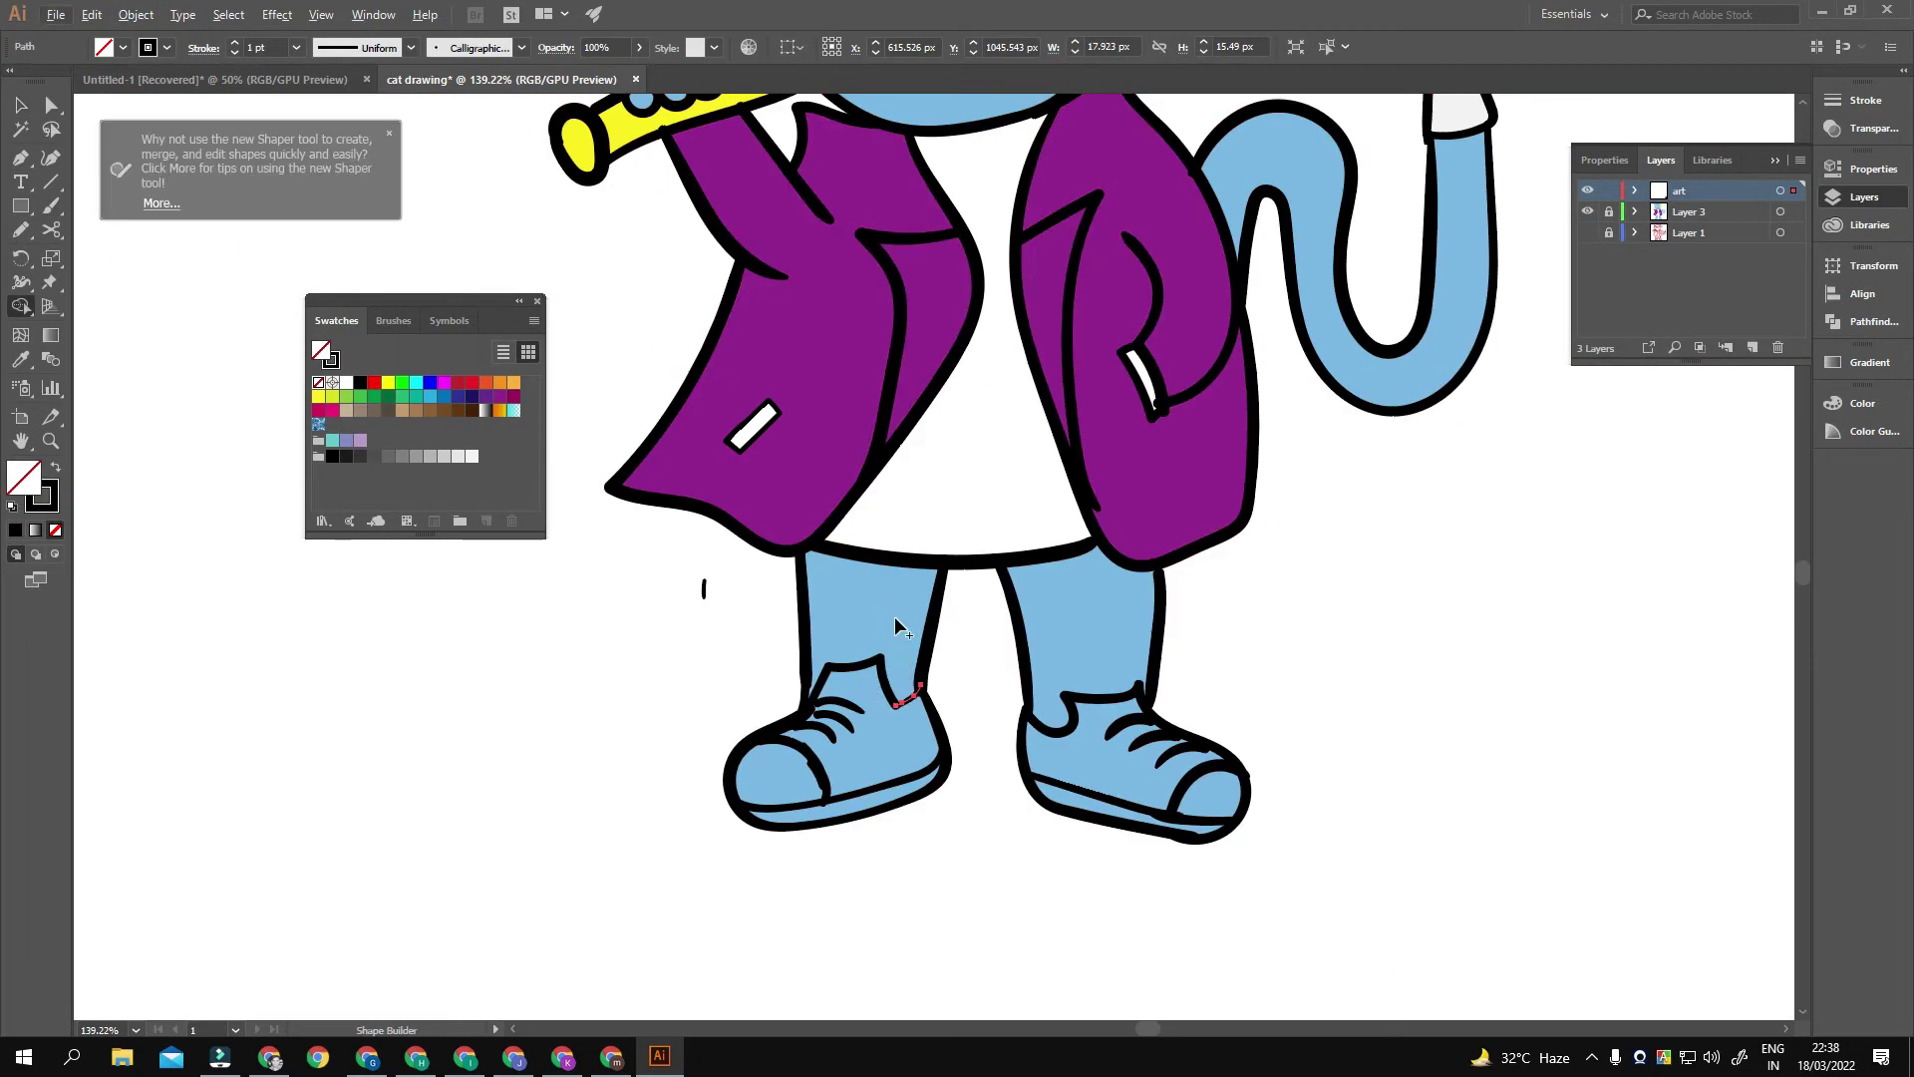
ctrl+click(960, 642)
key(ctrl+shift+F9)
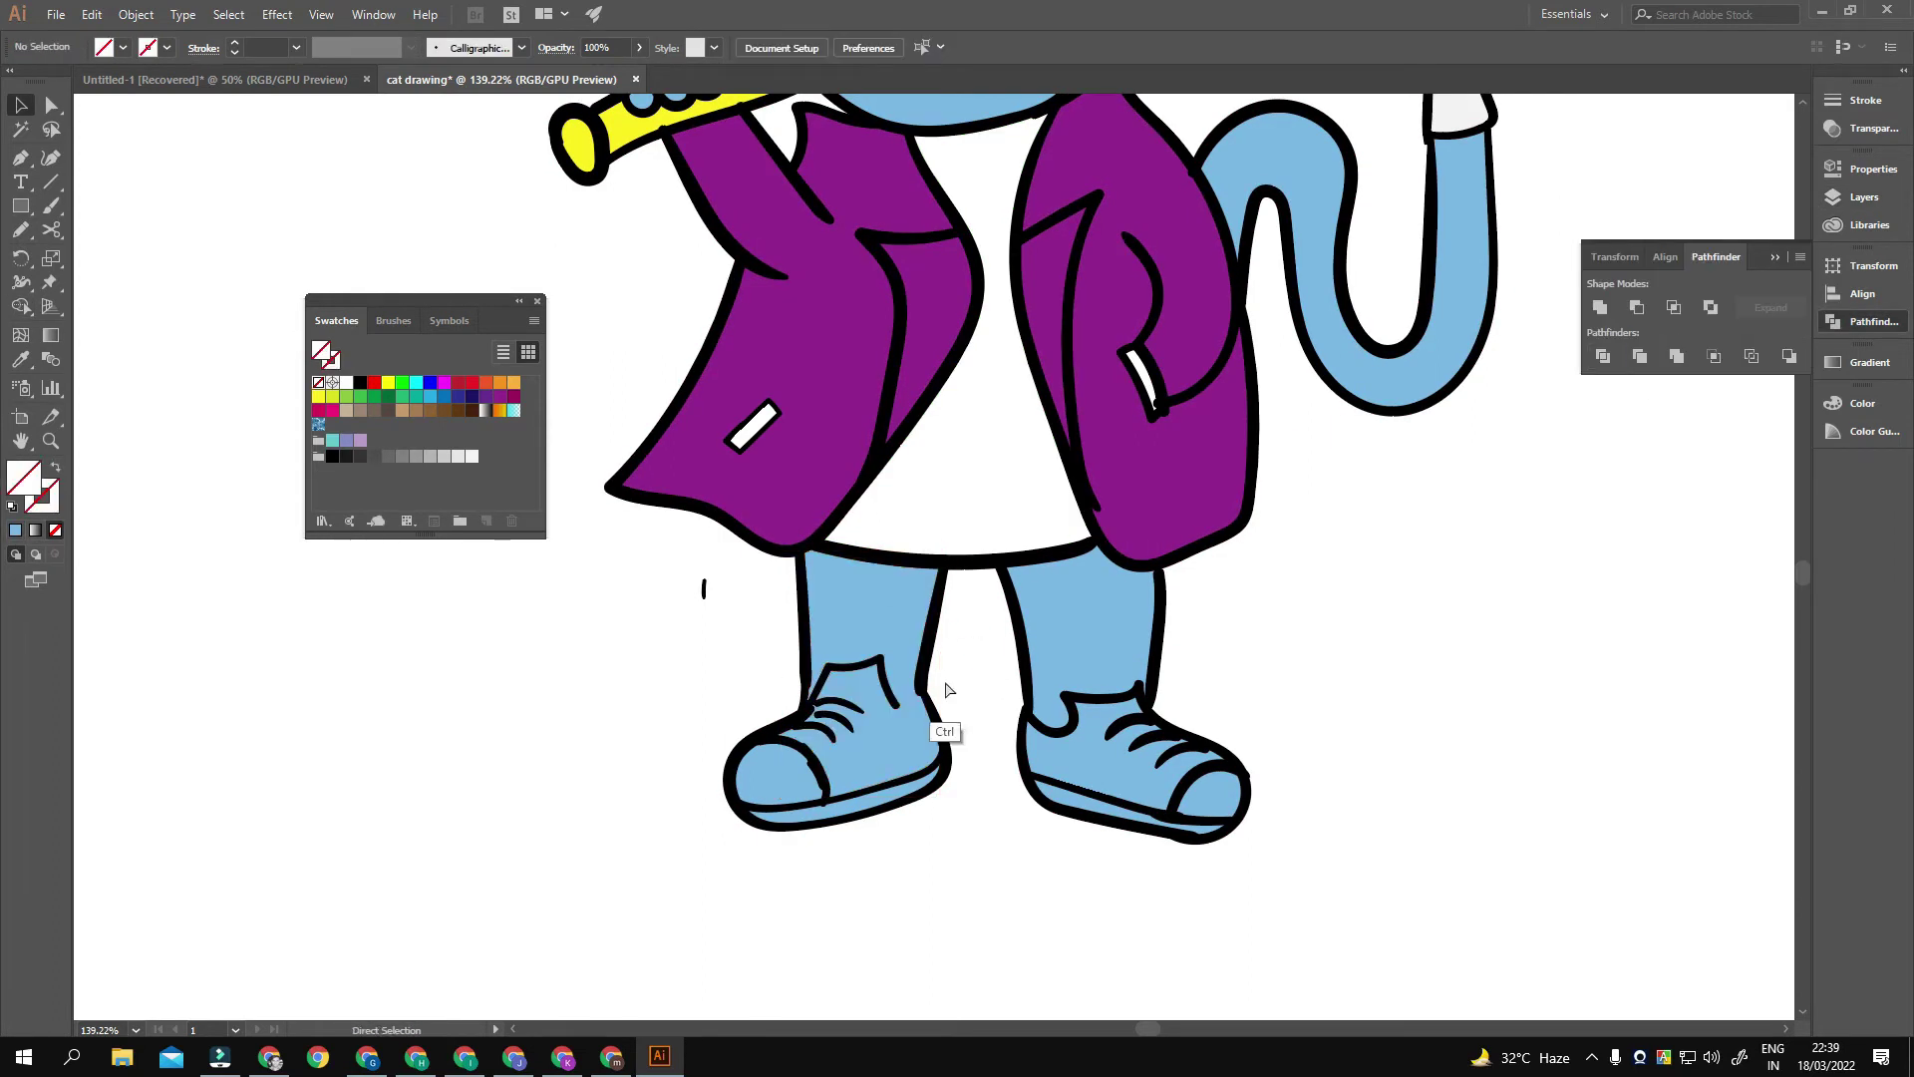
scroll(955, 666, up, 5)
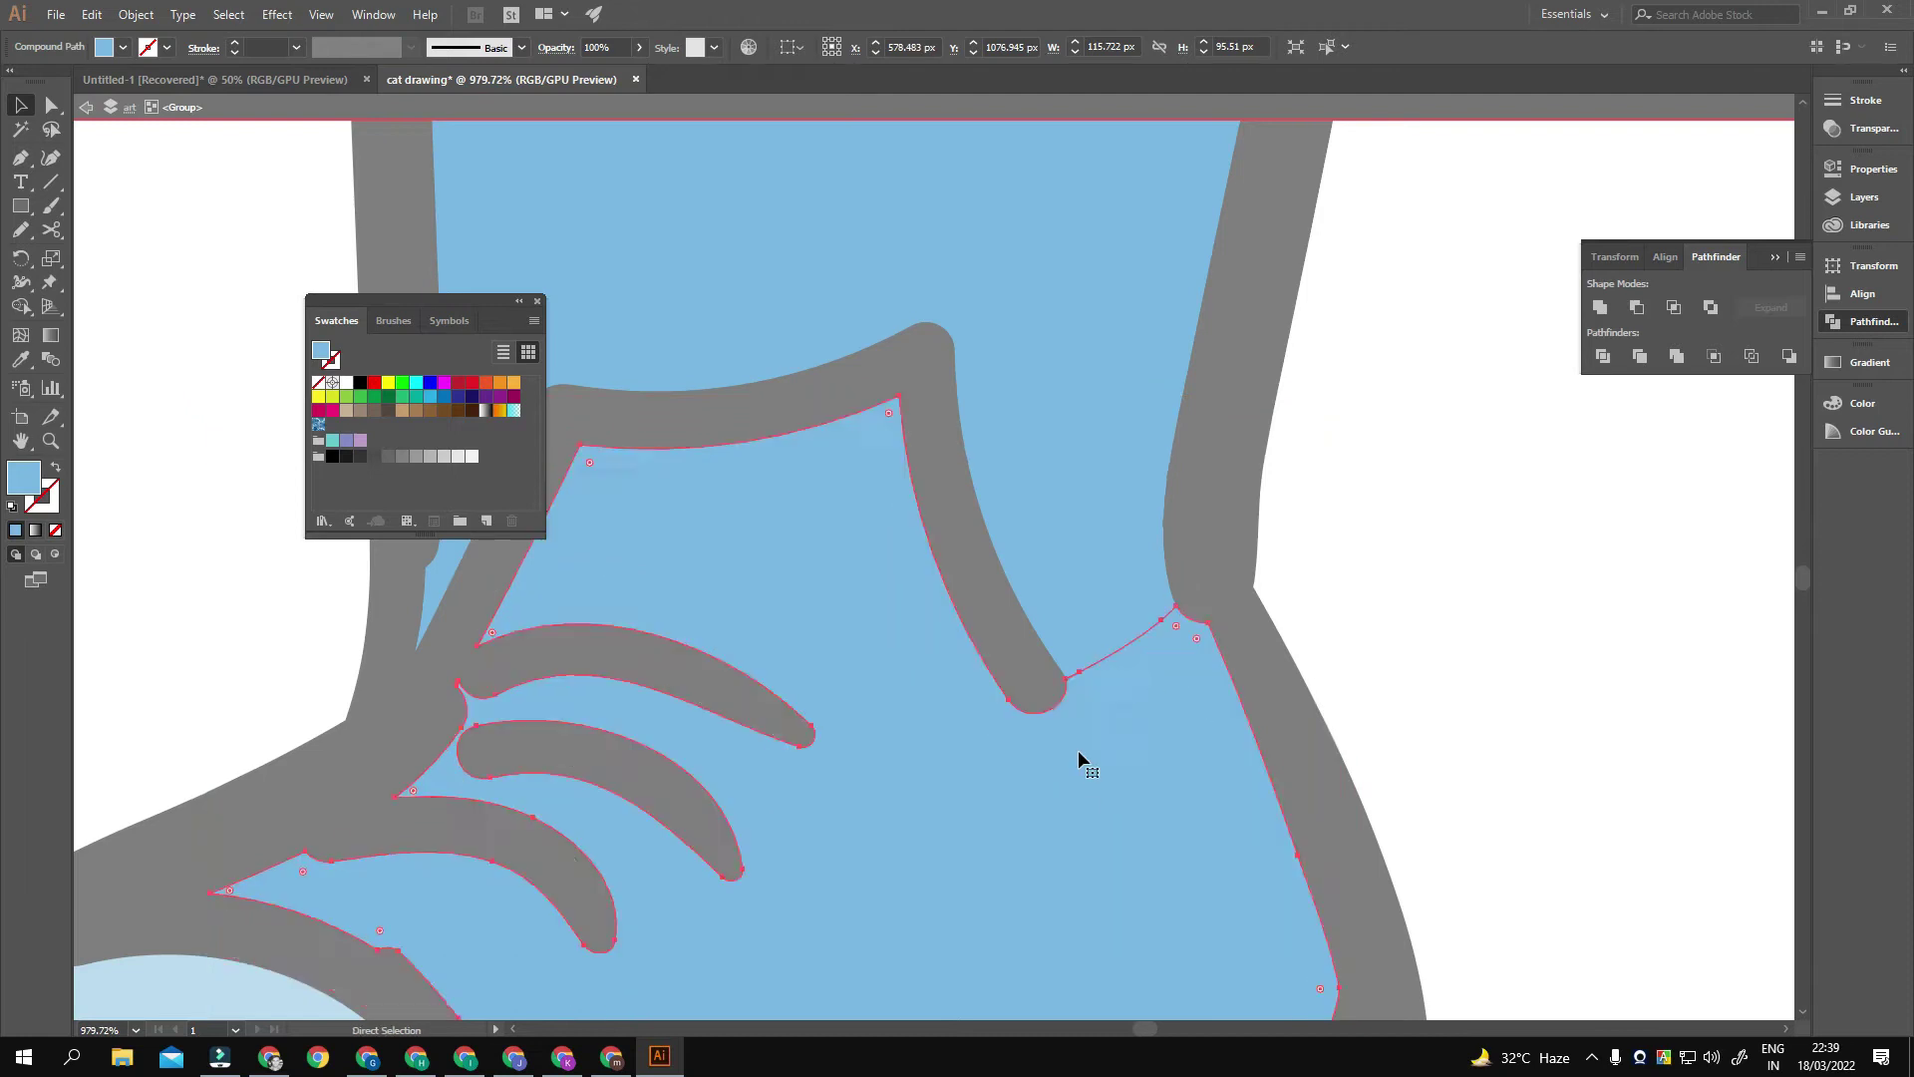
Step: Ungroup the shoe artwork
right_click(1160, 700)
click(1216, 867)
scroll(947, 642, down, 4)
key(F7)
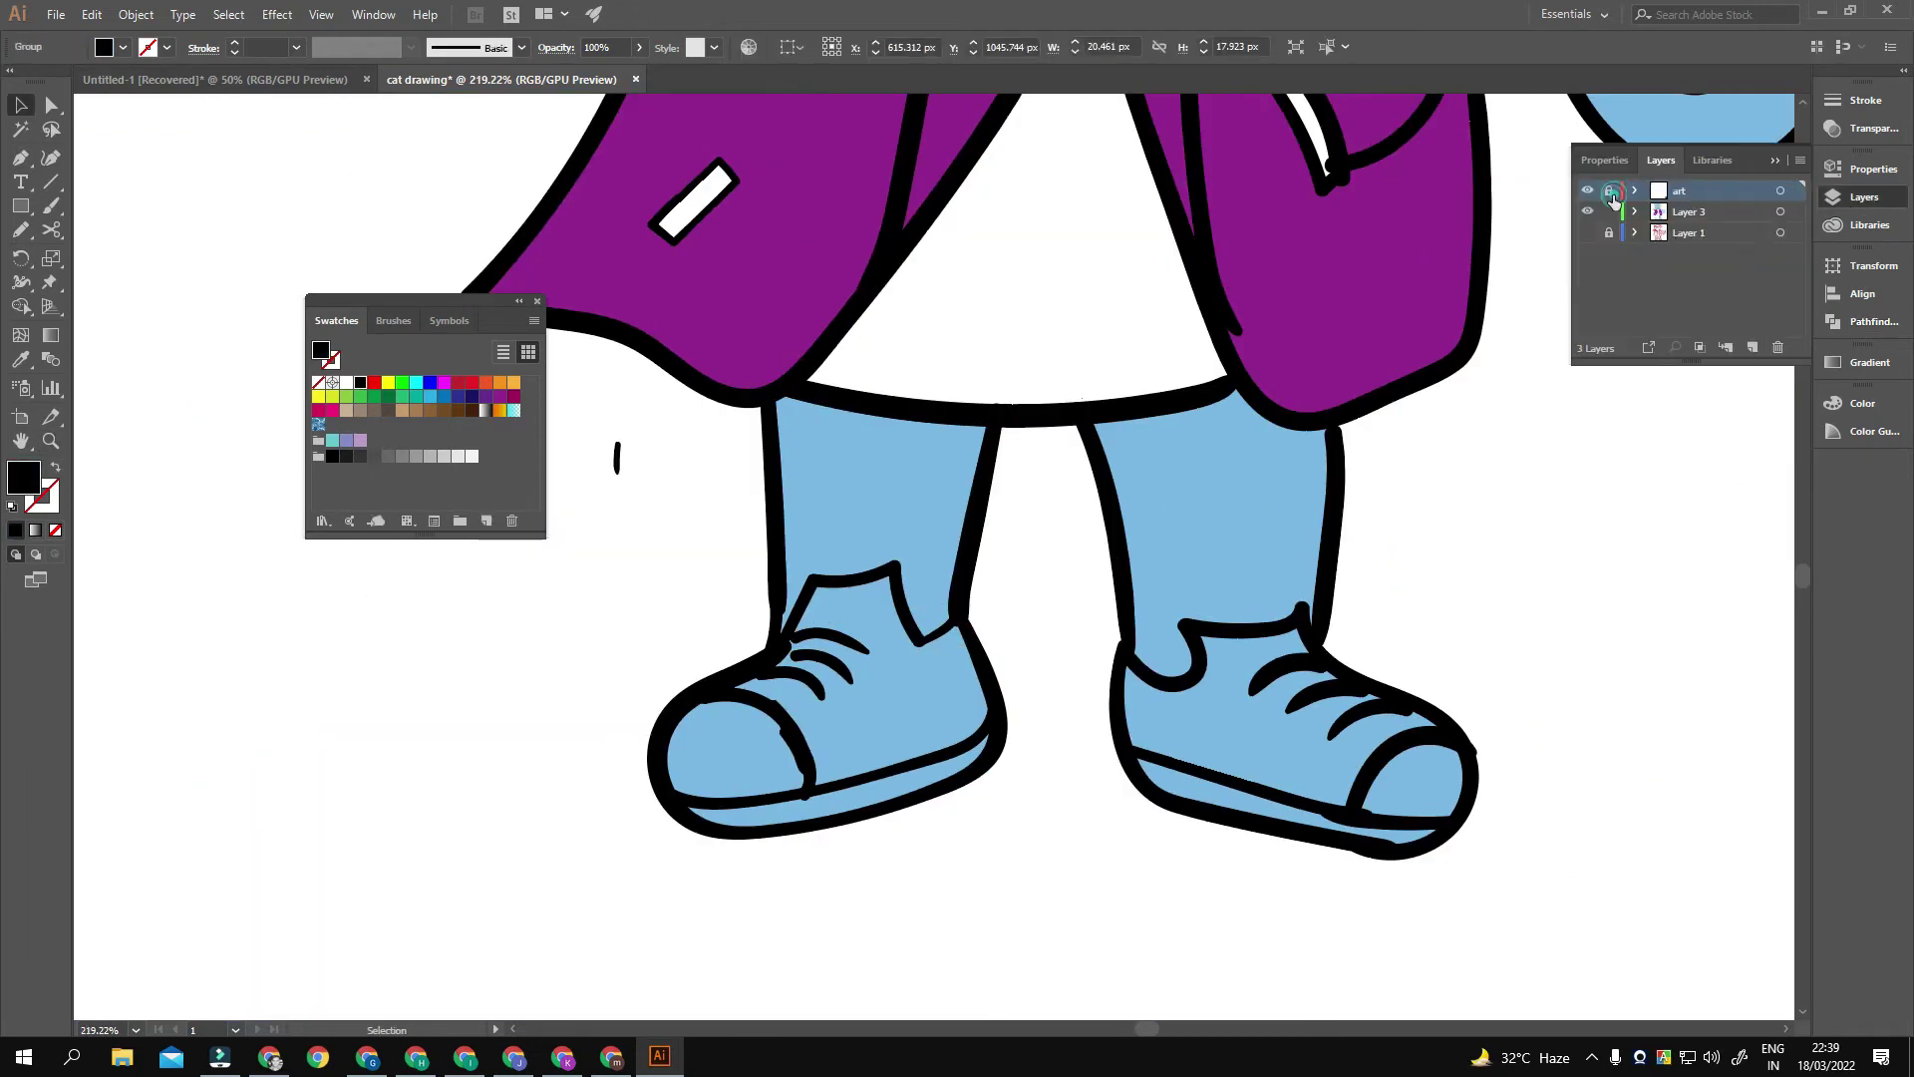
Step: Fill the legs with the jacket's purple swatch
click(1047, 555)
scroll(1037, 598, down, 5)
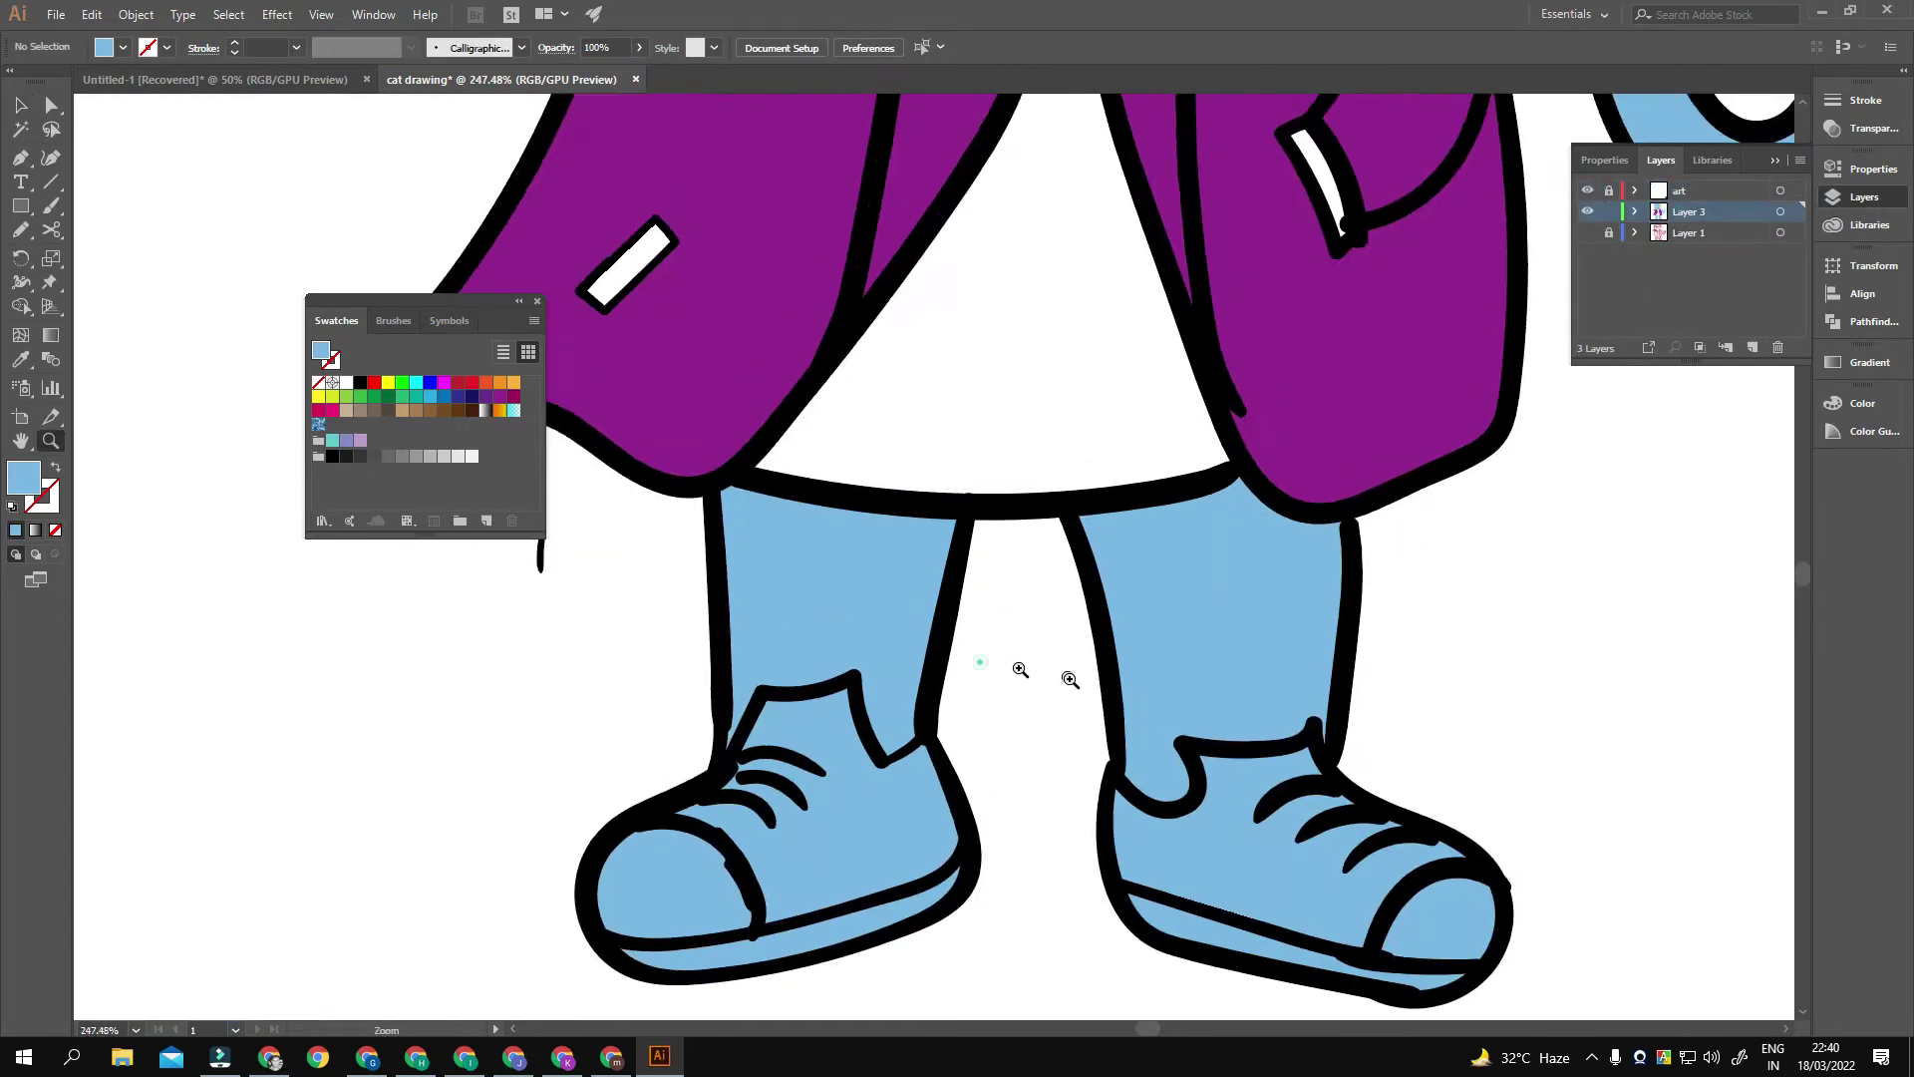
click(1003, 613)
click(500, 396)
scroll(997, 598, down, 2)
scroll(997, 598, up, 3)
Step: Colour the shoes dark grey and the toe caps white
click(952, 758)
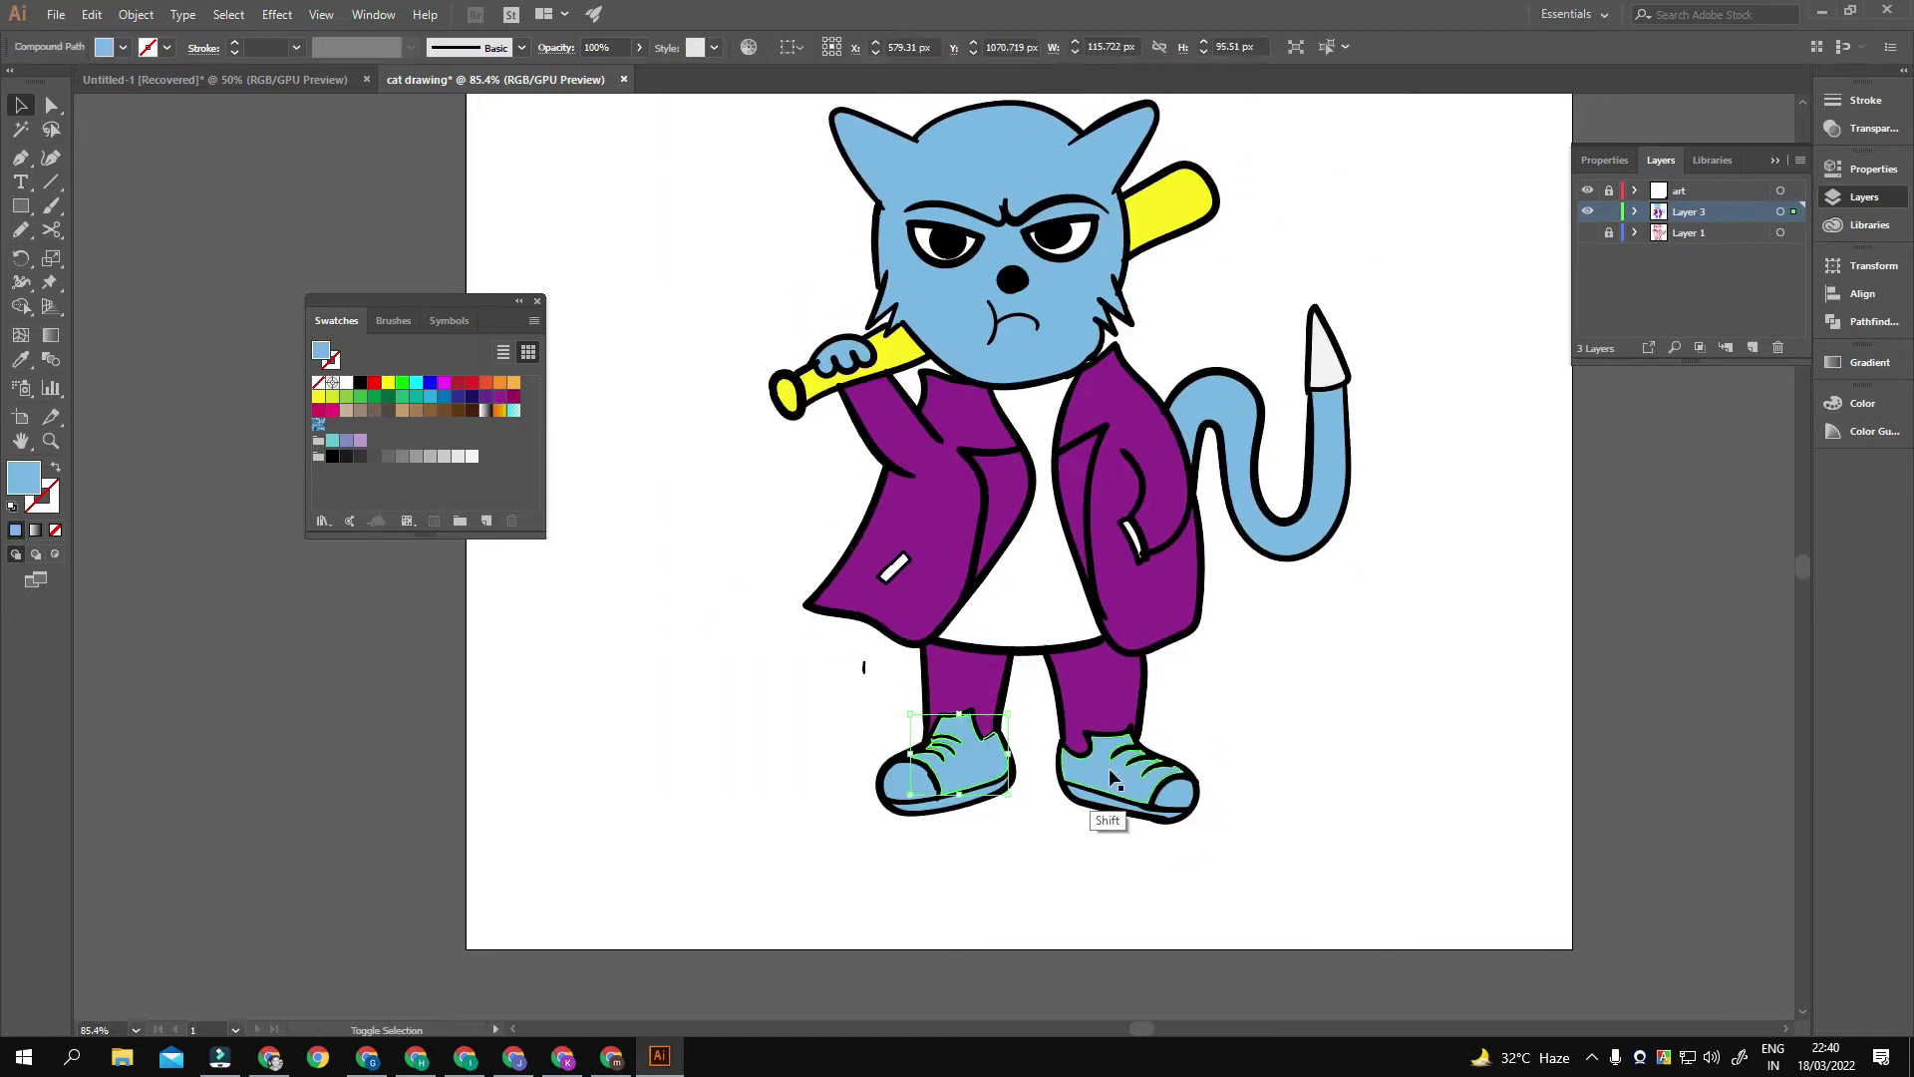
click(398, 455)
key(Return)
click(736, 689)
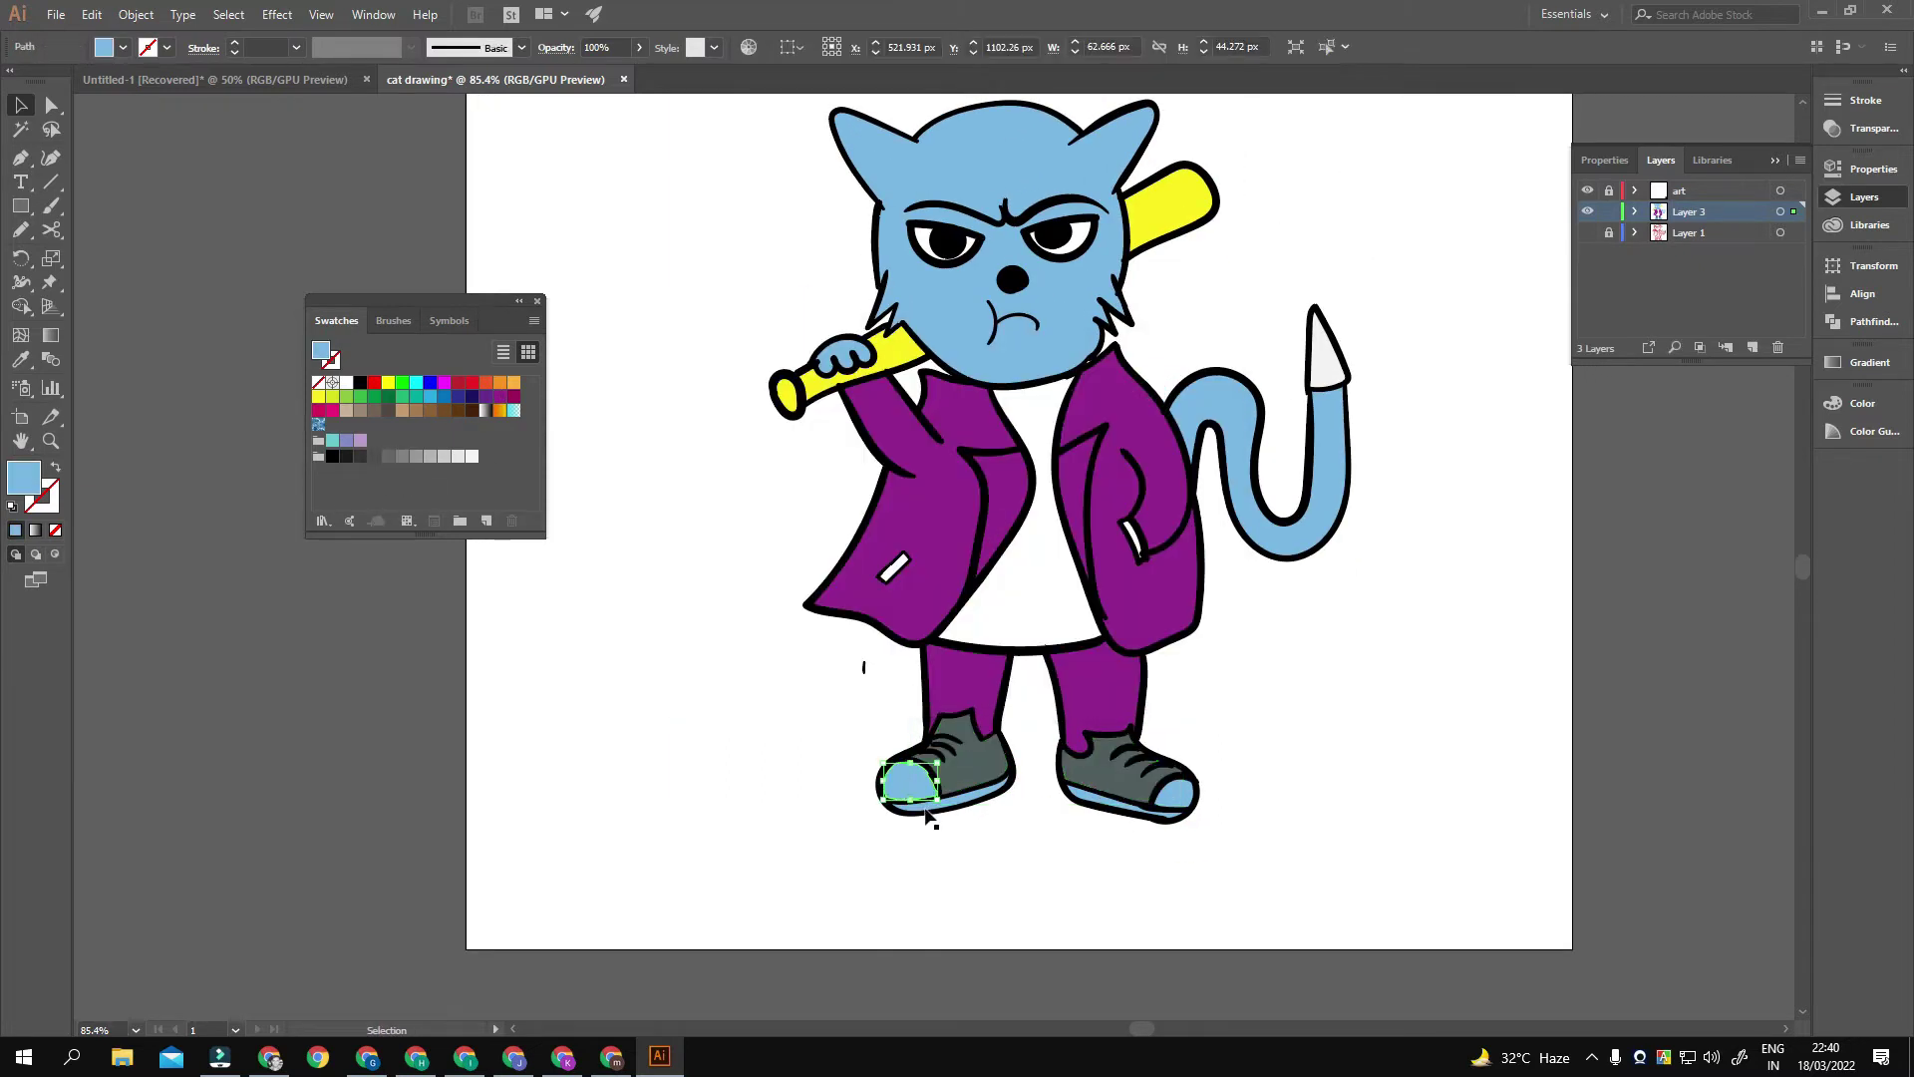
shift+click(1180, 796)
click(1236, 675)
Step: Lock Layer 3 against accidental edits
key(z)
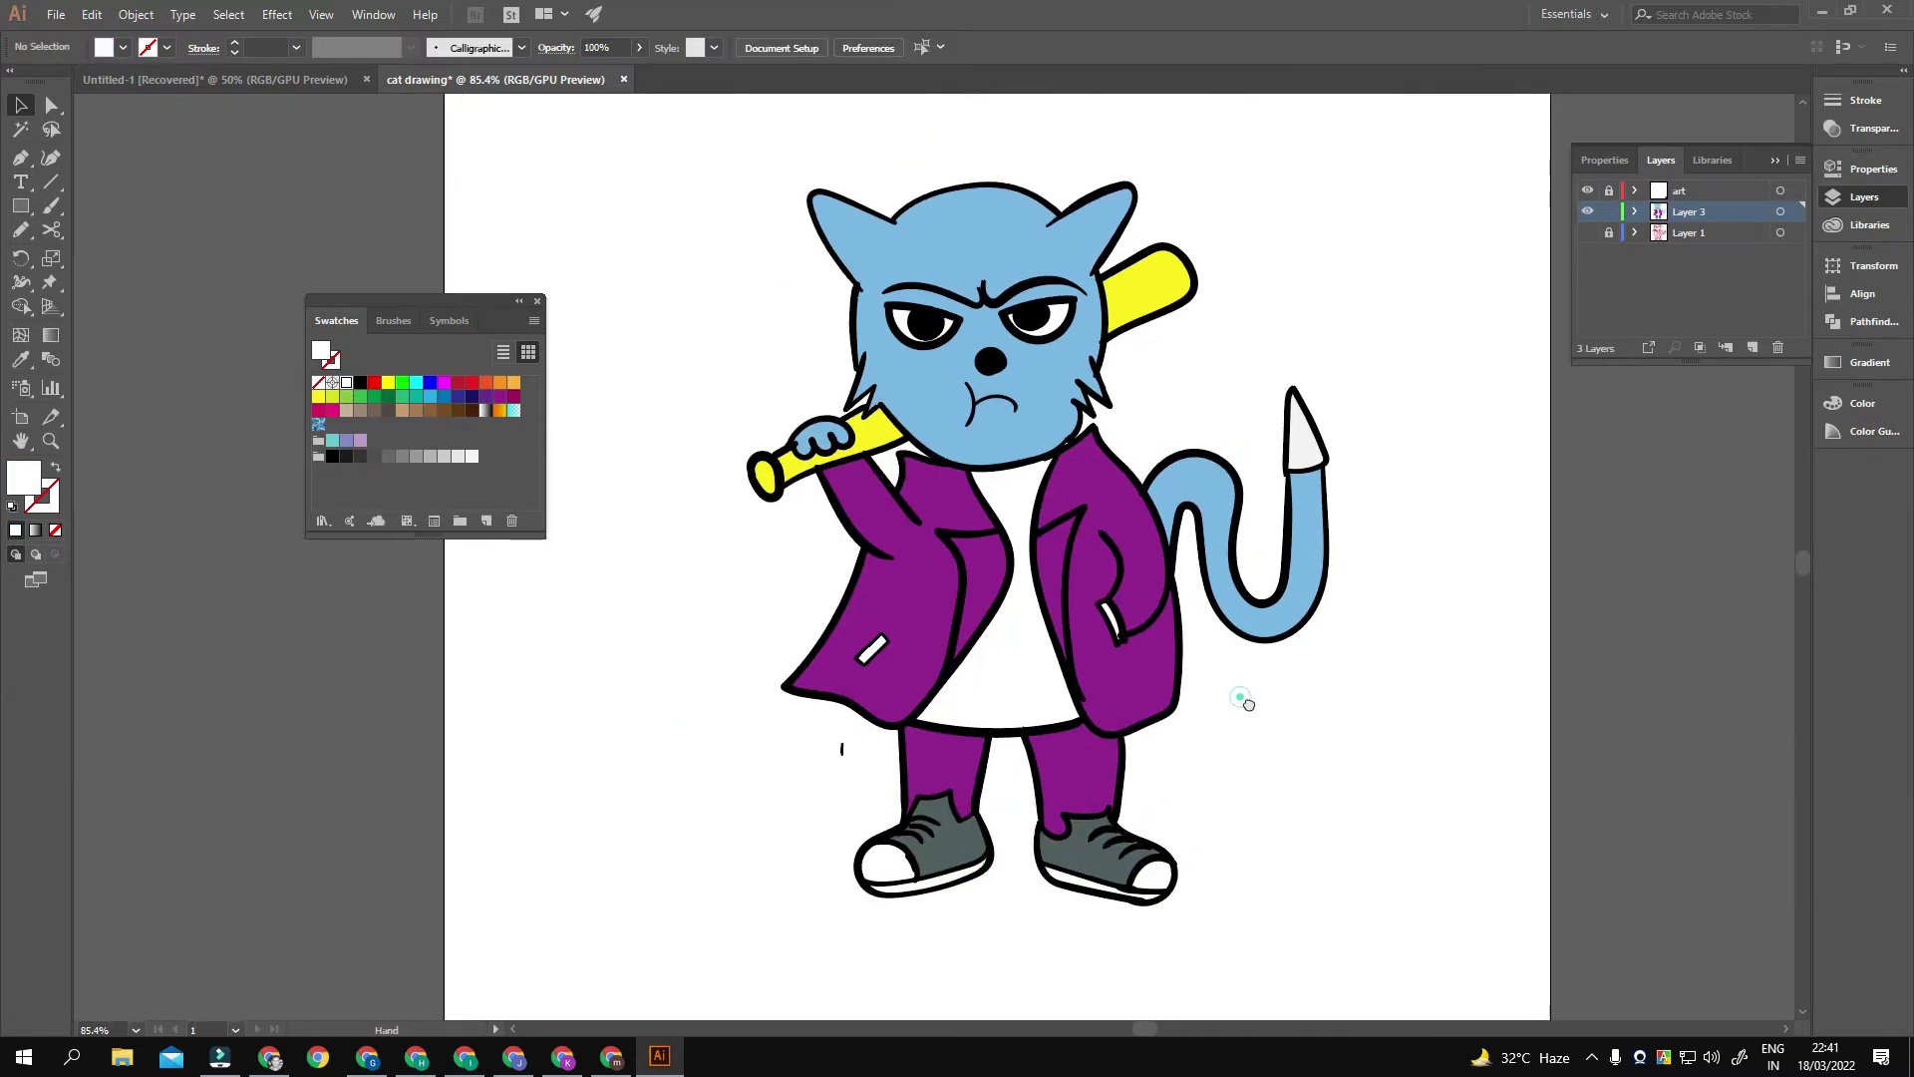
scroll(1061, 568, up, 5)
scroll(1061, 568, down, 4)
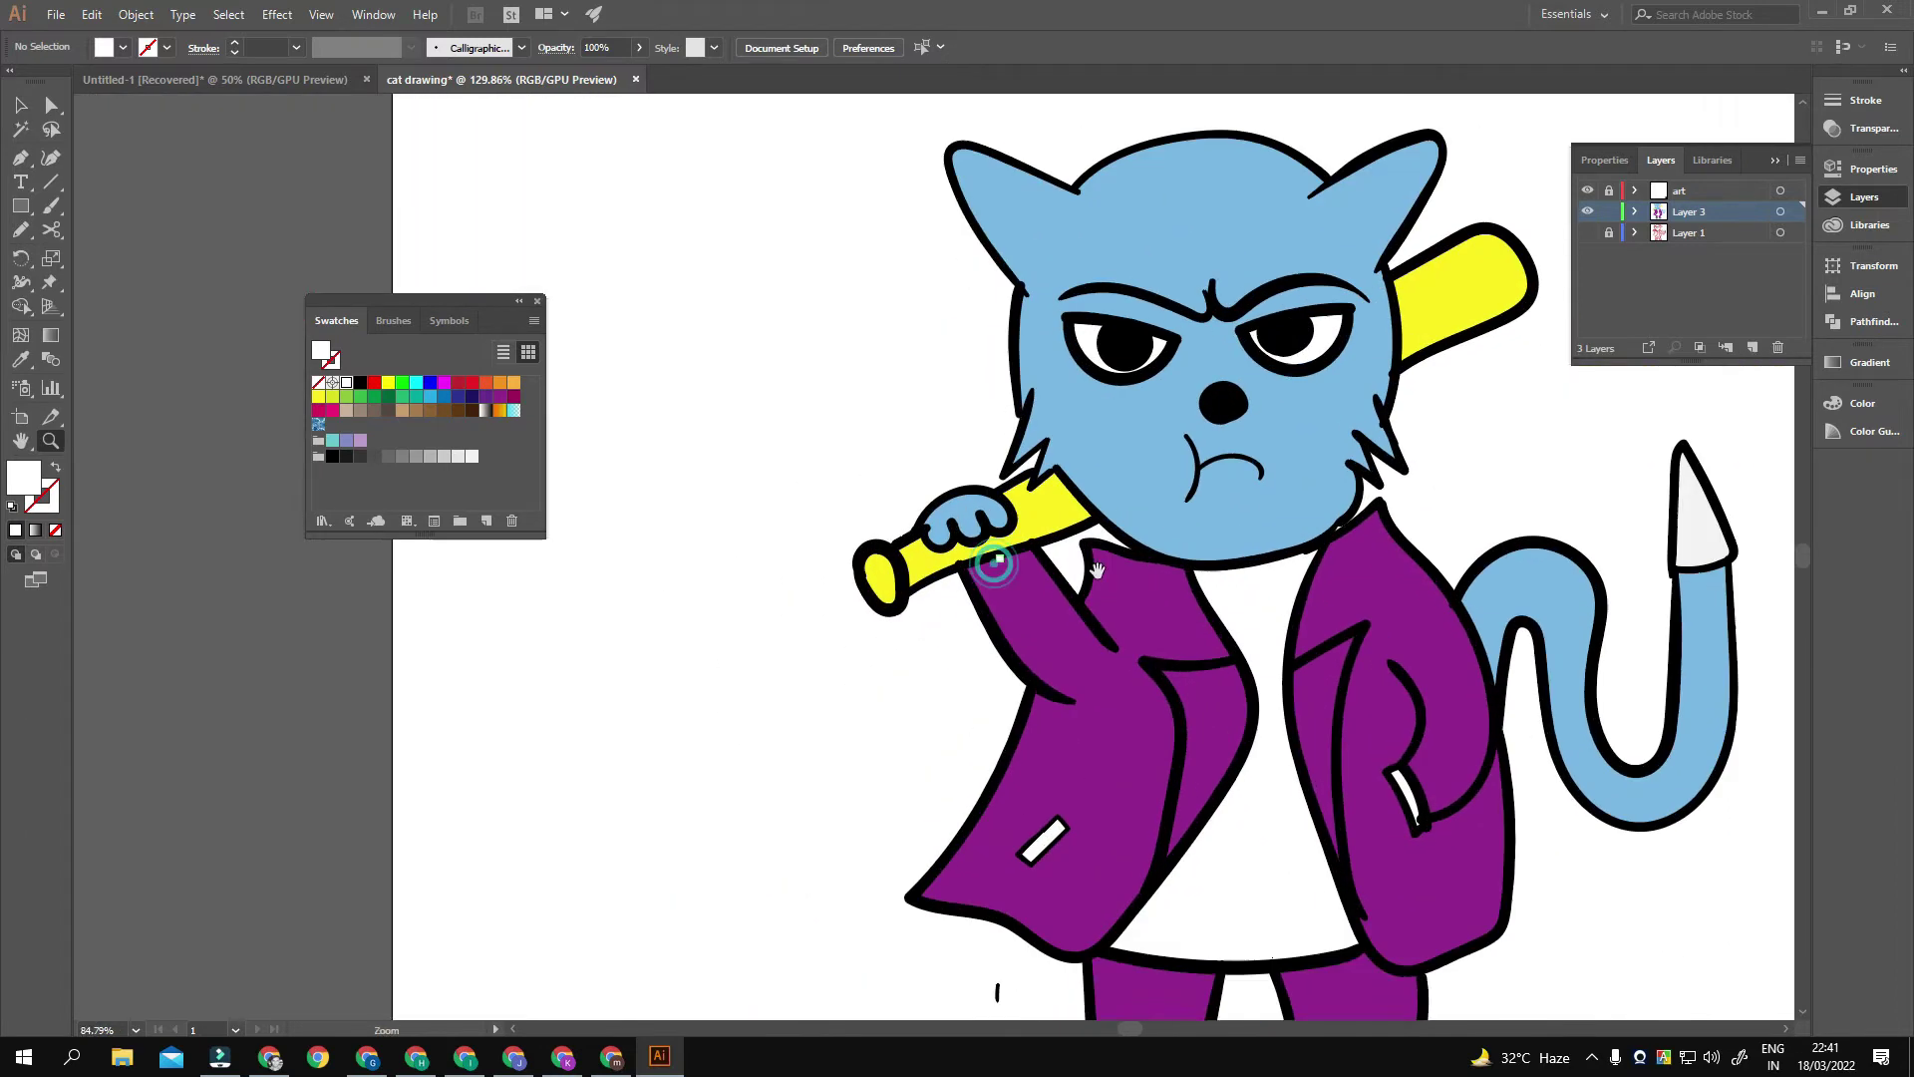
key(v)
click(1281, 623)
key(ctrl+2)
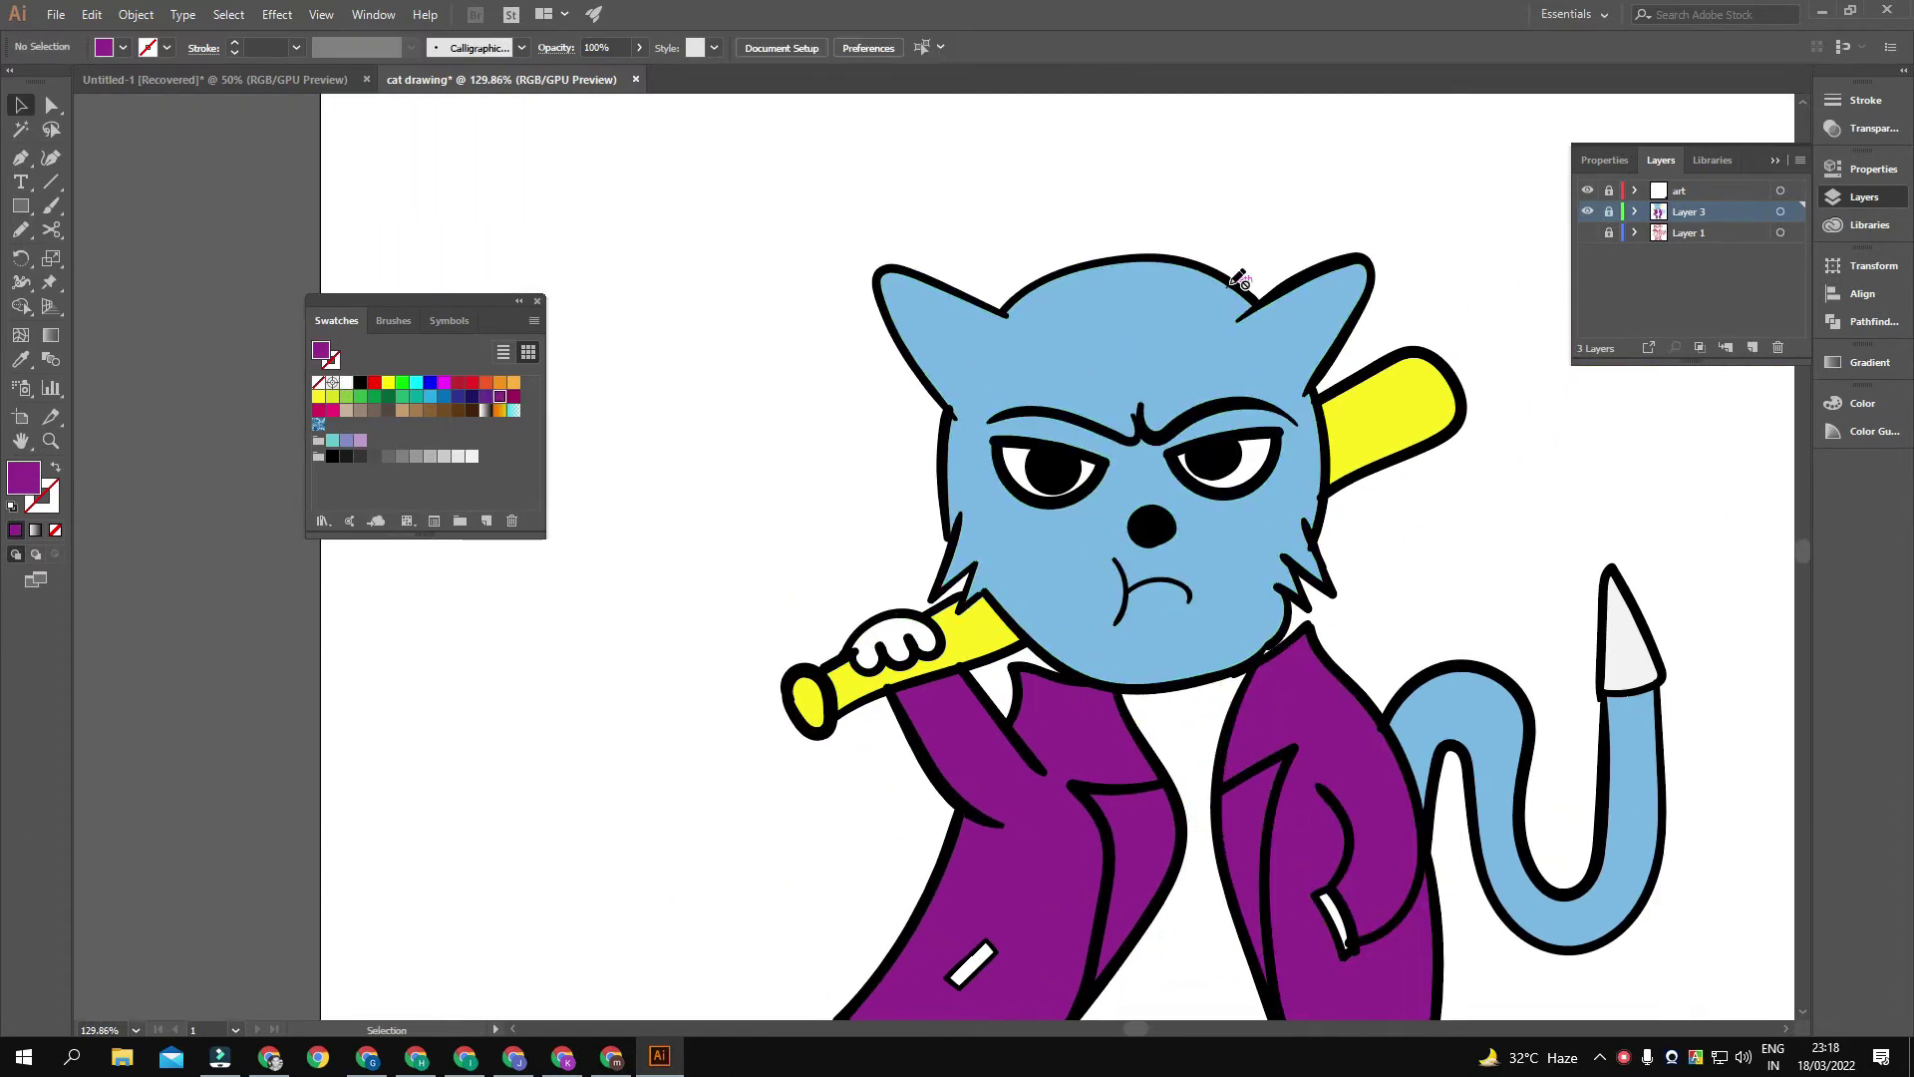
Step: Pencil a shadow down the face's left side and save its dark-blue fill as a new swatch
key(n)
scroll(861, 578, up, 3)
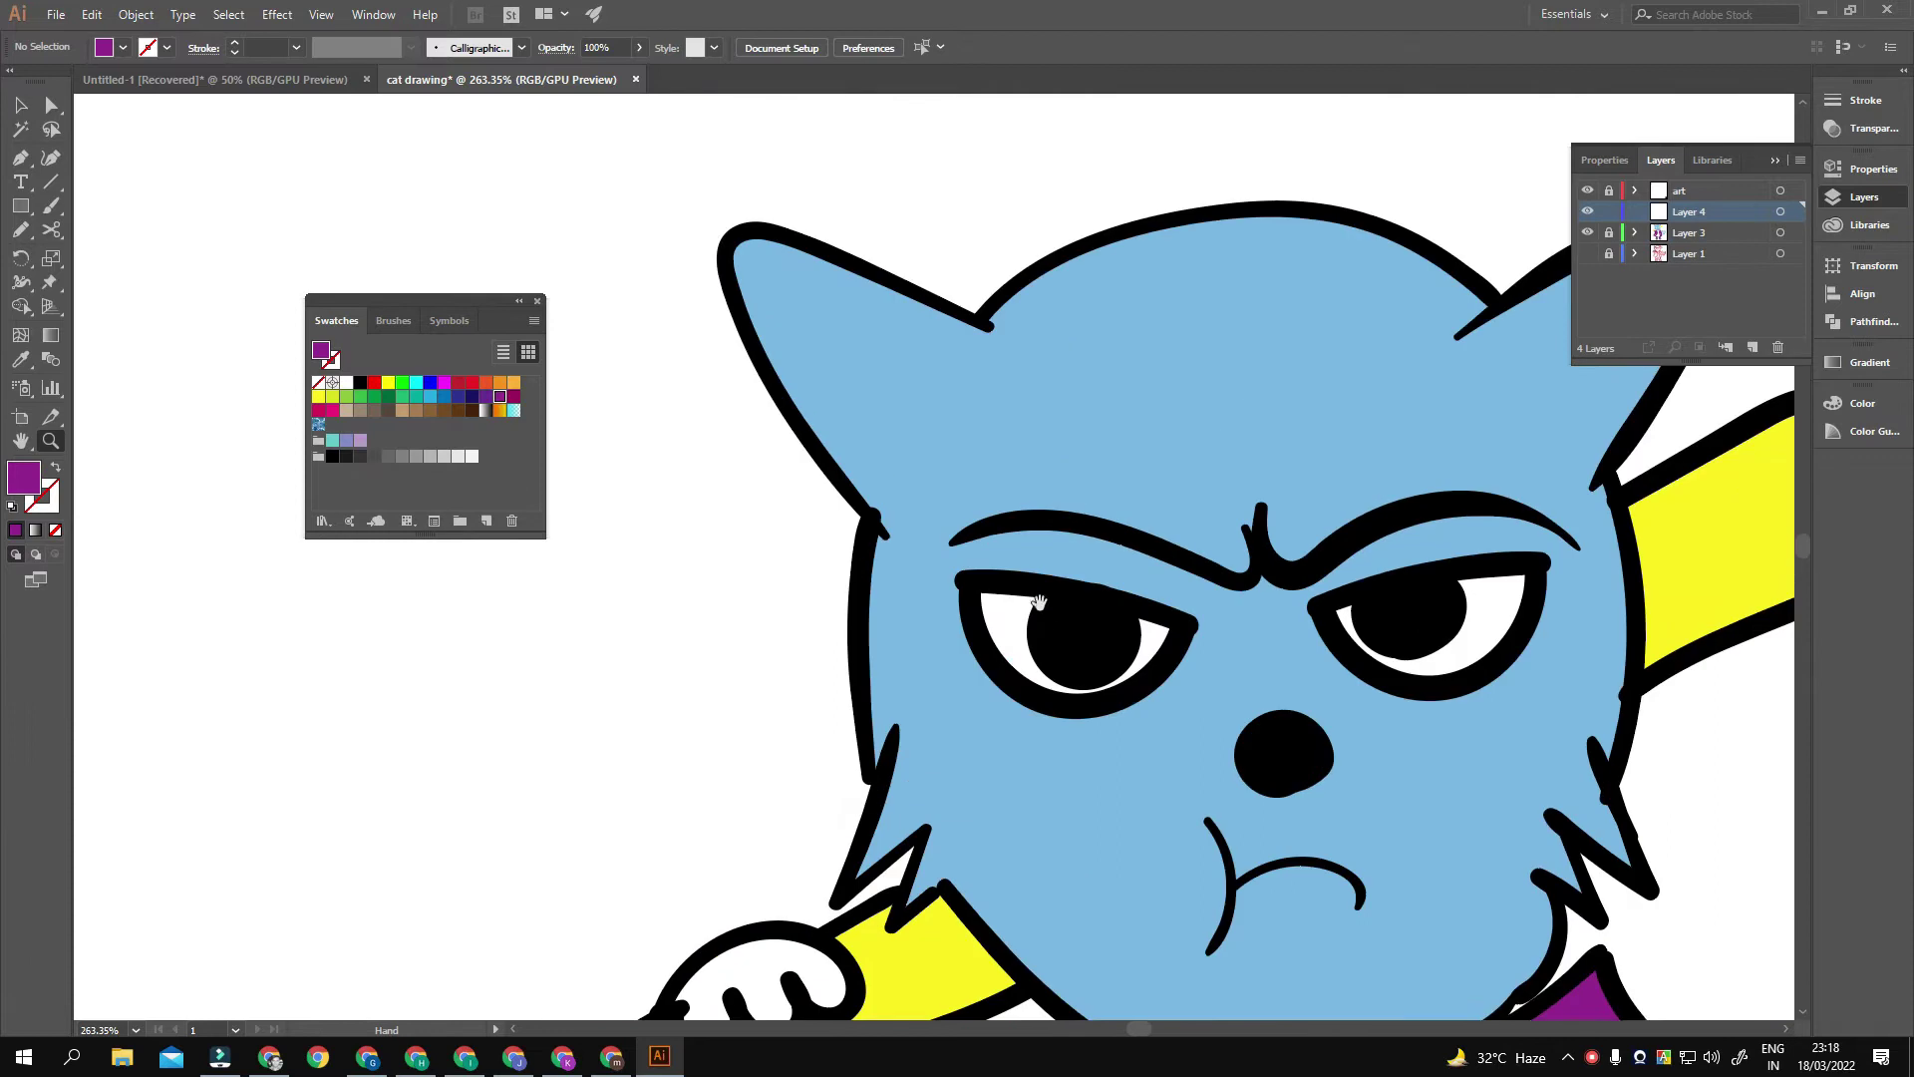
drag(862, 578, 821, 618)
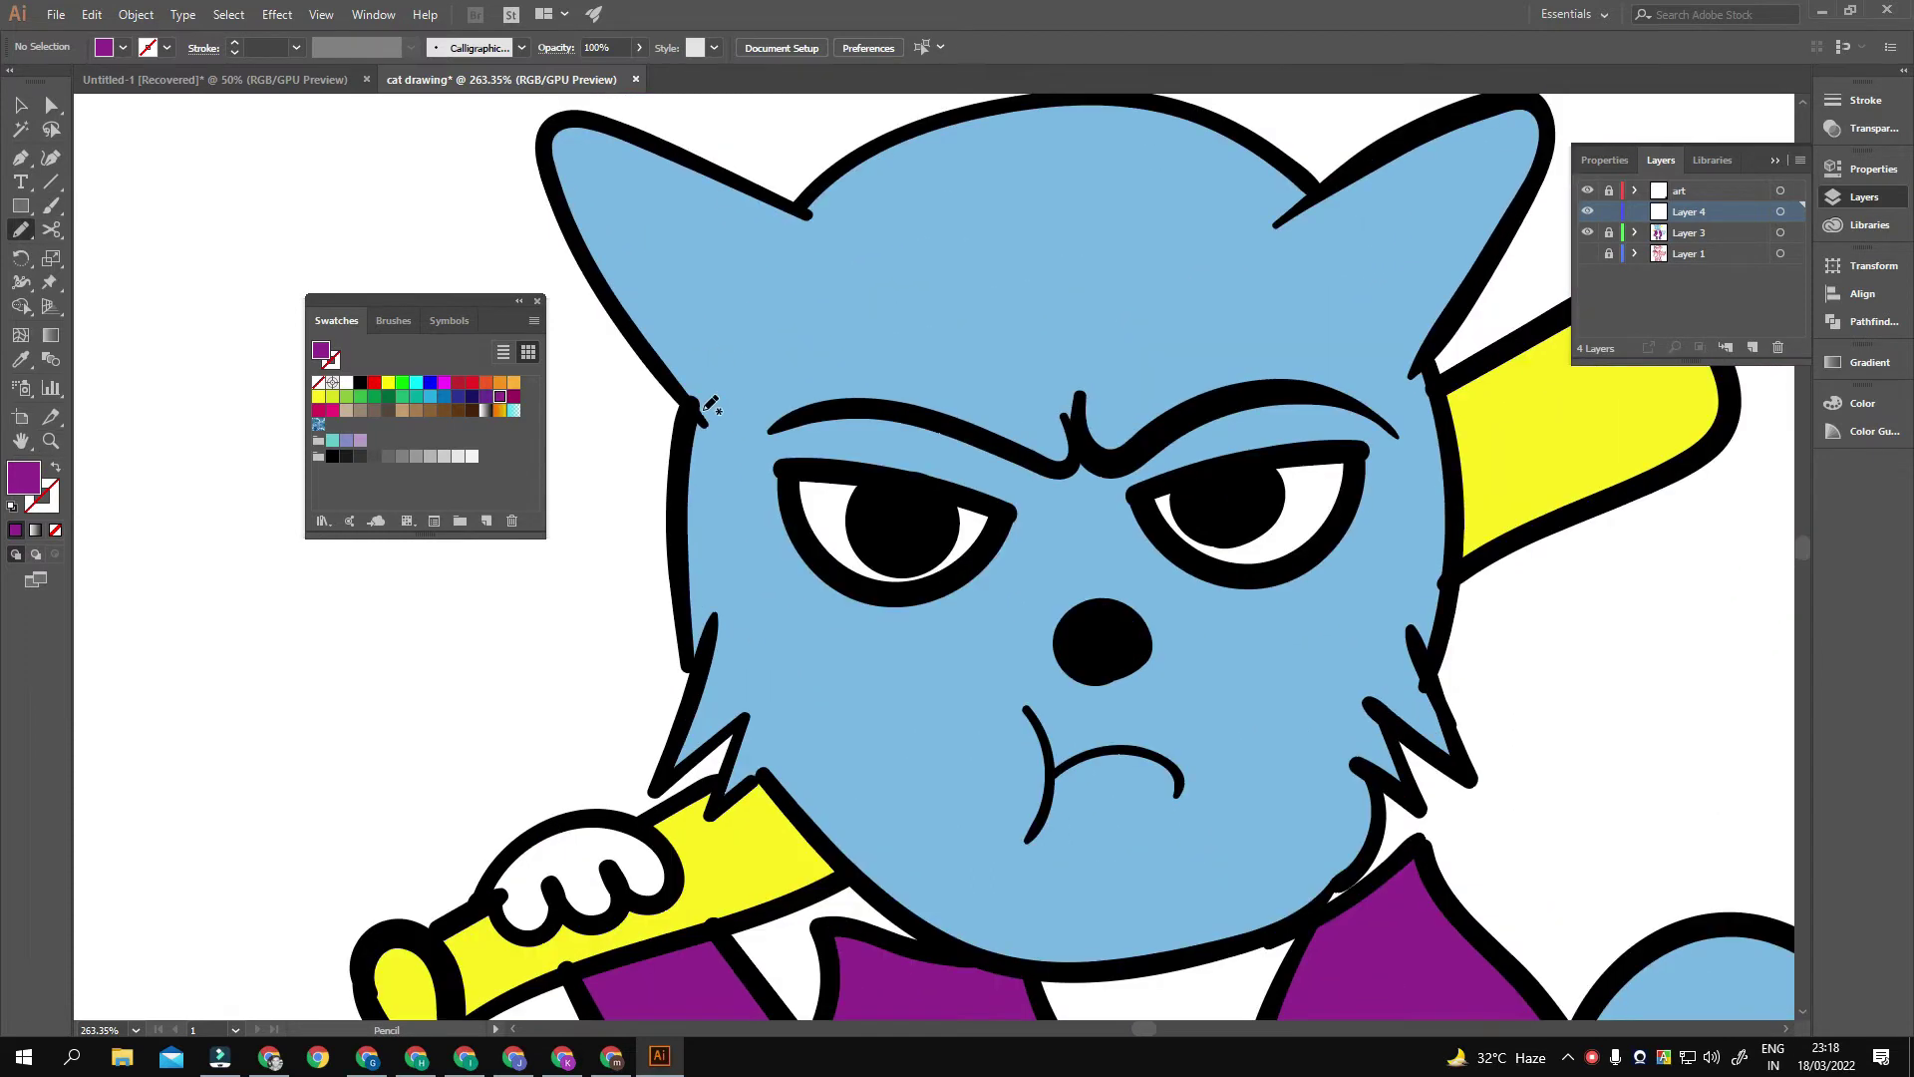
drag(703, 681, 700, 431)
double_click(24, 477)
key(Return)
click(486, 521)
click(954, 675)
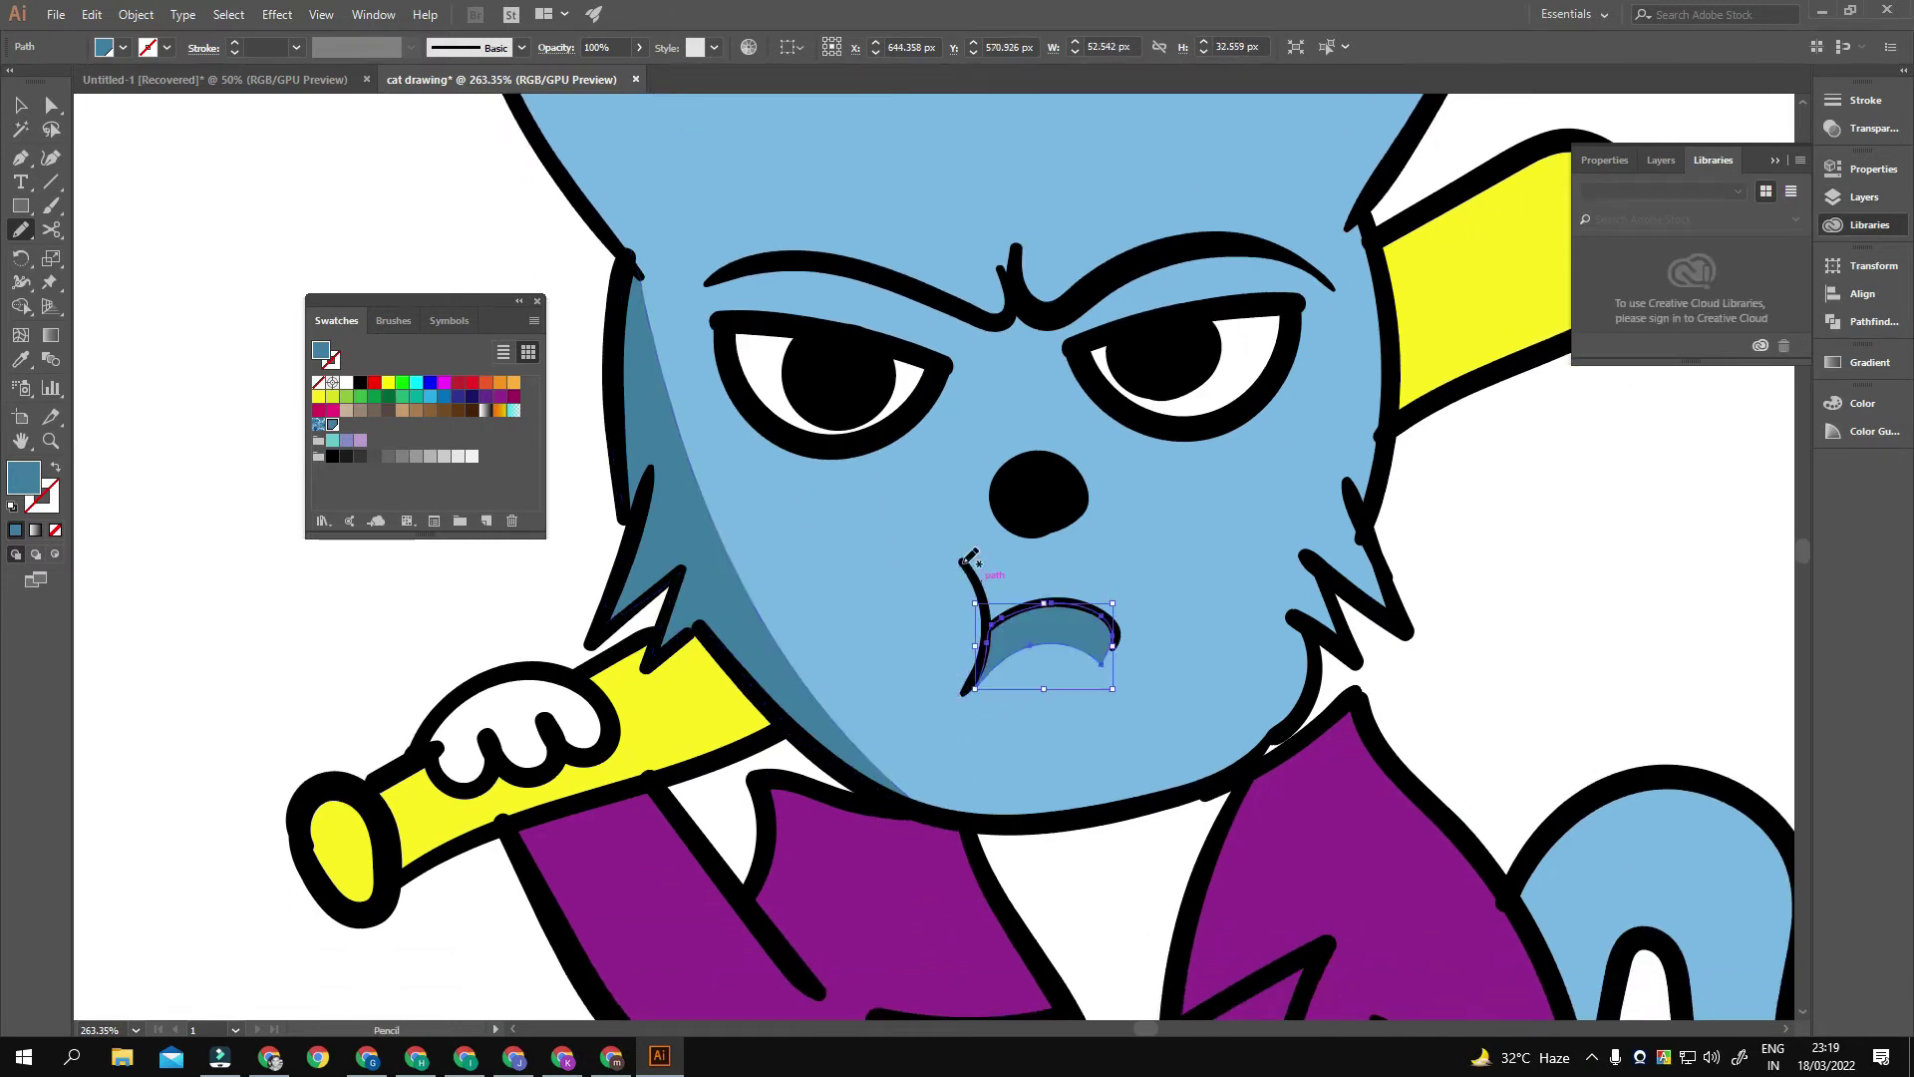
Step: Draw dark-blue shadow shapes beside the mouth, around the nose and beneath the lower lip
drag(987, 572, 1063, 512)
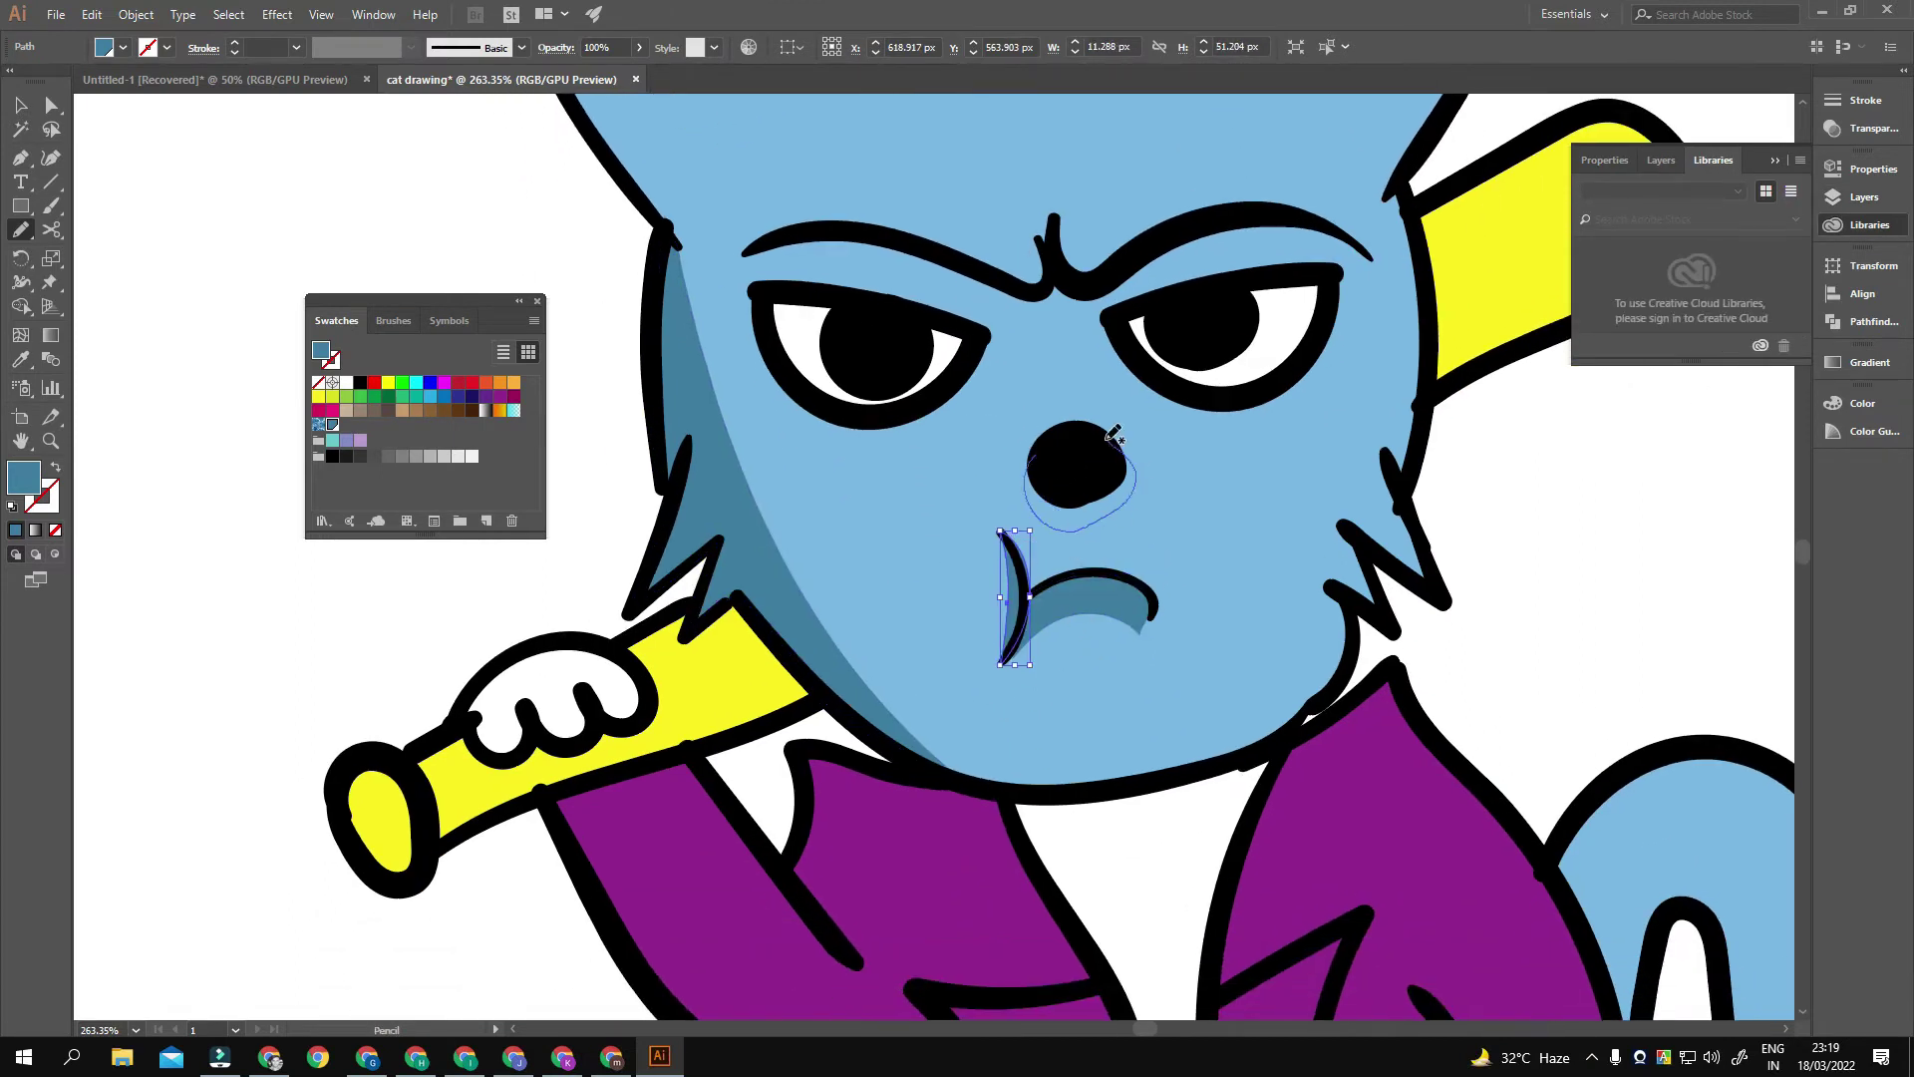
drag(1120, 438, 1032, 461)
drag(1037, 635, 952, 600)
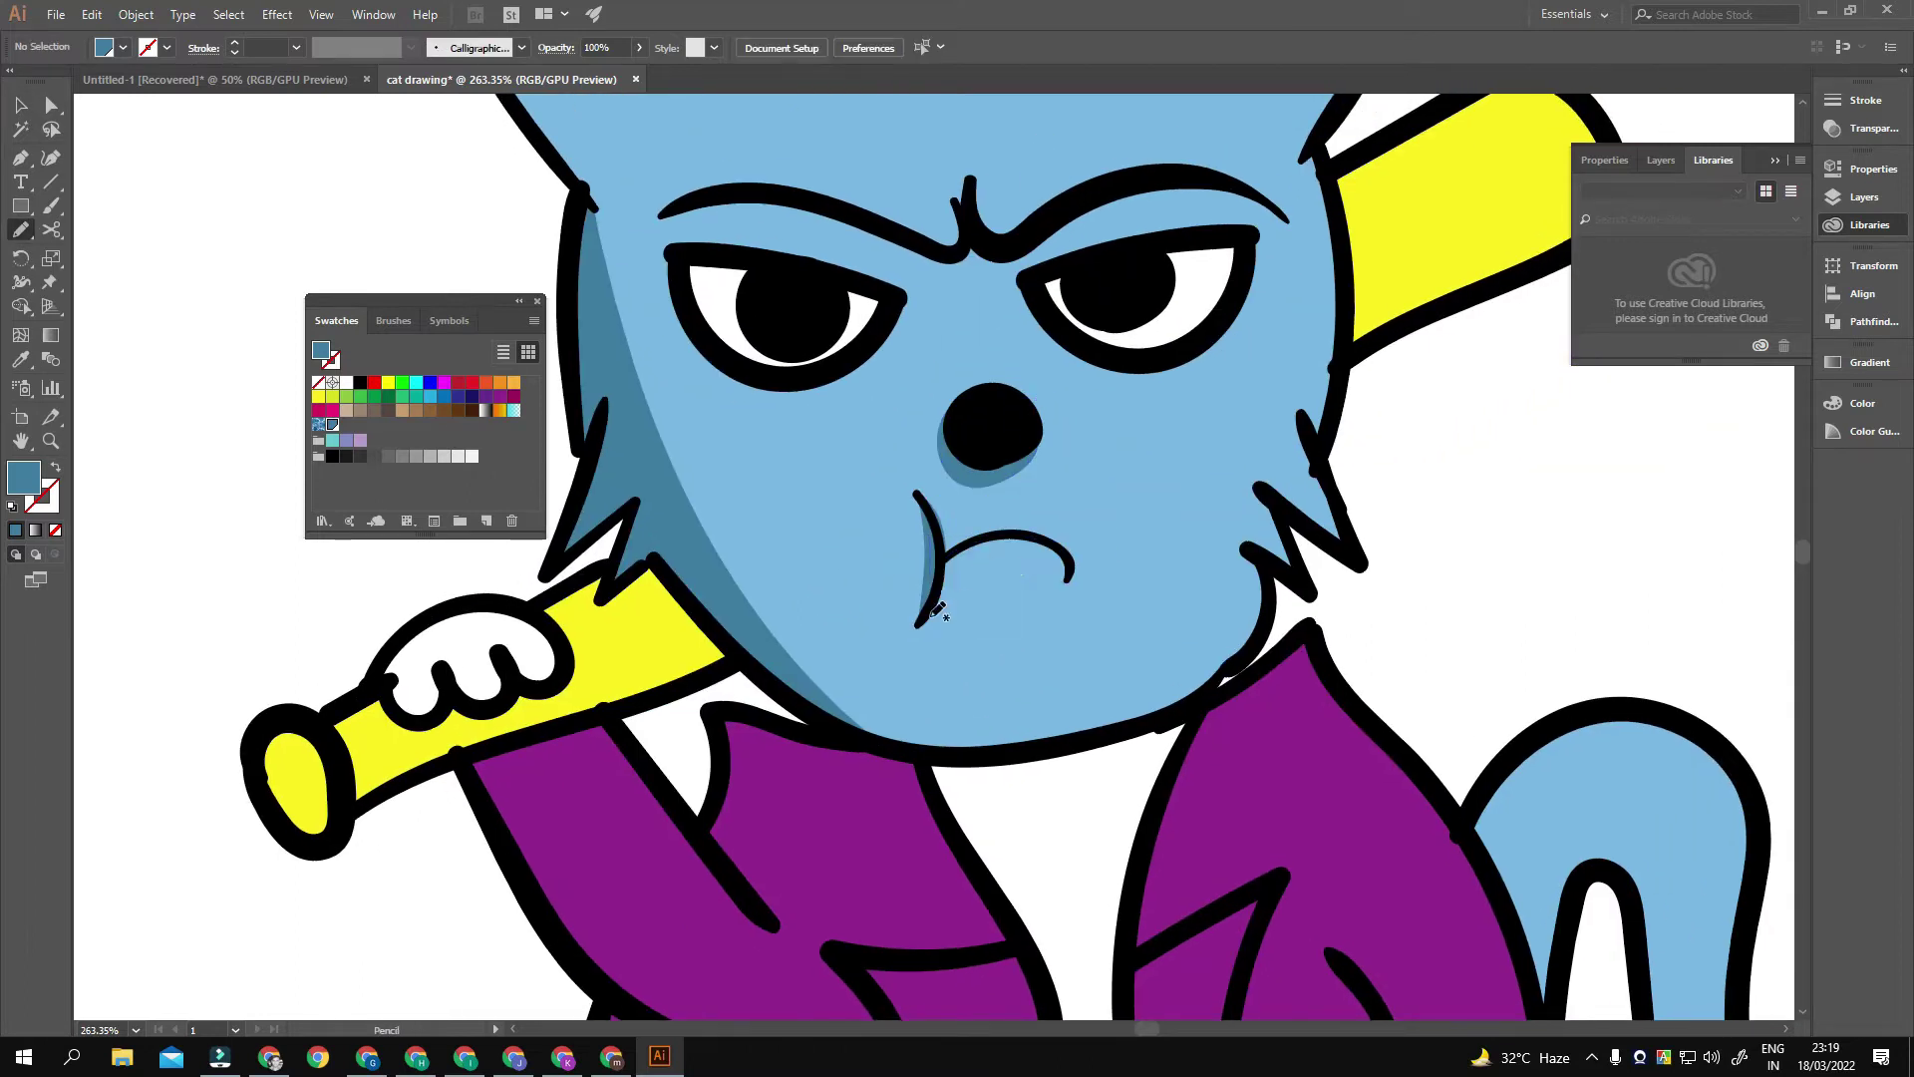
drag(1020, 528, 932, 606)
mouse_move(1084, 635)
mouse_down()
mouse_move(1111, 637)
mouse_move(997, 634)
mouse_up()
drag(1166, 646, 1175, 756)
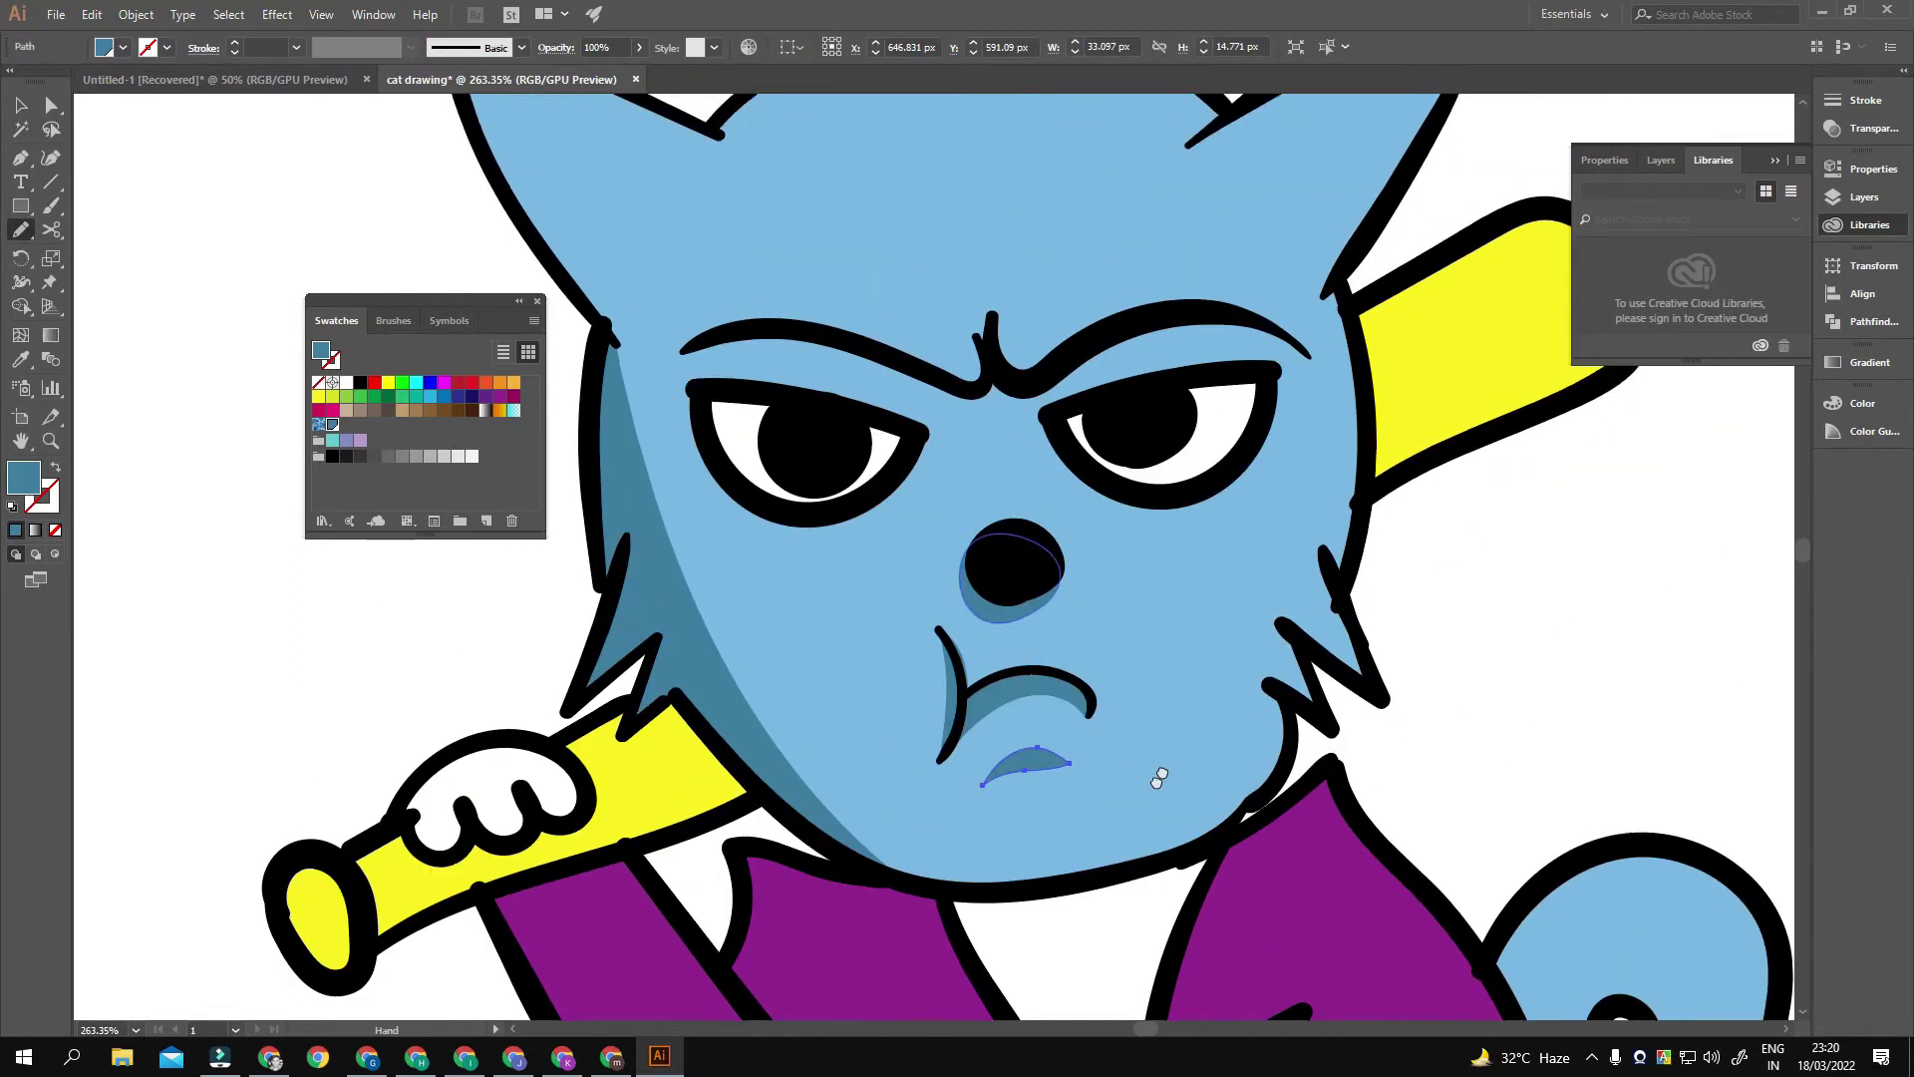
Step: Shade the tail's upper curve and inner right side with dark-blue shadows
drag(1565, 987, 1062, 714)
drag(1061, 714, 1263, 740)
drag(1049, 686, 1047, 700)
drag(1459, 913, 1214, 698)
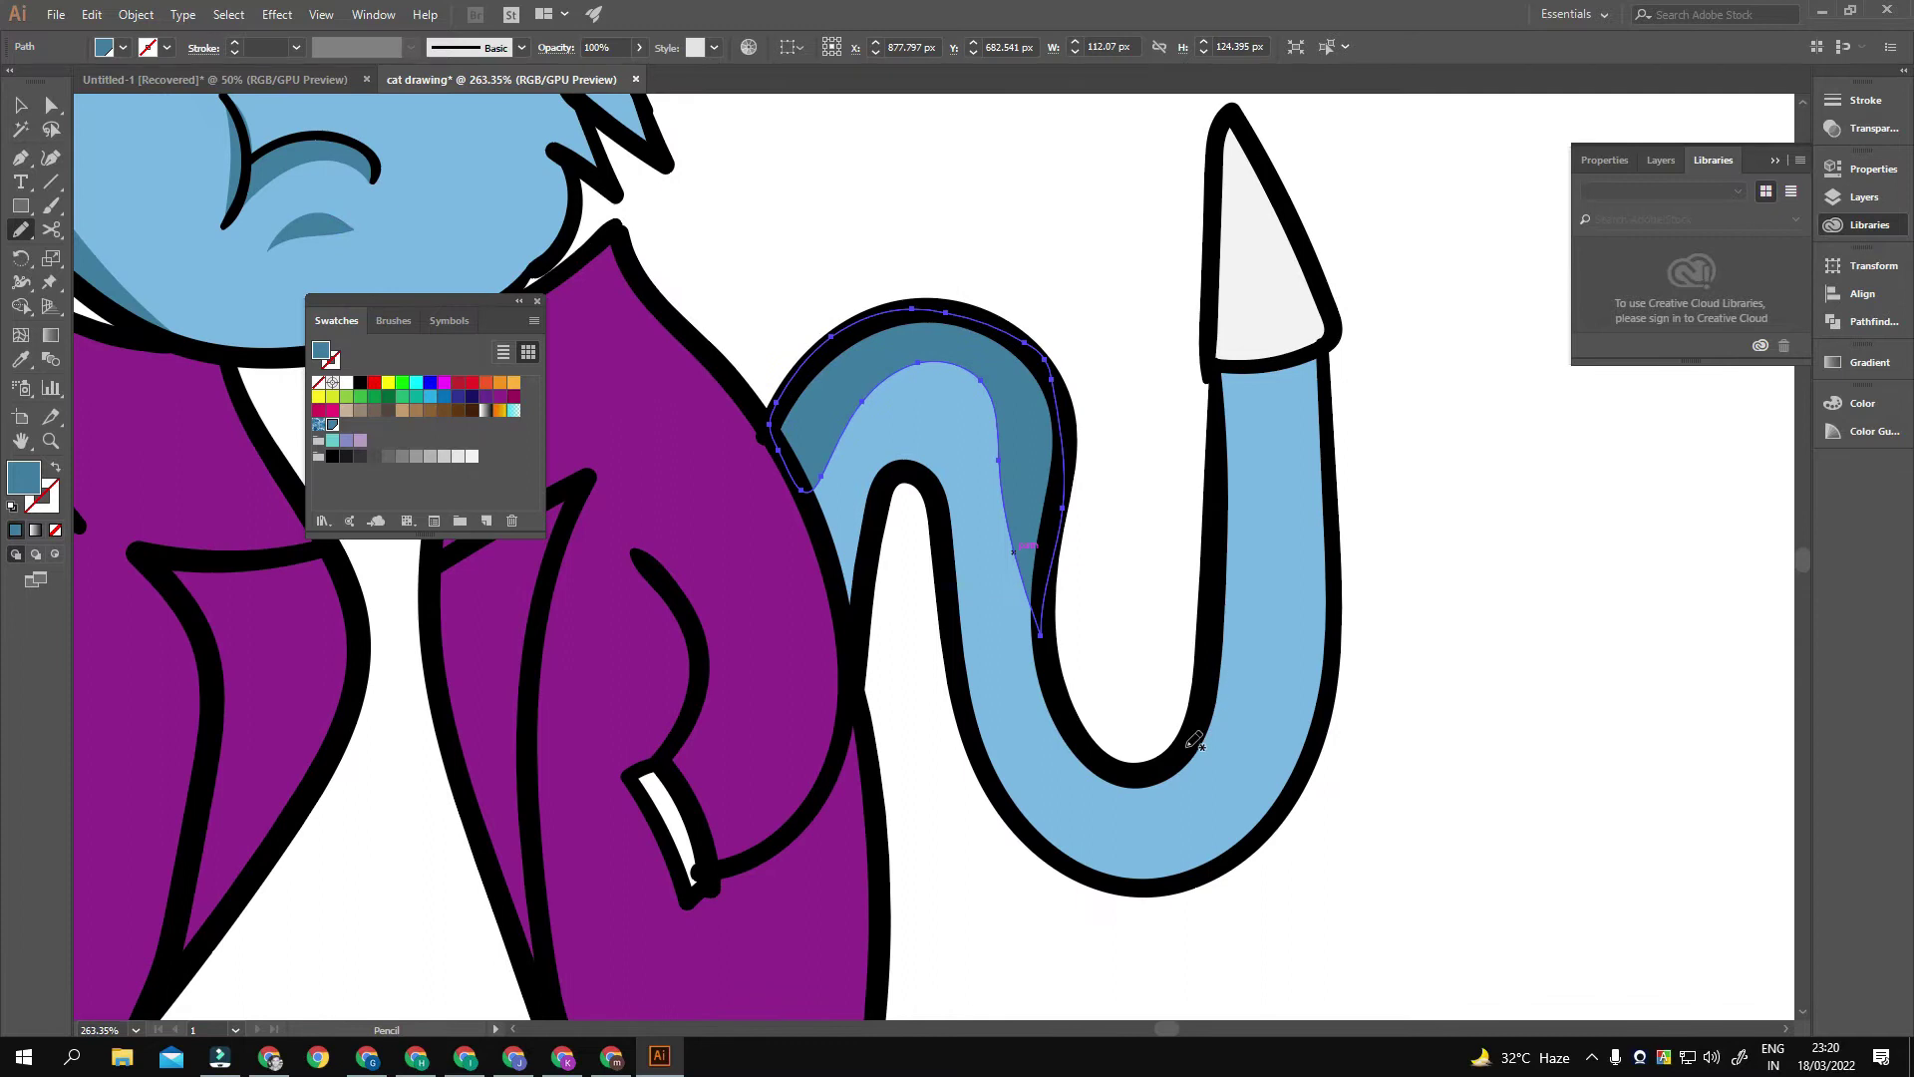
drag(1224, 379, 1110, 737)
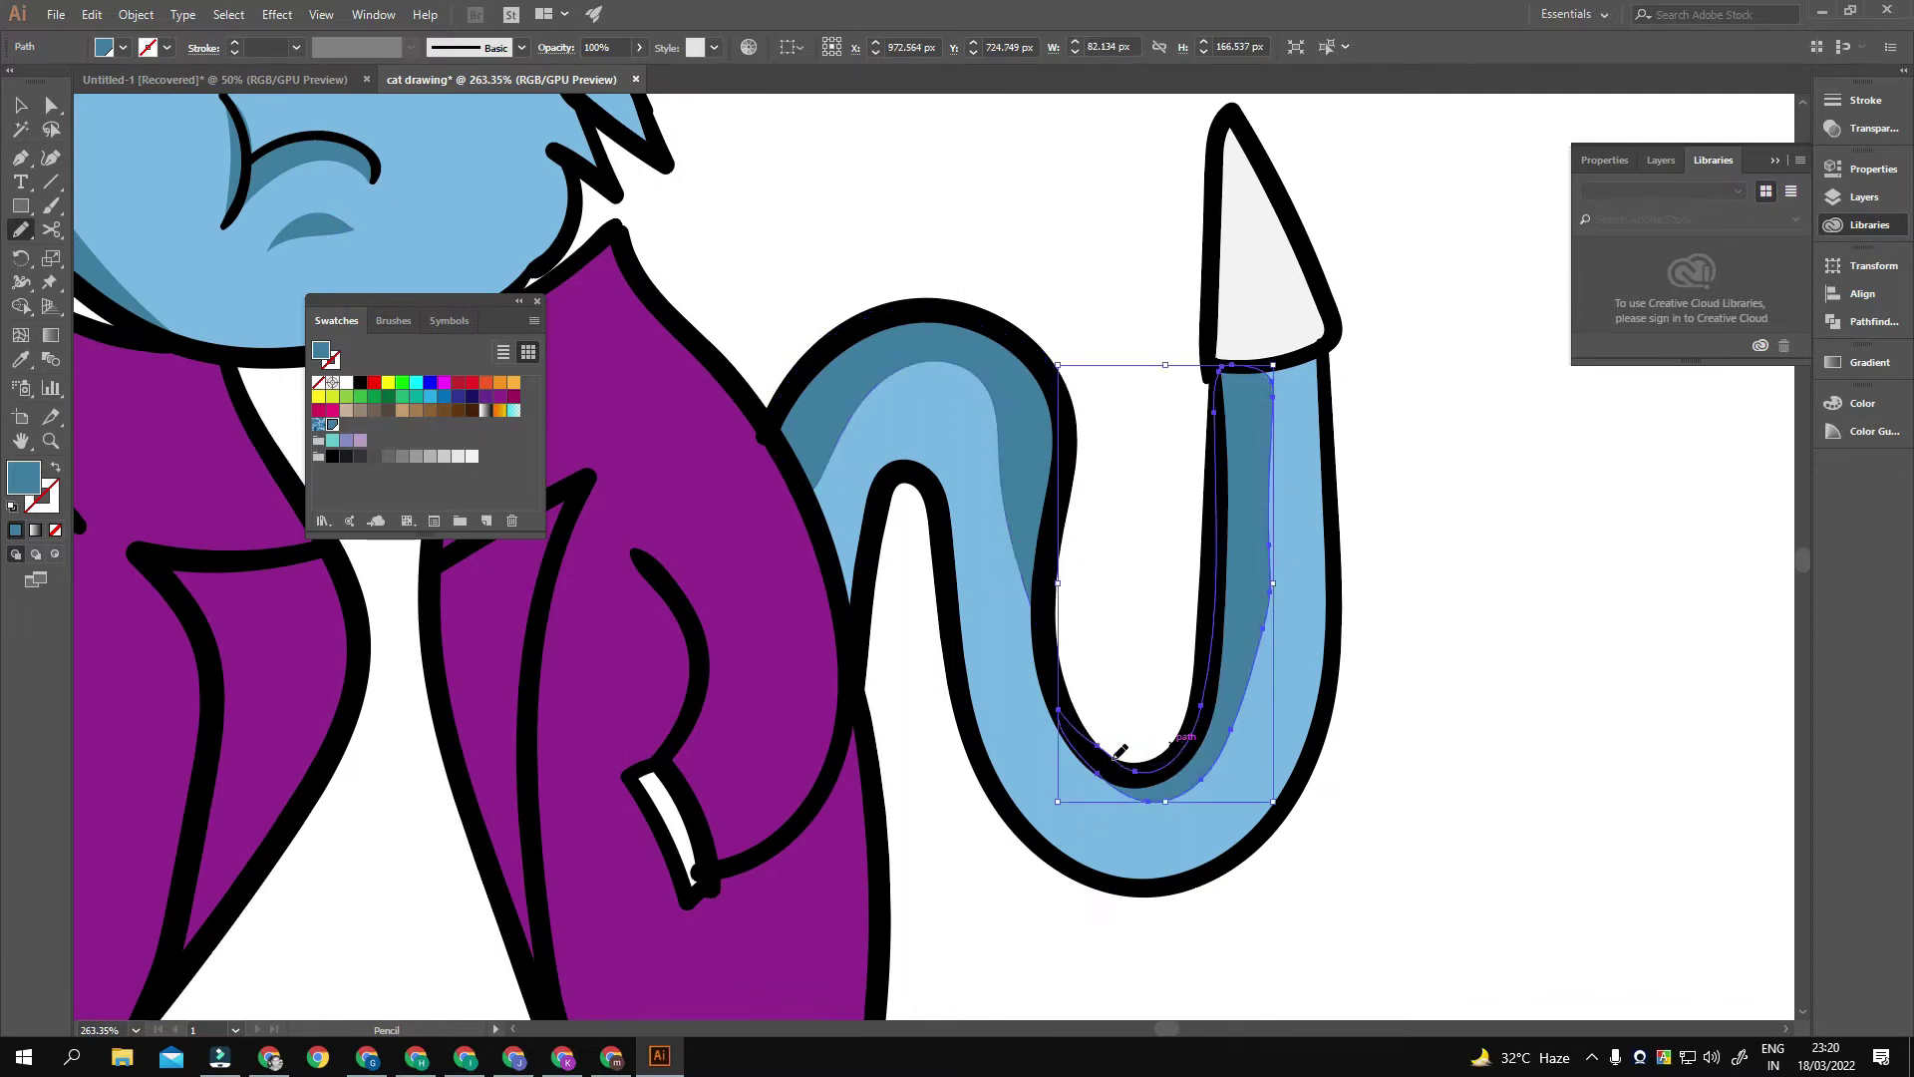
scroll(1121, 698, up, 10)
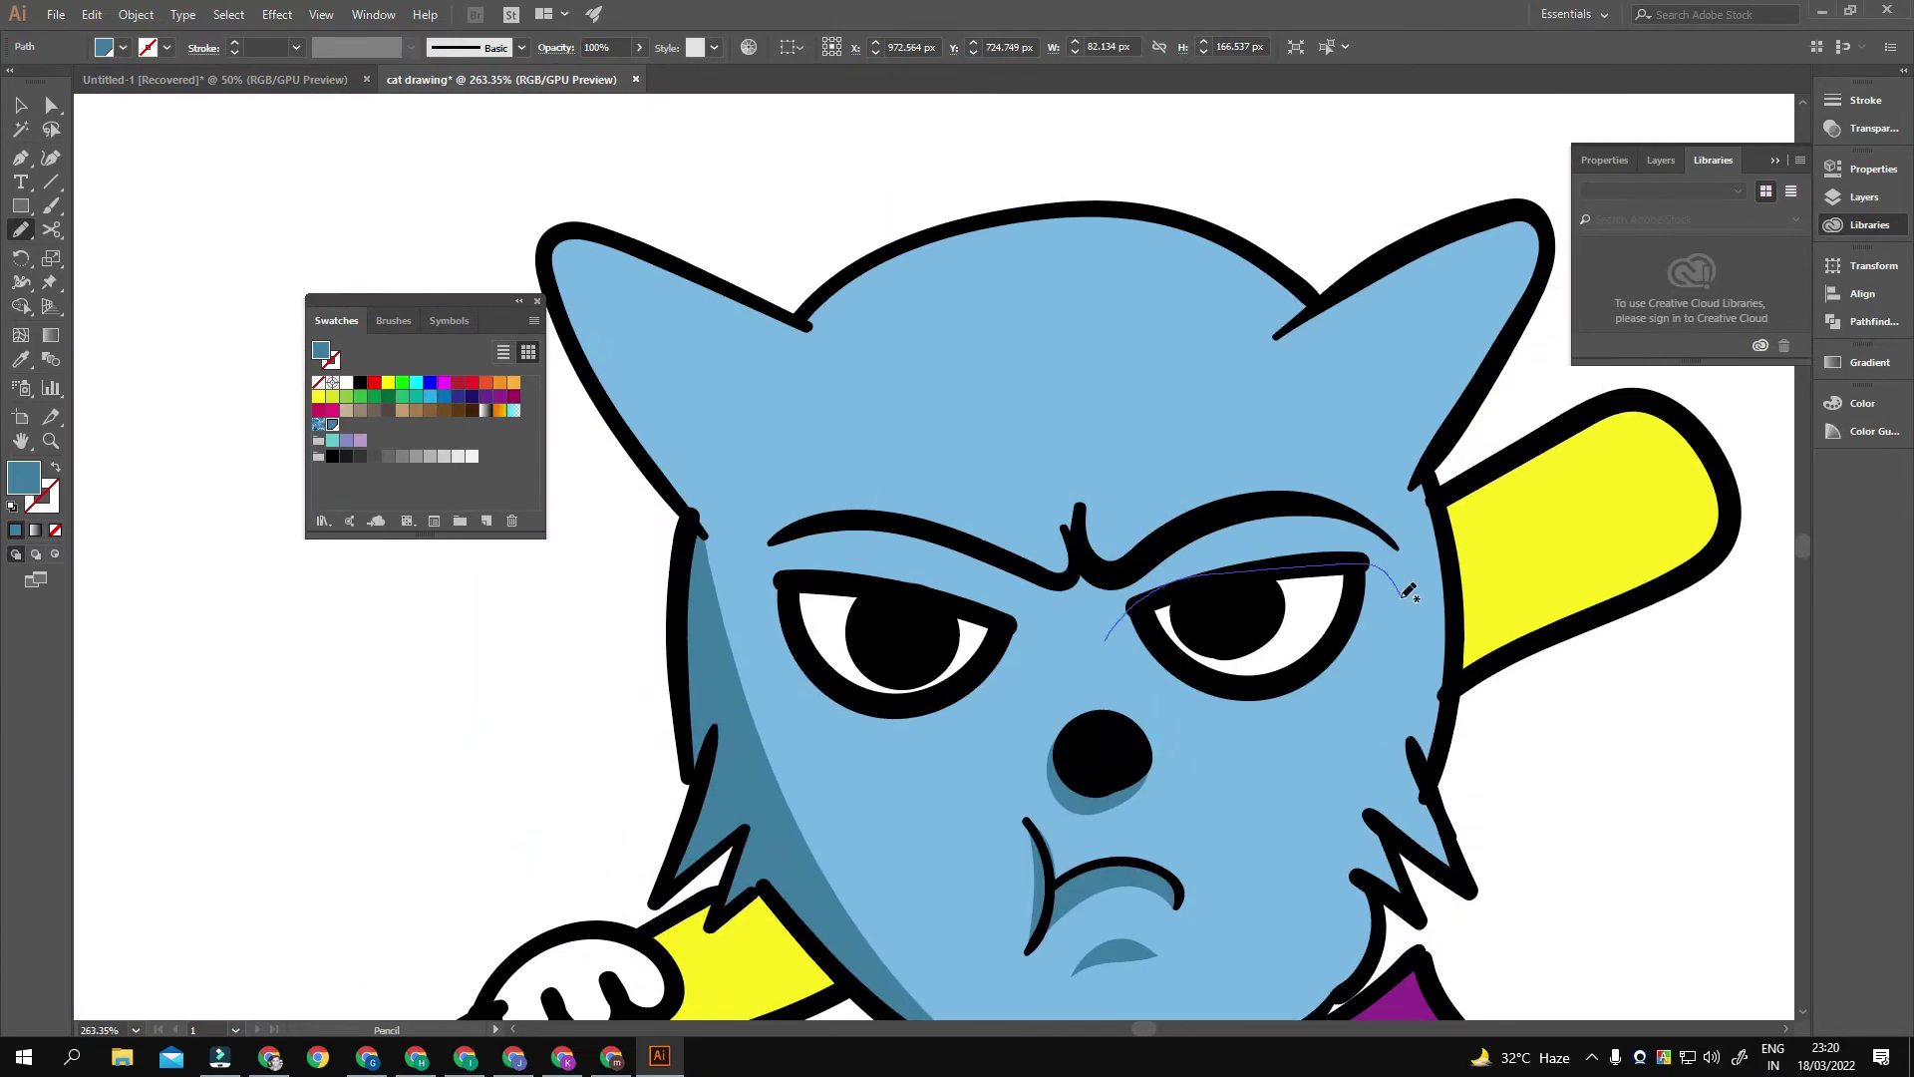
Step: Add dark-blue shadows under the eyebrows and beneath both eyes
mouse_move(927, 550)
mouse_down()
mouse_move(1084, 673)
mouse_move(1073, 625)
mouse_up()
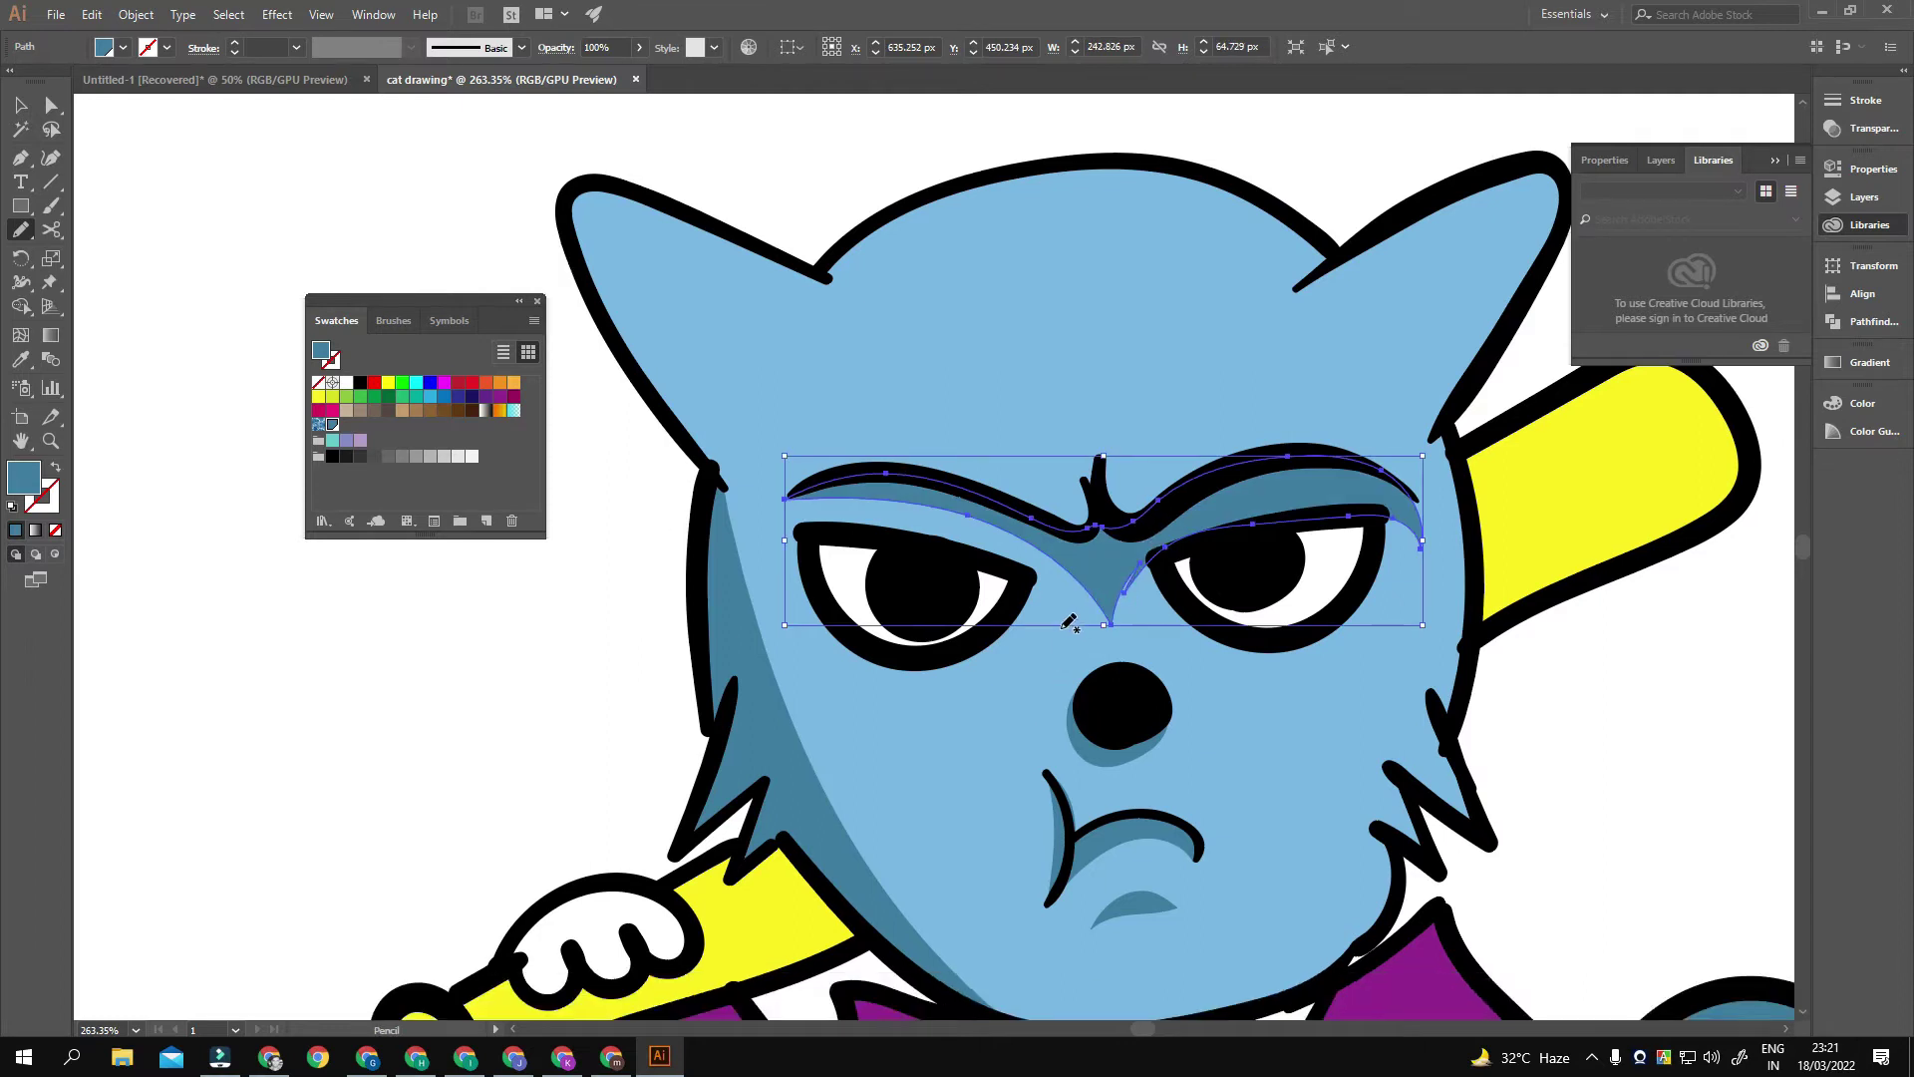
drag(805, 544, 798, 546)
drag(1177, 544, 1182, 547)
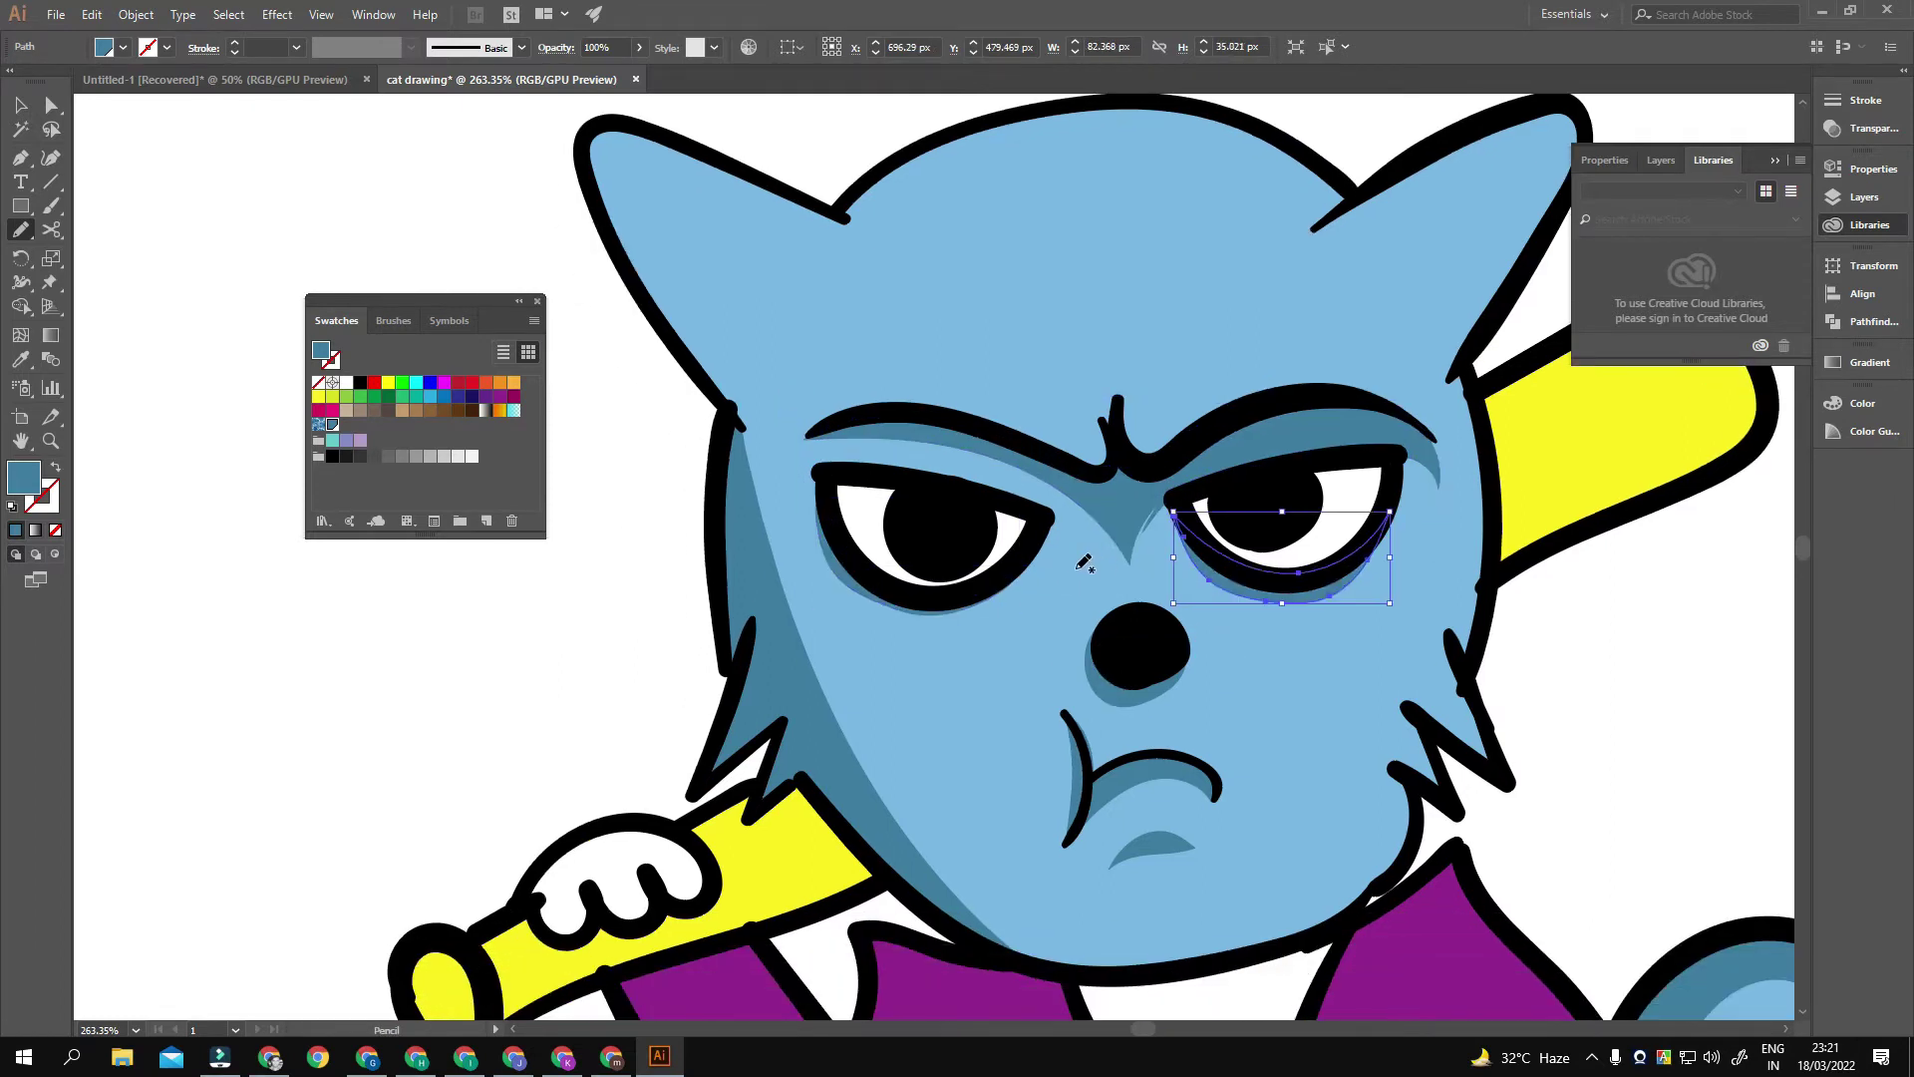
scroll(1097, 599, right, 3)
scroll(1007, 548, down, 8)
scroll(1007, 548, up, 10)
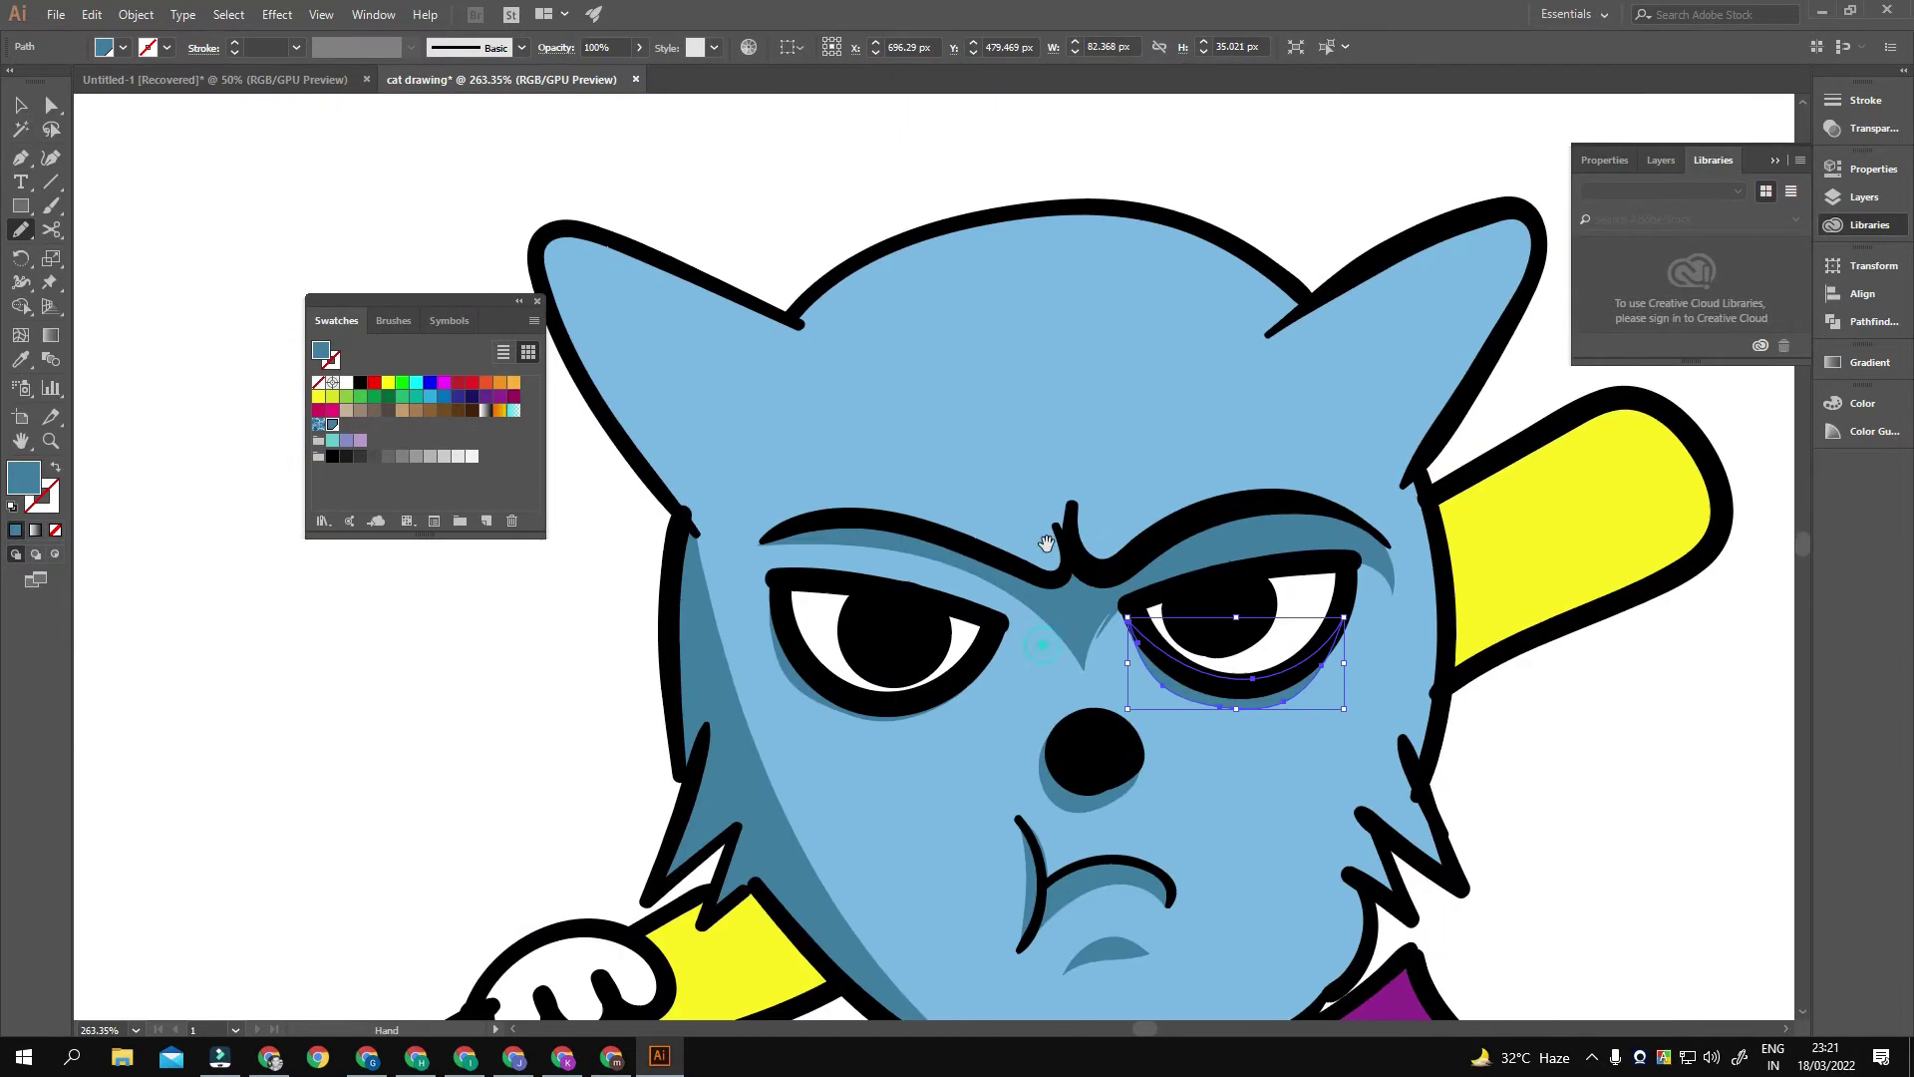
Step: Extend and reposition the ear detail strokes, then draw shadows inside both ears
key(b)
click(1661, 160)
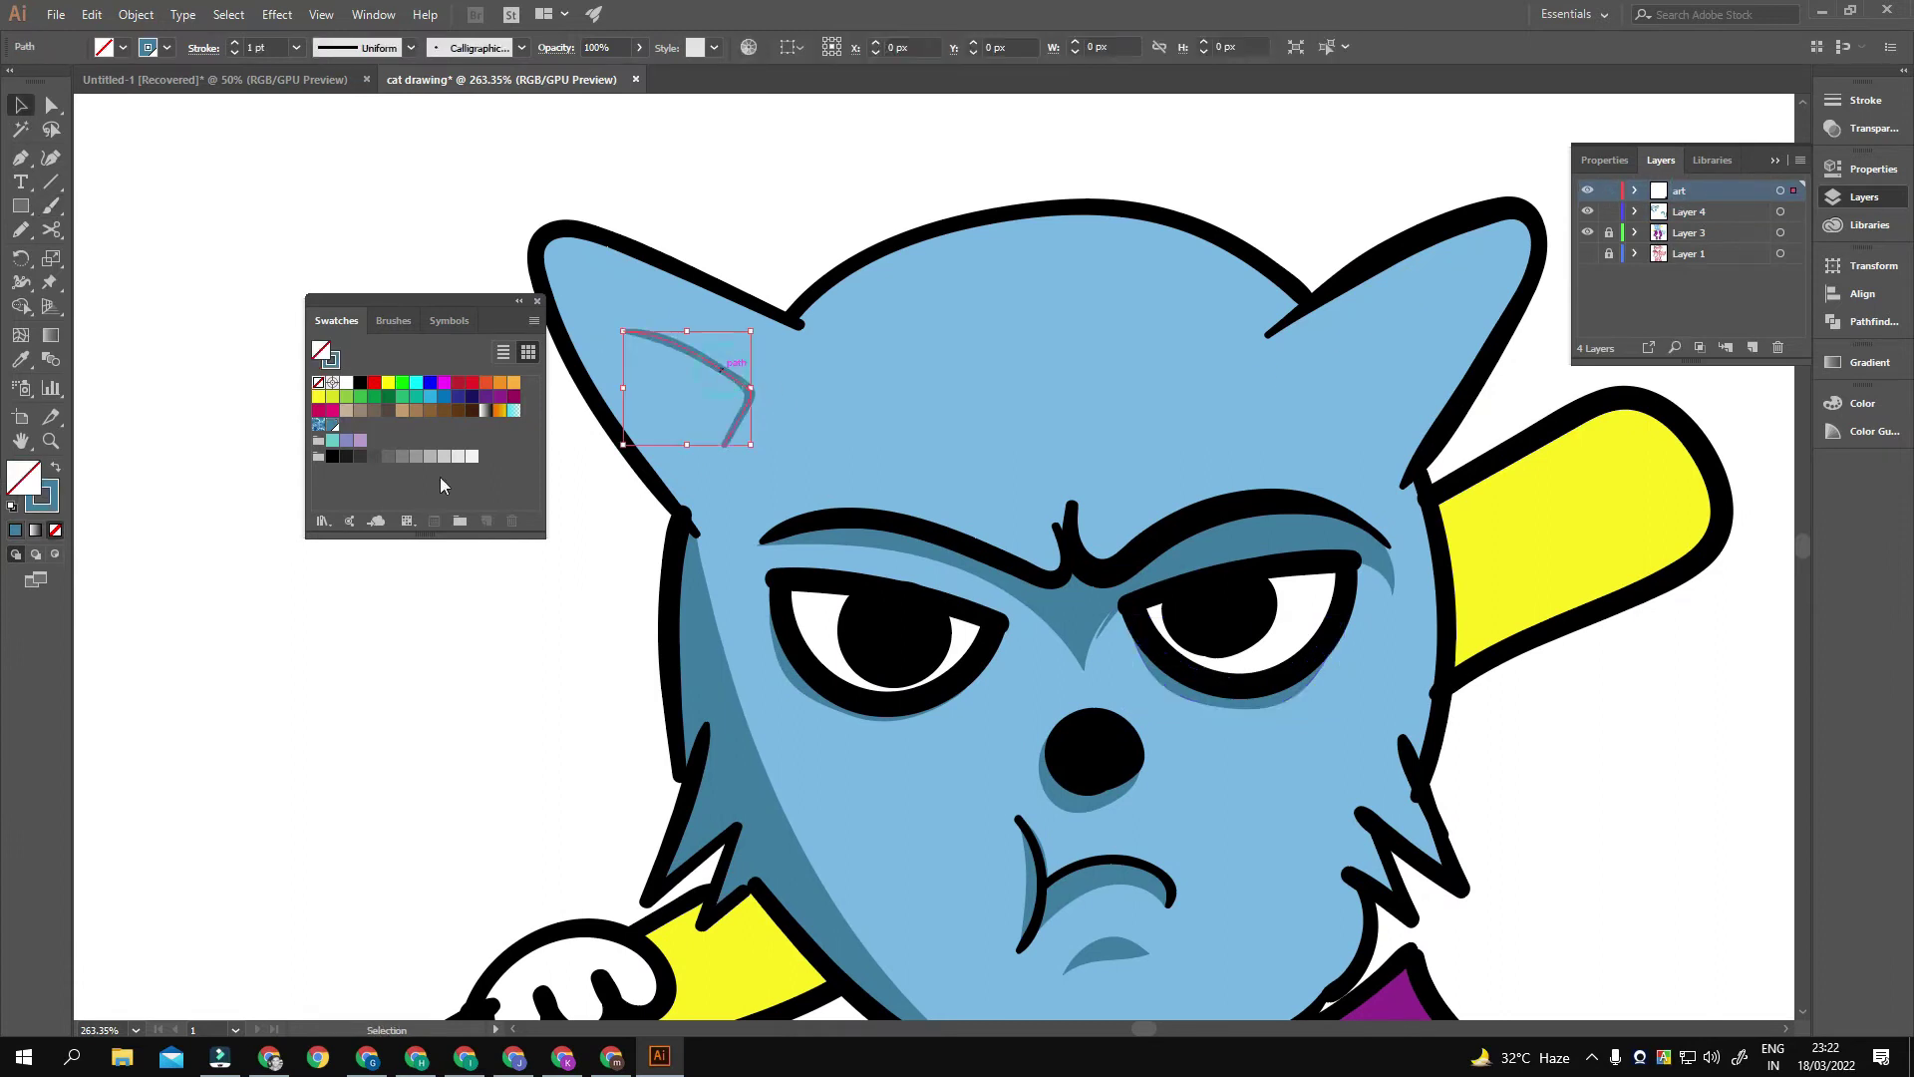
key(b)
scroll(1230, 398, up, 1)
drag(1293, 375, 1405, 324)
scroll(1316, 439, left, 3)
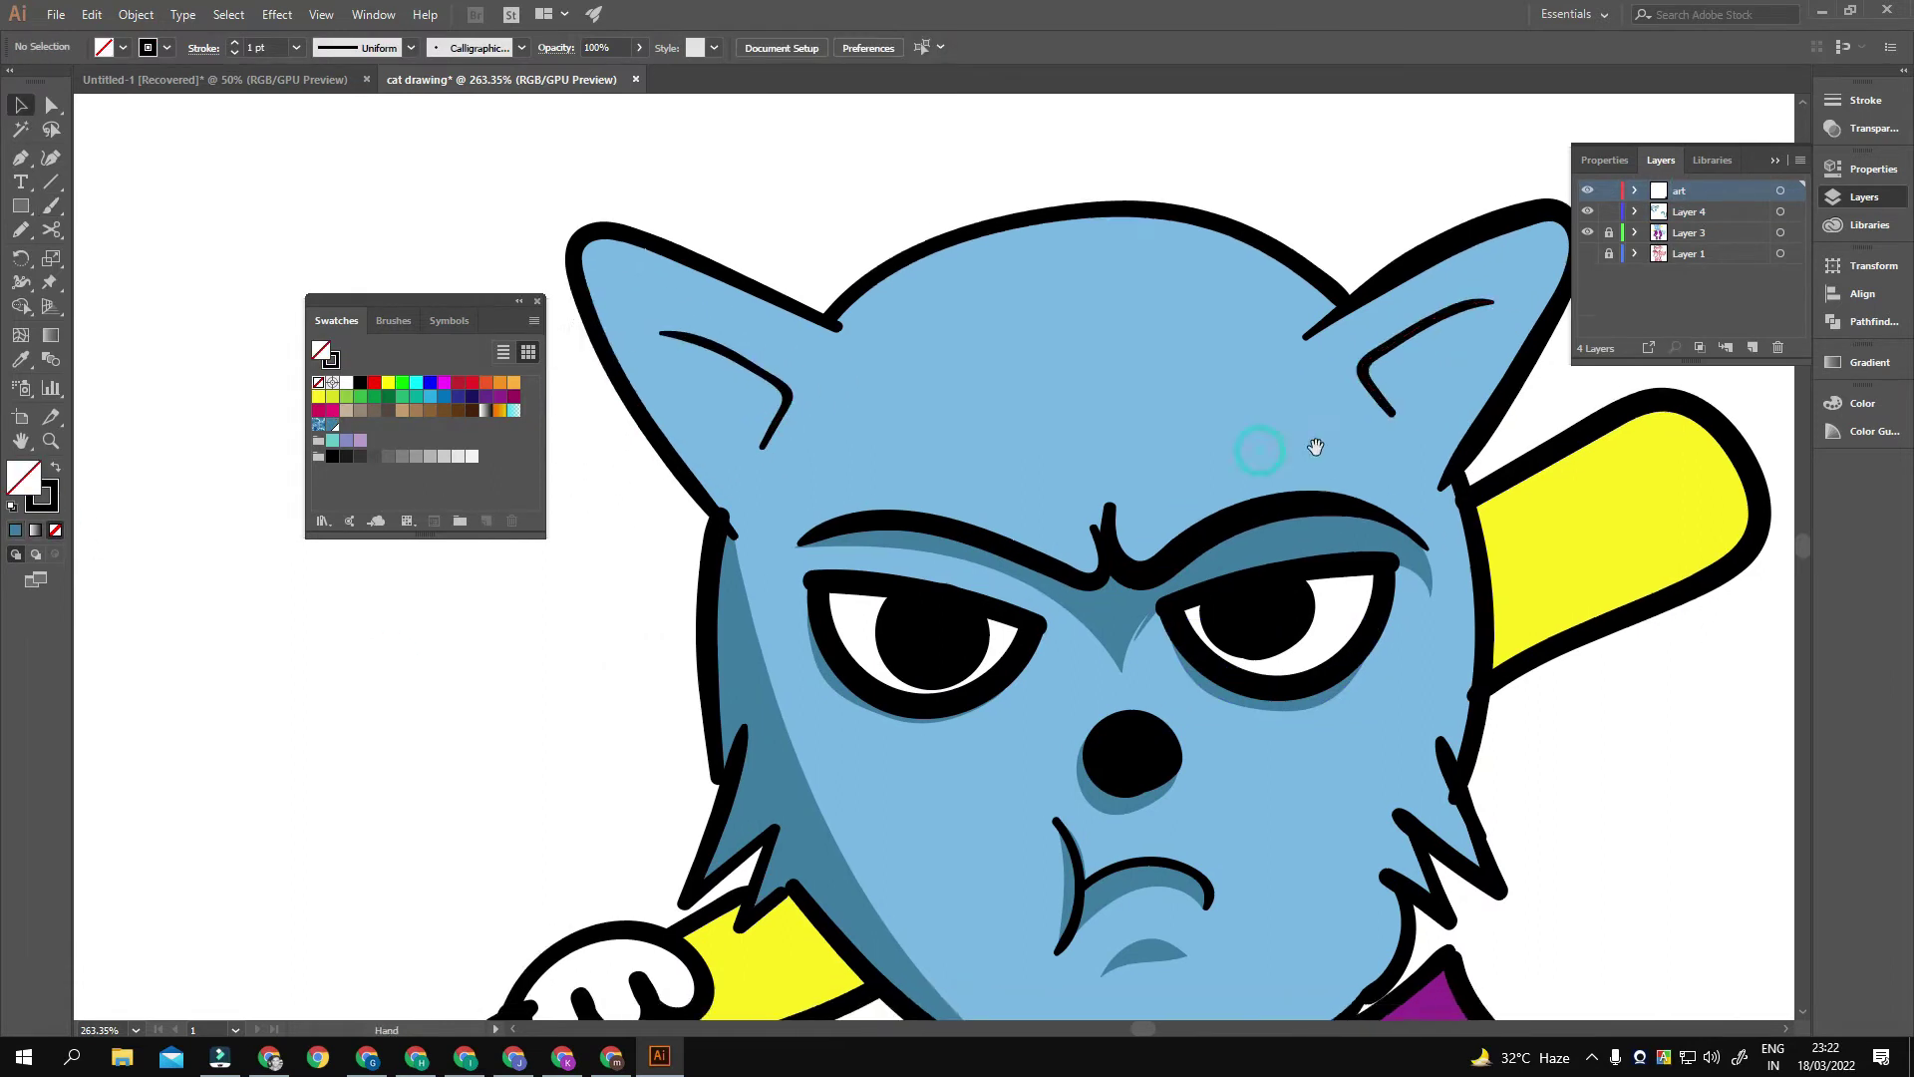
key(v)
drag(1385, 413, 1388, 409)
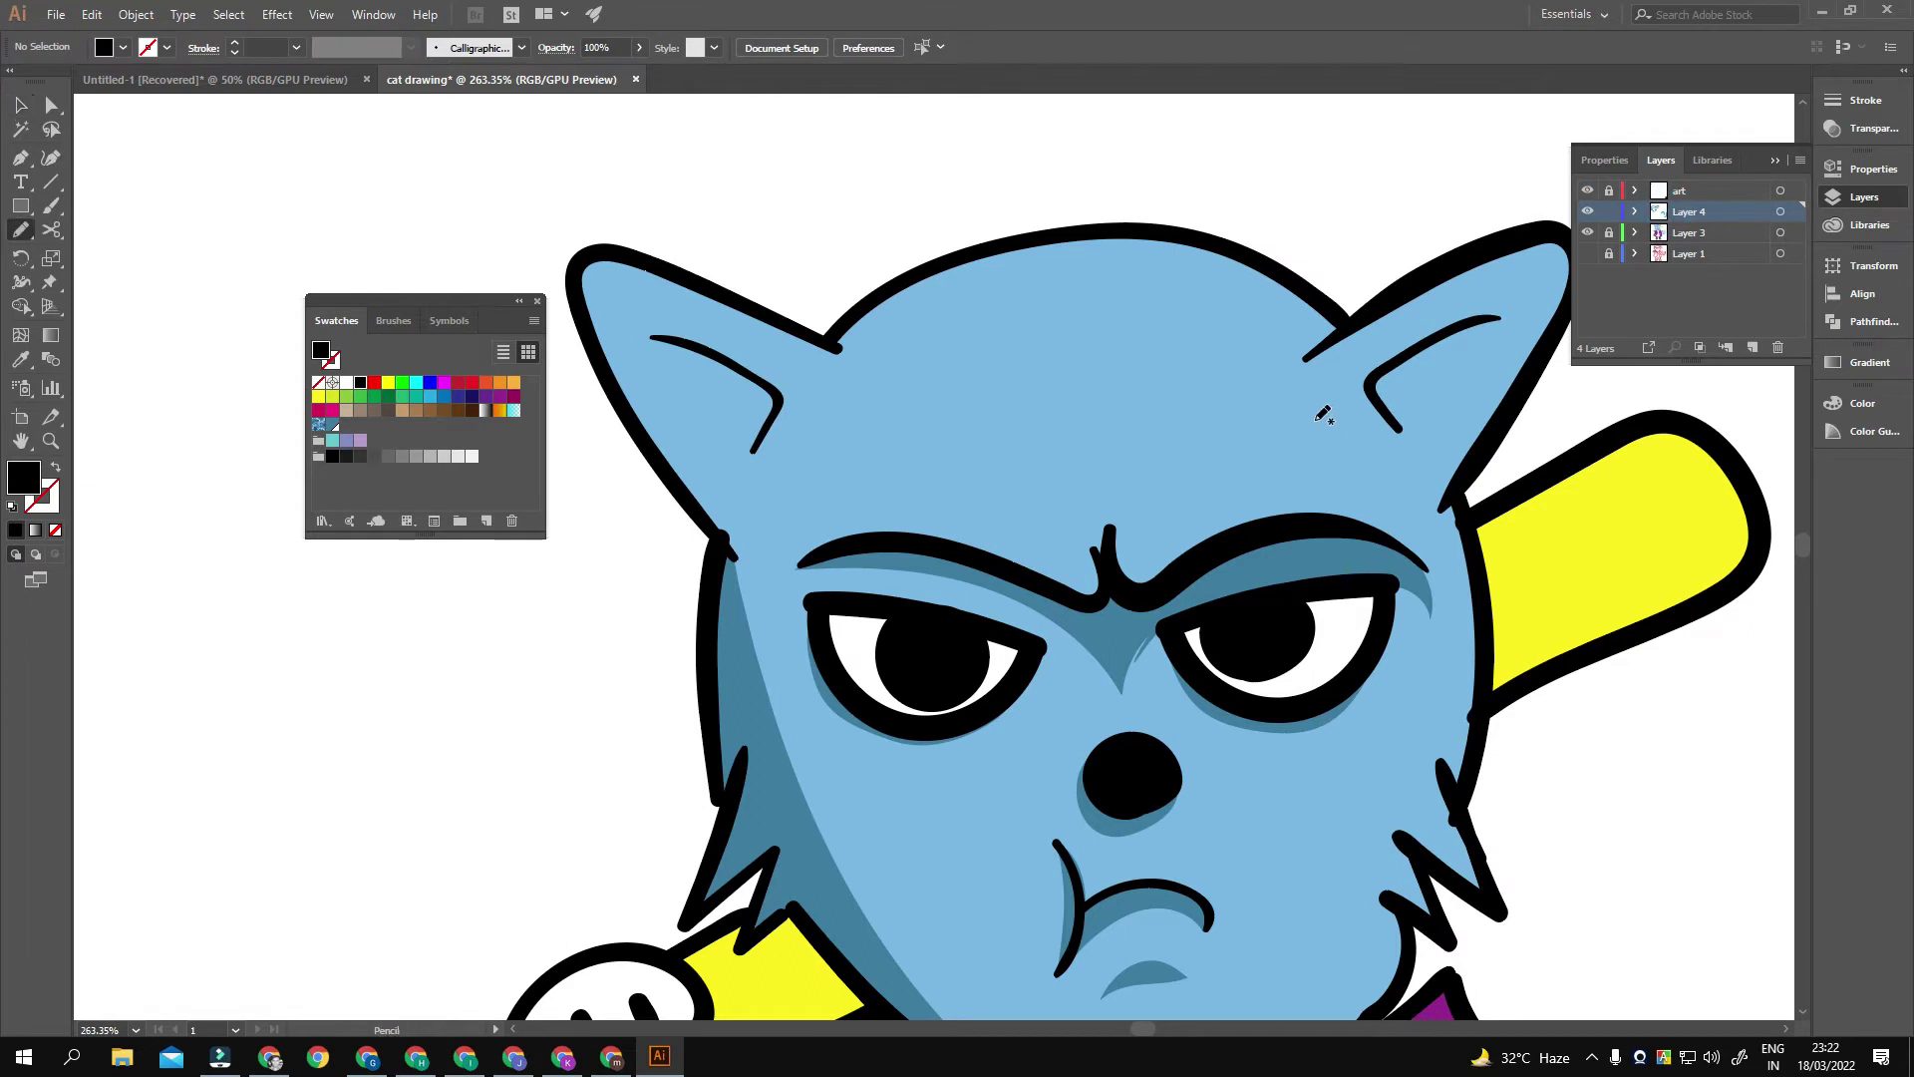
drag(1432, 364, 1400, 424)
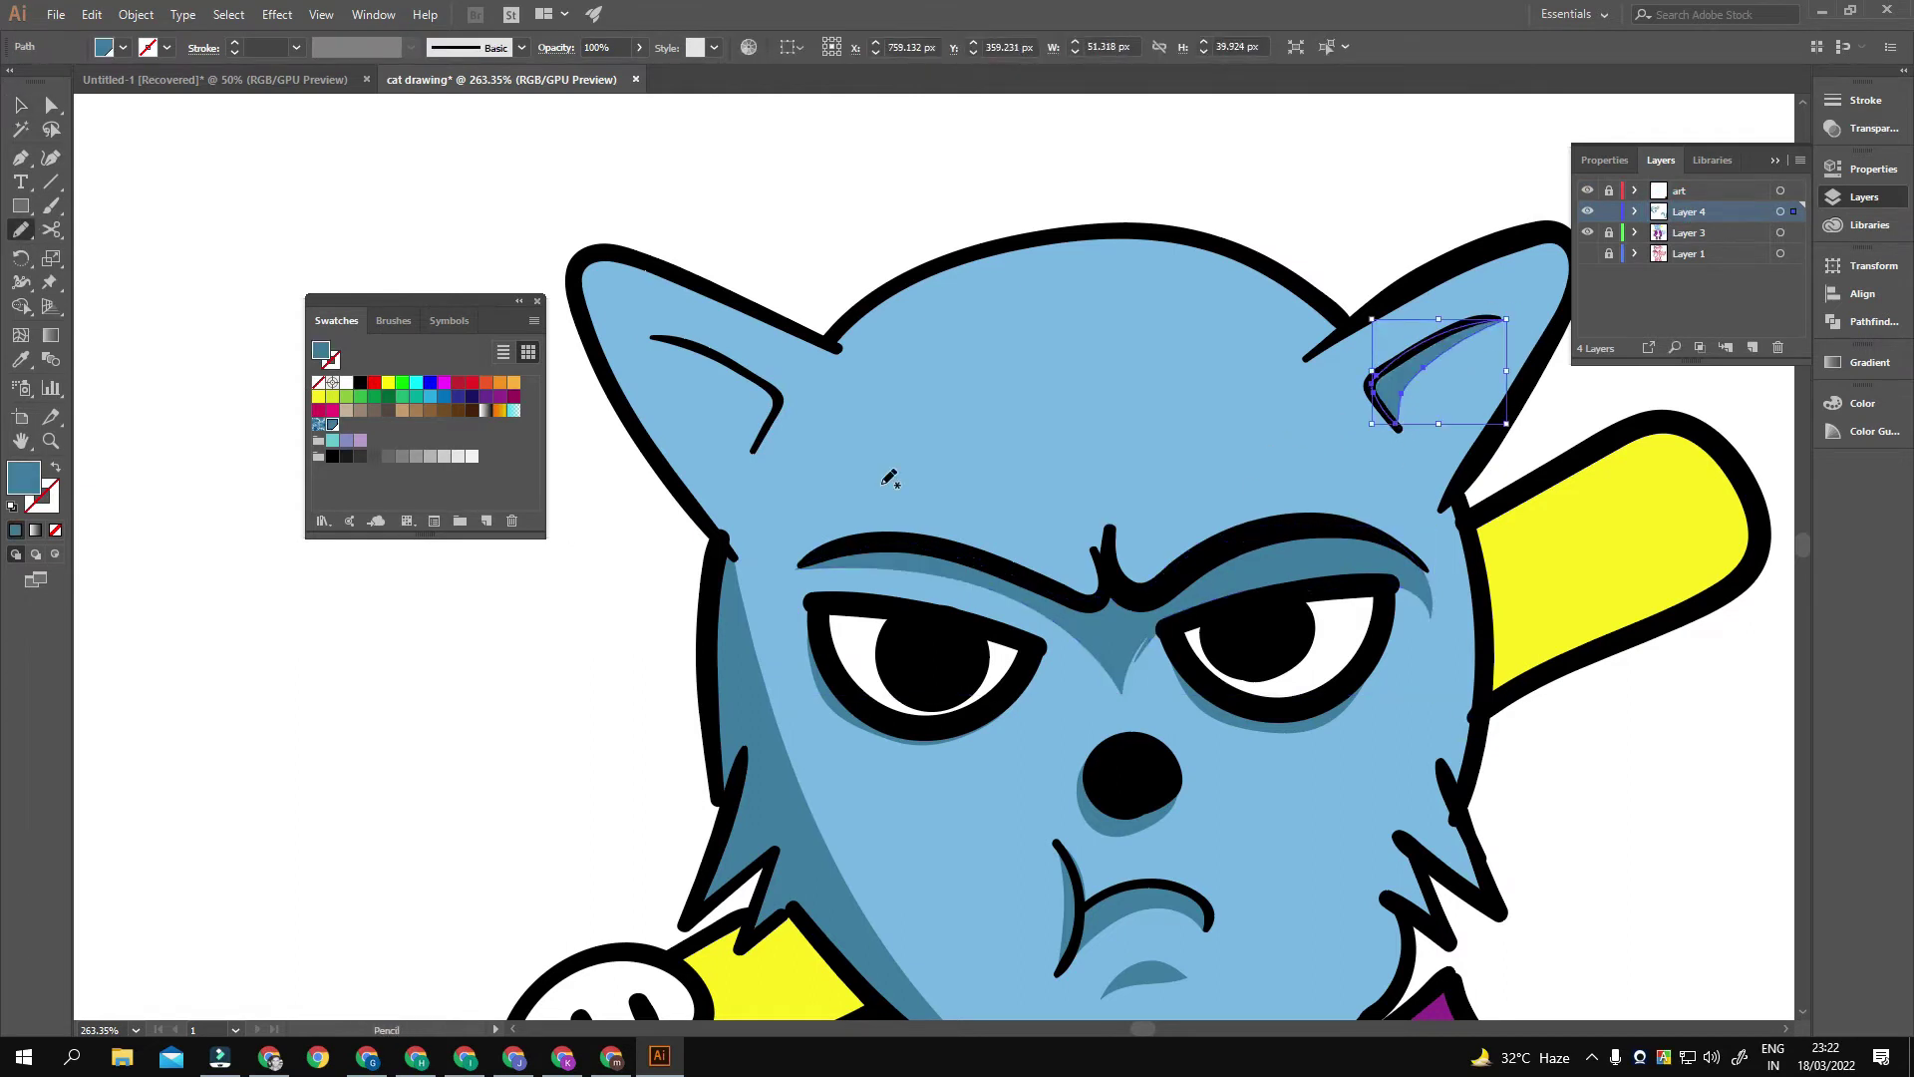
drag(757, 371, 776, 395)
scroll(1145, 500, right, 3)
scroll(1145, 500, down, 2)
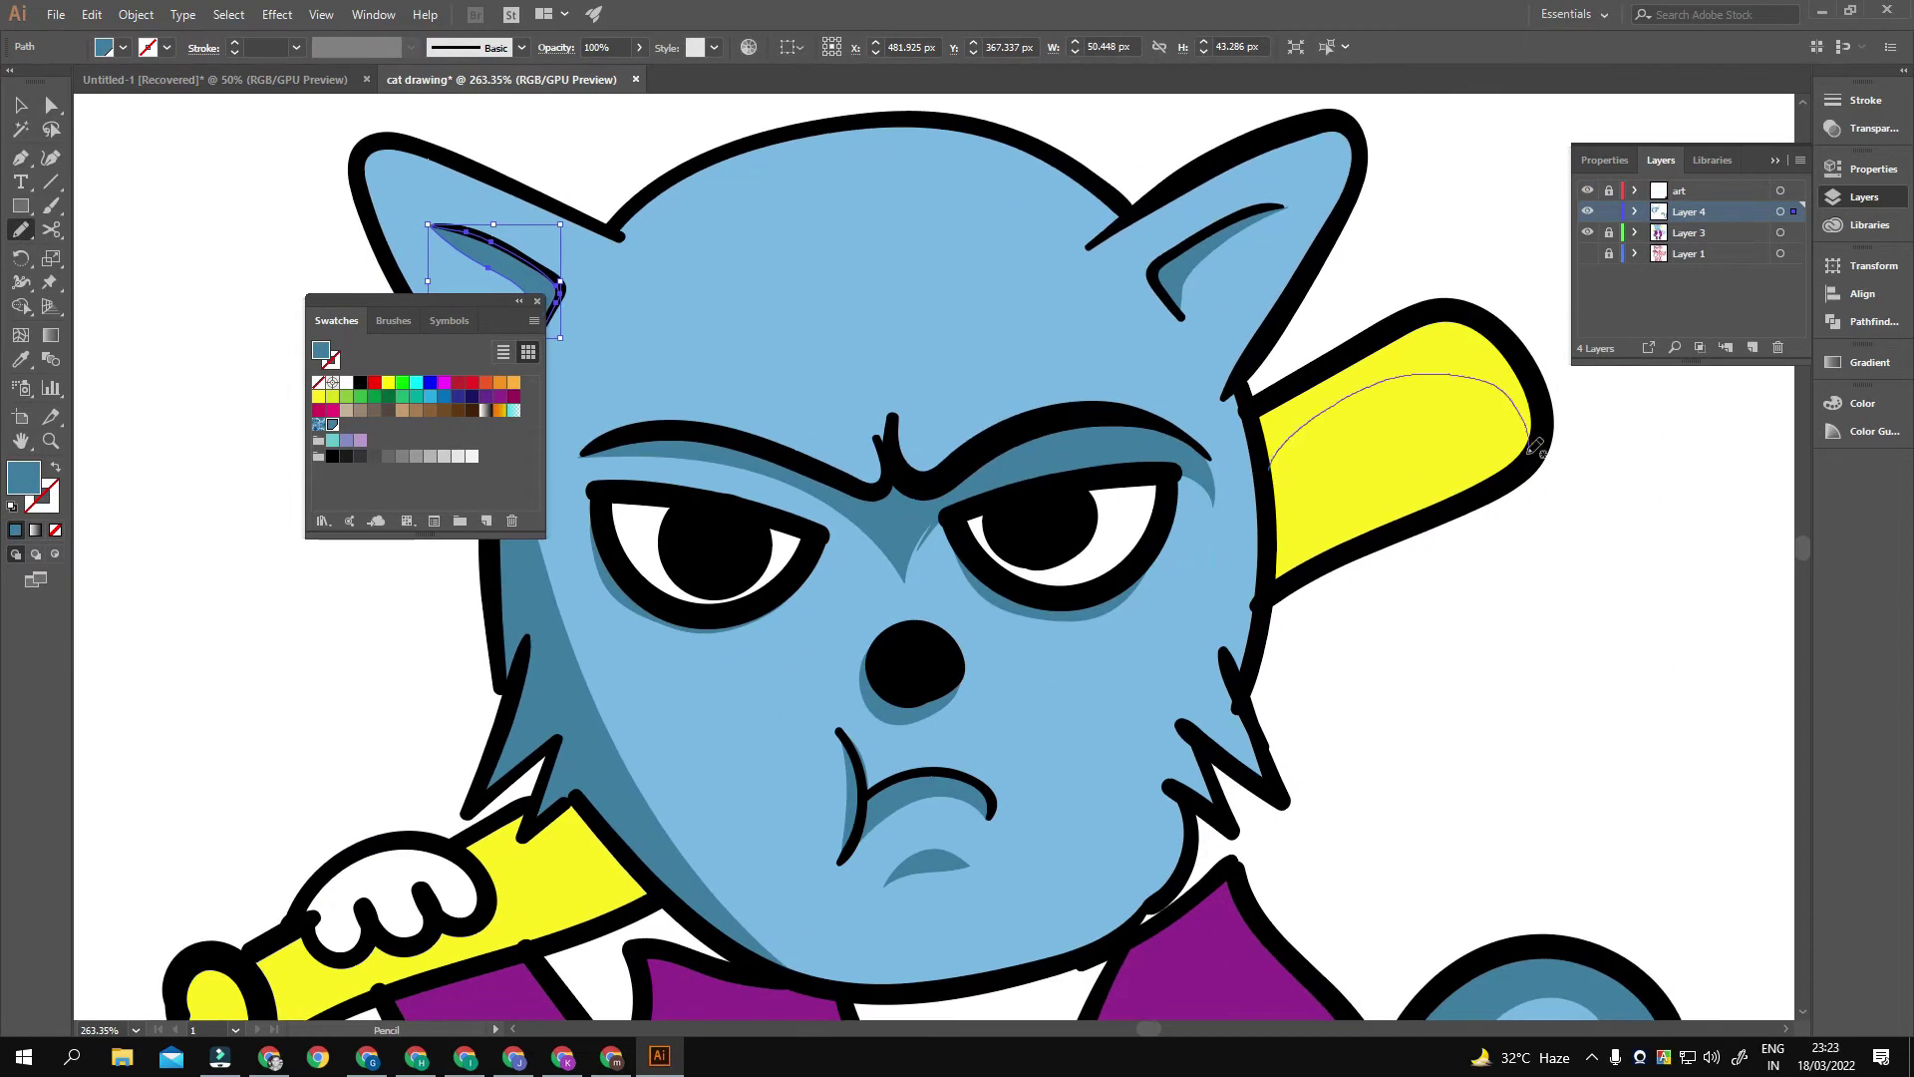
Step: Draw closed olive shading shapes along the top and lower part of the bat
drag(1281, 459, 1526, 329)
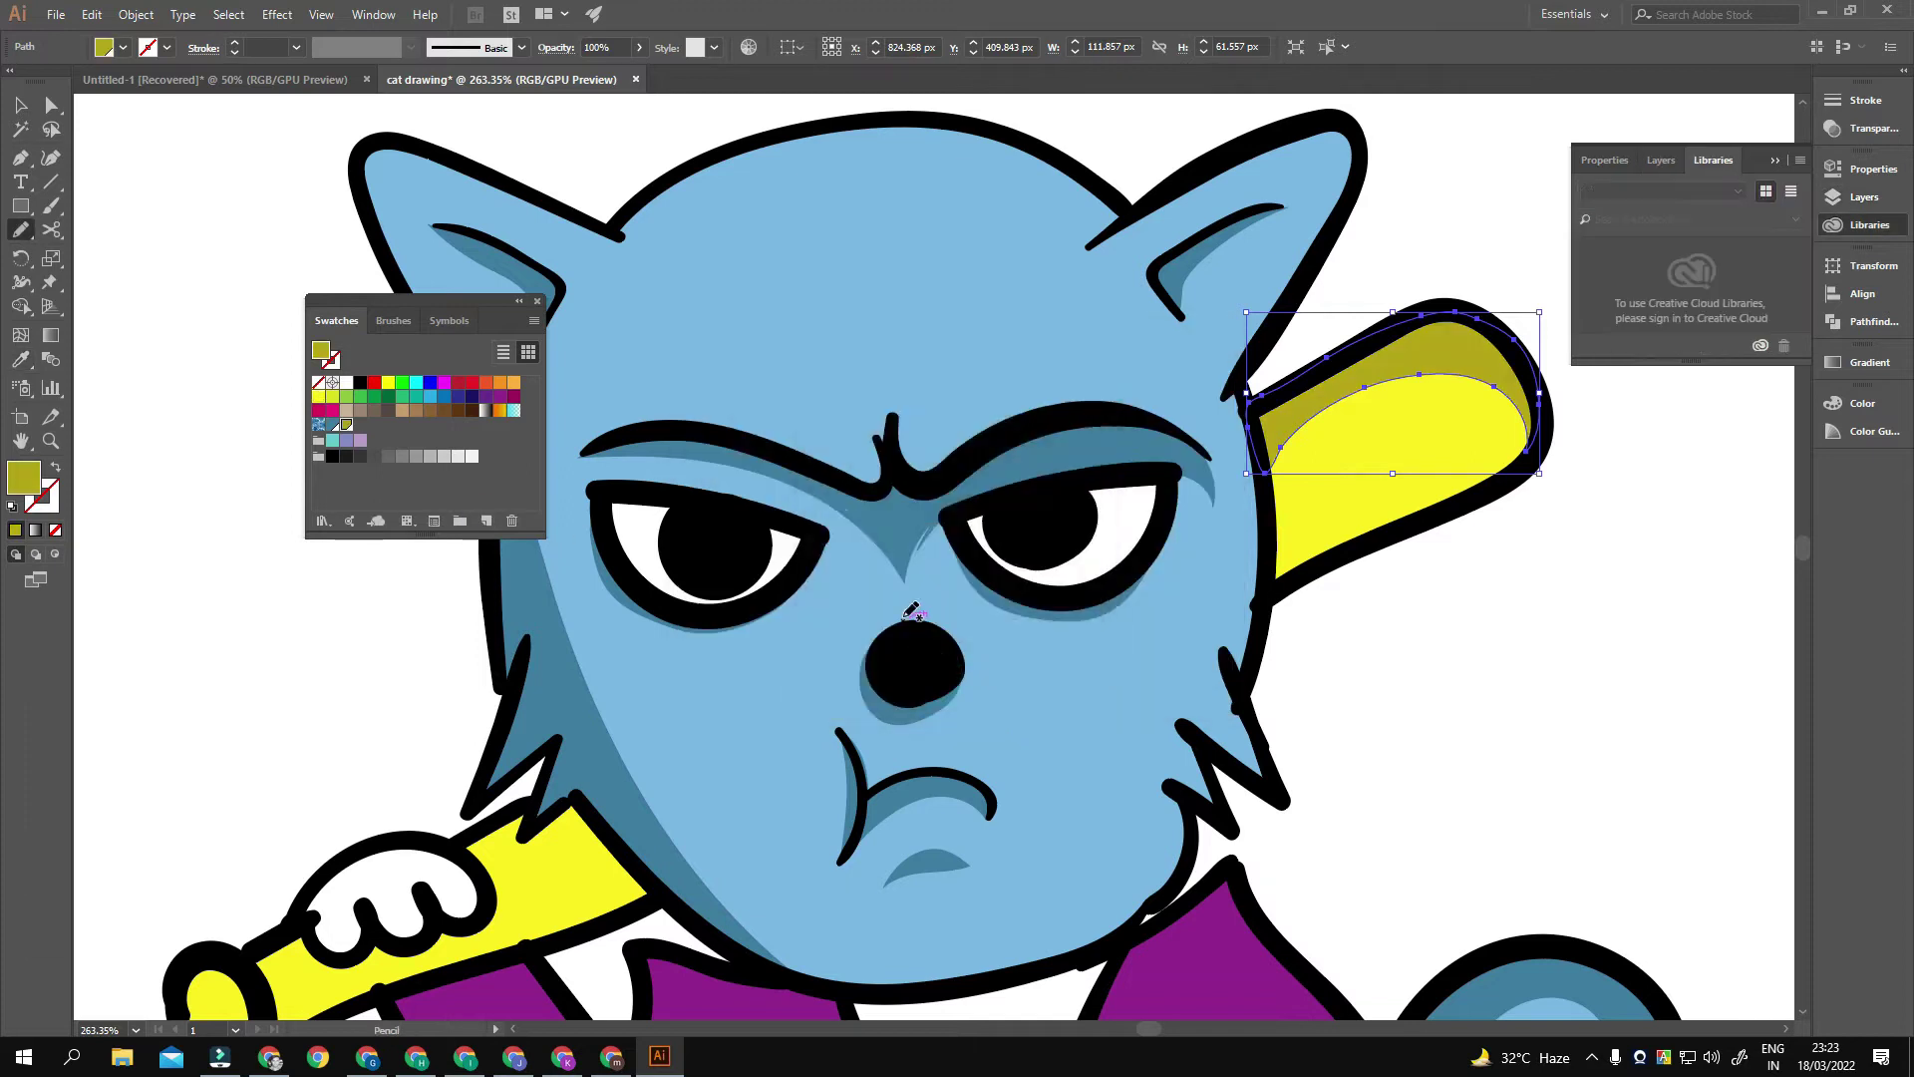
scroll(1237, 538, down, 3)
scroll(1236, 538, left, 5)
drag(1105, 584, 1236, 538)
drag(1109, 504, 1108, 505)
scroll(965, 610, left, 2)
scroll(965, 610, down, 1)
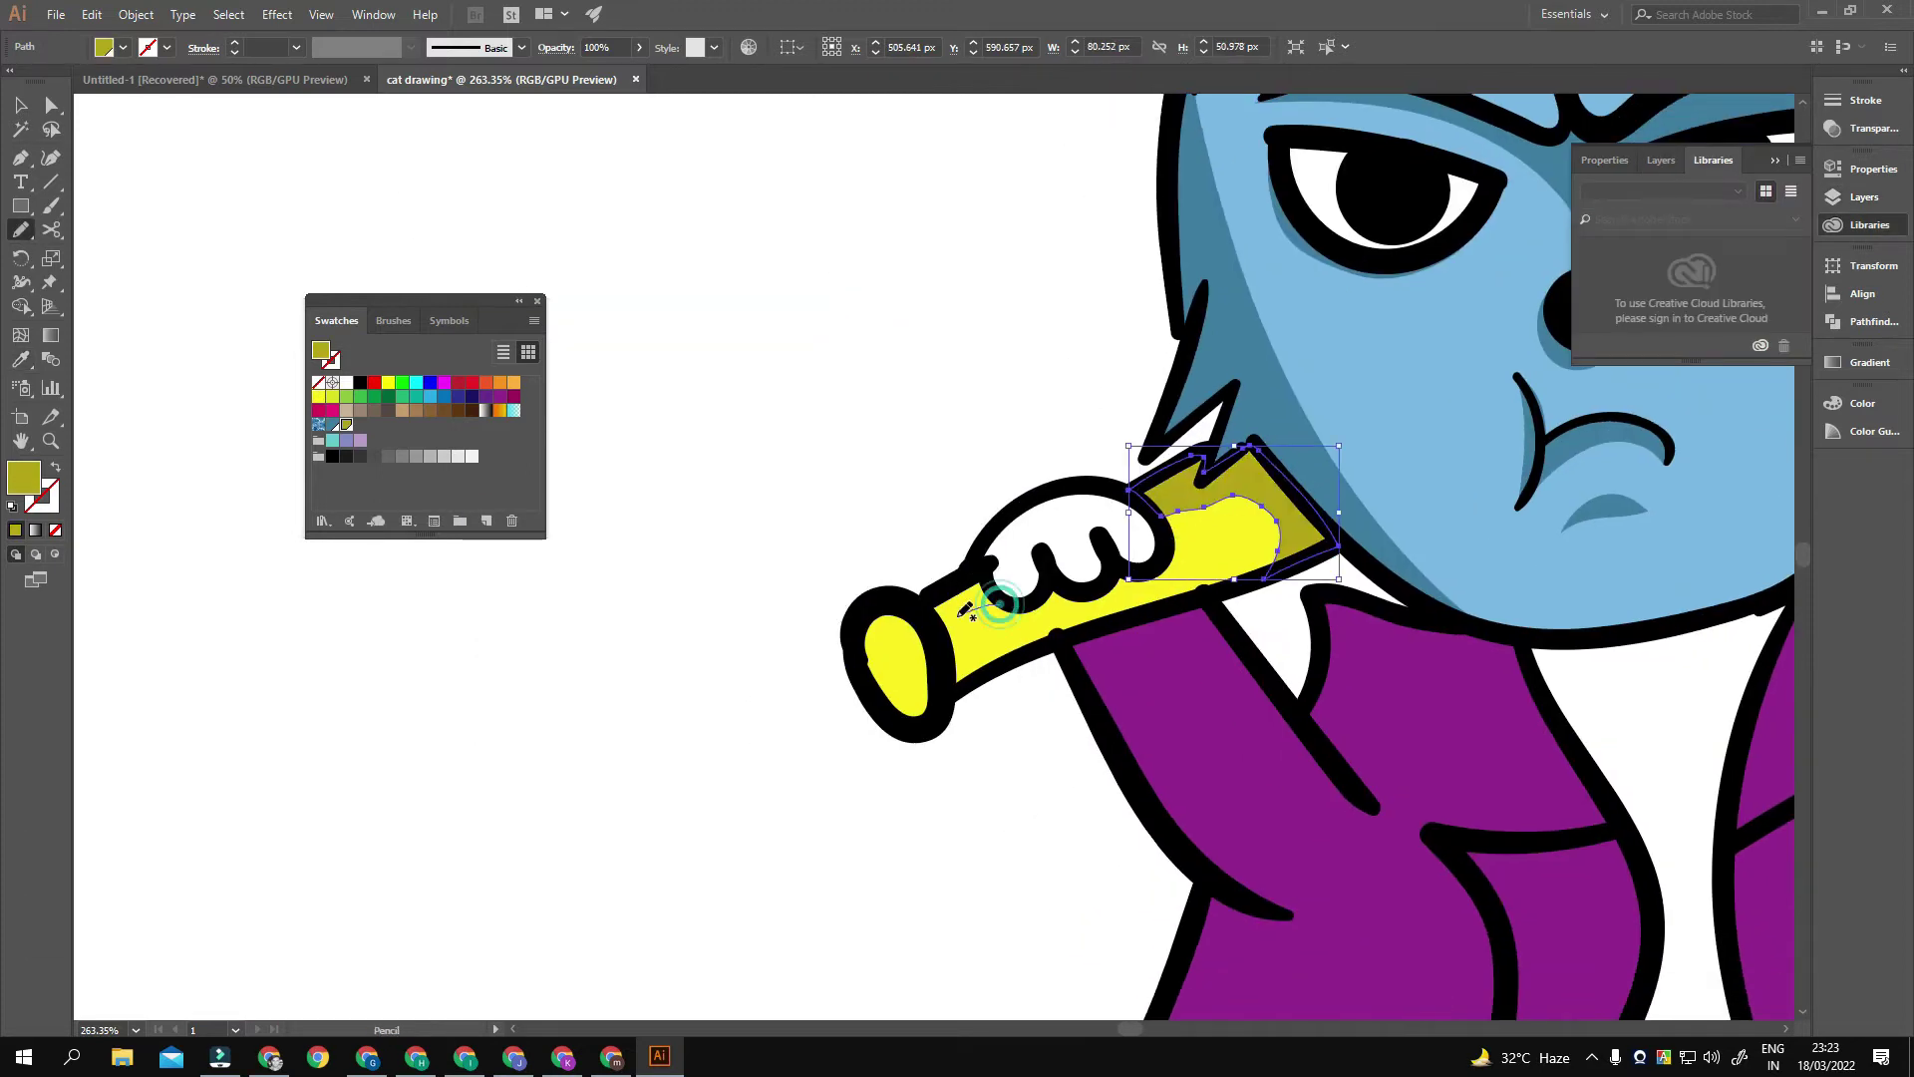
scroll(897, 688, down, 2)
scroll(824, 615, down, 3)
scroll(1120, 565, up, 6)
Step: Add a shadow near the top of the bat and one along the neck
drag(964, 563, 1394, 309)
scroll(1360, 543, down, 4)
scroll(1161, 536, up, 2)
scroll(1337, 436, up, 2)
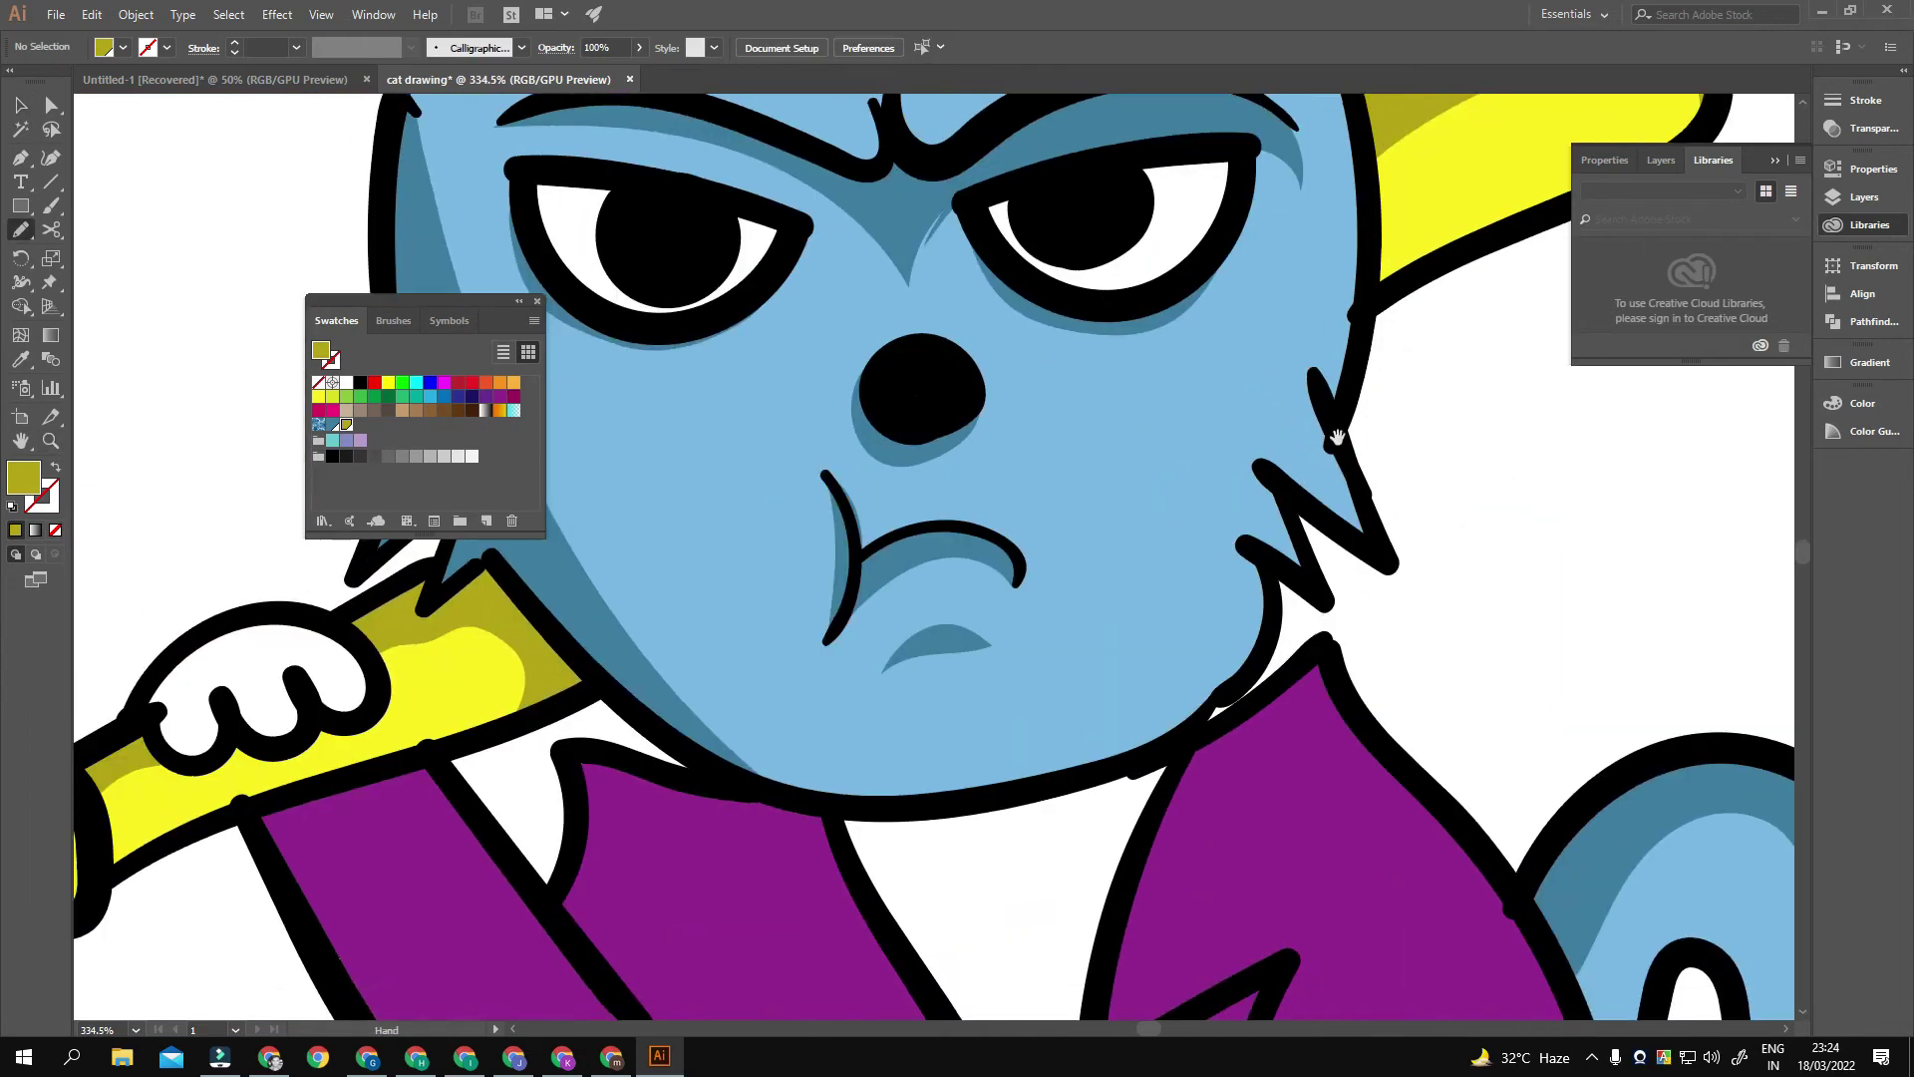
drag(1313, 534, 1314, 538)
scroll(1119, 620, down, 2)
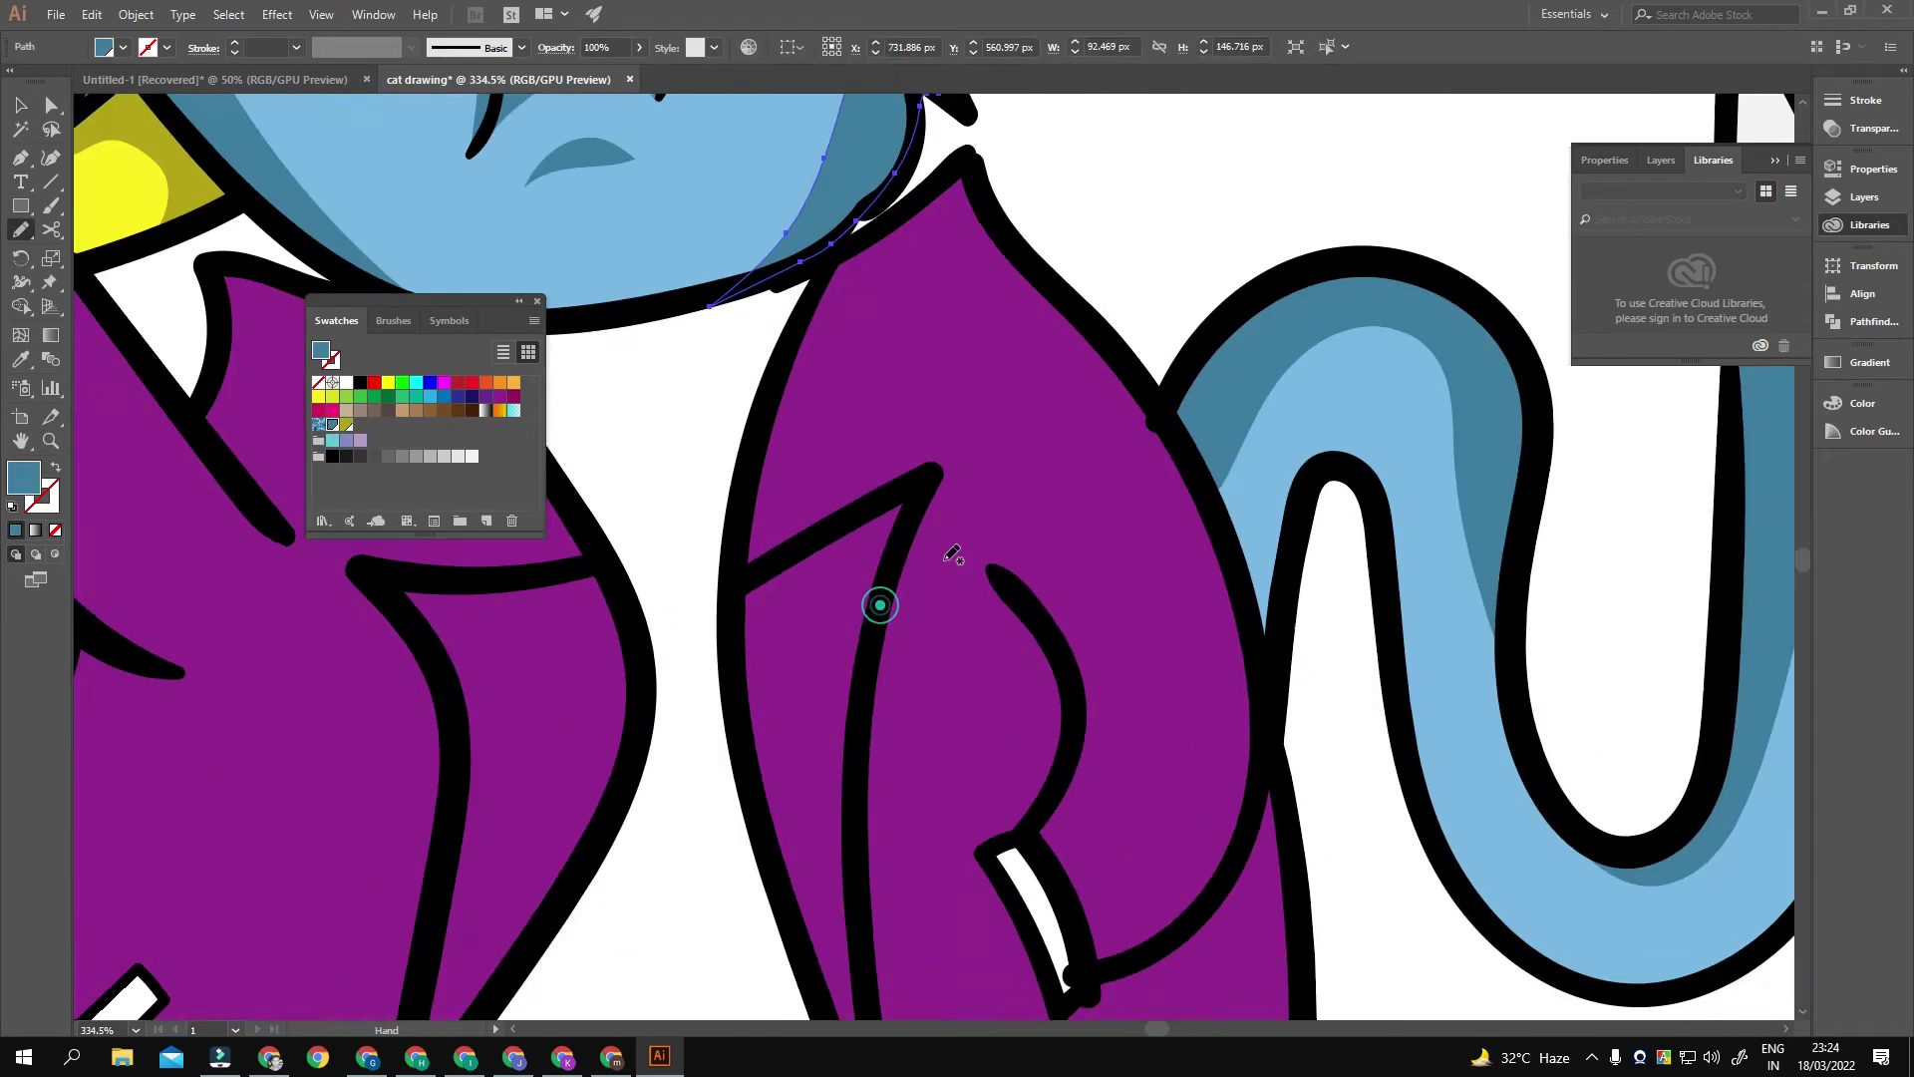
Step: Change the selected shadow's fill to a darker purple
scroll(891, 714, left, 2)
scroll(997, 678, up, 1)
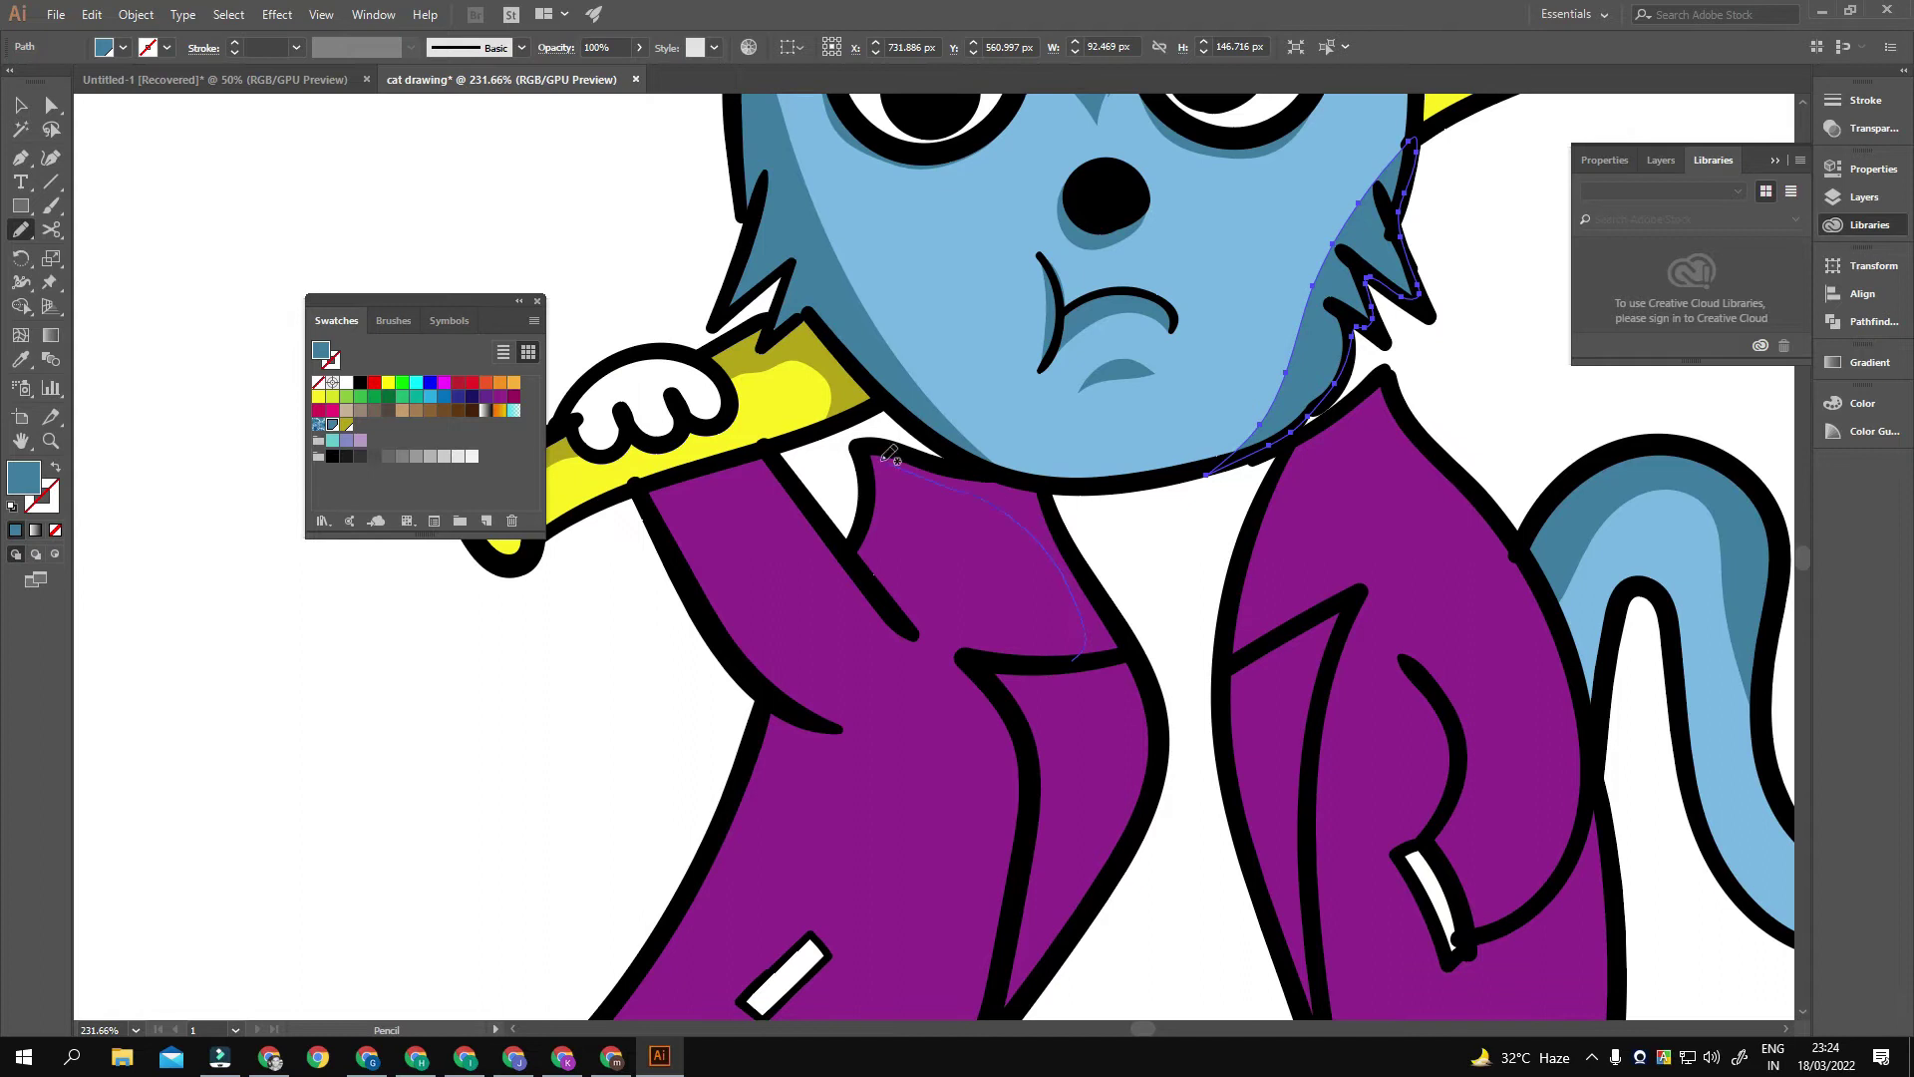
double_click(19, 489)
key(Return)
Step: Pencil a darker purple shading shape on the jacket's right lapel corner
key(n)
mouse_move(1087, 656)
mouse_down()
mouse_move(1168, 551)
mouse_move(1112, 457)
mouse_up()
scroll(1112, 457, right, 3)
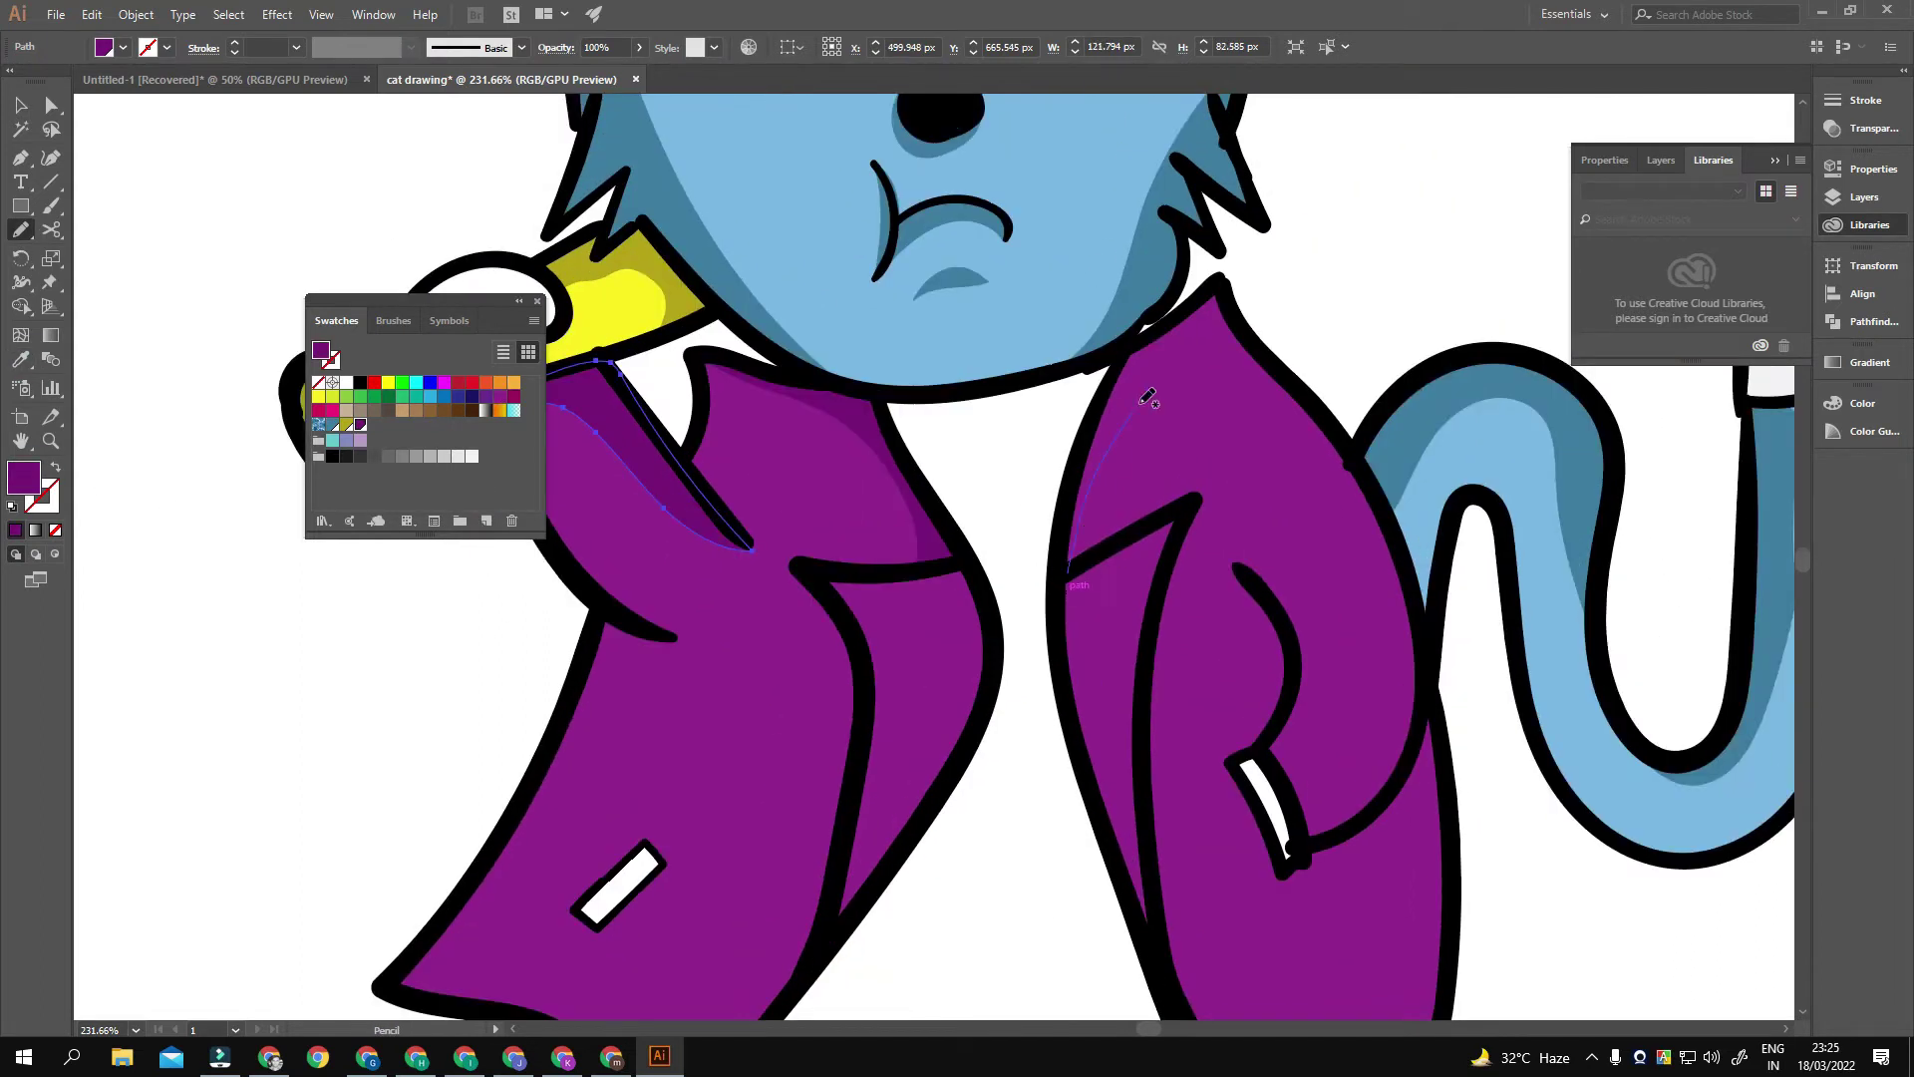
drag(1296, 649, 1146, 589)
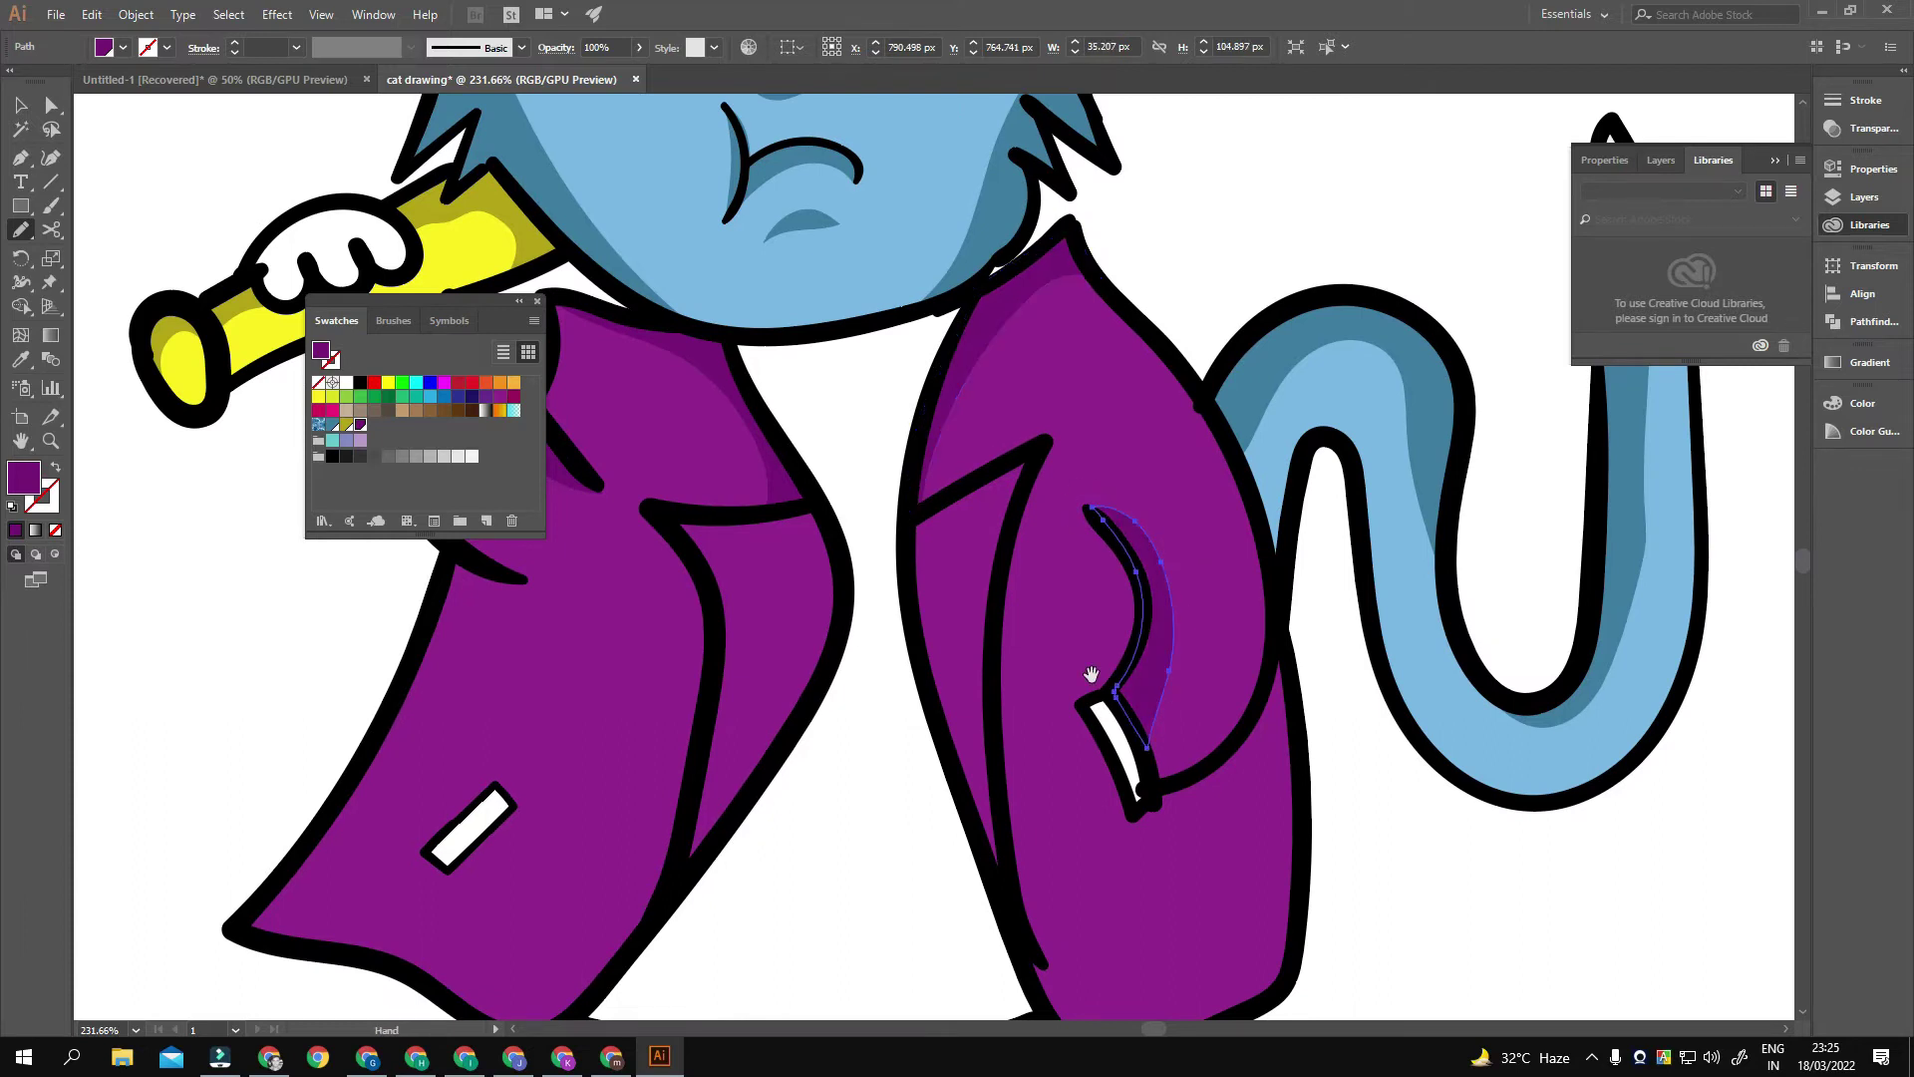
scroll(1122, 561, left, 3)
drag(1296, 490, 1287, 457)
drag(1338, 387, 1322, 496)
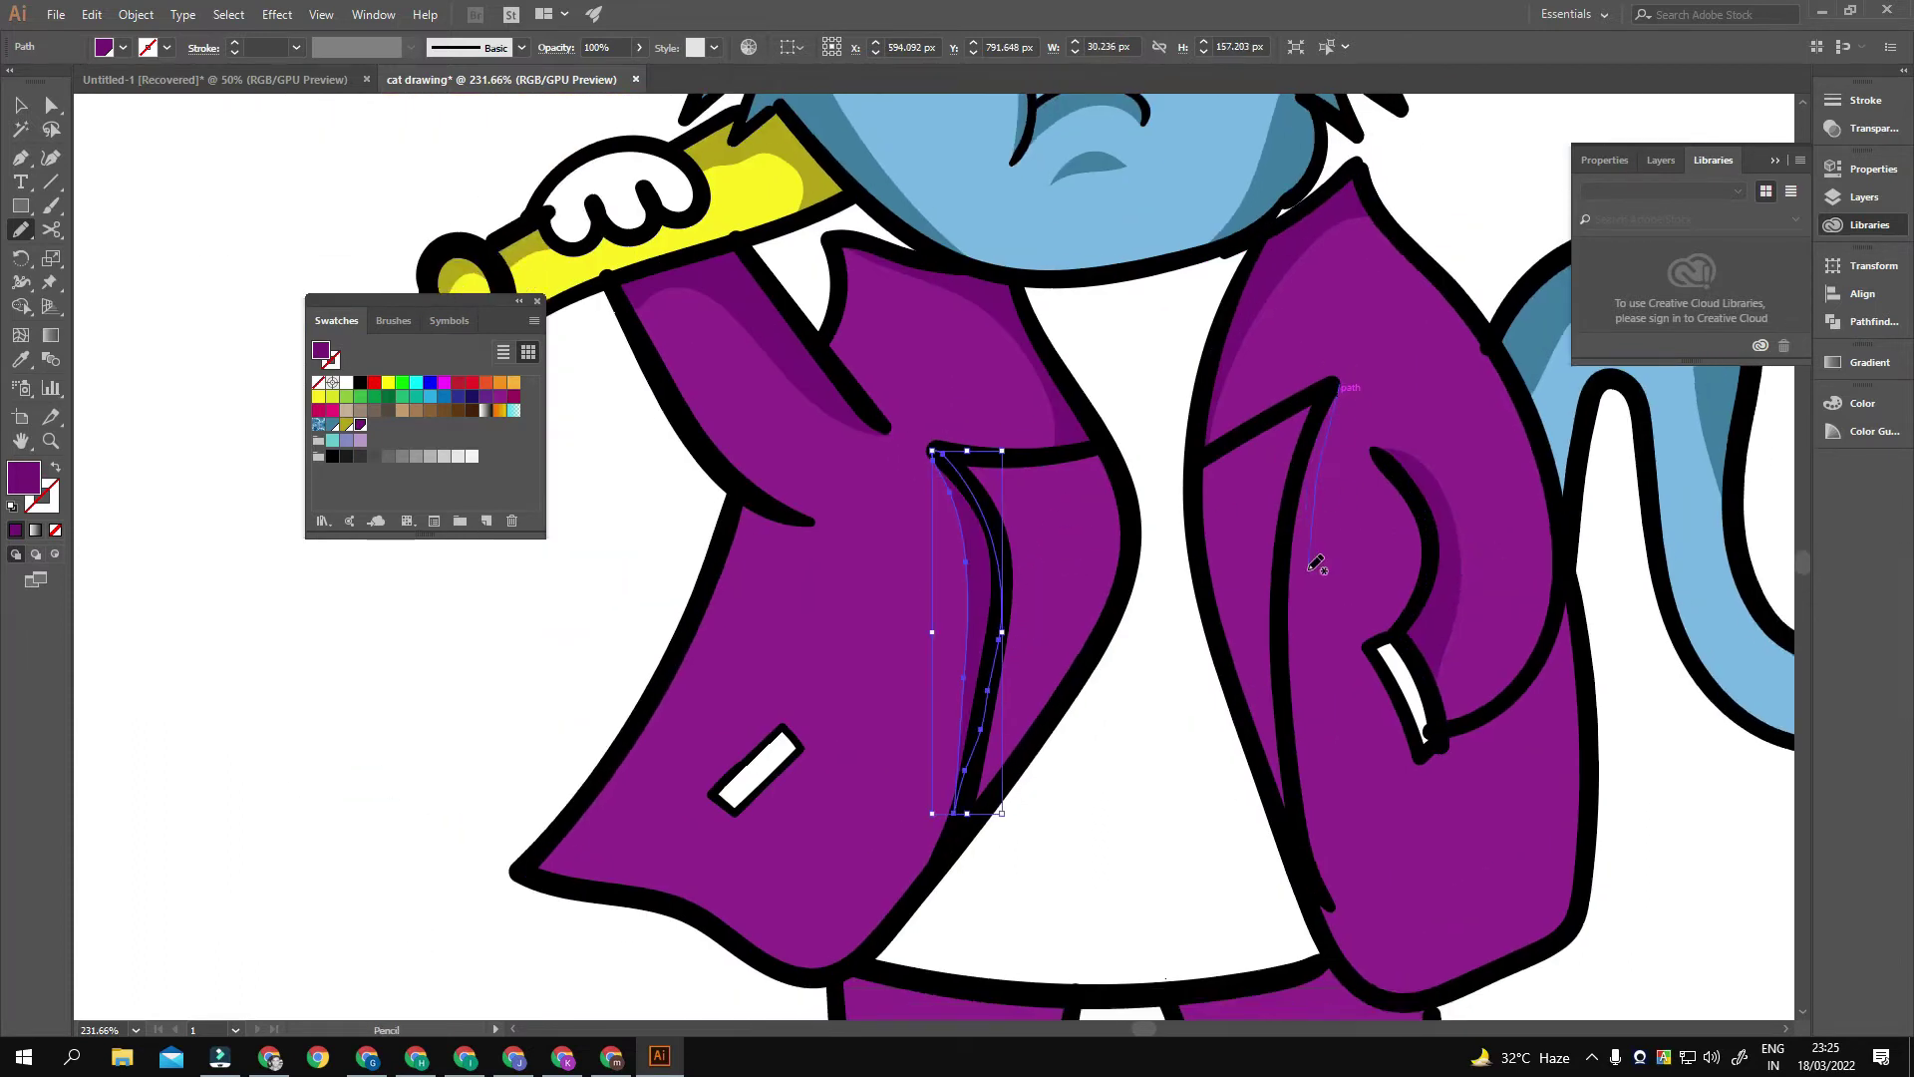
drag(1336, 401, 1334, 404)
scroll(820, 457, down, 1)
Step: Draw shading at the jacket's lower-left corner and along its lower-right hem
drag(814, 466, 815, 466)
scroll(815, 466, down, 2)
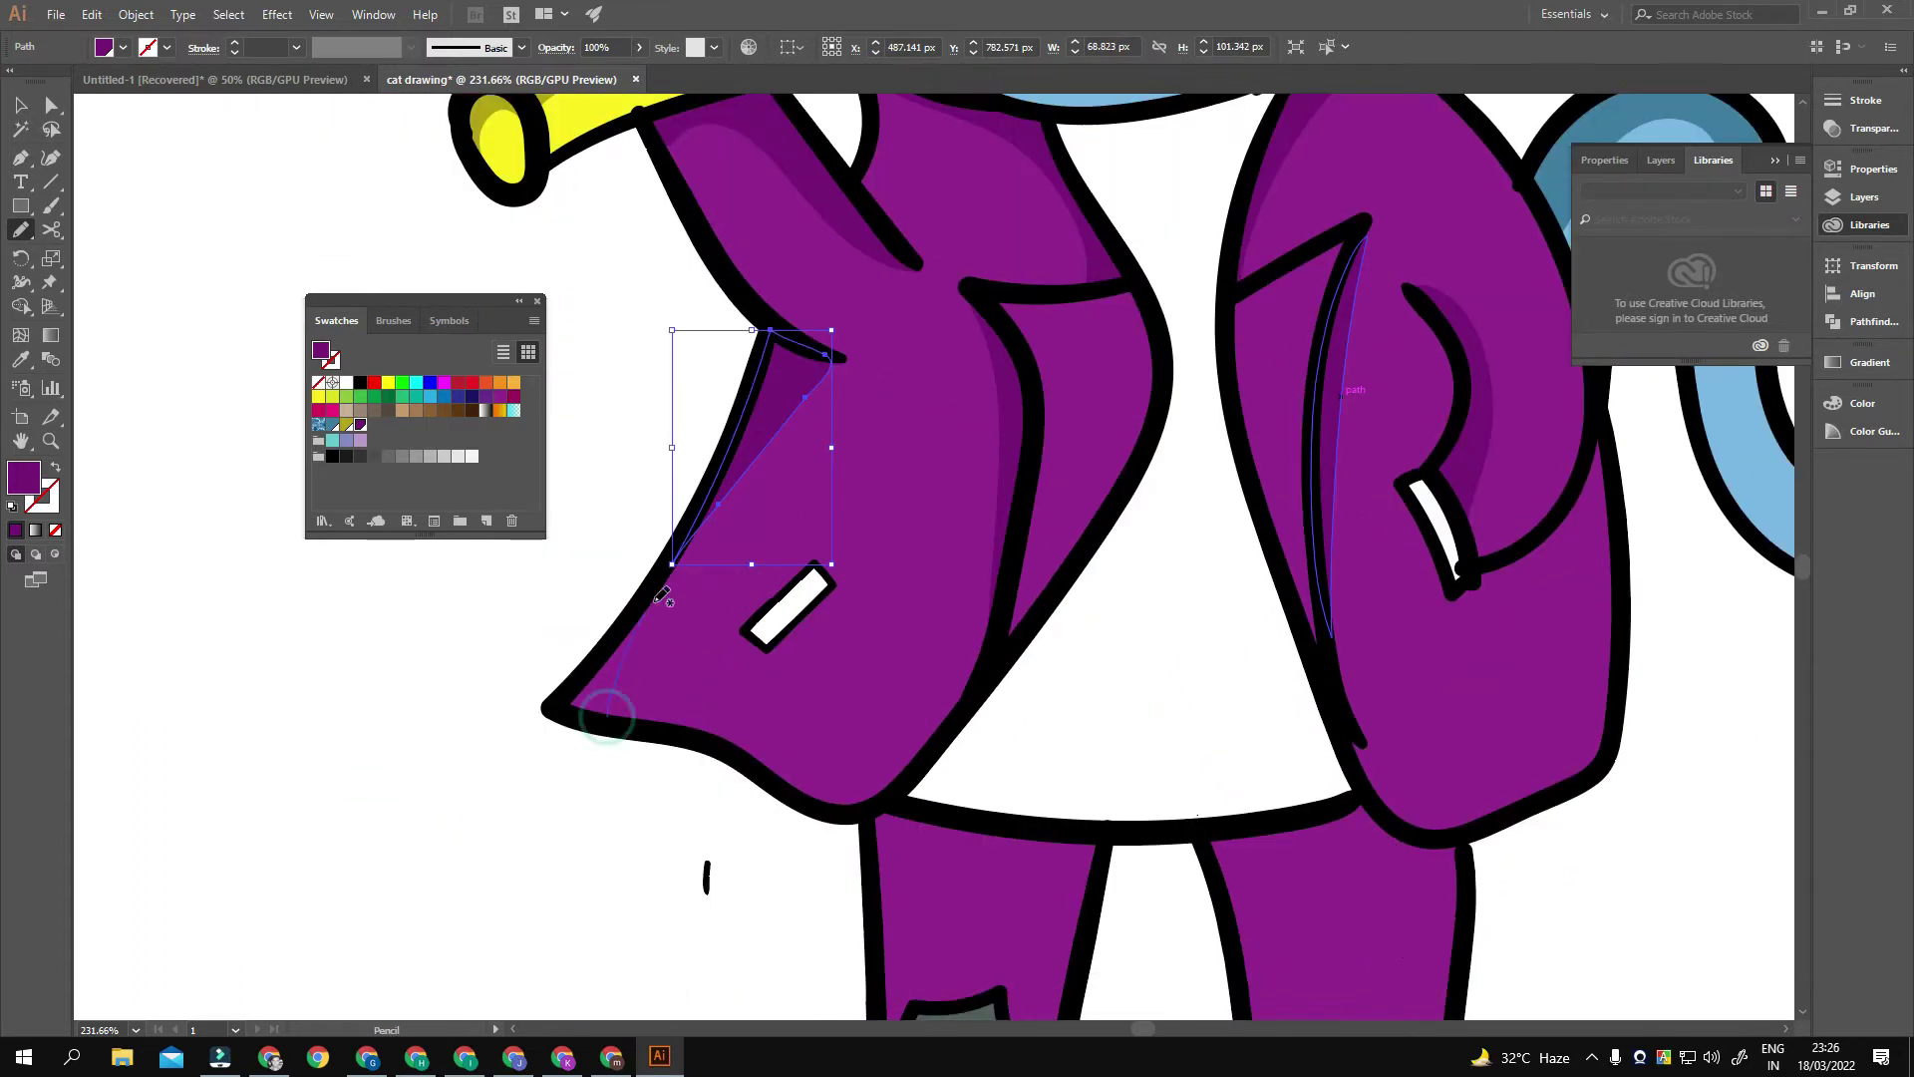
drag(604, 703, 677, 564)
scroll(668, 735, right, 1)
drag(694, 762, 656, 729)
scroll(656, 729, right, 3)
drag(947, 653, 1077, 740)
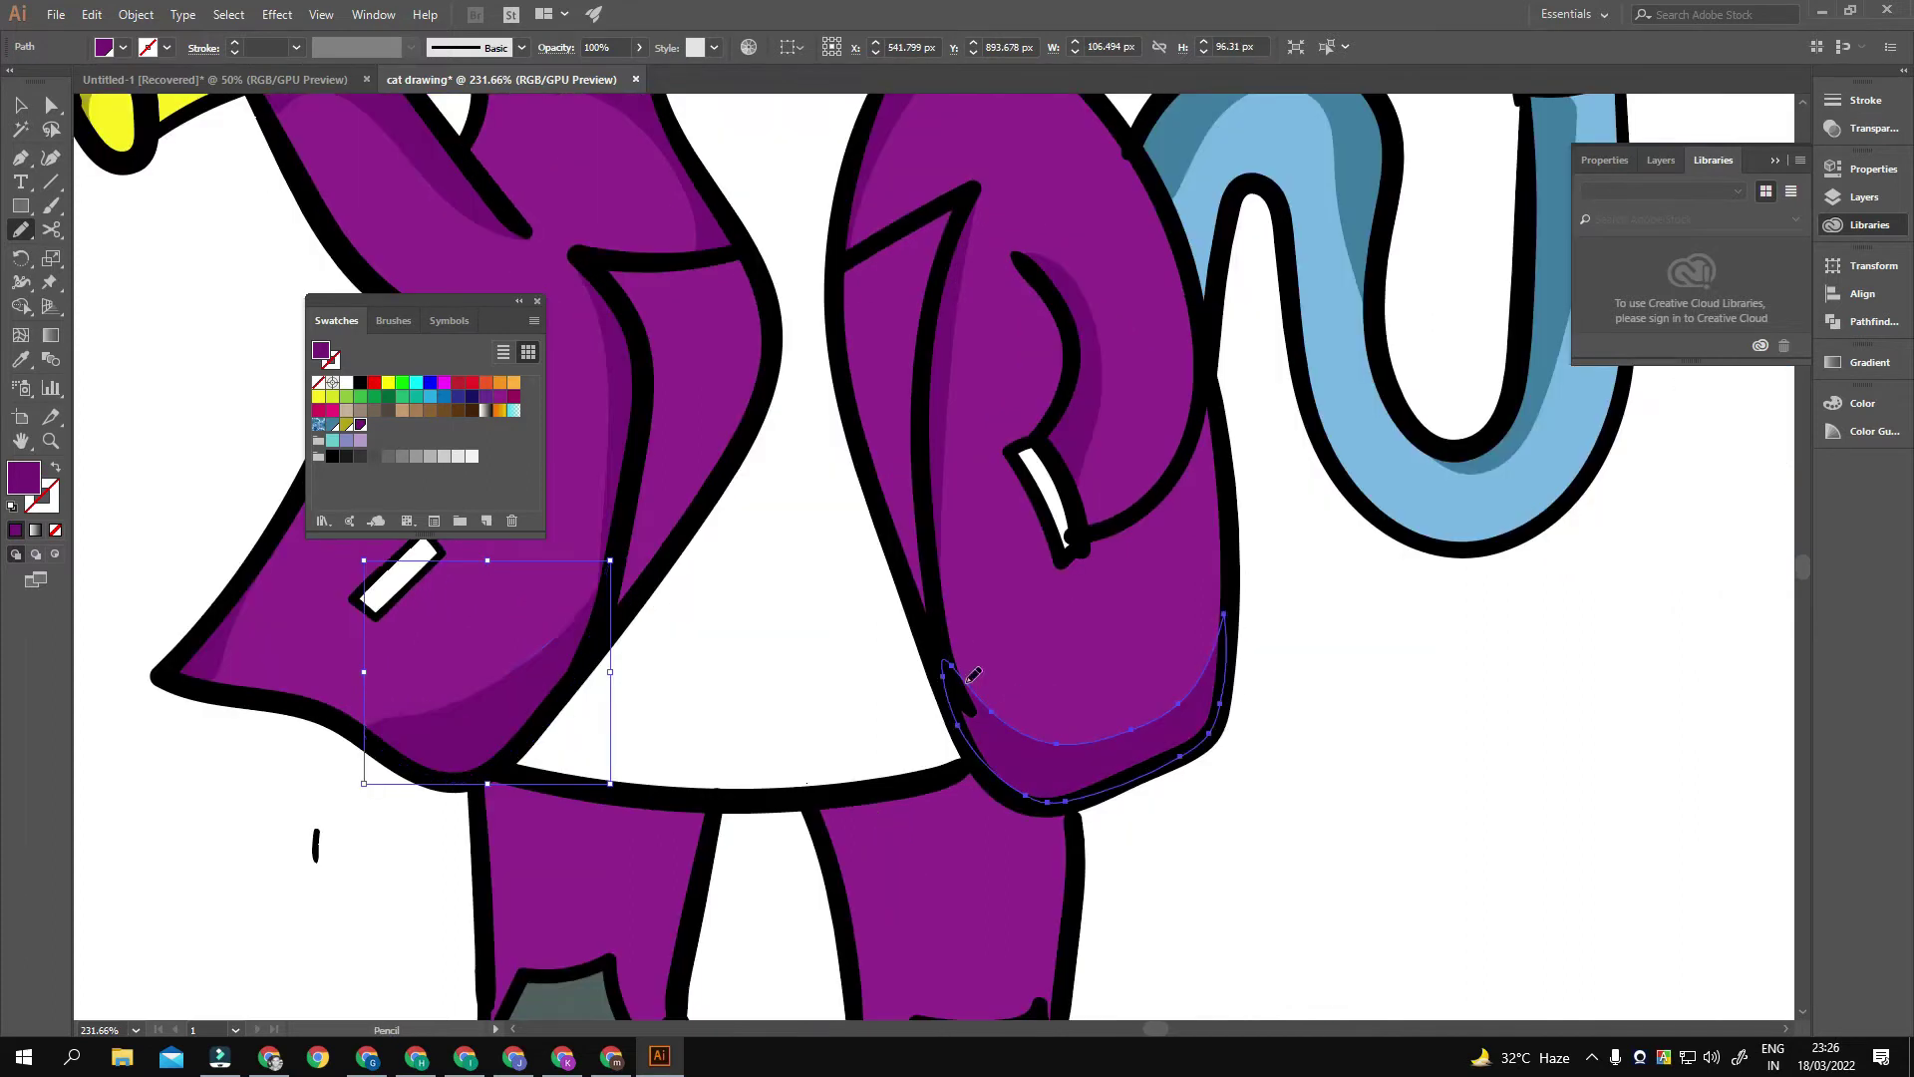
drag(949, 655, 947, 660)
scroll(947, 660, left, 1)
scroll(1077, 474, left, 3)
scroll(1077, 473, up, 1)
Step: Draw lighter magenta highlights along the lapels and near the left collar
drag(1029, 357, 1027, 355)
double_click(24, 476)
click(1165, 398)
scroll(1307, 599, up, 1)
scroll(1307, 599, right, 1)
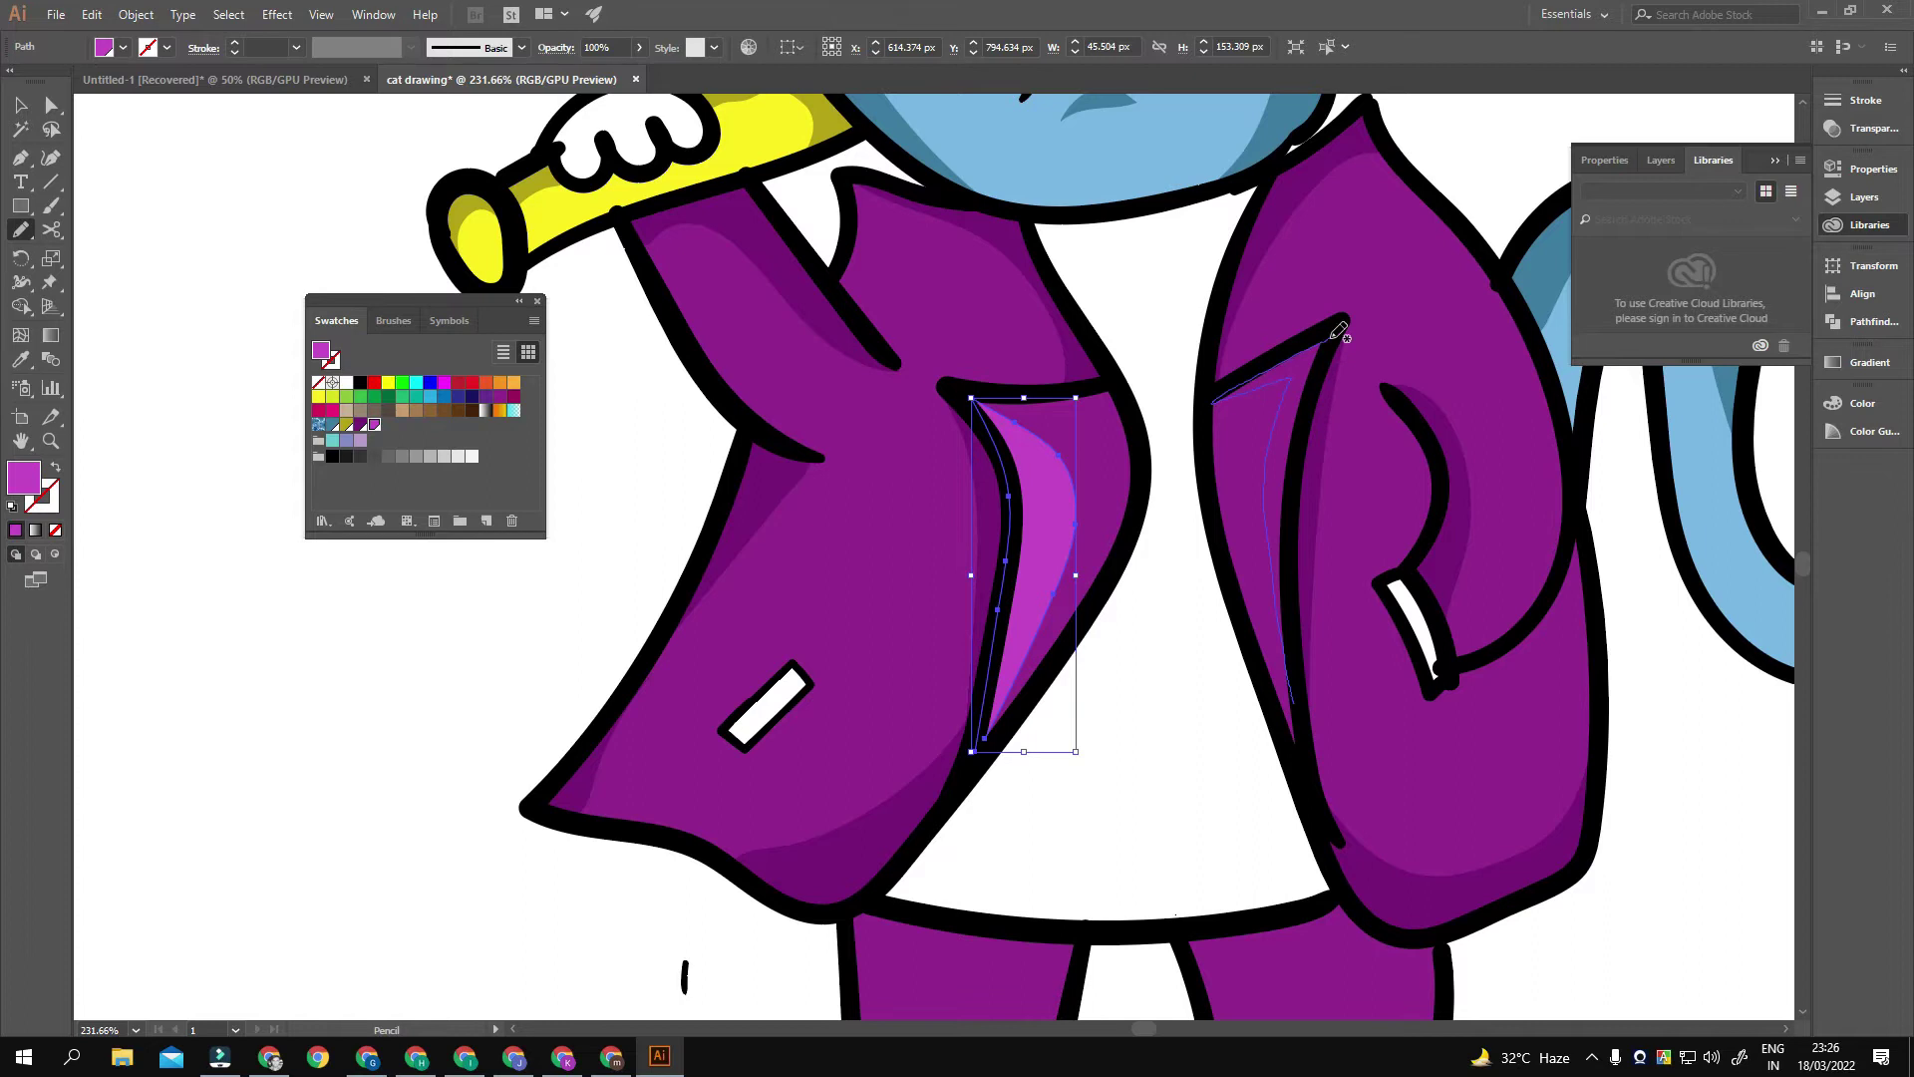
drag(1314, 344, 1305, 633)
drag(1089, 389, 1090, 391)
Step: Add magenta highlights along the lower-left sleeve and beside the right pocket
drag(929, 354, 1033, 499)
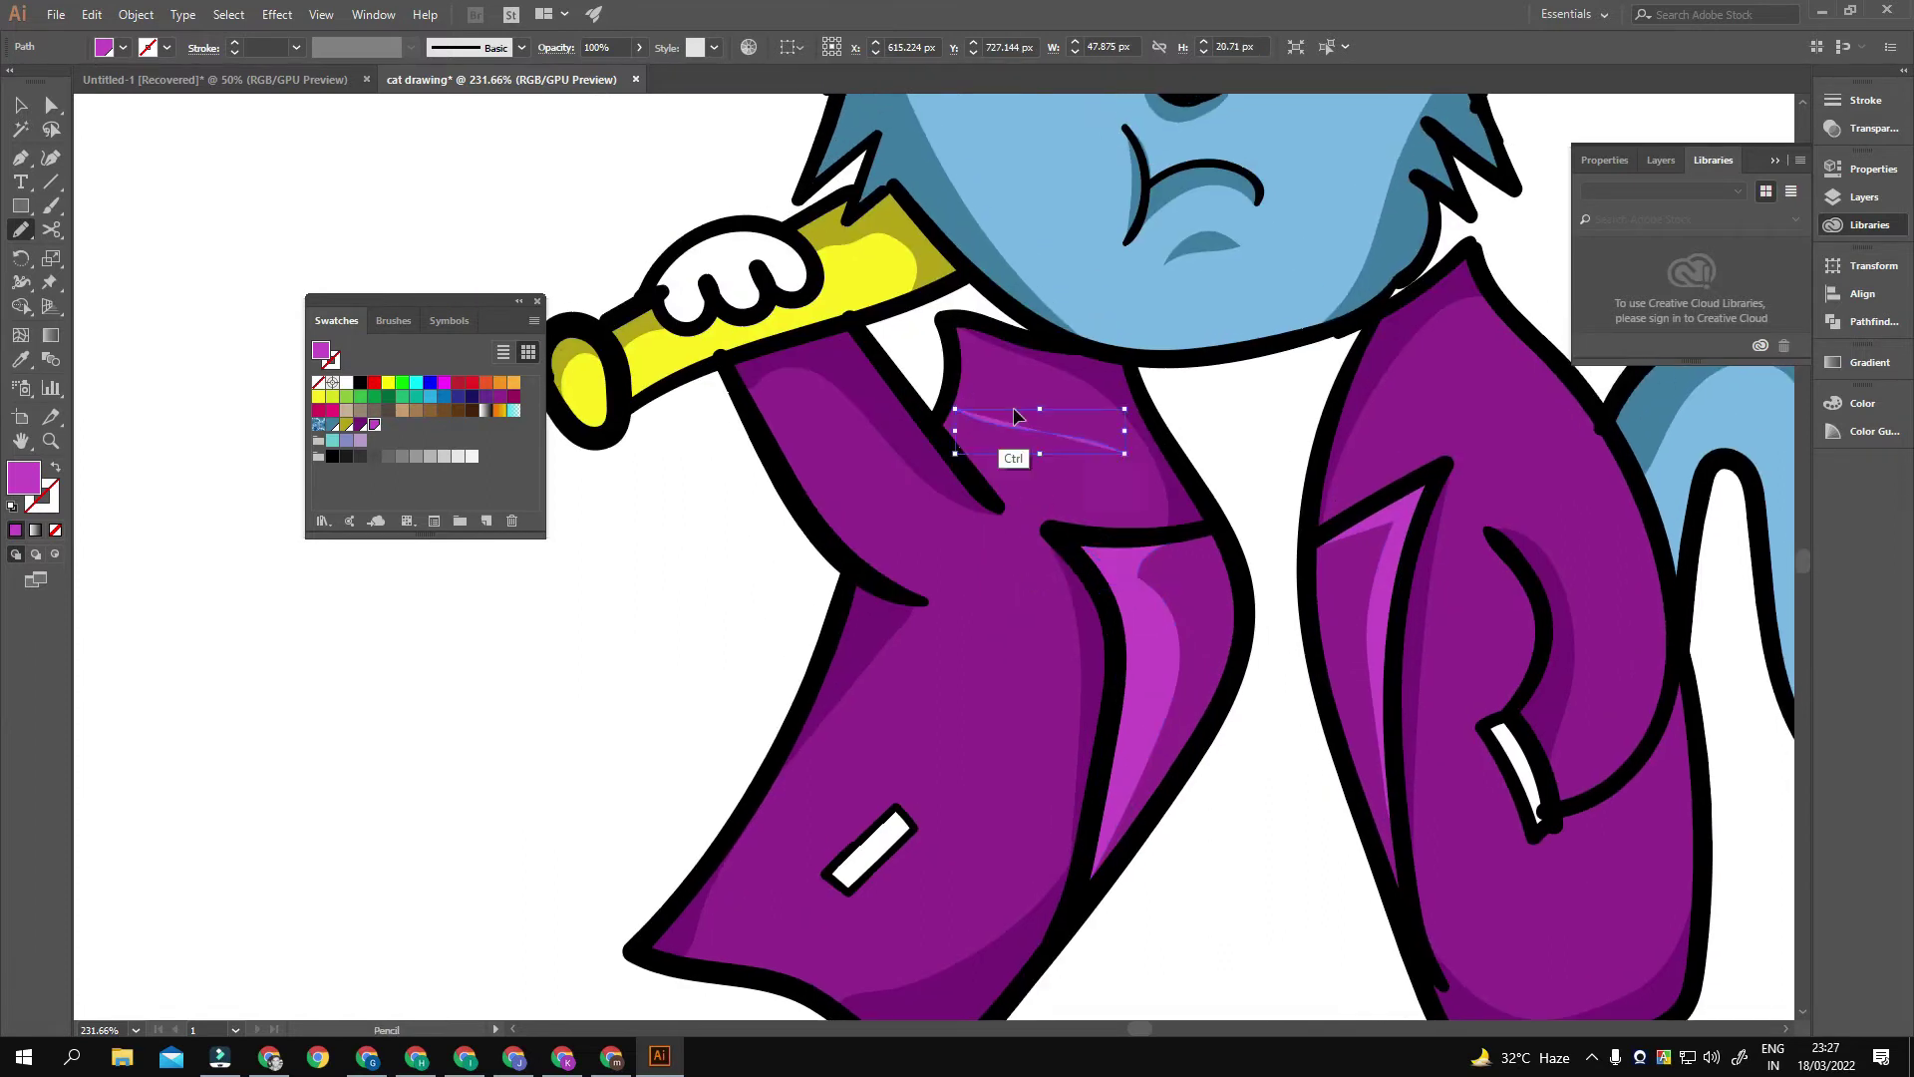
scroll(960, 401, down, 2)
scroll(961, 401, left, 1)
drag(769, 836, 875, 739)
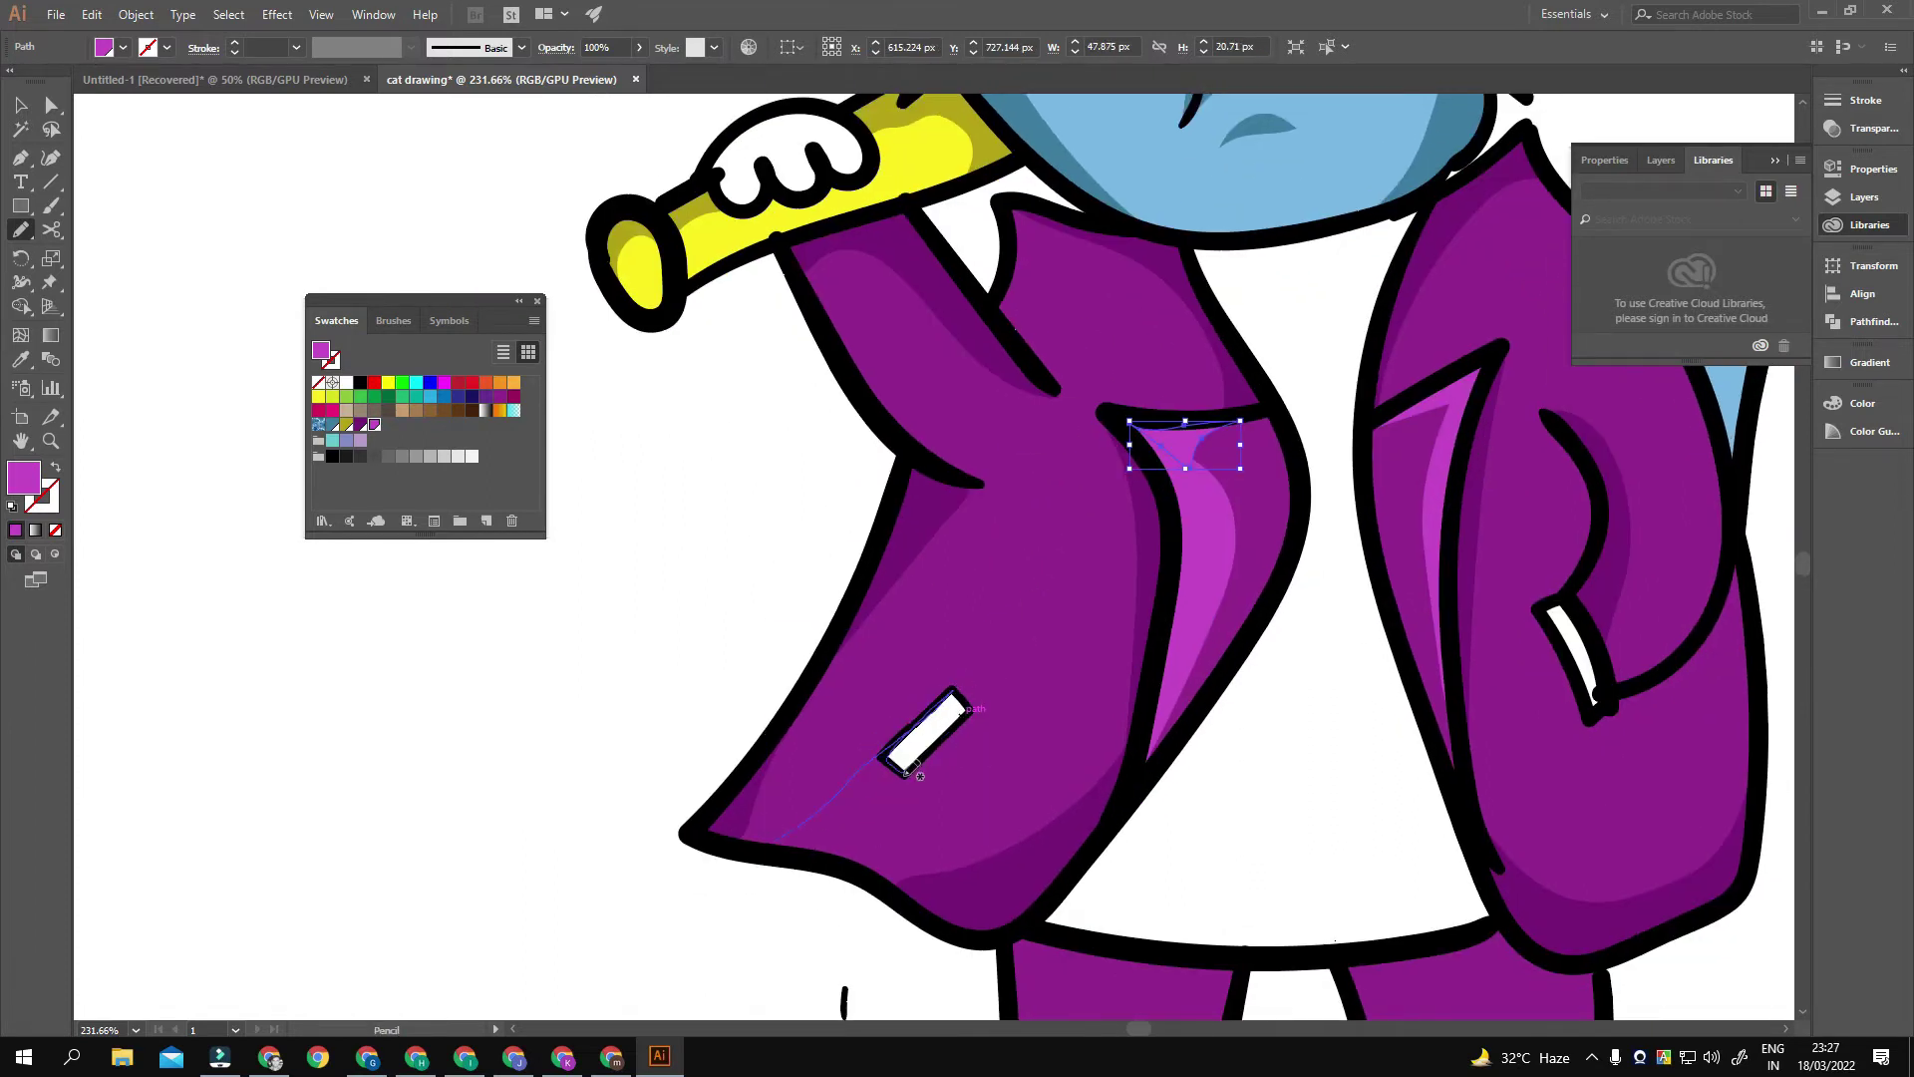
scroll(1063, 649, right, 4)
scroll(1220, 382, up, 1)
drag(1221, 383, 1166, 766)
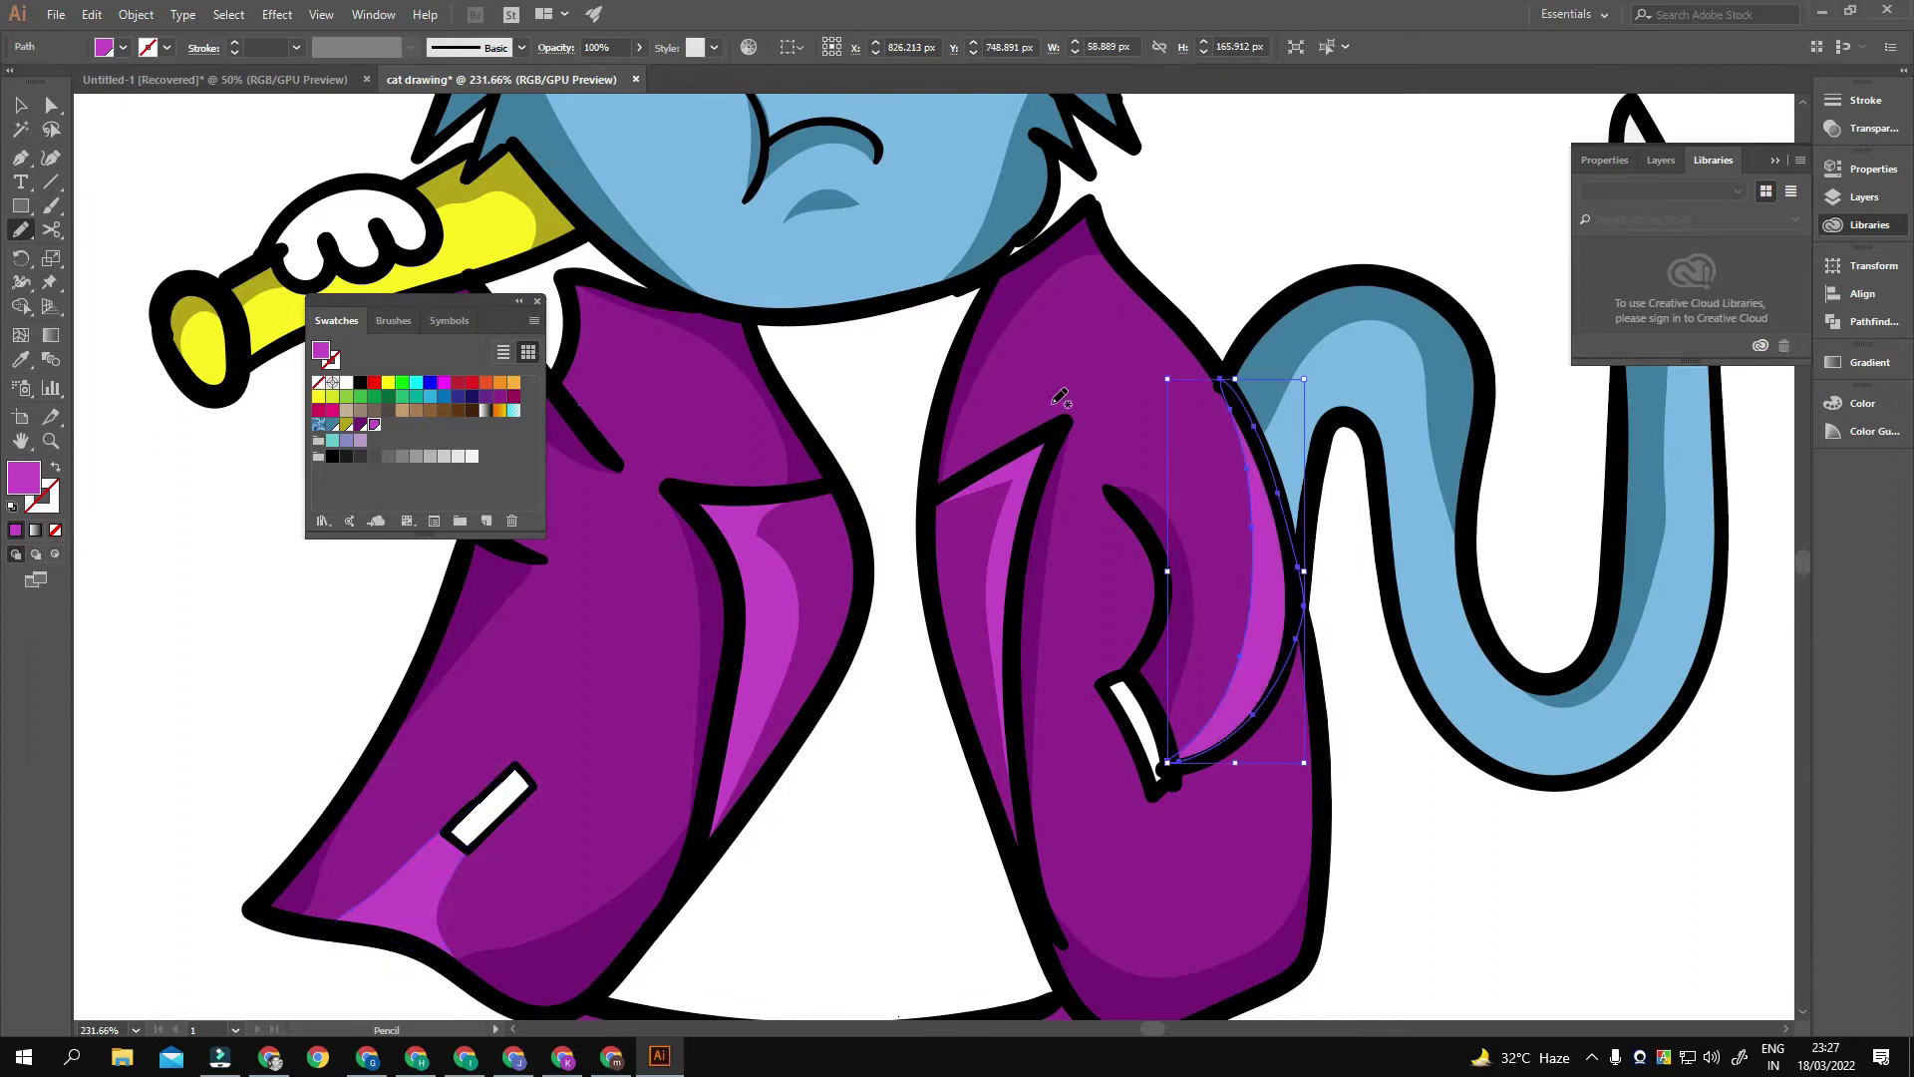
scroll(1295, 405, left, 2)
scroll(1295, 405, up, 1)
scroll(1356, 504, down, 2)
scroll(1355, 504, left, 2)
Step: Select the left lapel highlight, fit the artboard with Ctrl+0, and clear the selection
ctrl+click(788, 469)
scroll(798, 622, down, 5)
scroll(799, 622, up, 4)
scroll(847, 698, up, 3)
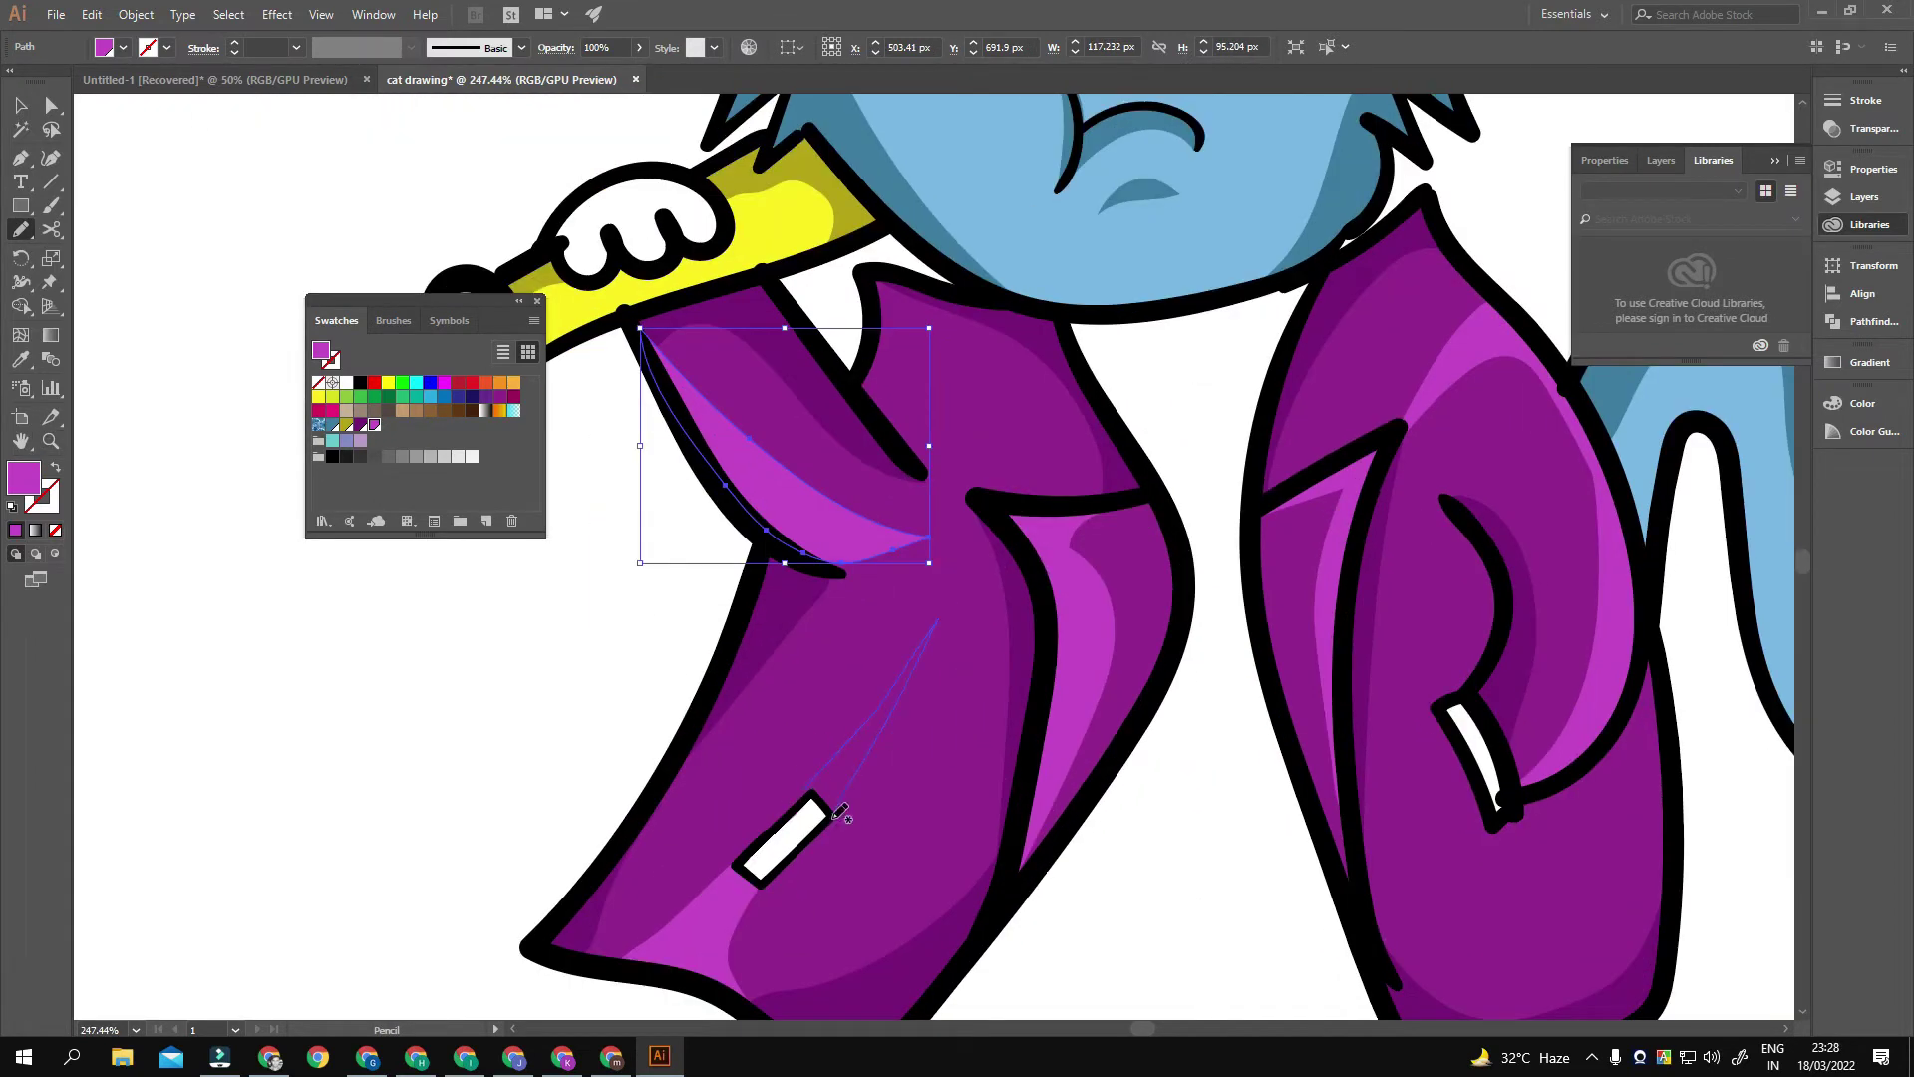
scroll(887, 728, down, 3)
key(c)
key(ctrl+0)
key(v)
click(1065, 621)
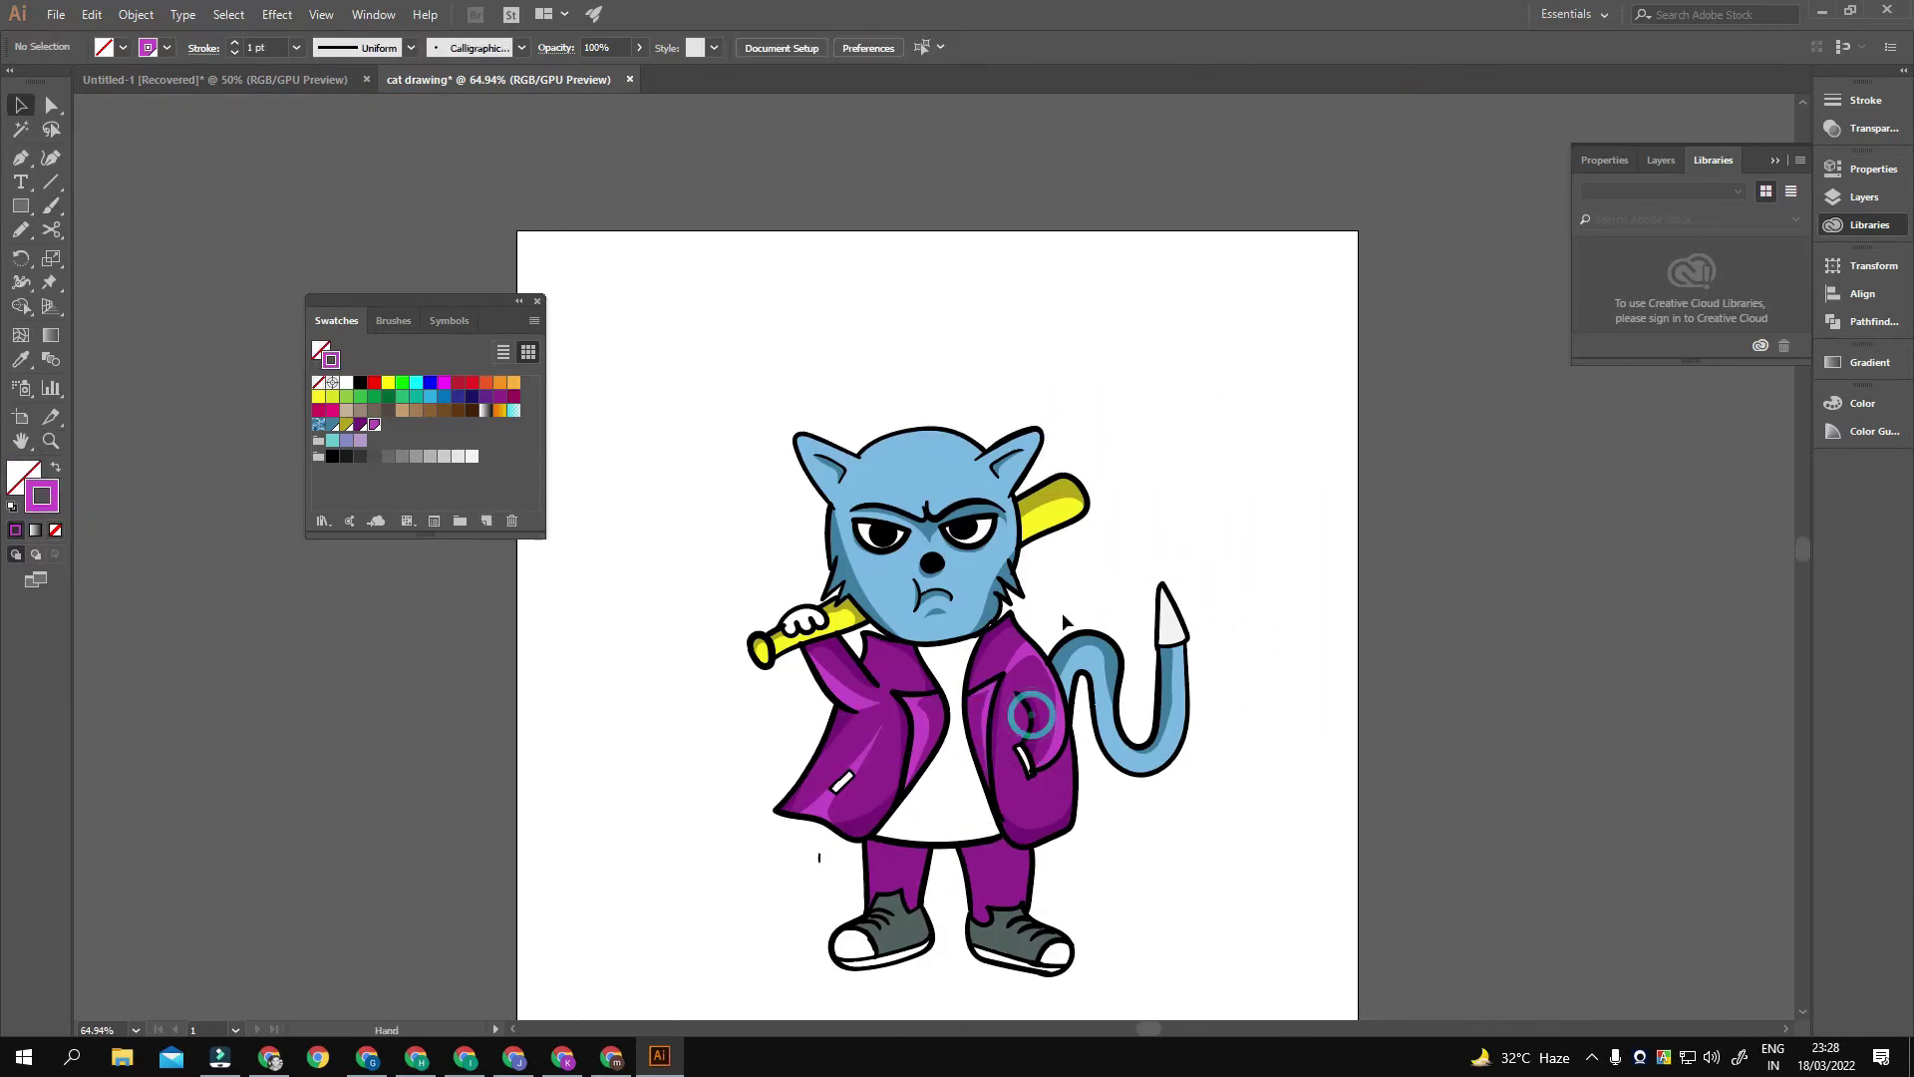
Step: Recolour the cat's head fill from light blue to grey-purple
scroll(912, 569, up, 5)
key(v)
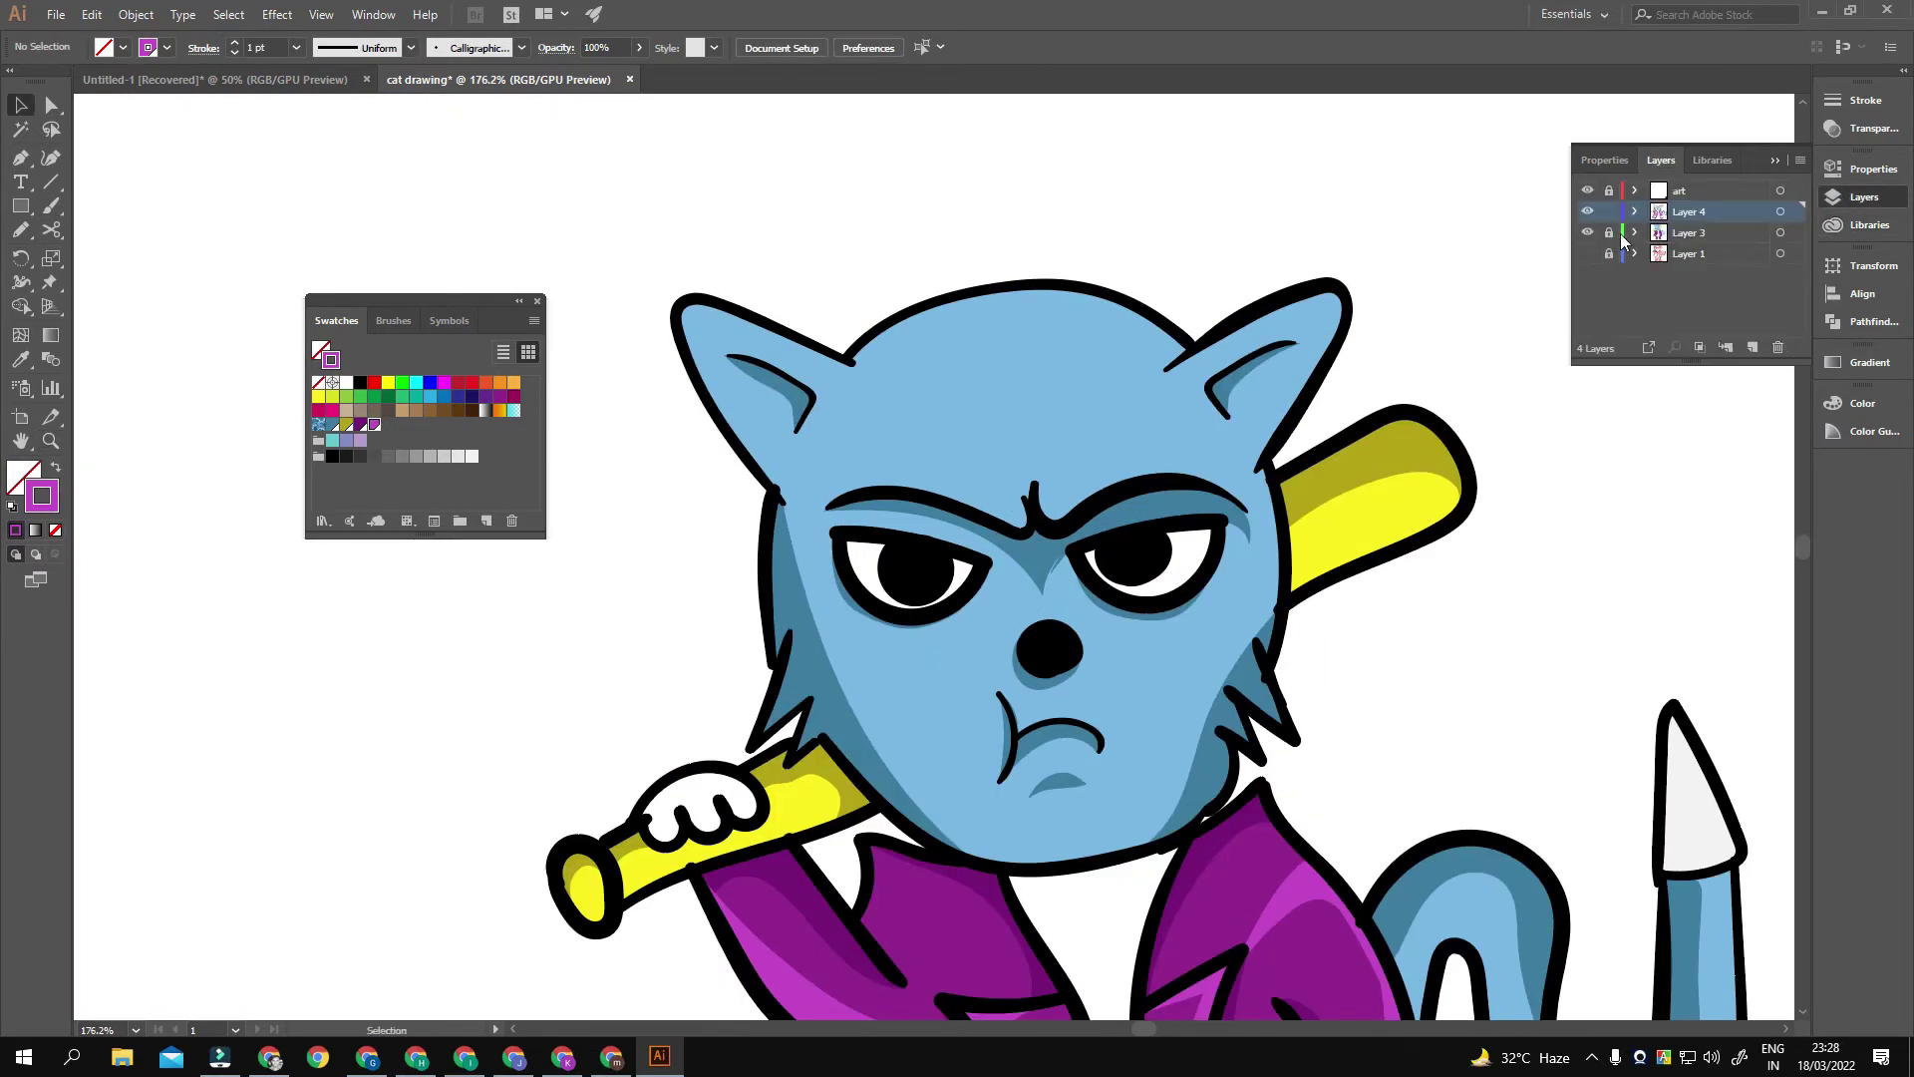
click(997, 418)
double_click(24, 476)
drag(984, 502, 984, 486)
key(Return)
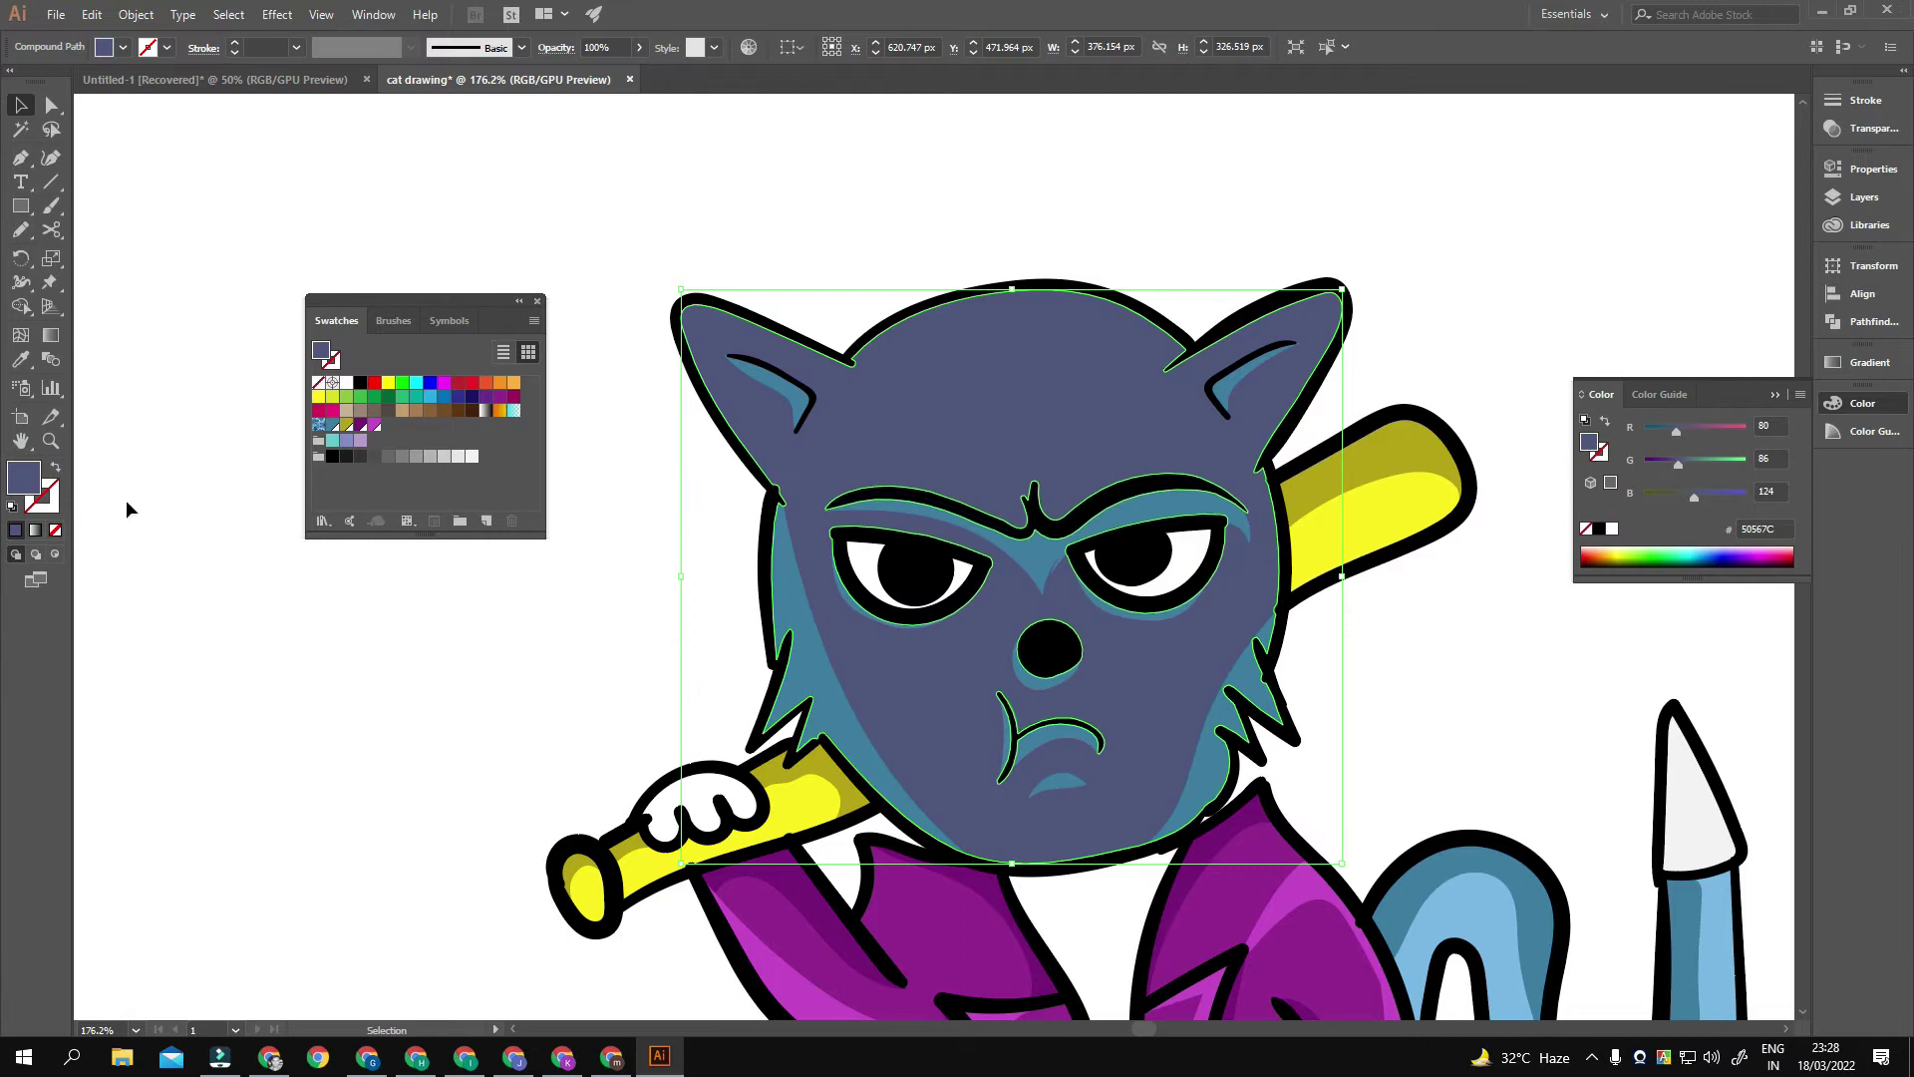
double_click(24, 476)
key(Return)
click(1409, 636)
Step: Apply the grey-purple head colour to the tail and the teal face shading
scroll(1397, 721, up, 3)
key(v)
scroll(649, 449, down, 5)
click(827, 590)
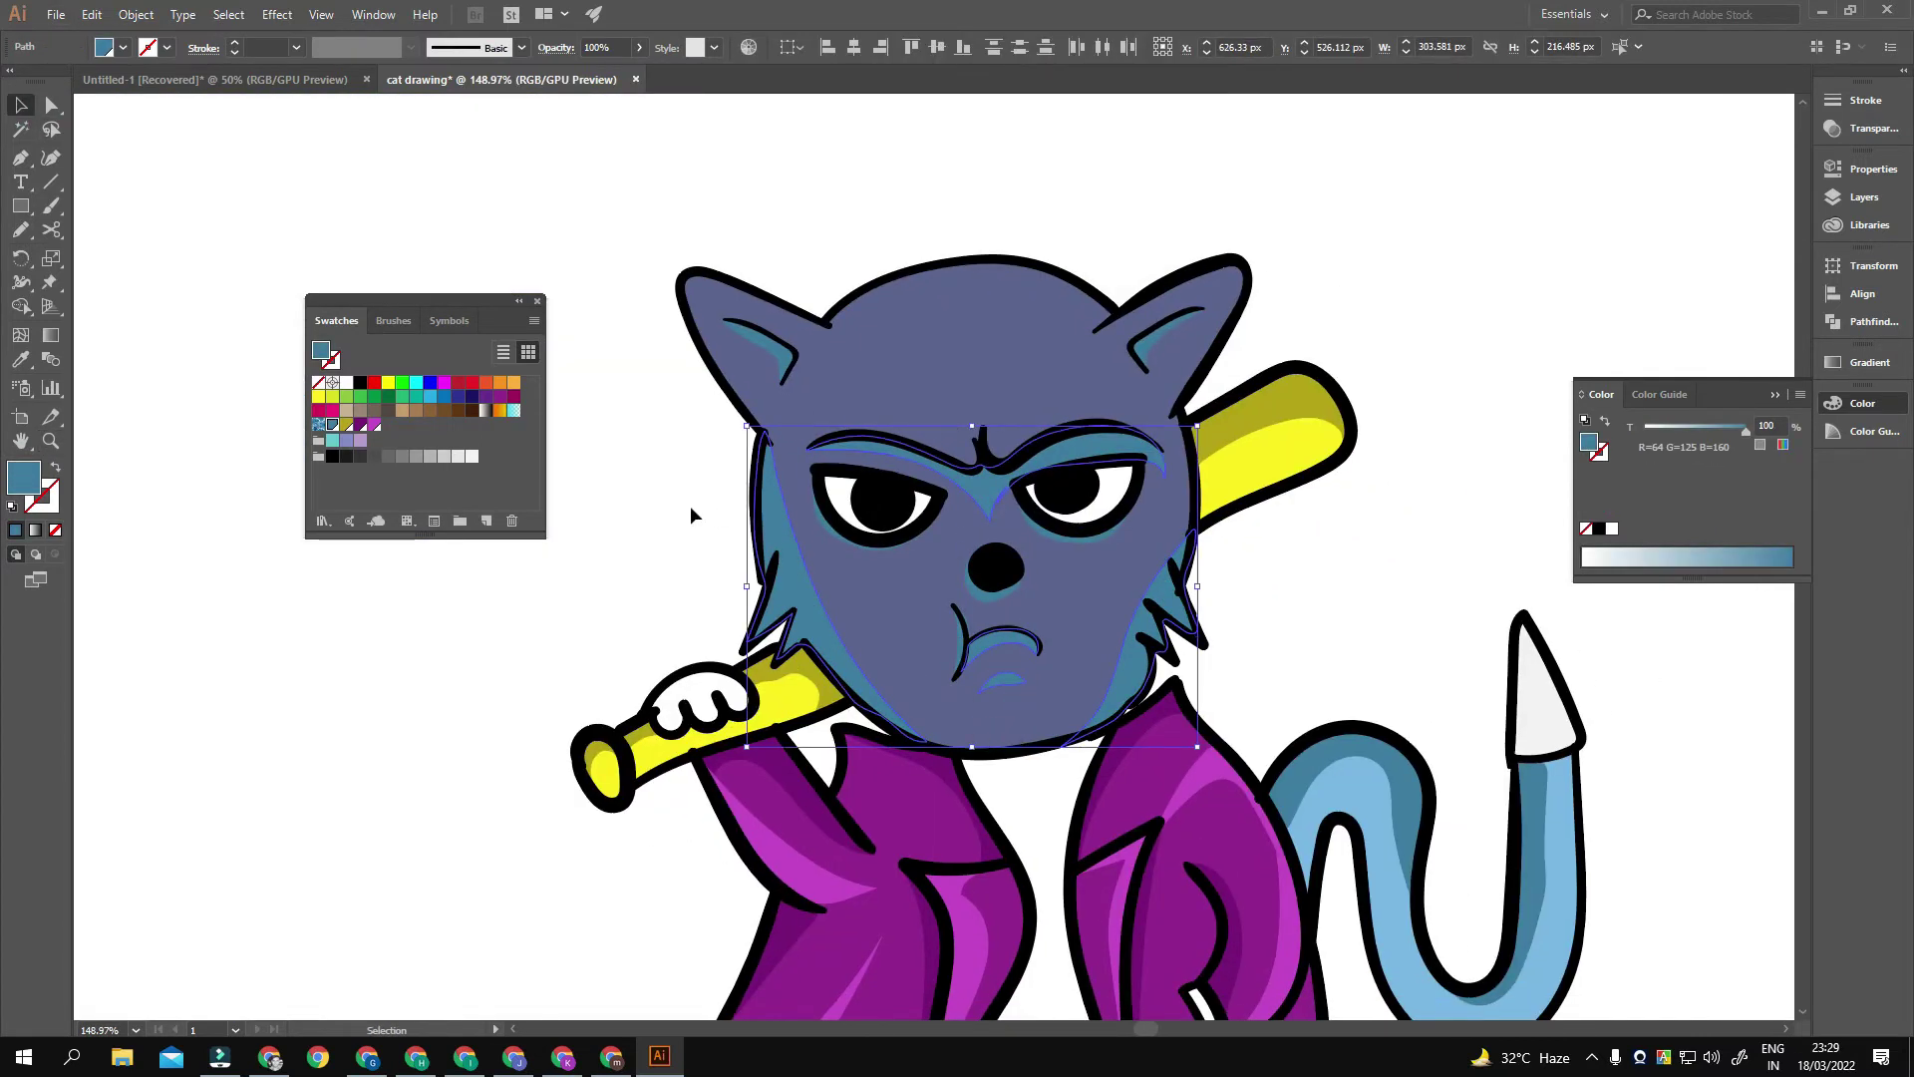
click(1348, 792)
shift+click(957, 299)
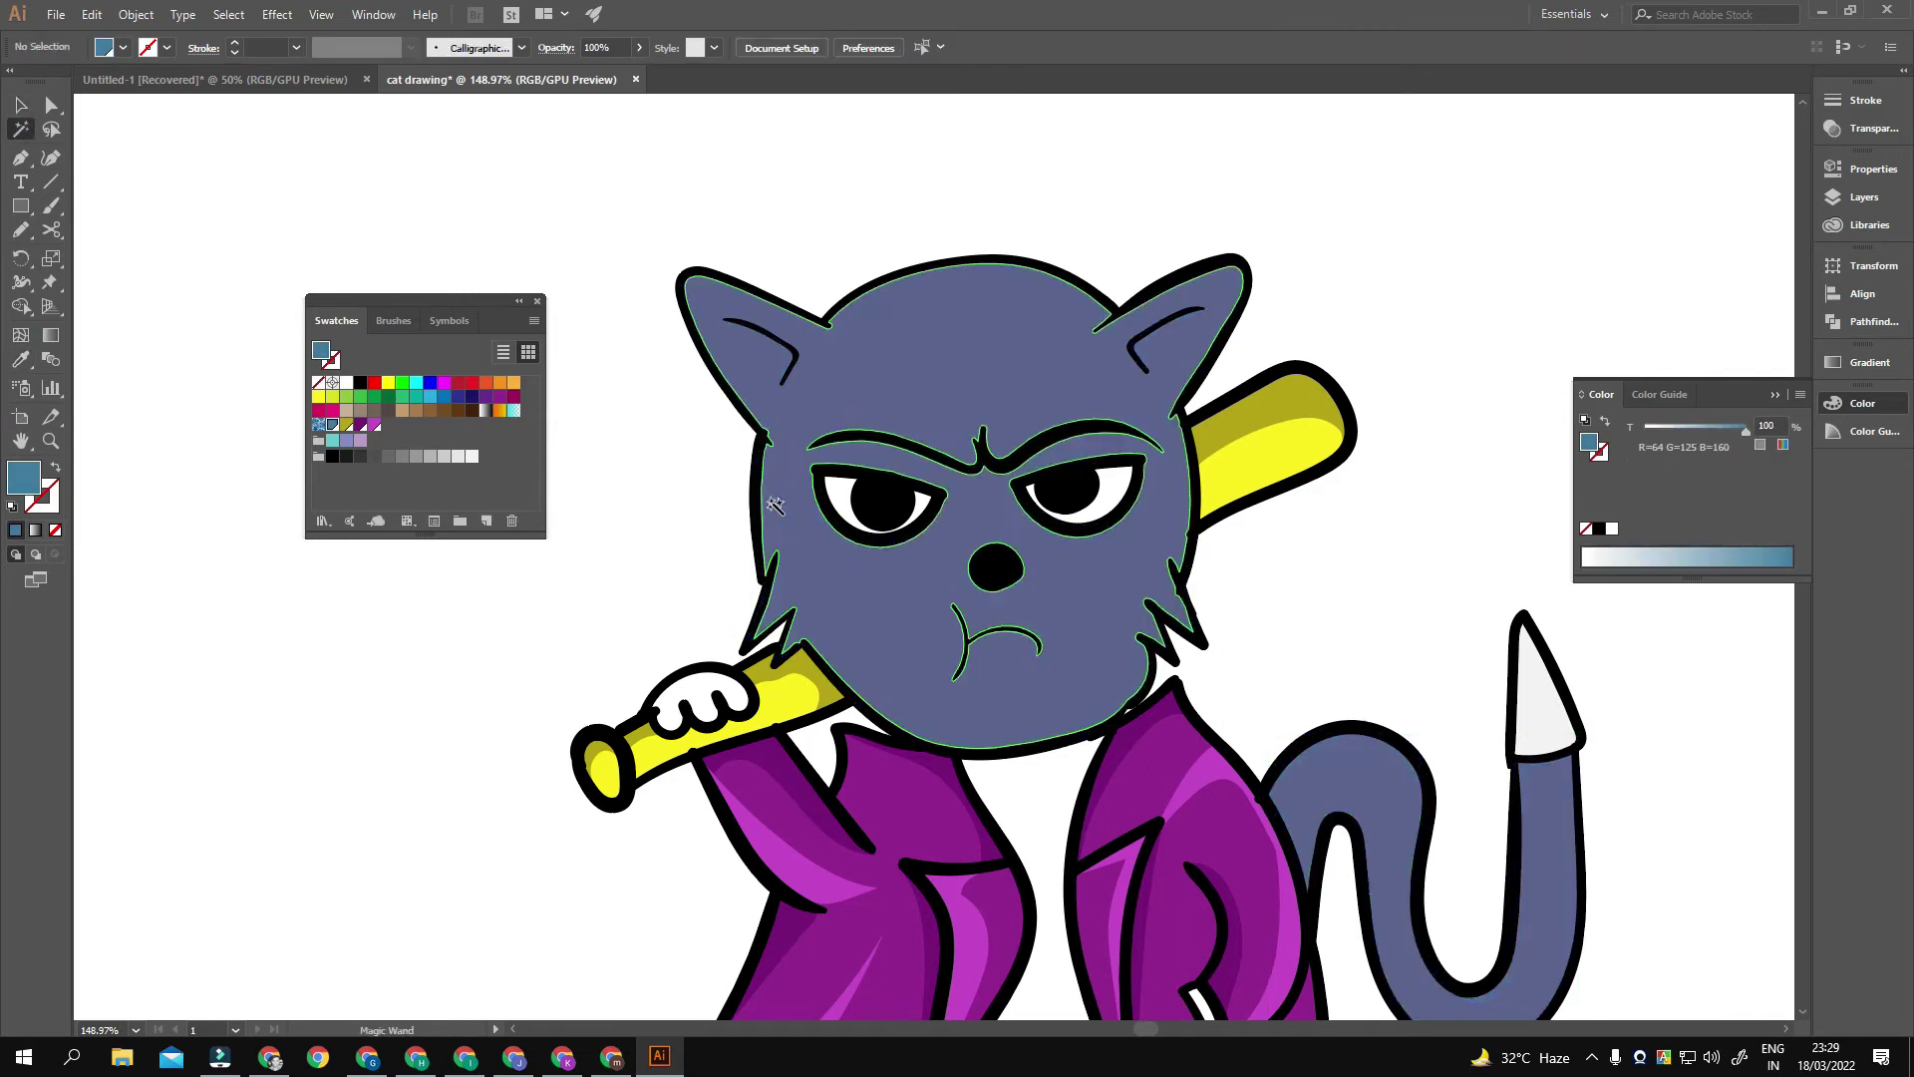
Step: Set the face shading to a darker navy fill and show the Layers panel
key(i)
double_click(24, 477)
key(Return)
scroll(1252, 654, down, 3)
key(F7)
scroll(1128, 532, up, 3)
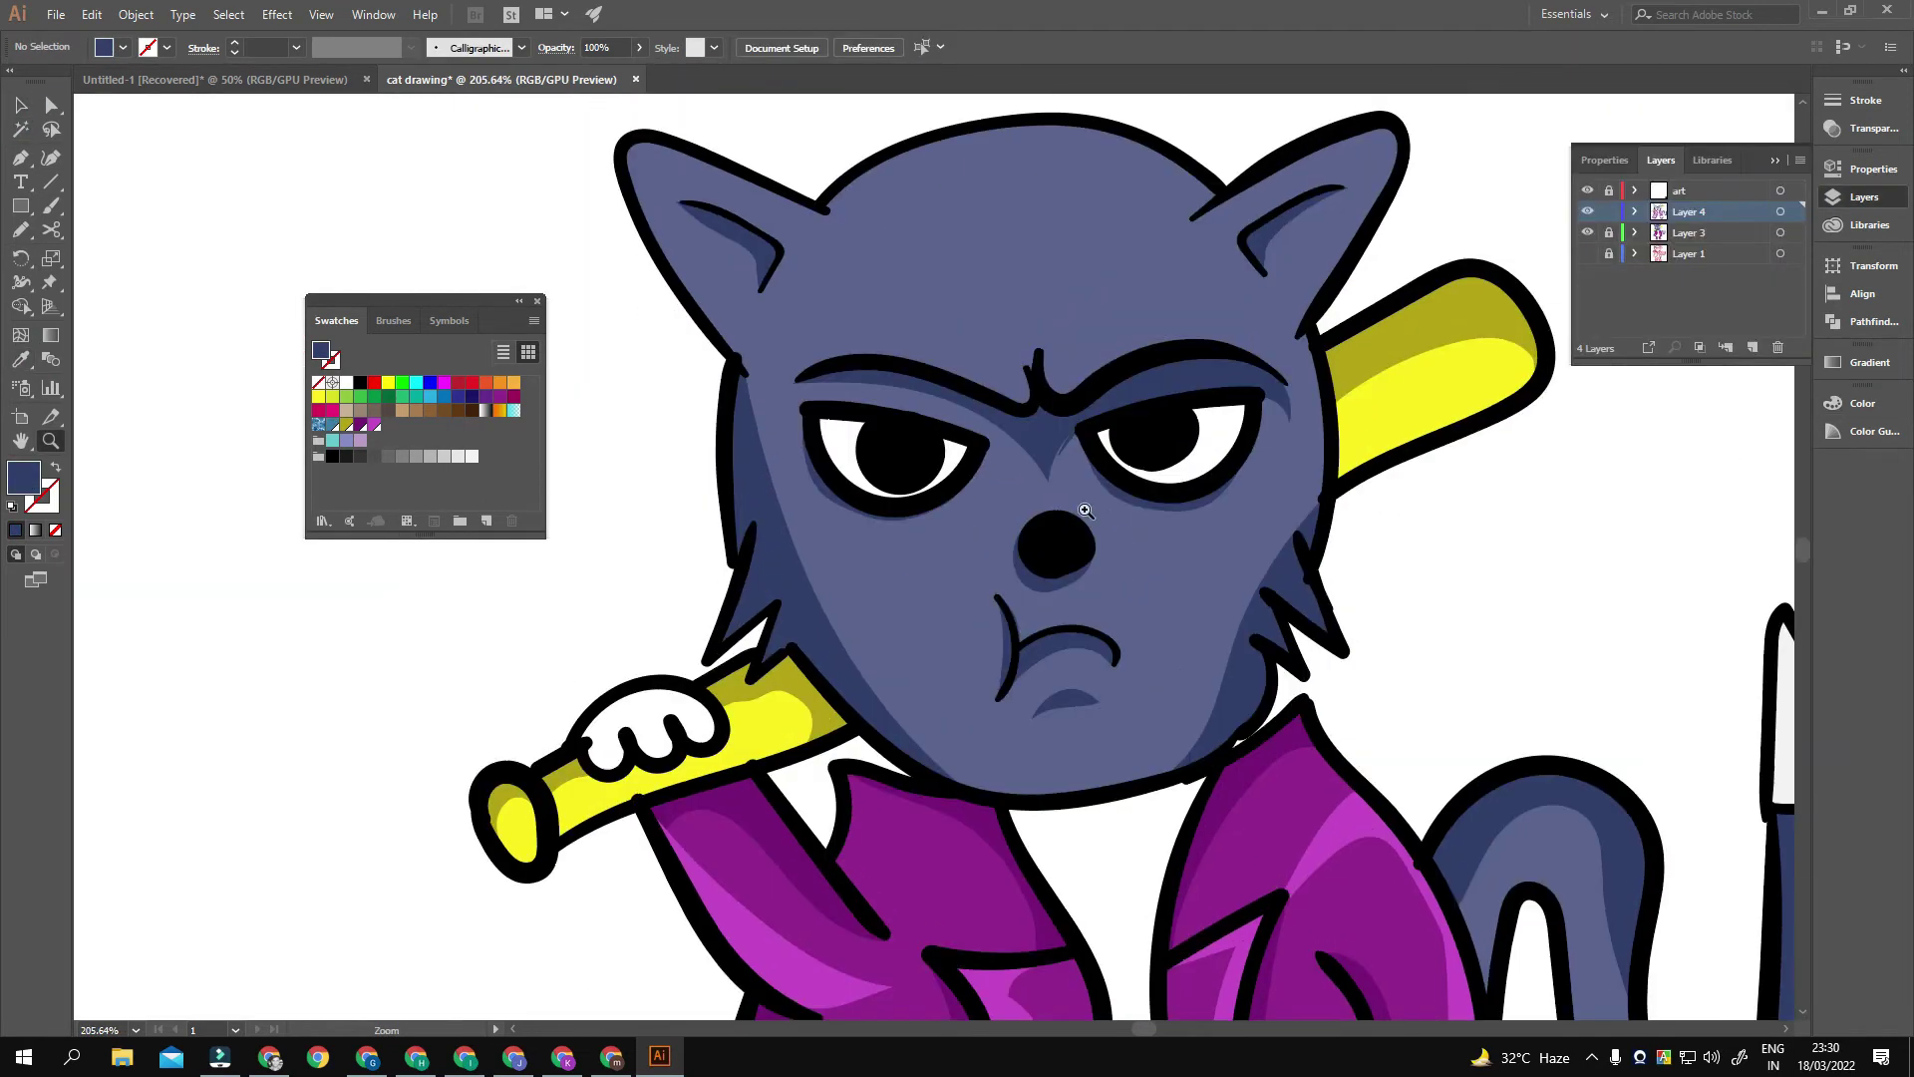
Step: Pencil-draw pale blue-violet blush spots on the cat's left and right cheeks
scroll(1105, 518, up, 1)
key(n)
drag(868, 504, 859, 514)
double_click(24, 477)
key(Return)
drag(1241, 504, 1309, 525)
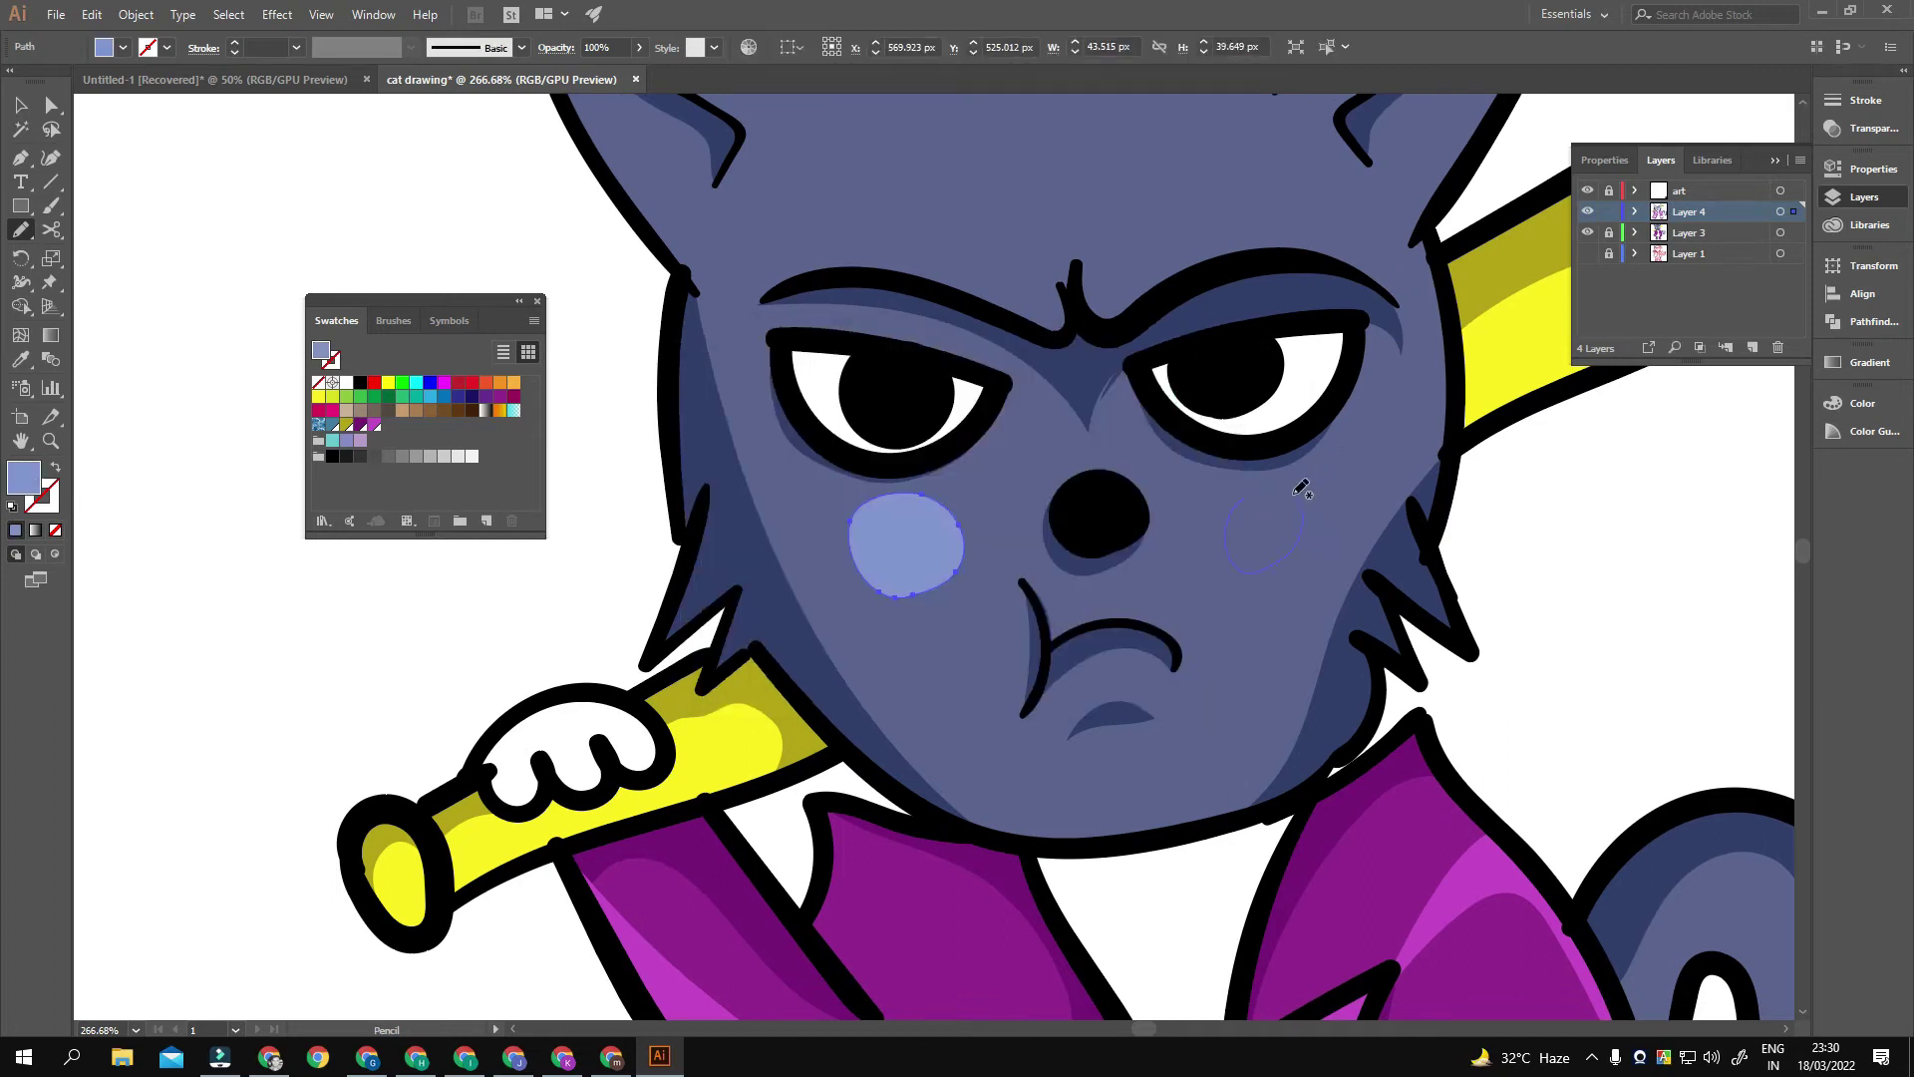
scroll(1064, 626, down, 3)
Step: Draw a muzzle patch around the frown, send it behind the lips, and fill it white
drag(983, 509, 982, 499)
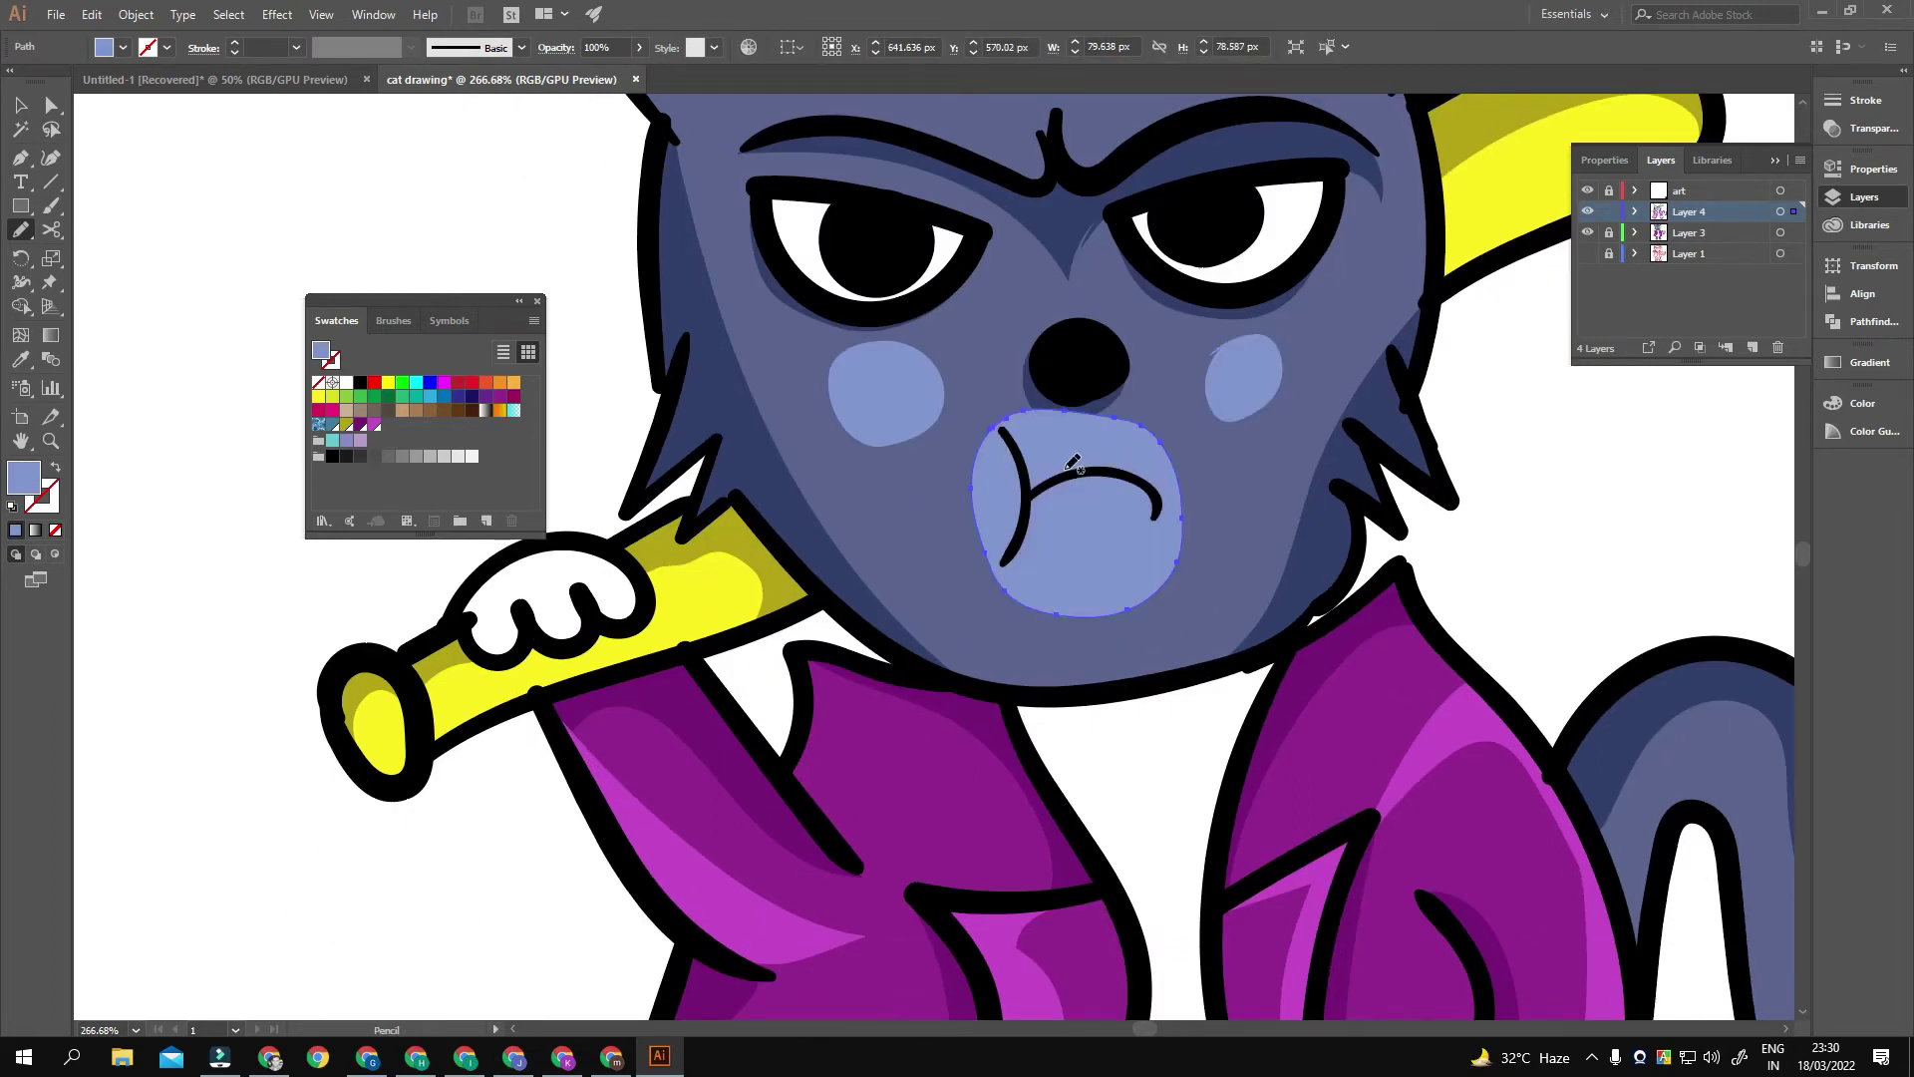
key(ctrl+[)
key(ctrl+shift+a)
key(z)
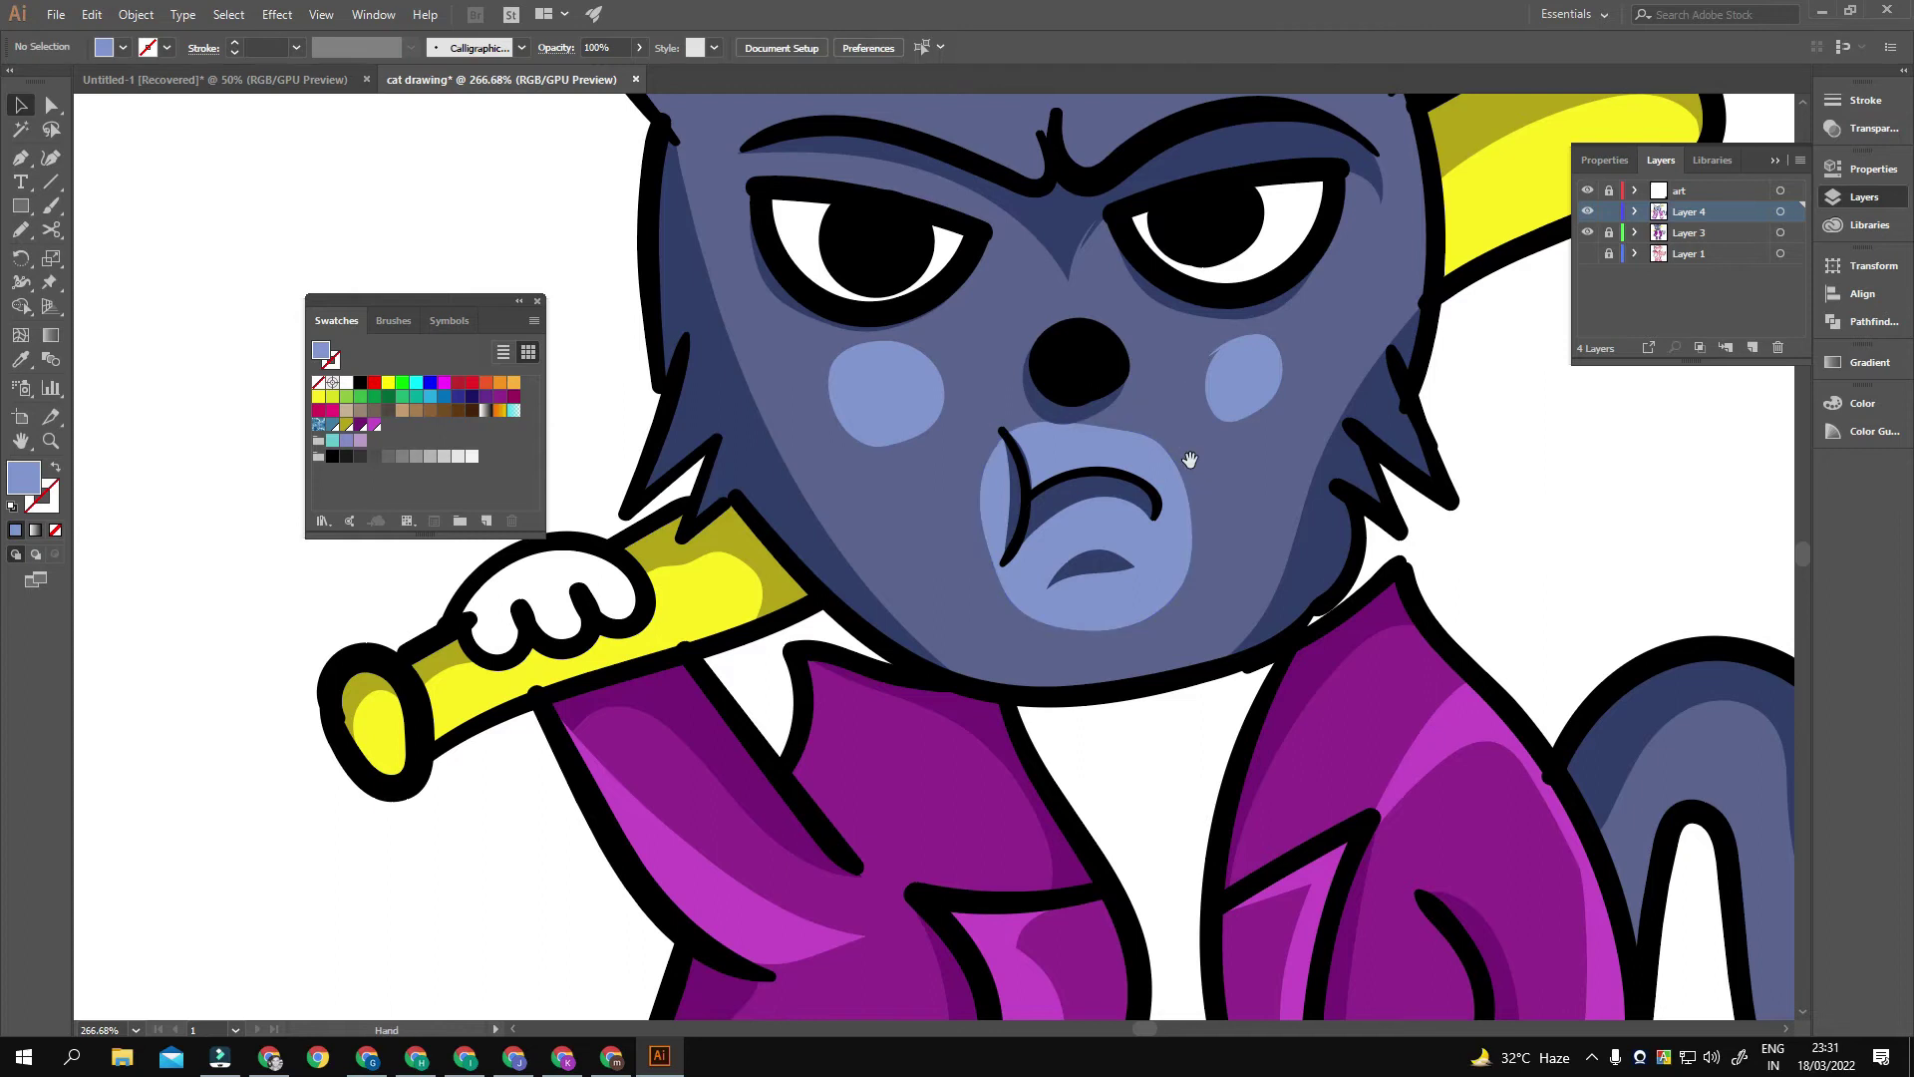
alt+click(1153, 406)
alt+click(943, 516)
alt+click(508, 619)
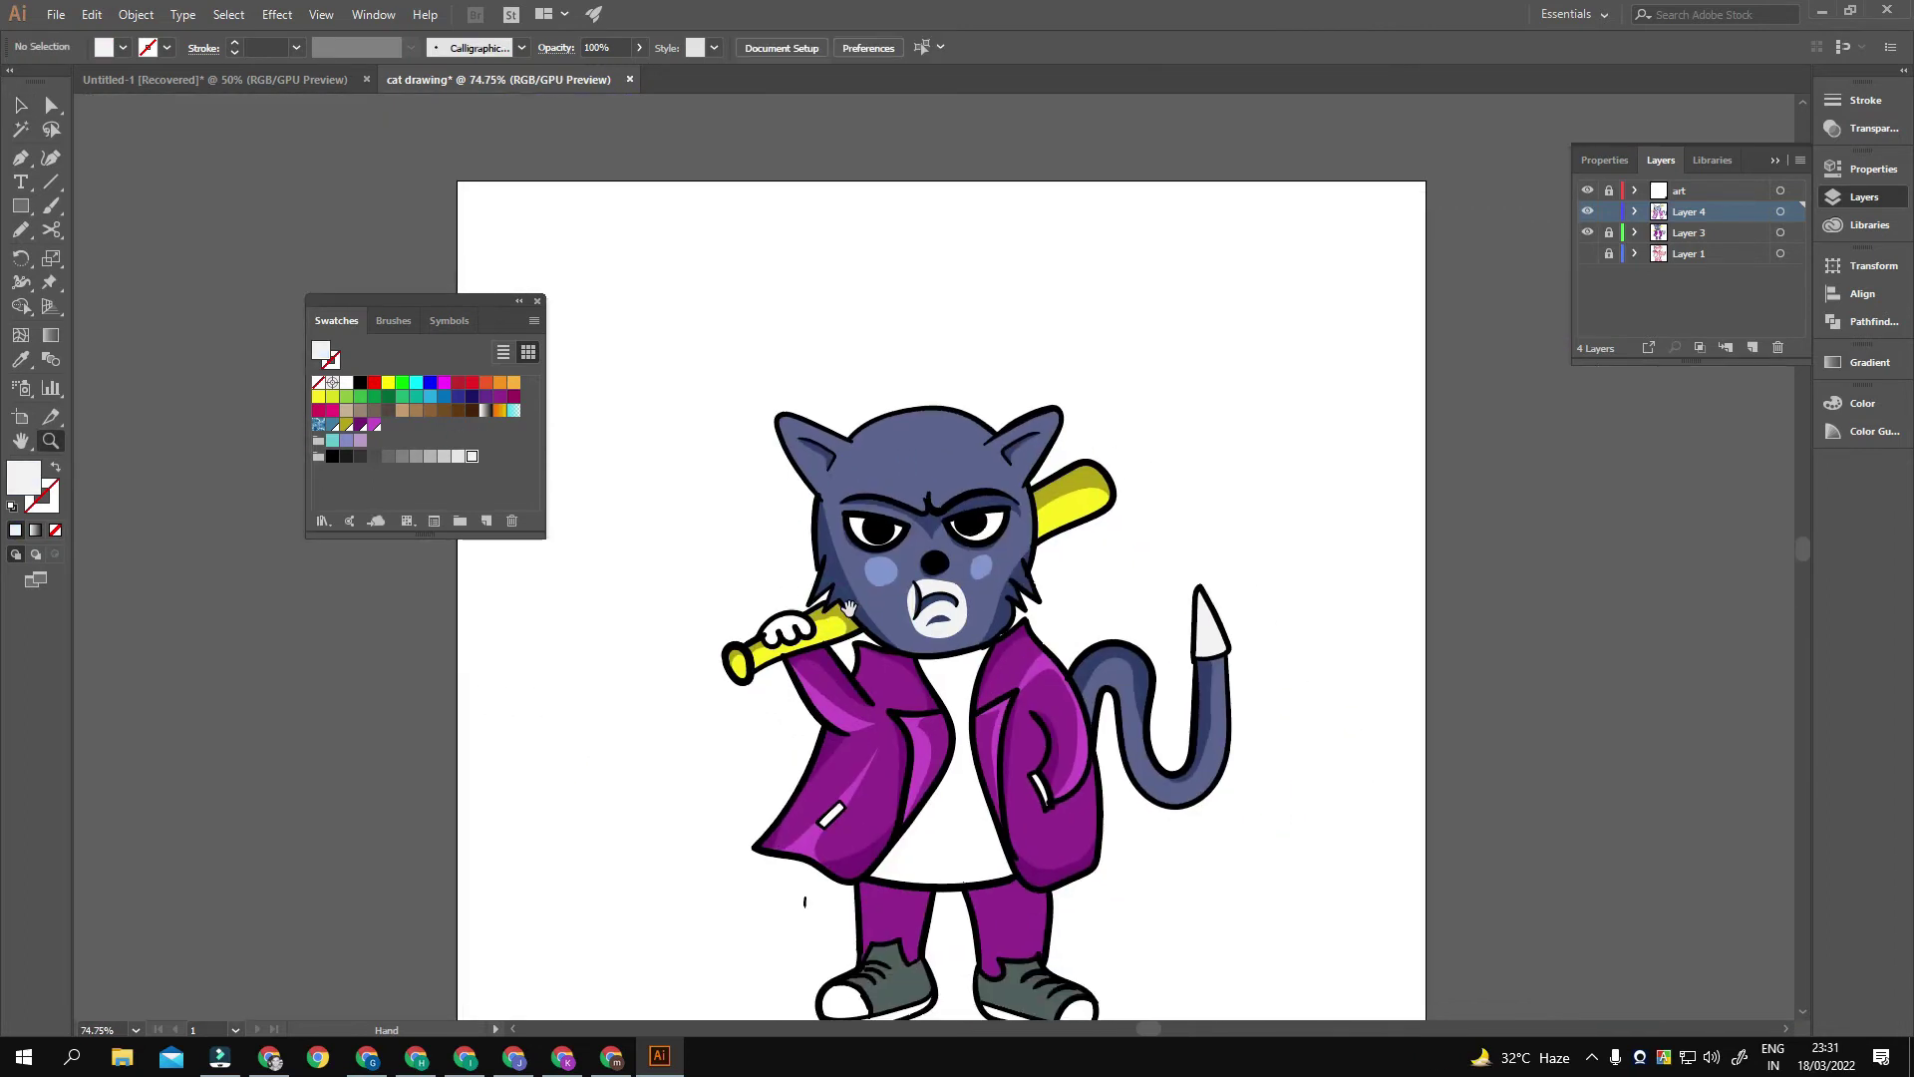
drag(904, 624, 1592, 290)
click(1753, 348)
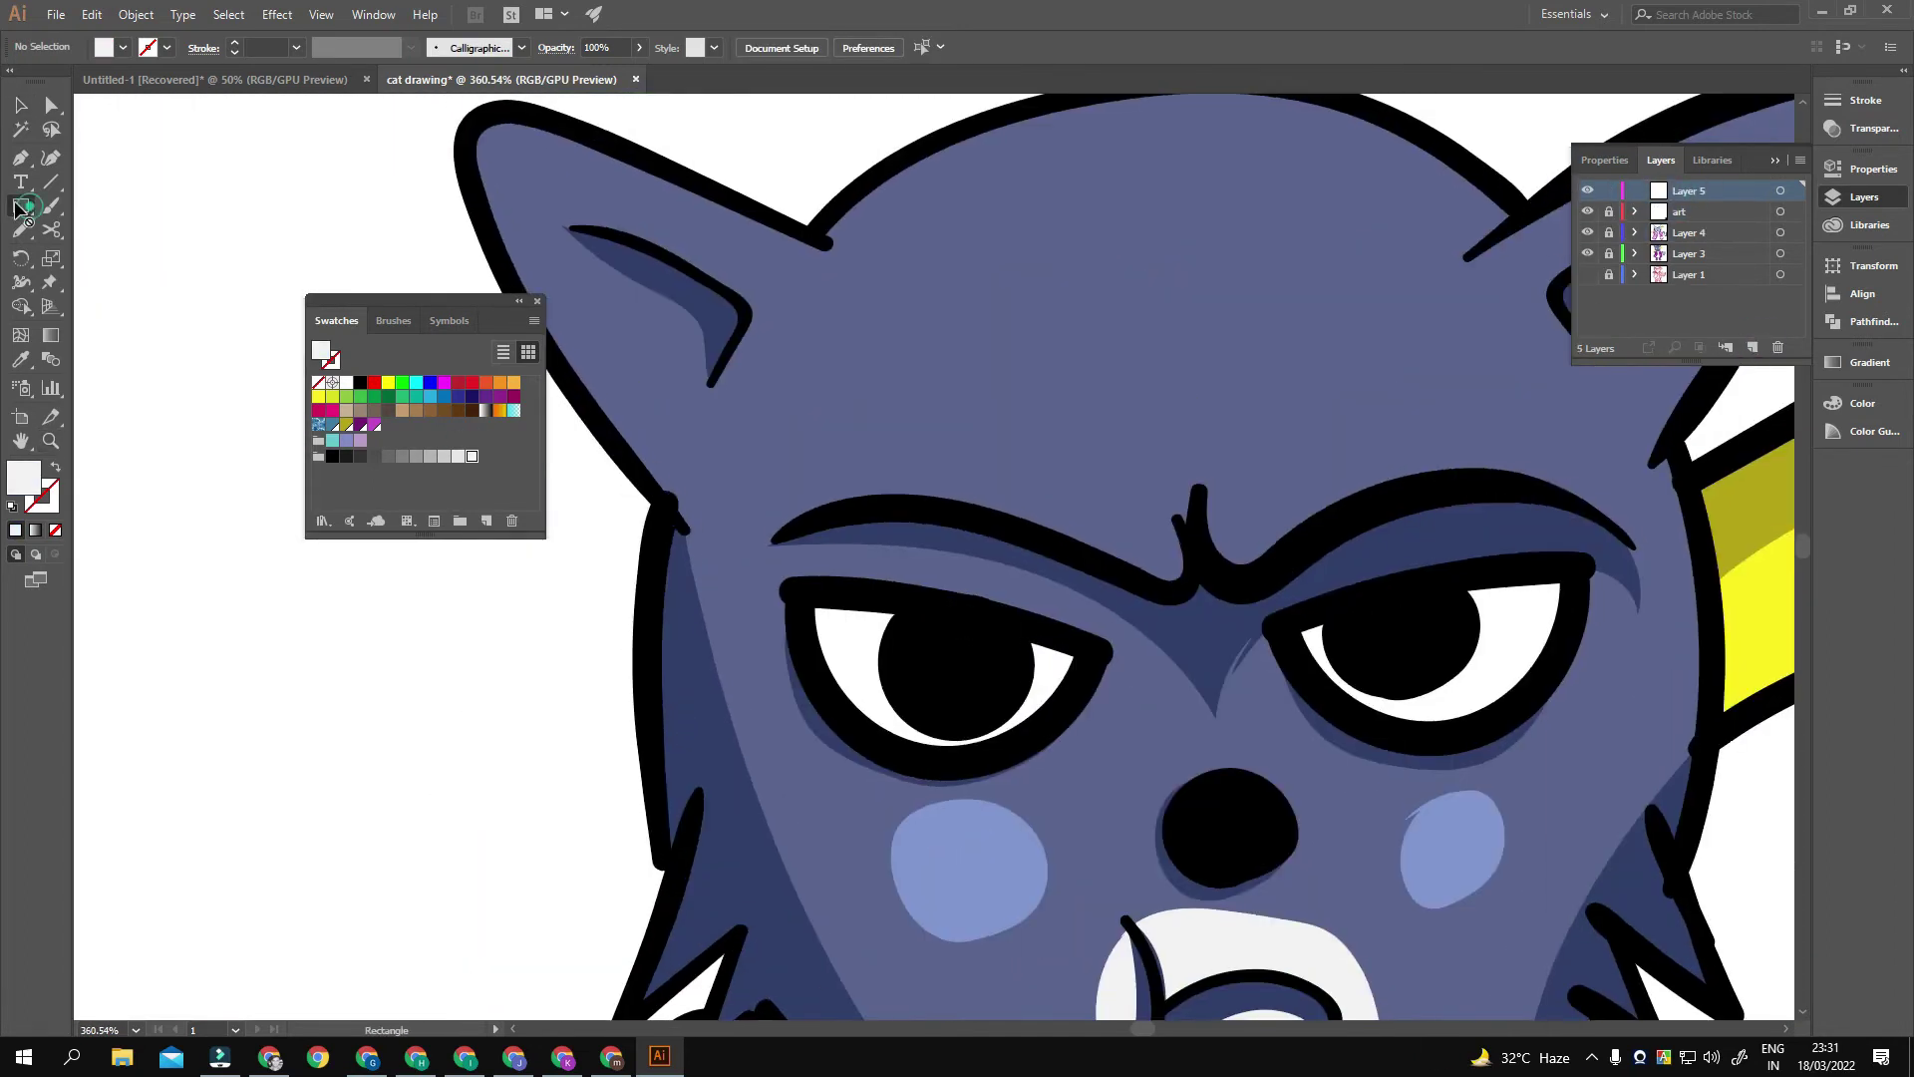
Step: Draw white circles in both eyes and fill the eye shapes red
drag(913, 687, 912, 688)
key(v)
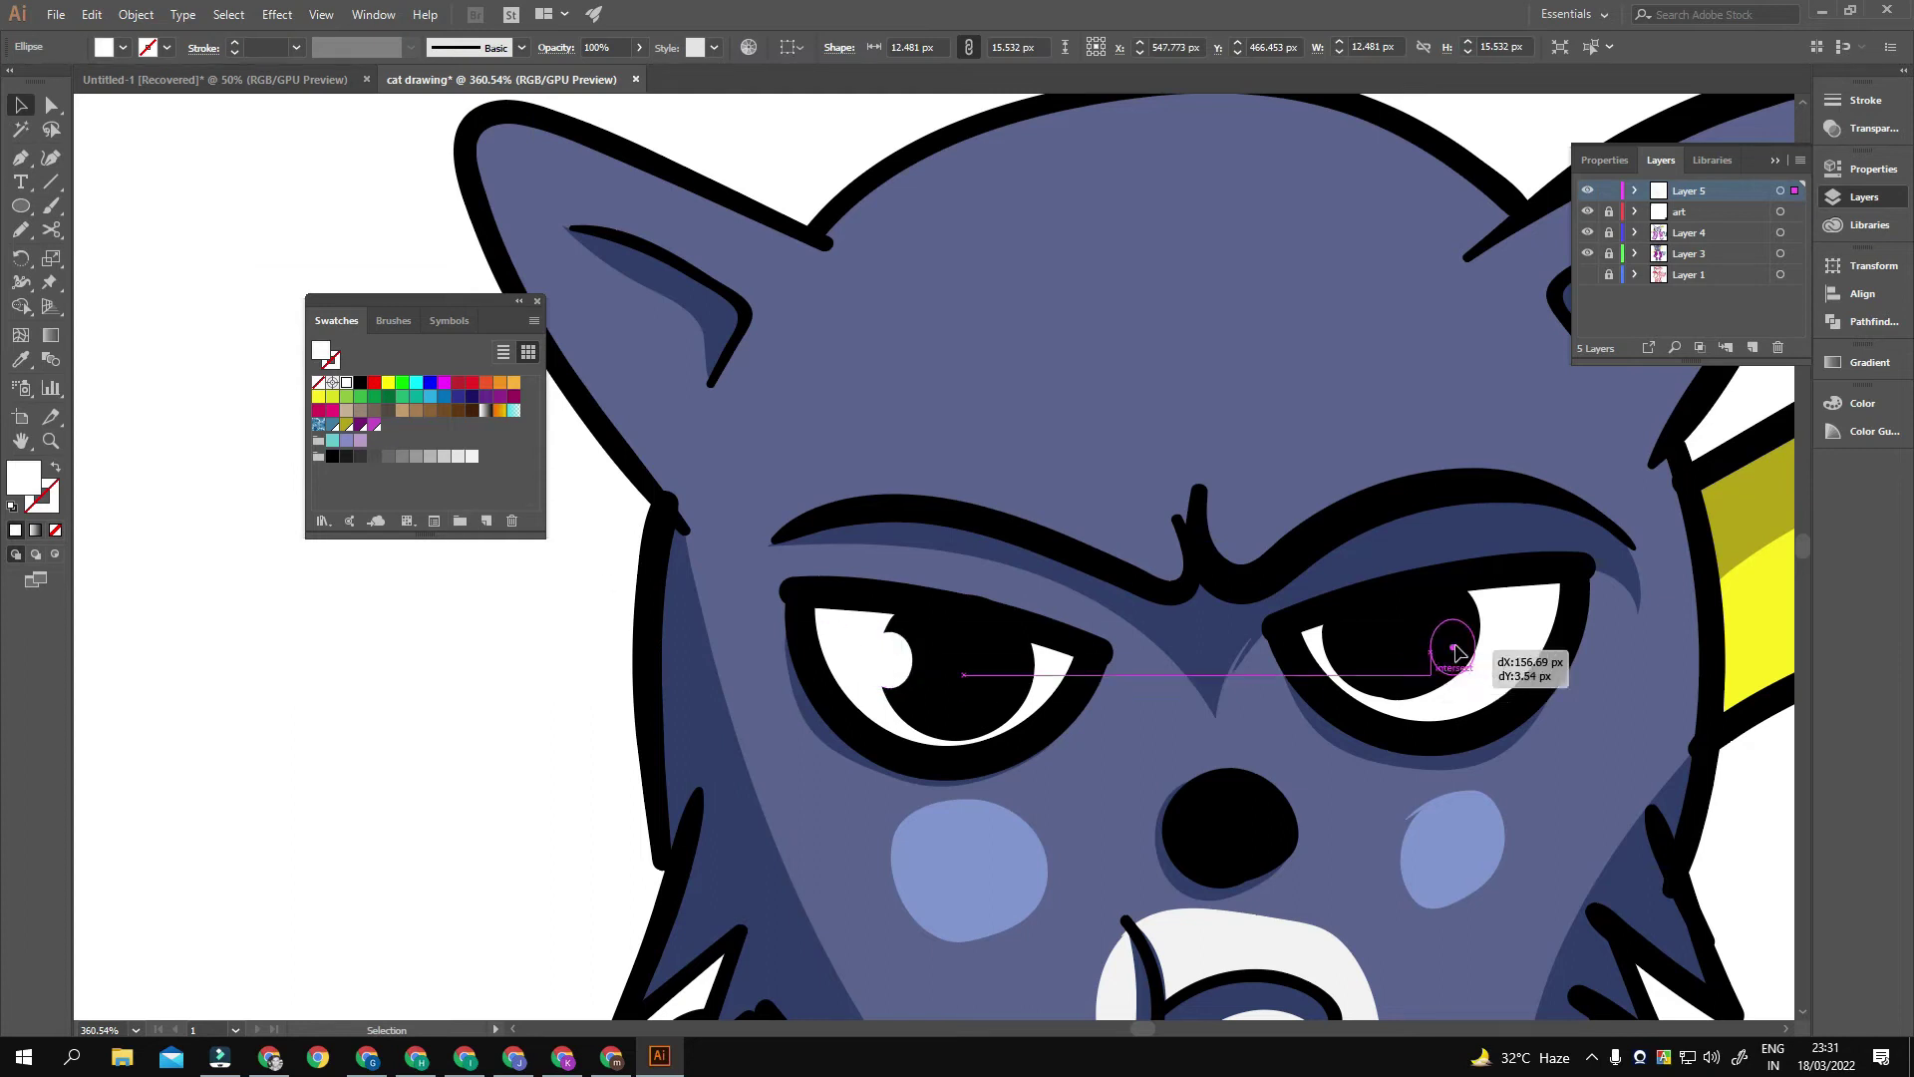
click(1441, 673)
drag(1424, 677, 1409, 677)
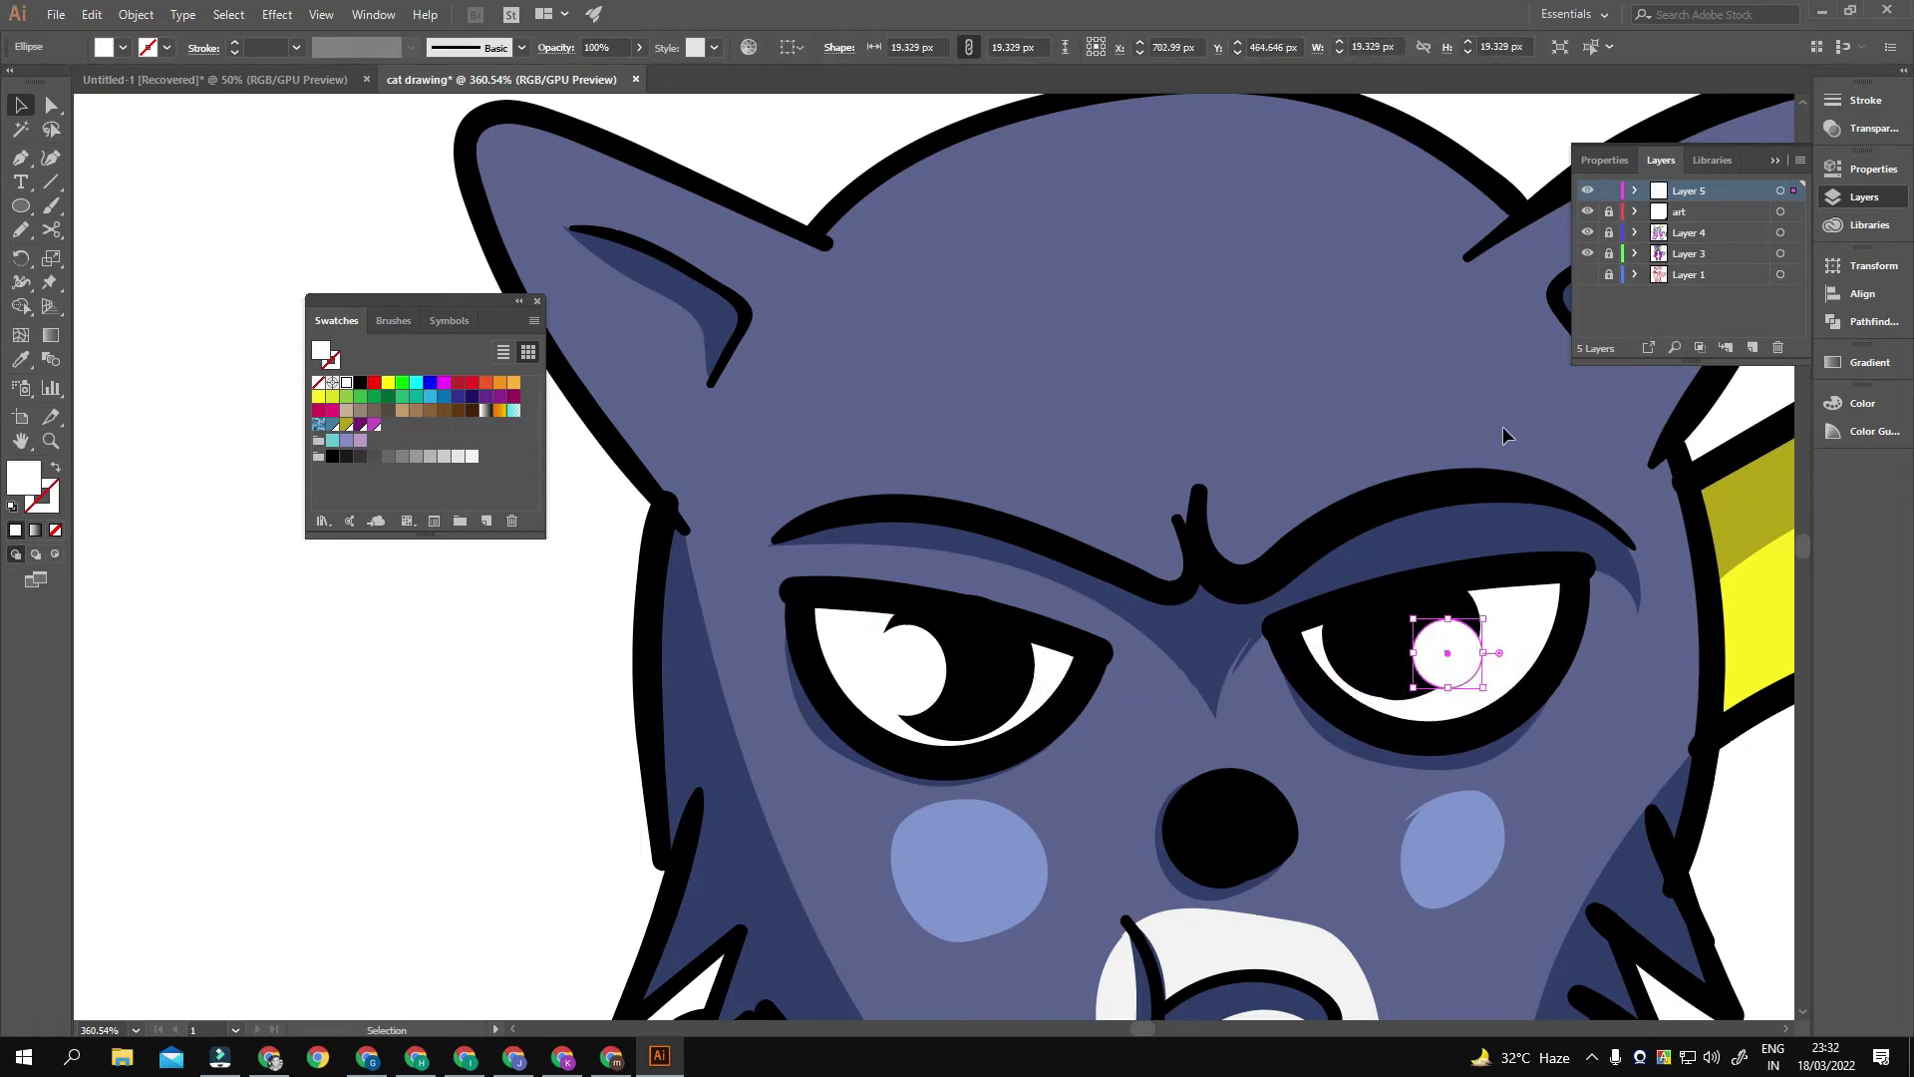
scroll(1625, 589, down, 1)
click(1286, 599)
click(374, 382)
Step: Pencil-draw dark grey crescents under the irises of the left and right eyes
key(ctrl+0)
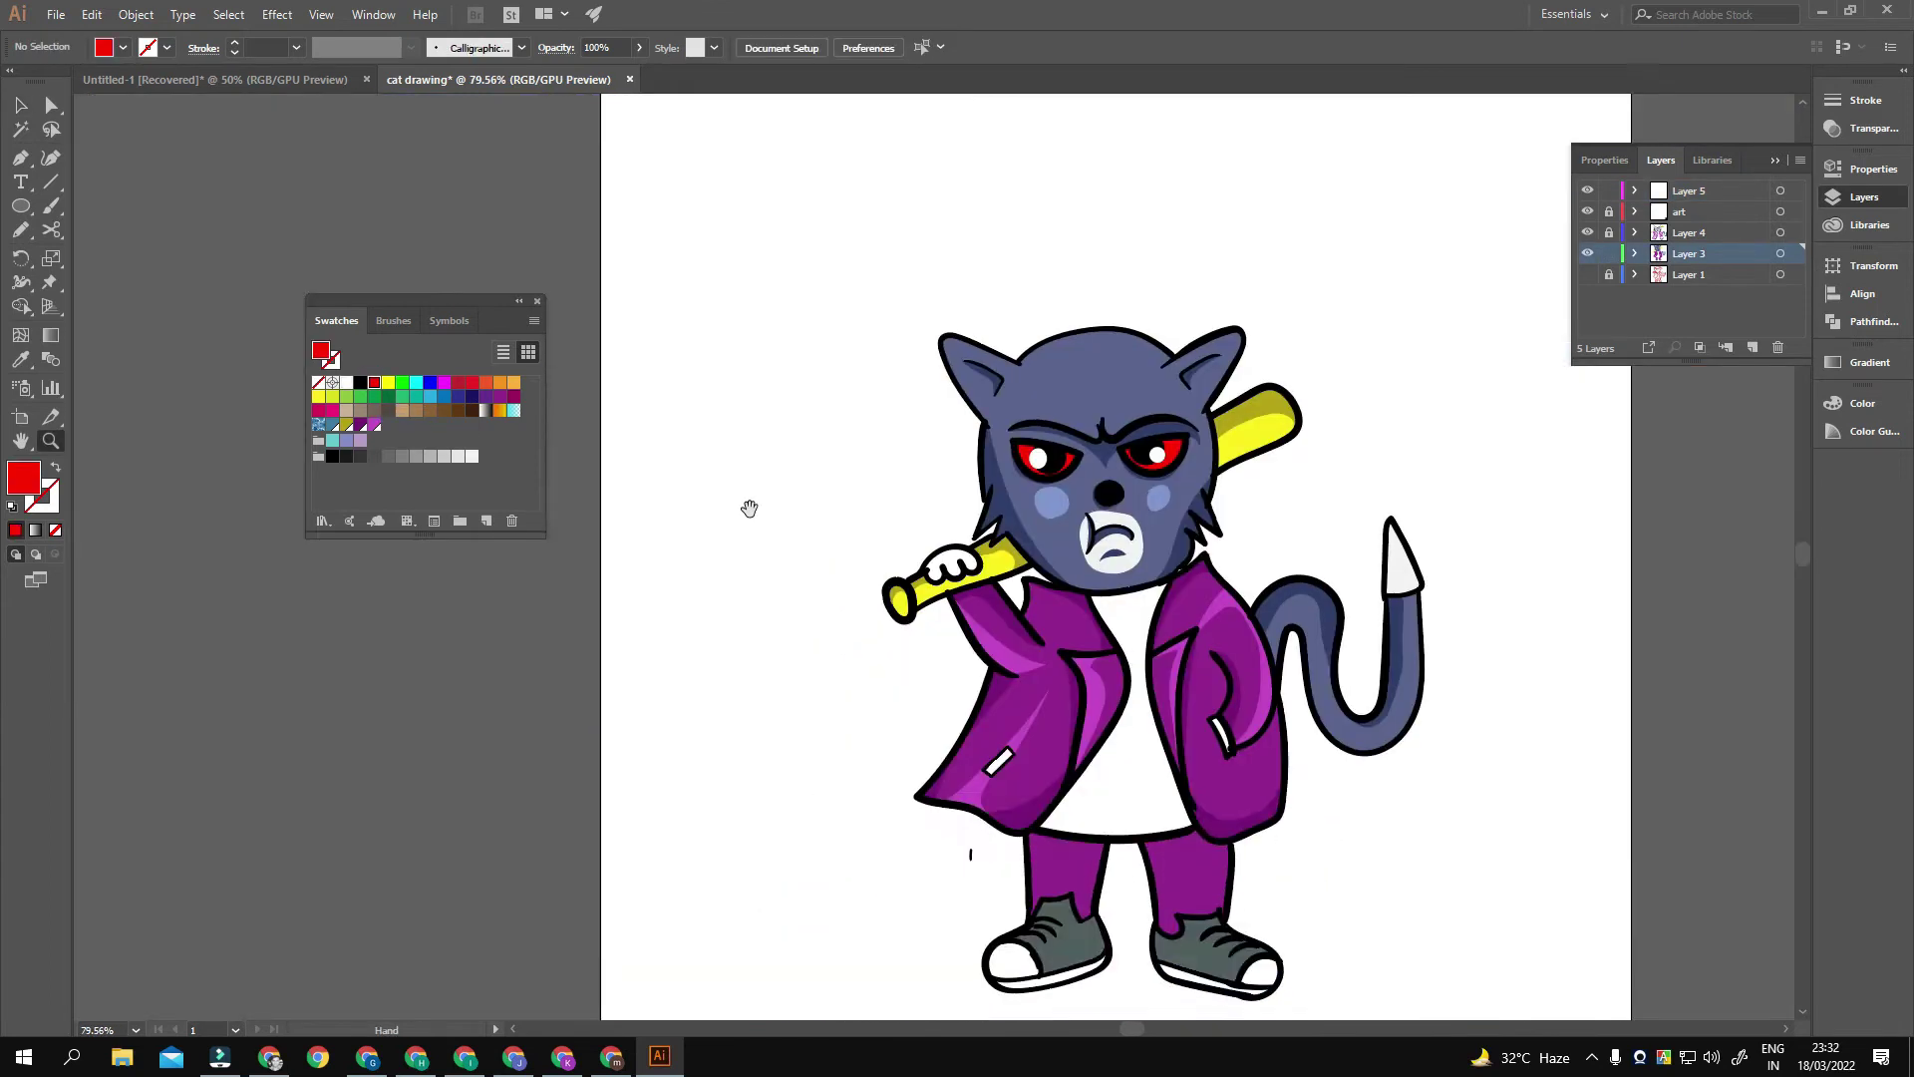
drag(750, 509, 867, 558)
key(n)
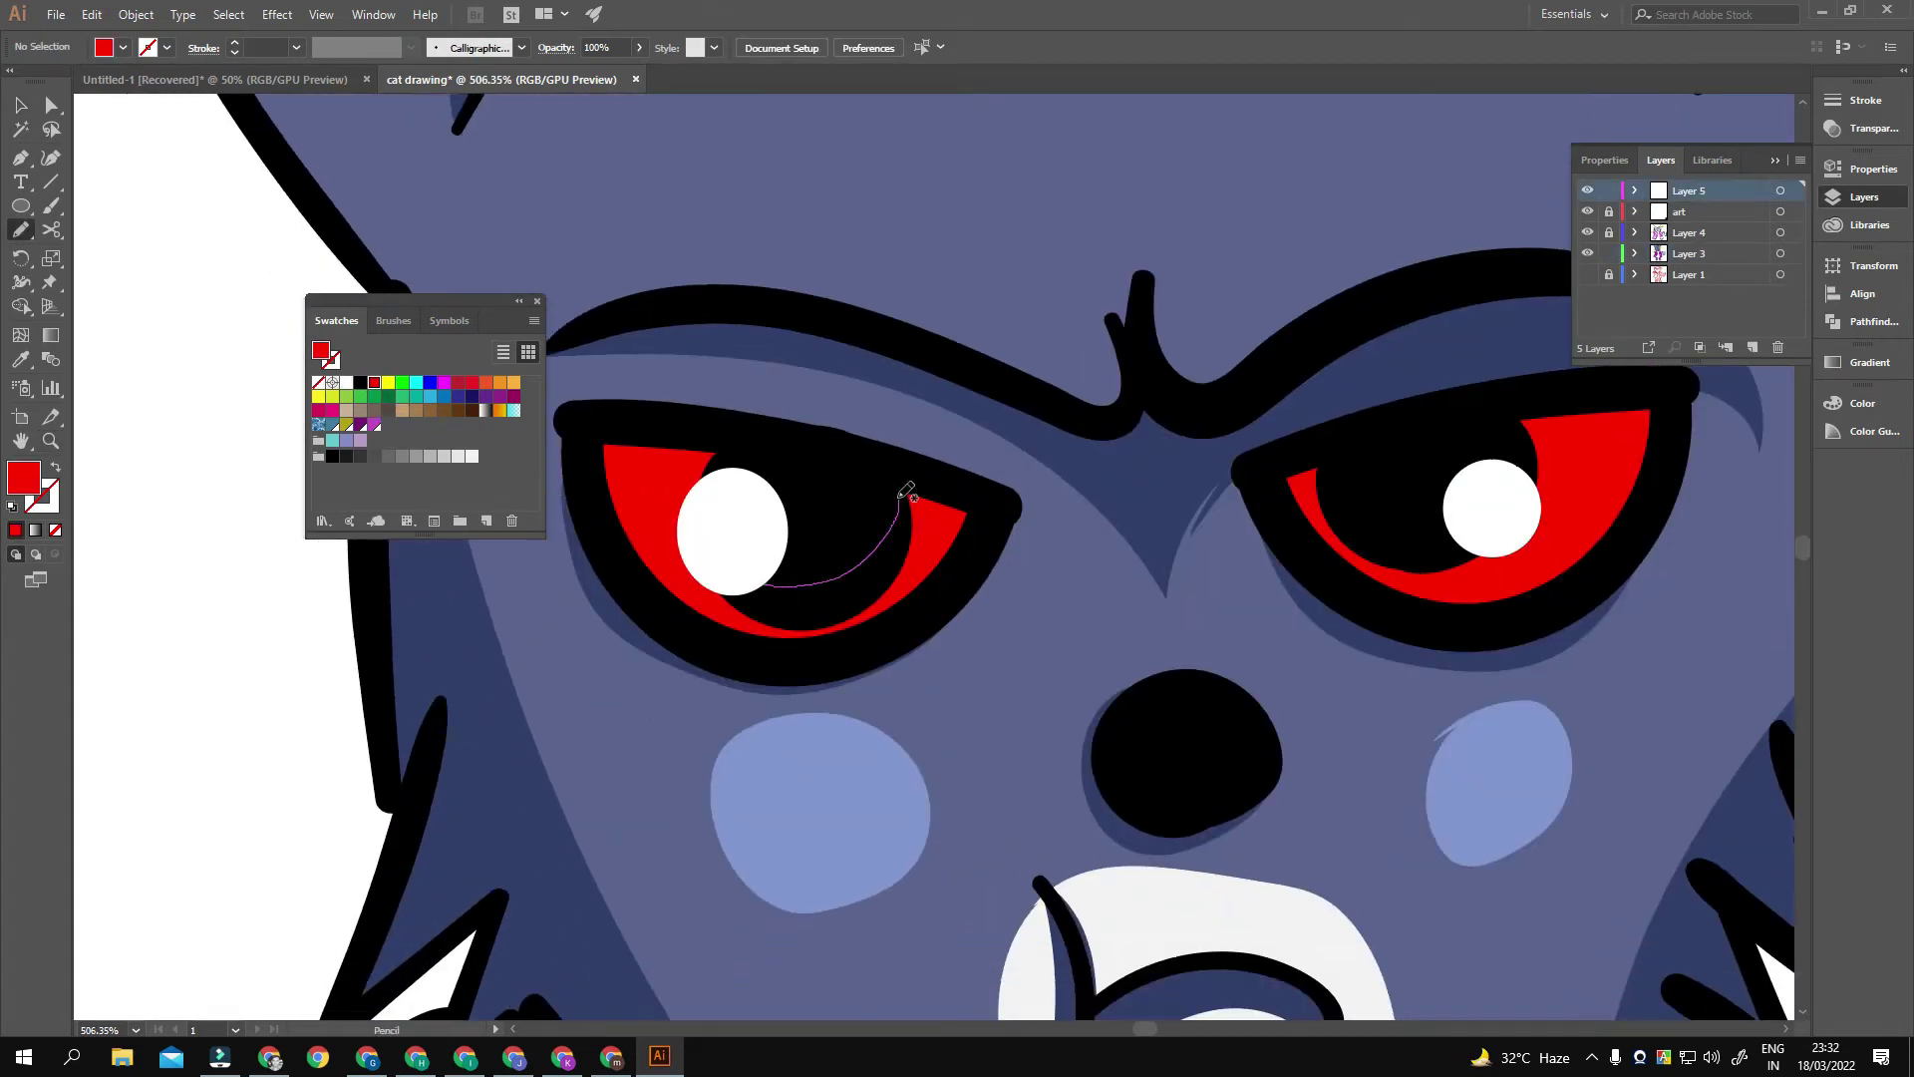
drag(754, 585, 729, 595)
key(Return)
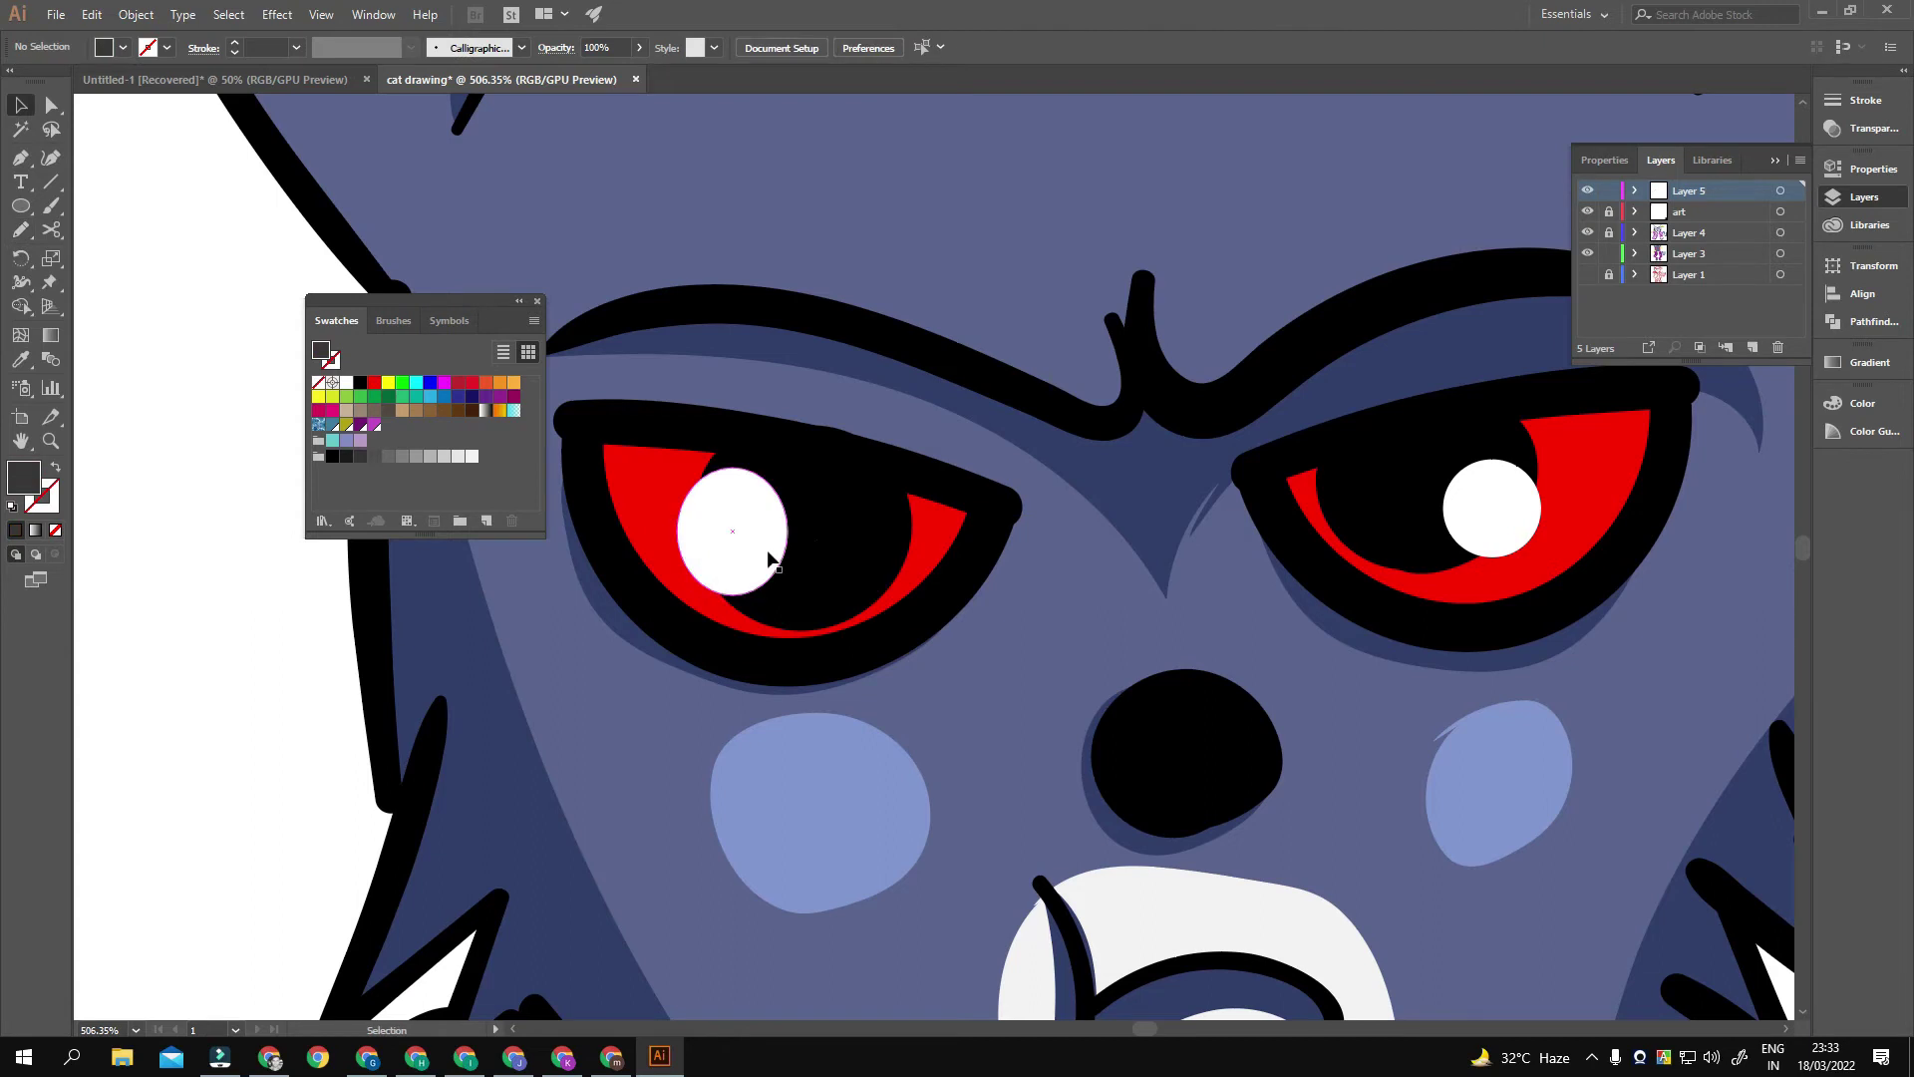
scroll(990, 683, right, 5)
scroll(990, 683, up, 2)
drag(1050, 691, 1052, 690)
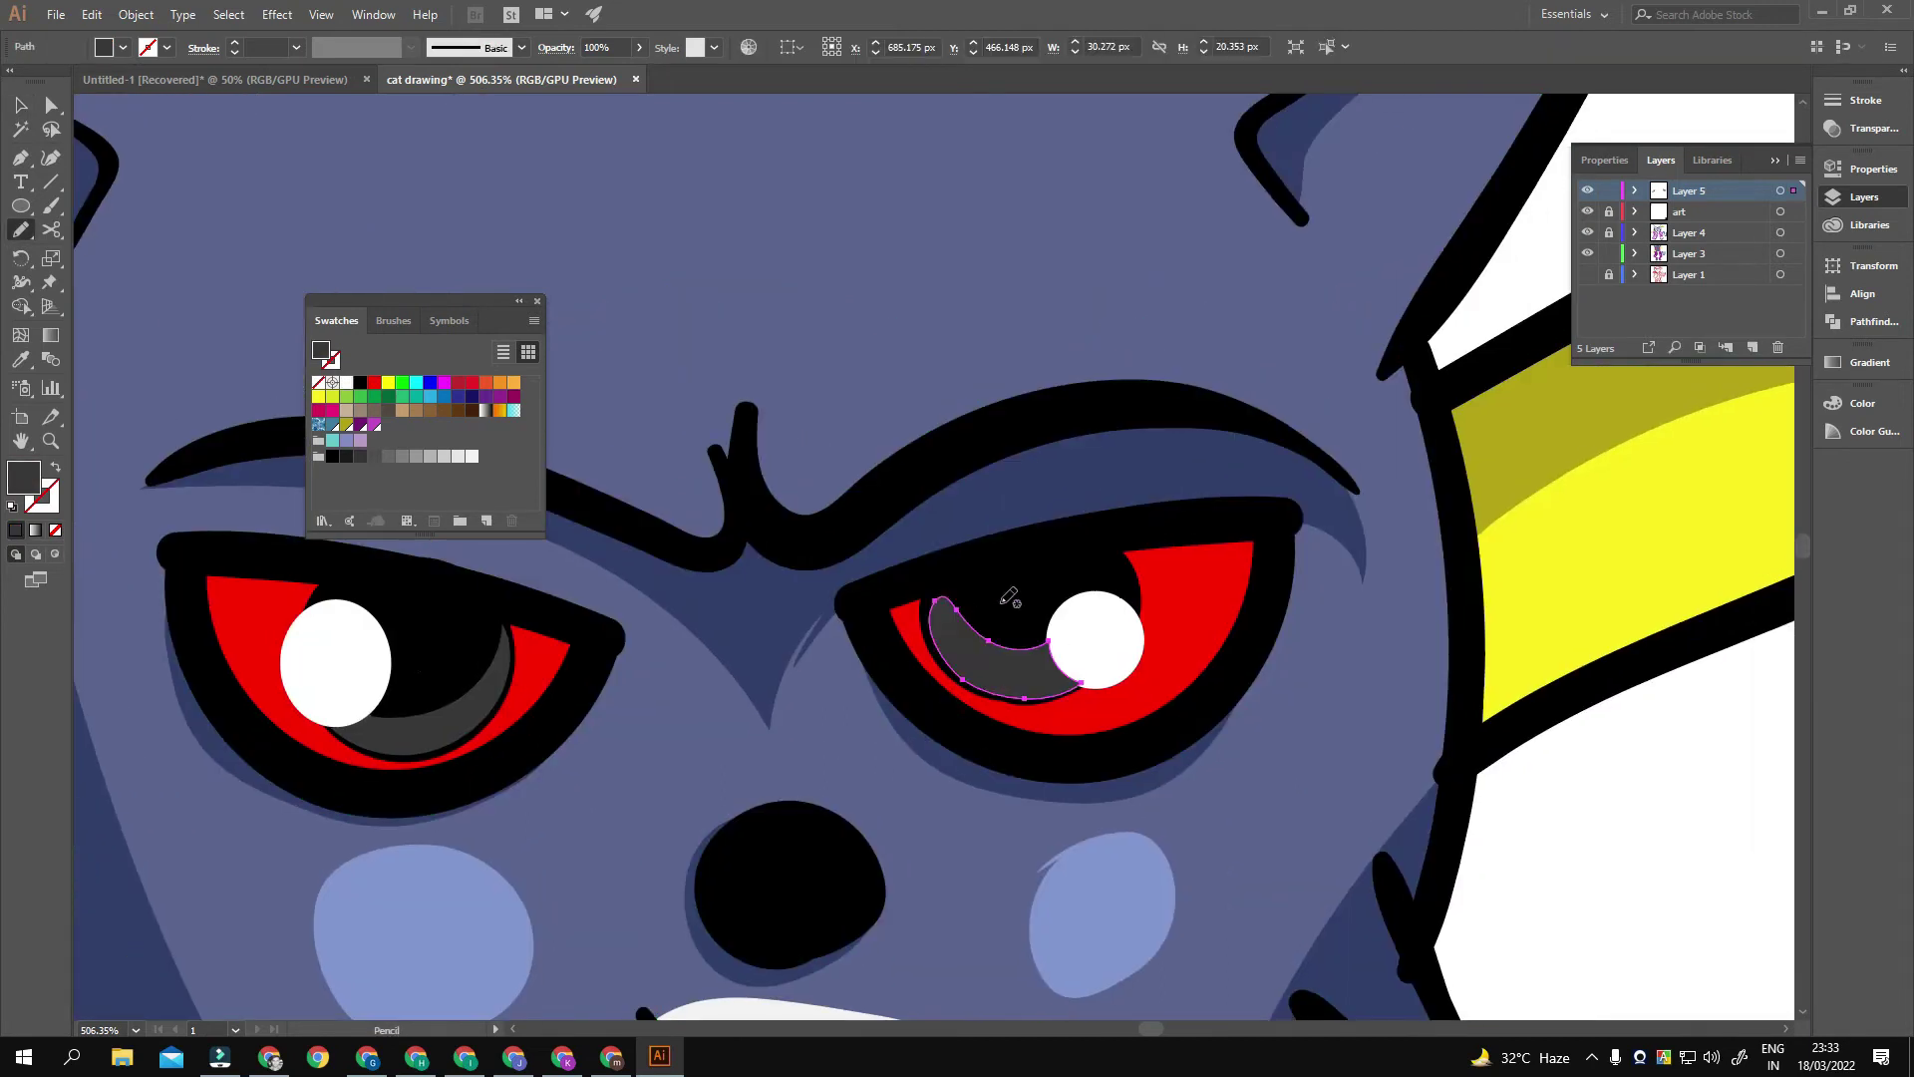
key(v)
scroll(1180, 674, down, 3)
key(ctrl+0)
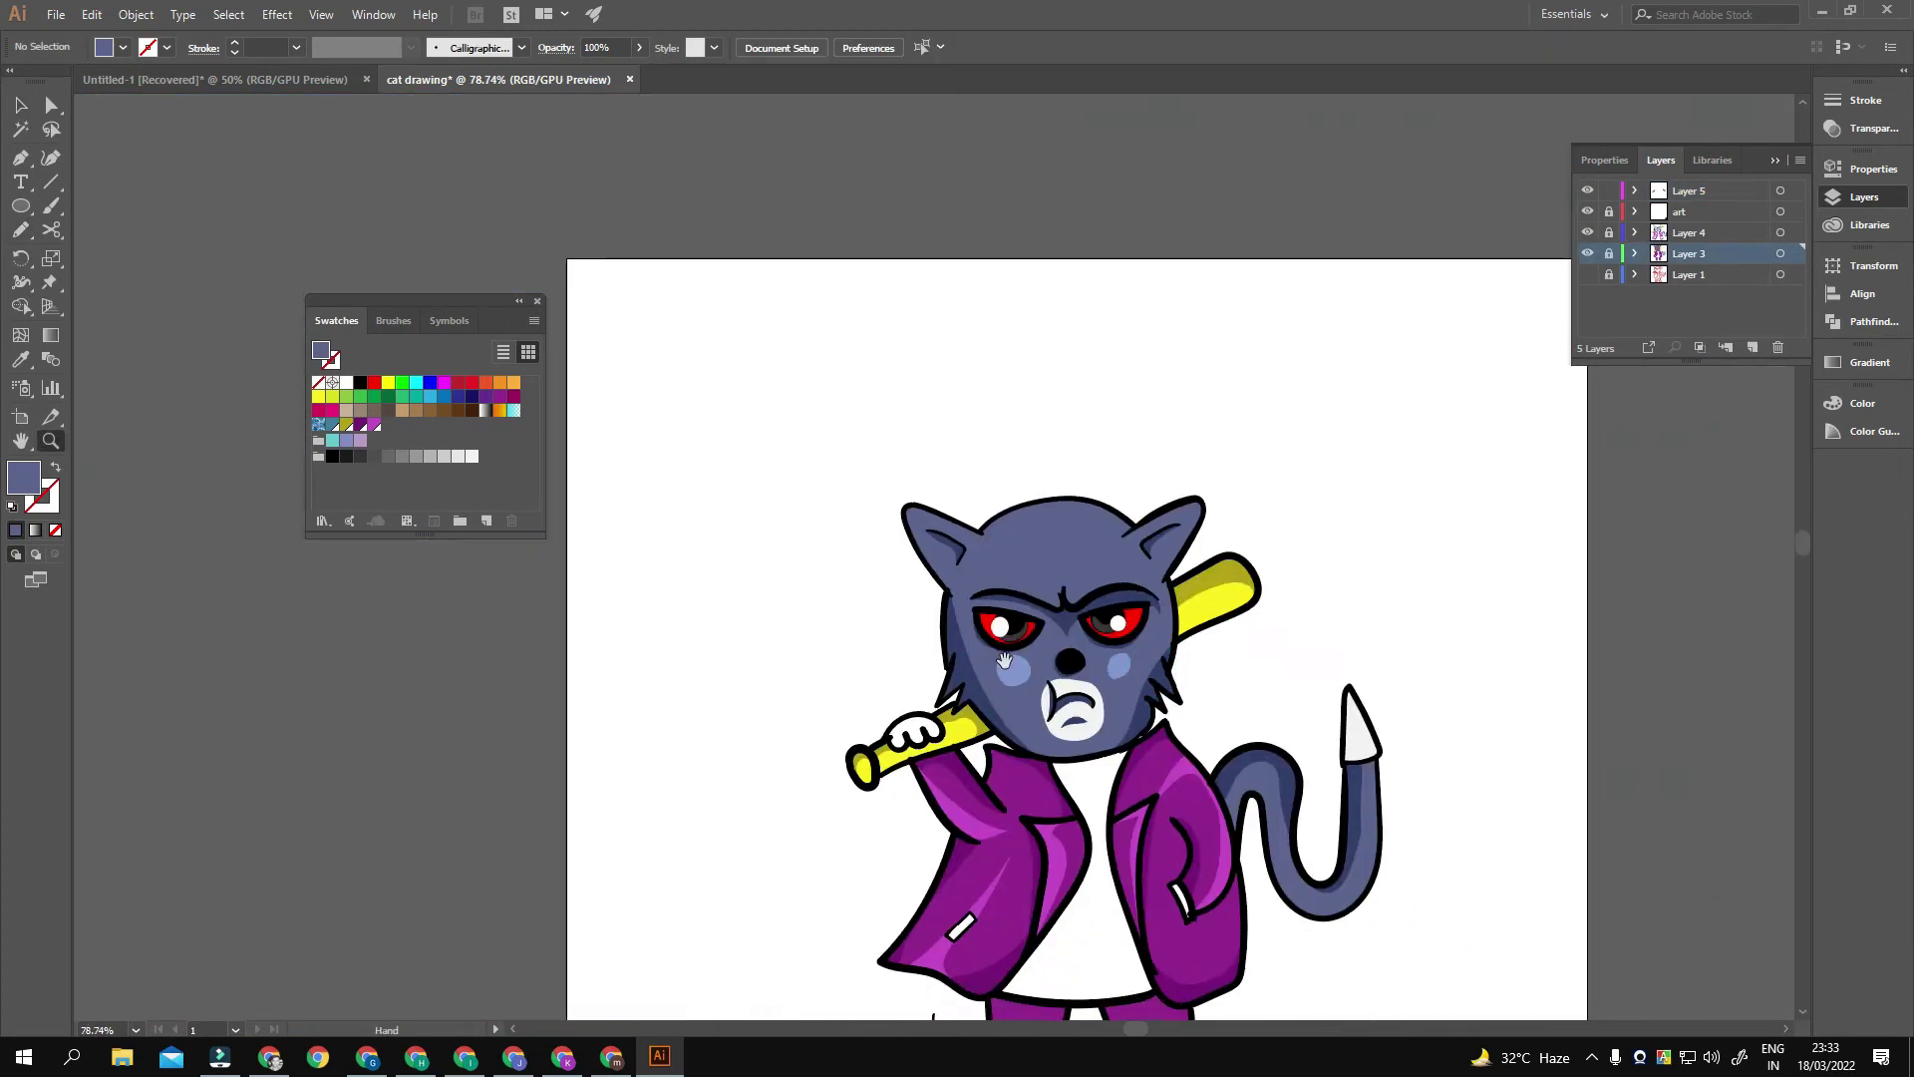
scroll(970, 578, up, 5)
Step: Add a large white ellipse highlight in the left eye and resize the right eye's circle
key(l)
drag(919, 522, 991, 598)
mouse_move(1615, 574)
mouse_down()
mouse_move(1049, 574)
mouse_move(1011, 632)
mouse_up()
drag(1207, 584, 1179, 555)
key(ctrl+0)
scroll(1147, 628, up, 5)
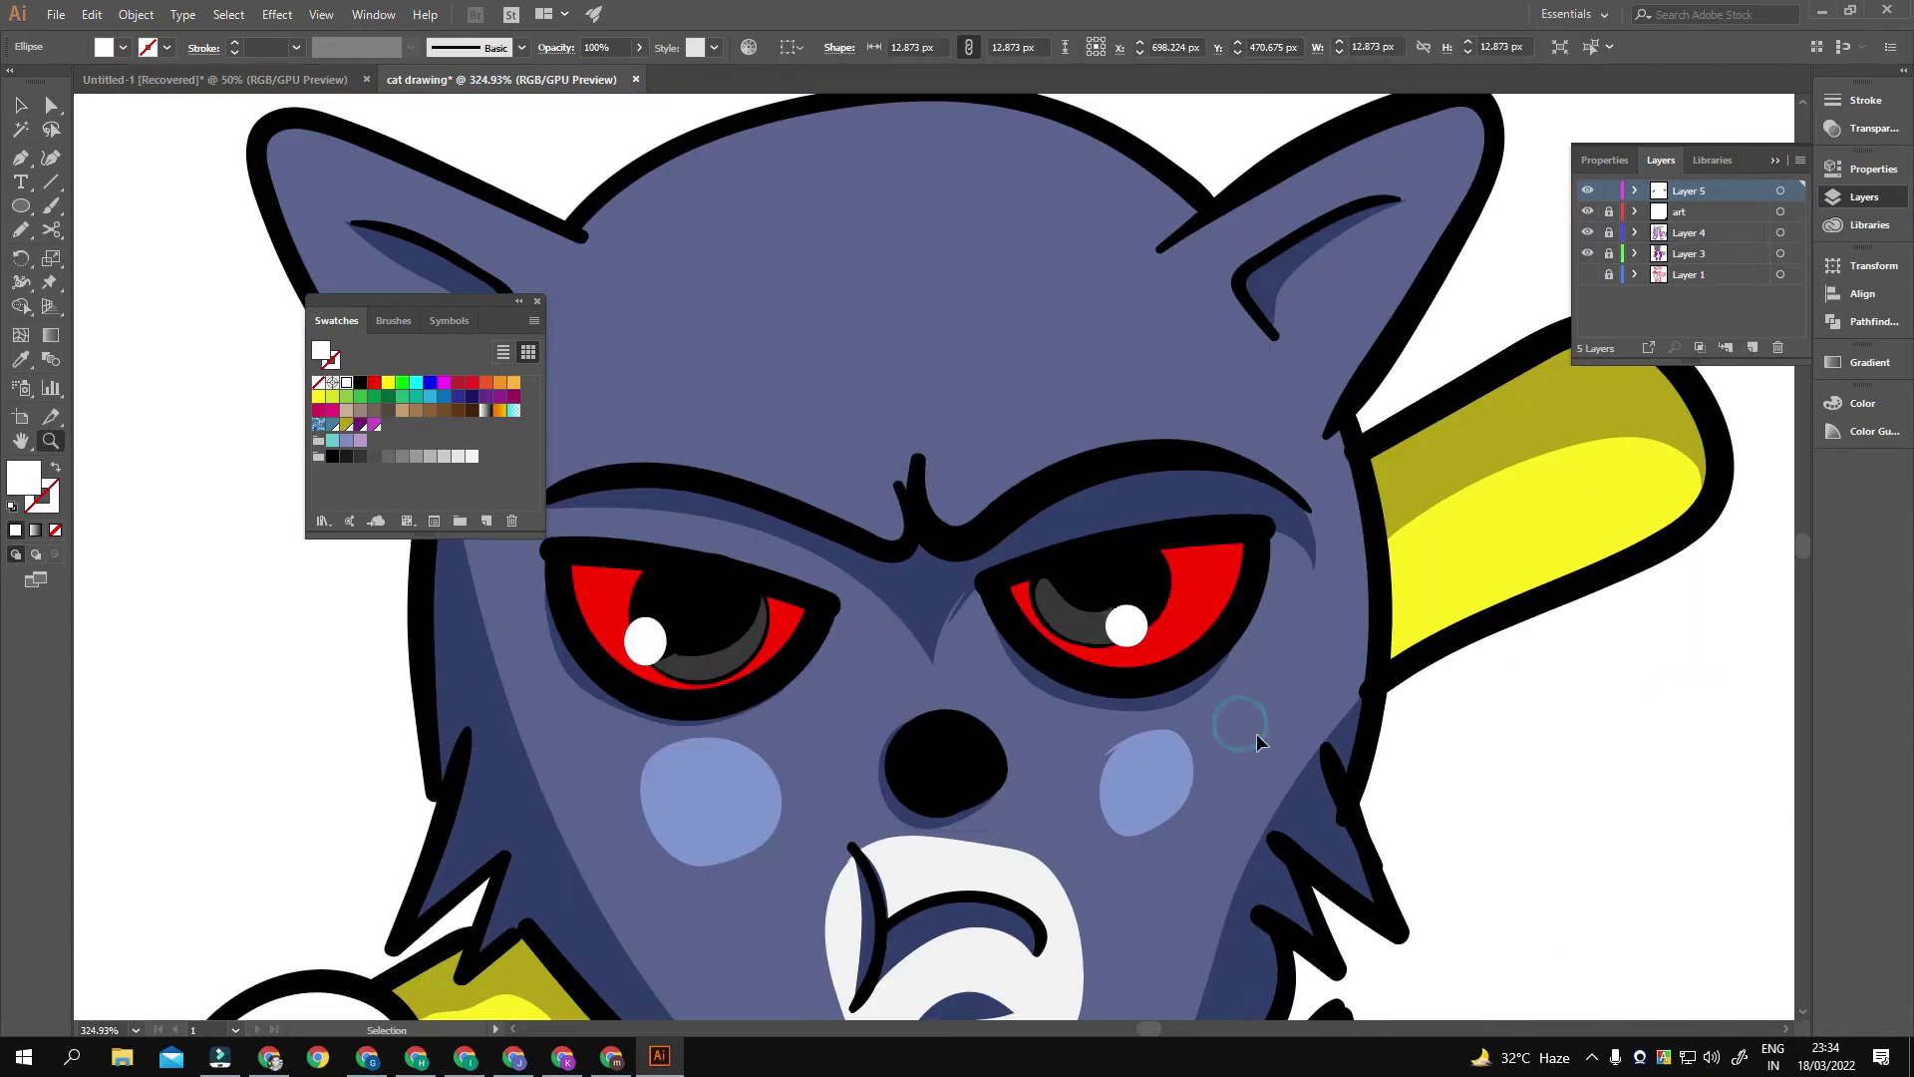
scroll(1086, 705, down, 4)
scroll(1087, 706, up, 3)
scroll(876, 760, up, 2)
Step: Add a small white ellipse catchlight inside the right eye
key(l)
mouse_move(903, 733)
mouse_down()
mouse_move(863, 630)
mouse_move(354, 650)
mouse_up()
scroll(910, 726, up, 3)
mouse_move(1385, 608)
mouse_down()
mouse_move(1438, 545)
mouse_move(1432, 435)
mouse_up()
key(ctrl+0)
key(ctrl+shift+a)
scroll(1616, 649, up, 5)
Step: Pencil-draw dark red shading in the left eye
key(n)
click(374, 382)
double_click(23, 477)
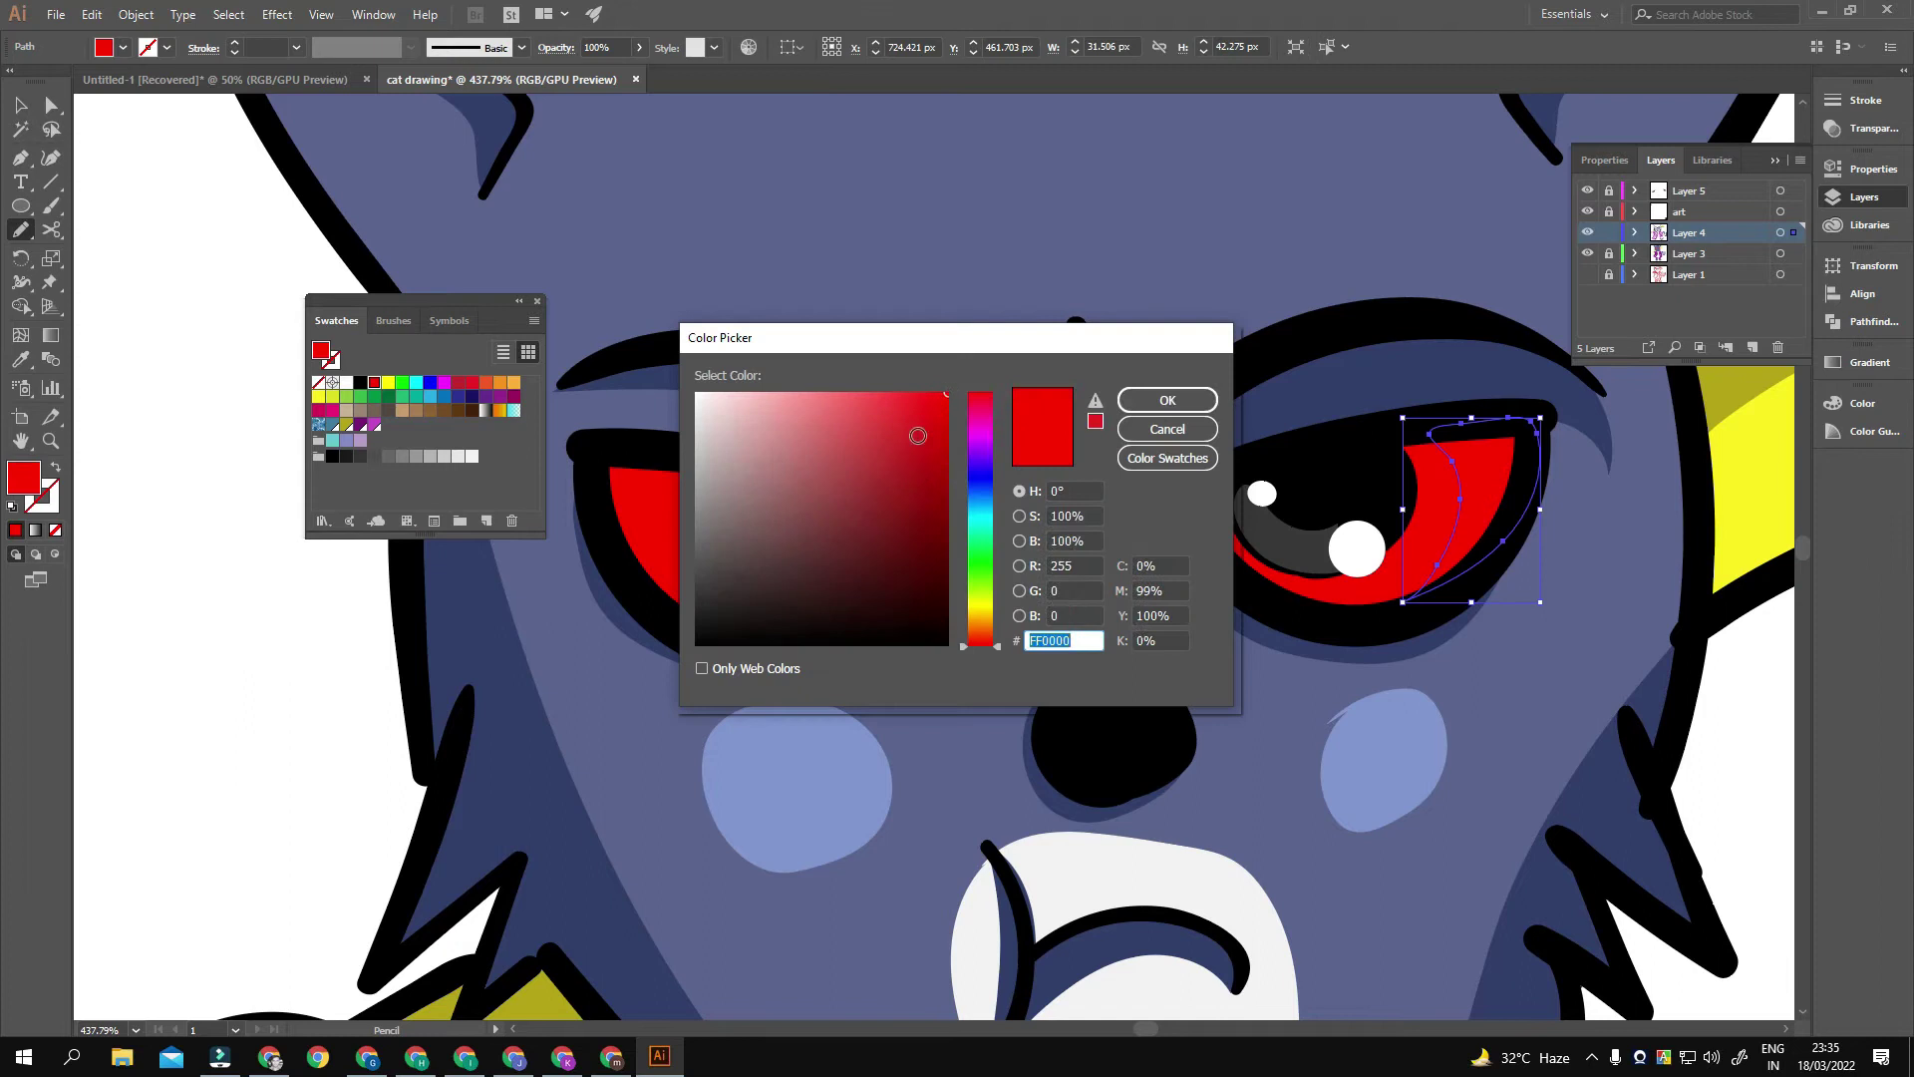
click(917, 436)
key(Return)
drag(610, 468, 700, 628)
key(ctrl+shift+a)
key(ctrl+0)
Step: Pencil-draw light grey fold shading shapes on the cat's white shirt
key(z)
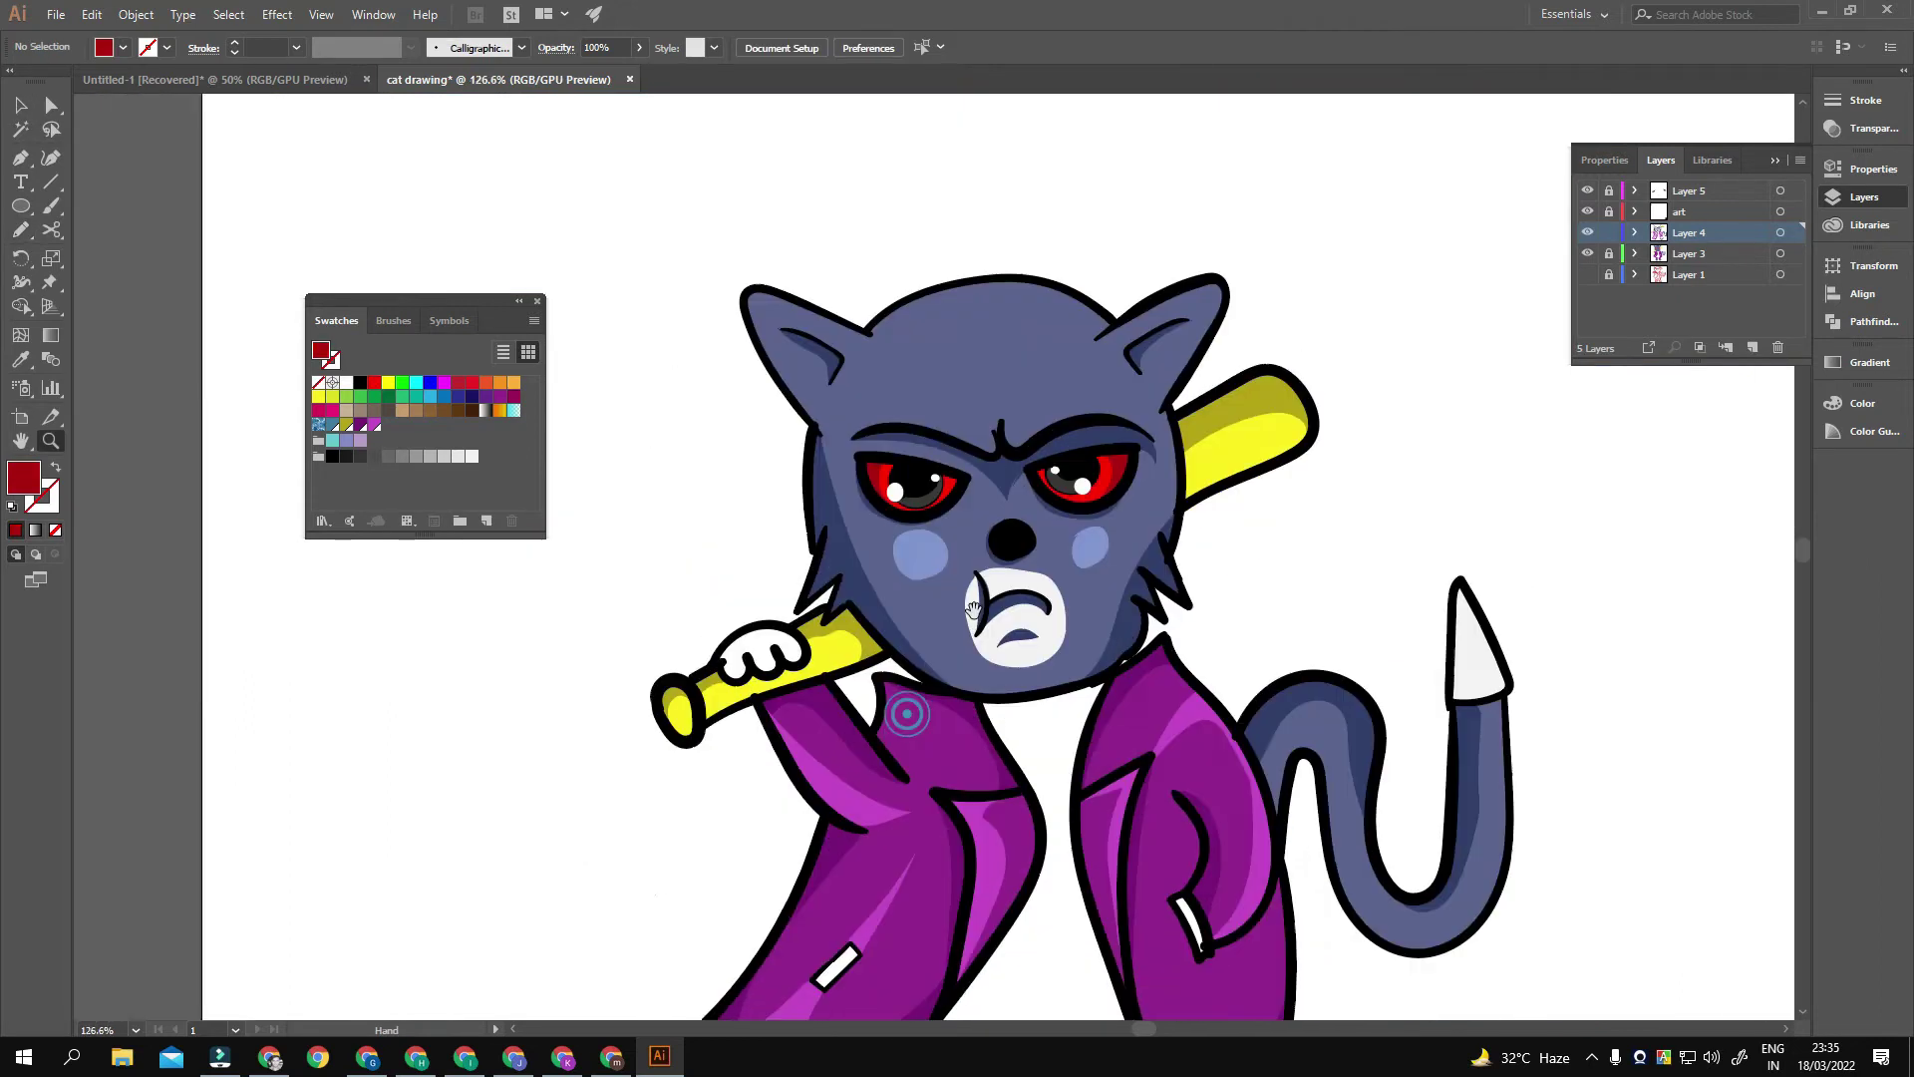
drag(970, 567, 1115, 622)
scroll(1117, 667, up, 5)
key(n)
mouse_move(840, 792)
mouse_down()
mouse_move(935, 738)
mouse_move(1037, 762)
mouse_up()
click(444, 456)
key(ctrl+0)
scroll(915, 598, up, 3)
mouse_move(967, 487)
mouse_down()
mouse_move(909, 542)
mouse_move(925, 511)
mouse_up()
key(ctrl+0)
scroll(942, 624, up, 5)
Step: Add darker purple shading shapes on the left and right trouser legs
key(b)
scroll(997, 638, up, 2)
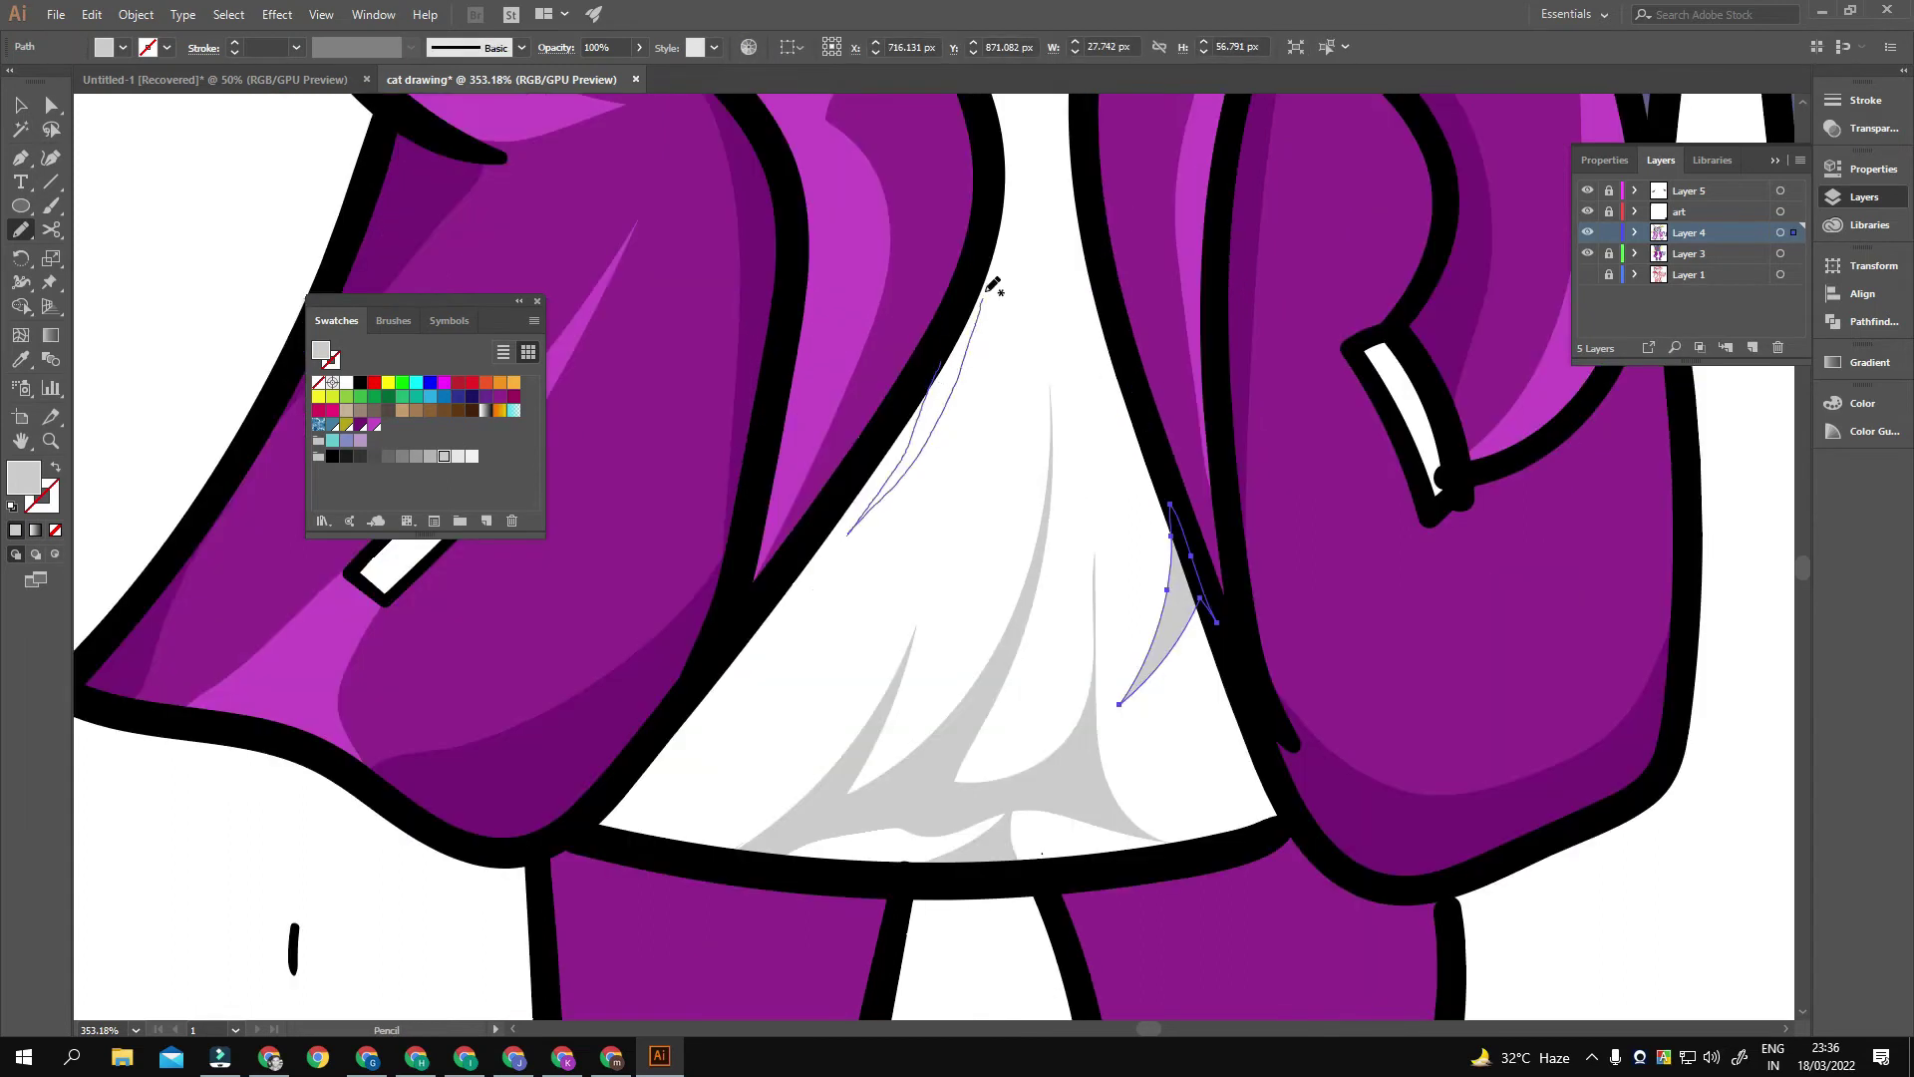
scroll(897, 518, up, 3)
scroll(858, 498, down, 8)
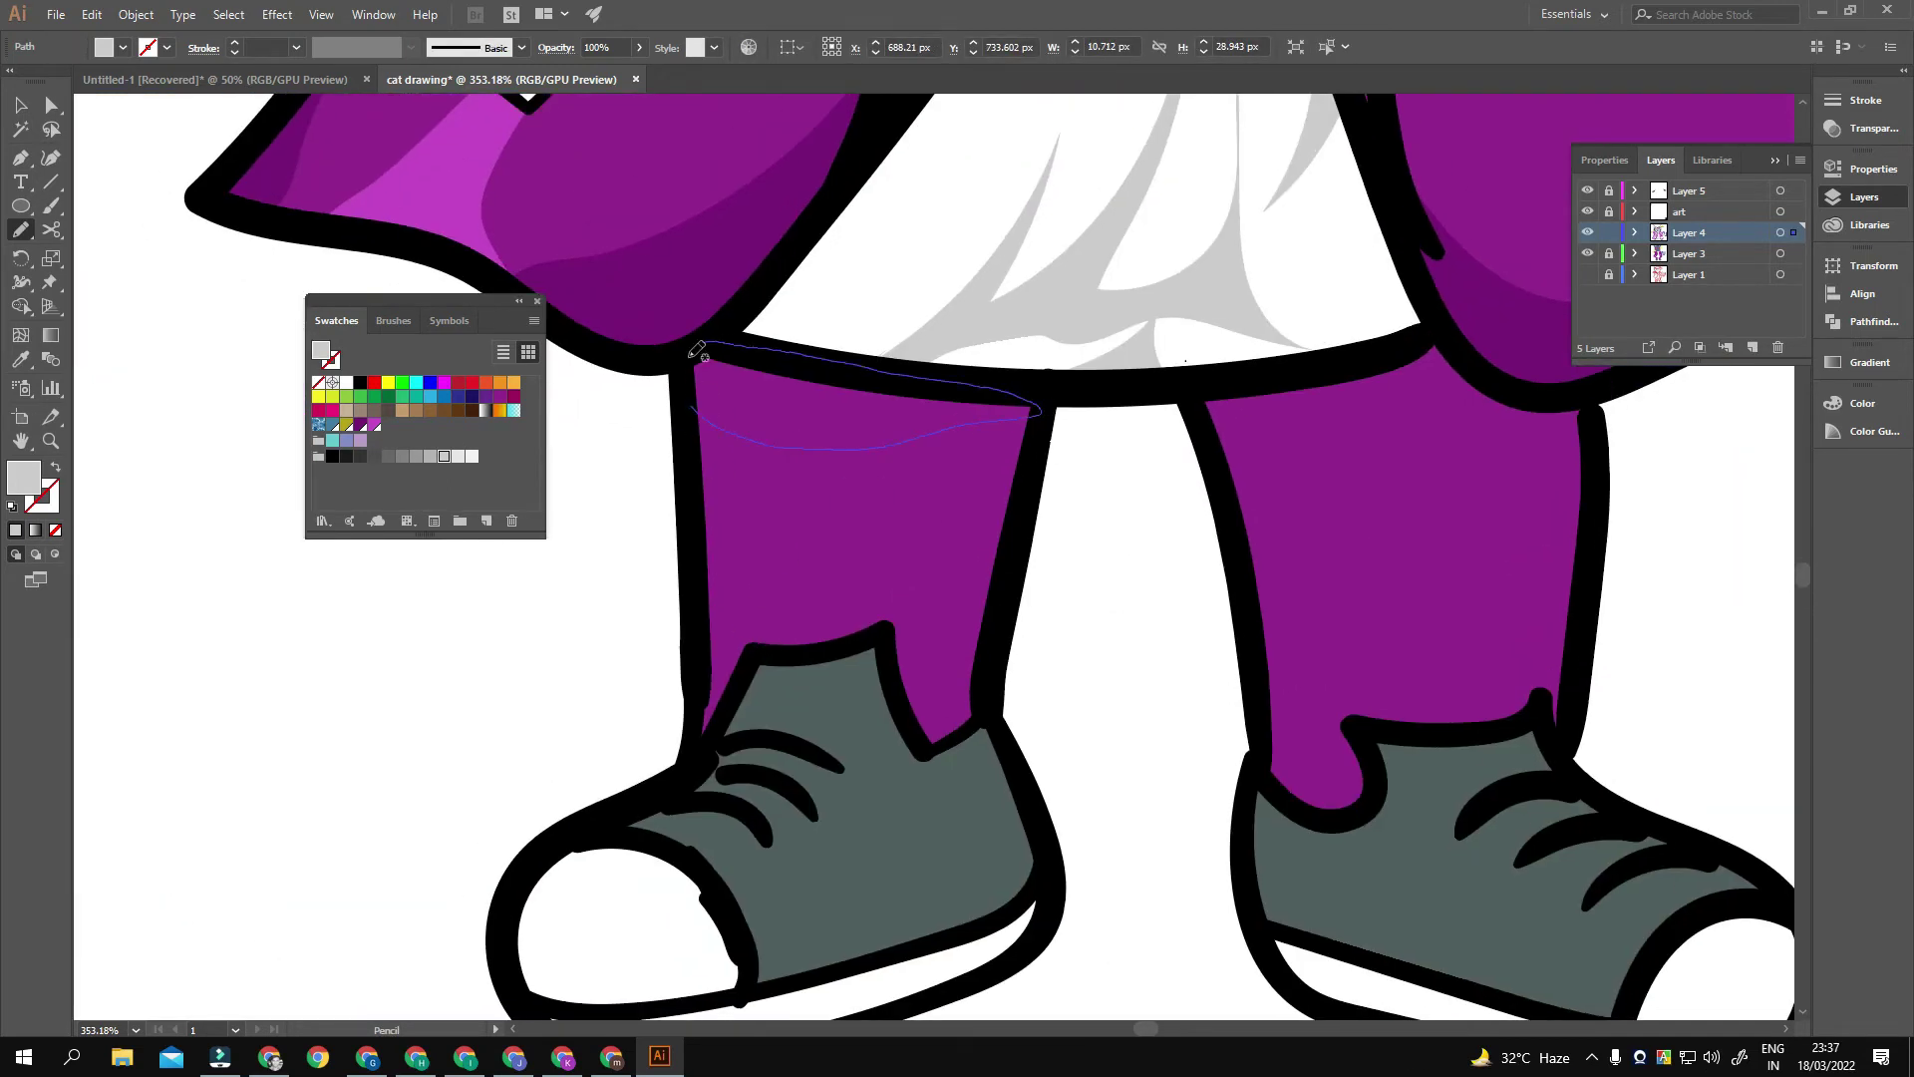
drag(738, 339, 739, 341)
scroll(738, 531, down, 2)
drag(701, 587, 701, 586)
scroll(873, 522, right, 5)
drag(874, 522, 1212, 555)
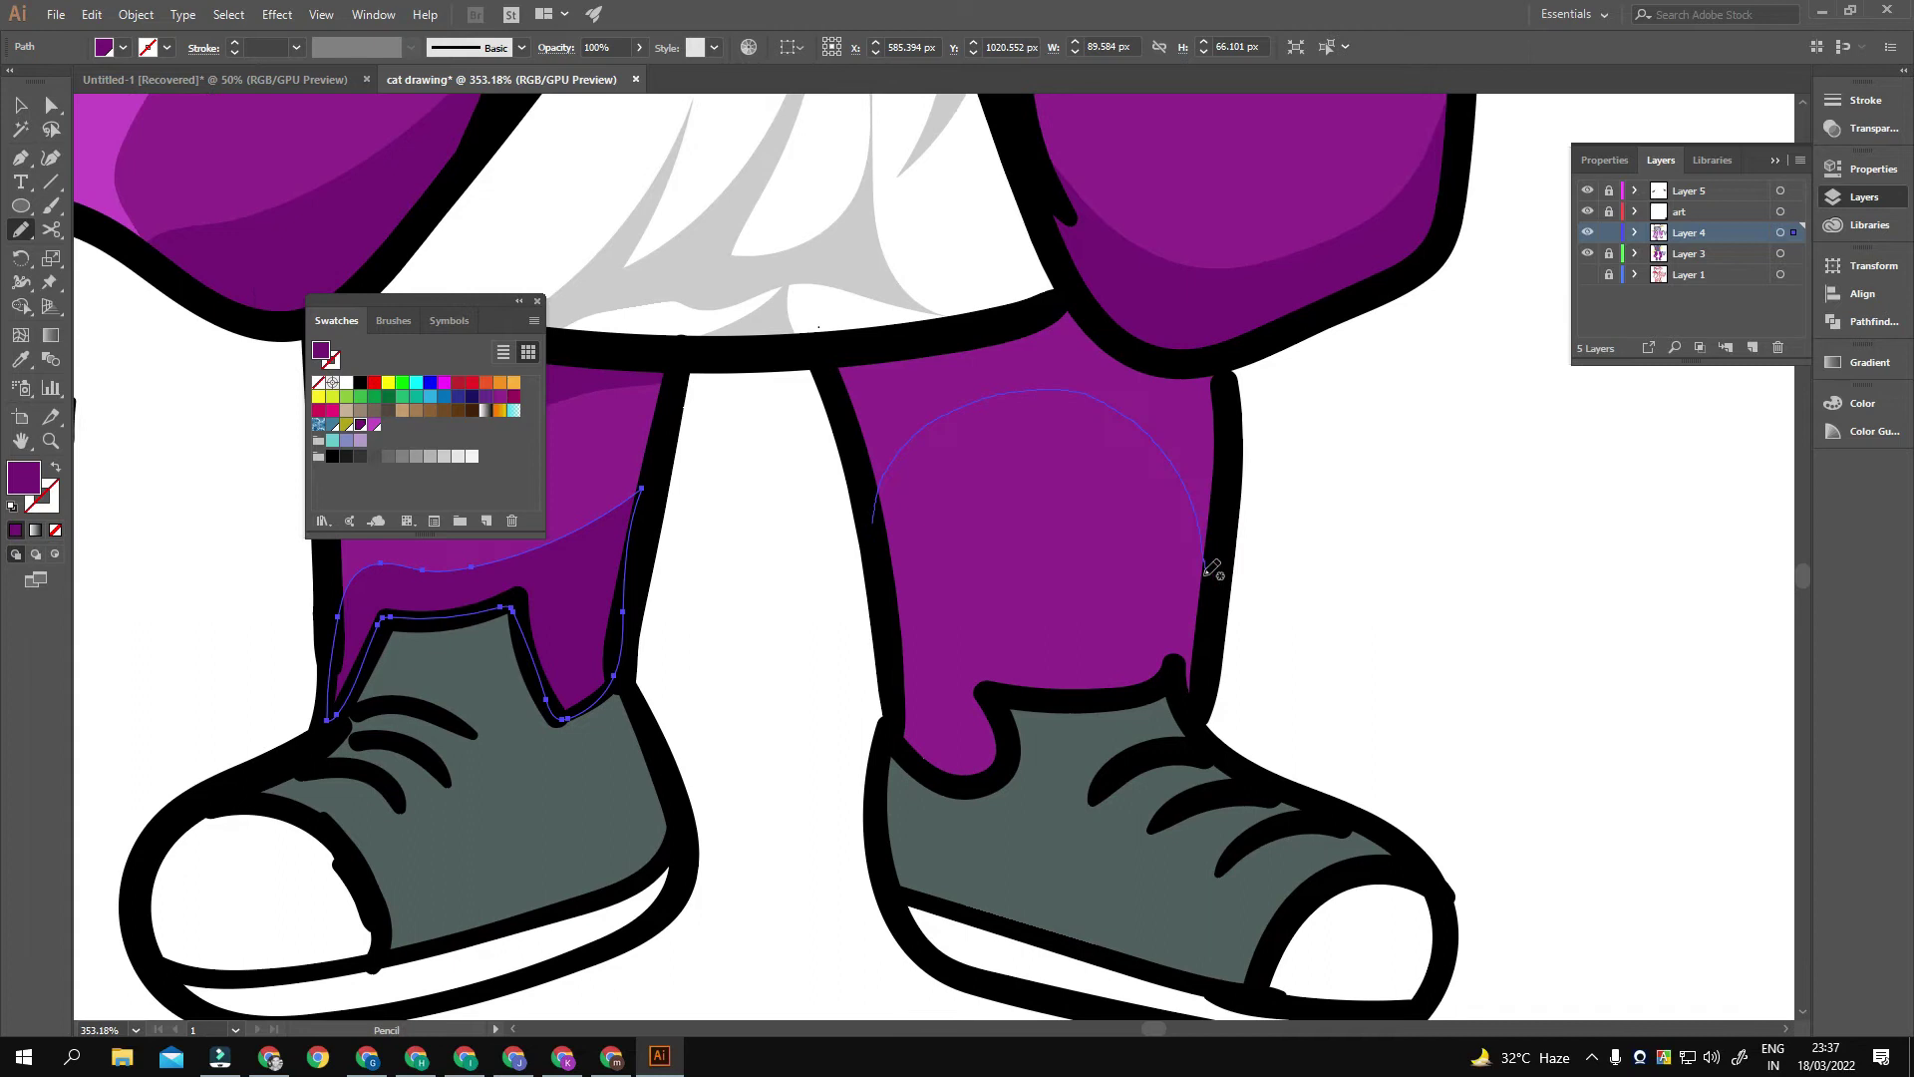
drag(882, 510, 878, 514)
scroll(945, 484, down, 4)
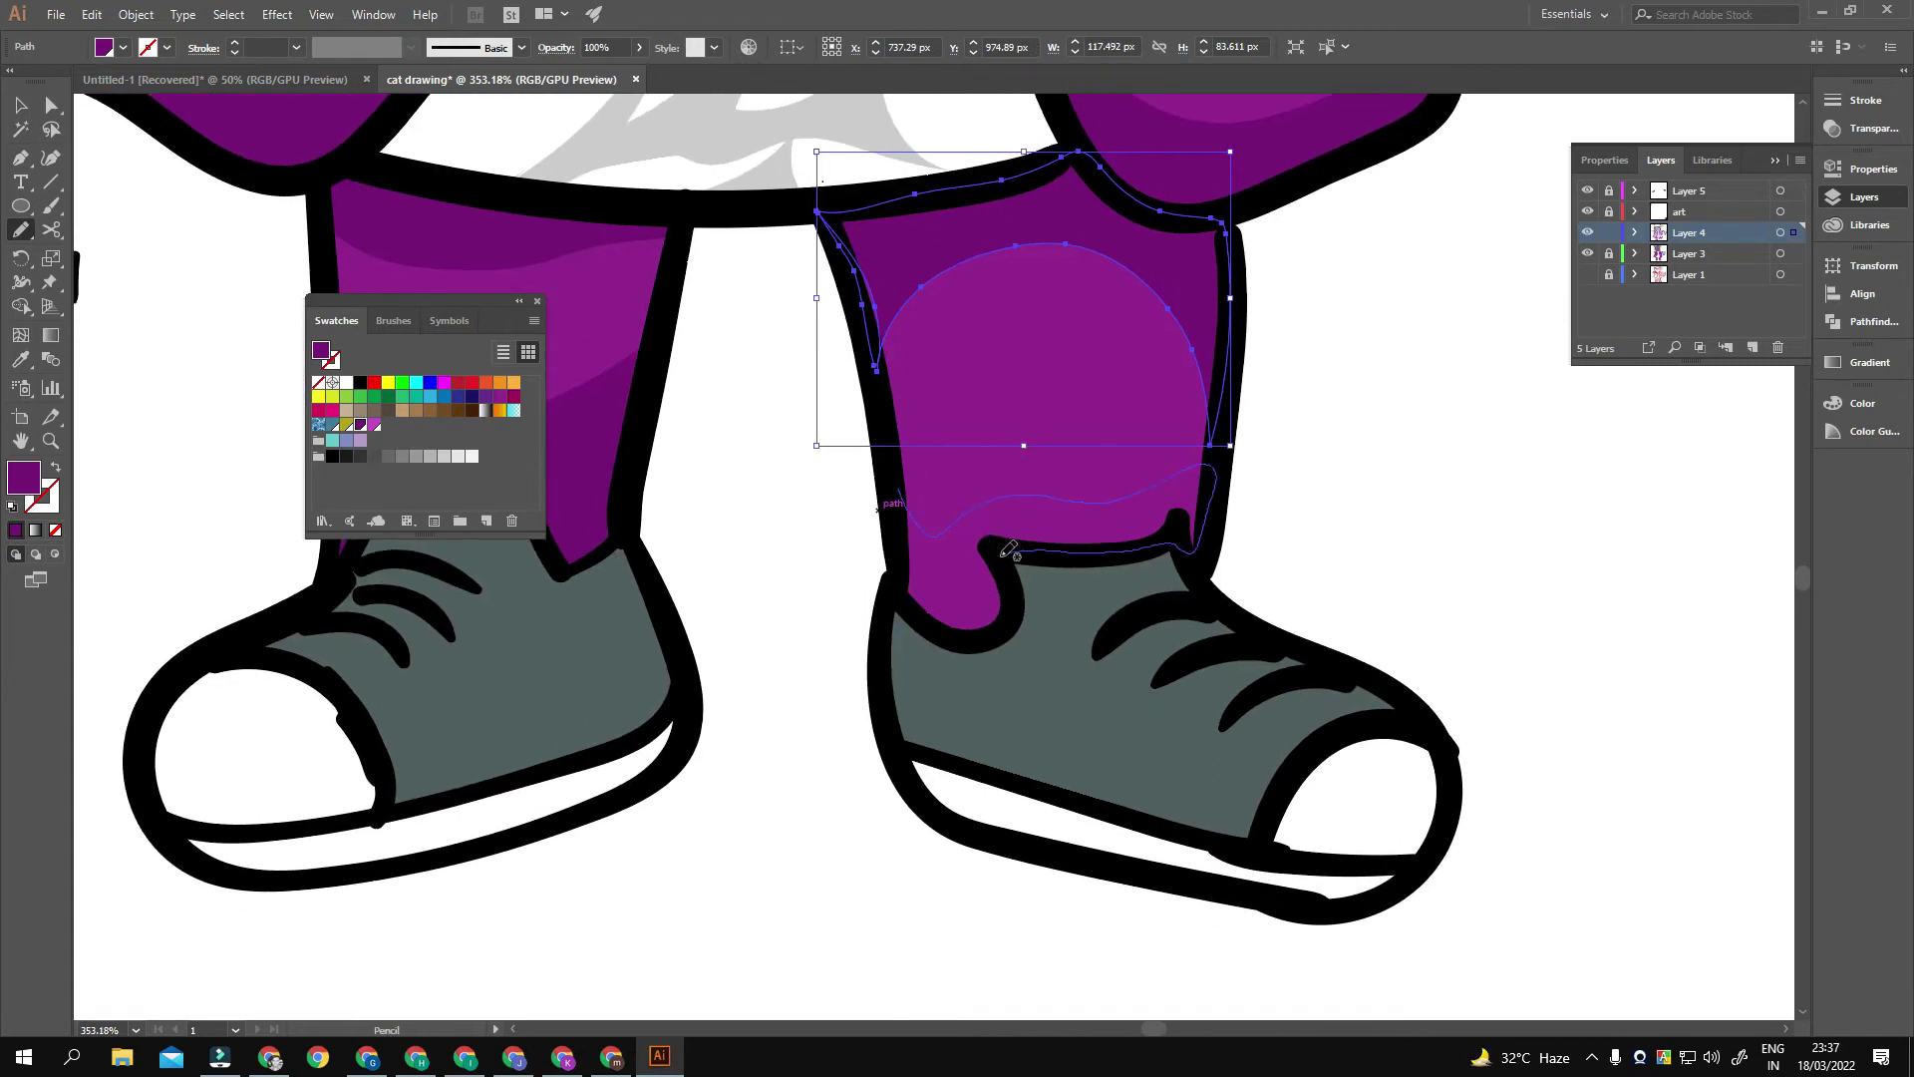
drag(1069, 547, 897, 588)
Step: Draw a dark grey shadow shape on the left sneaker
drag(586, 678, 1055, 656)
drag(1132, 565, 847, 788)
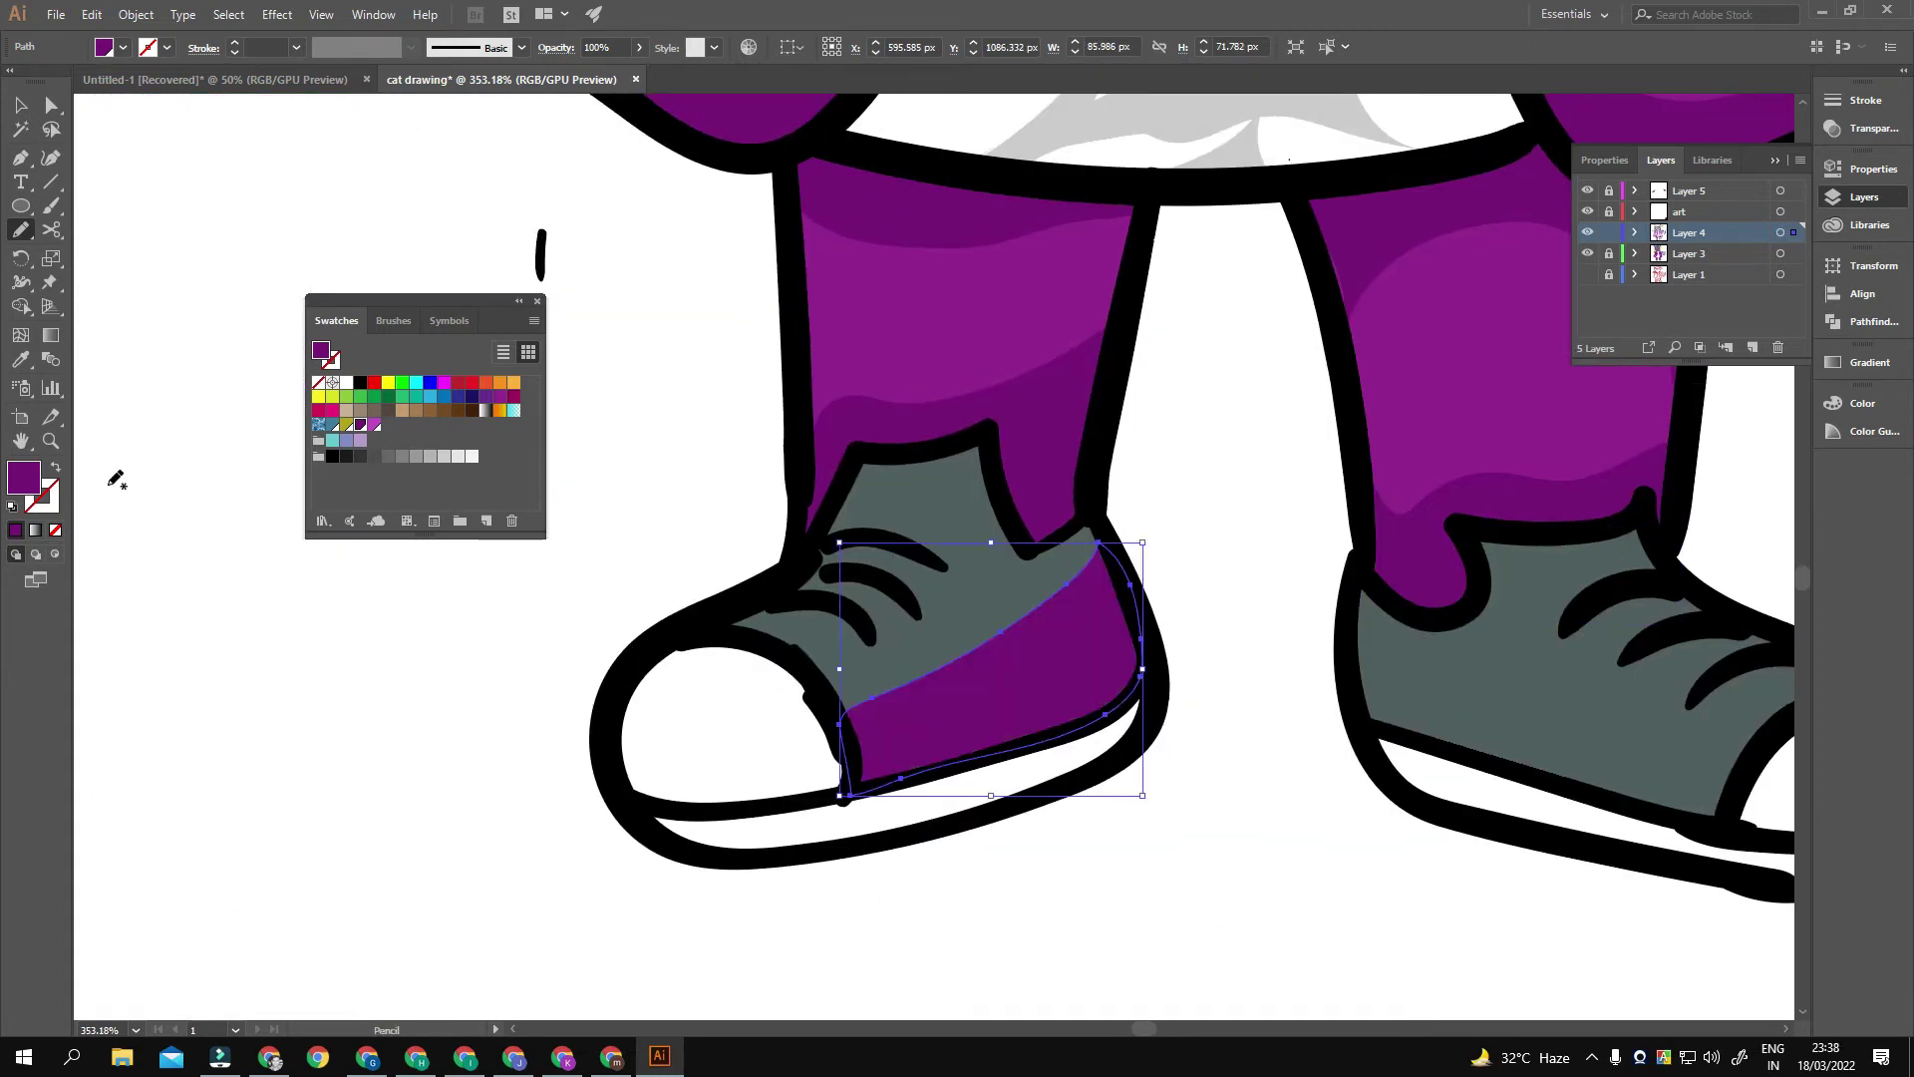
key(i)
double_click(24, 479)
click(1176, 399)
drag(1400, 594, 736, 624)
mouse_move(1094, 773)
mouse_down()
mouse_move(762, 726)
mouse_move(997, 474)
mouse_up()
Step: Add light grey shading on both sneaker toe caps
drag(1343, 551, 1475, 569)
click(443, 455)
mouse_move(189, 544)
mouse_down()
mouse_move(718, 599)
mouse_move(727, 619)
mouse_up()
scroll(763, 638, down, 5)
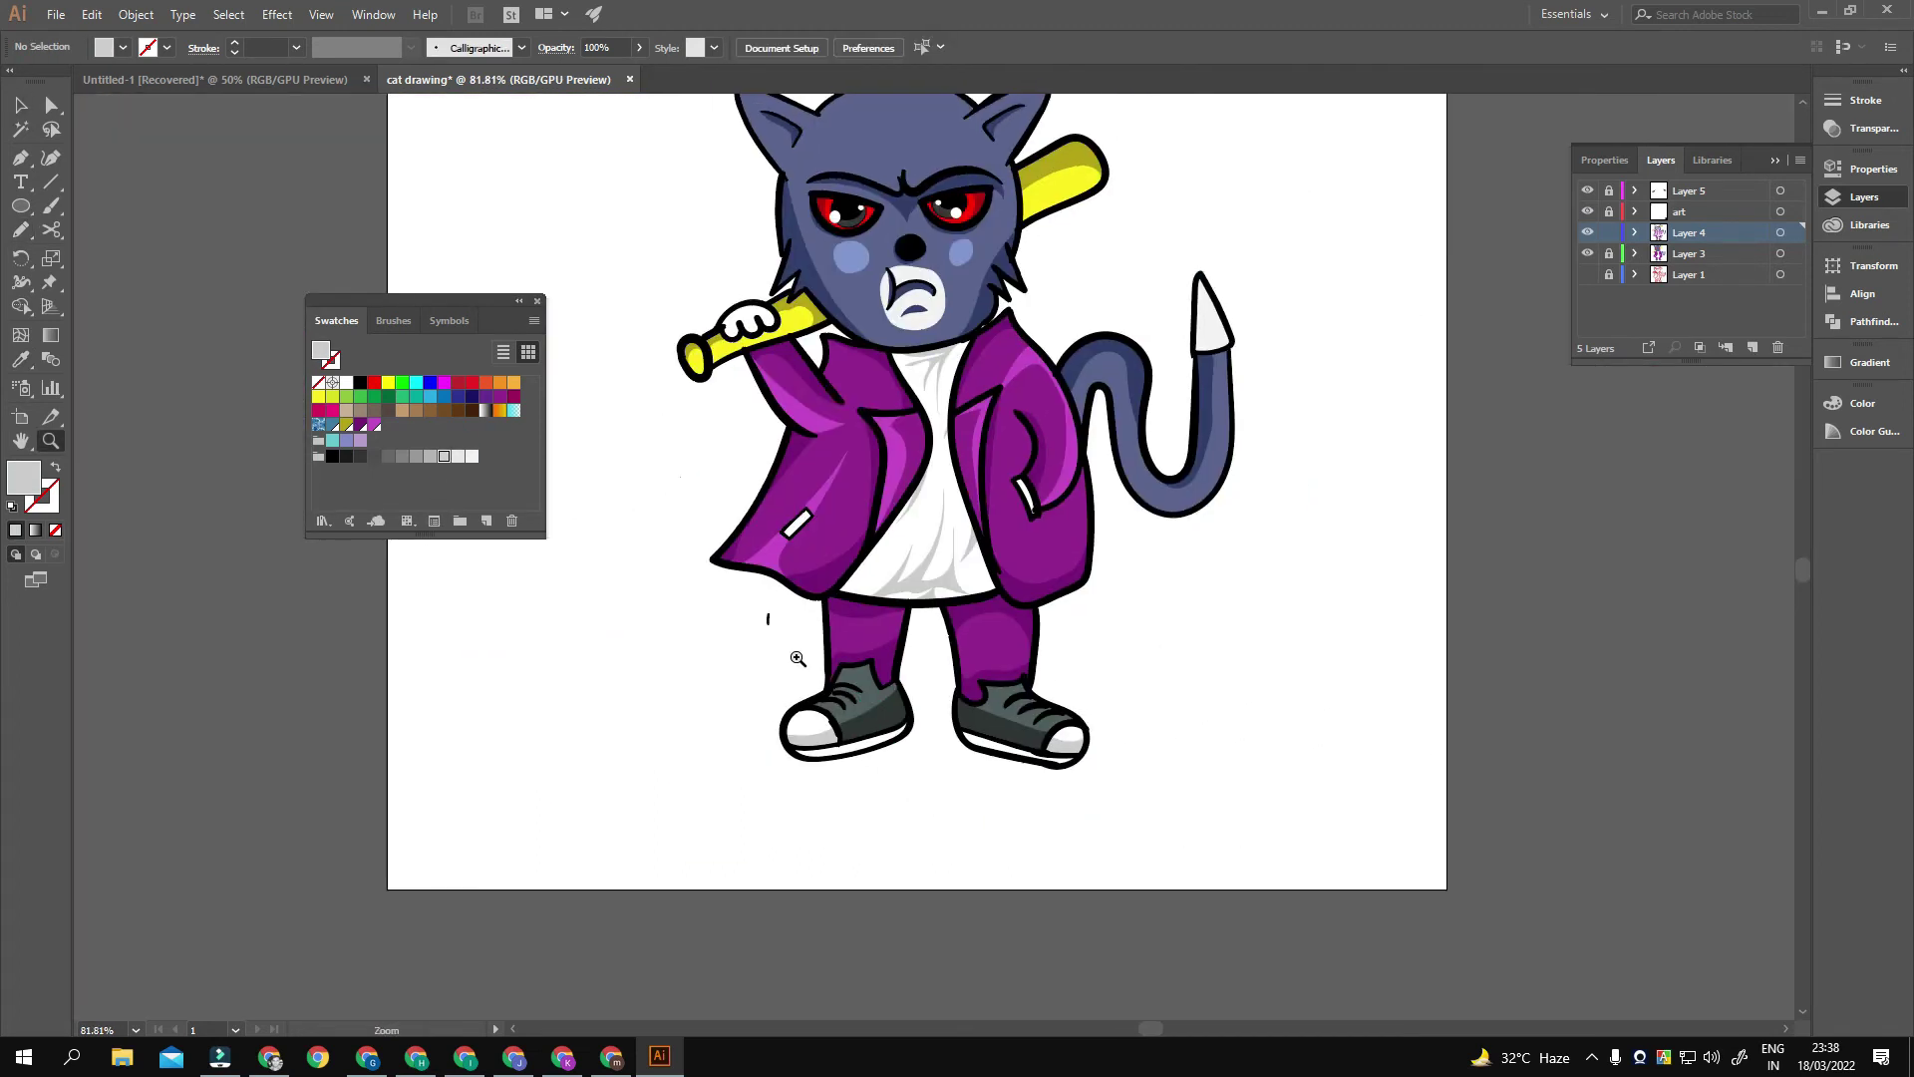
Step: Paintbrush-scribble black fur strokes over the white tail tip
scroll(804, 689, down, 2)
scroll(957, 399, up, 5)
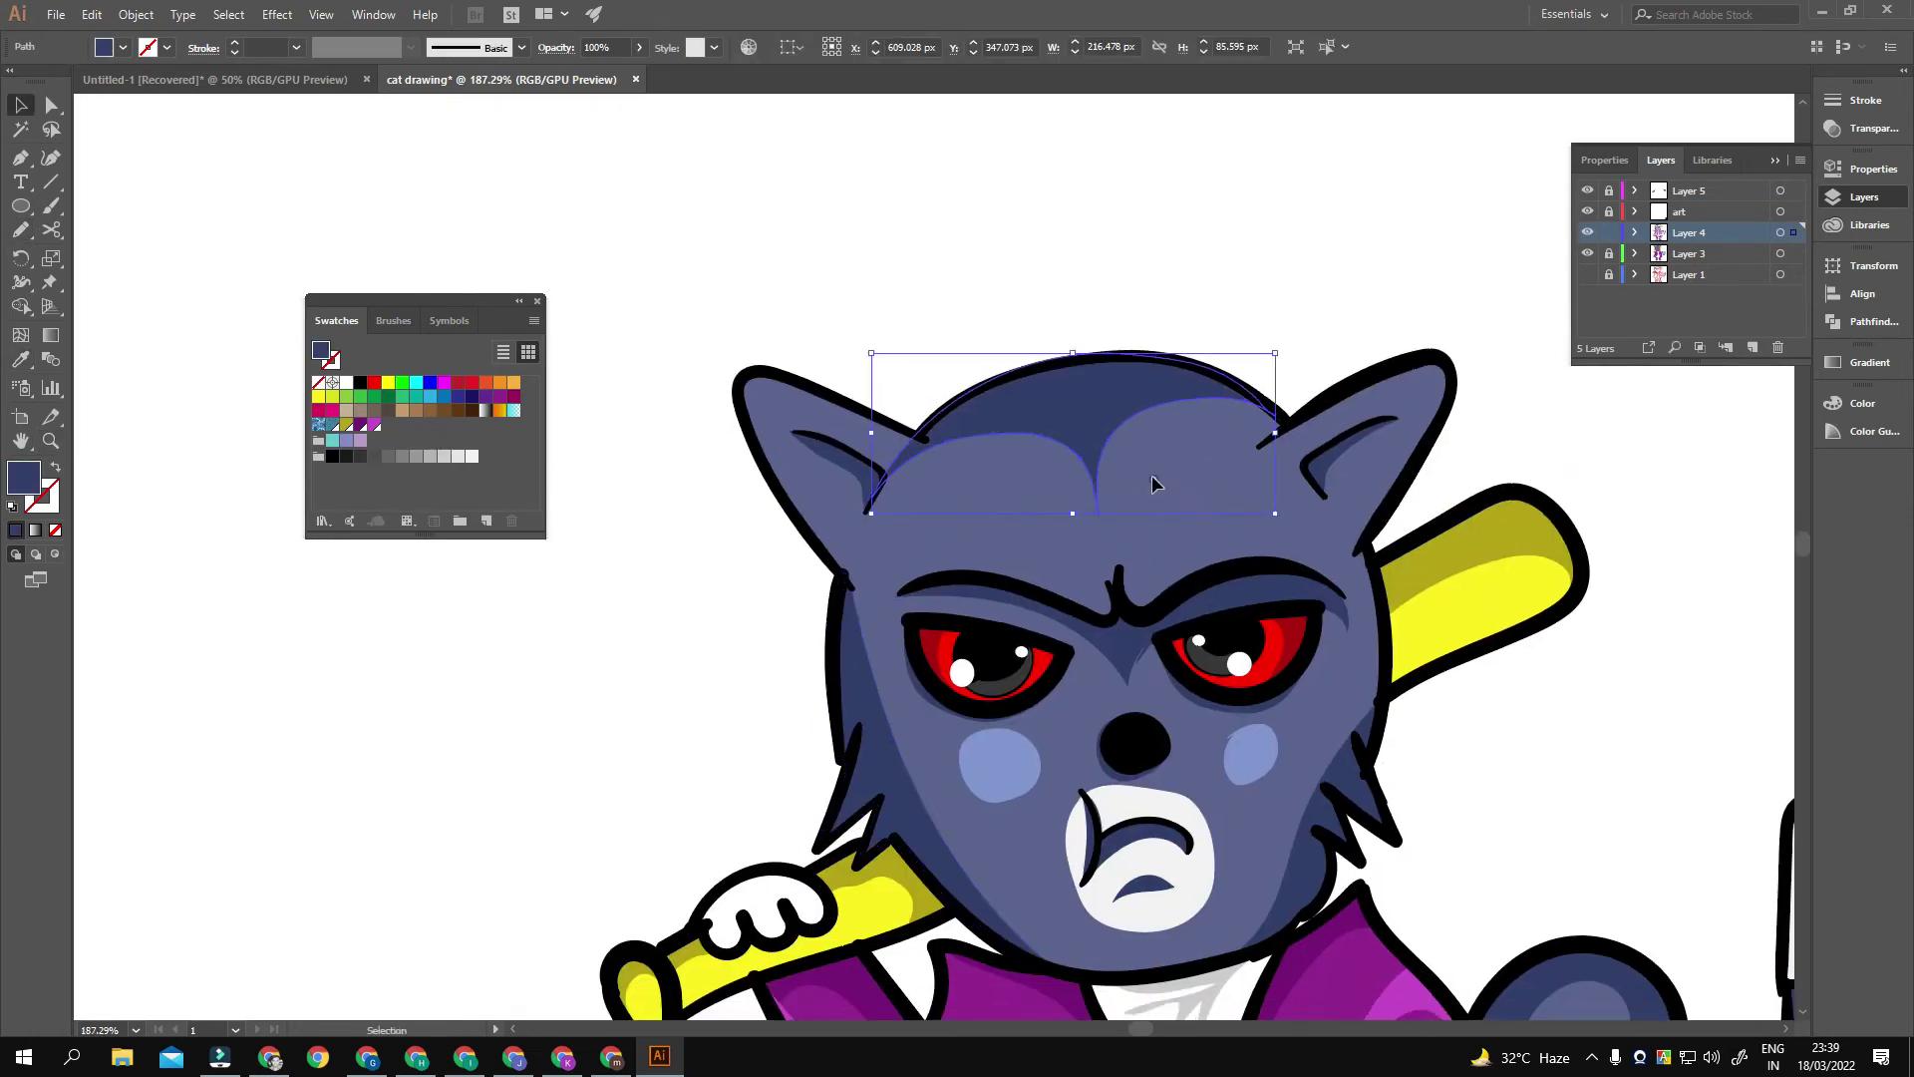
scroll(1239, 416, down, 4)
scroll(797, 599, up, 1)
scroll(797, 599, up, 1)
scroll(1117, 649, up, 5)
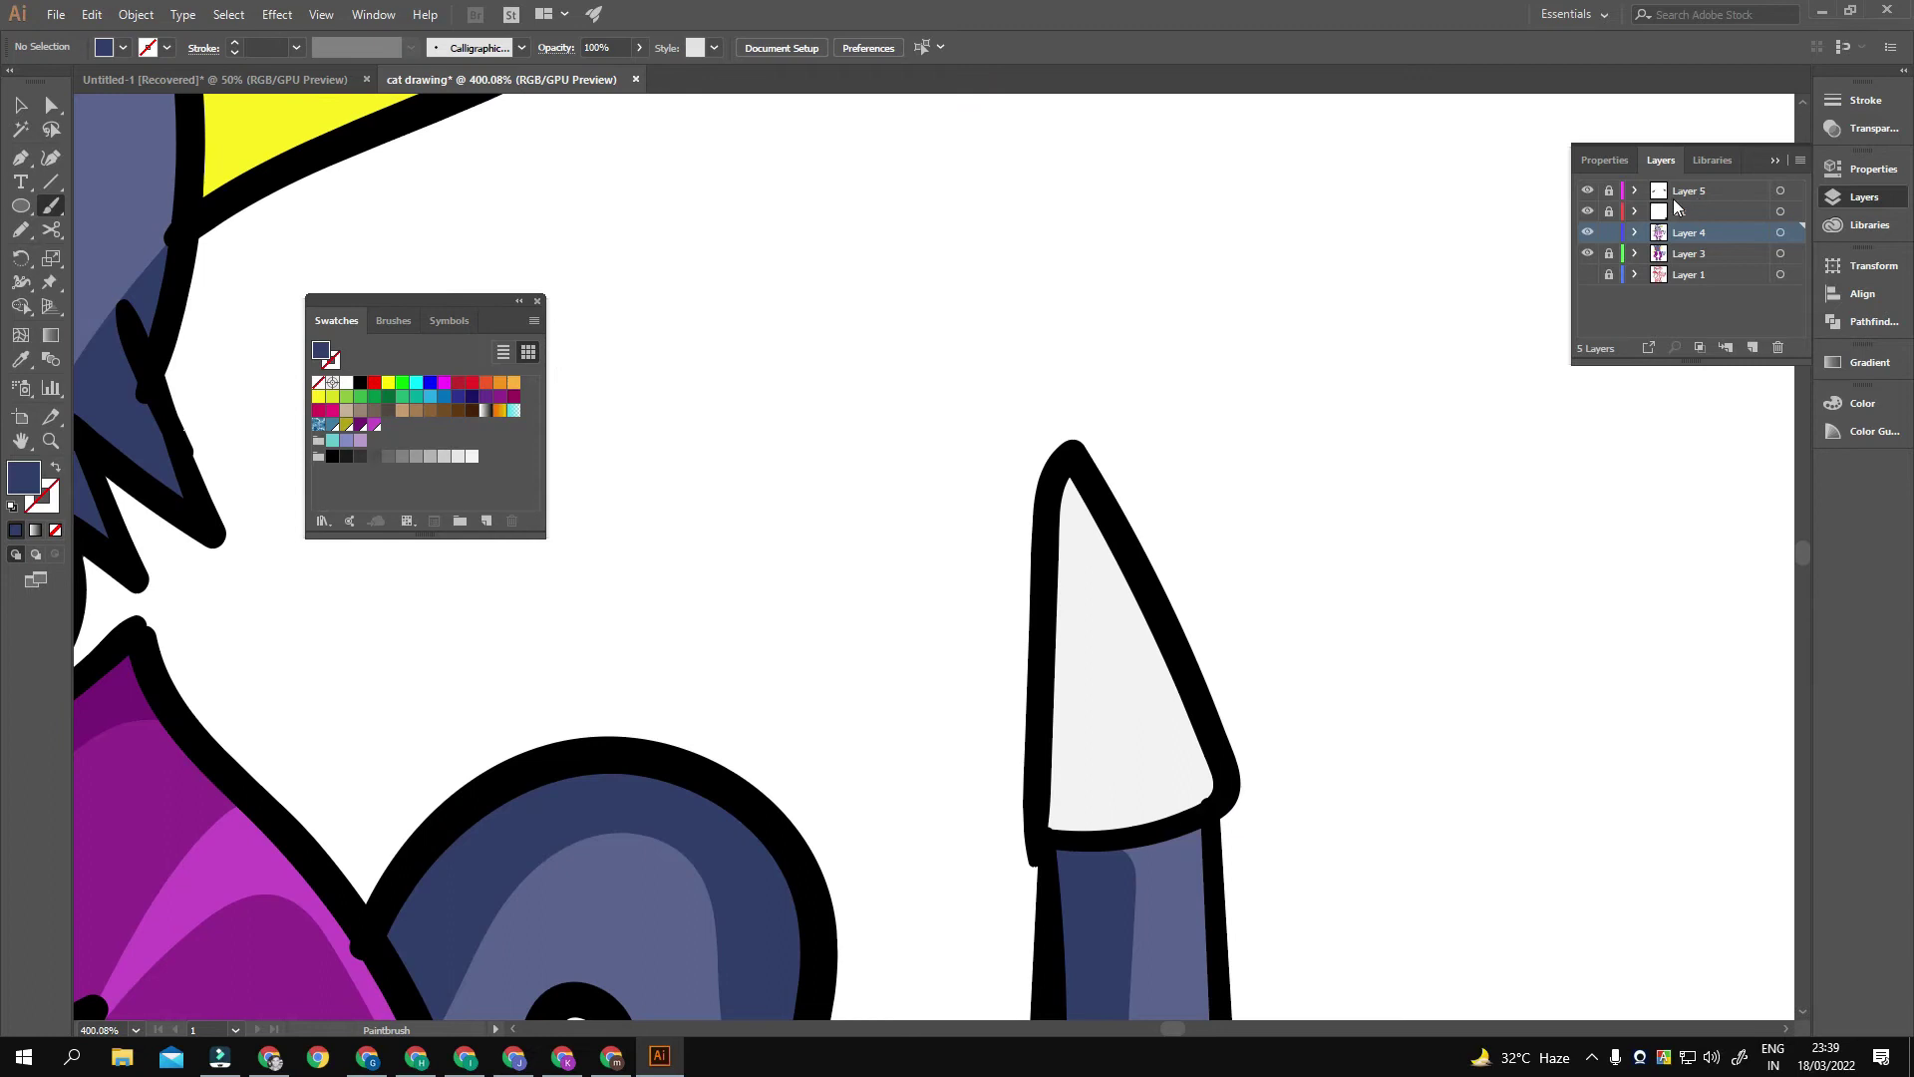
key(b)
mouse_move(1146, 608)
mouse_down()
mouse_move(1122, 688)
mouse_move(1174, 765)
mouse_up()
drag(1141, 735, 1154, 785)
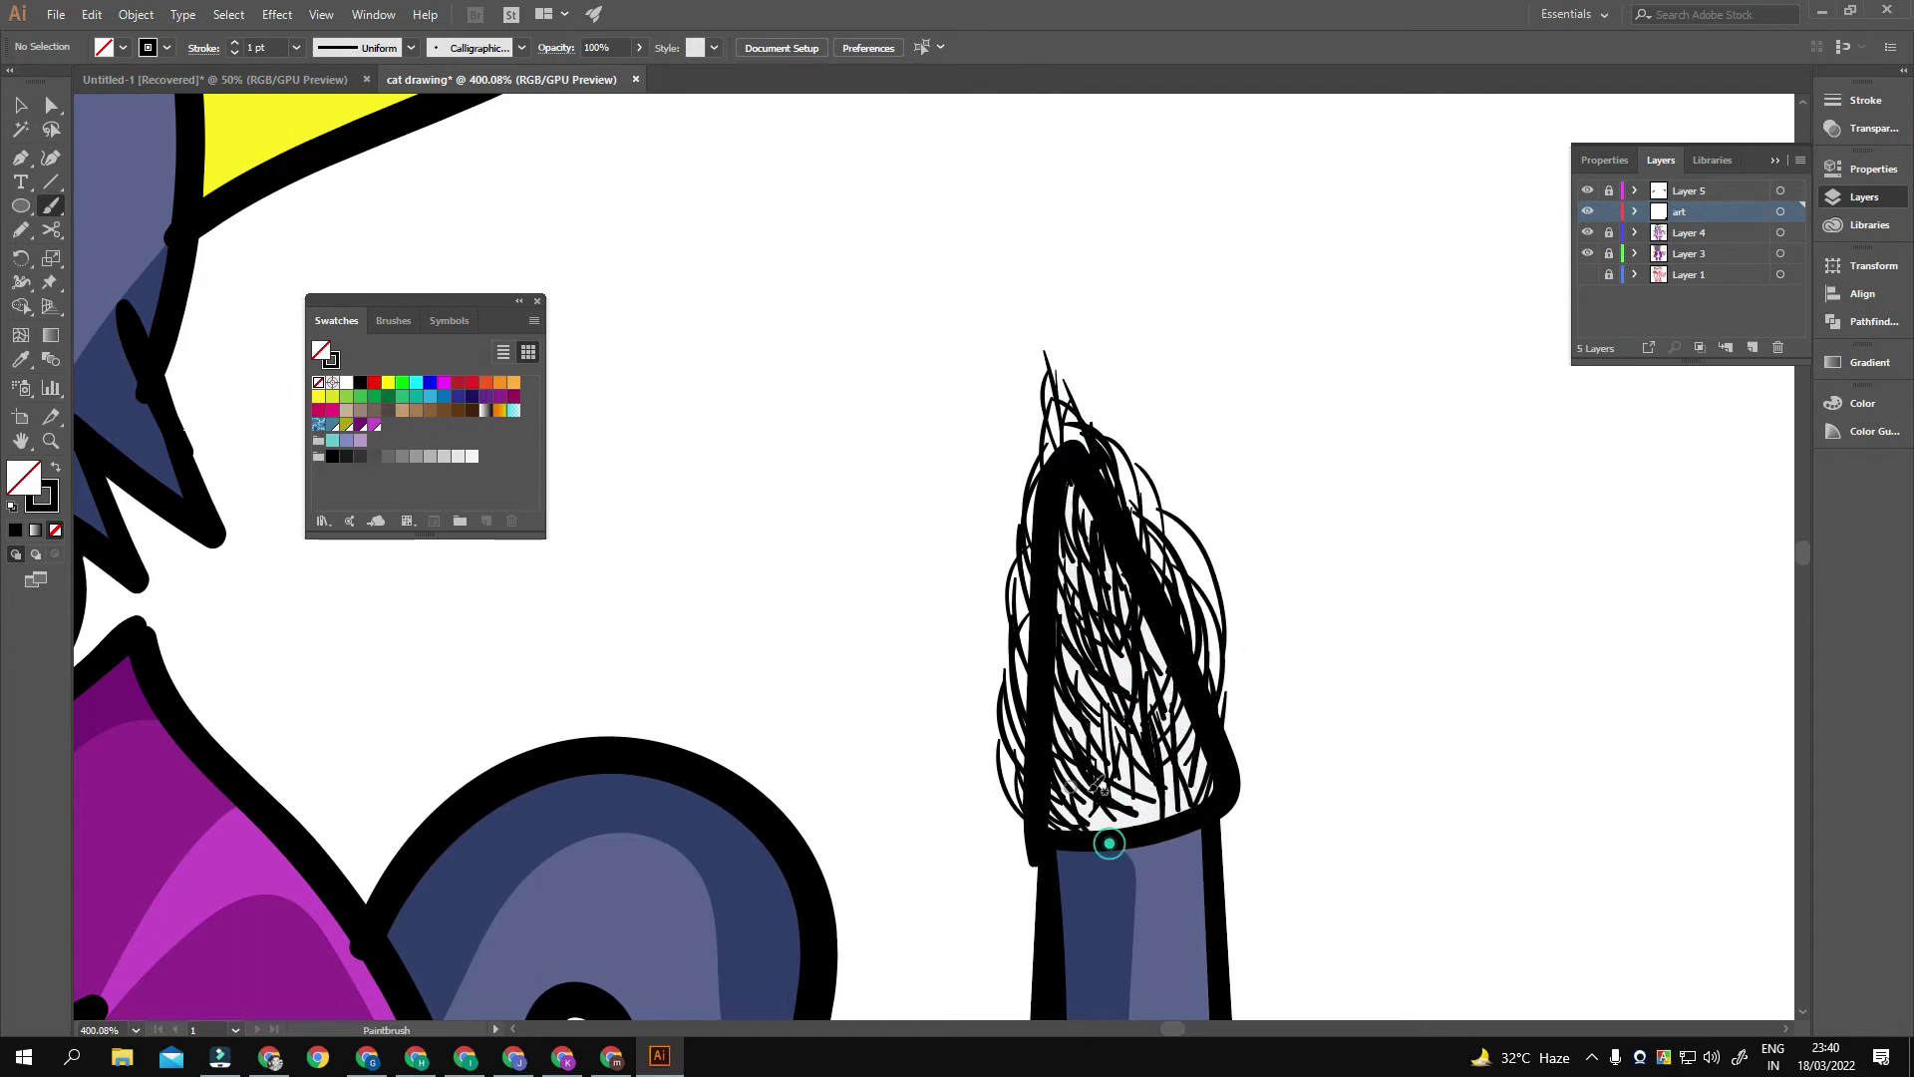
key(ctrl+0)
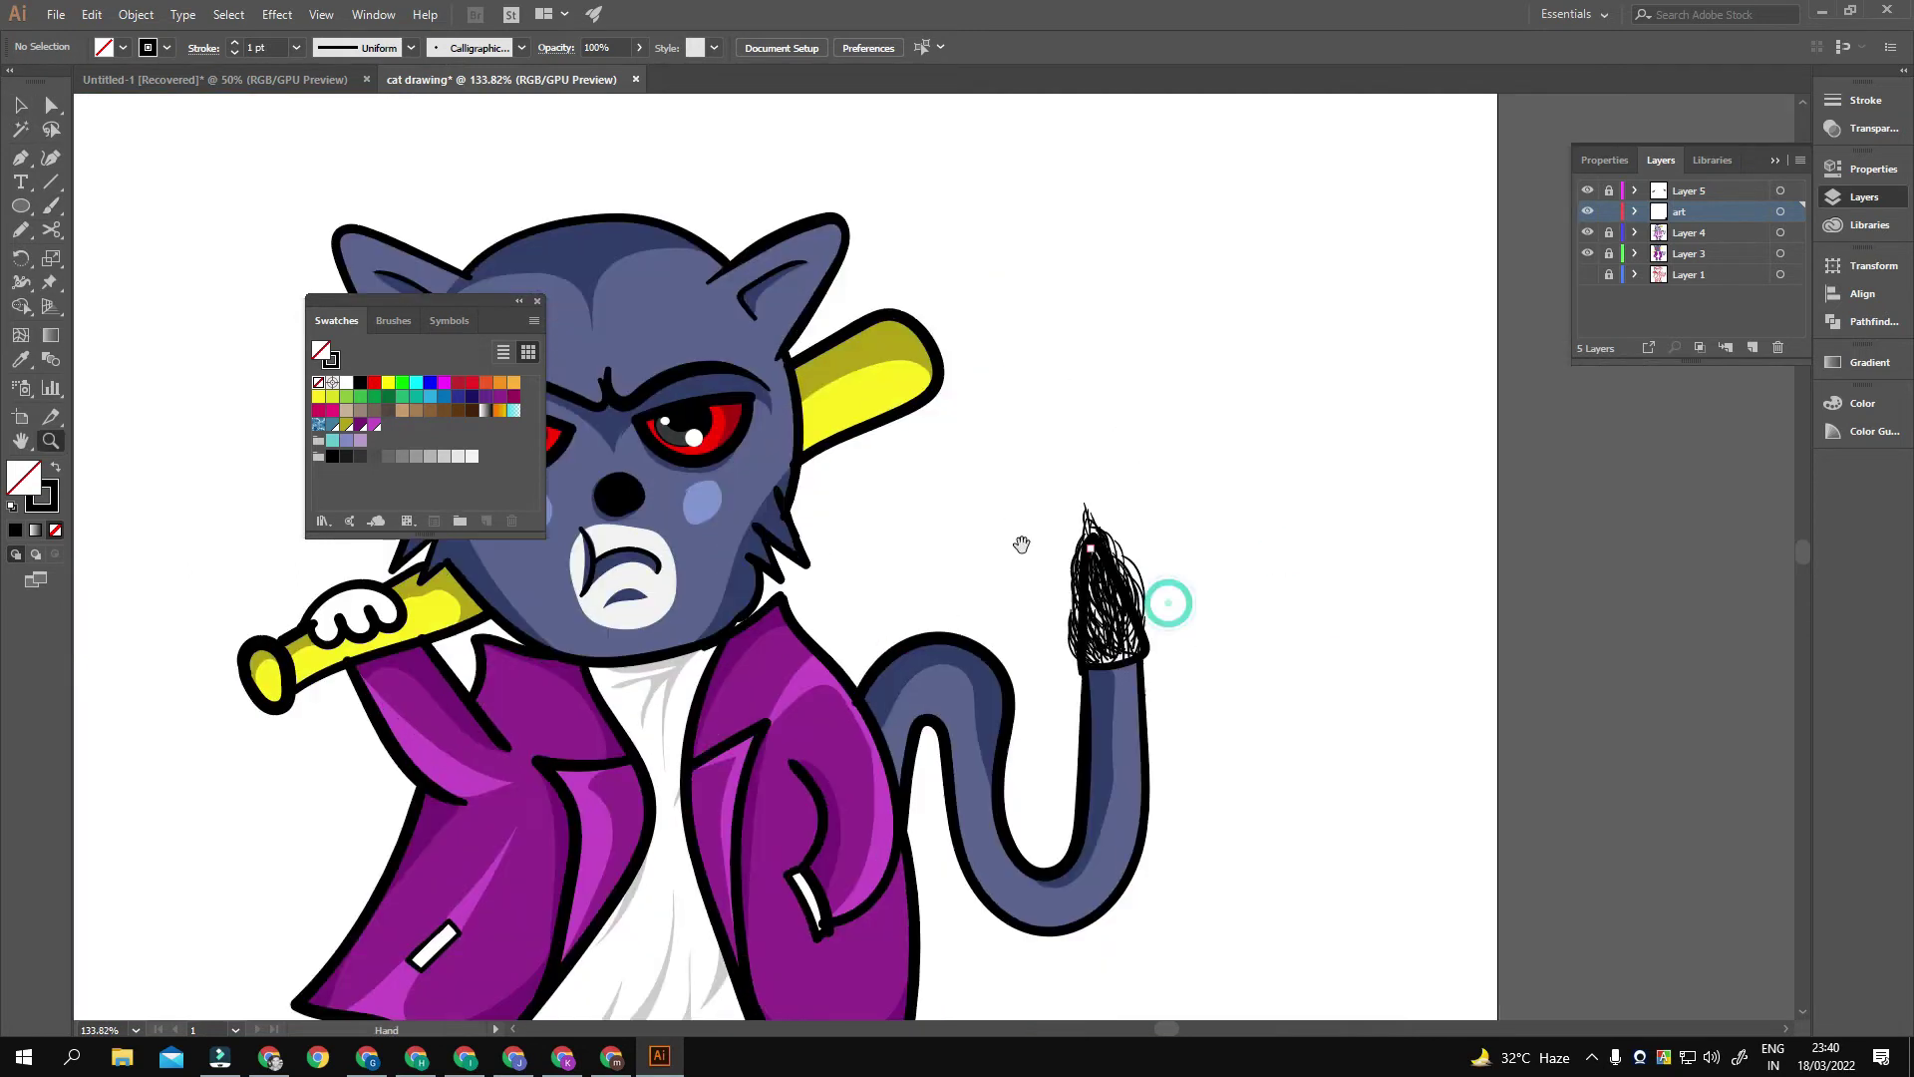
Step: Deselect the scribbles and make Layer 1 the active layer
key(ctrl+a)
key(ctrl+shift+a)
key(shift+x)
key(v)
click(1672, 237)
drag(889, 514, 1255, 536)
scroll(1275, 622, down, 5)
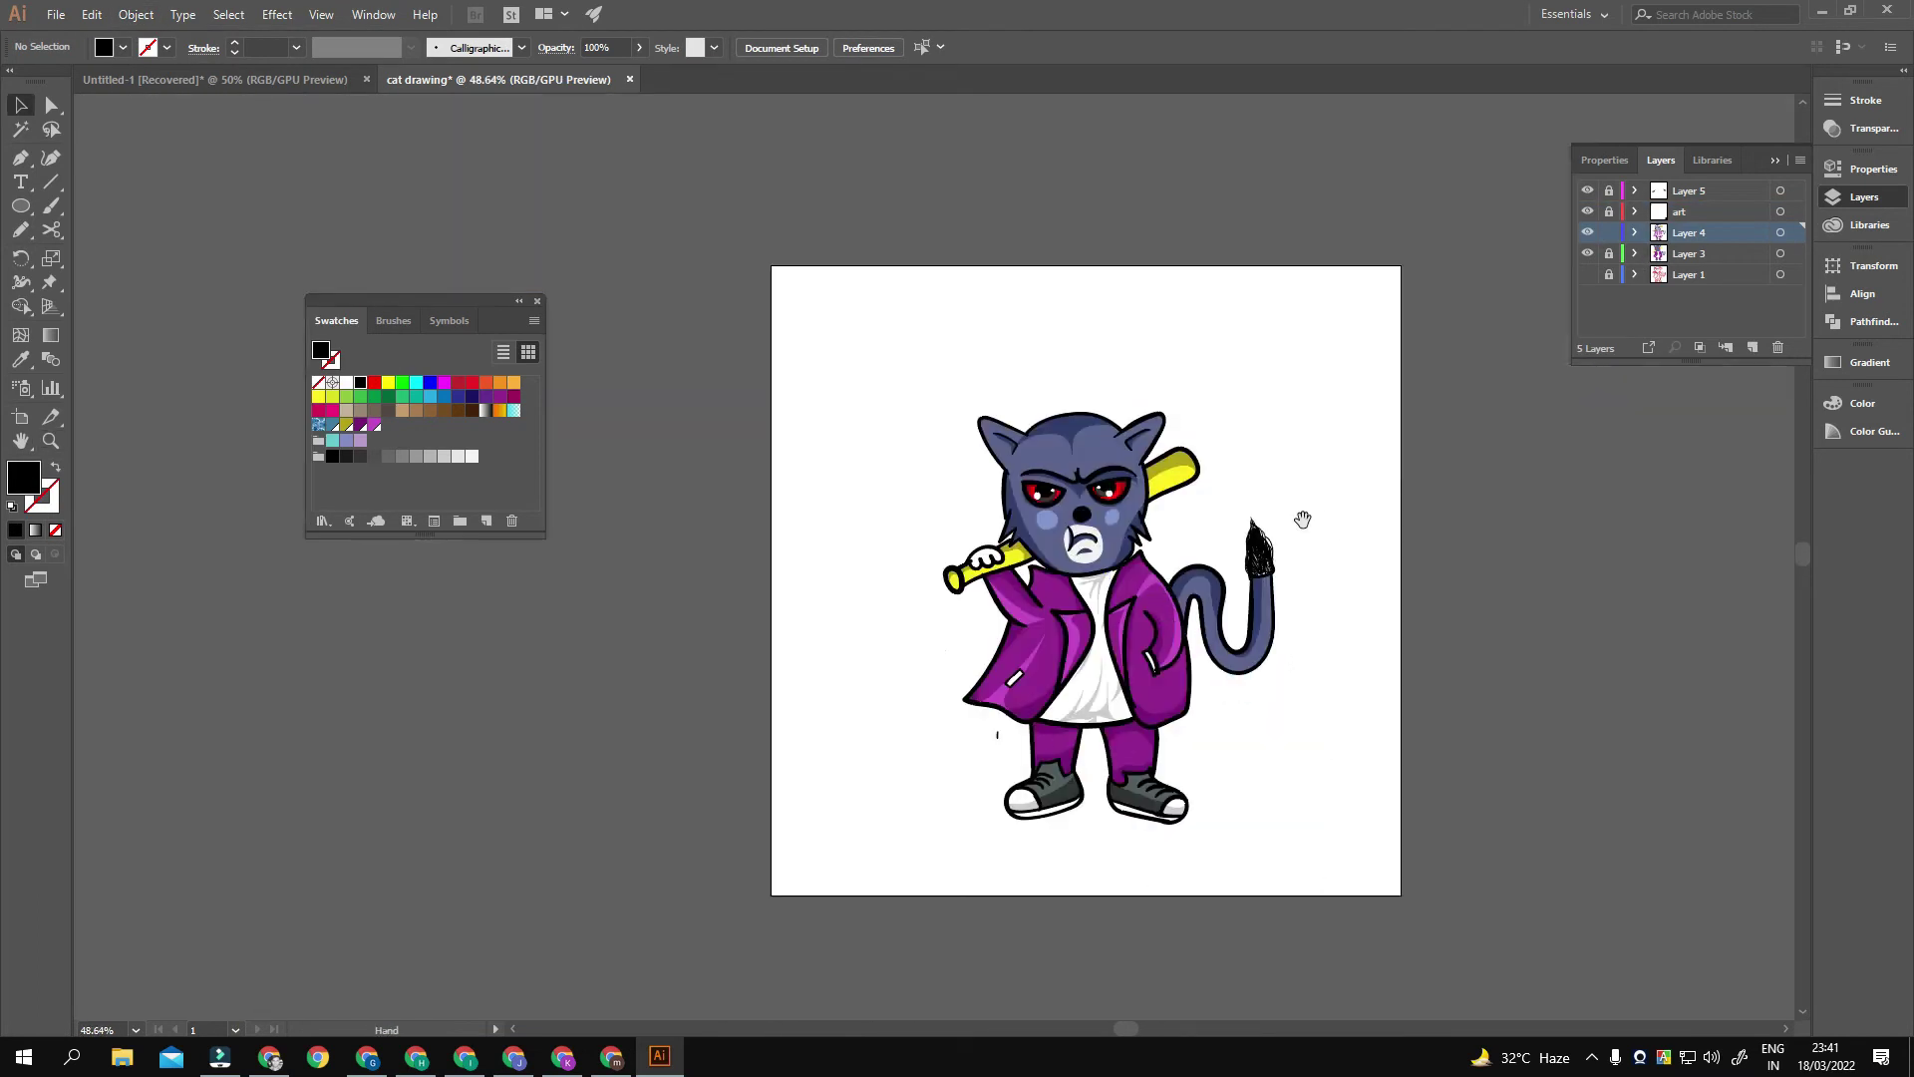
key(l)
click(1685, 275)
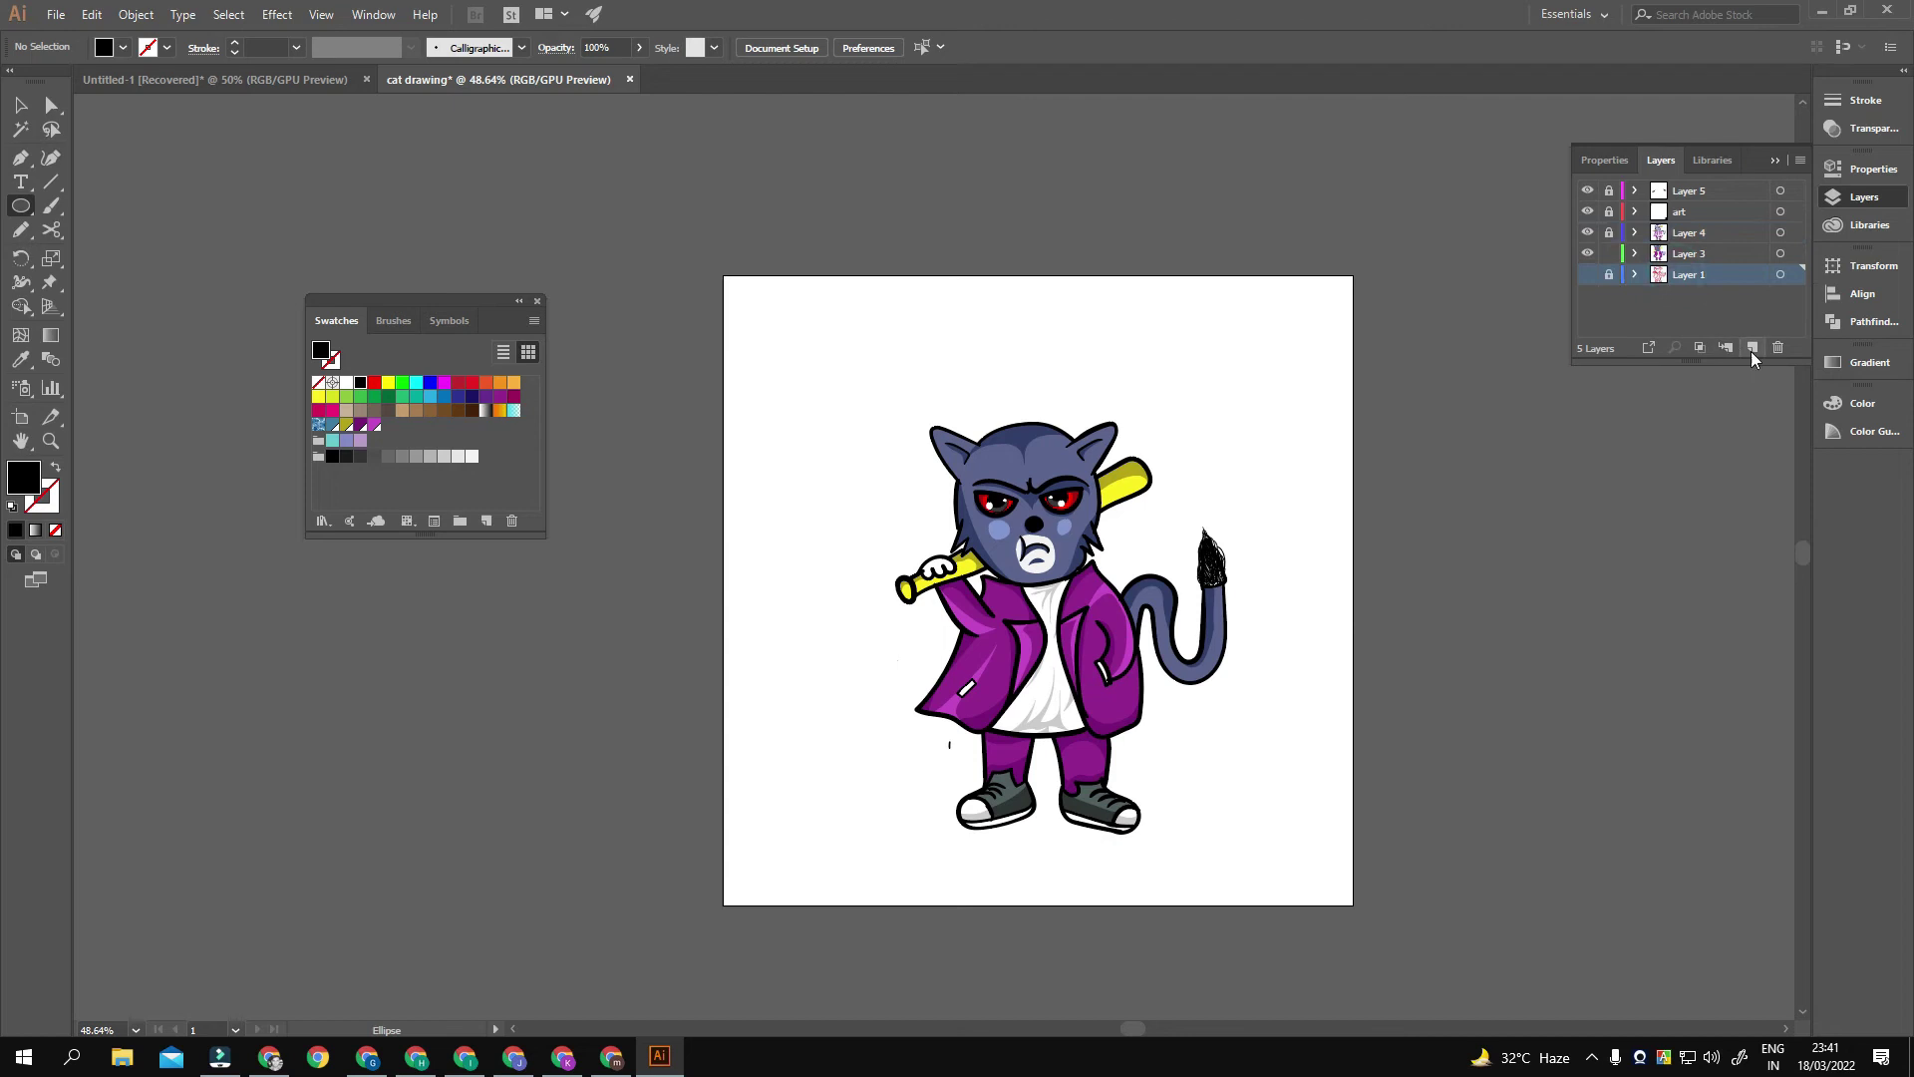
Step: Draw an ellipse under the sneakers, fill it dark grey, and Gaussian-blur it at 24.9
drag(1147, 844, 1148, 845)
scroll(1034, 821, up, 4)
key(v)
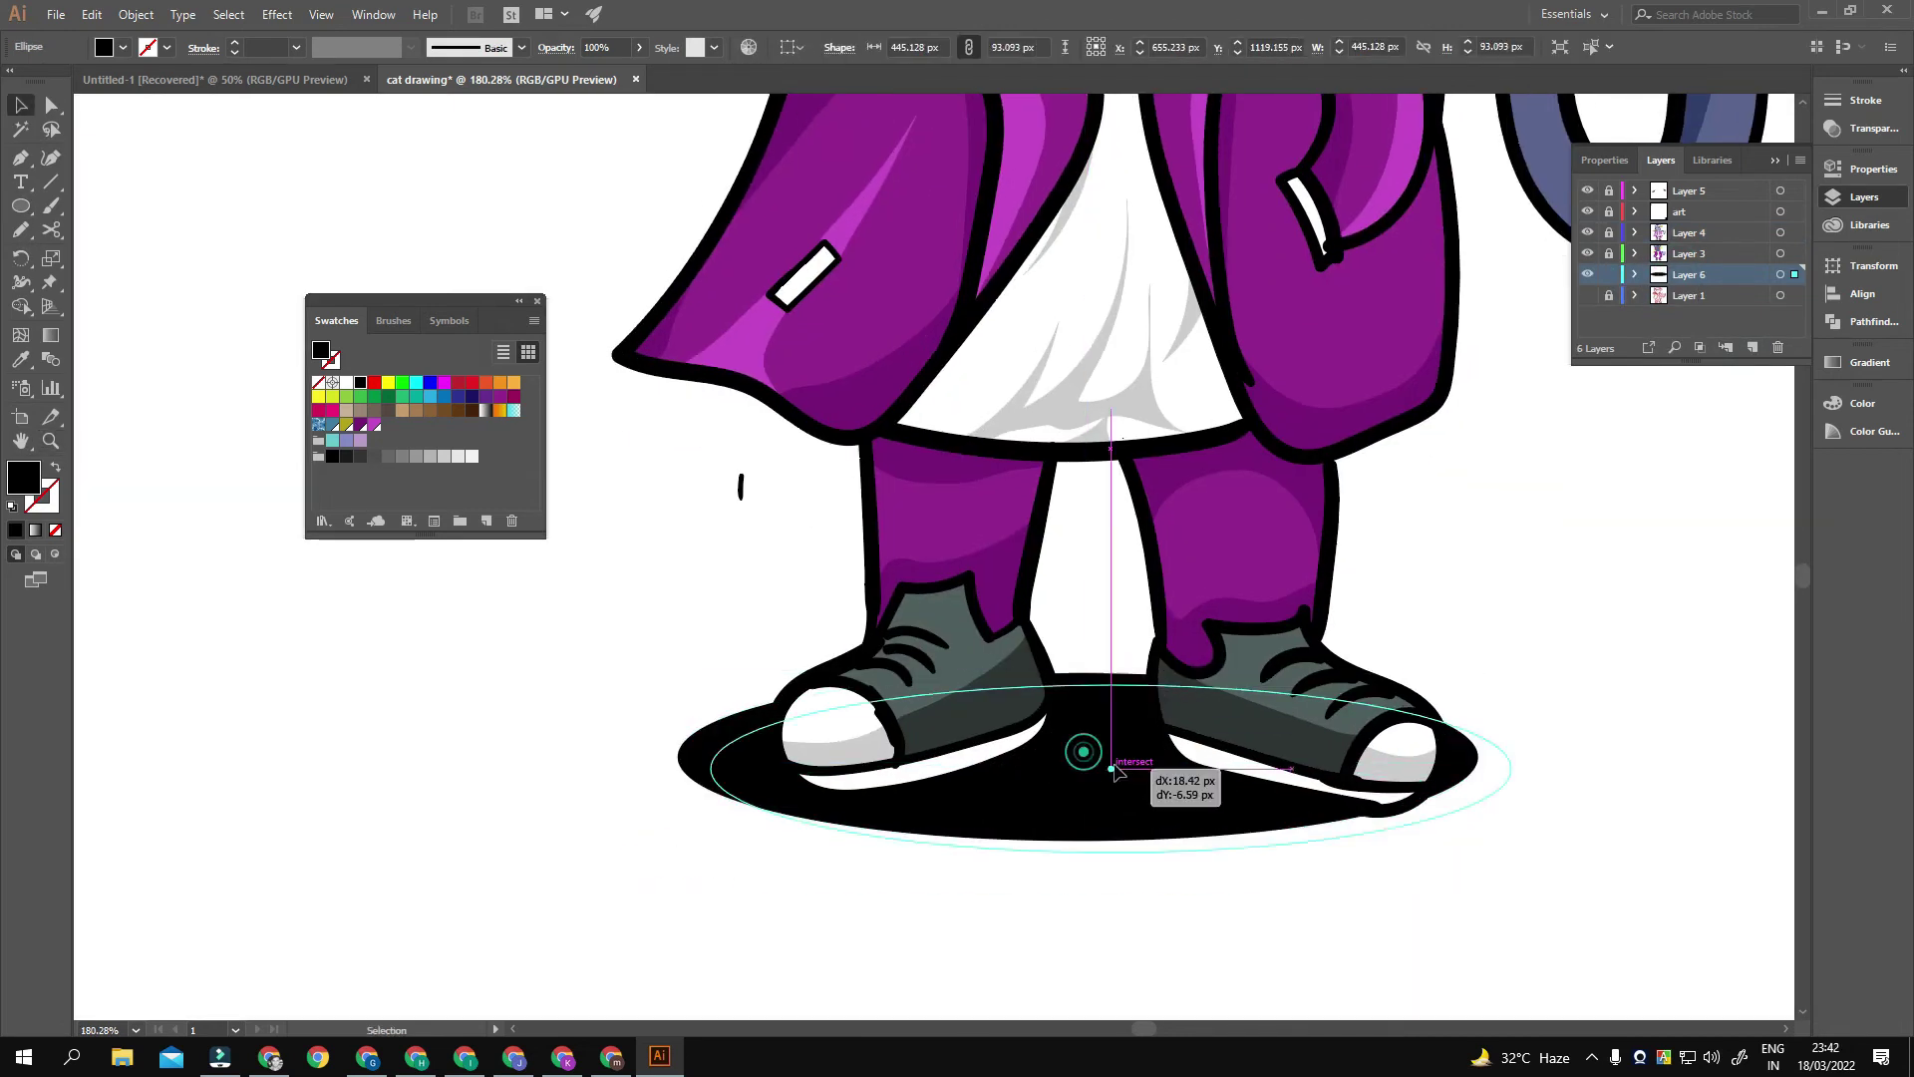
click(360, 455)
click(374, 14)
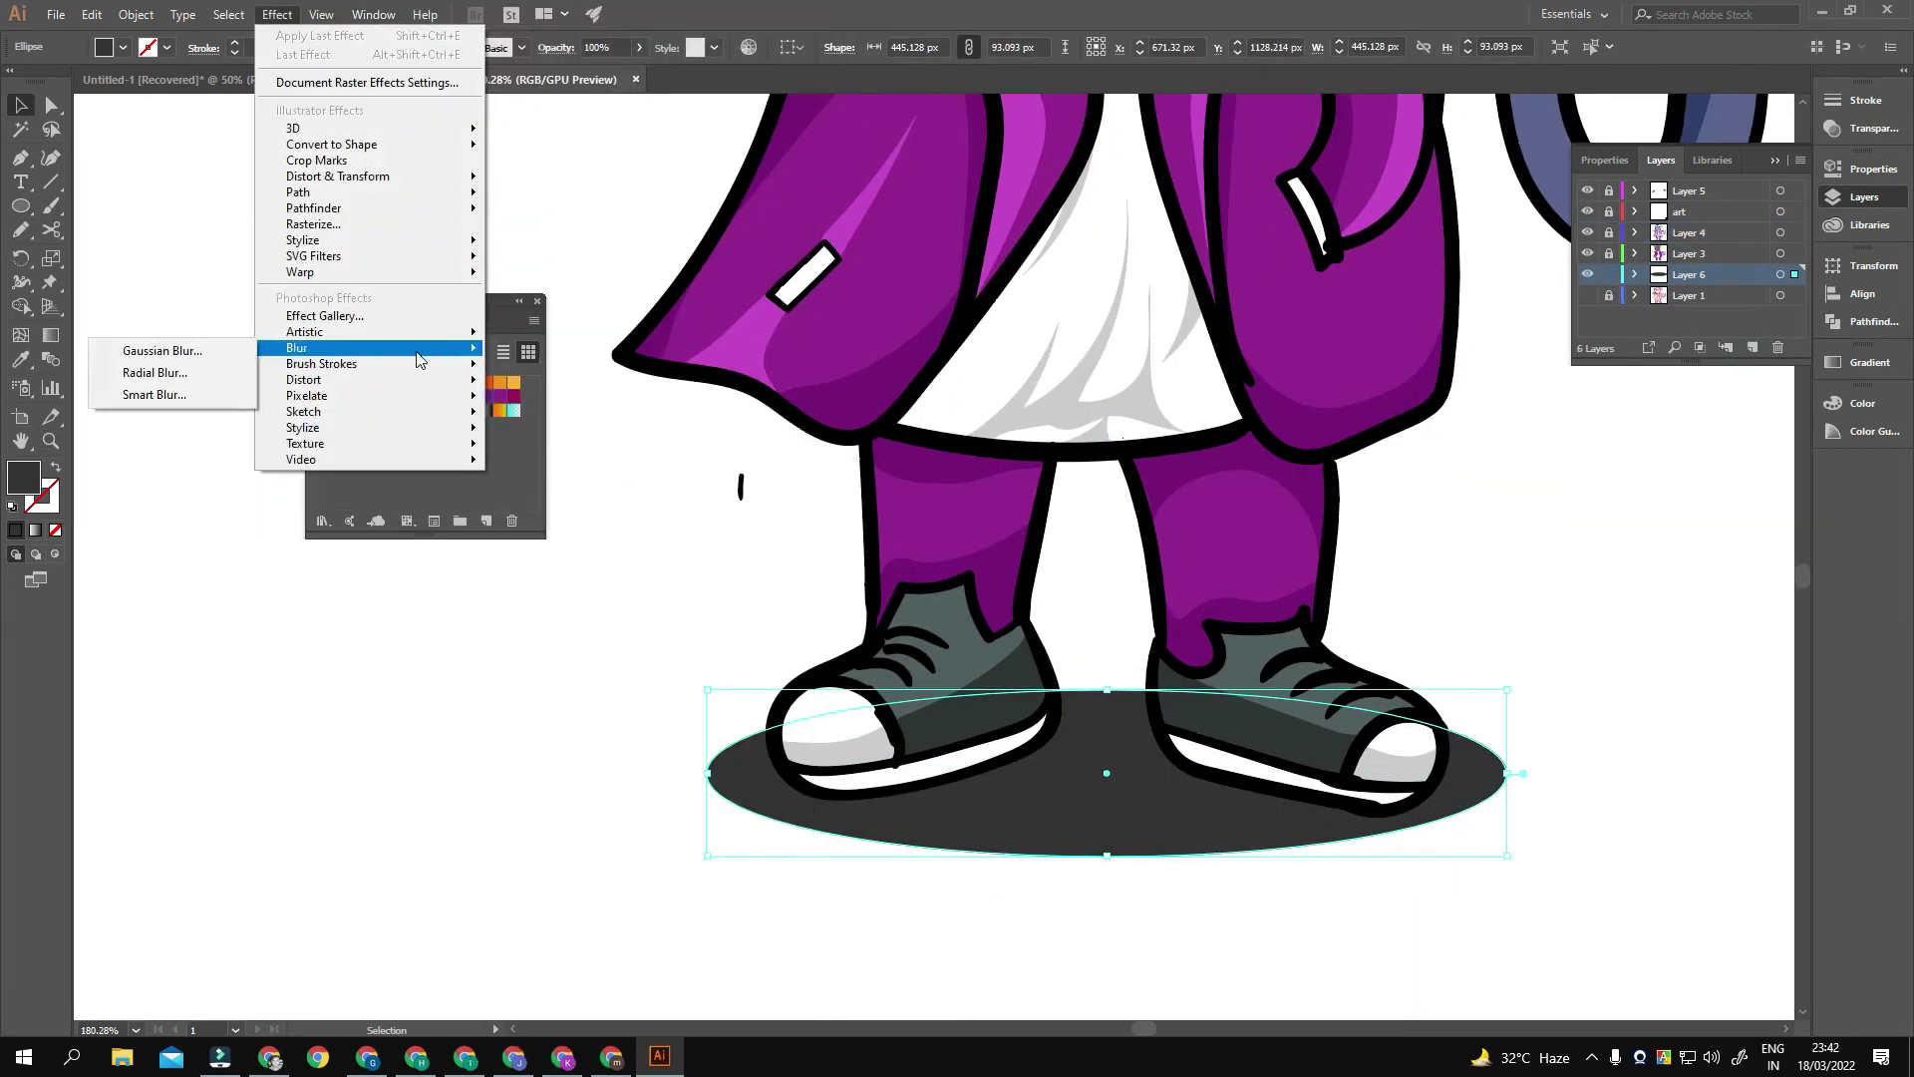
click(149, 344)
drag(902, 503, 934, 507)
key(Return)
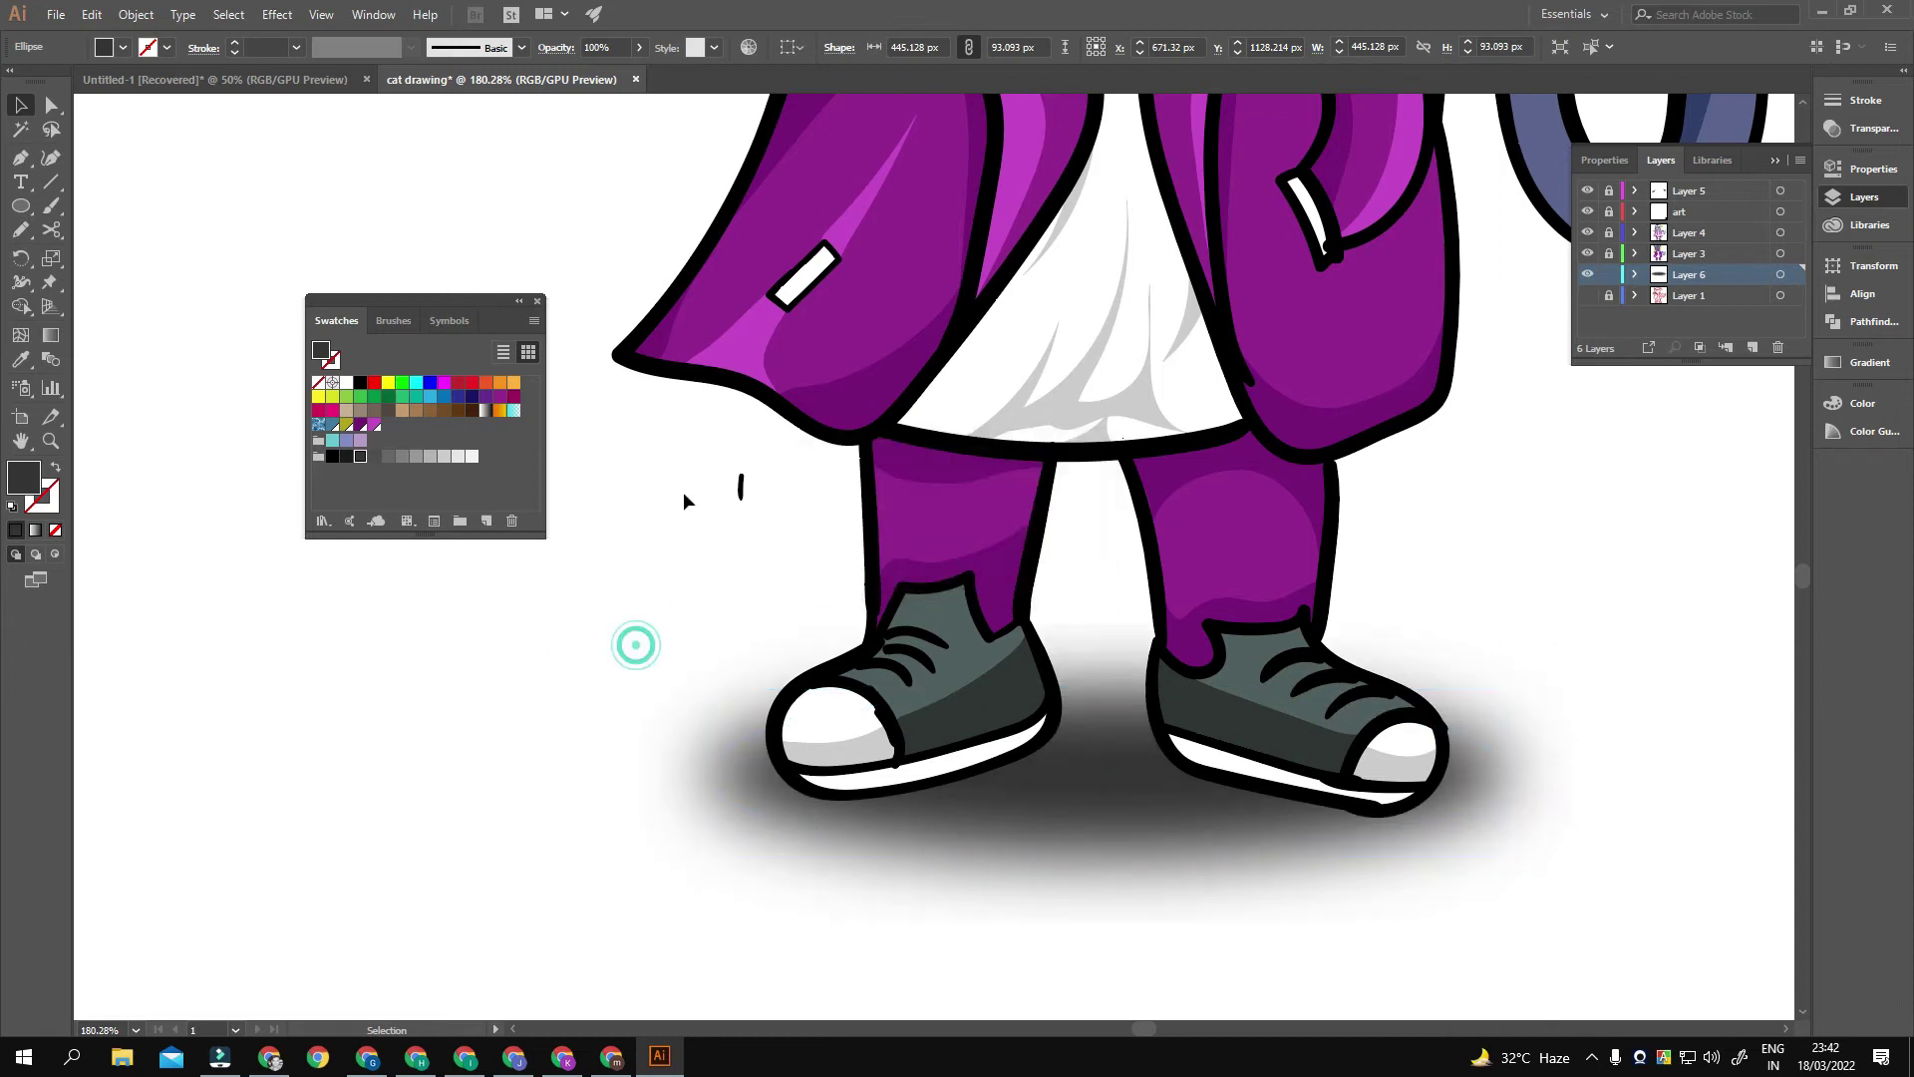
click(451, 677)
scroll(685, 714, down, 5)
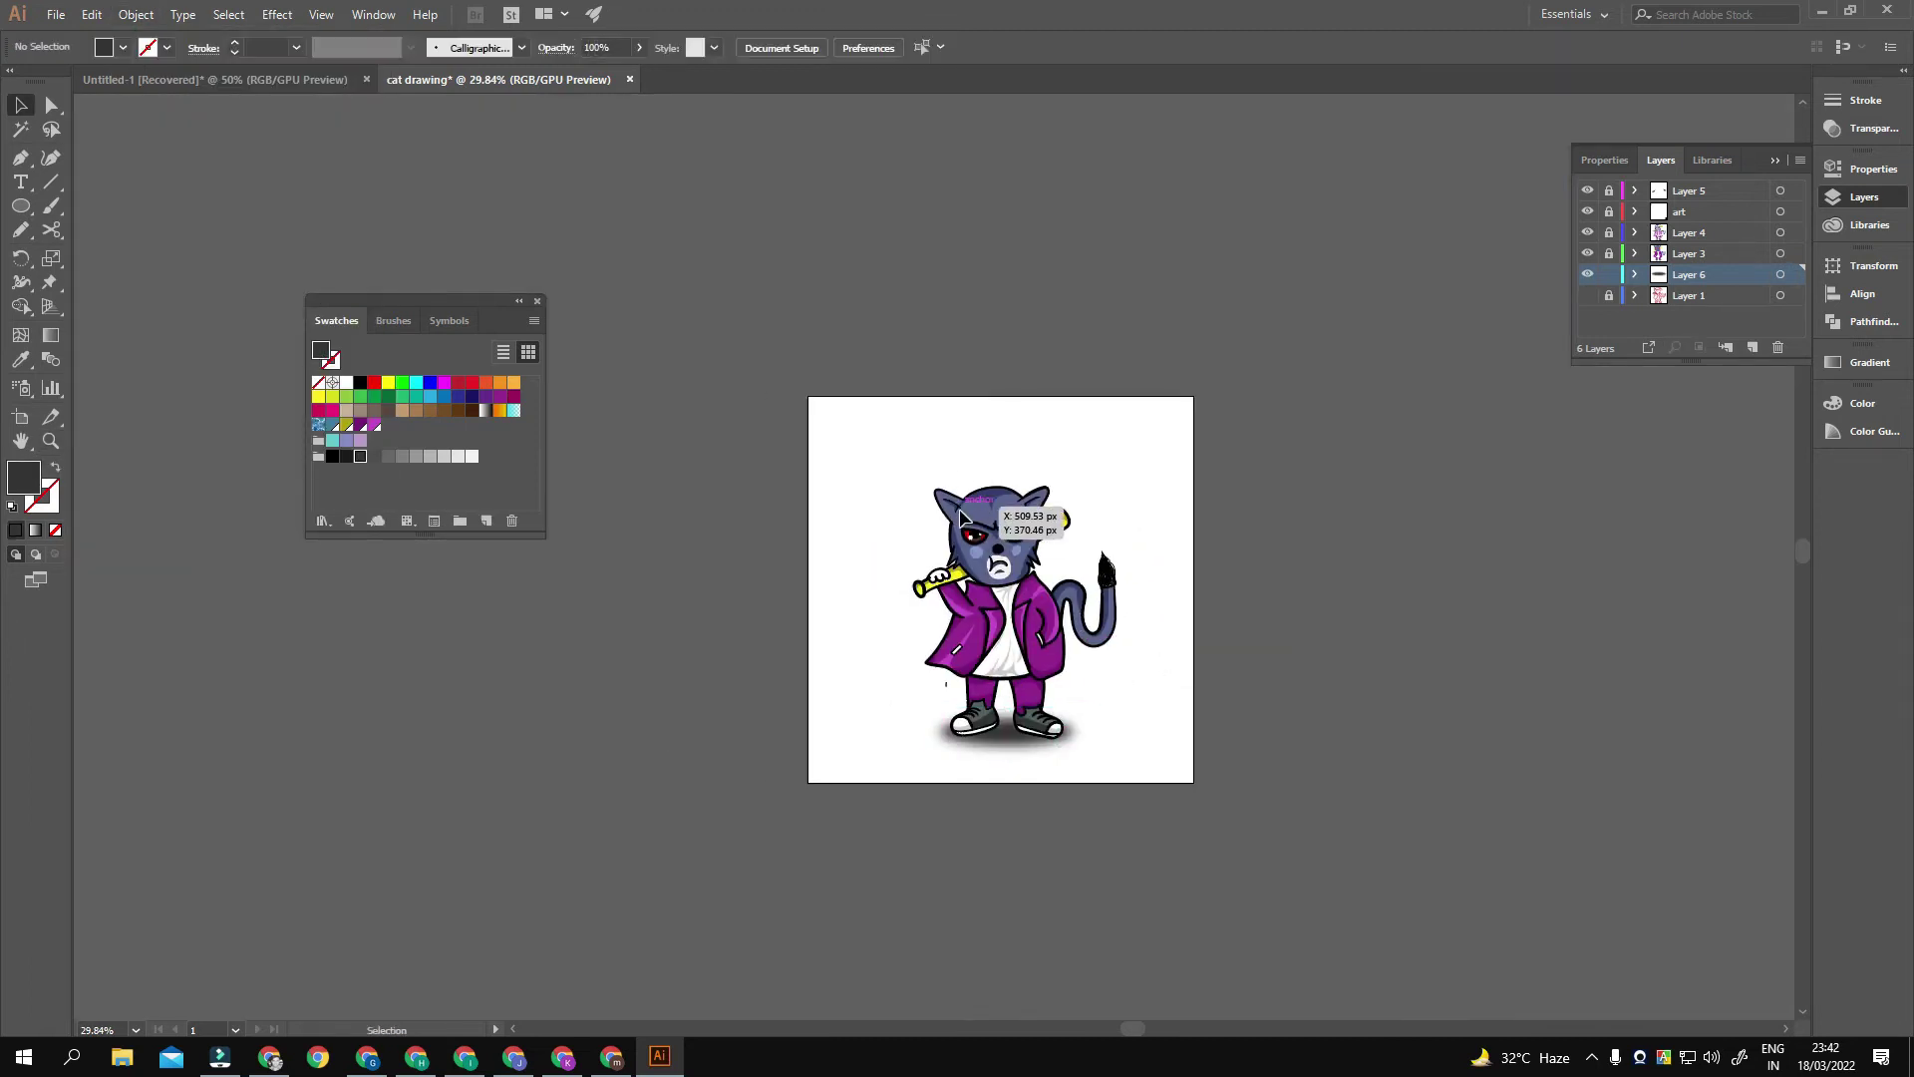
Step: Draw light-blue highlight shapes on the cat's forehead and right ear
scroll(1132, 675, up, 2)
drag(1131, 675, 1224, 620)
scroll(1087, 429, up, 5)
scroll(983, 440, down, 5)
scroll(1236, 621, up, 5)
drag(1336, 613, 1326, 626)
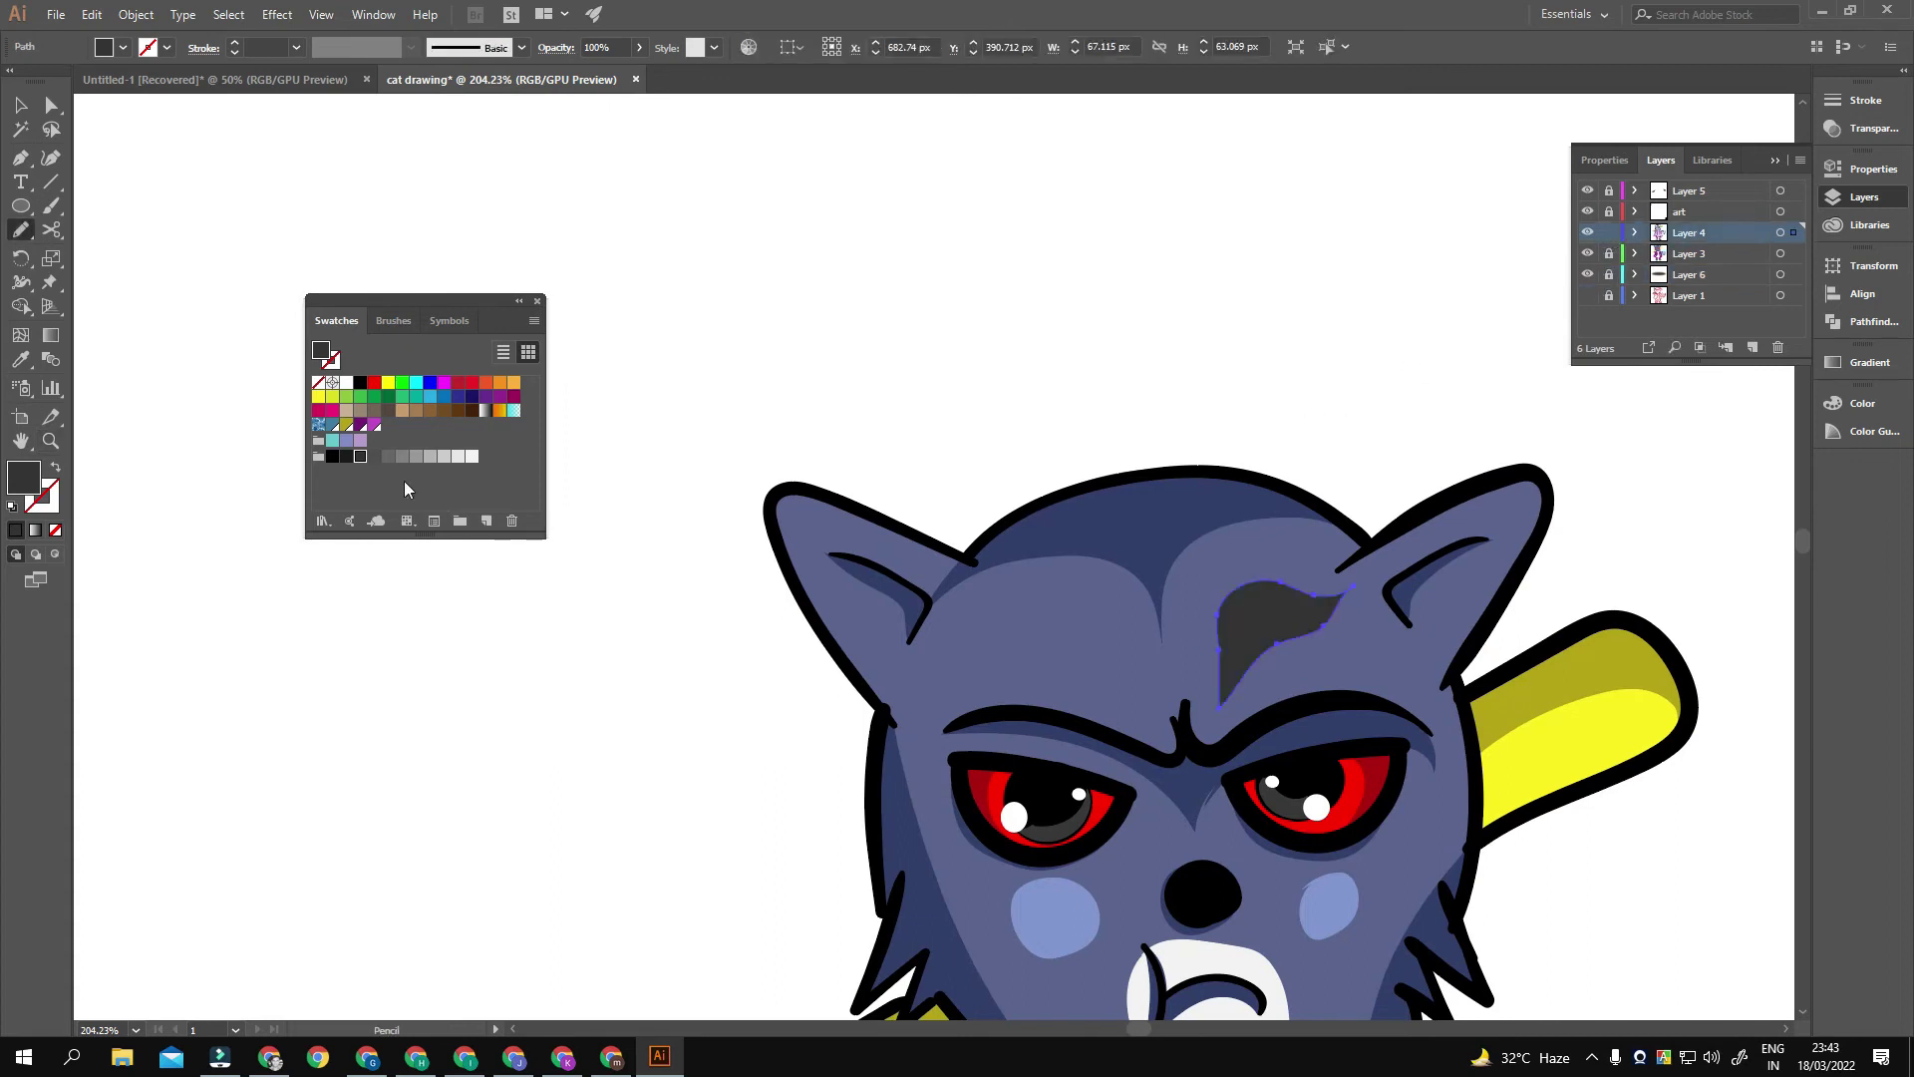
drag(1135, 626, 1129, 624)
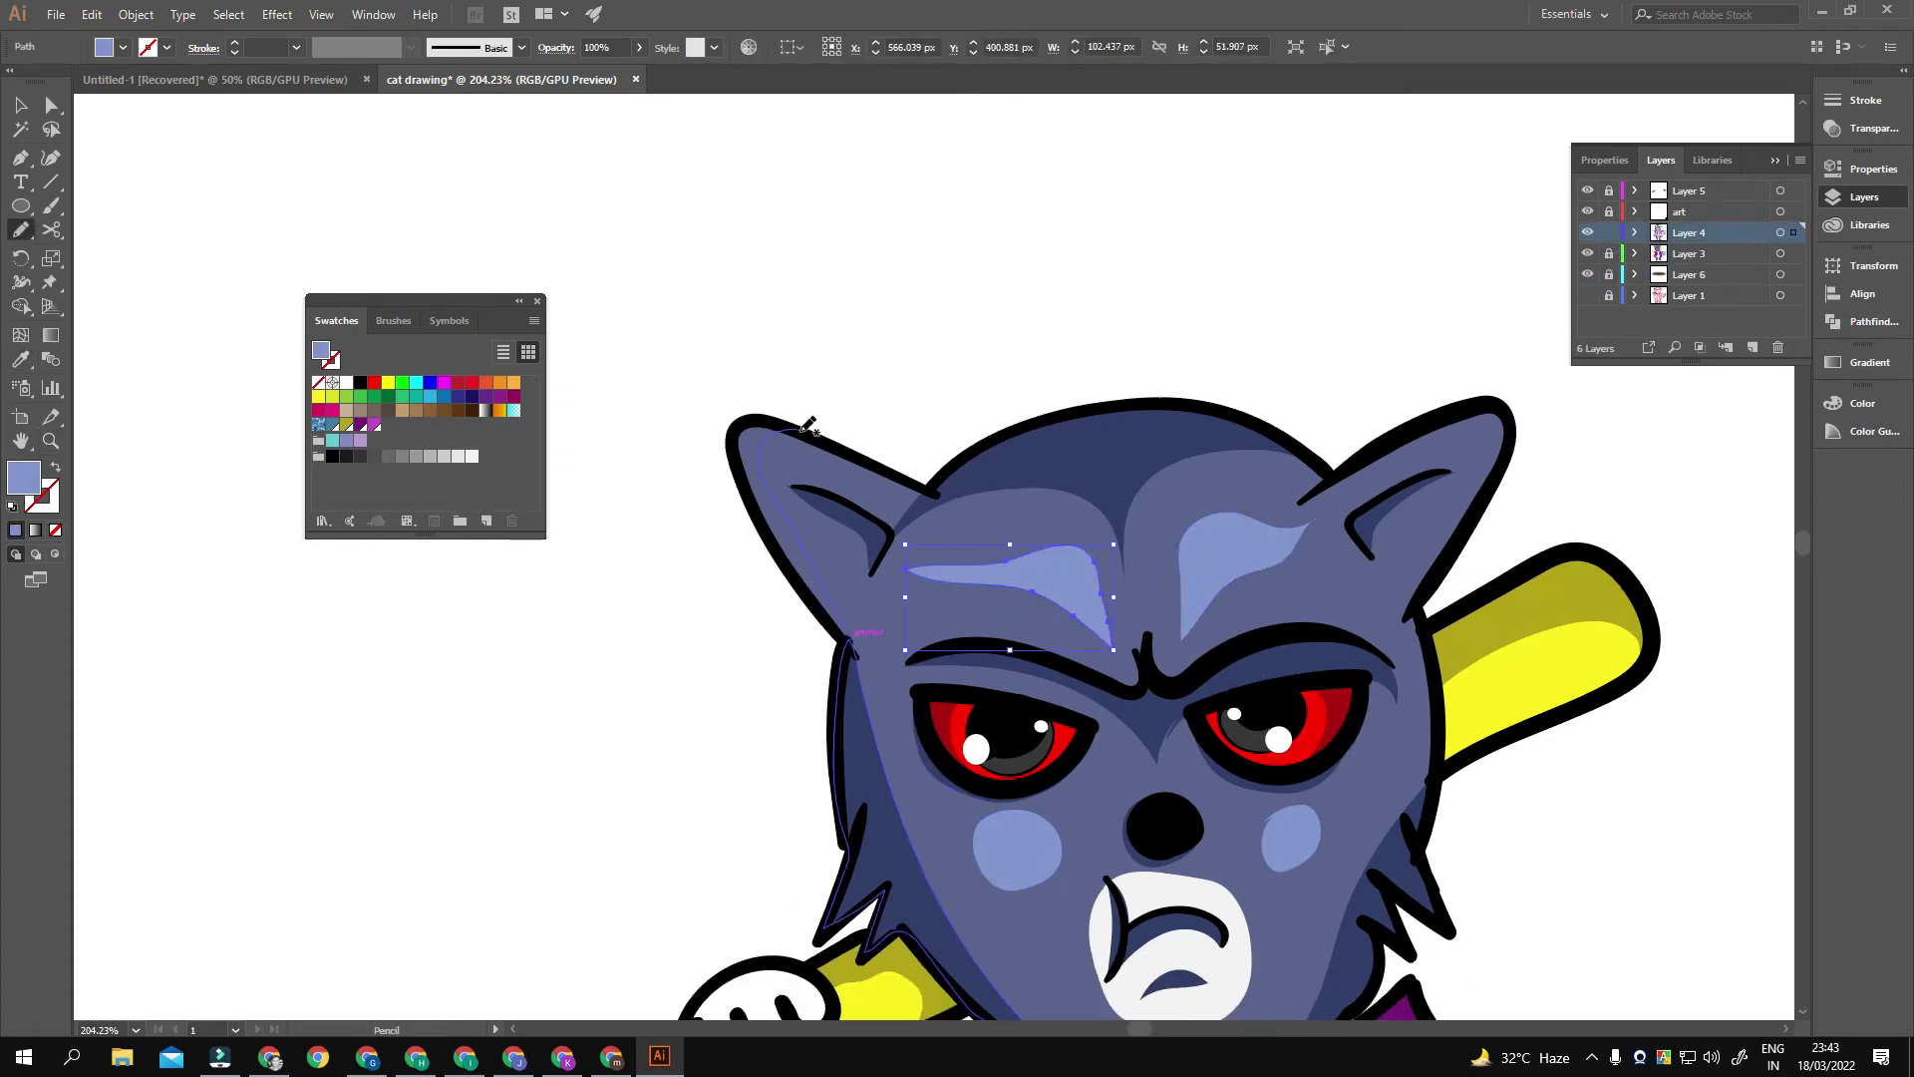
drag(1507, 459, 1501, 444)
Step: Add light-blue highlights along the curve of the tail
scroll(1296, 599, down, 5)
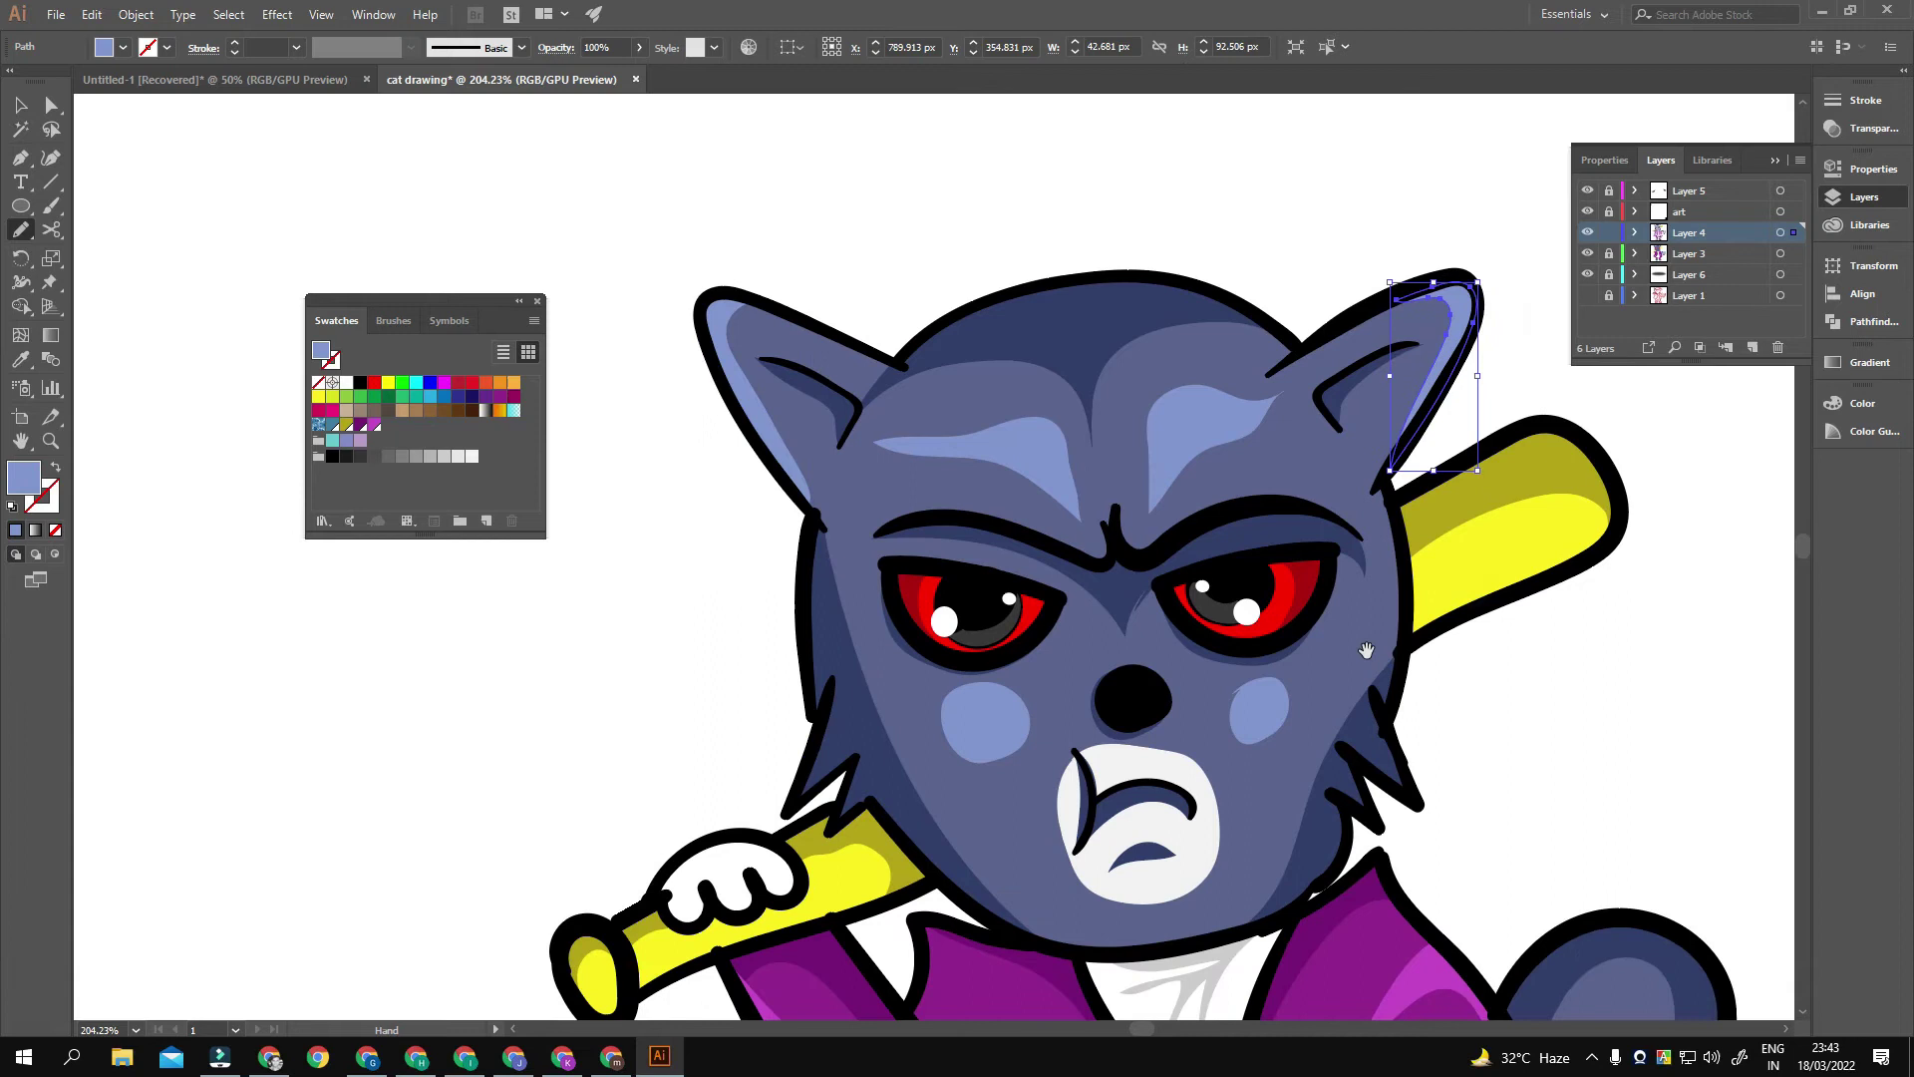
scroll(1296, 698, up, 5)
drag(977, 538, 1072, 518)
scroll(1296, 598, down, 1)
drag(1246, 748, 1353, 514)
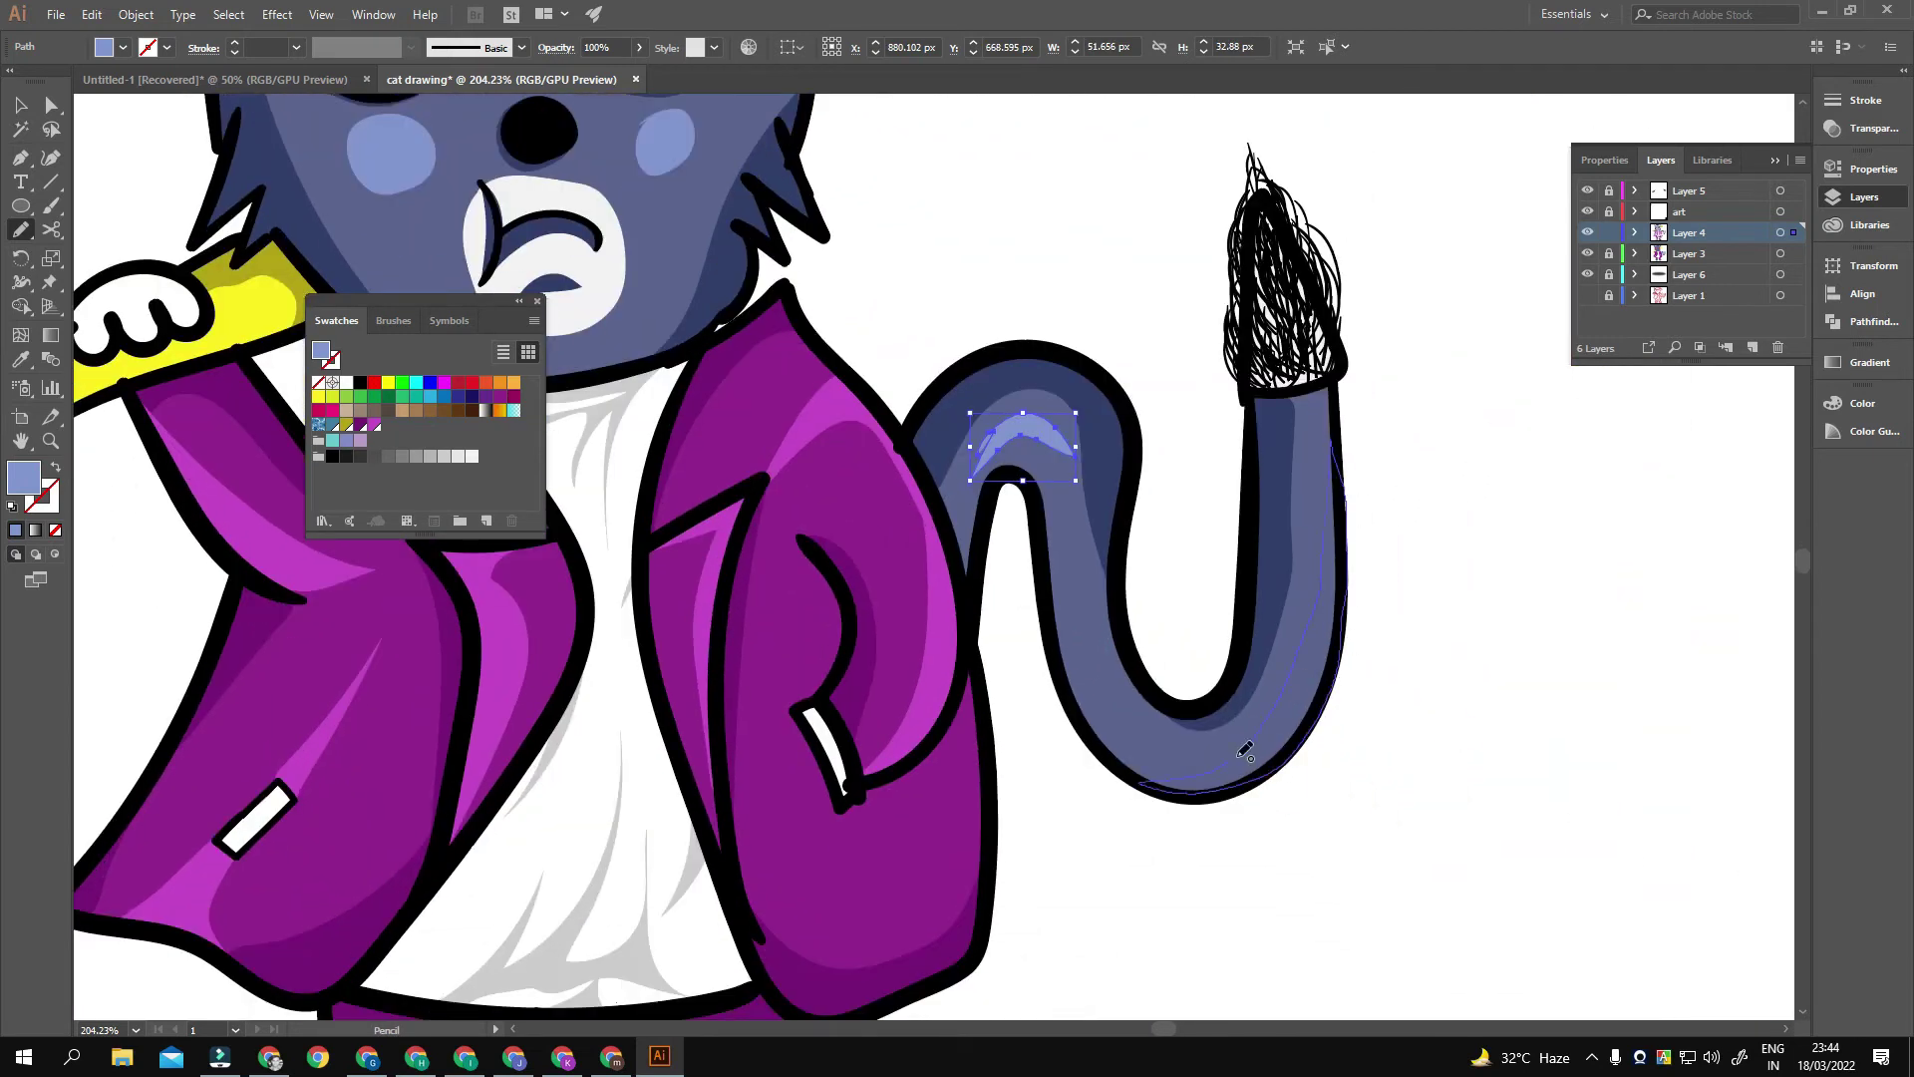
drag(1246, 750, 1246, 758)
scroll(1246, 738, down, 3)
scroll(1142, 638, up, 3)
Step: Add a highlight along the tail's lower curve, then clear the selection
drag(1111, 690, 1092, 603)
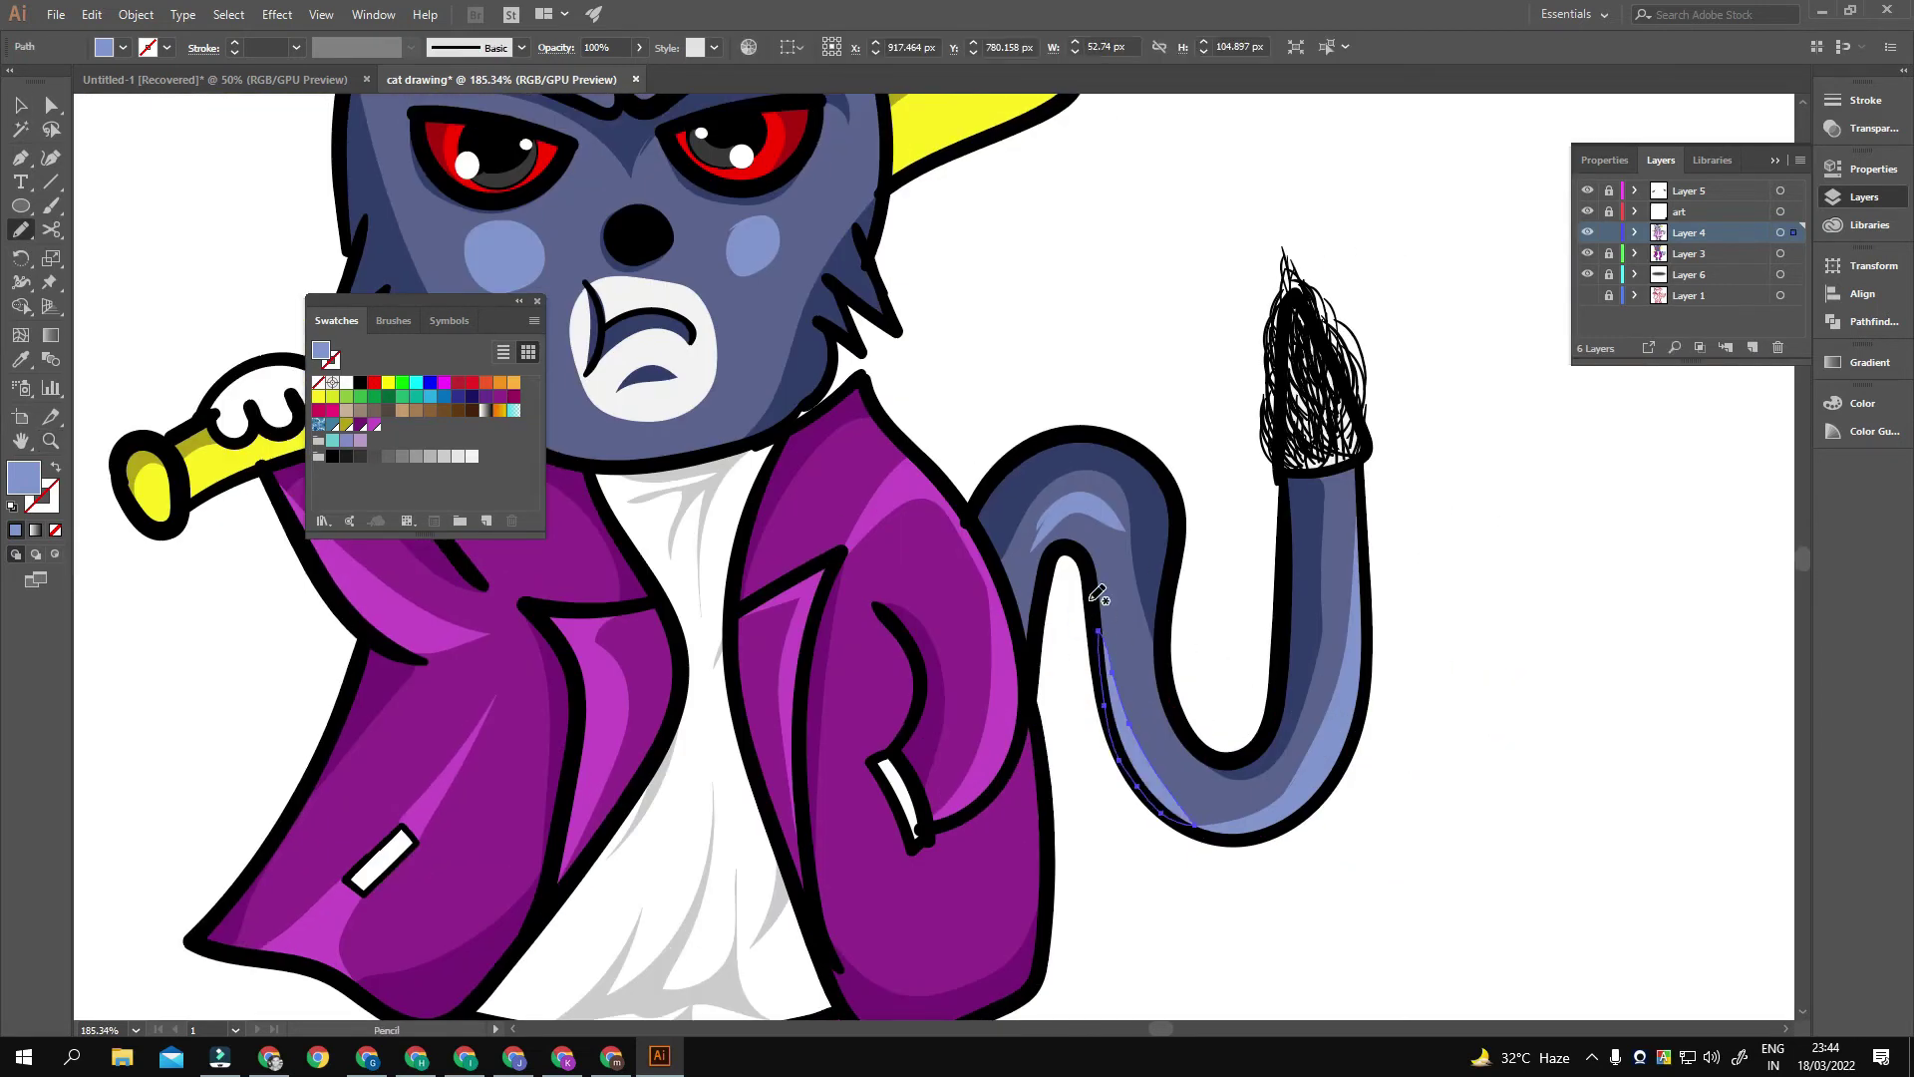
scroll(1092, 603, down, 3)
scroll(1092, 603, down, 2)
drag(1060, 808, 1149, 733)
scroll(1150, 732, down, 1)
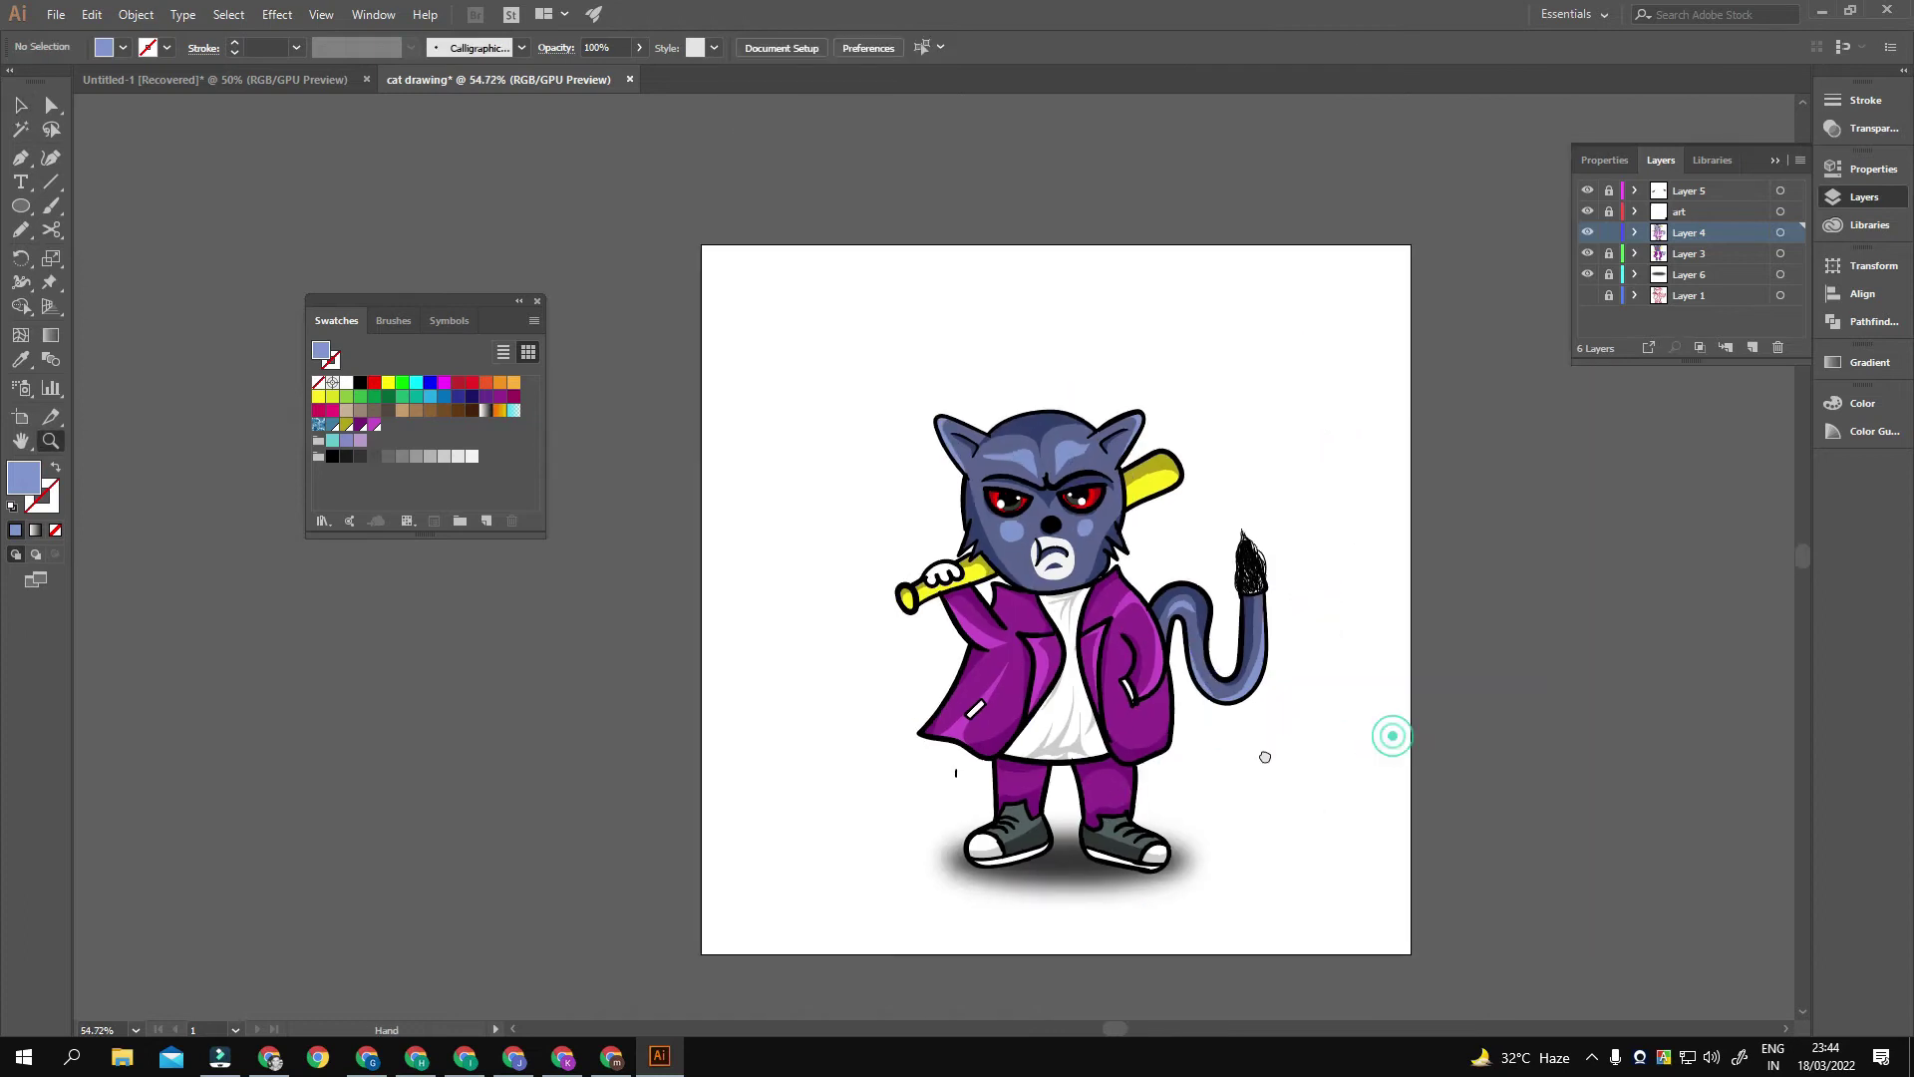
click(1236, 740)
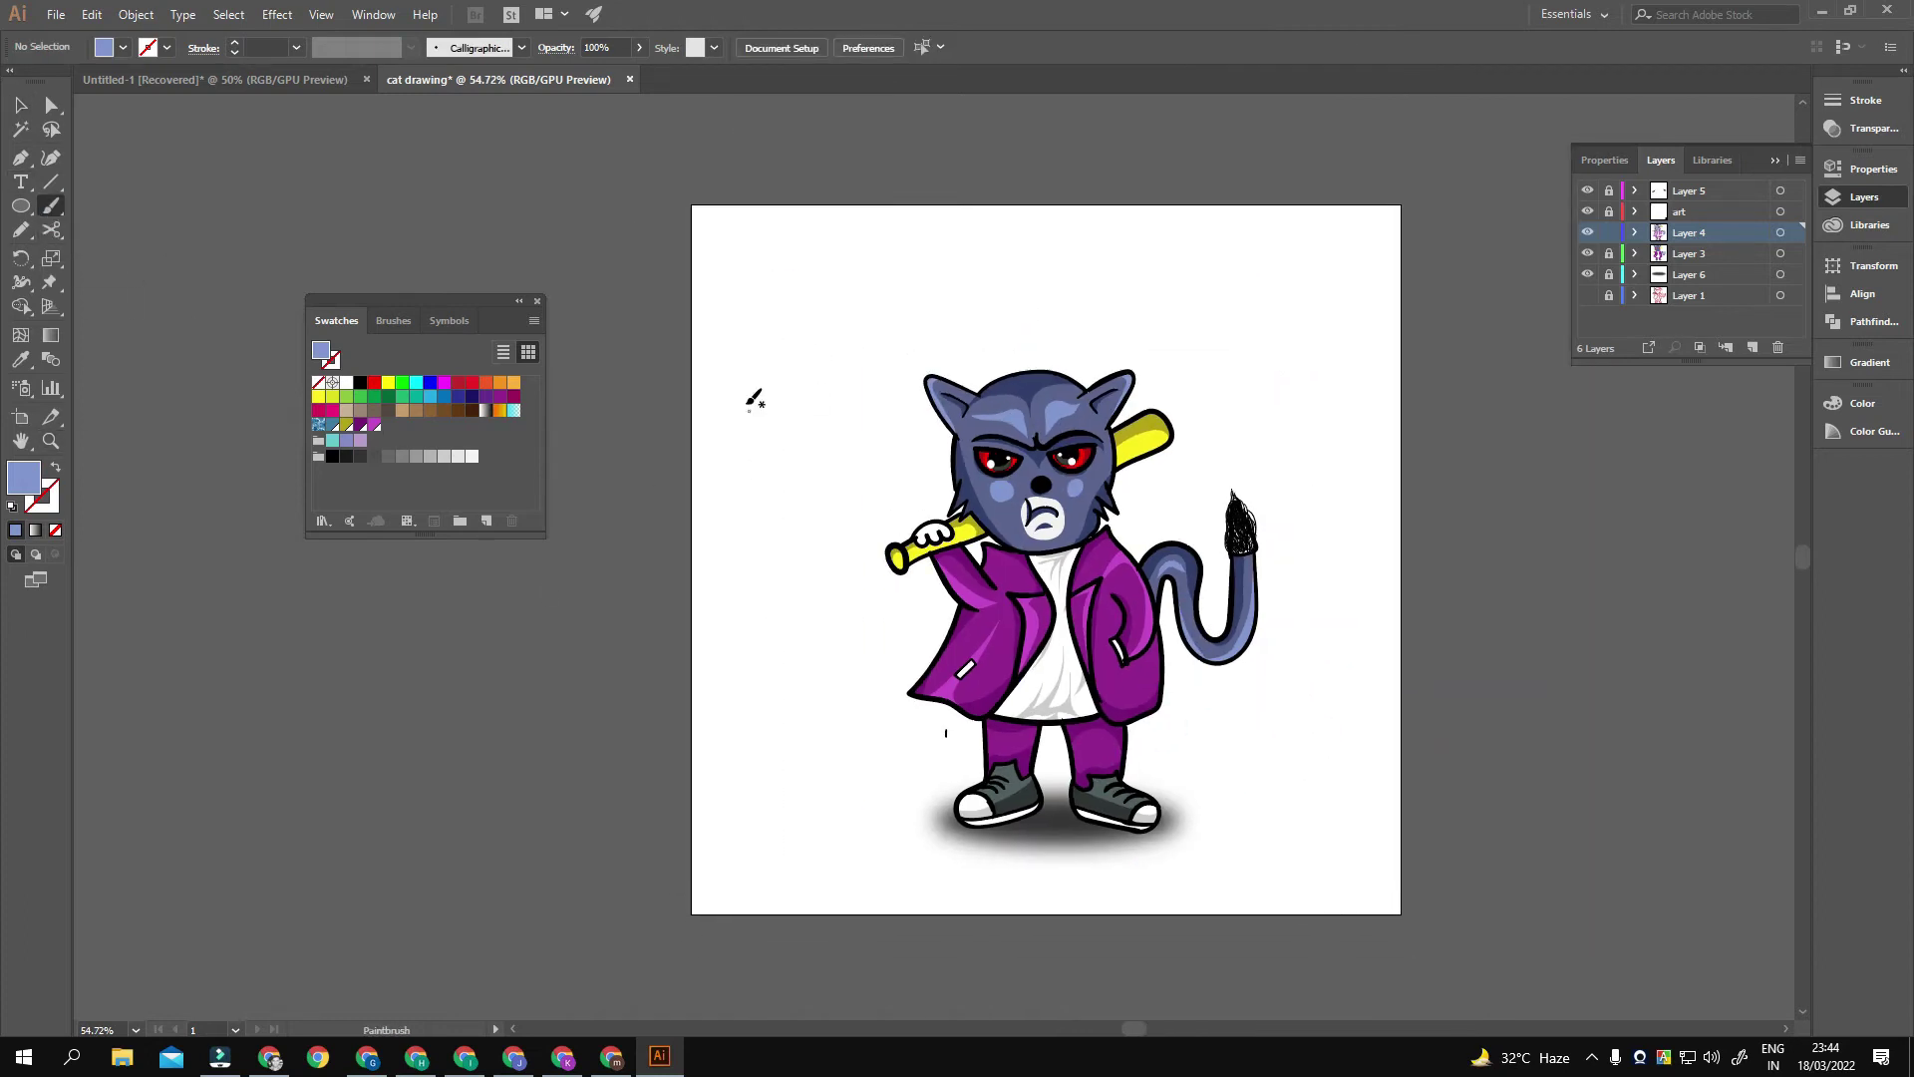
Step: Brush-paint the letter K of ROCK on Layer 6 with swapped fill and stroke
key(shift+x)
key(shift+x)
key(shift+x)
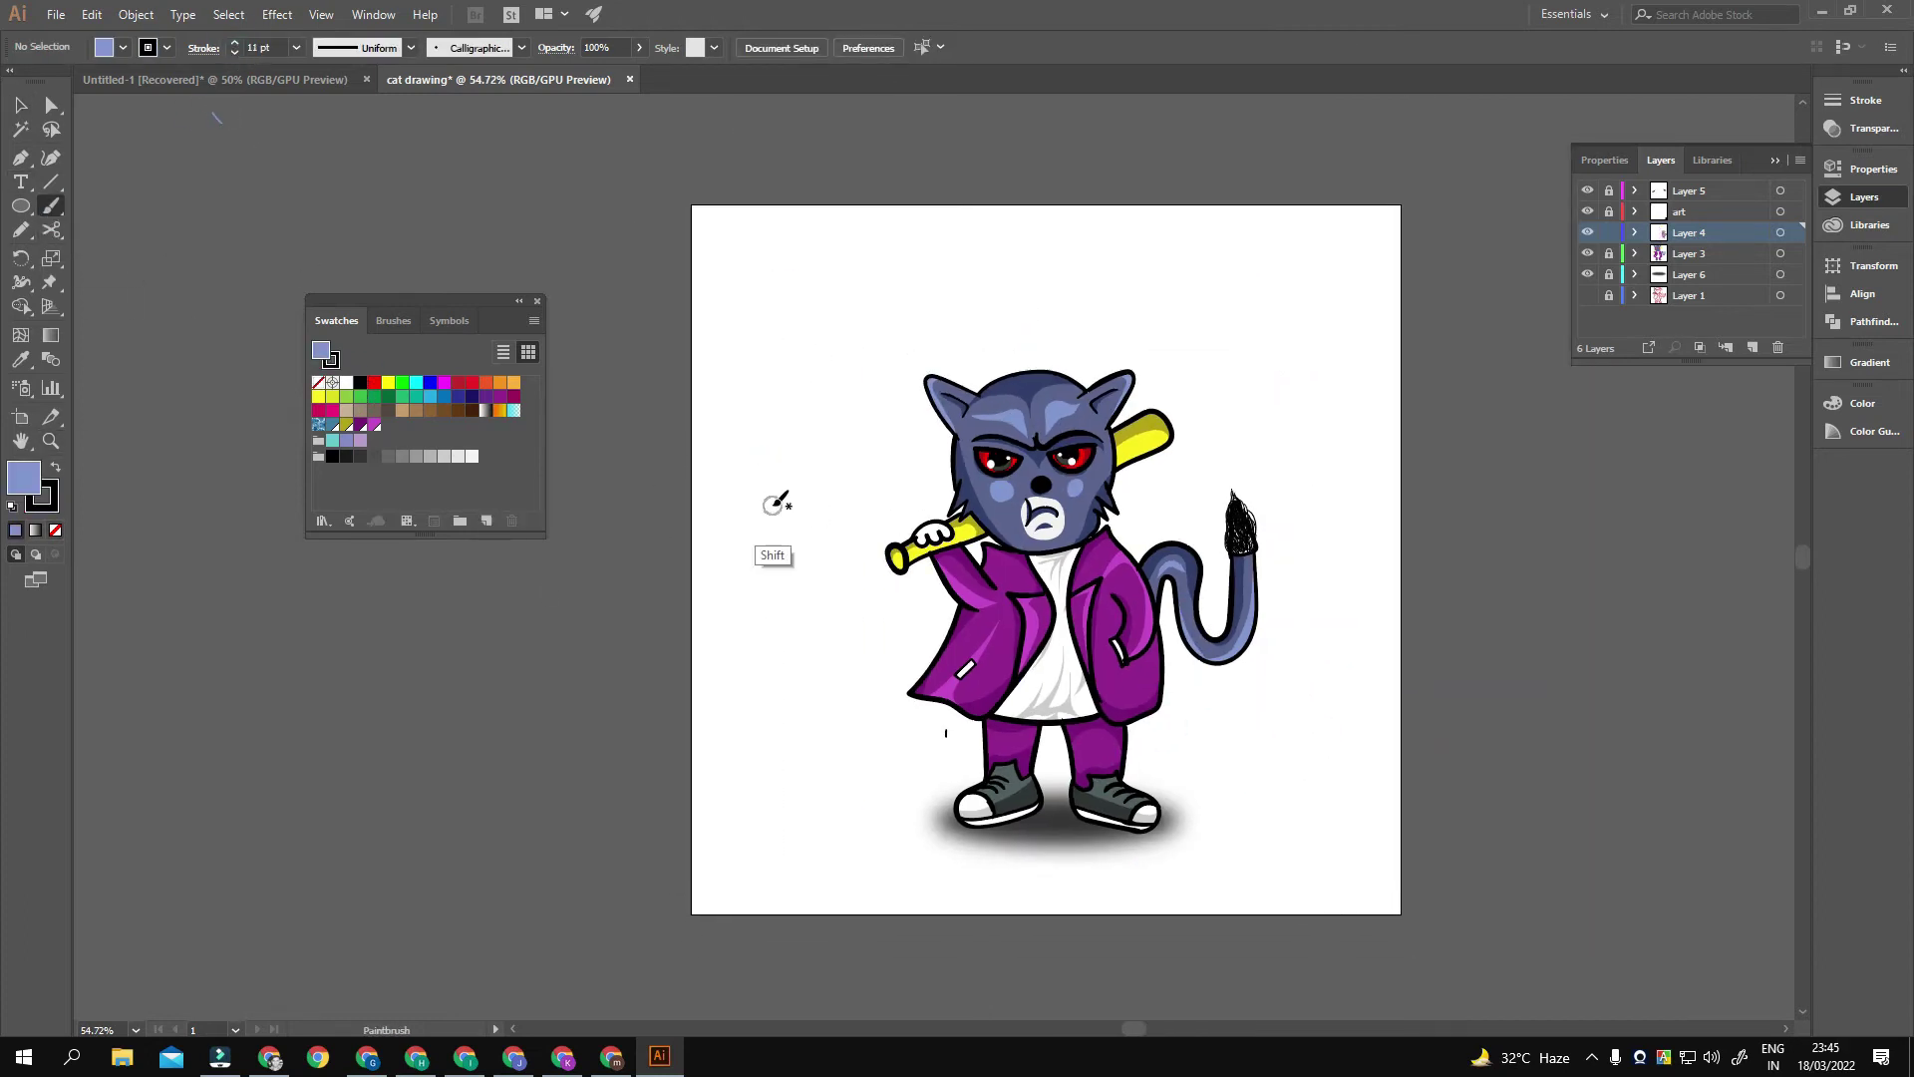
click(1607, 276)
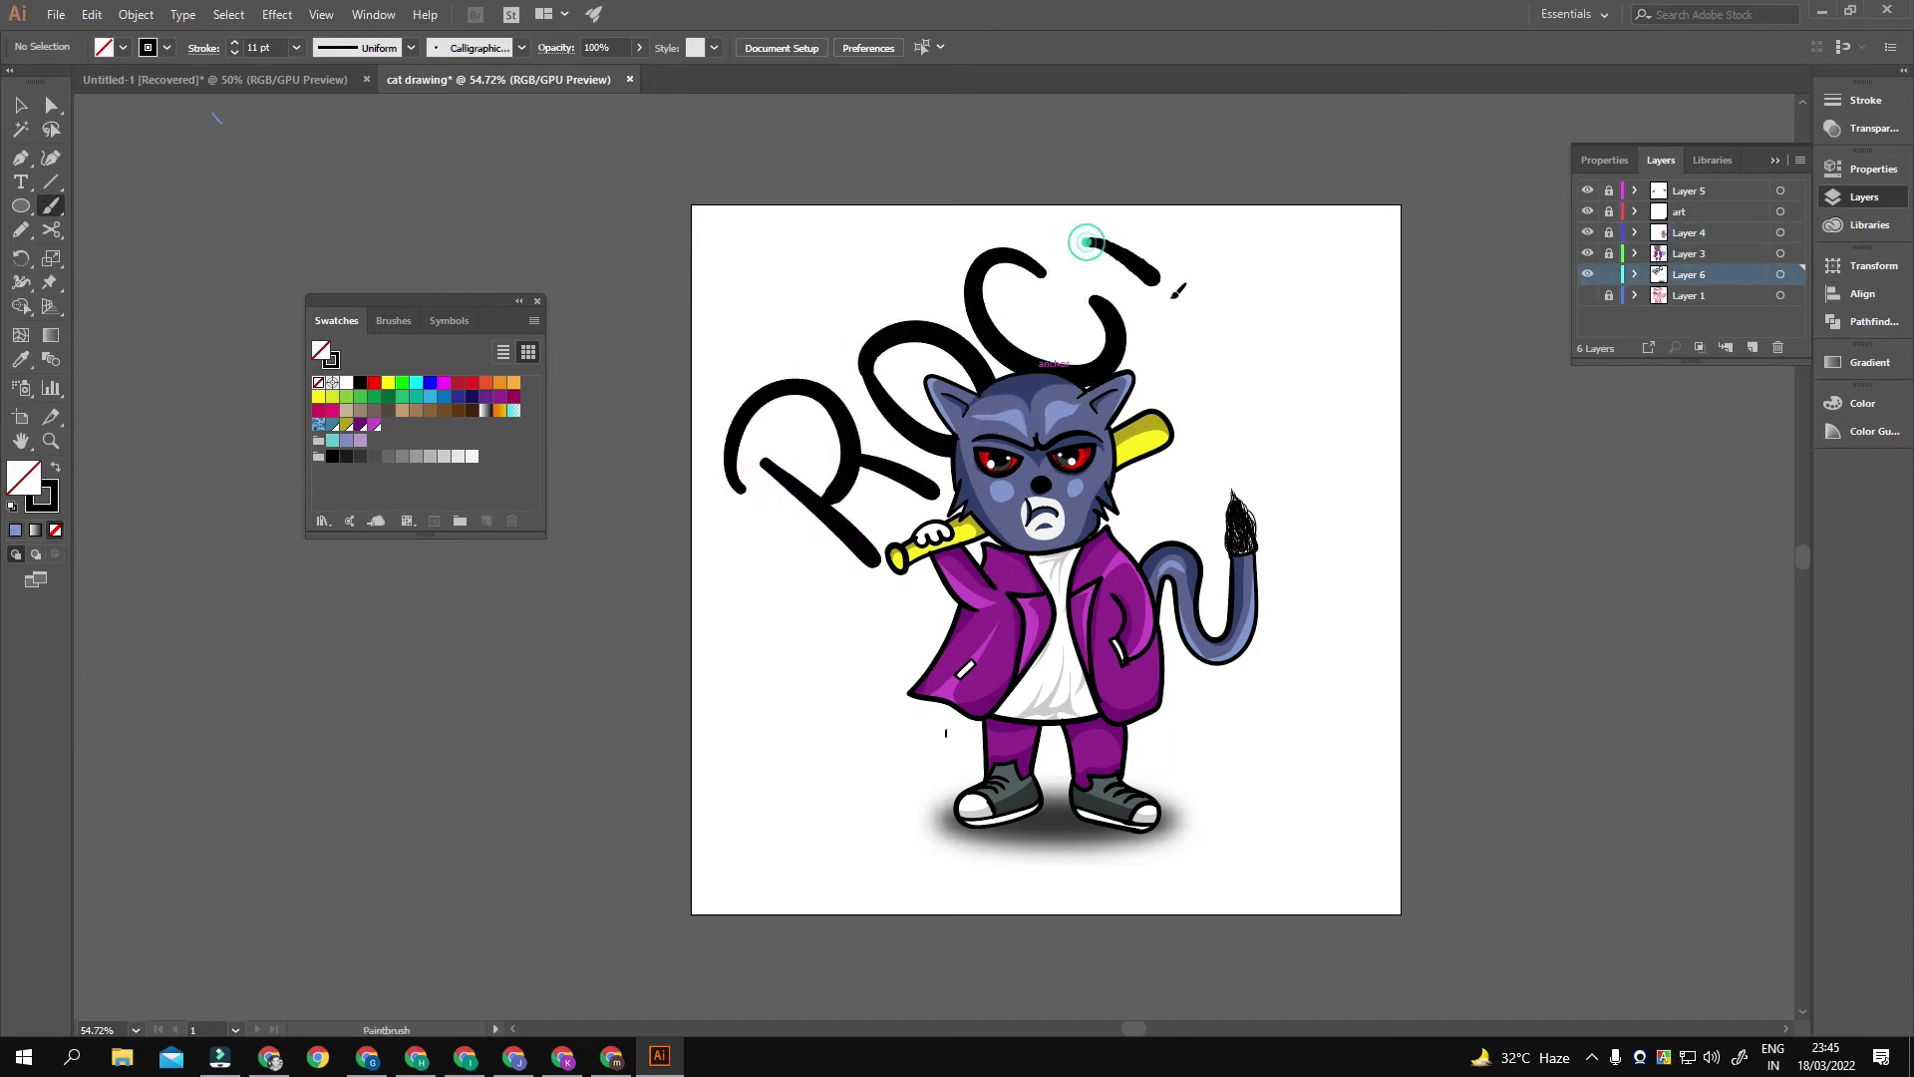
drag(1178, 290, 1246, 398)
Step: Select, rotate and delete the ROCK lettering, then place a new text line above the cat
key(v)
scroll(1007, 459, up, 3)
drag(619, 363, 1007, 459)
drag(1326, 329, 1266, 443)
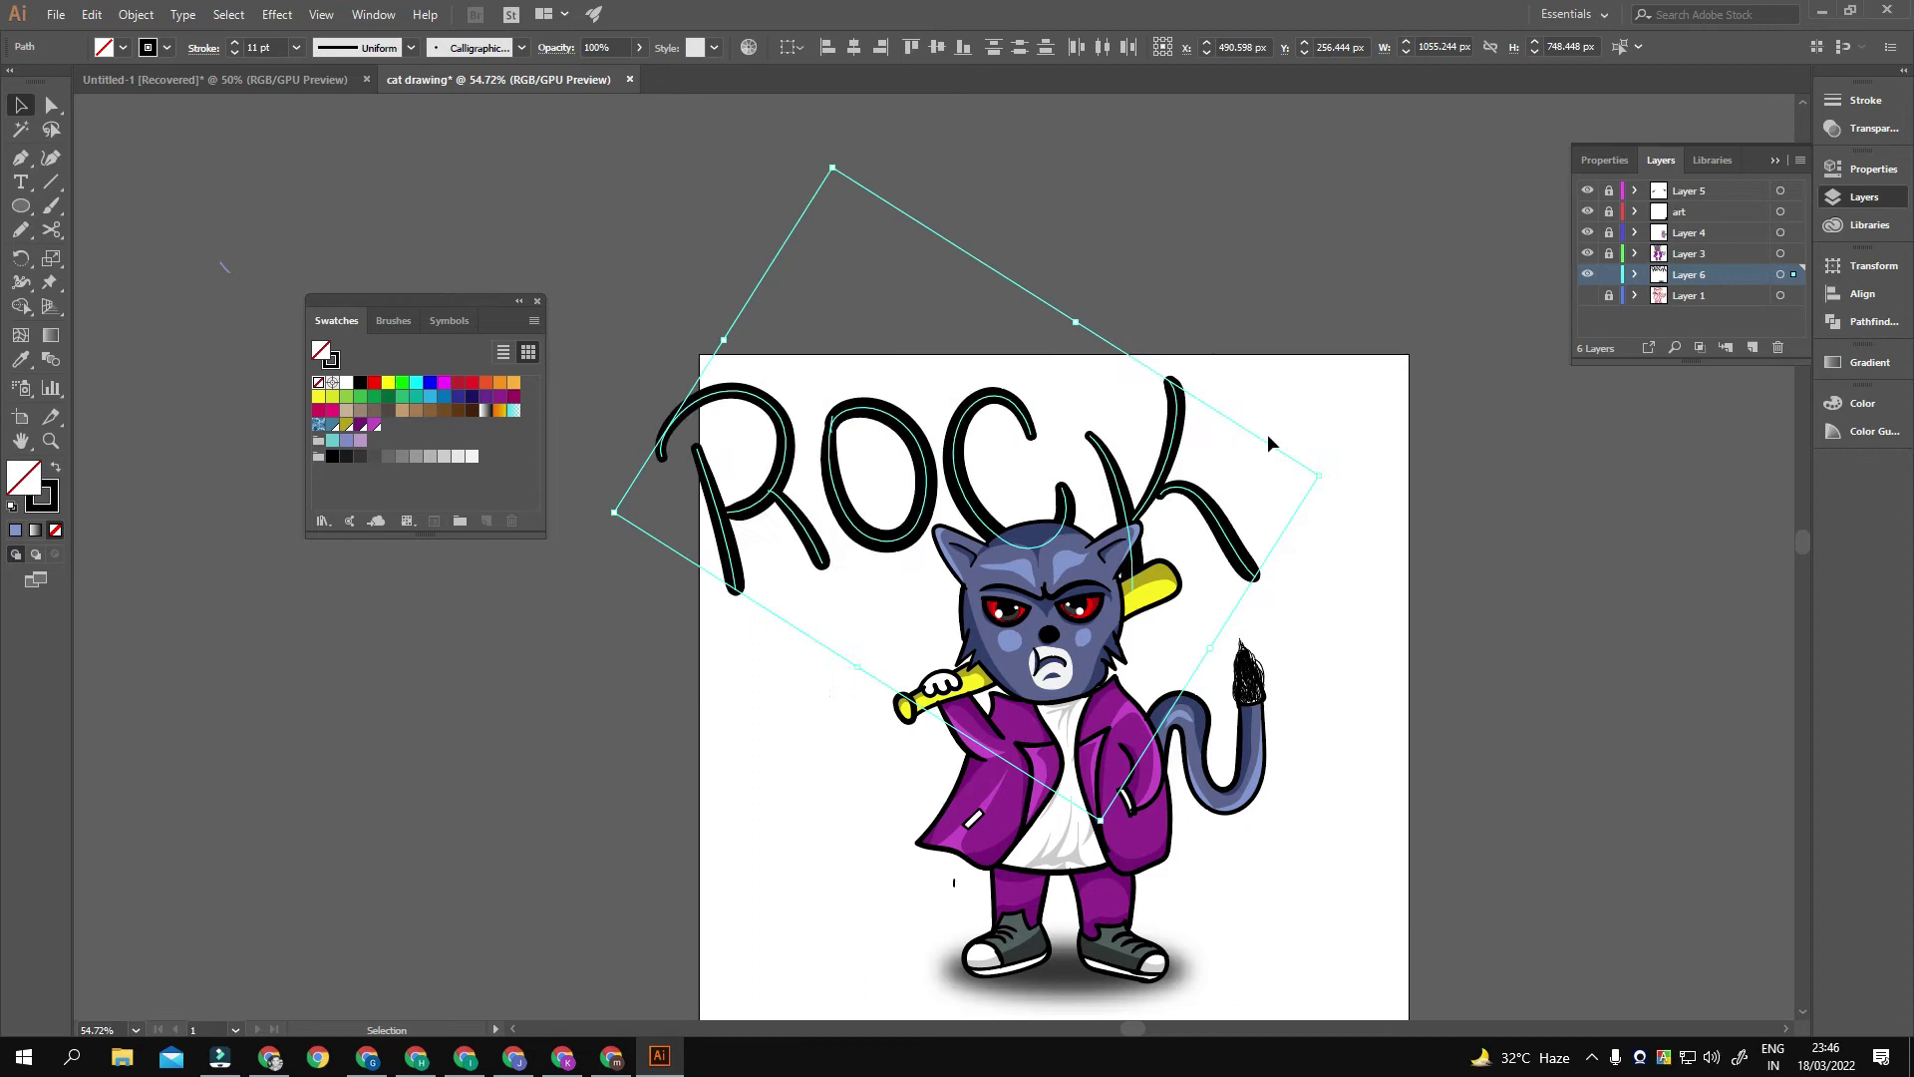
scroll(1267, 439, down, 2)
key(Delete)
key(t)
click(874, 349)
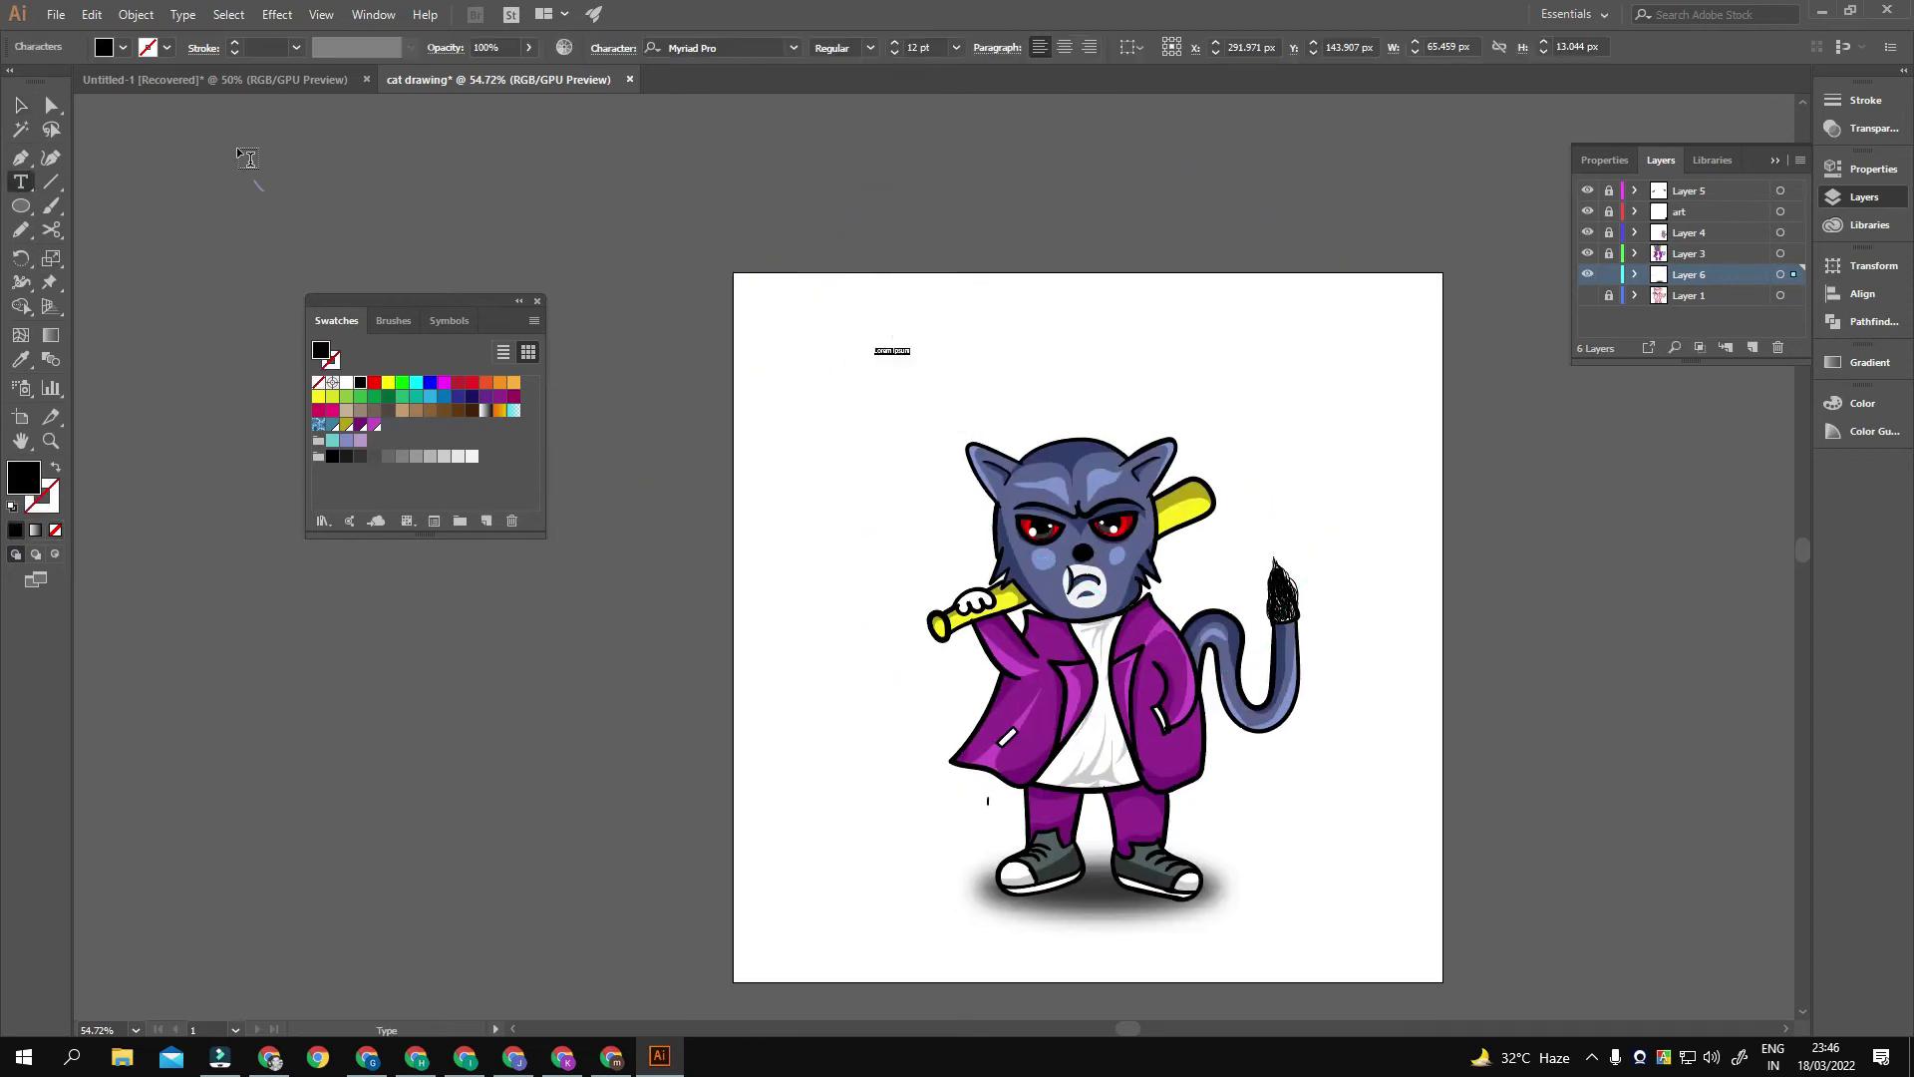
Step: Replace the placeholder text with 'badass'
key(Escape)
key(ctrl+plus)
key(ctrl+plus)
key(ctrl+plus)
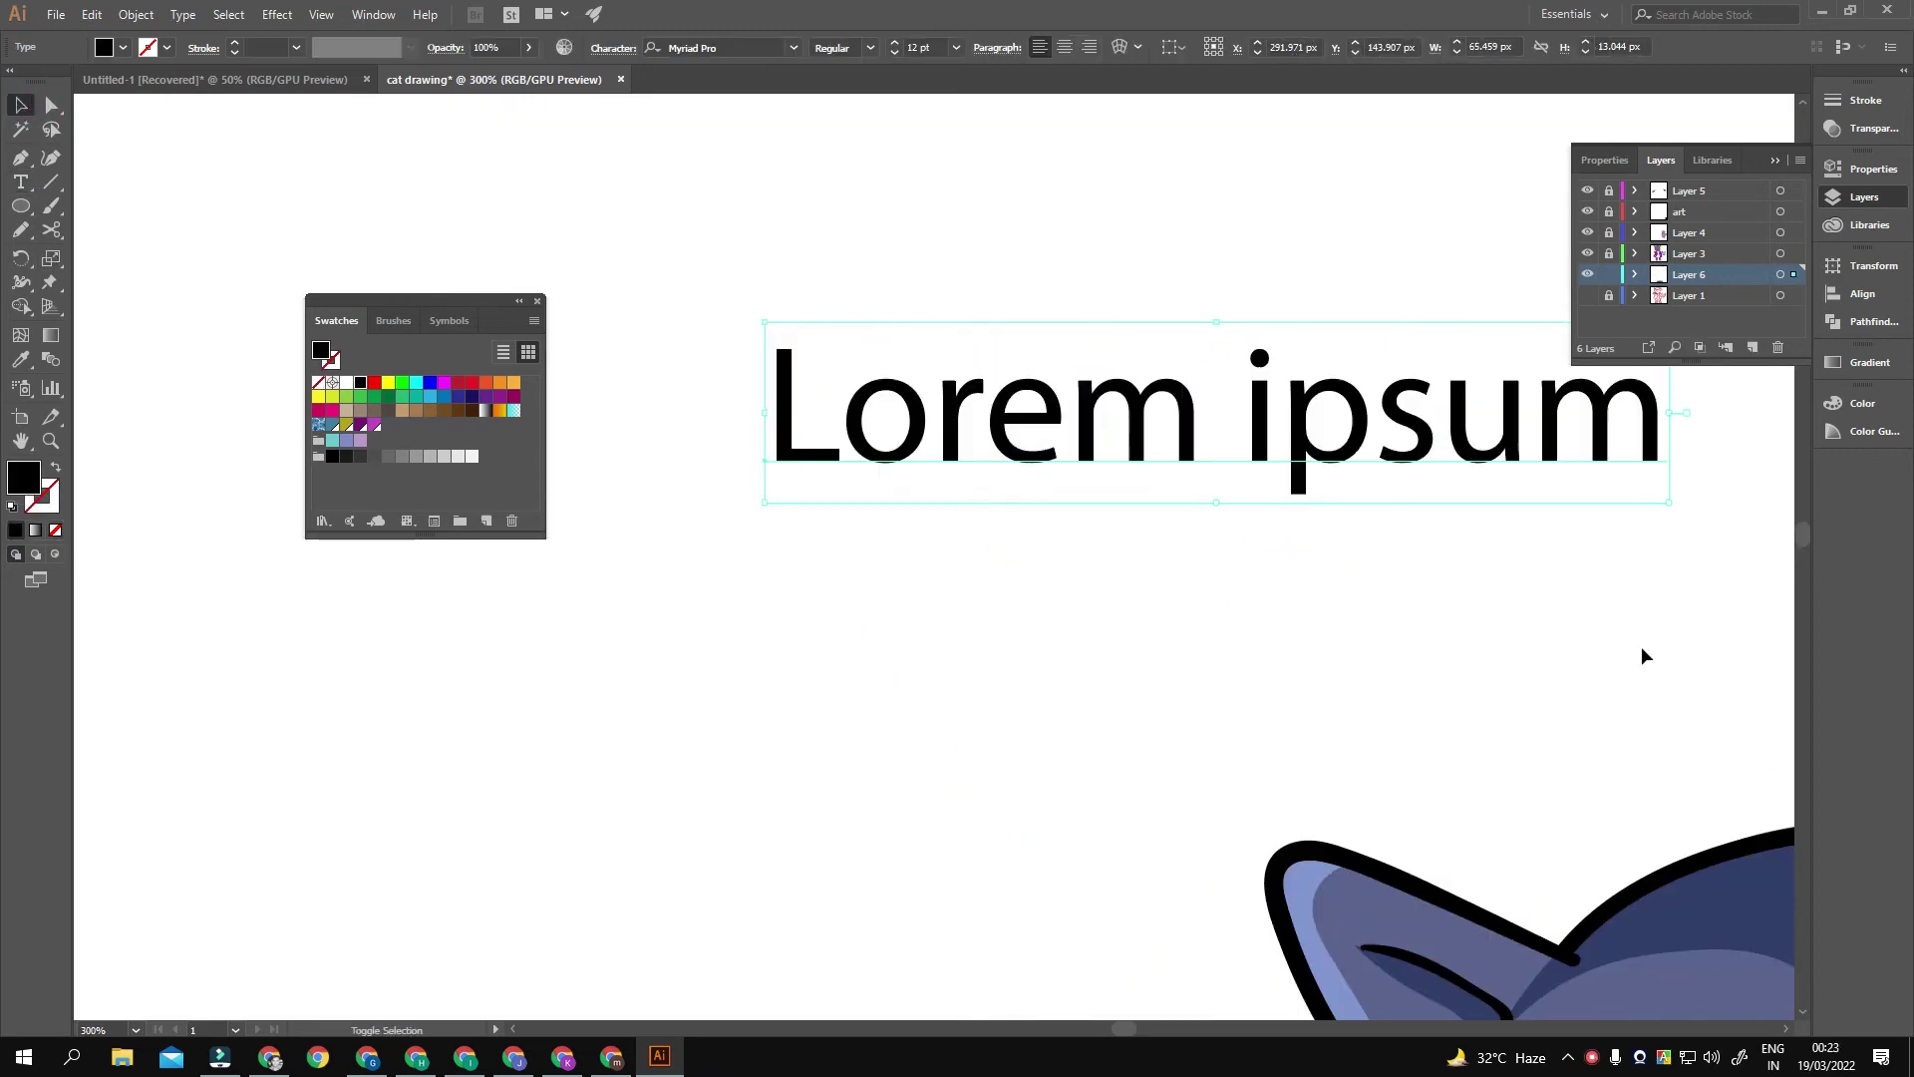
key(ctrl+minus)
key(ctrl+minus)
key(ctrl+minus)
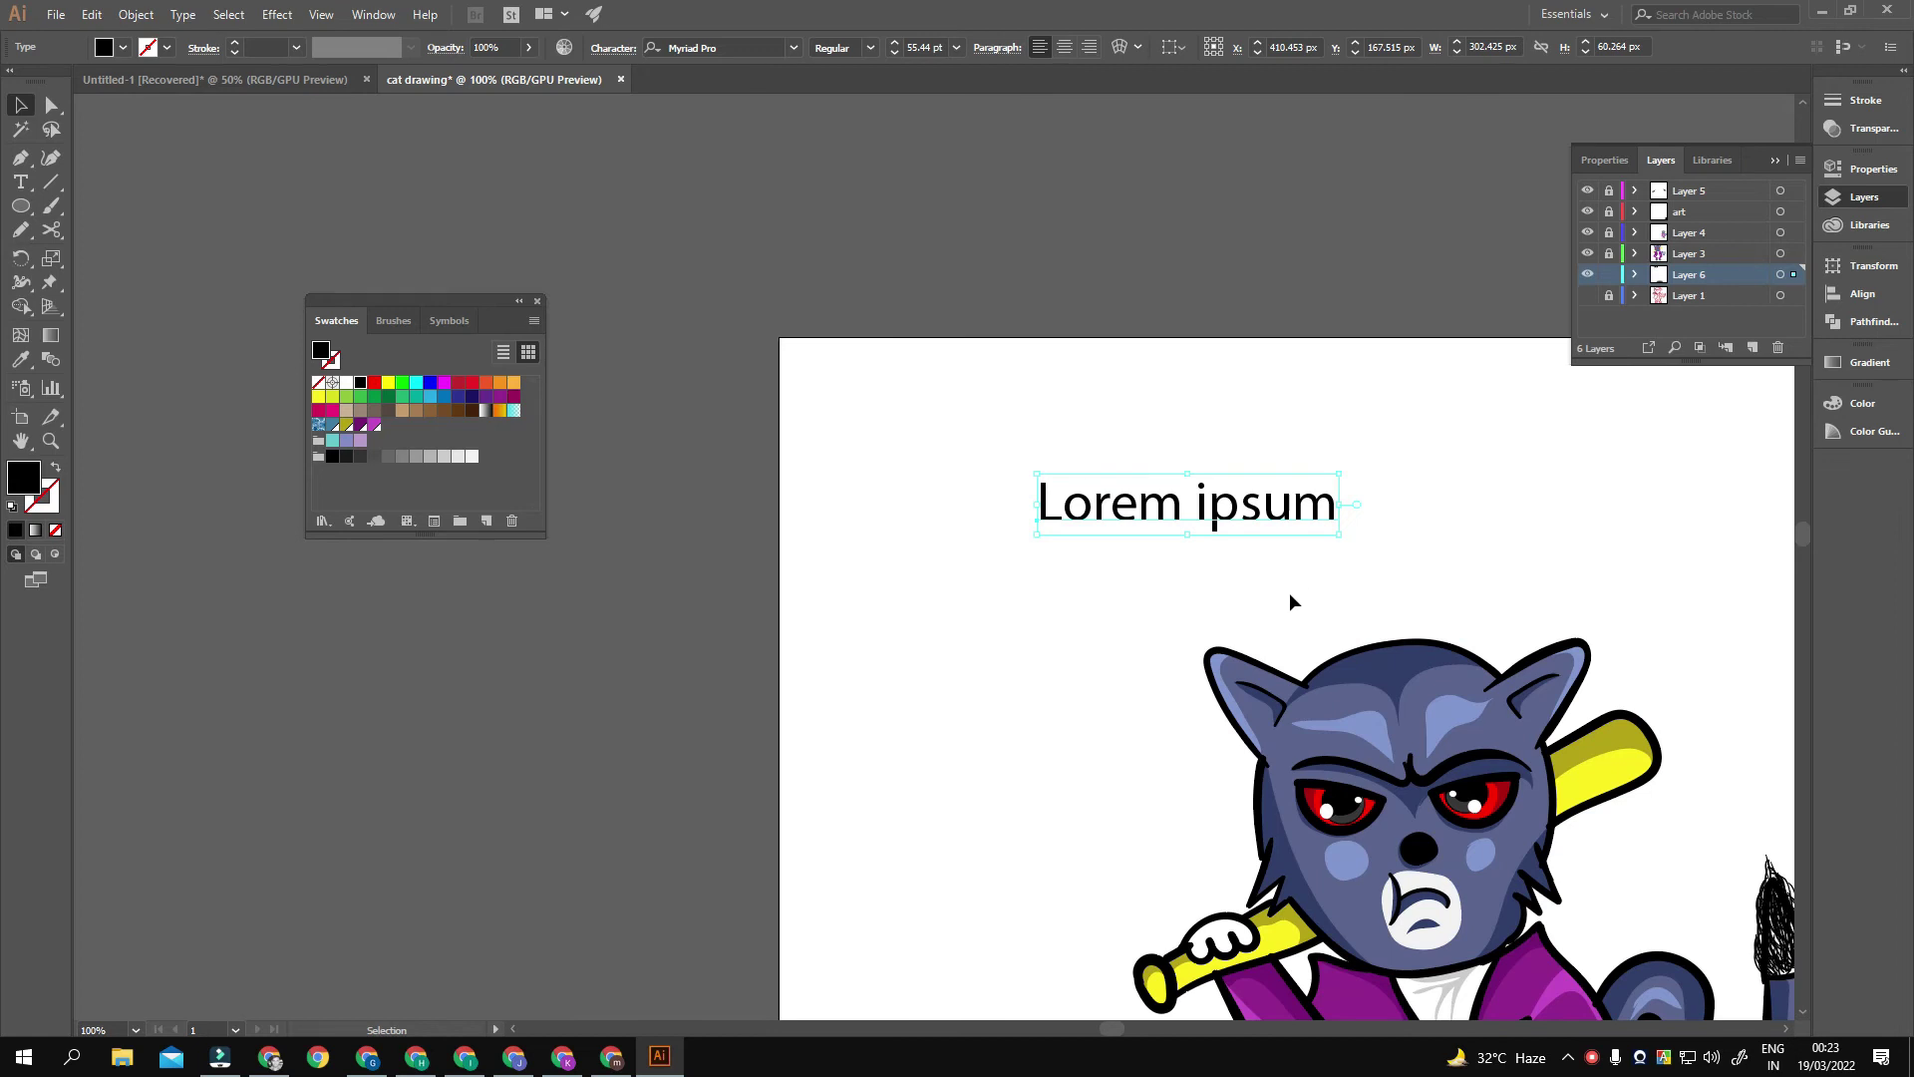
key(Return)
text(bad)
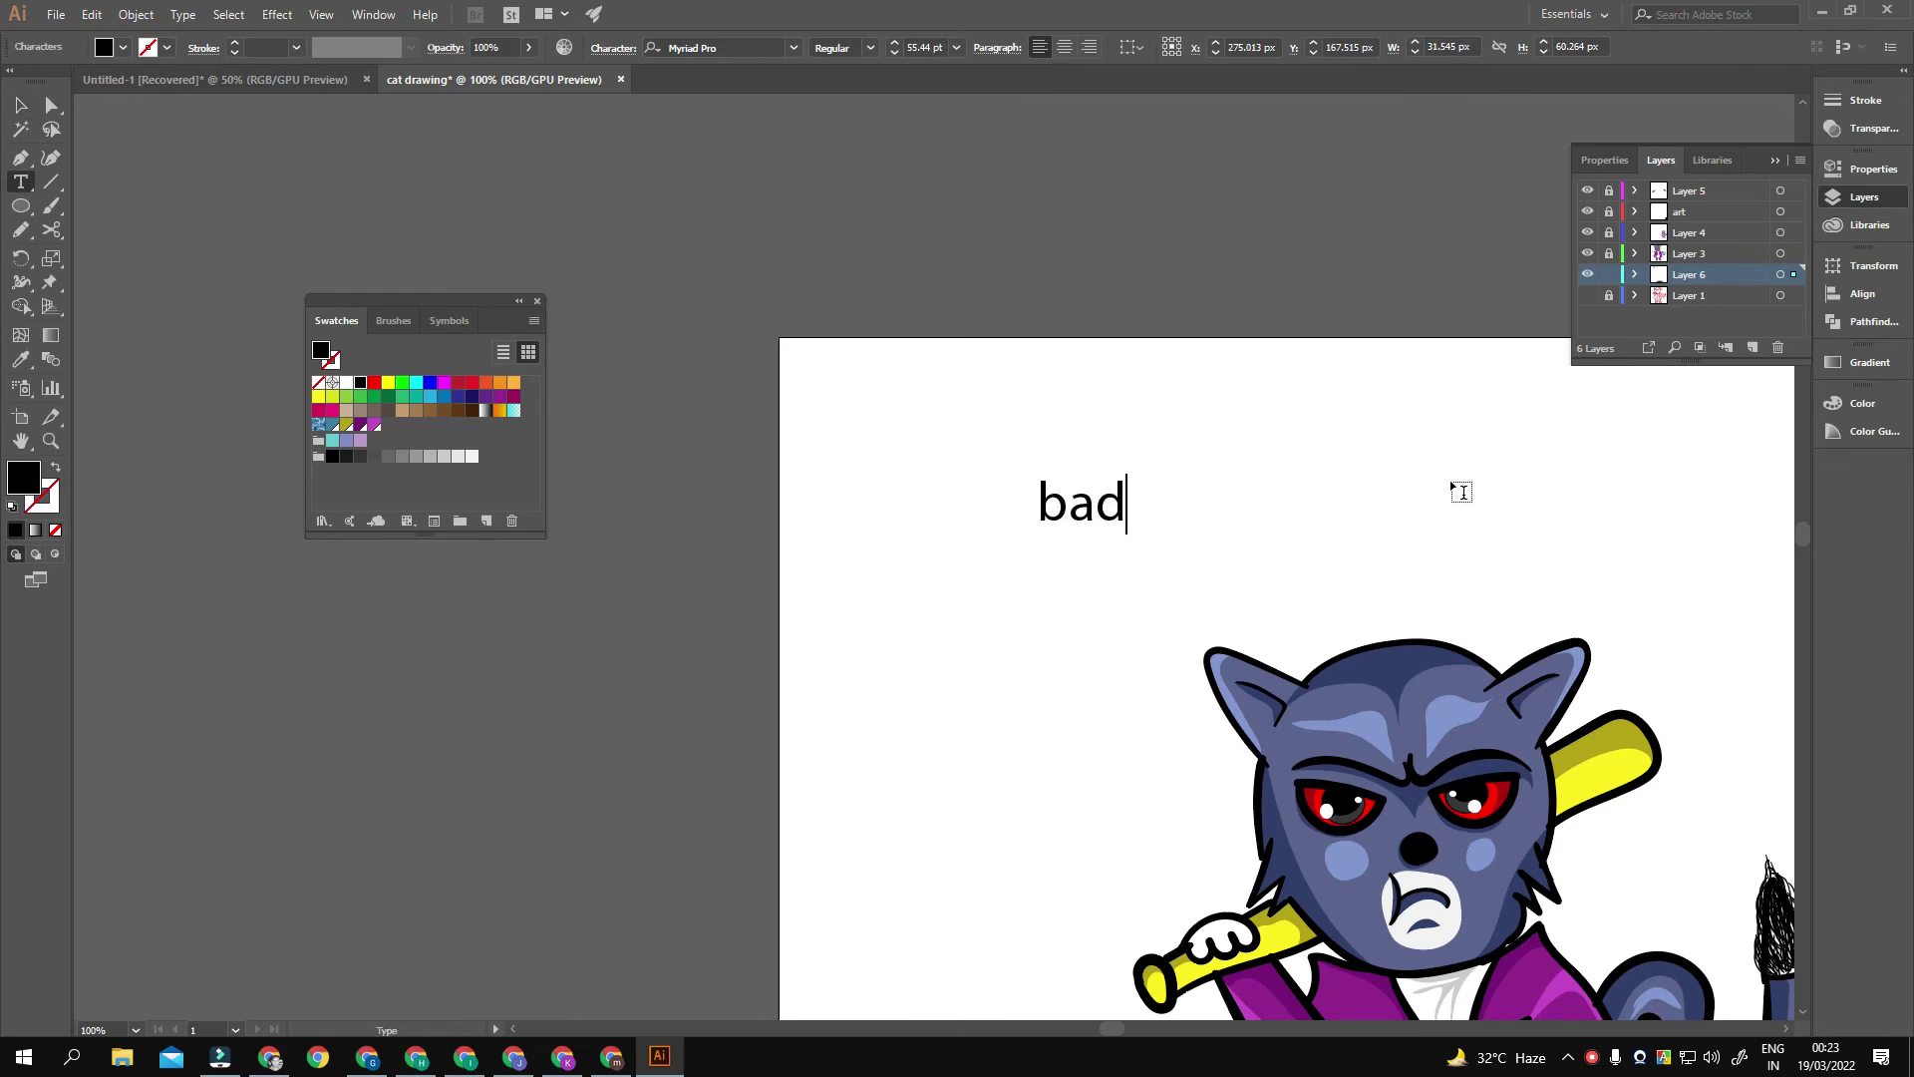
text(ass)
click(22, 106)
Step: Duplicate badass twice and retype the middle copy as 'cat dad'
drag(1199, 535, 1246, 429)
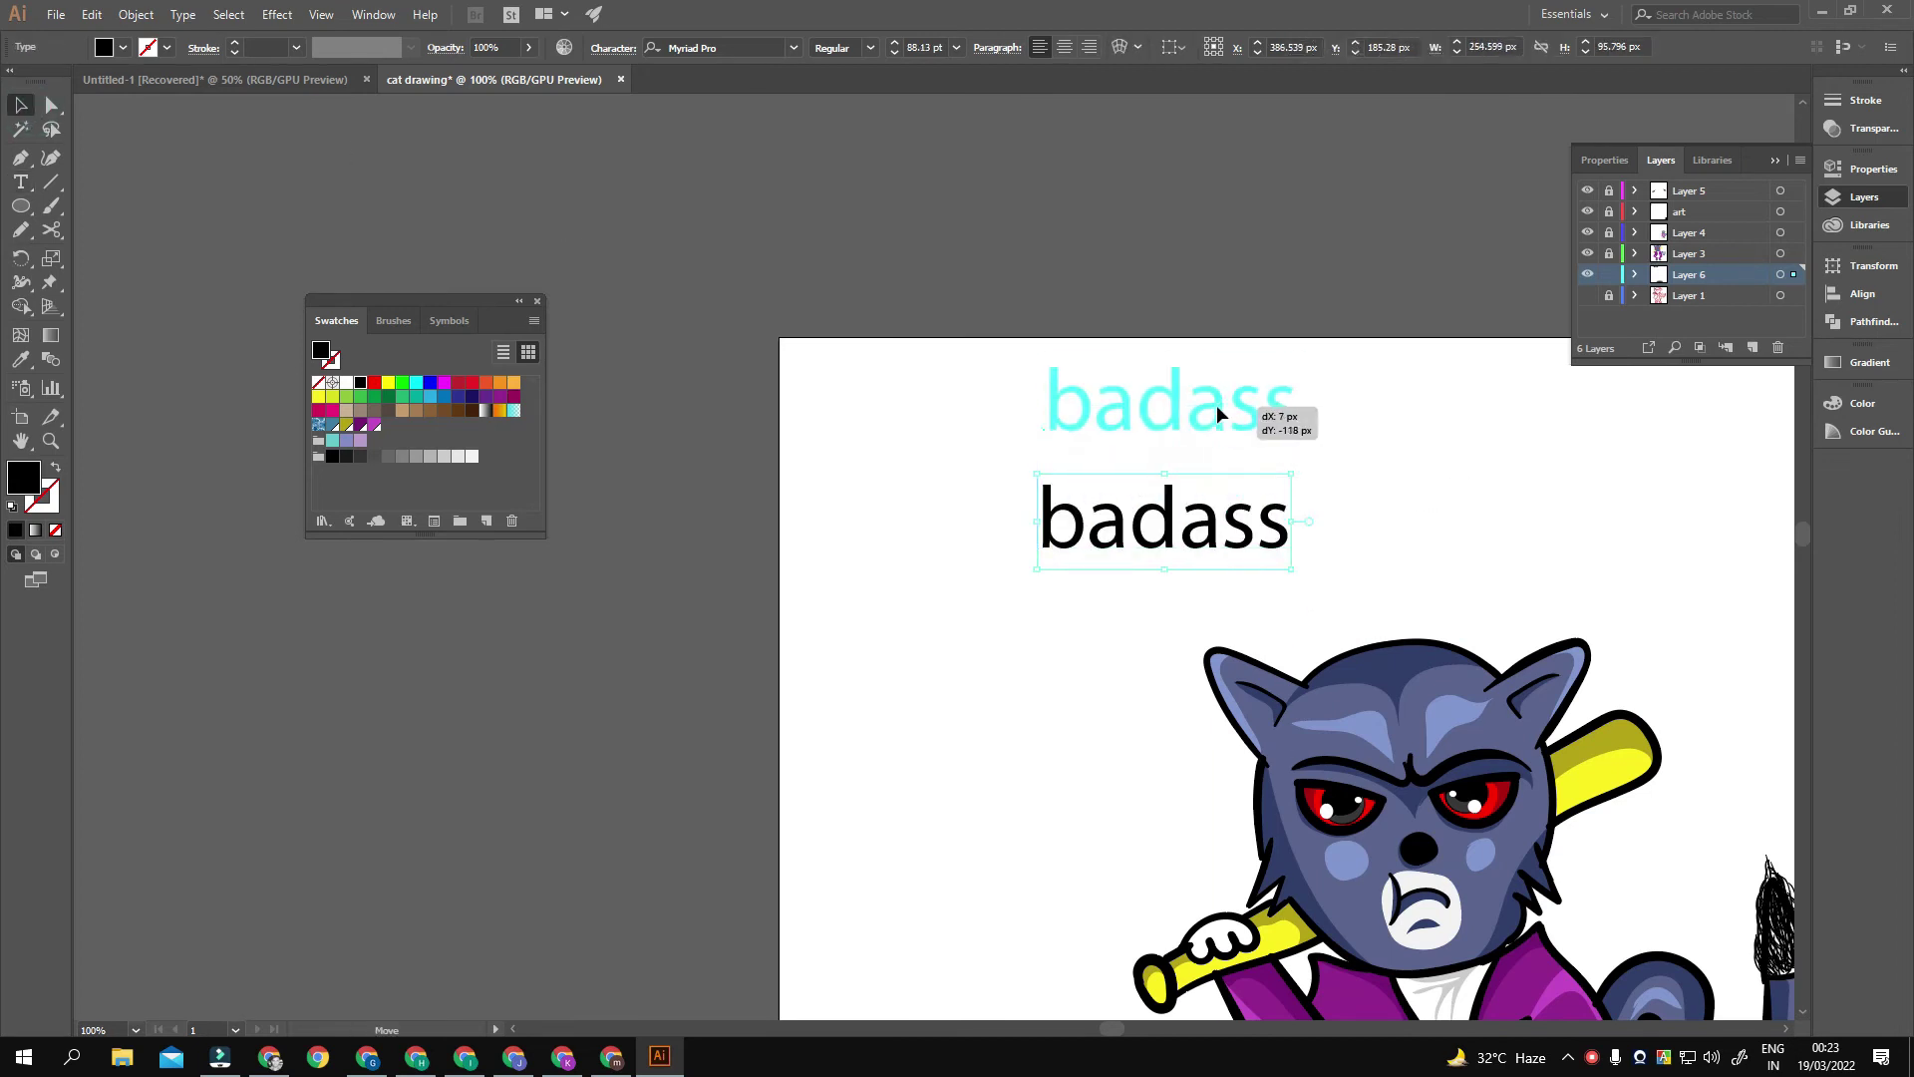
key(ctrl+d)
double_click(1228, 475)
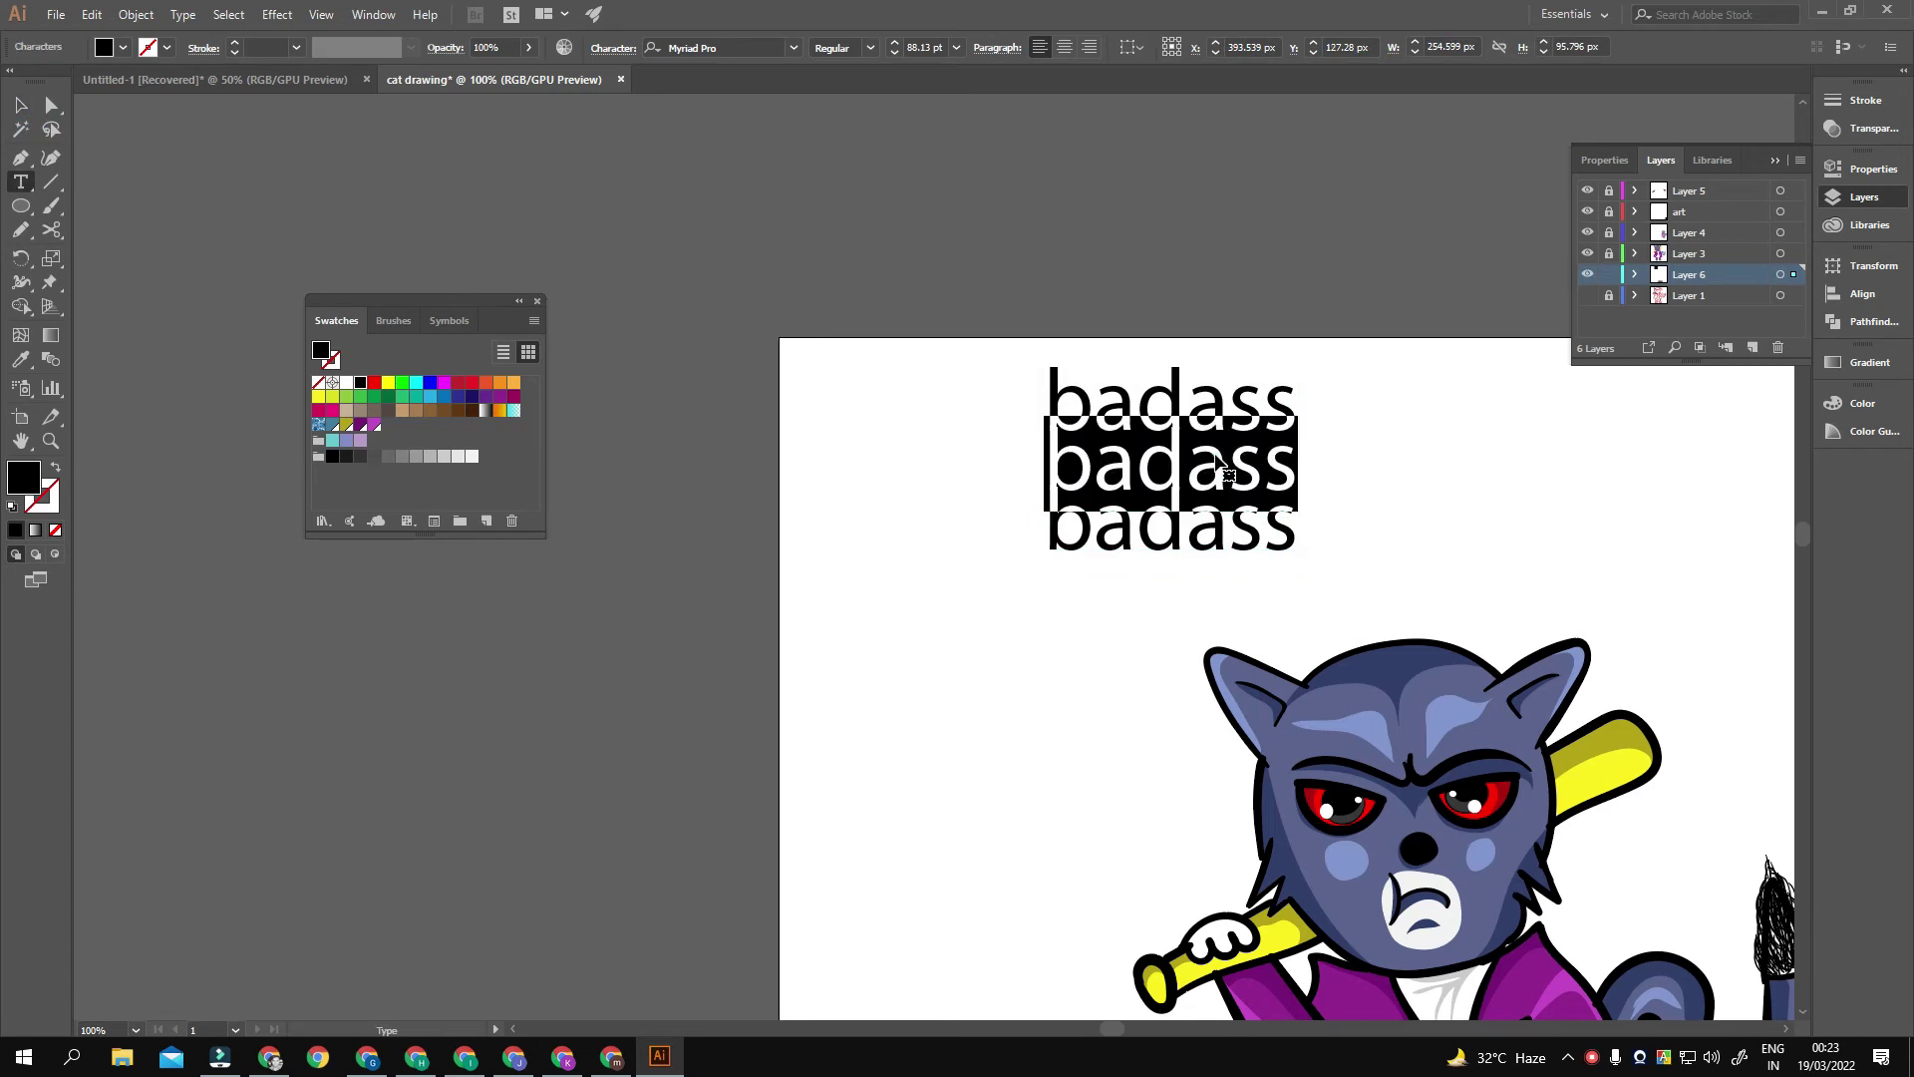
text(cat)
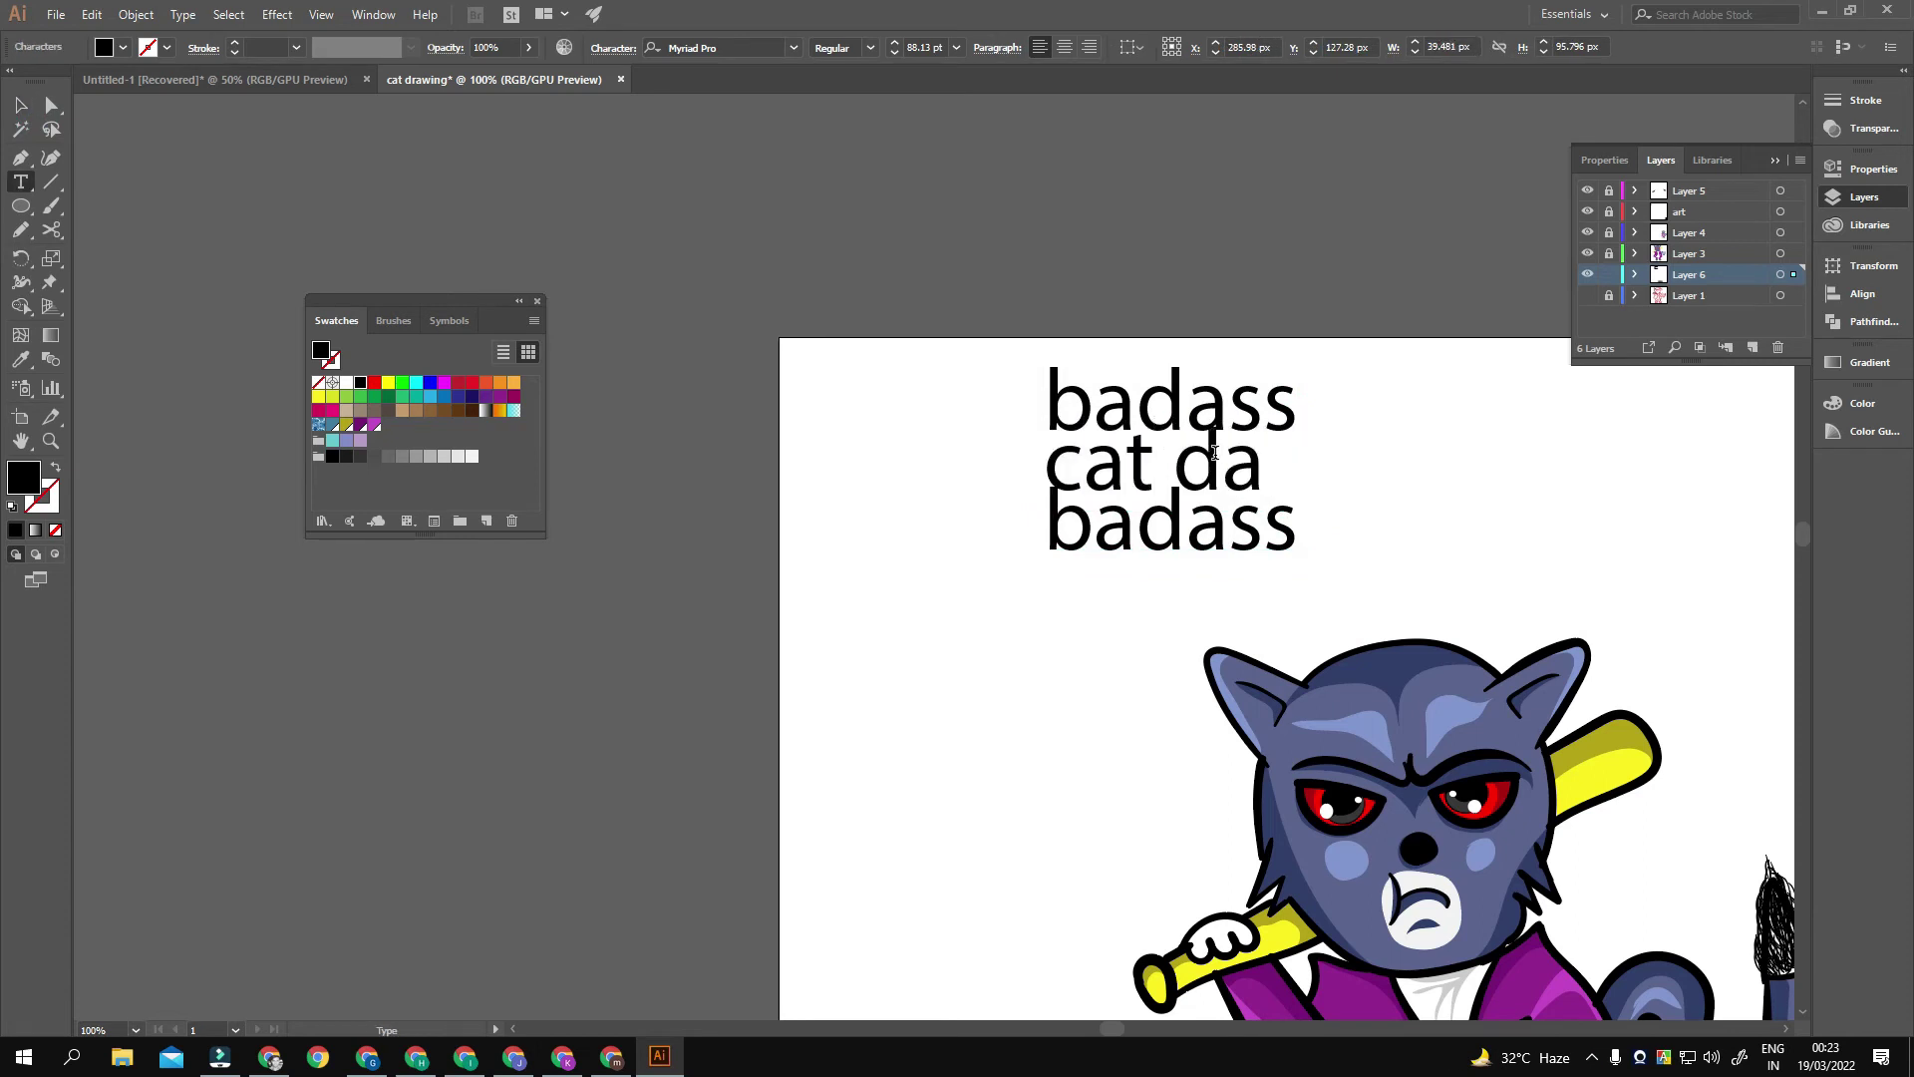
key(Escape)
Step: Delete the extra third line, move cat dad under badass, and make badass All Caps
click(1116, 528)
key(Delete)
drag(1177, 469, 1176, 511)
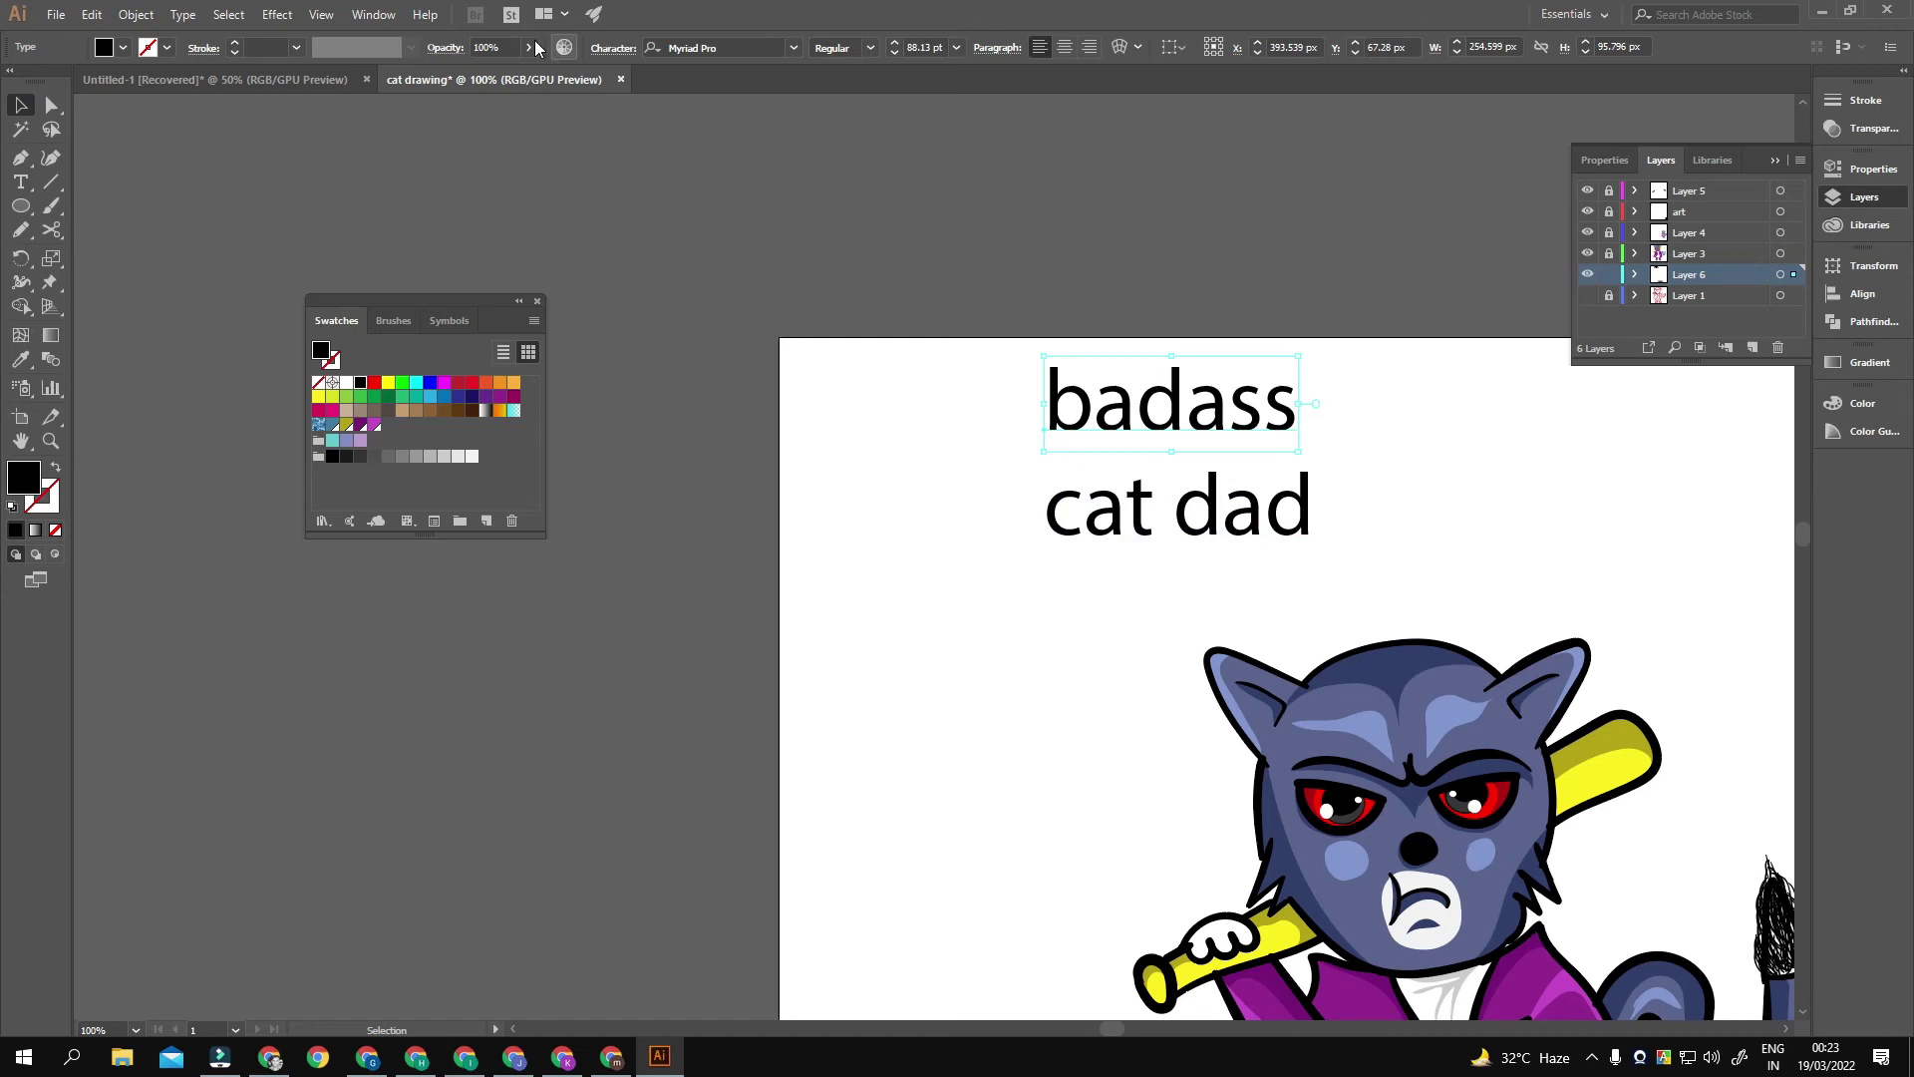
click(1171, 404)
click(613, 48)
click(424, 254)
Step: Capitalise the second line to read 'Cat Dad'
double_click(1218, 511)
key(Home)
key(Delete)
text(Cat D)
key(Escape)
scroll(1255, 576, down, 3)
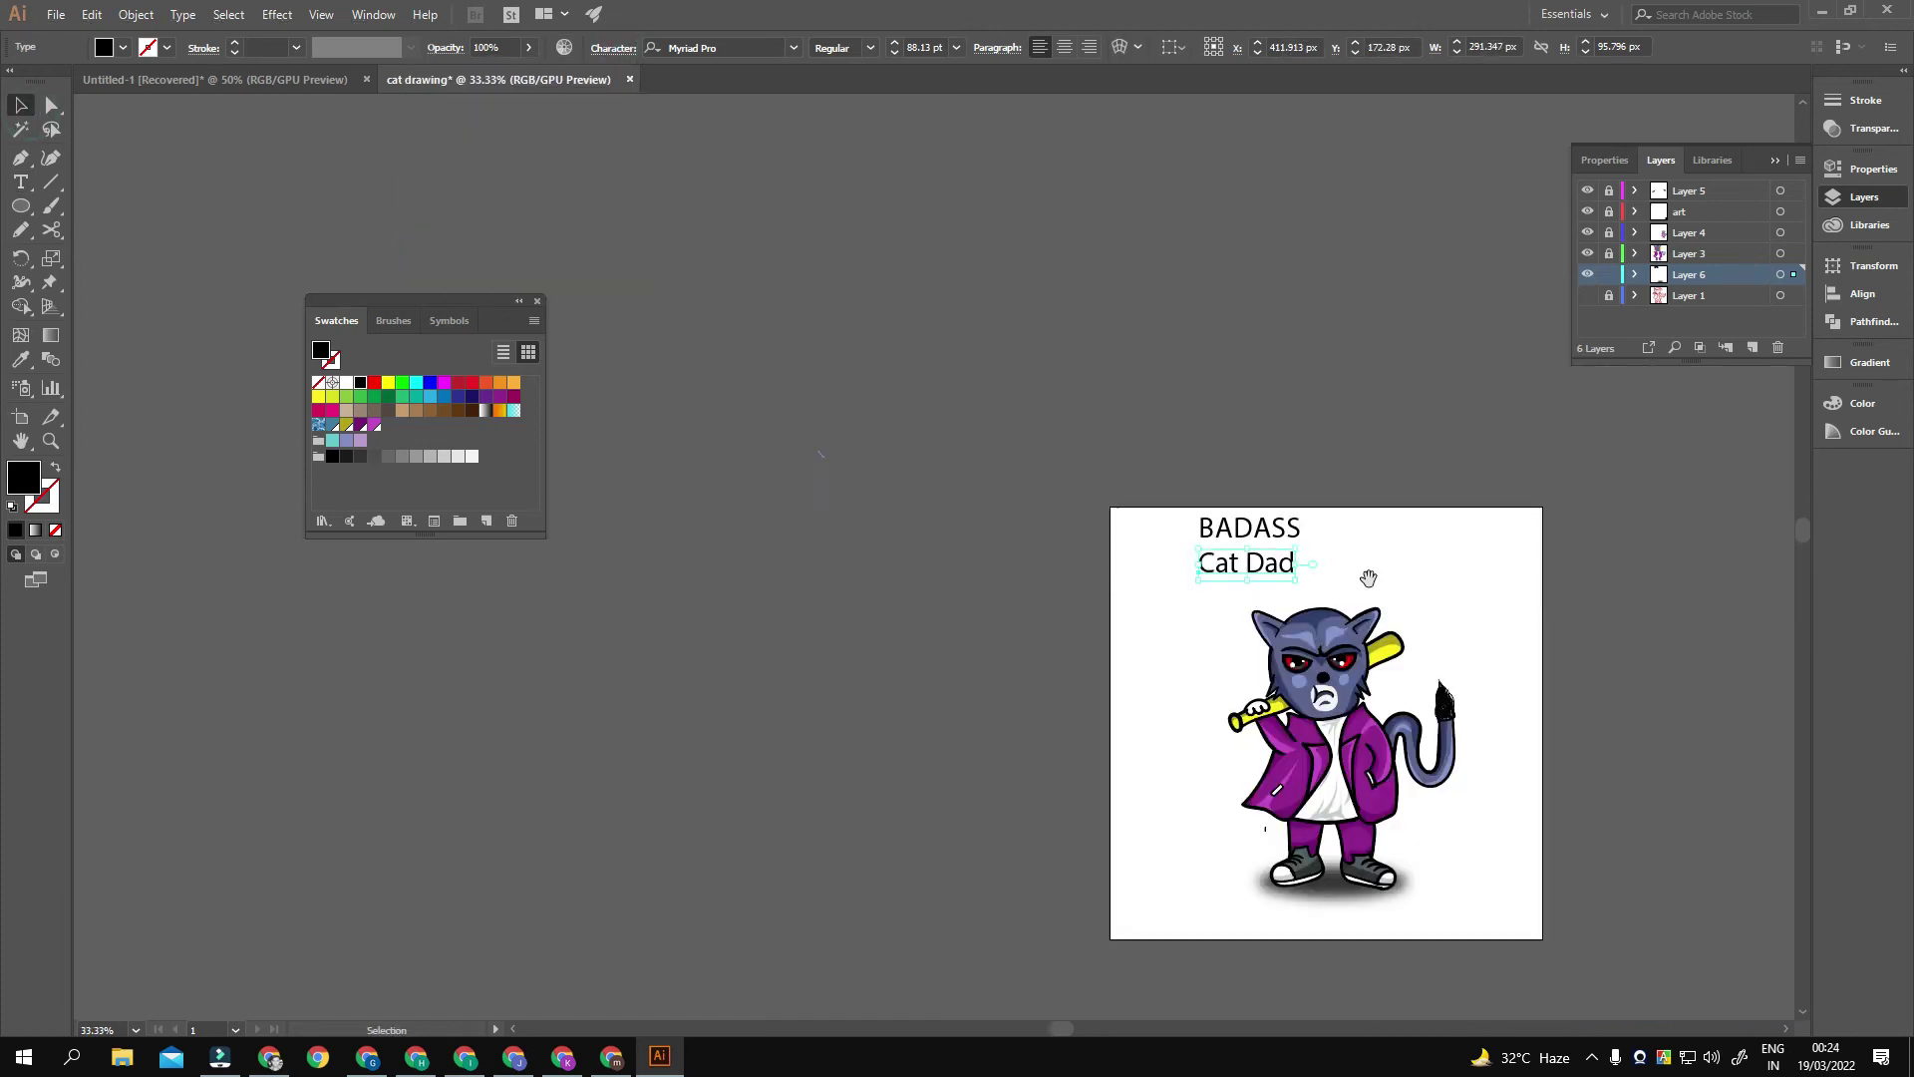
Step: Position BADASS at the top centre with Cat Dad just beneath it
drag(1254, 577, 1219, 473)
drag(1222, 792, 1222, 792)
scroll(1222, 792, up, 1)
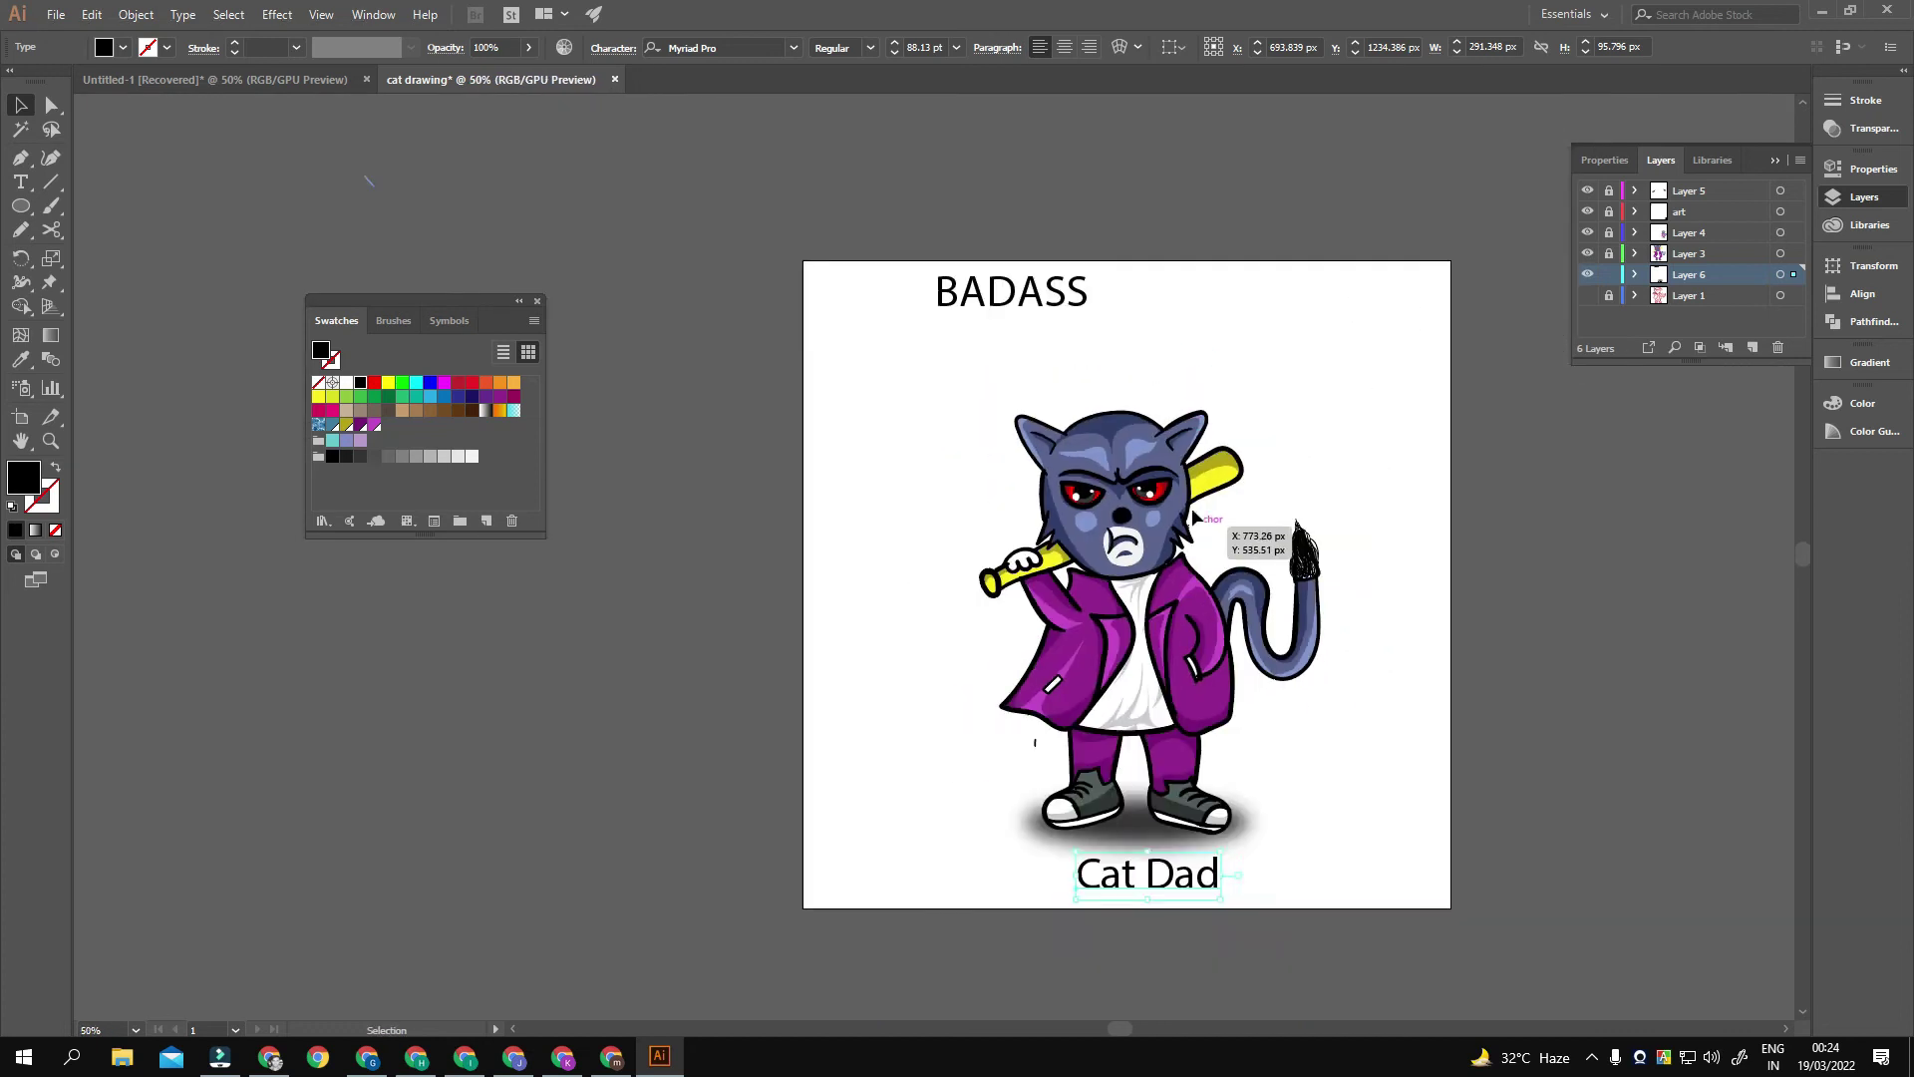
drag(990, 205, 1062, 219)
mouse_move(1137, 791)
mouse_down()
mouse_move(1160, 556)
mouse_move(1142, 317)
mouse_up()
scroll(1175, 392, up, 3)
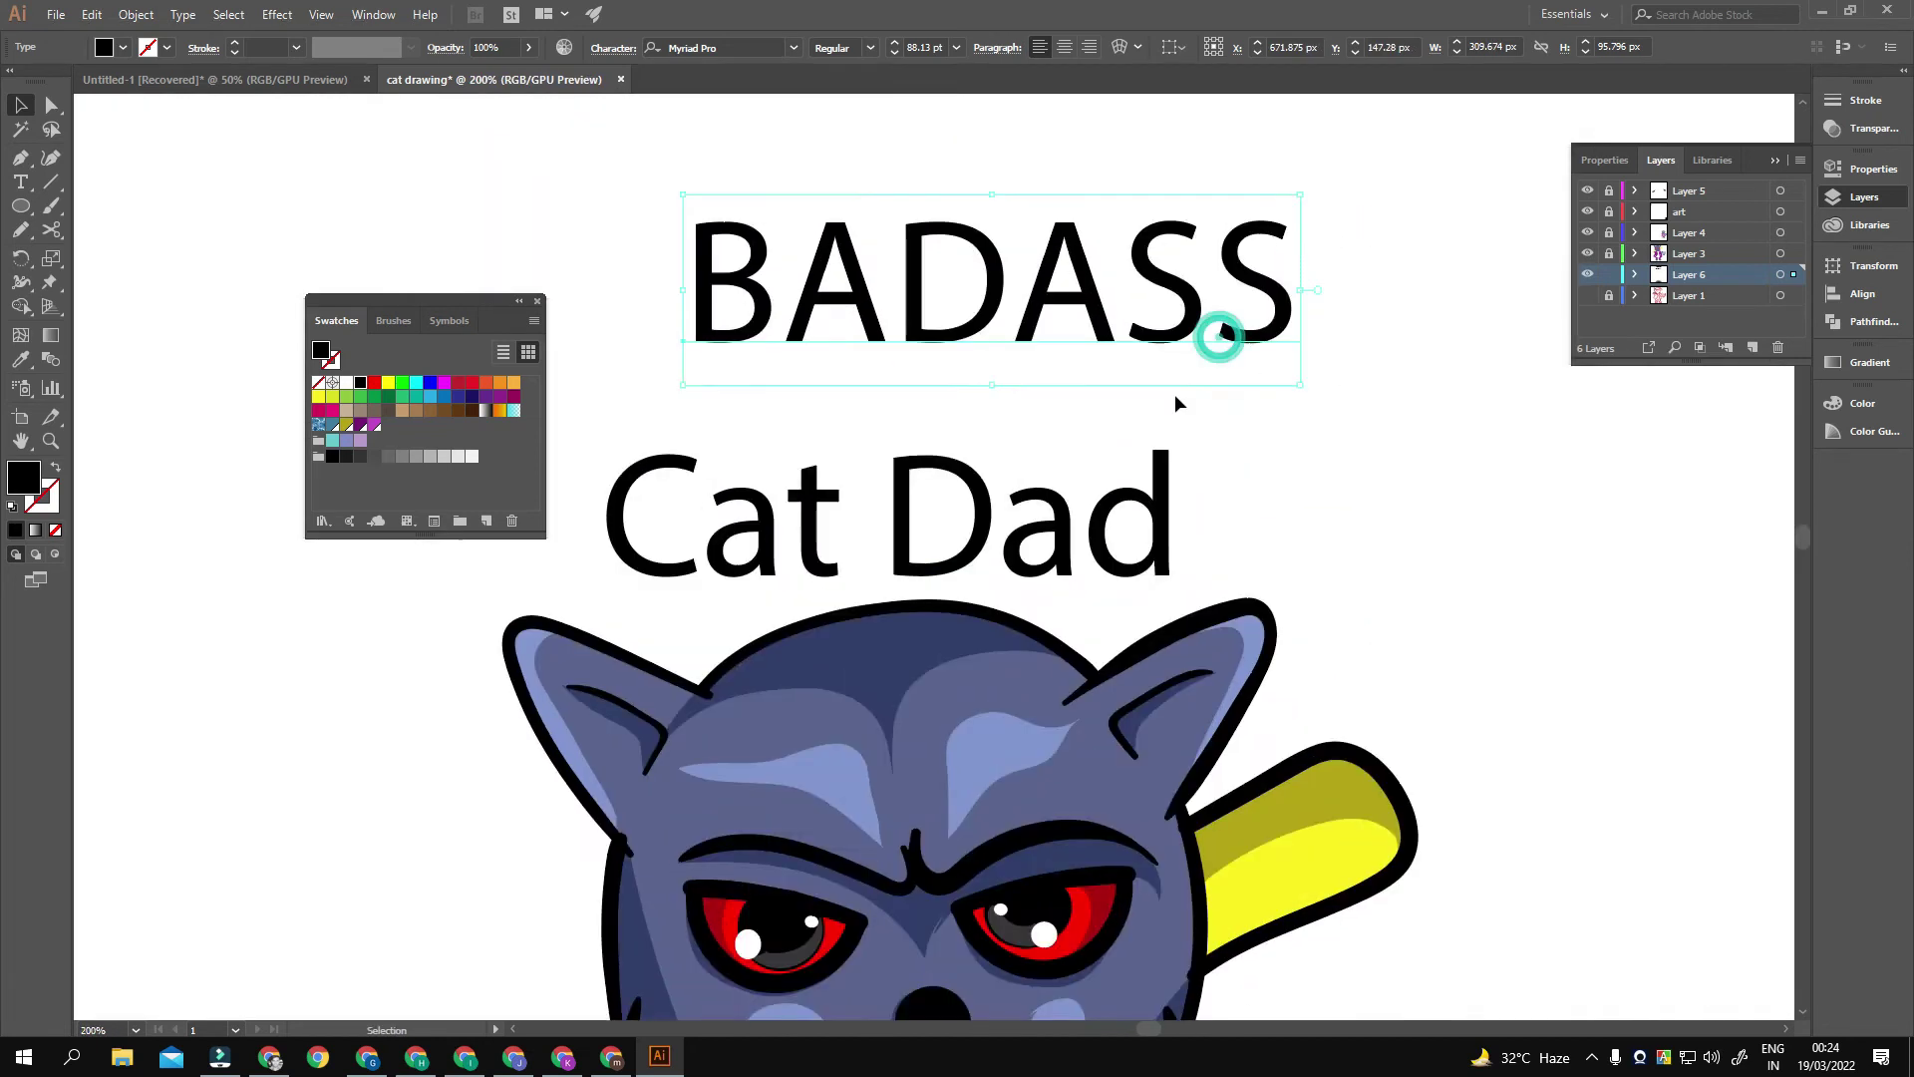
Step: Set BADASS and CAT DAD in Impact, with CAT DAD in all capitals
click(997, 279)
click(794, 47)
scroll(1007, 479, down, 3)
scroll(1007, 478, down, 2)
click(1009, 408)
click(997, 389)
key(i)
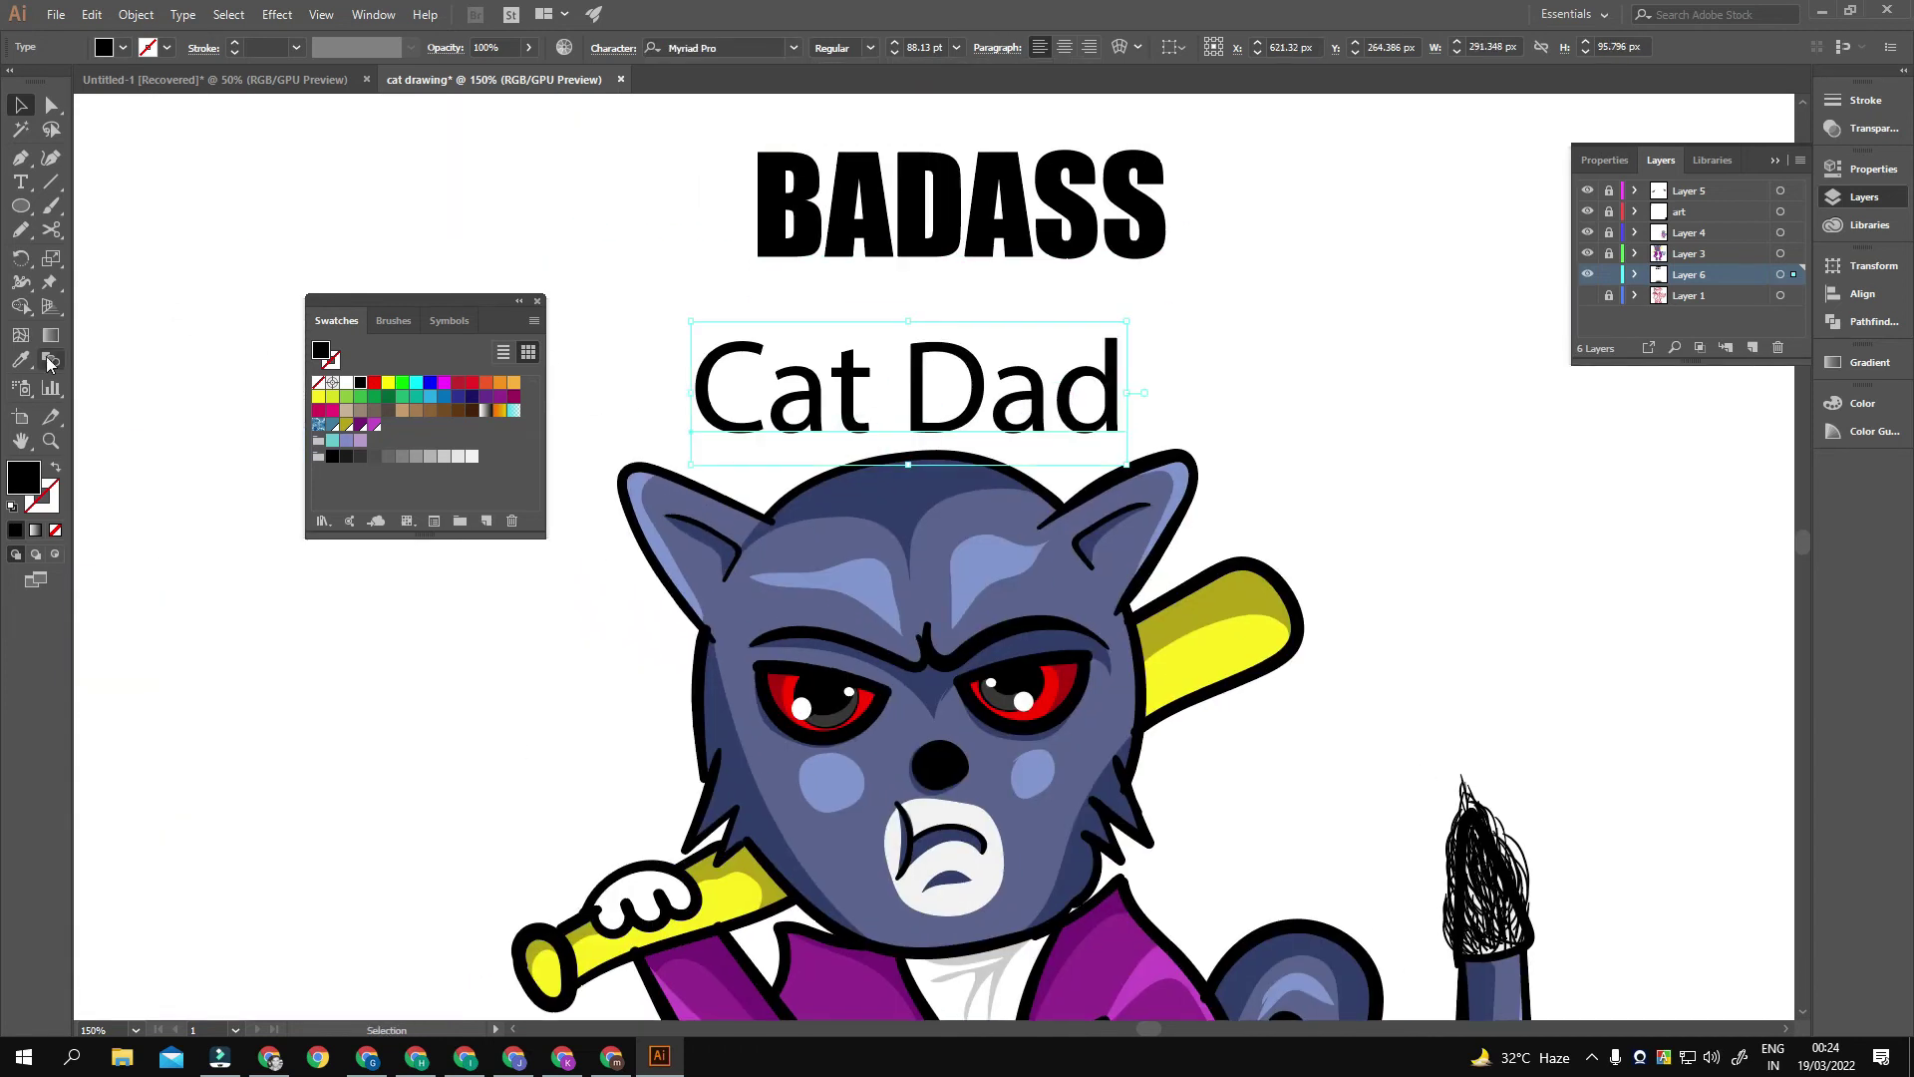
click(897, 209)
Step: Widen the letter spacing of BADASS
key(v)
click(1047, 251)
key(alt+Right)
key(alt+Right)
key(alt+Right)
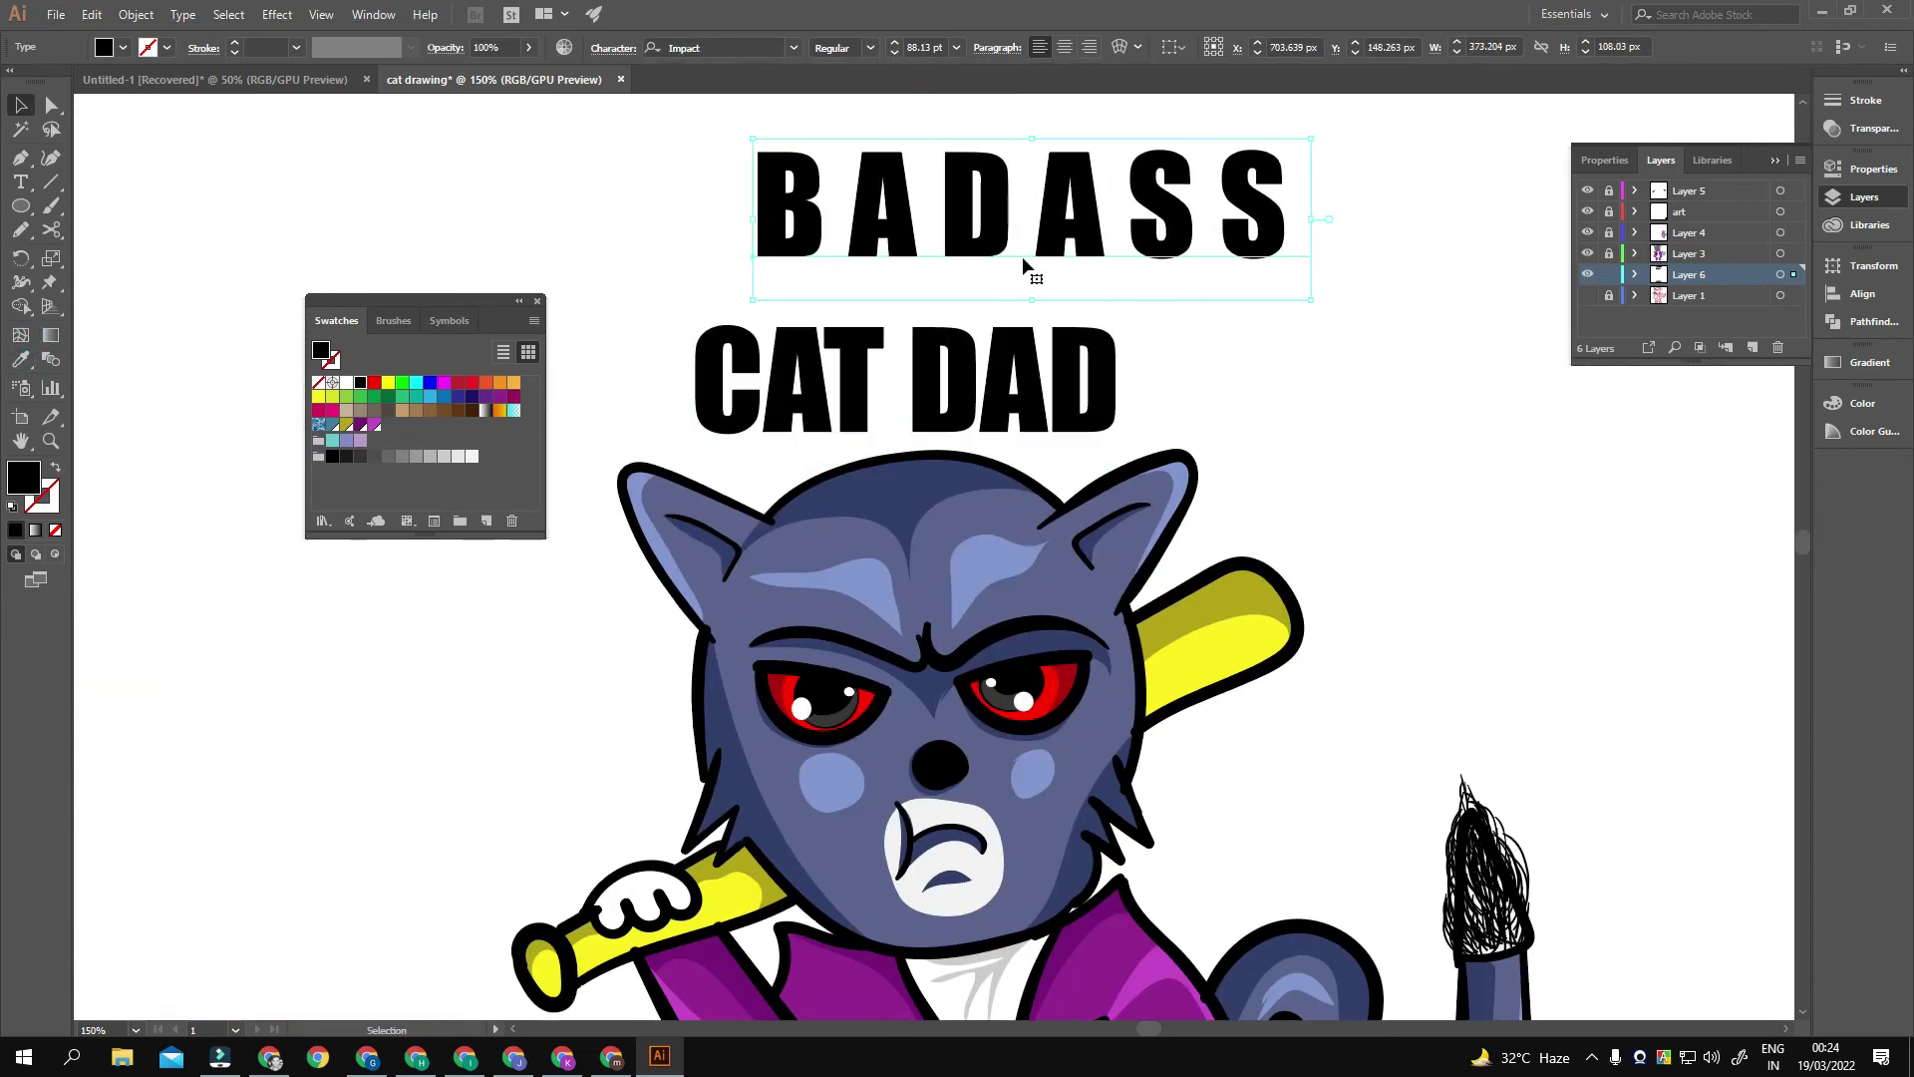
key(ctrl+minus)
key(ctrl+minus)
Step: Move CAT DAD beside the cat and rotate it diagonally along the tail
drag(1029, 403, 820, 424)
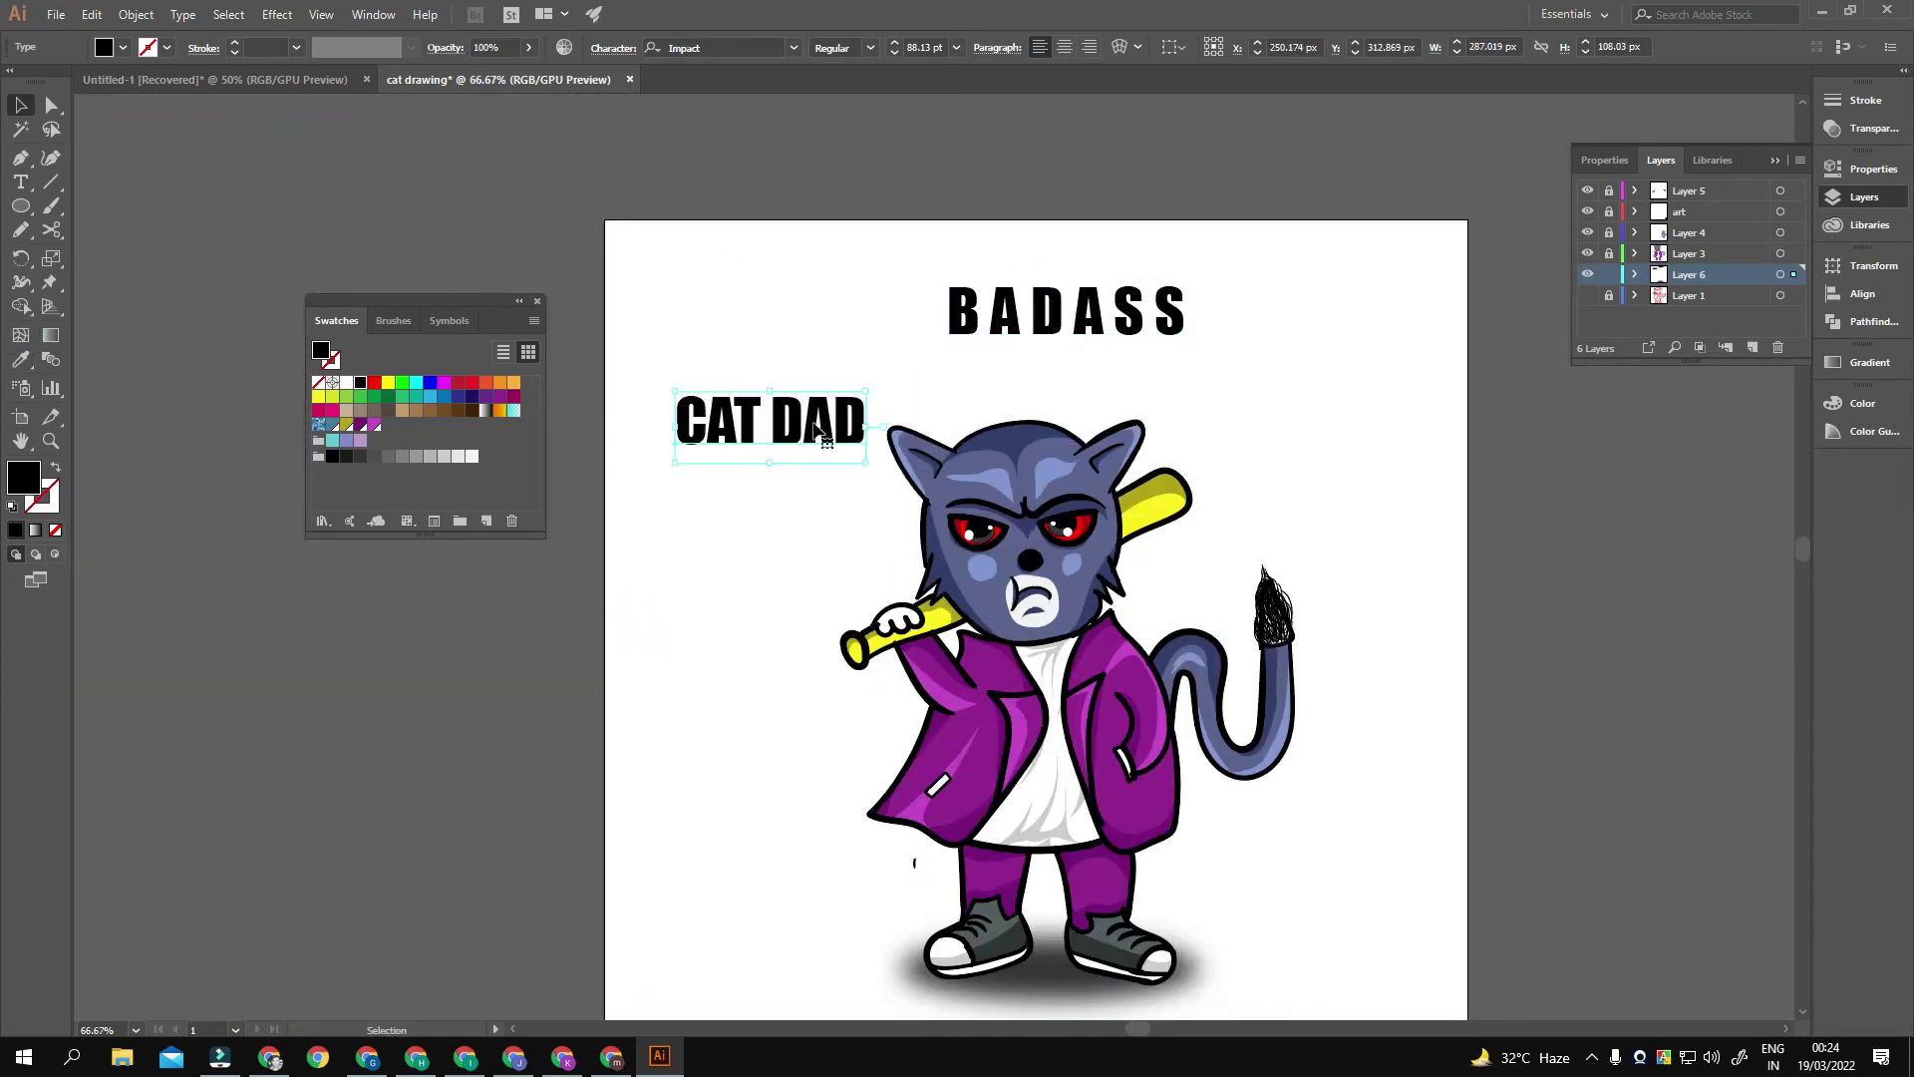
mouse_move(807, 436)
mouse_down()
mouse_move(1266, 578)
mouse_move(1306, 518)
mouse_move(1248, 563)
mouse_up()
key(ctrl+plus)
key(ctrl+plus)
key(ctrl+plus)
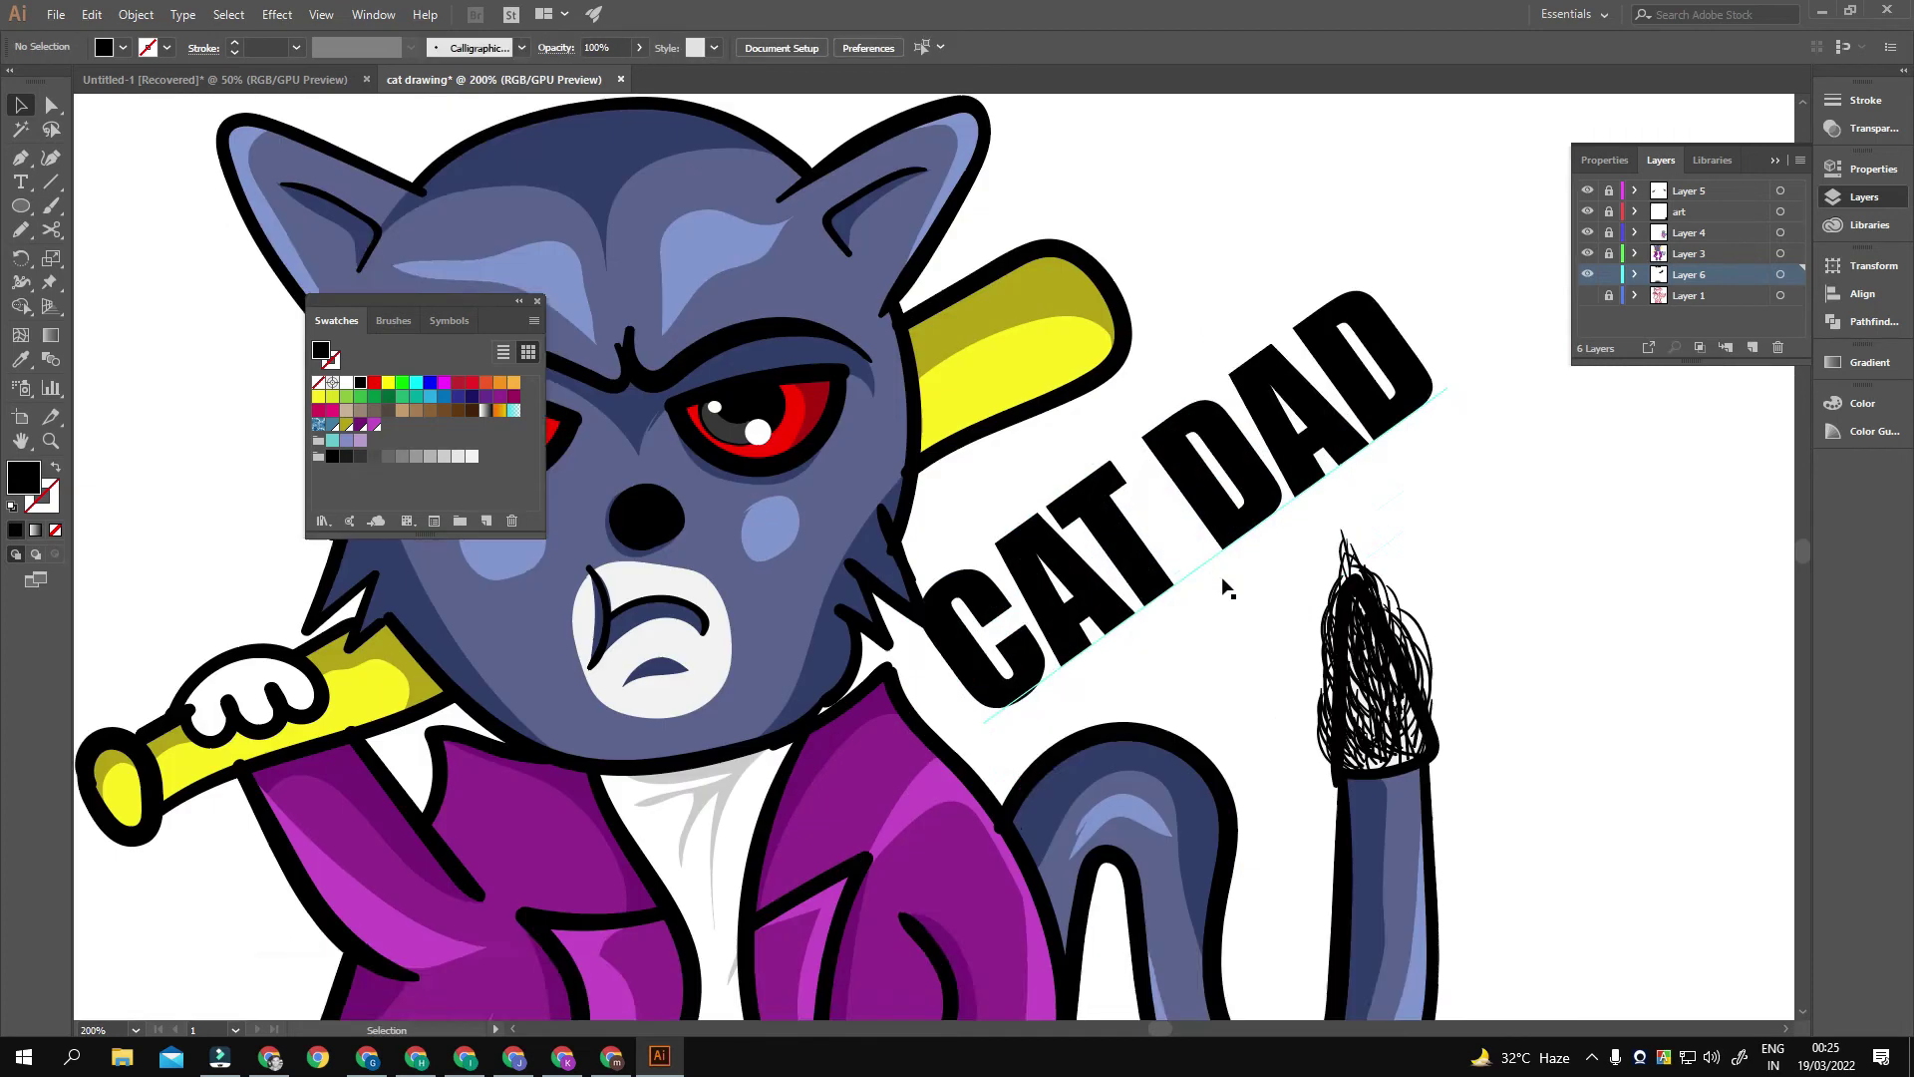
key(ctrl+minus)
key(ctrl+minus)
Step: Lower BADASS toward the cat's head and deselect it
drag(1094, 268, 1033, 397)
key(ctrl+minus)
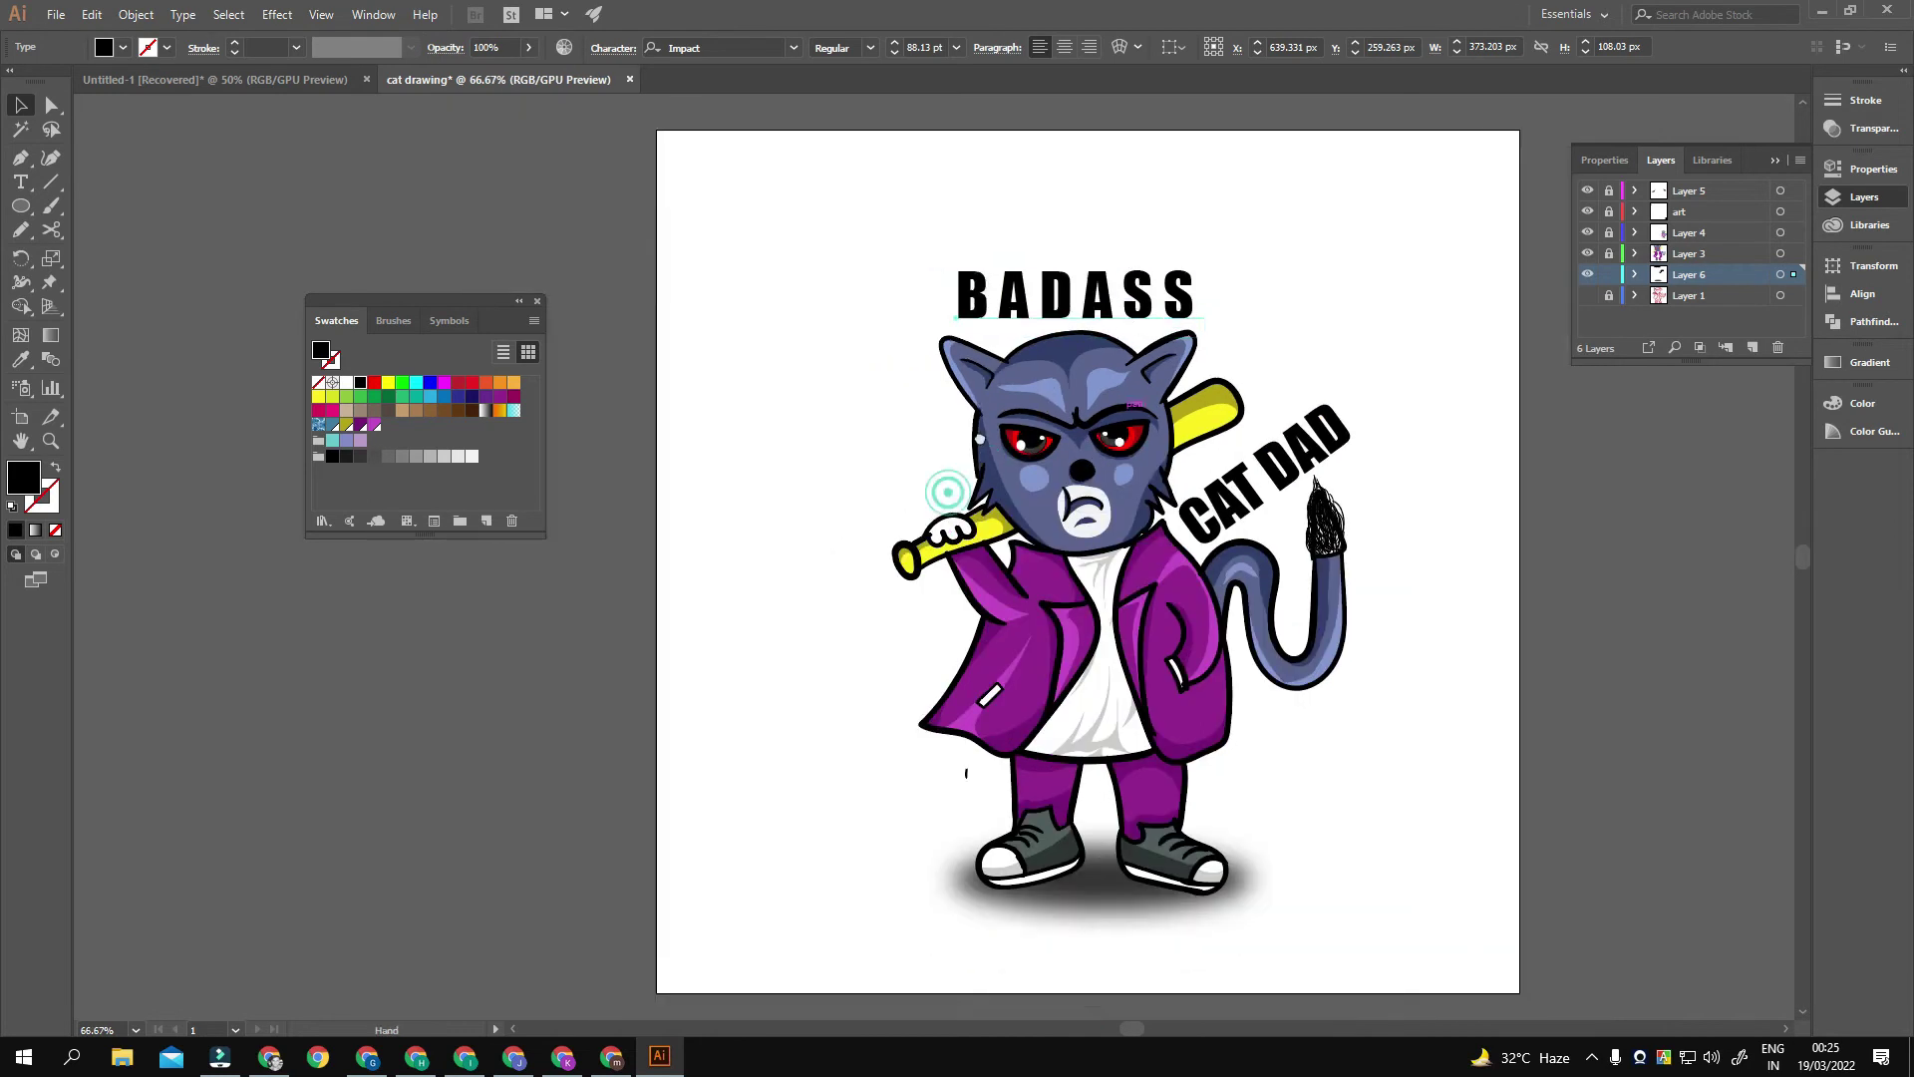
key(ctrl+plus)
right_click(1047, 391)
click(1303, 430)
key(ctrl+minus)
key(ctrl+minus)
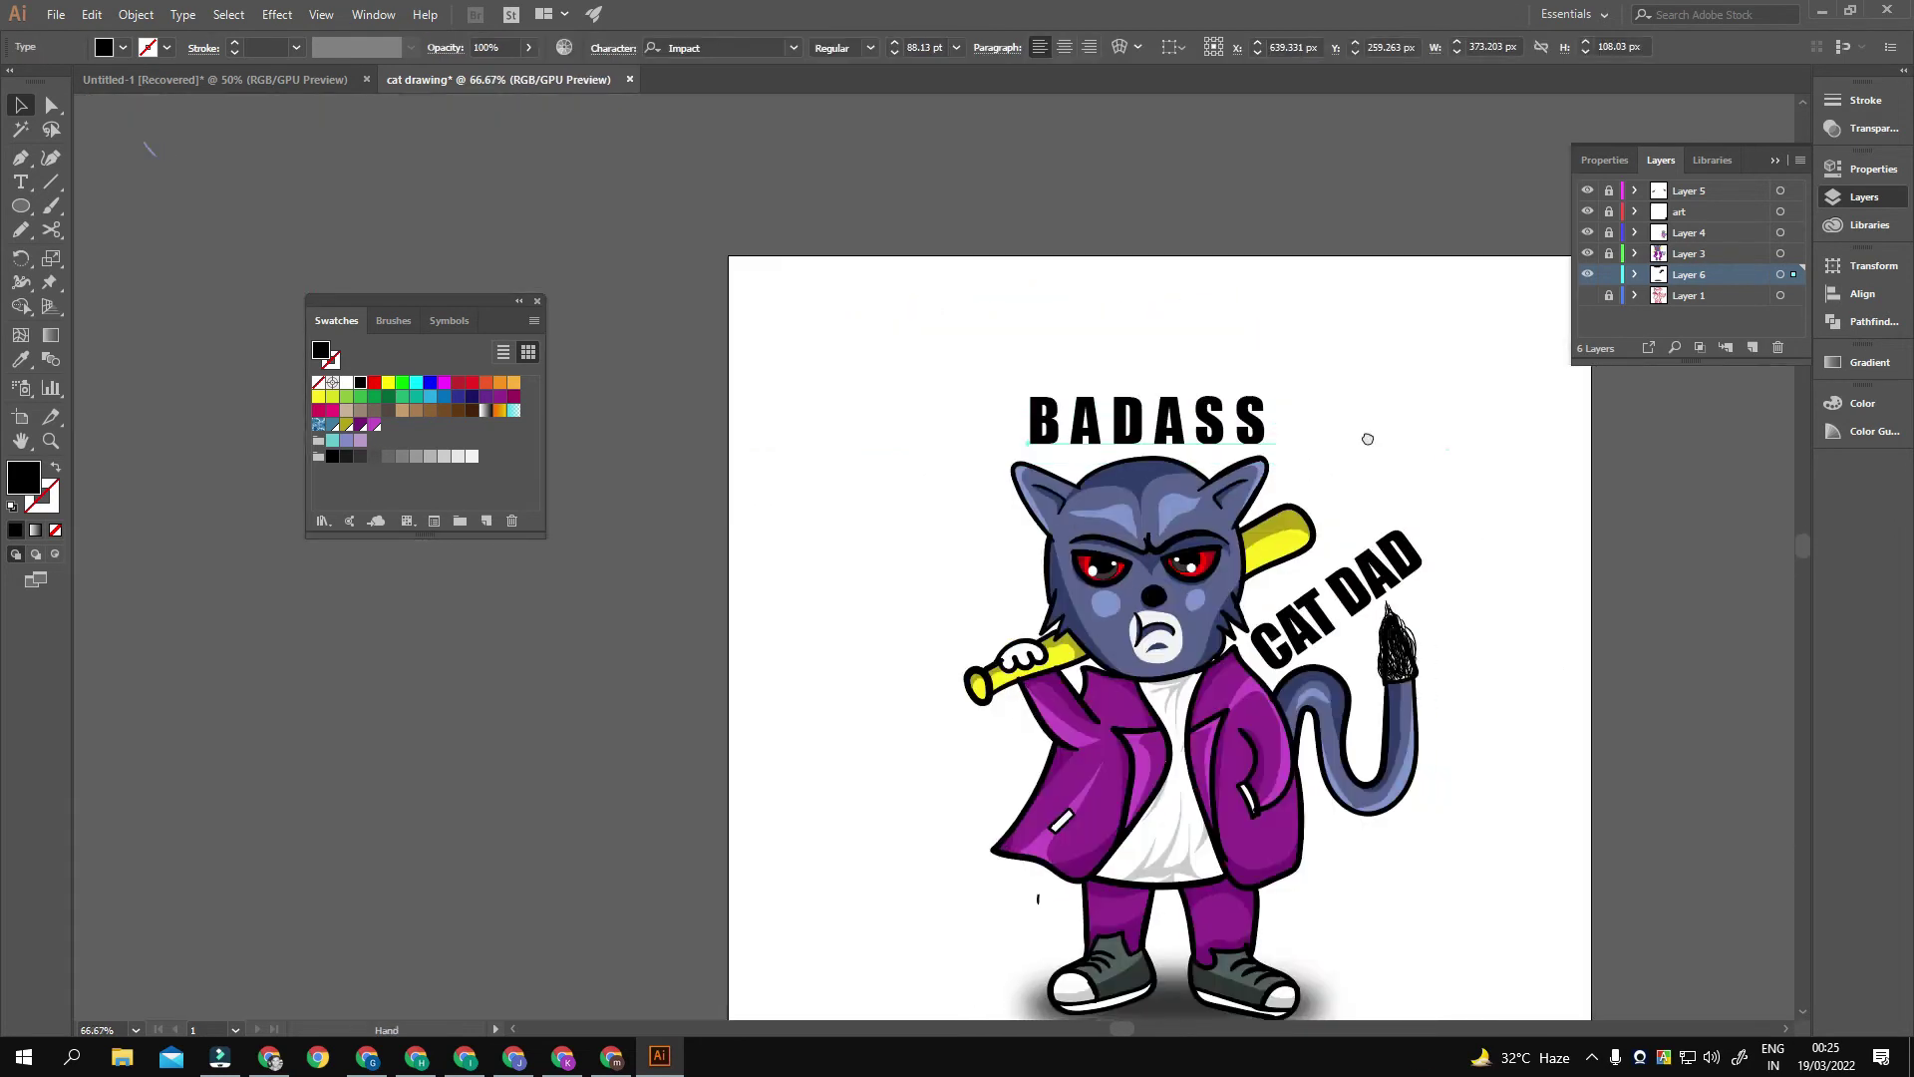
Step: Draw a circle over the cat, fill it bright green and send it to the back
drag(1018, 631, 1308, 918)
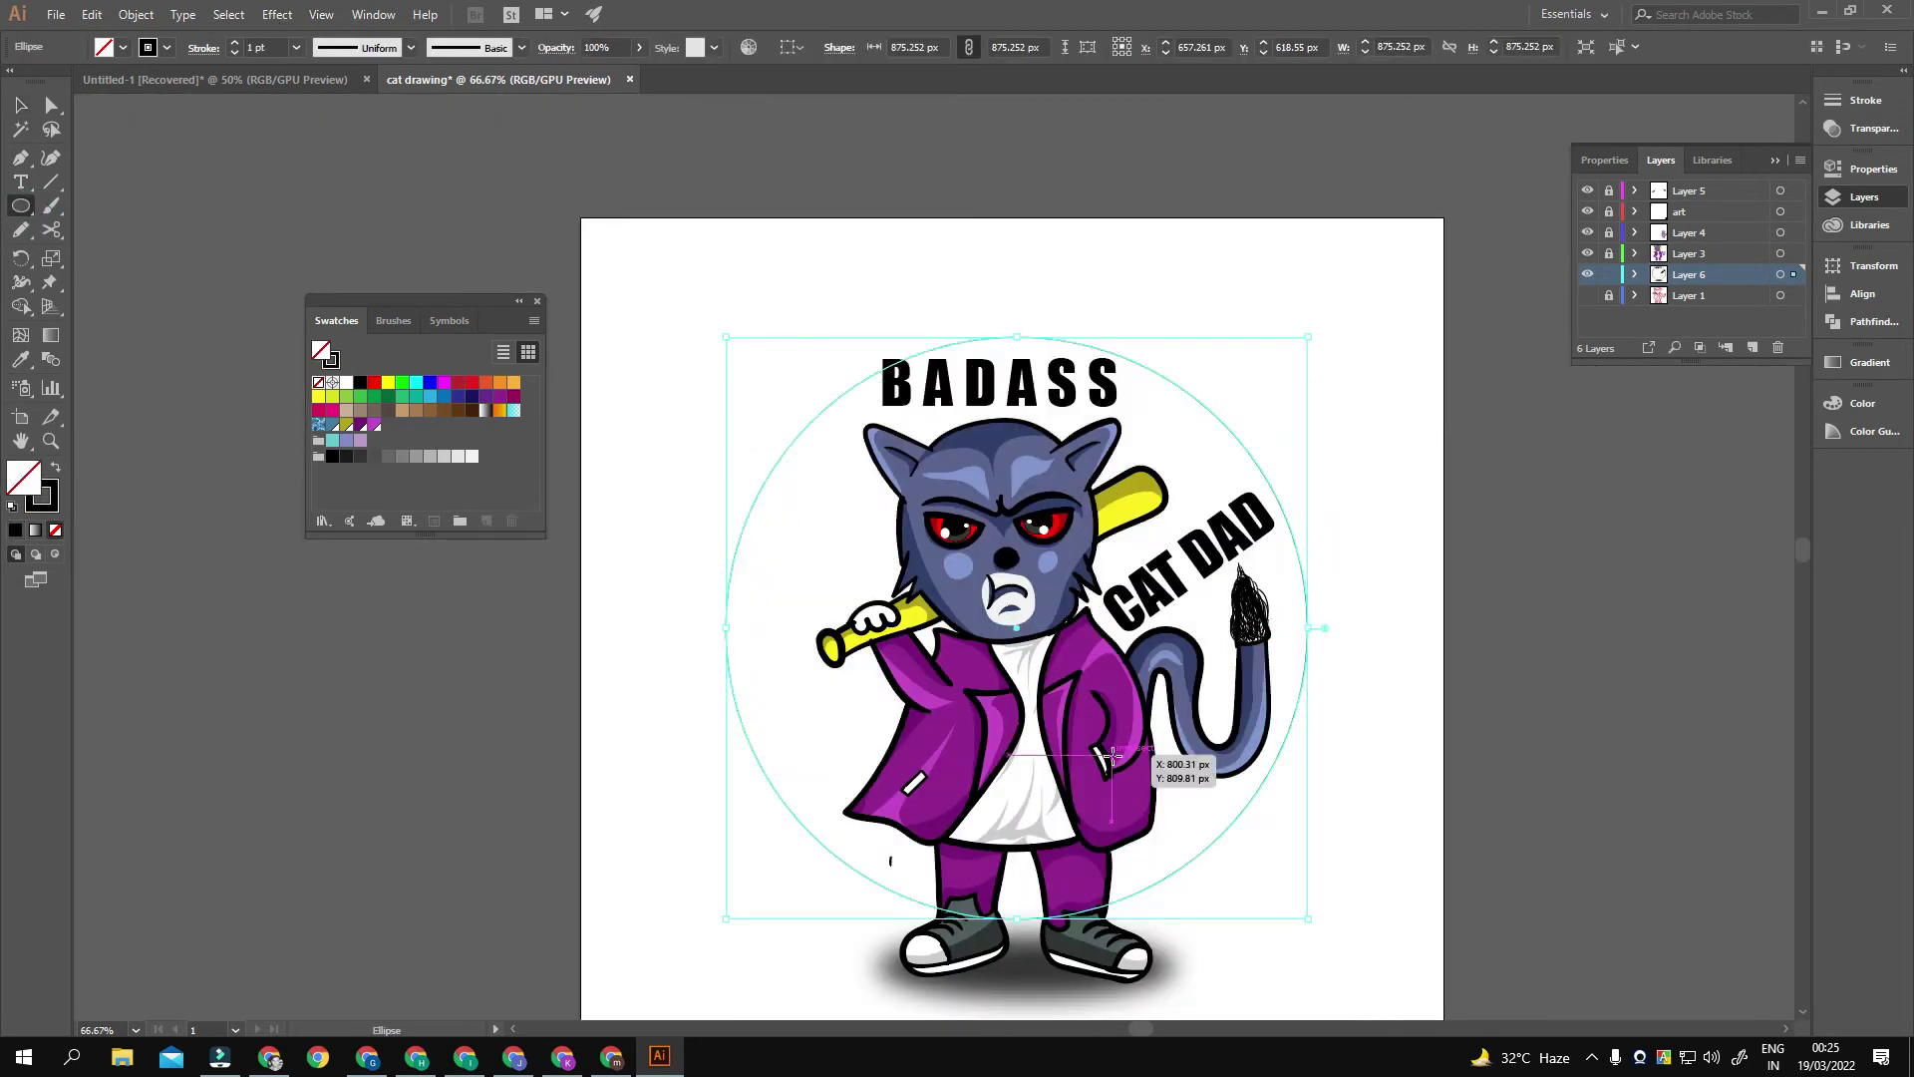
click(21, 104)
click(388, 382)
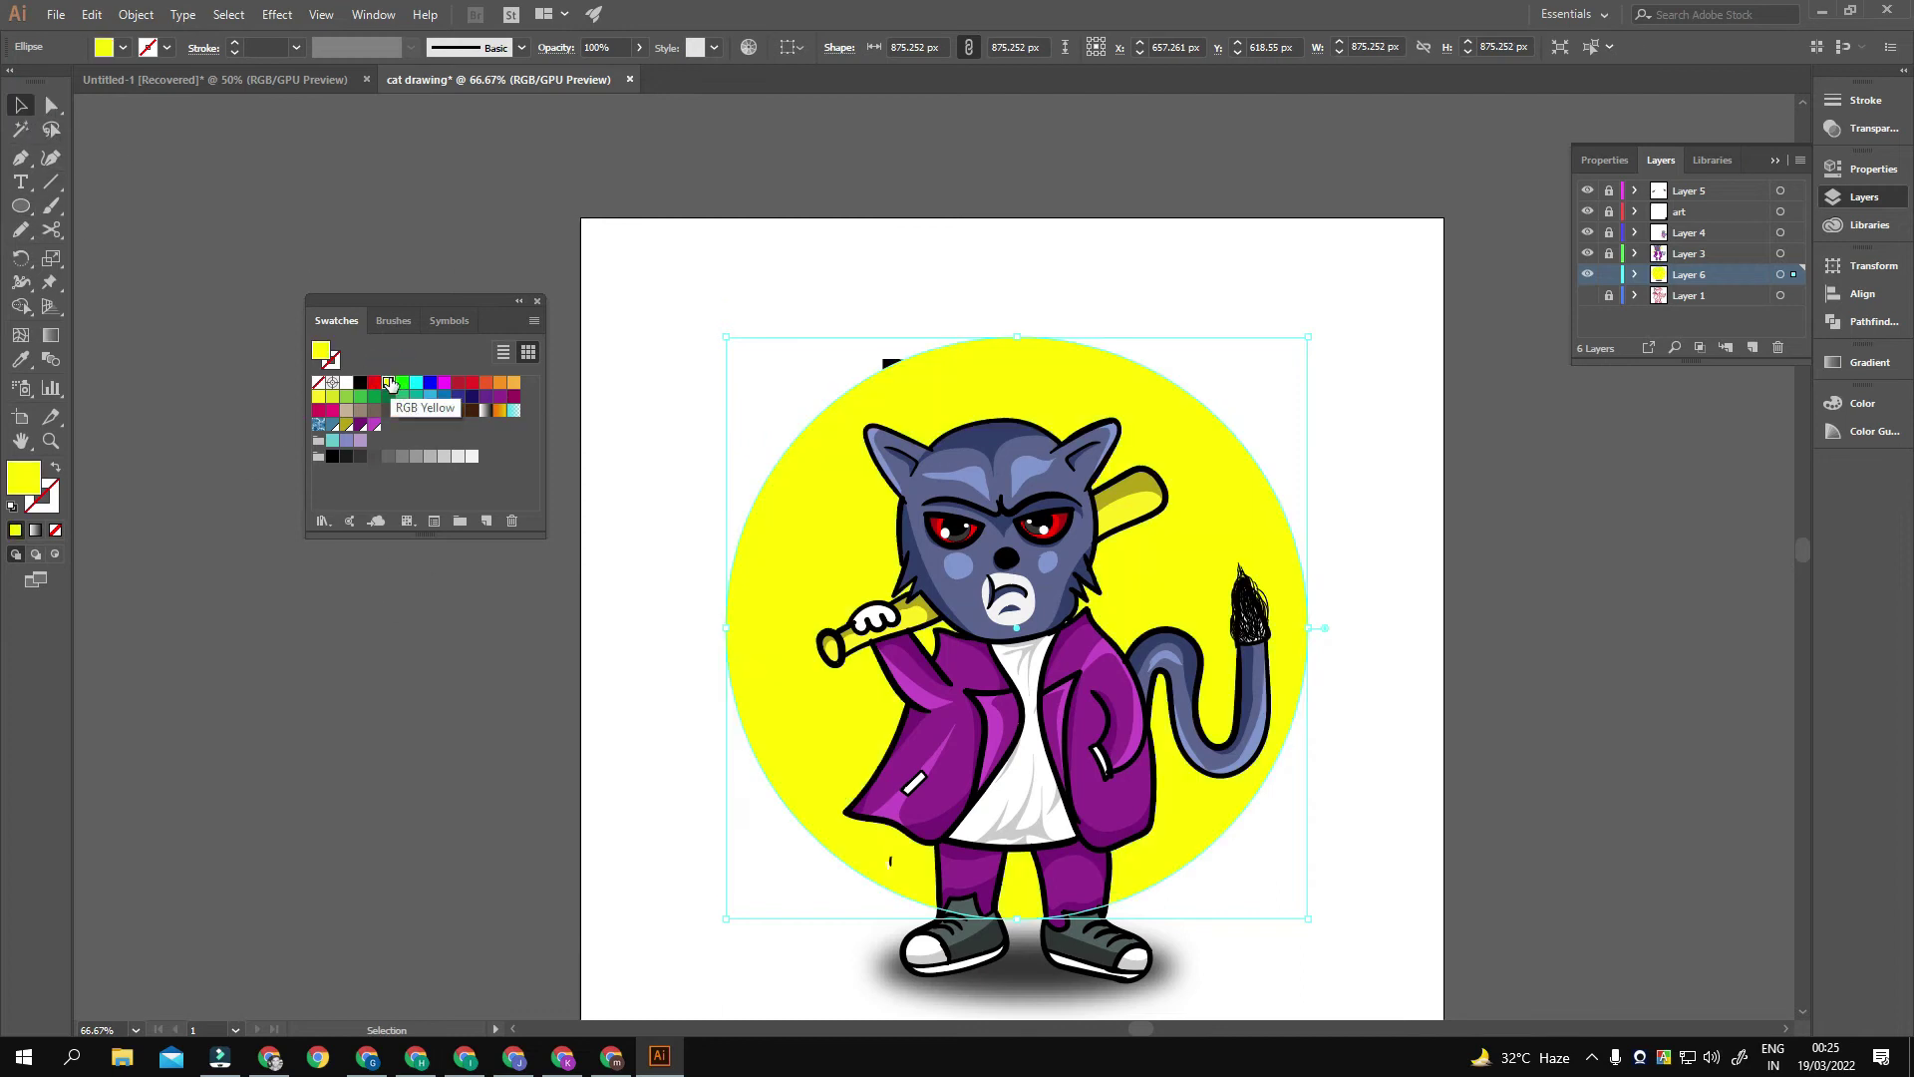
key(ctrl+shift+bracketleft)
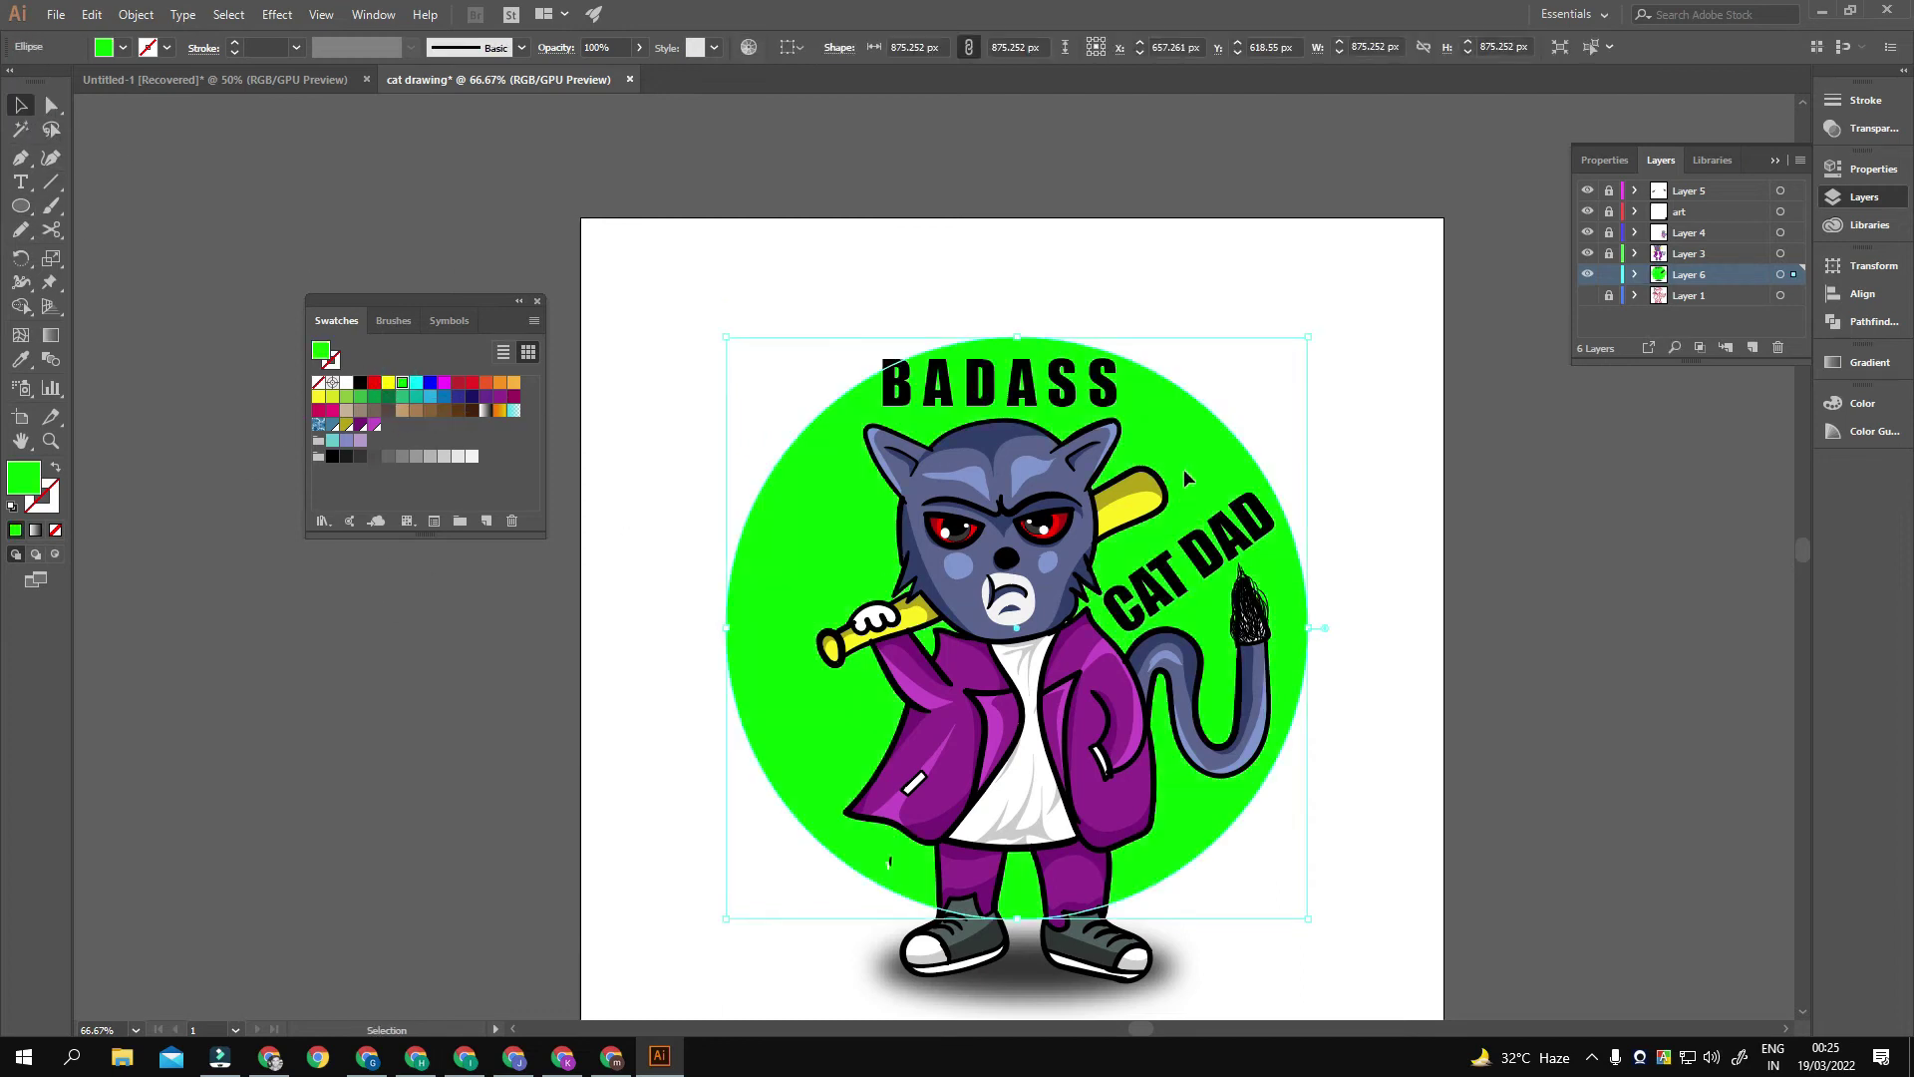
Step: Enlarge the circle to 900 px and give it a 10 pt blue outline
key(shift+x)
drag(1017, 337, 1016, 333)
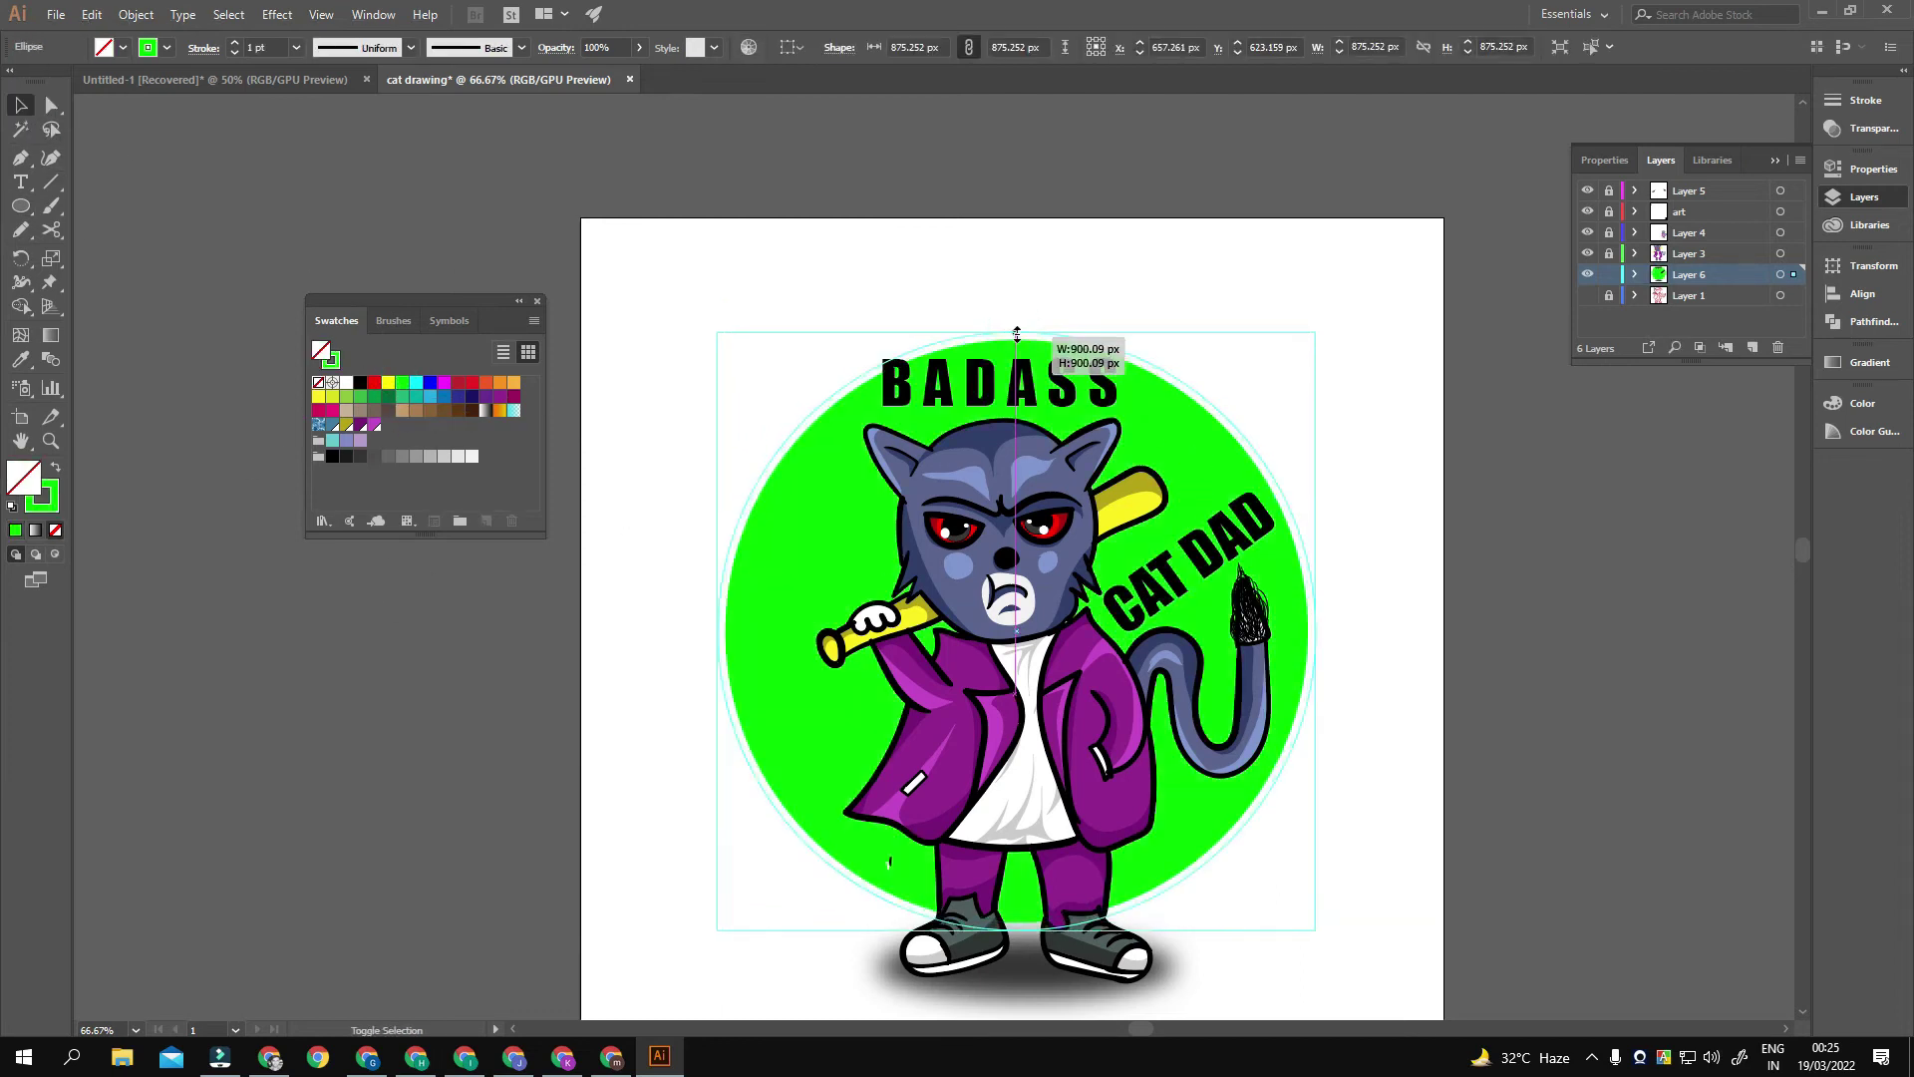
click(235, 51)
click(166, 48)
click(111, 81)
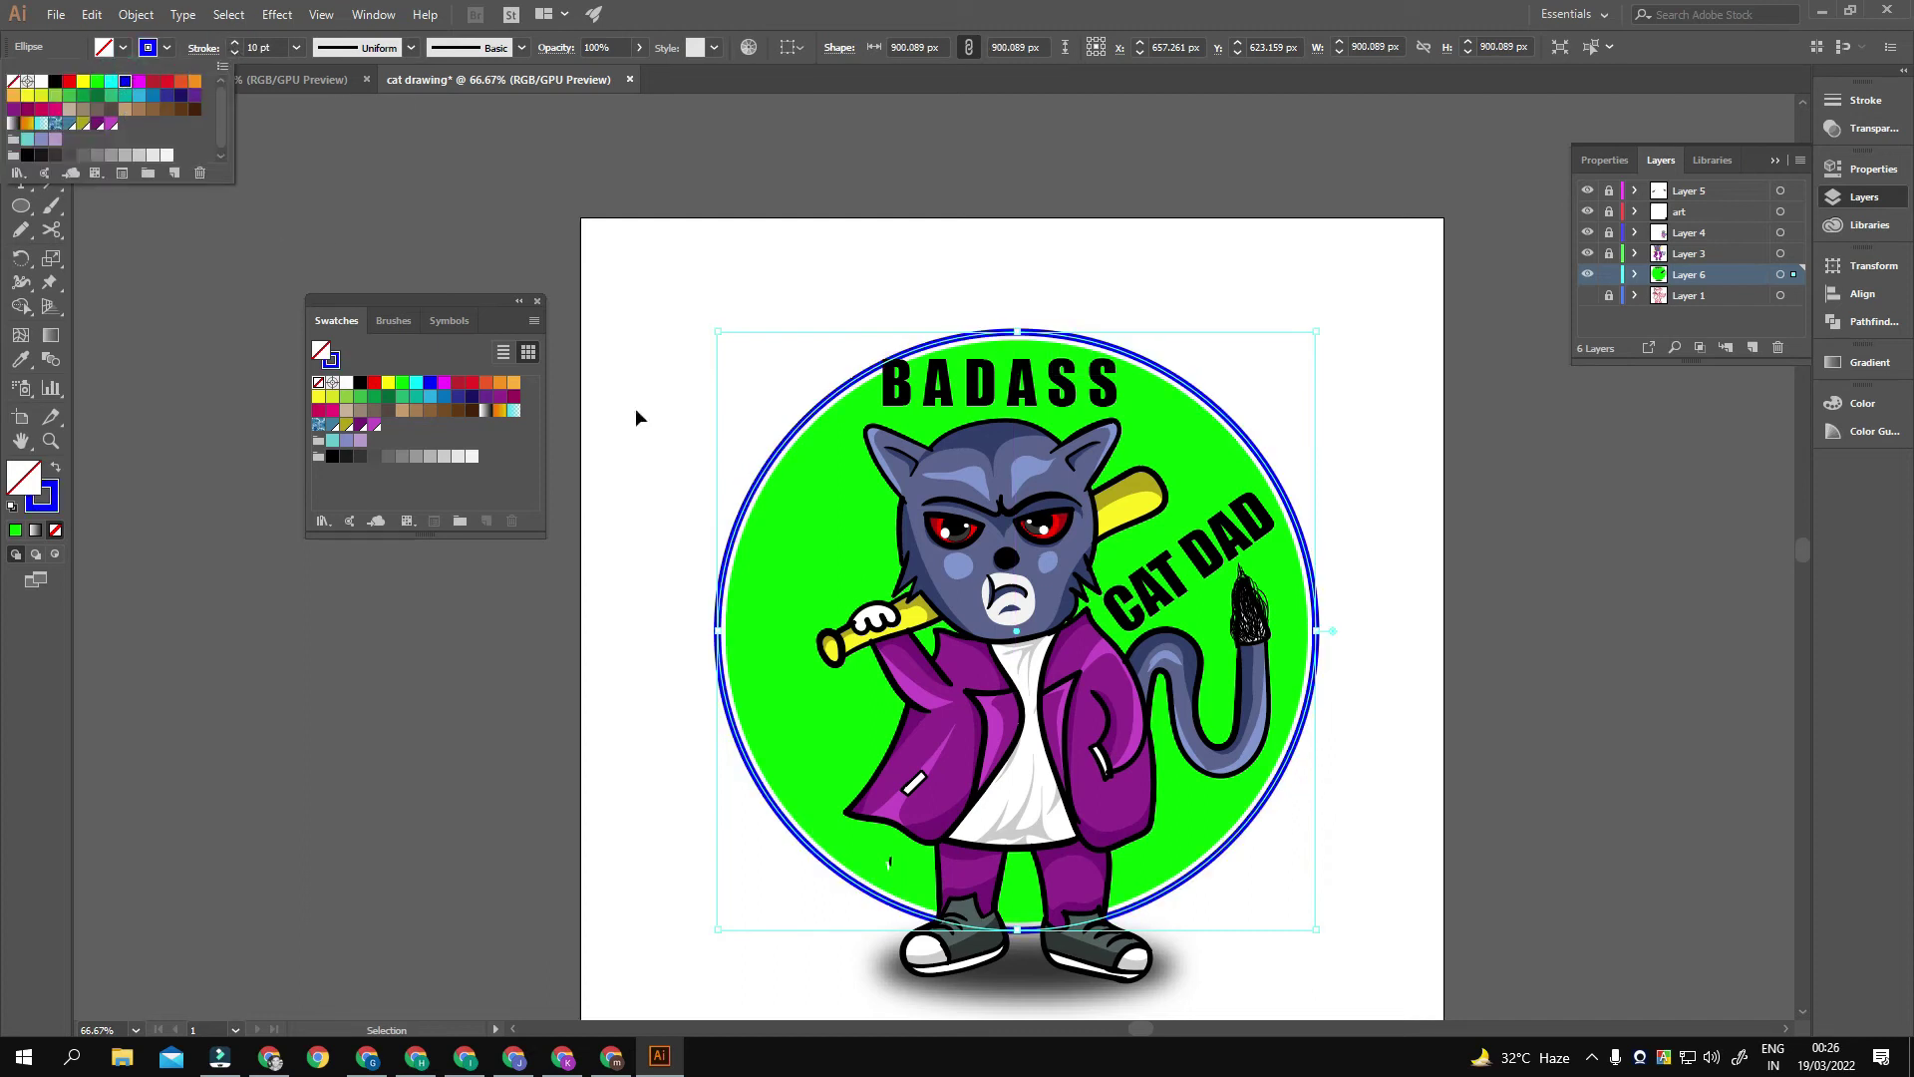
Step: Move the ringed circle down behind the cat
click(1389, 619)
scroll(1127, 538, up, 1)
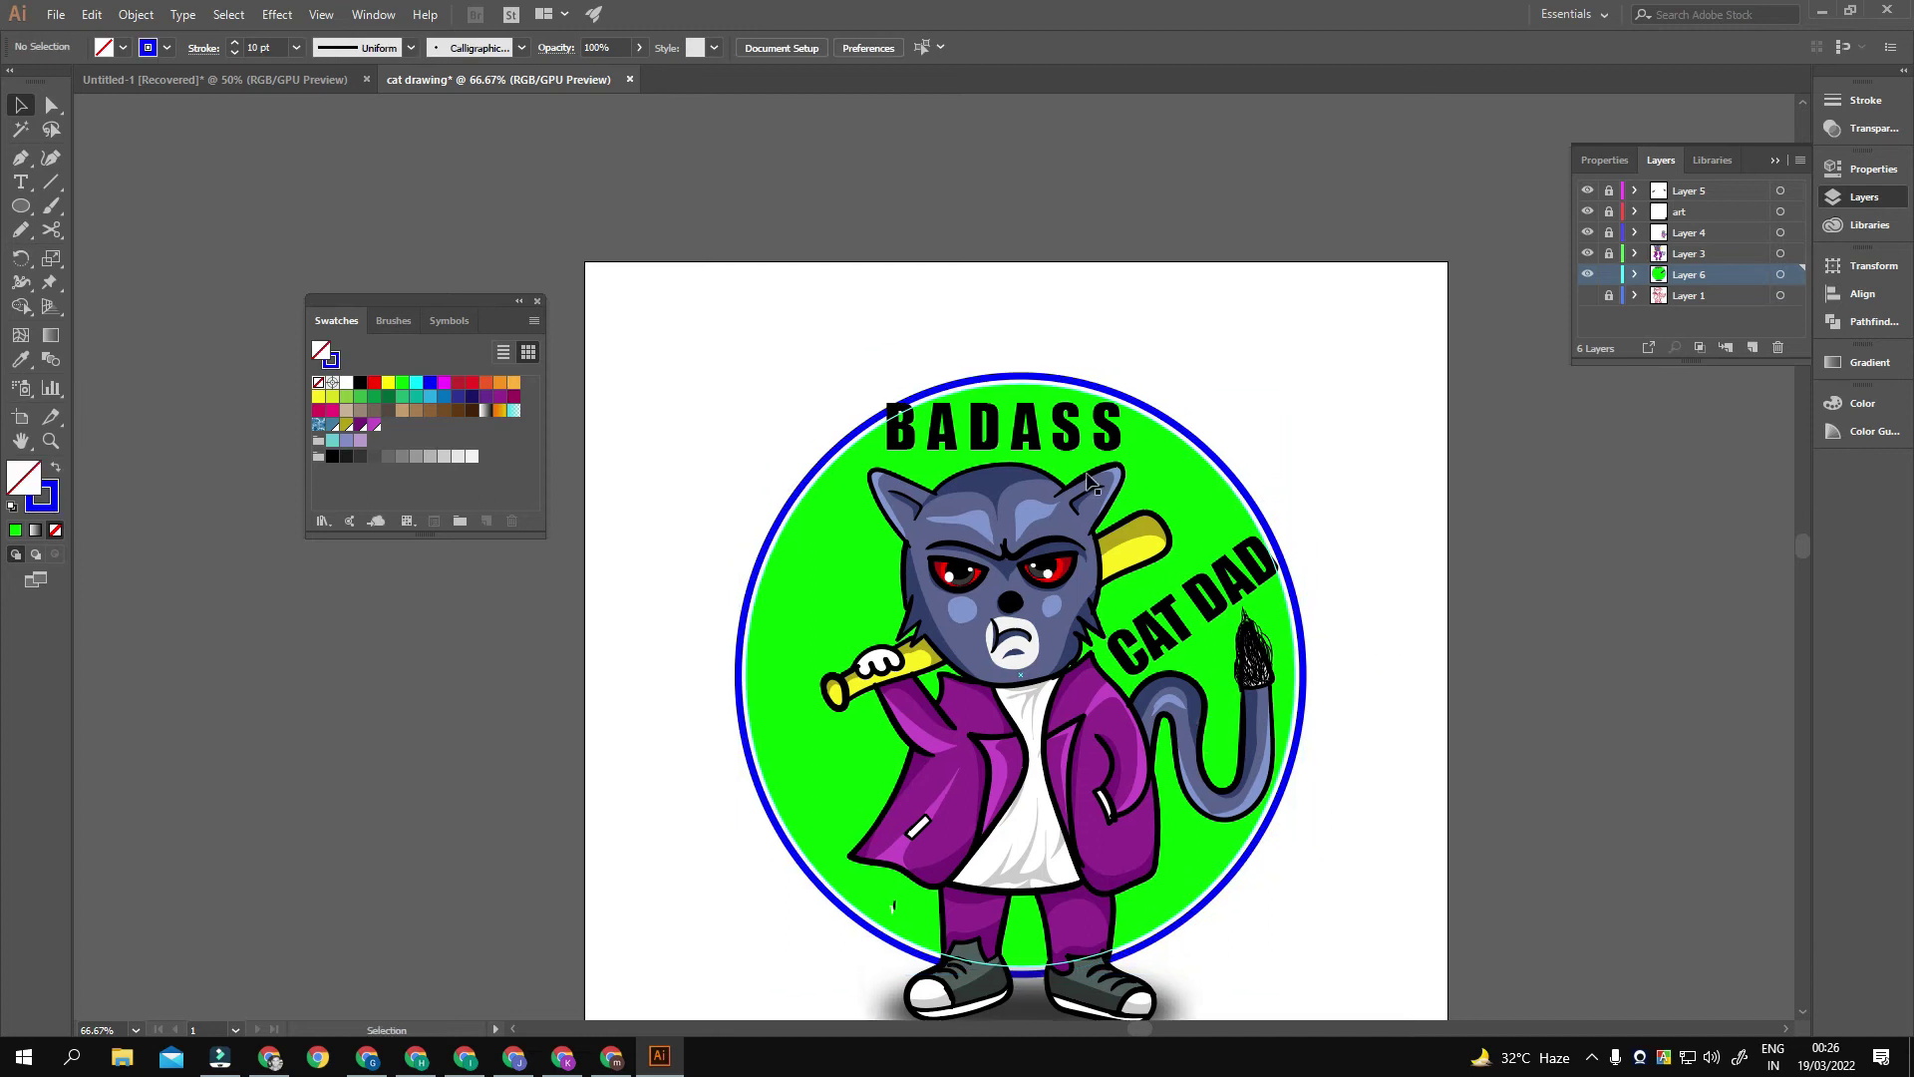
drag(1182, 510, 1181, 589)
scroll(1147, 419, down, 1)
Step: Apply an Arc warp to BADASS so it curves over the cat's head
click(1039, 413)
click(278, 14)
mouse_move(301, 272)
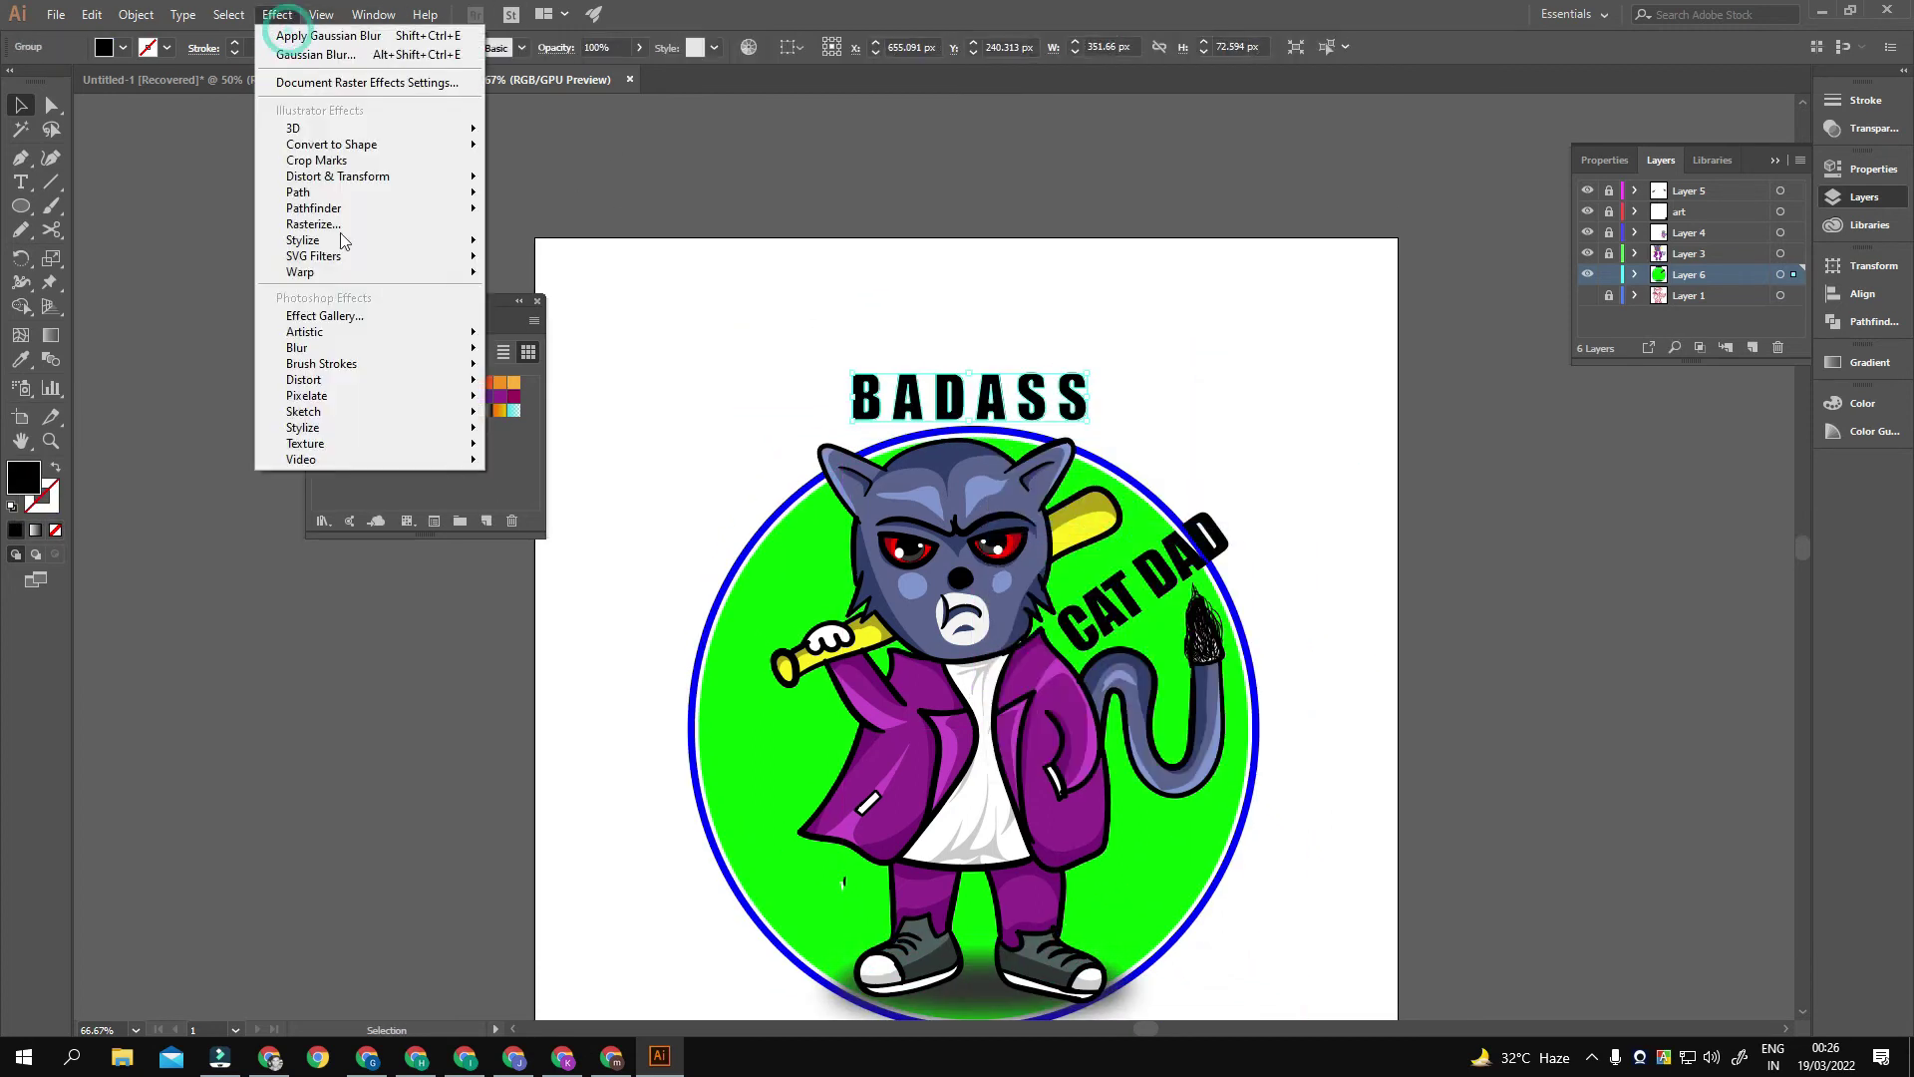
click(546, 277)
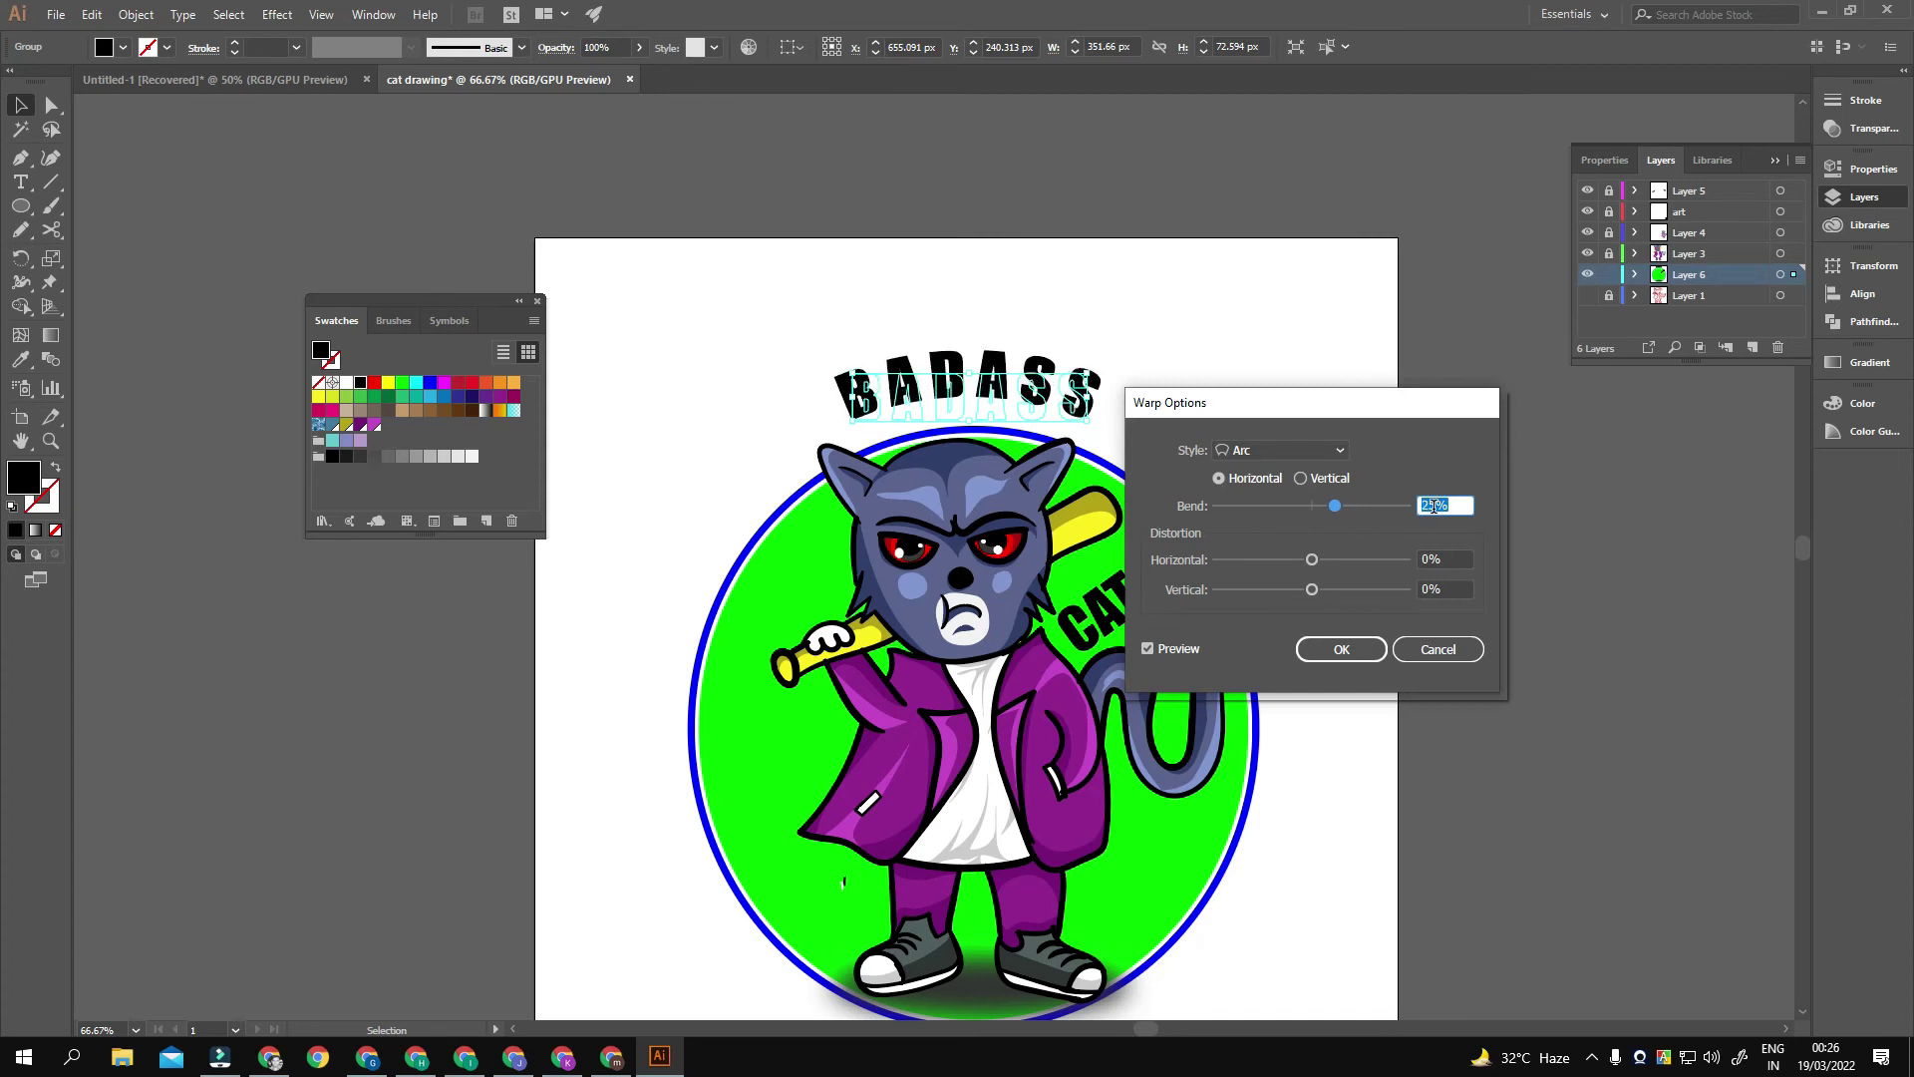
click(1343, 649)
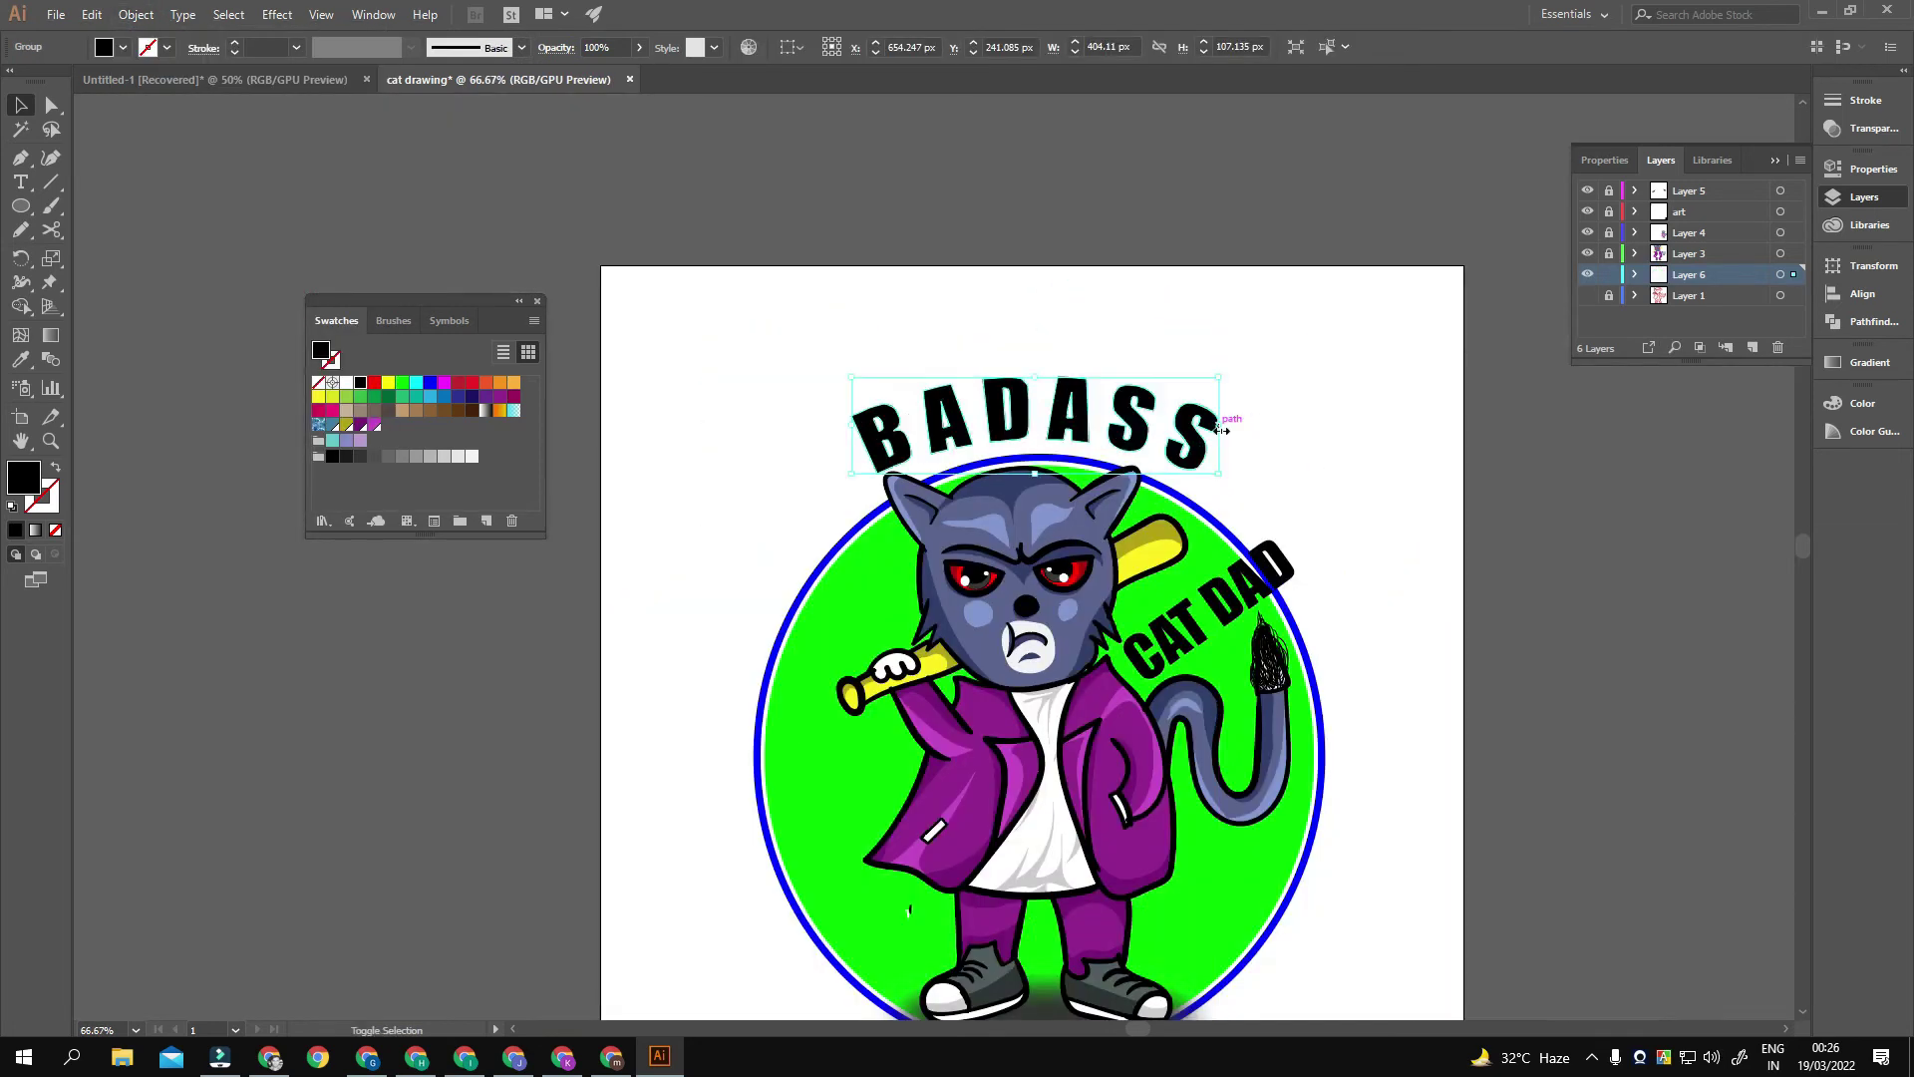
Step: Pan and zoom out to see the whole artboard
key(ctrl+shift+a)
drag(1240, 524, 1261, 499)
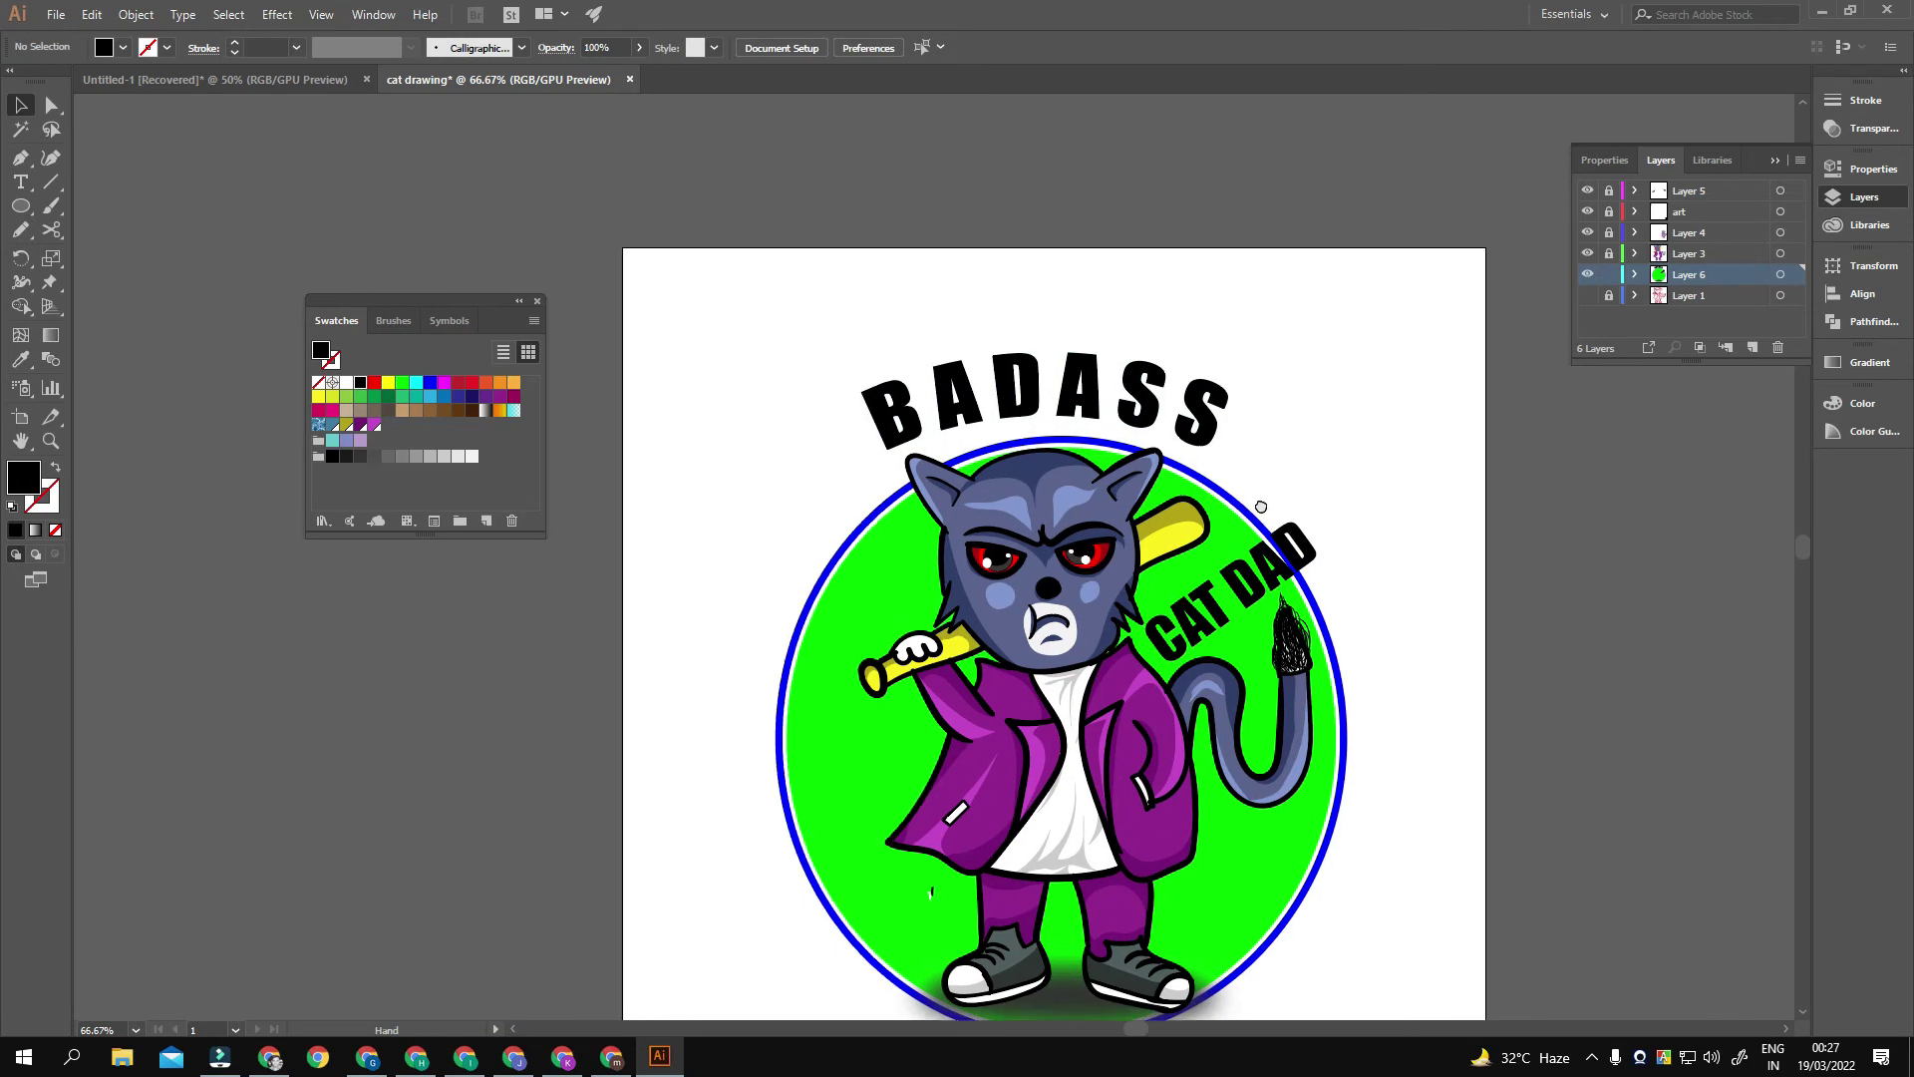
key(ctrl+minus)
click(19, 205)
Step: Draw a square covering the artboard and eyedrop the circle's green onto BADASS
click(100, 204)
drag(659, 210, 1306, 856)
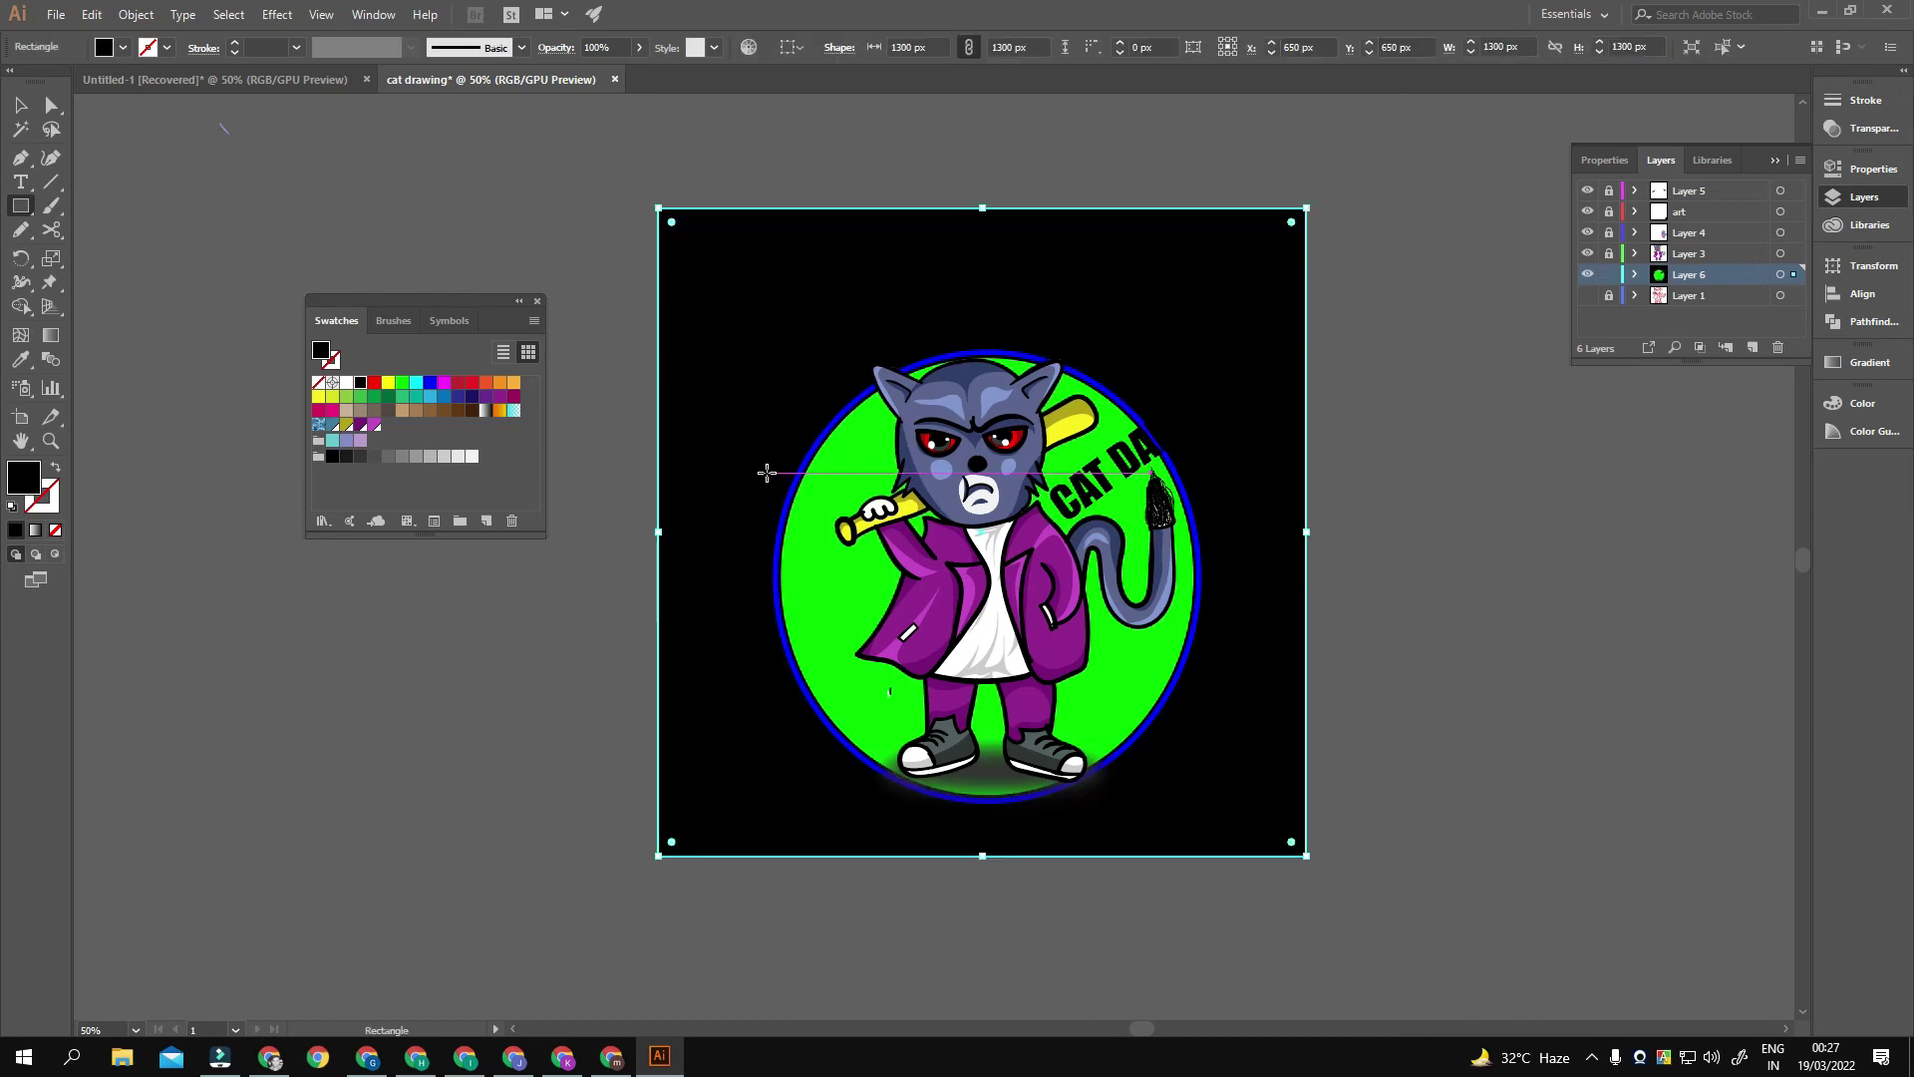
click(954, 314)
click(20, 359)
click(864, 439)
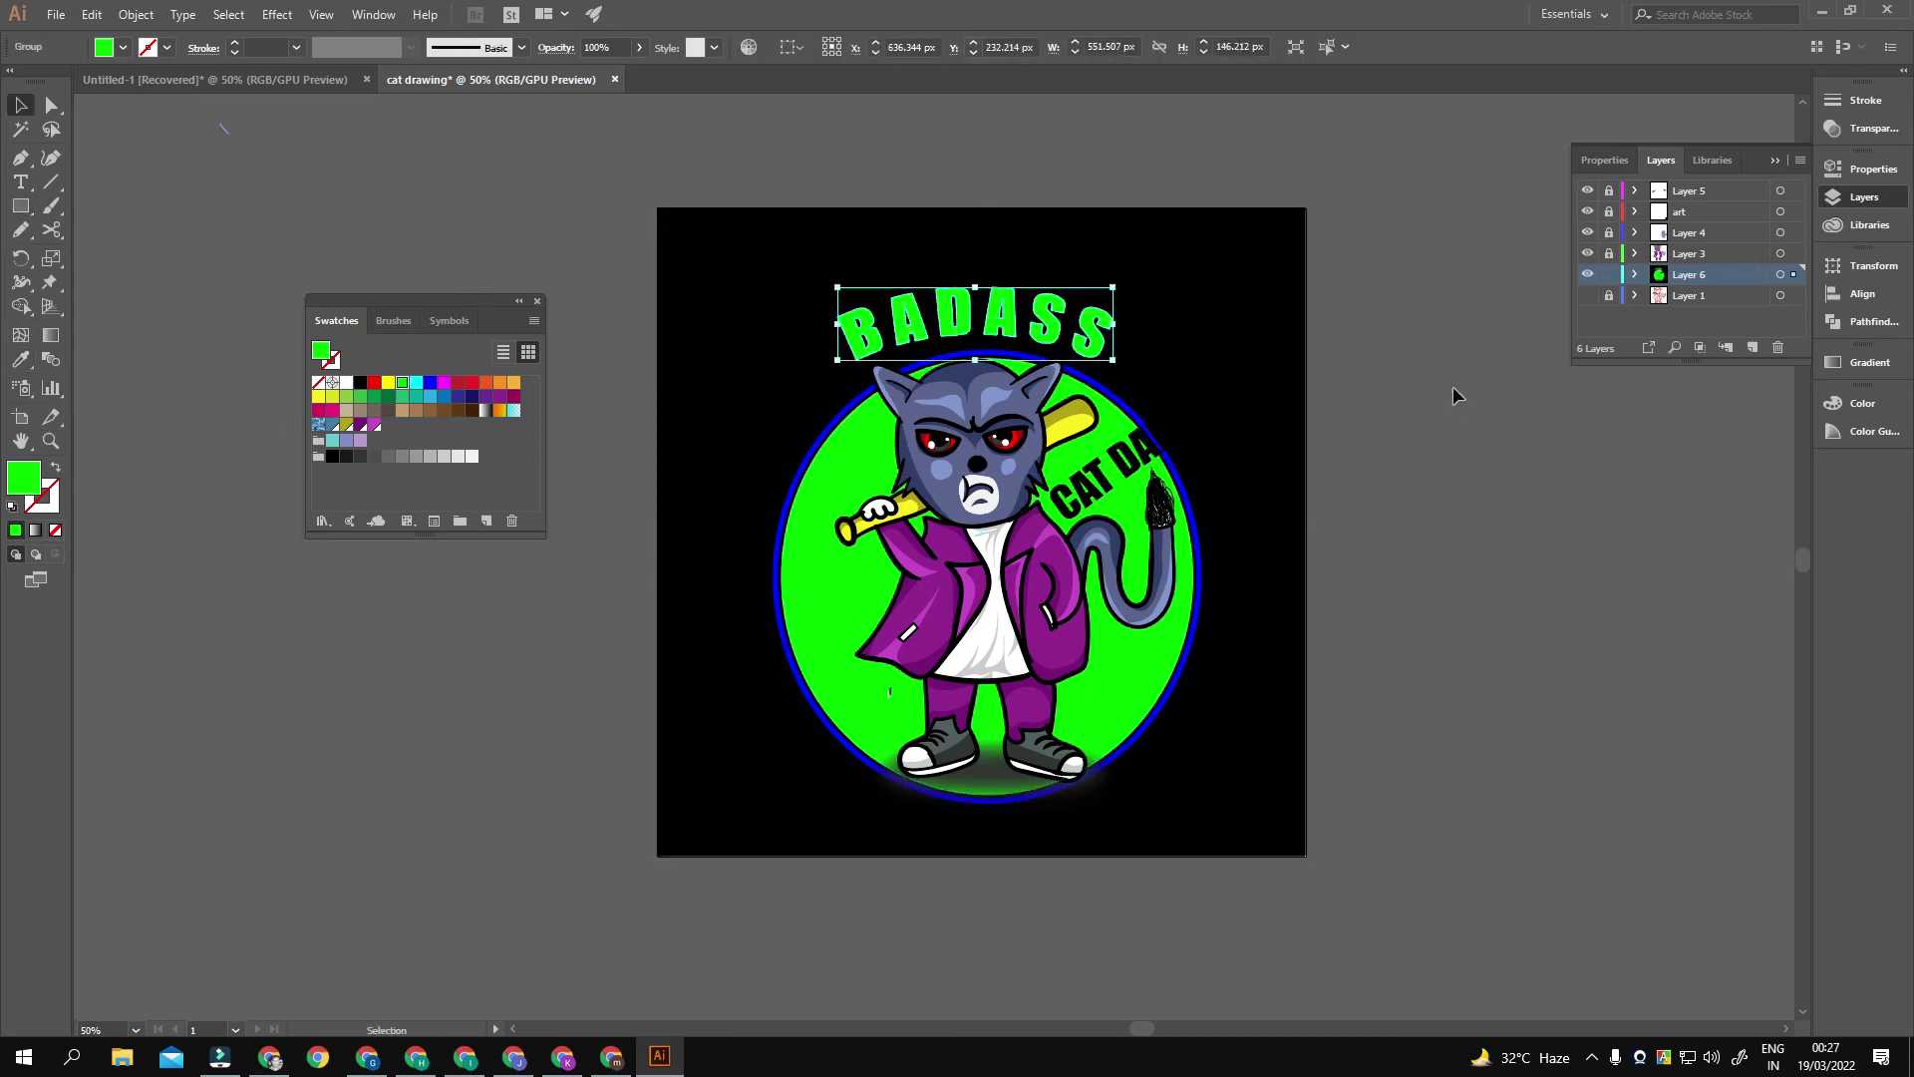
Step: Add a 4 px offset path outline around BADASS
key(ctrl+1)
key(v)
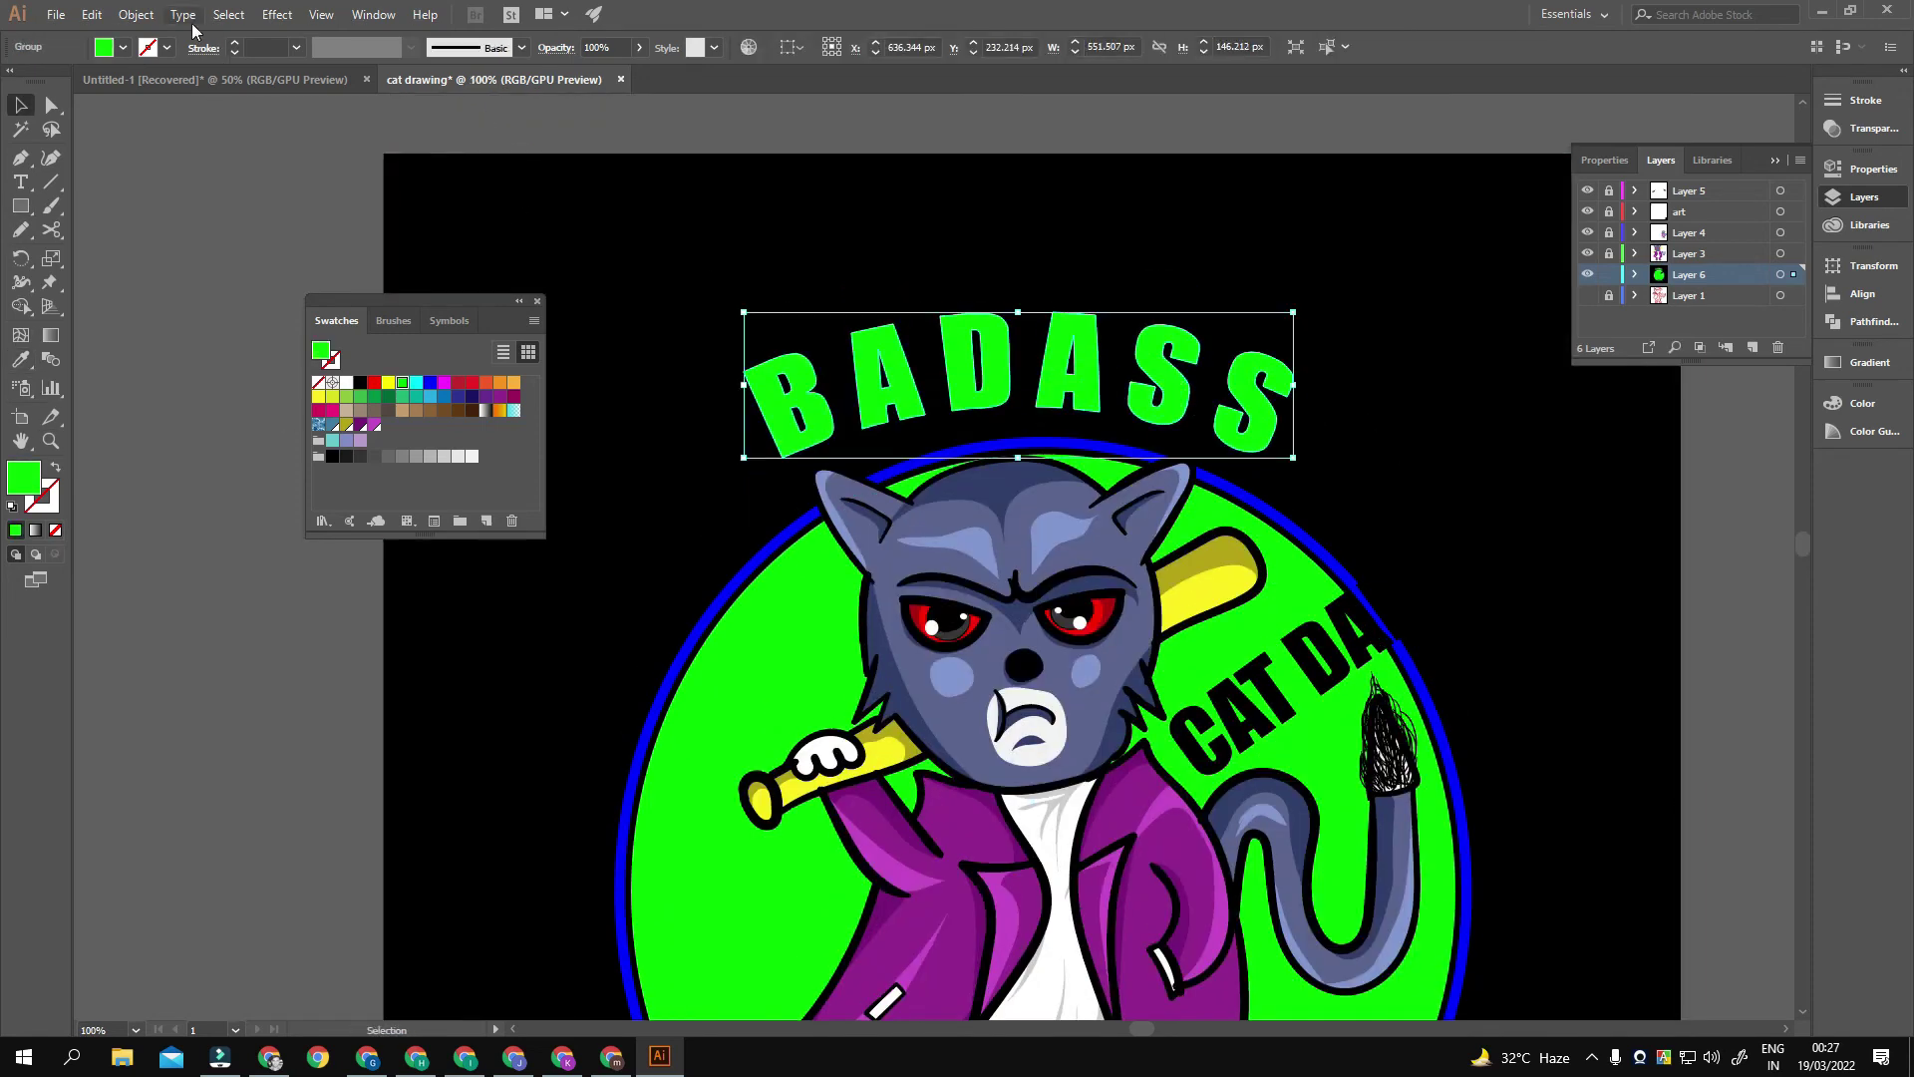
click(135, 14)
click(449, 535)
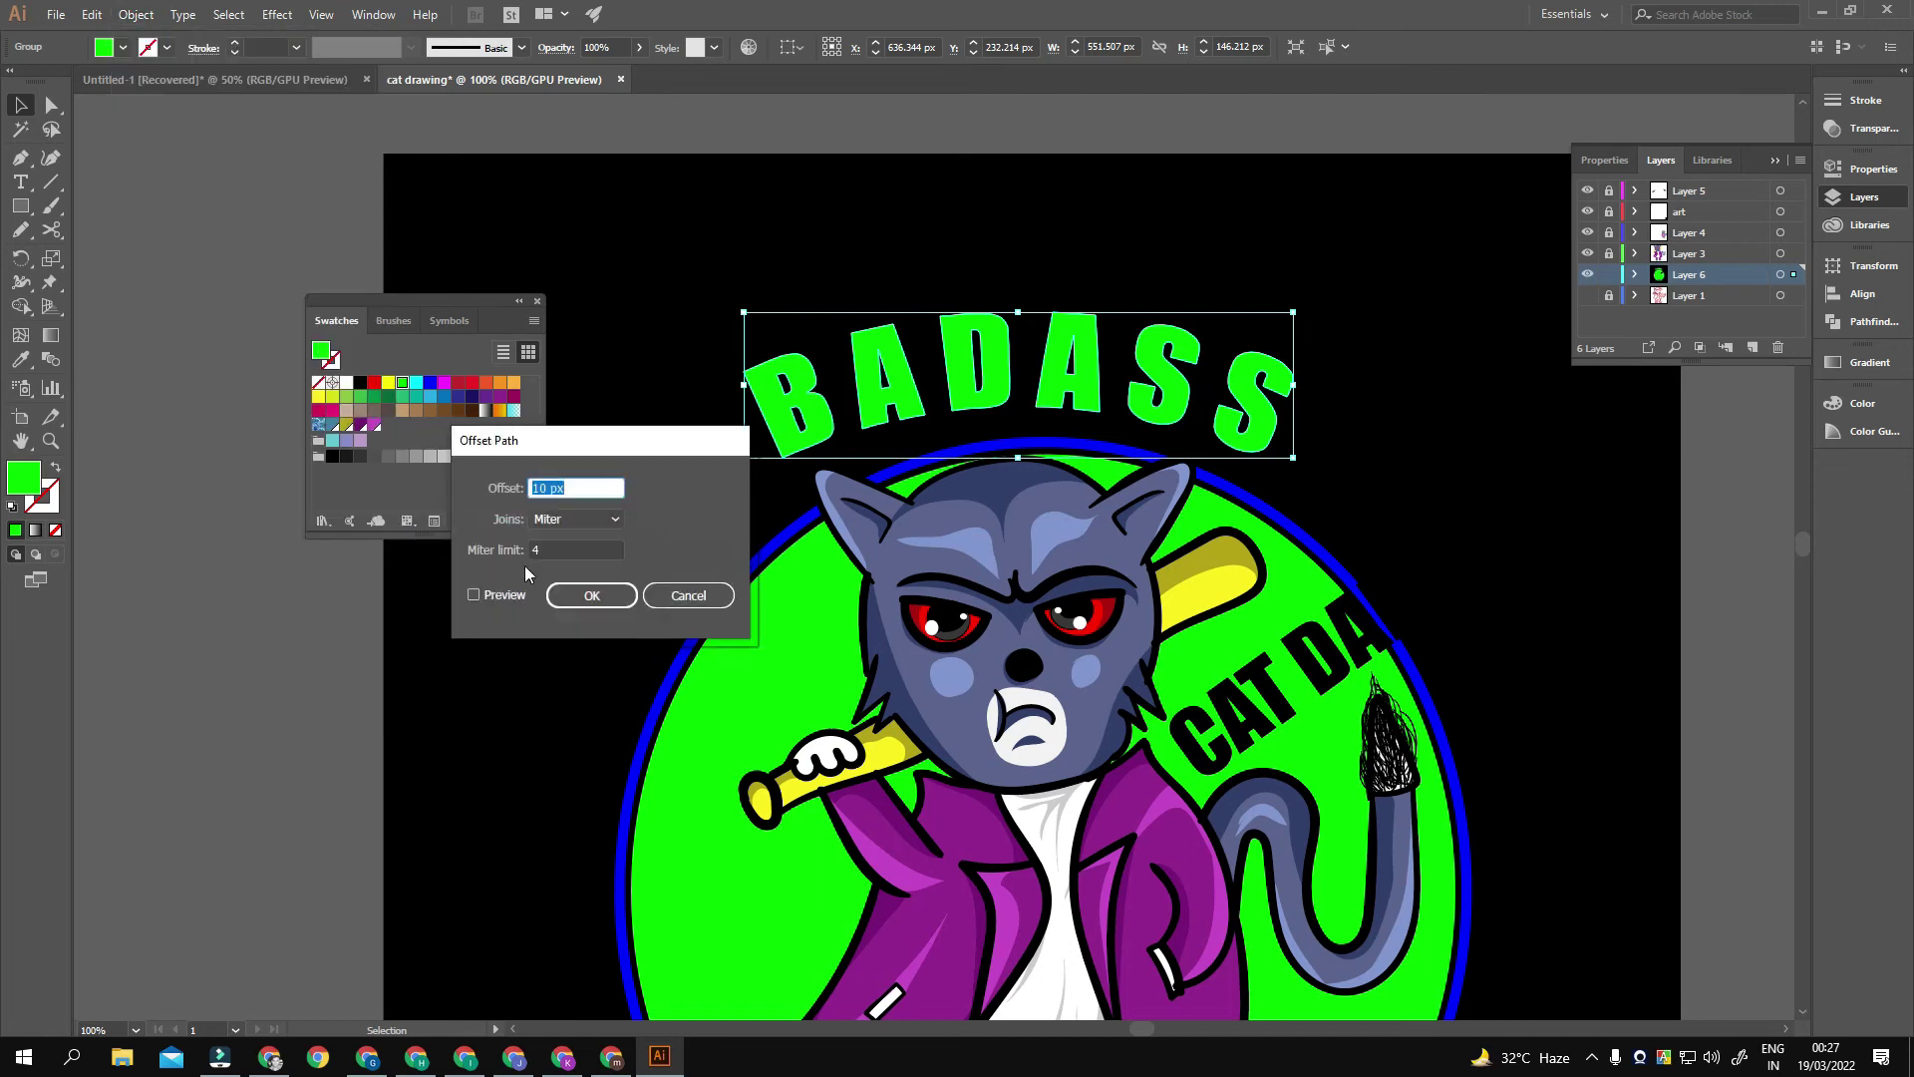
click(474, 595)
click(560, 489)
key(Down)
key(Down)
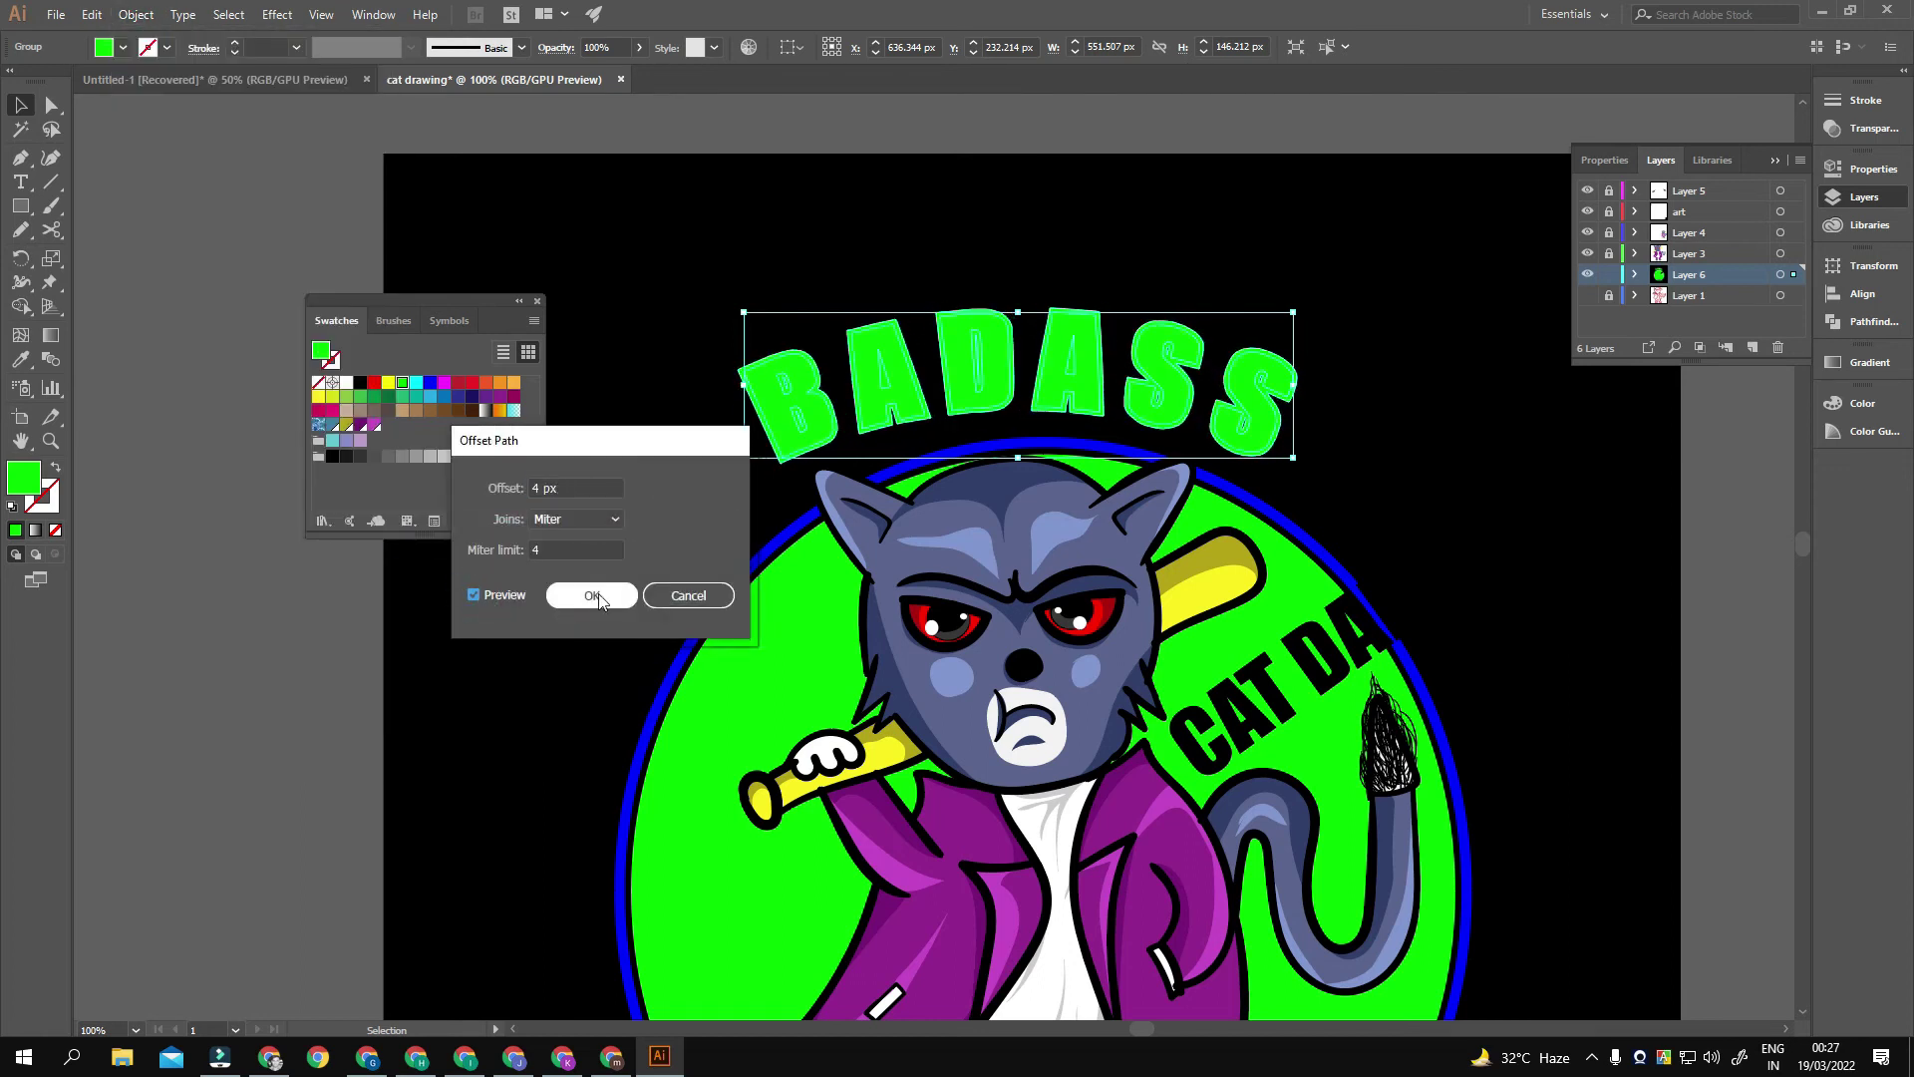
click(591, 595)
Step: Colour the offset outline magenta and shift the BADASS group slightly
scroll(599, 595, up, 1)
key(a)
scroll(802, 552, up, 1)
key(v)
click(817, 479)
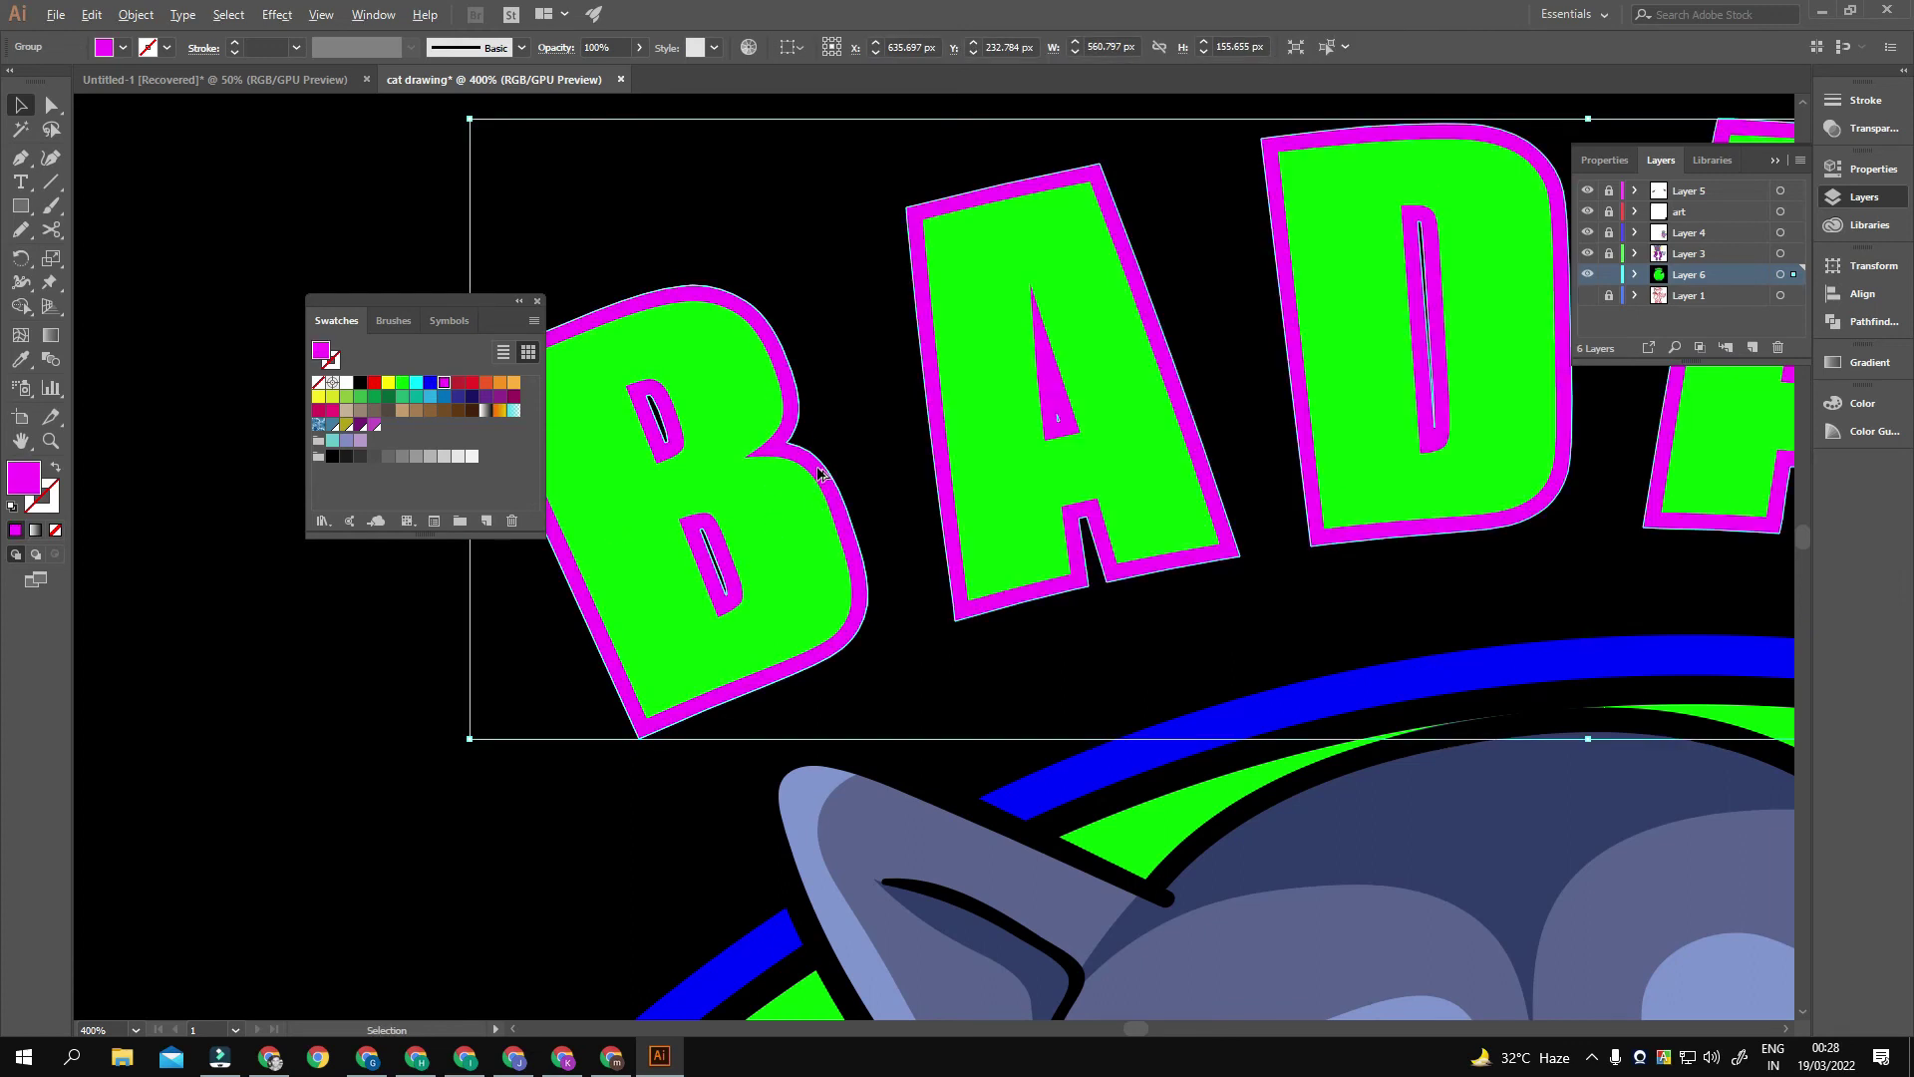
scroll(818, 474, down, 3)
drag(986, 459, 992, 458)
click(889, 384)
Step: Make the BADASS letters a compound path and unite the offset outlines into one shape
click(650, 471)
click(136, 14)
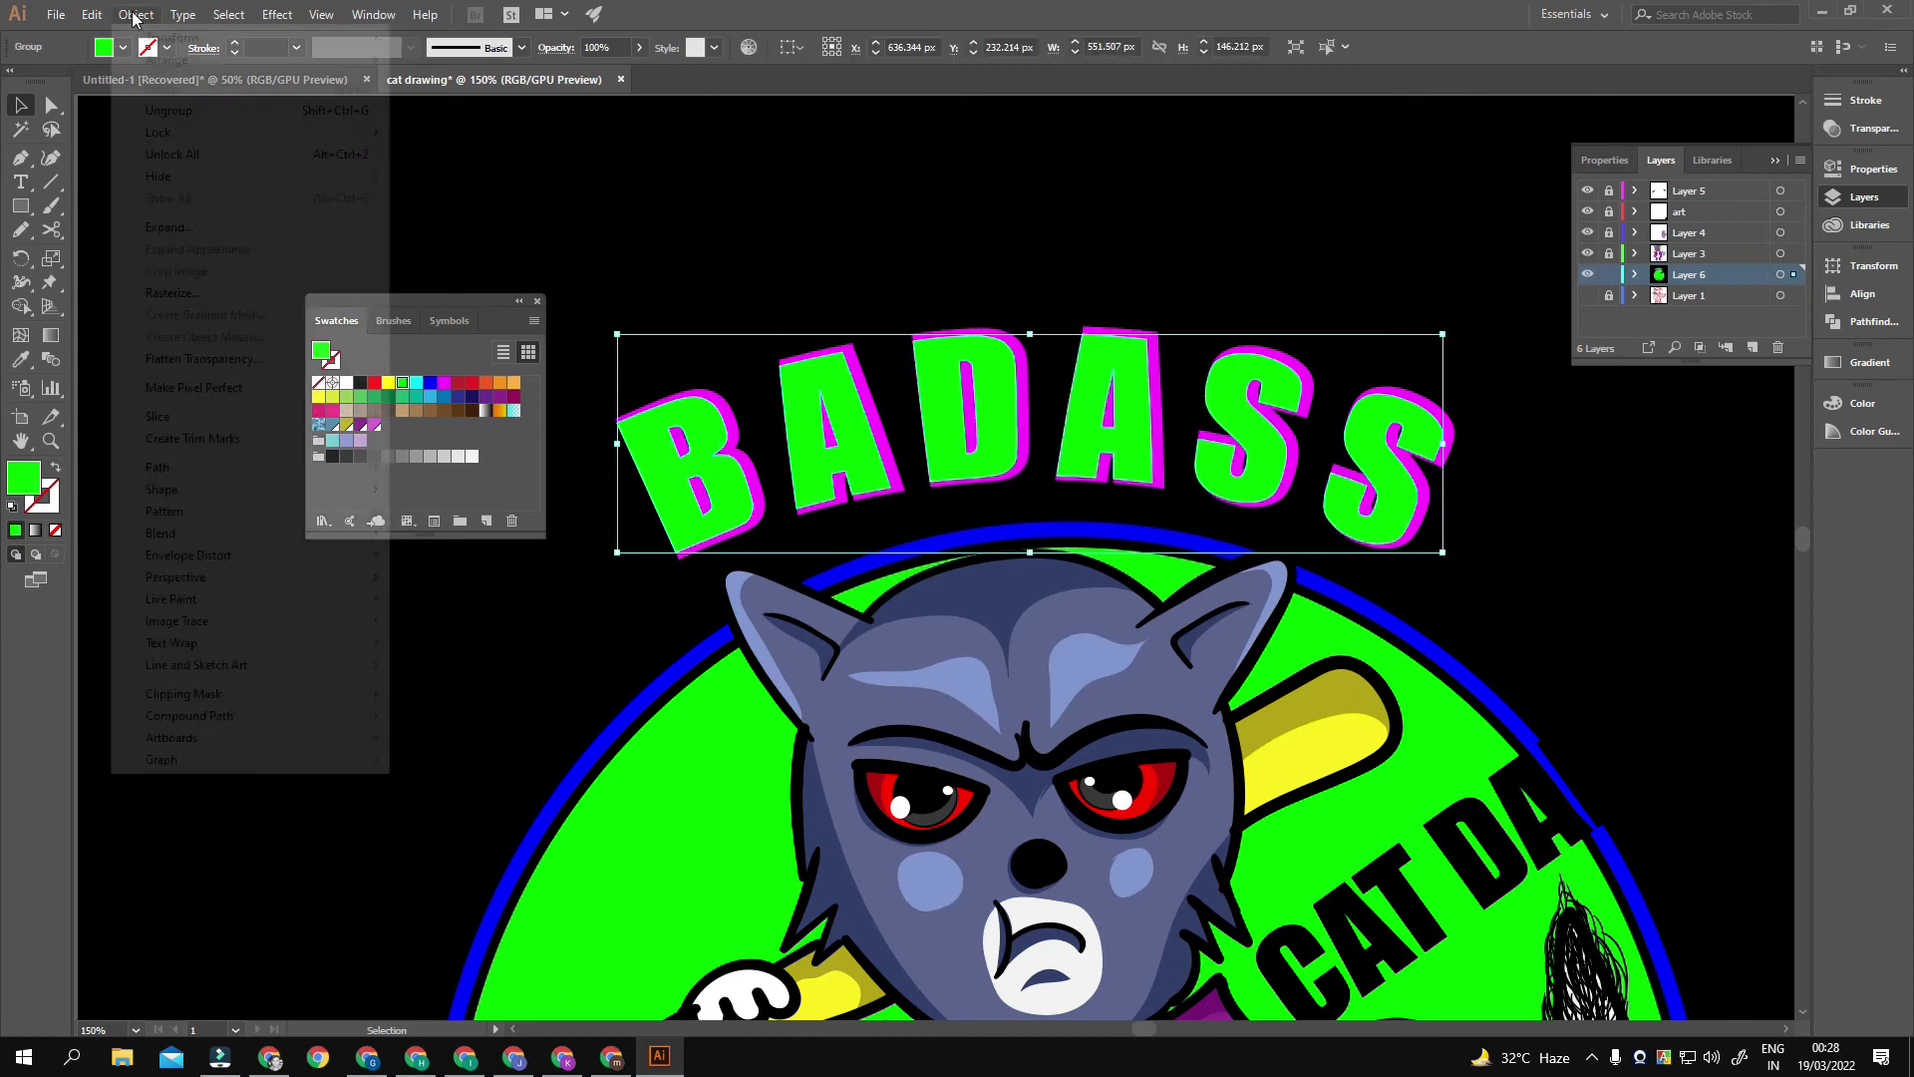
click(588, 511)
click(558, 428)
click(698, 448)
click(1861, 321)
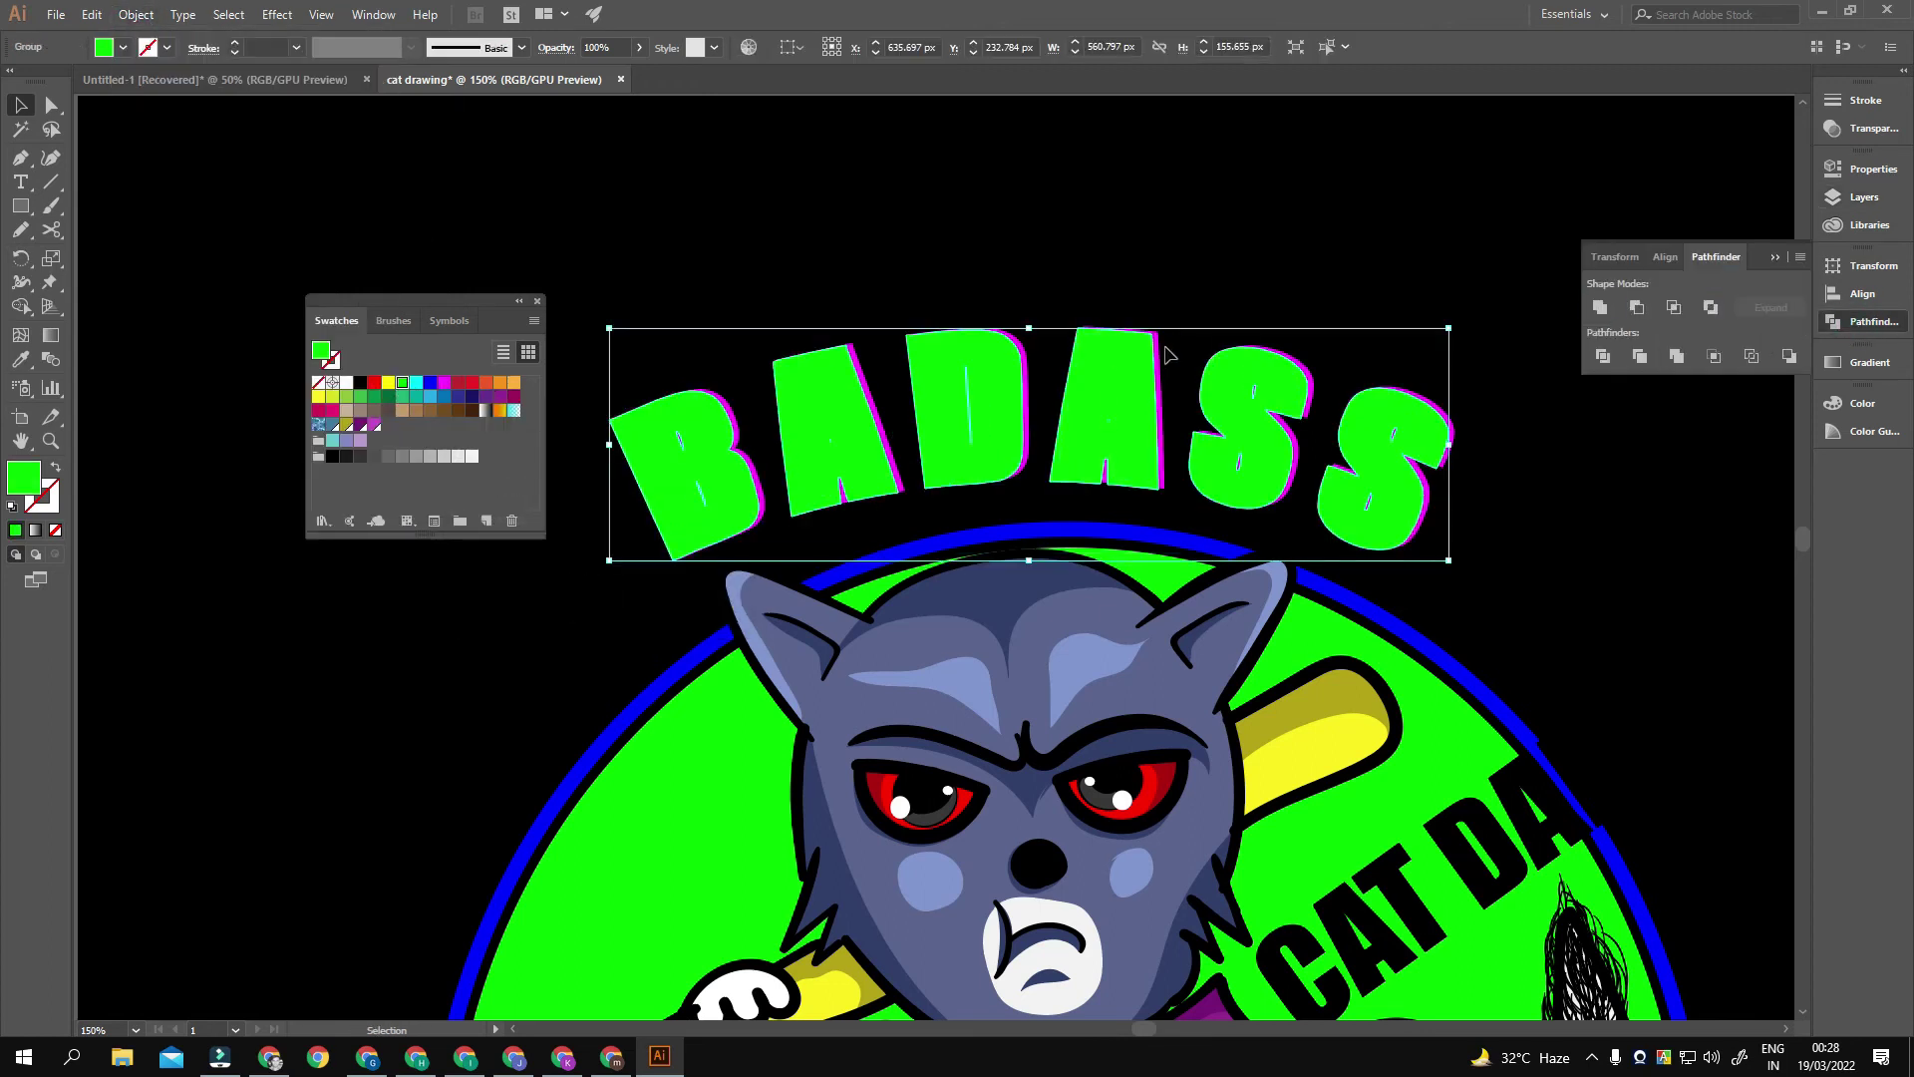
click(1599, 309)
click(1486, 504)
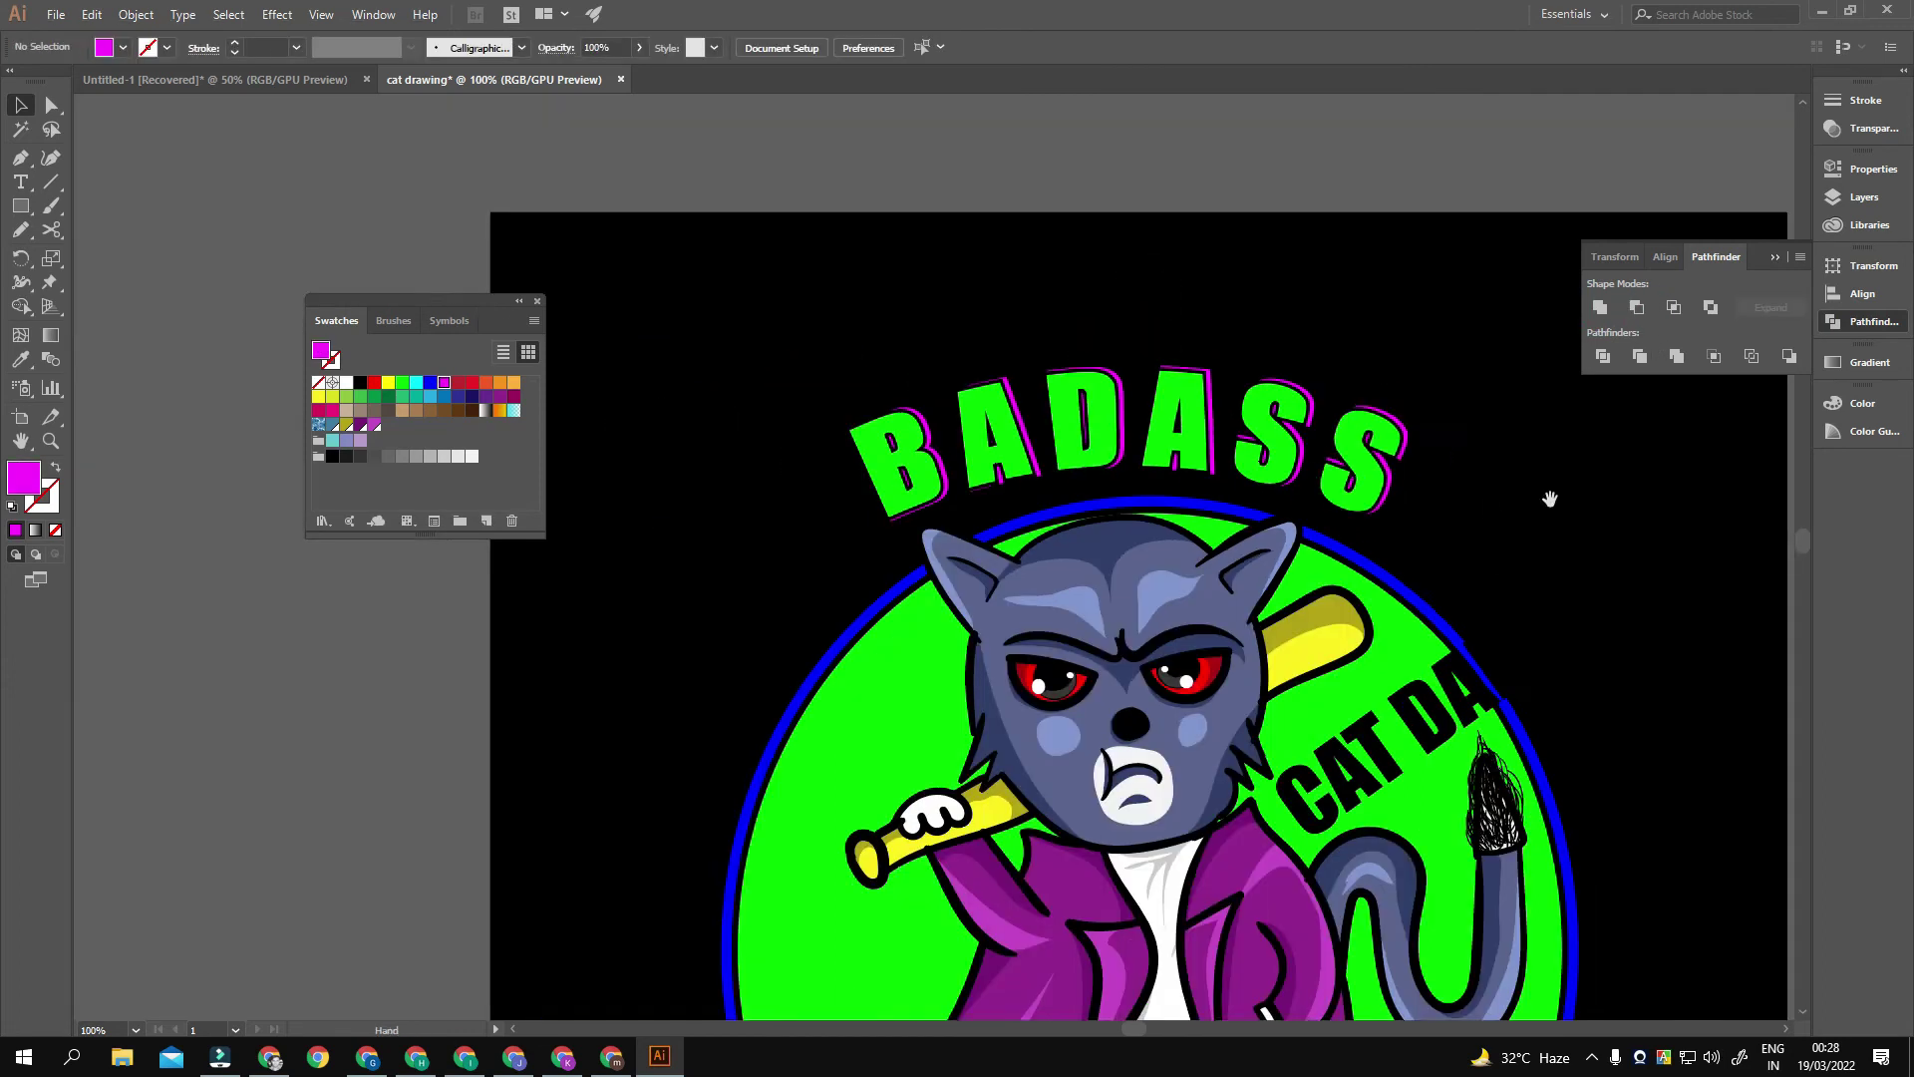
Step: Start a Pen arc beneath BADASS with a first point and a curved segment
alt+scroll(1466, 459, down, 3)
alt+scroll(1196, 439, up, 3)
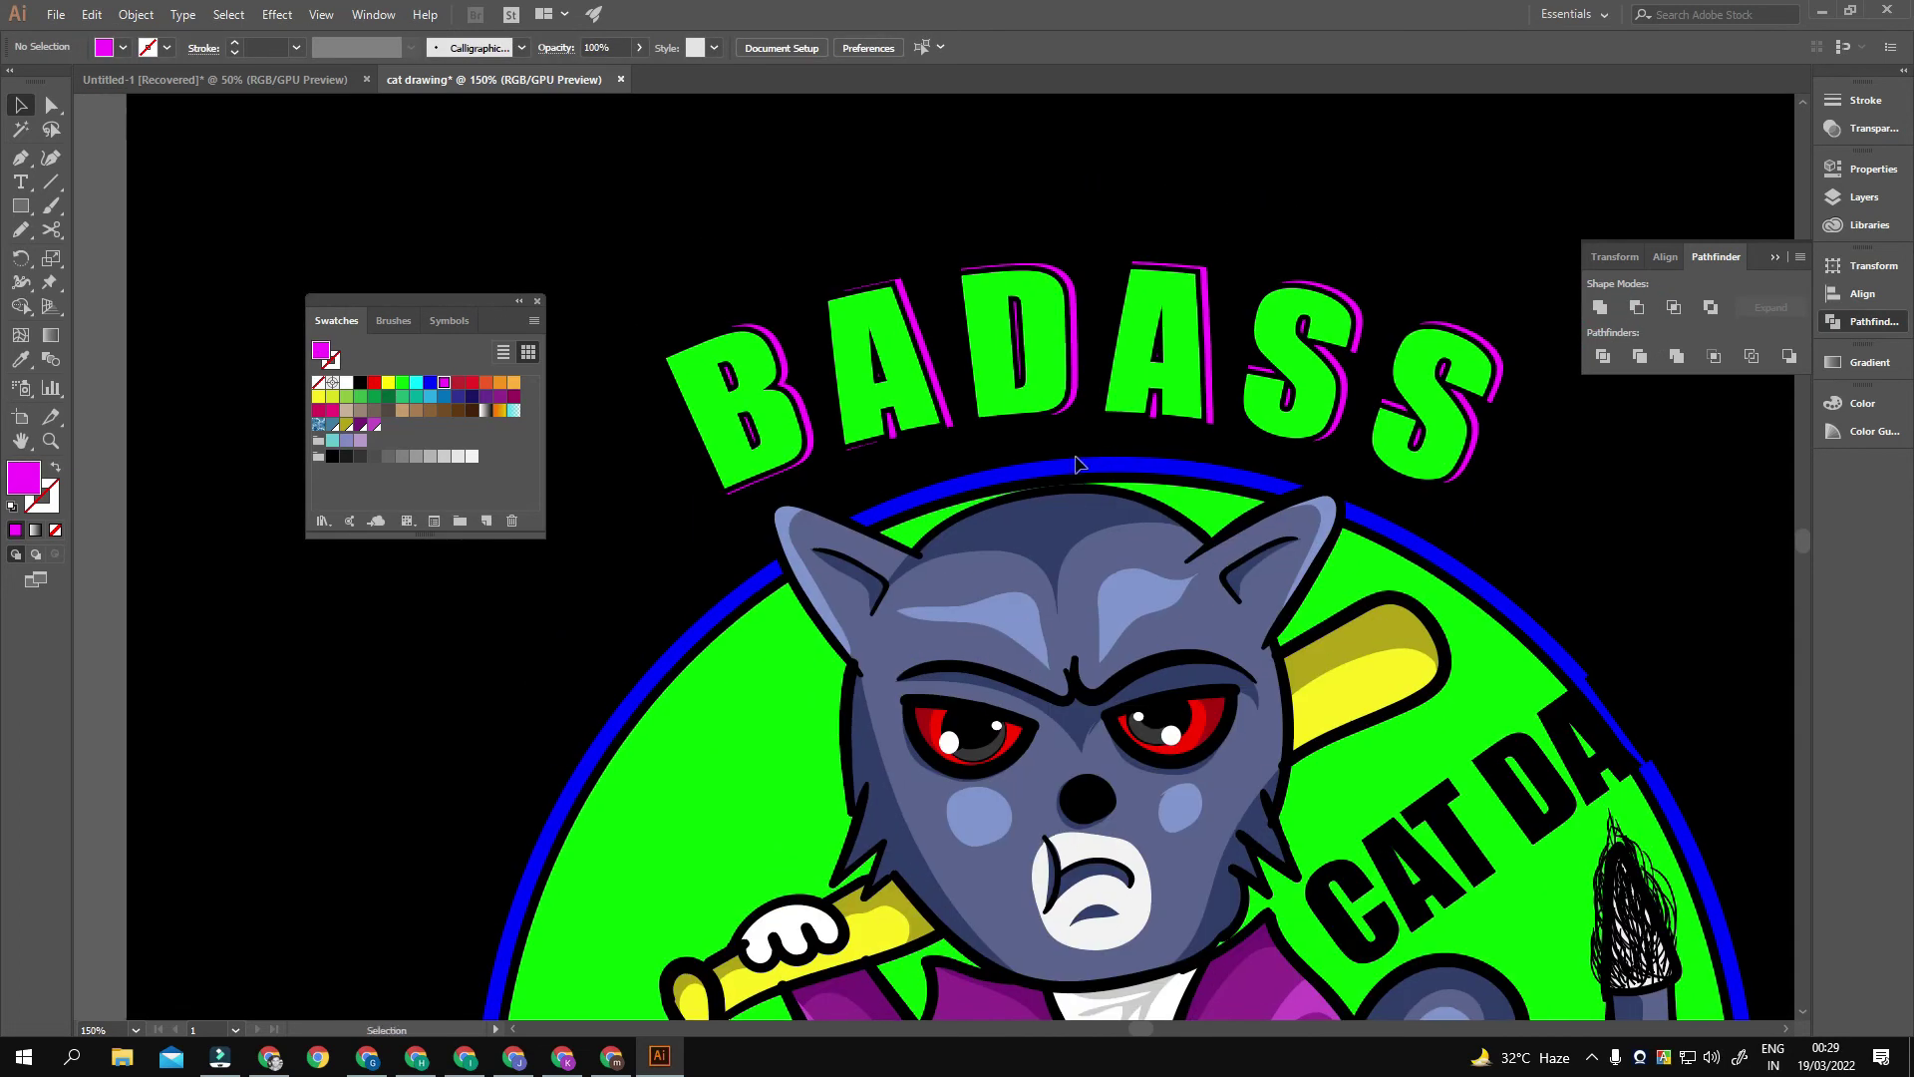
click(739, 509)
drag(1165, 504, 1438, 501)
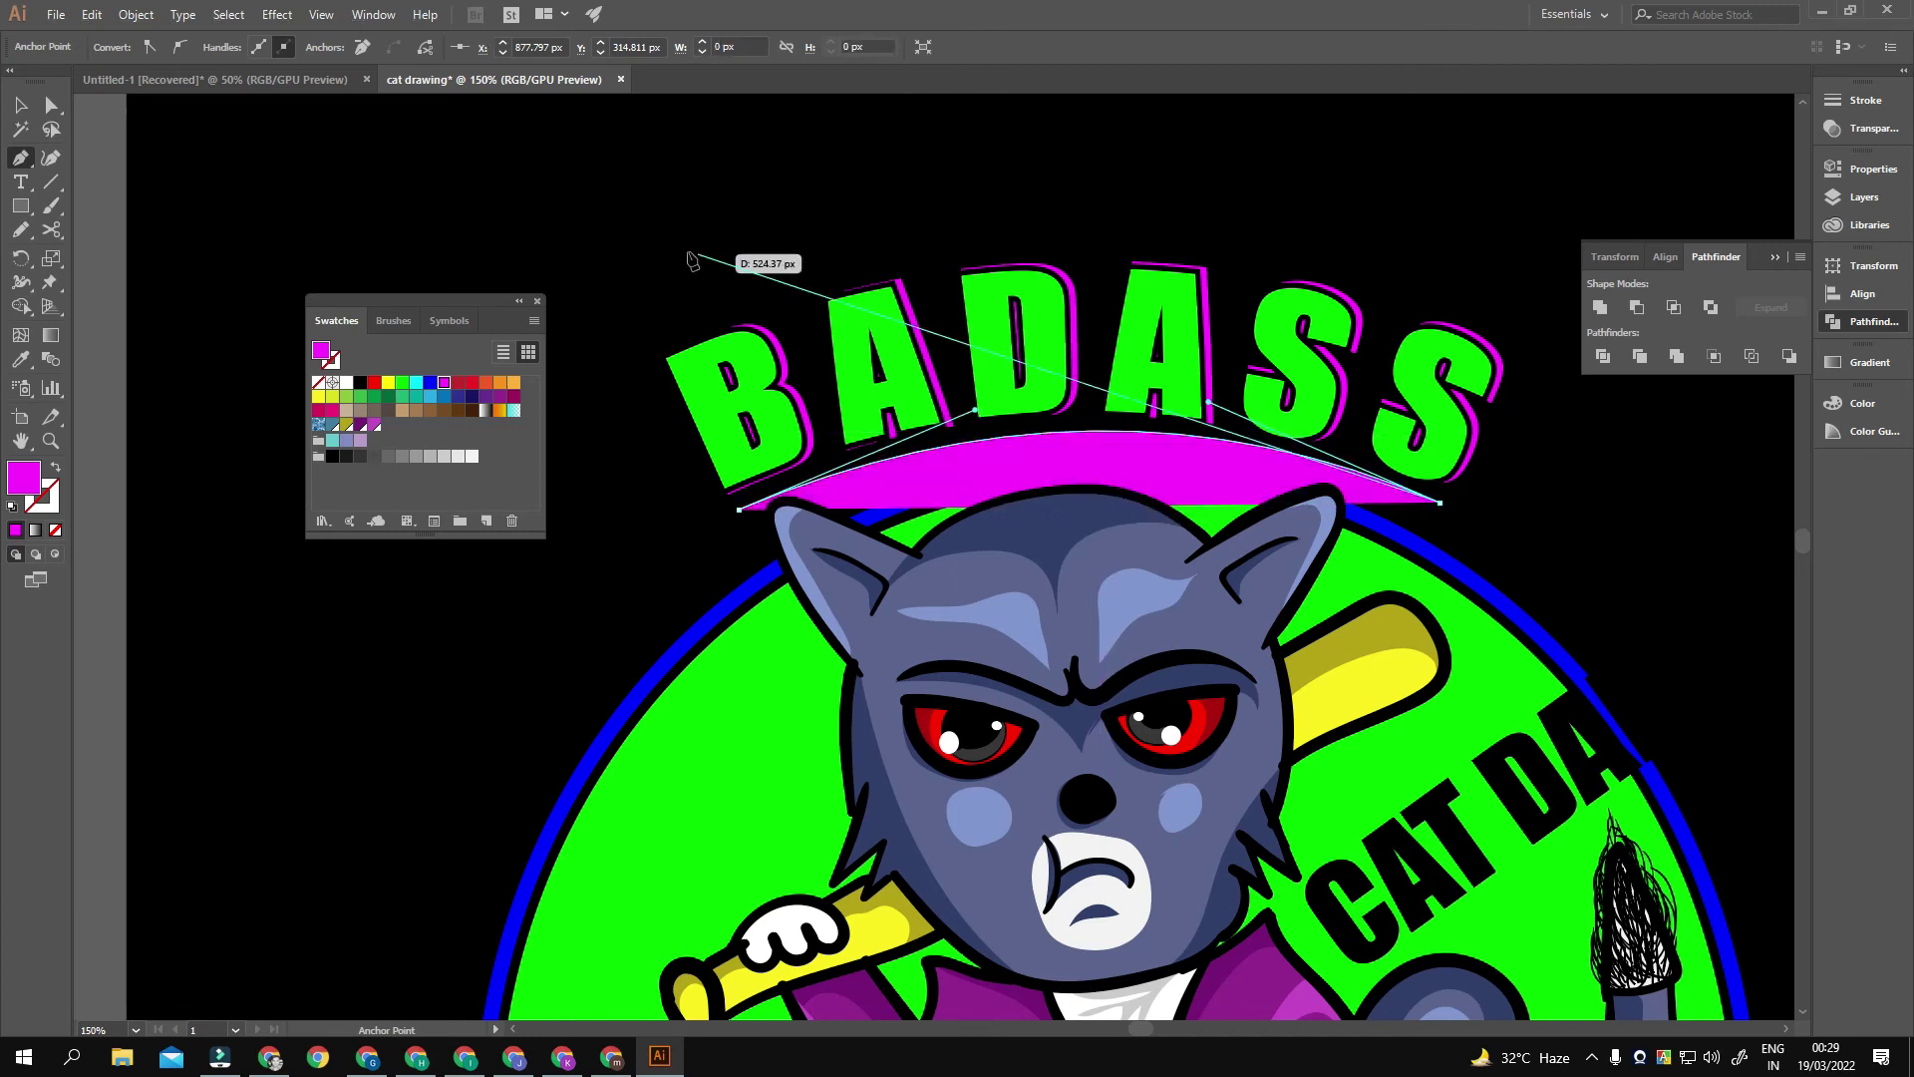
Step: Finish the BADASS arc as a 7 pt magenta stroke with a tapered width profile
key(shift+x)
click(20, 105)
click(235, 44)
click(411, 47)
click(359, 90)
key(ctrl+shift+a)
key(ctrl+0)
drag(1327, 424, 1307, 429)
Step: Convert CAT DAD to outlines and fill it with the sampled magenta
right_click(1142, 467)
click(1196, 602)
key(i)
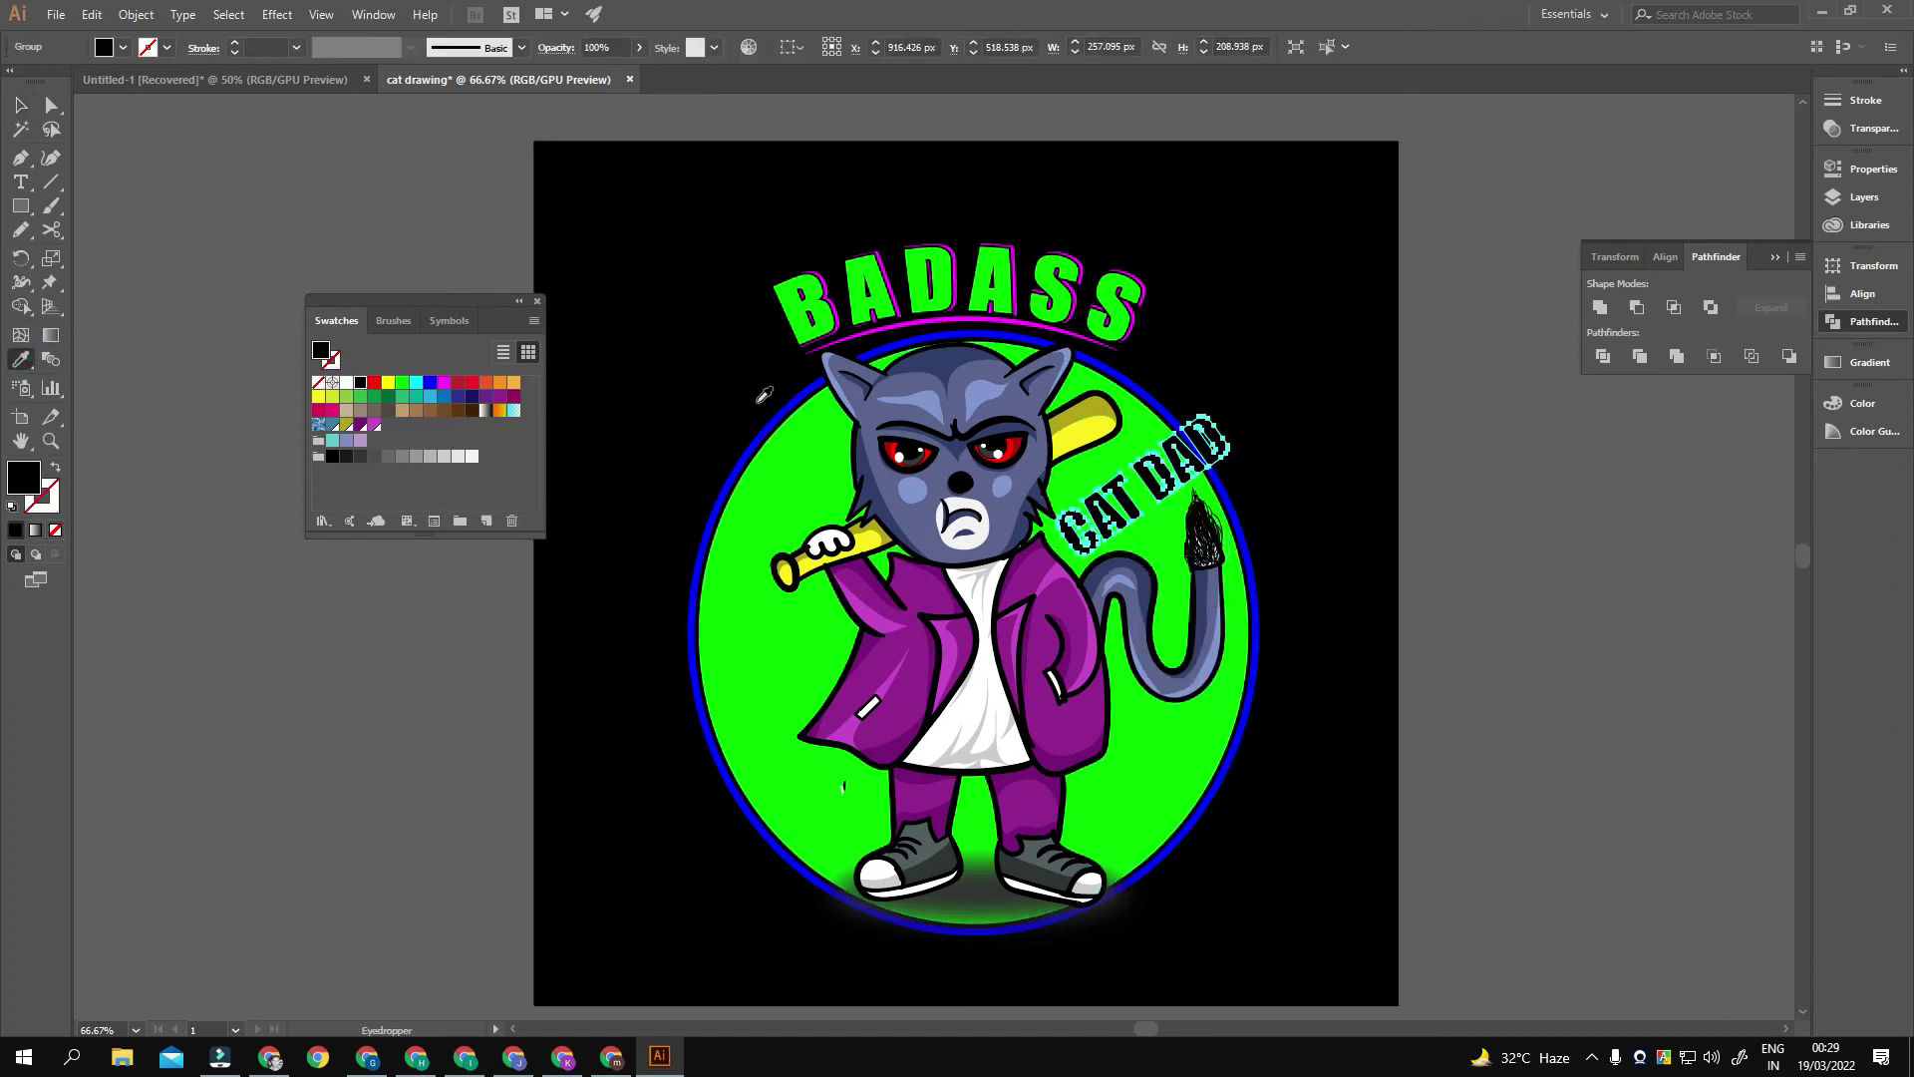
scroll(973, 289, up, 3)
click(972, 289)
scroll(972, 289, down, 3)
key(ctrl+shift+a)
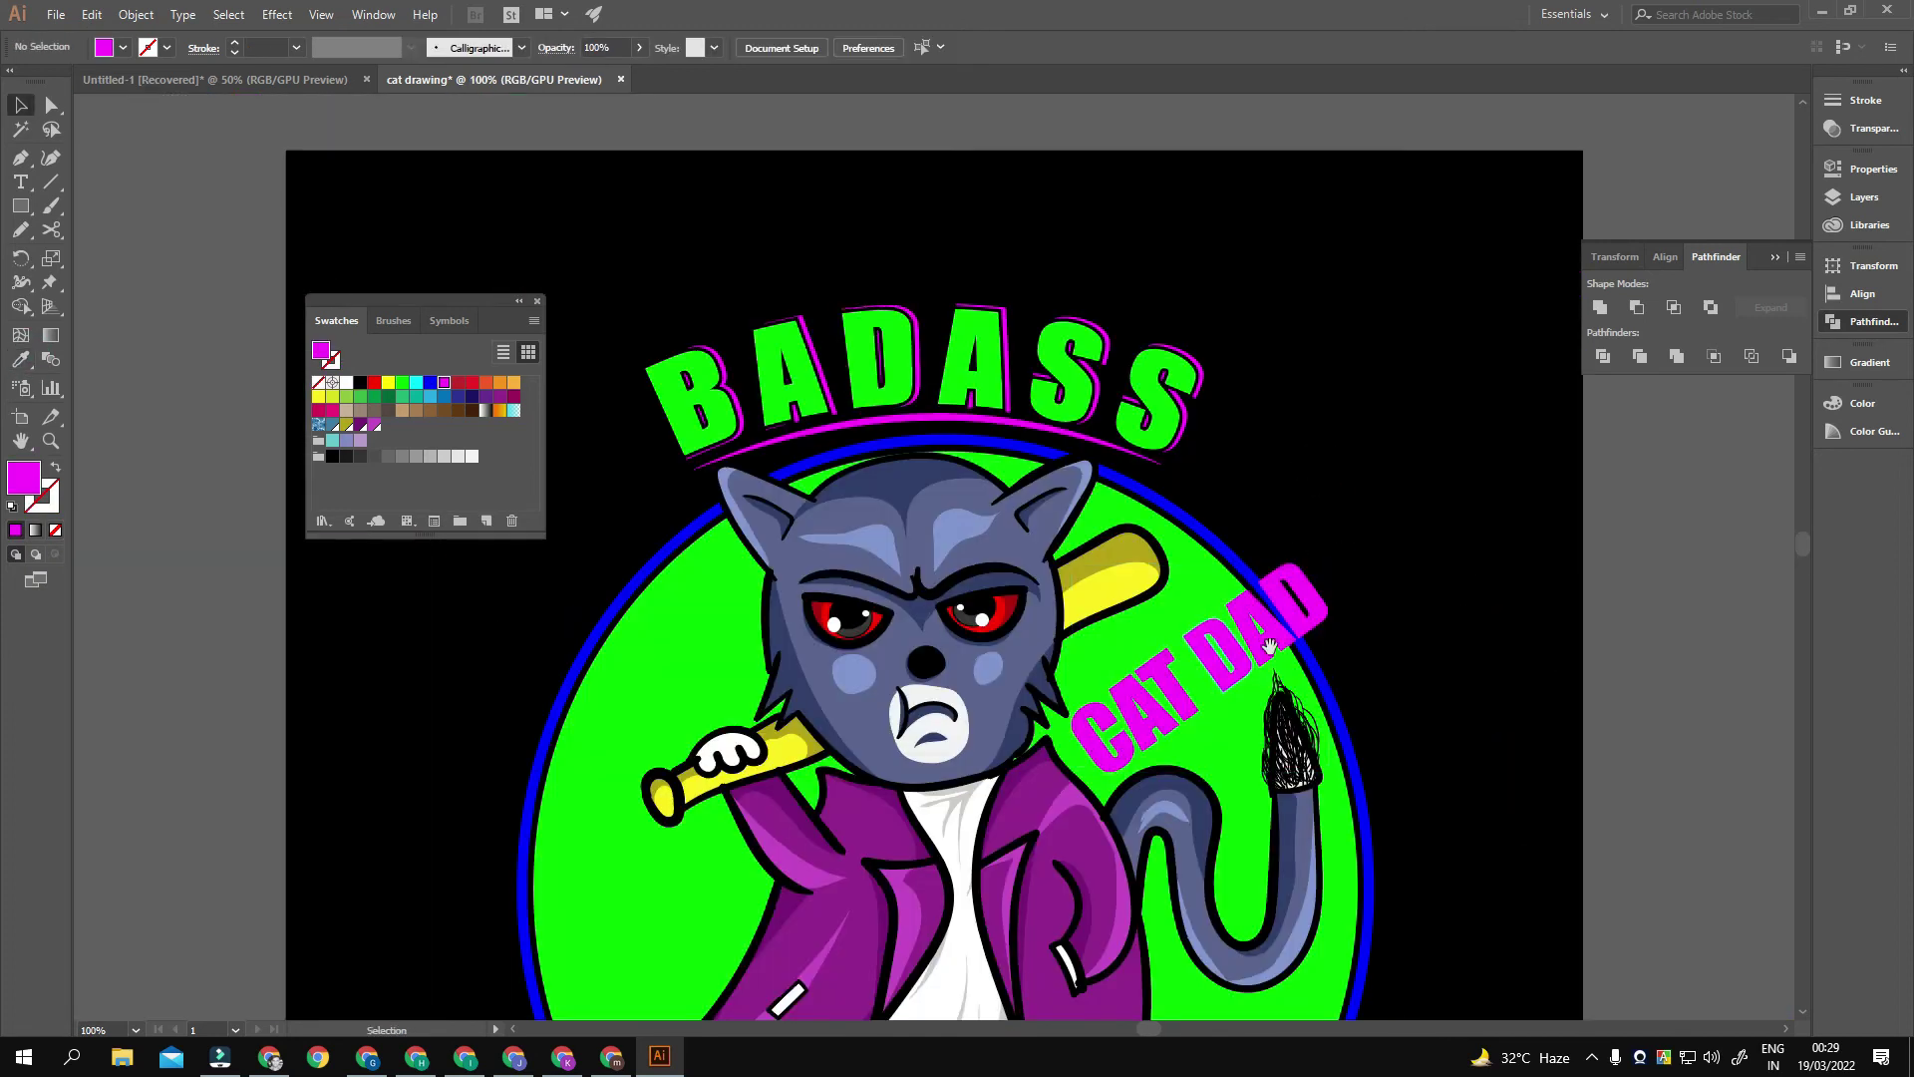
key(v)
Step: Add a black offset-path outline around the CAT DAD lettering
scroll(1047, 598, up, 2)
click(1047, 598)
click(135, 14)
click(553, 517)
click(136, 14)
click(553, 518)
key(Return)
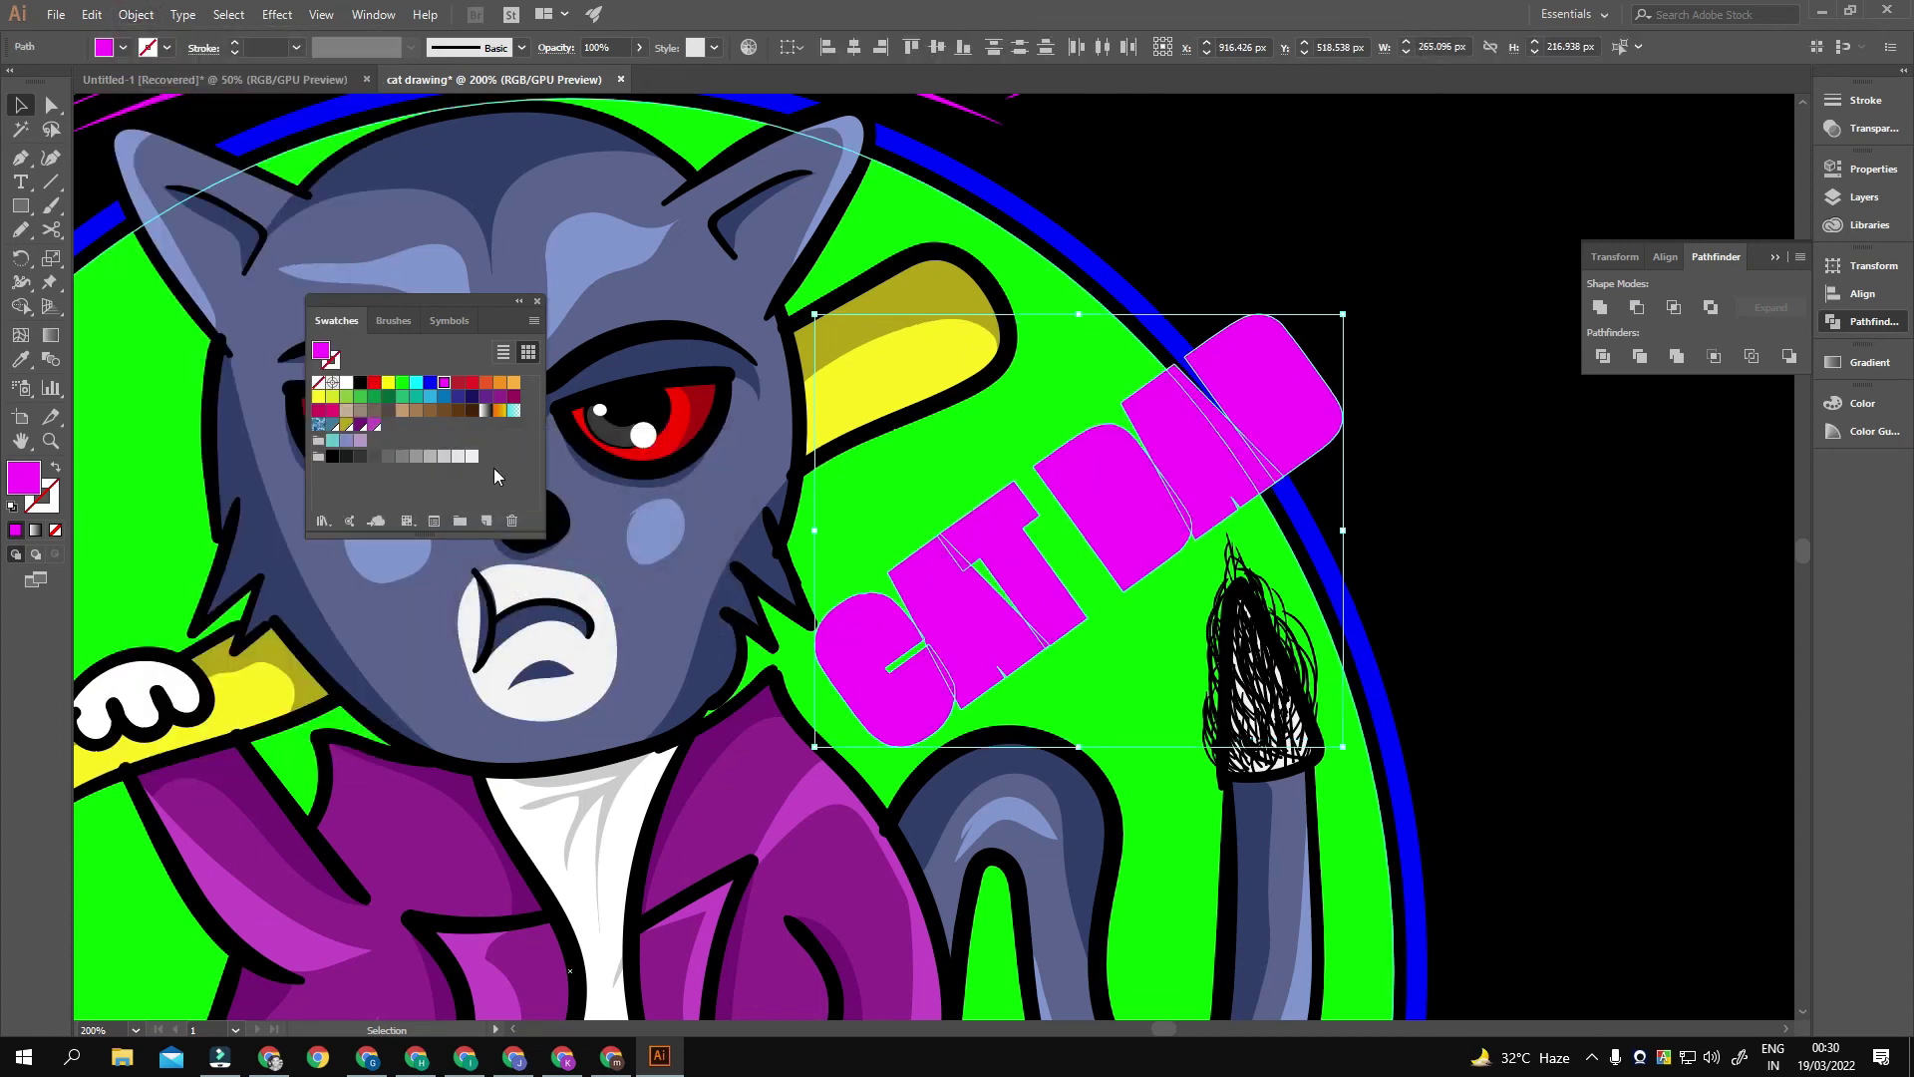
click(360, 382)
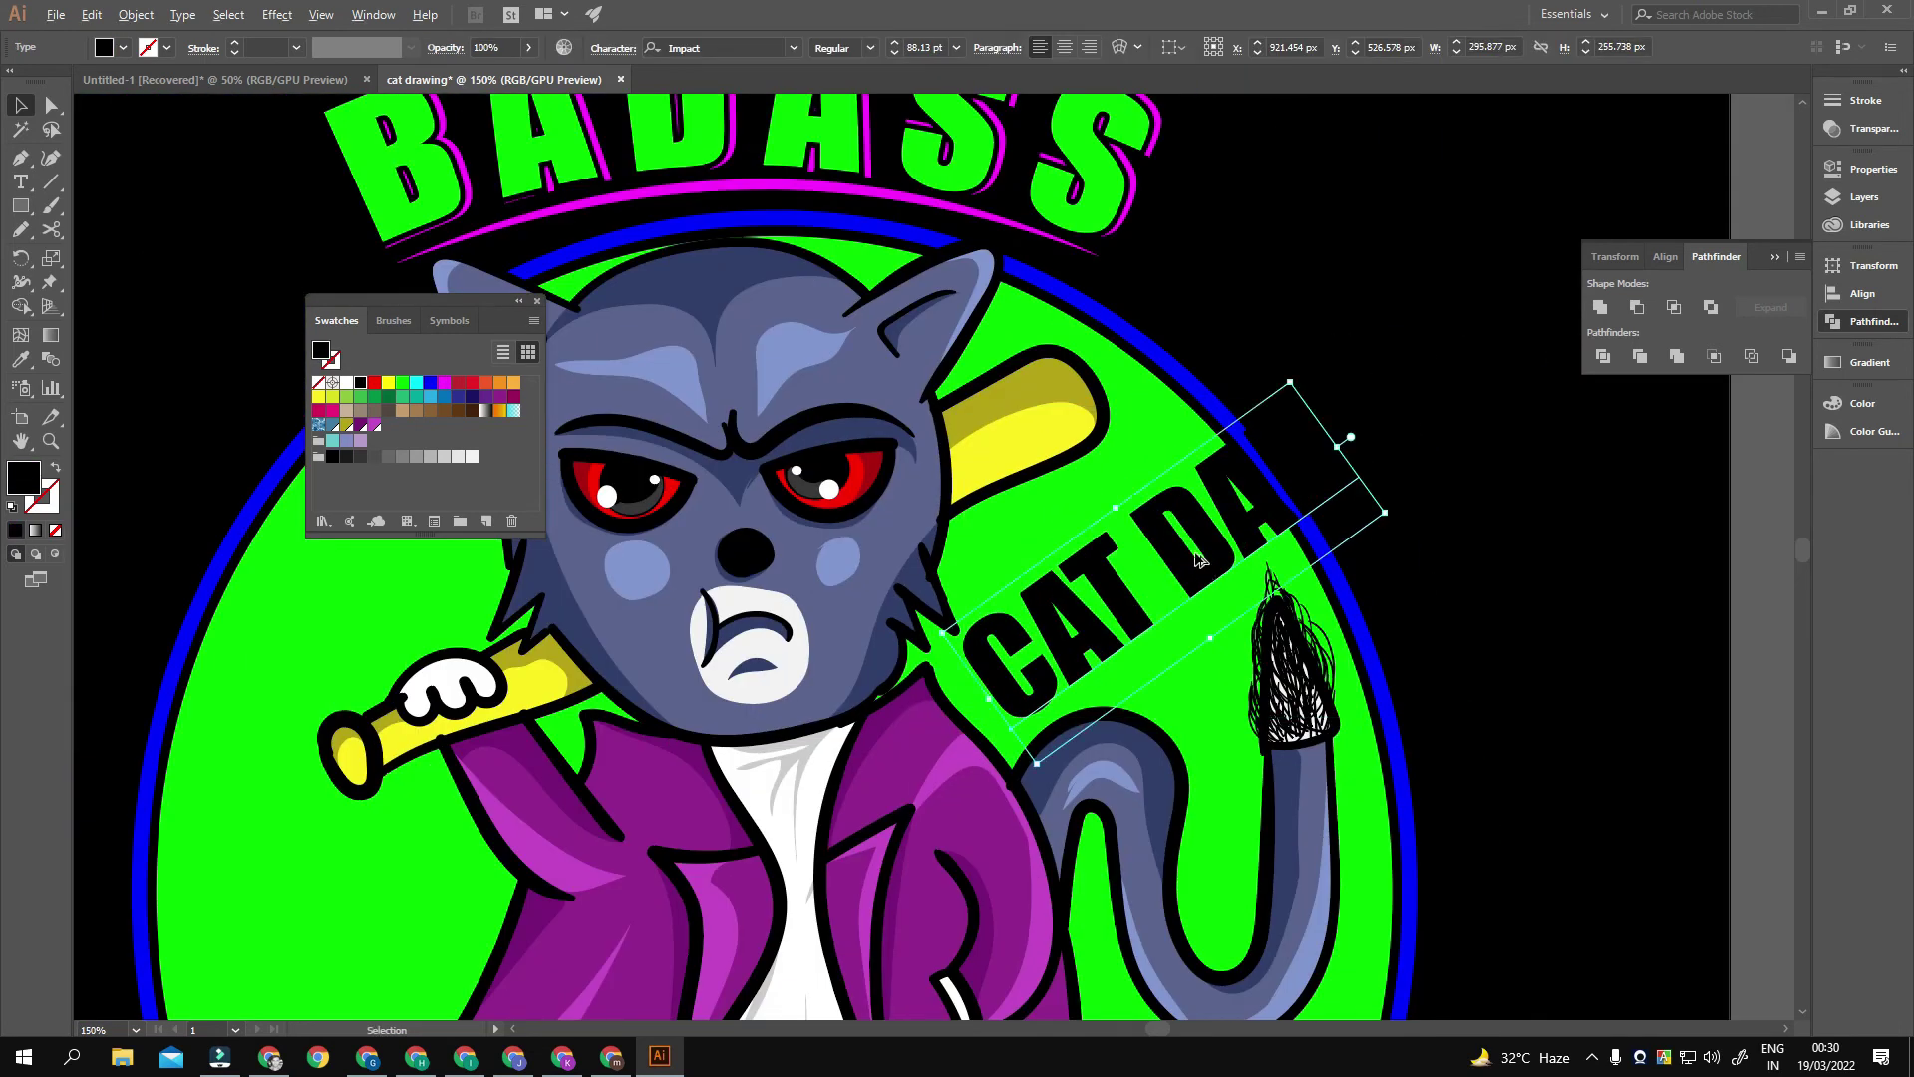
key(ctrl+shift+o)
Step: Try and undo a thick offset on CAT DAD, then sample magenta onto it
click(136, 14)
click(554, 518)
click(602, 588)
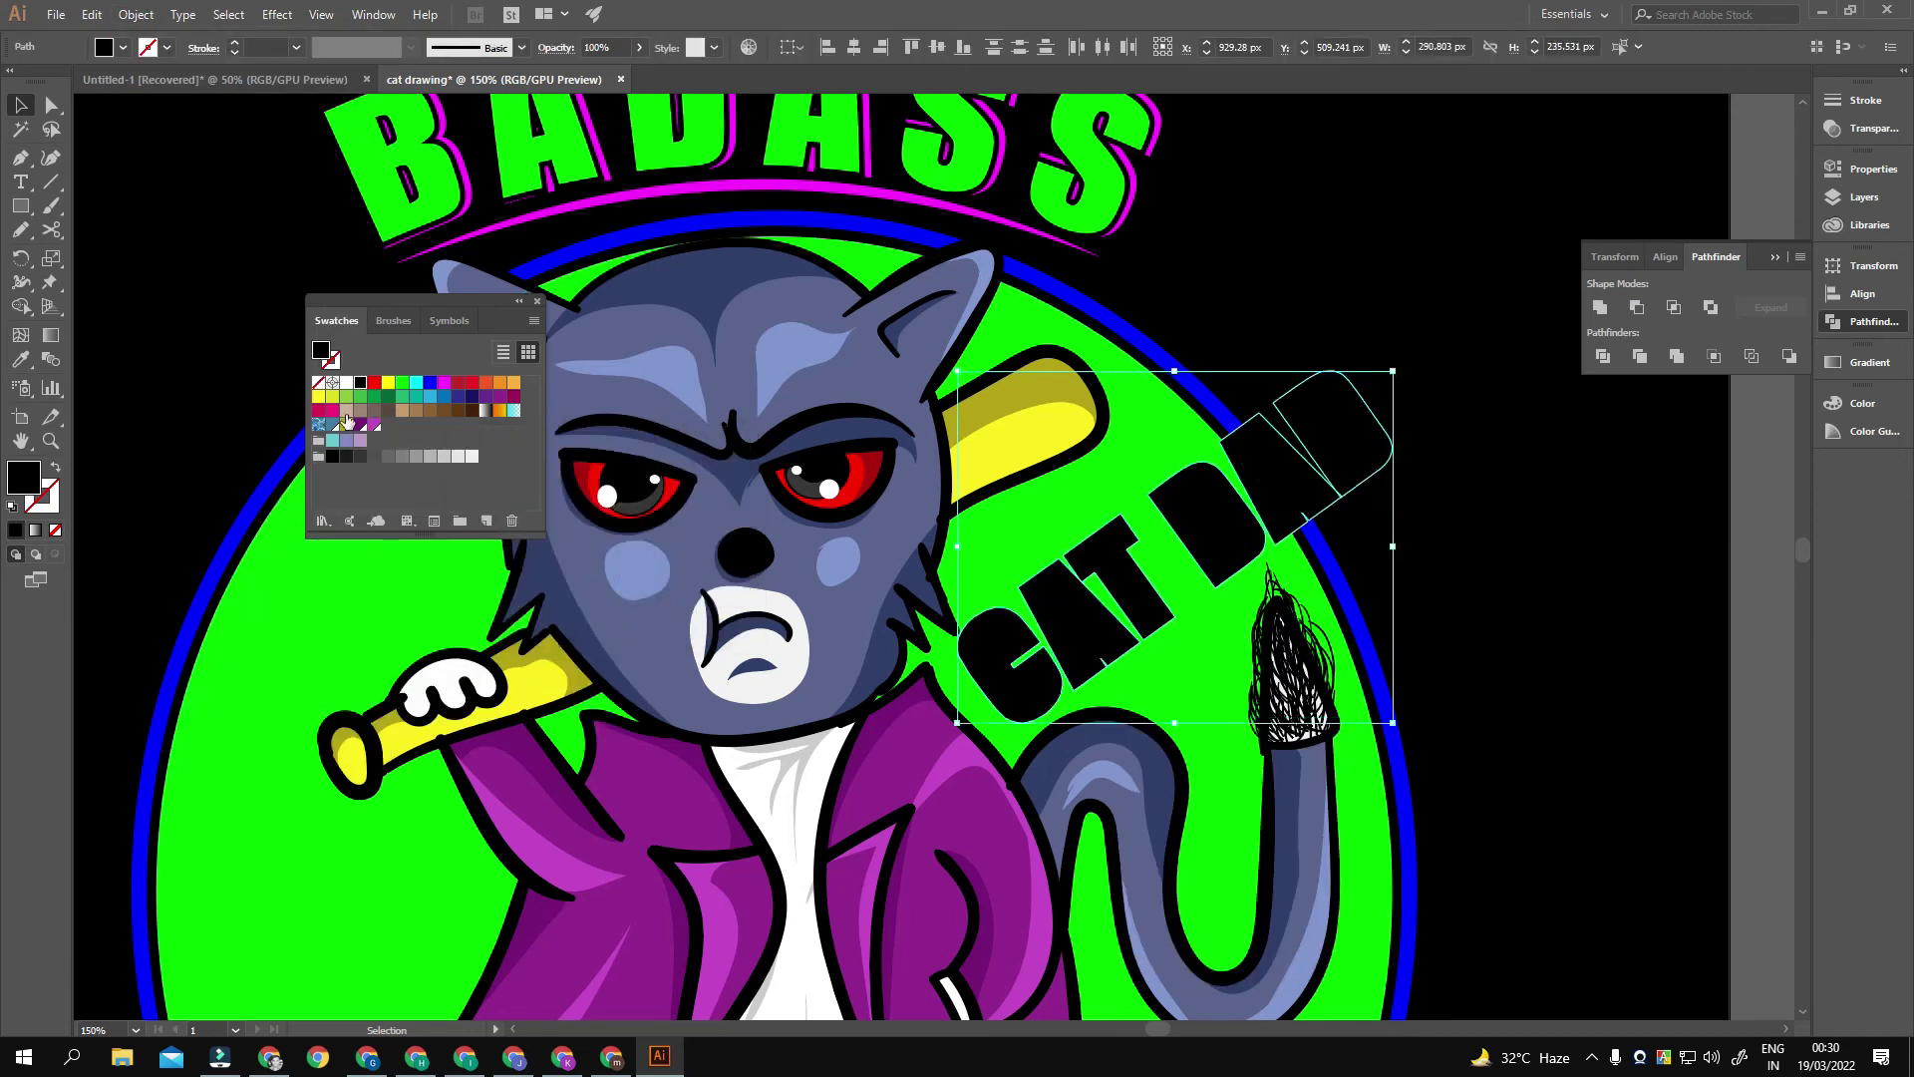
key(ctrl+z)
click(20, 359)
click(467, 184)
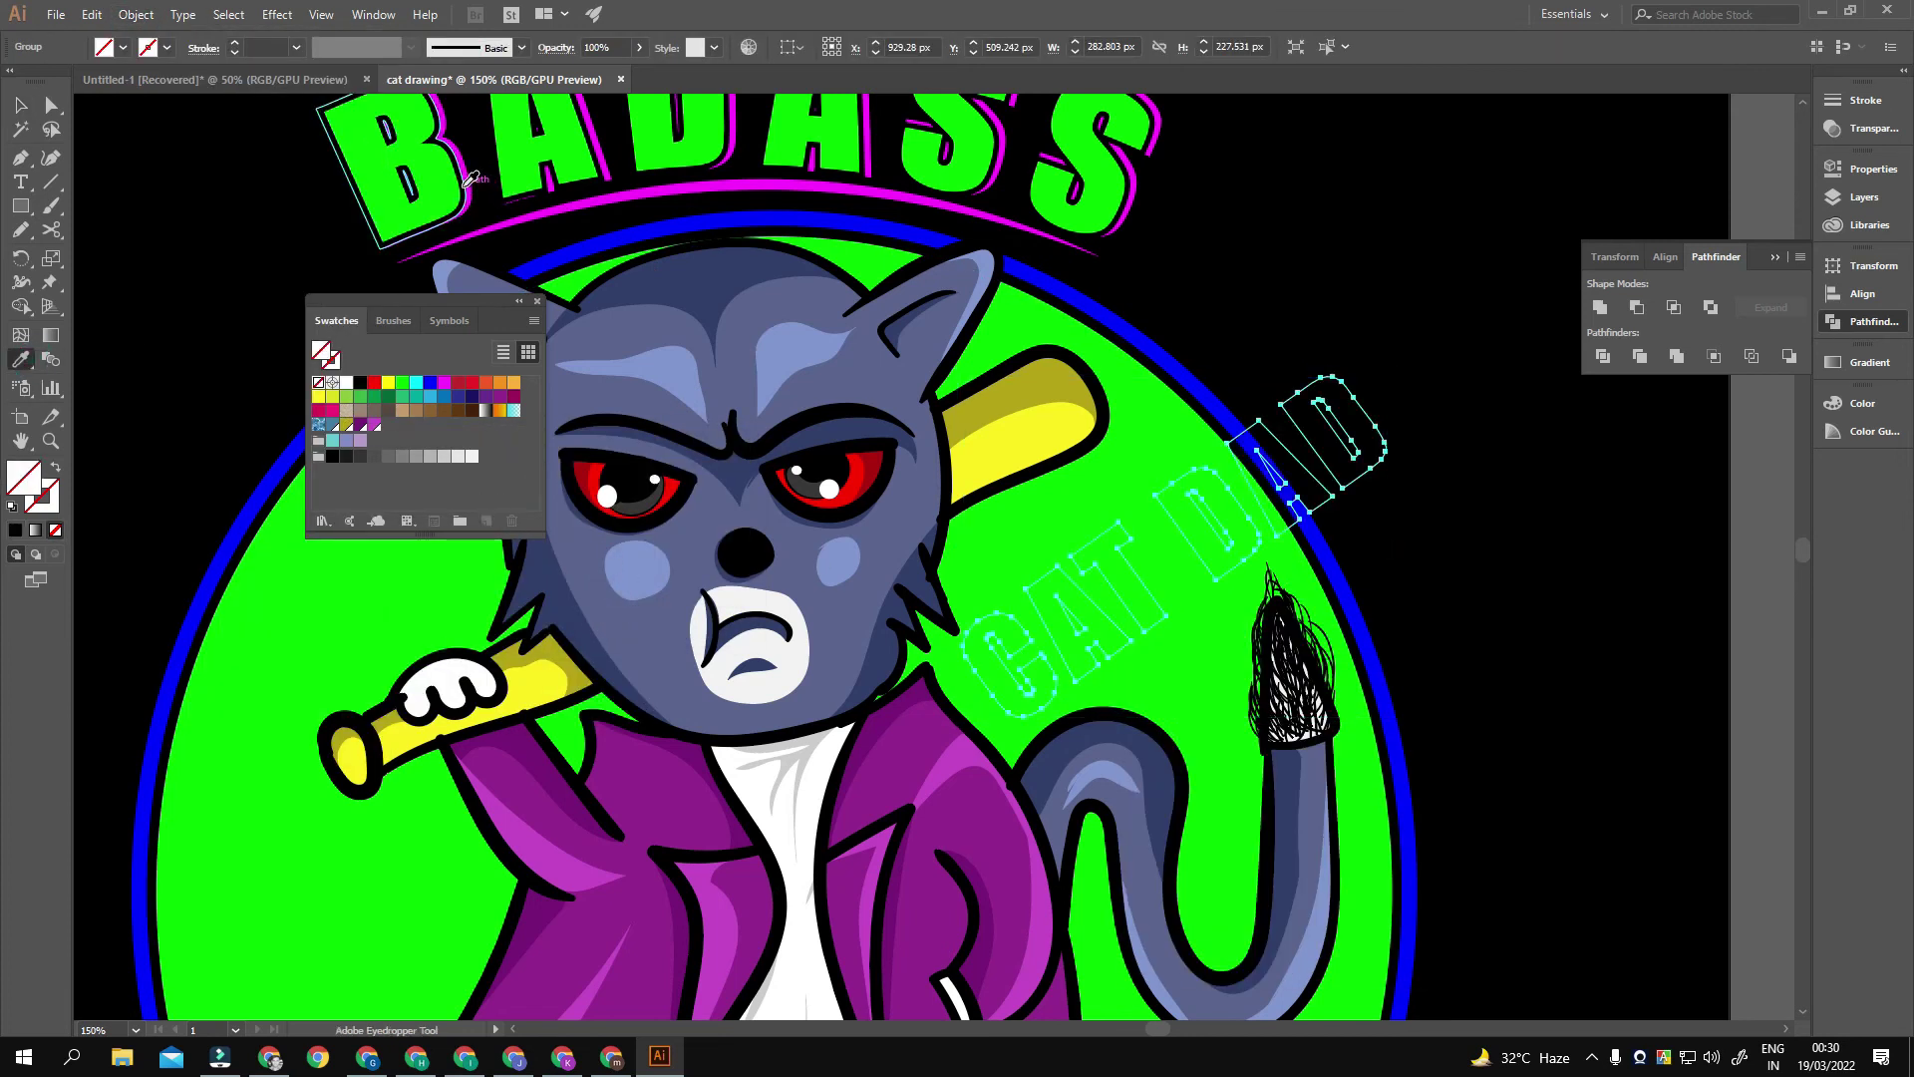
click(463, 166)
drag(1097, 556, 1150, 438)
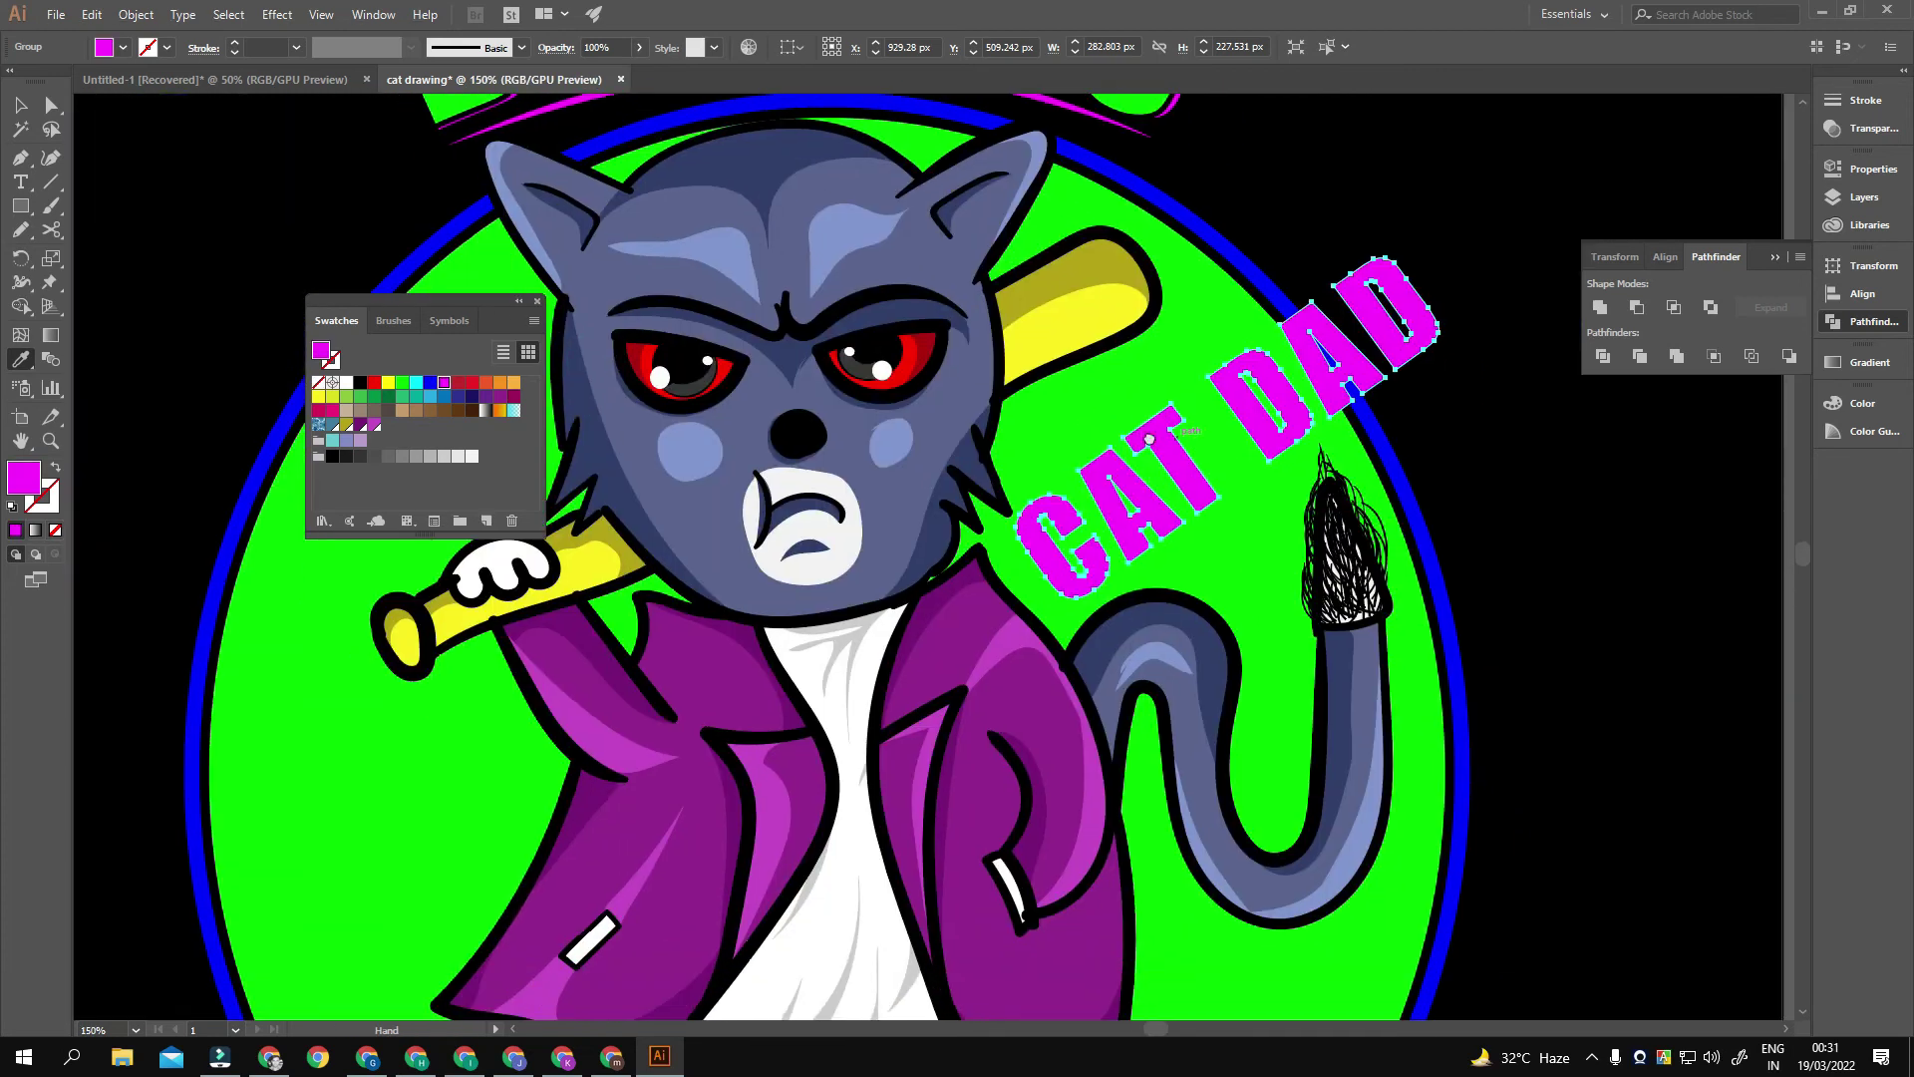
Step: Nudge the CAT DAD group slightly using Direct Selection
key(a)
scroll(1210, 489, up, 4)
drag(1206, 422, 1279, 455)
scroll(1278, 454, down, 2)
scroll(1332, 484, down, 2)
click(1332, 483)
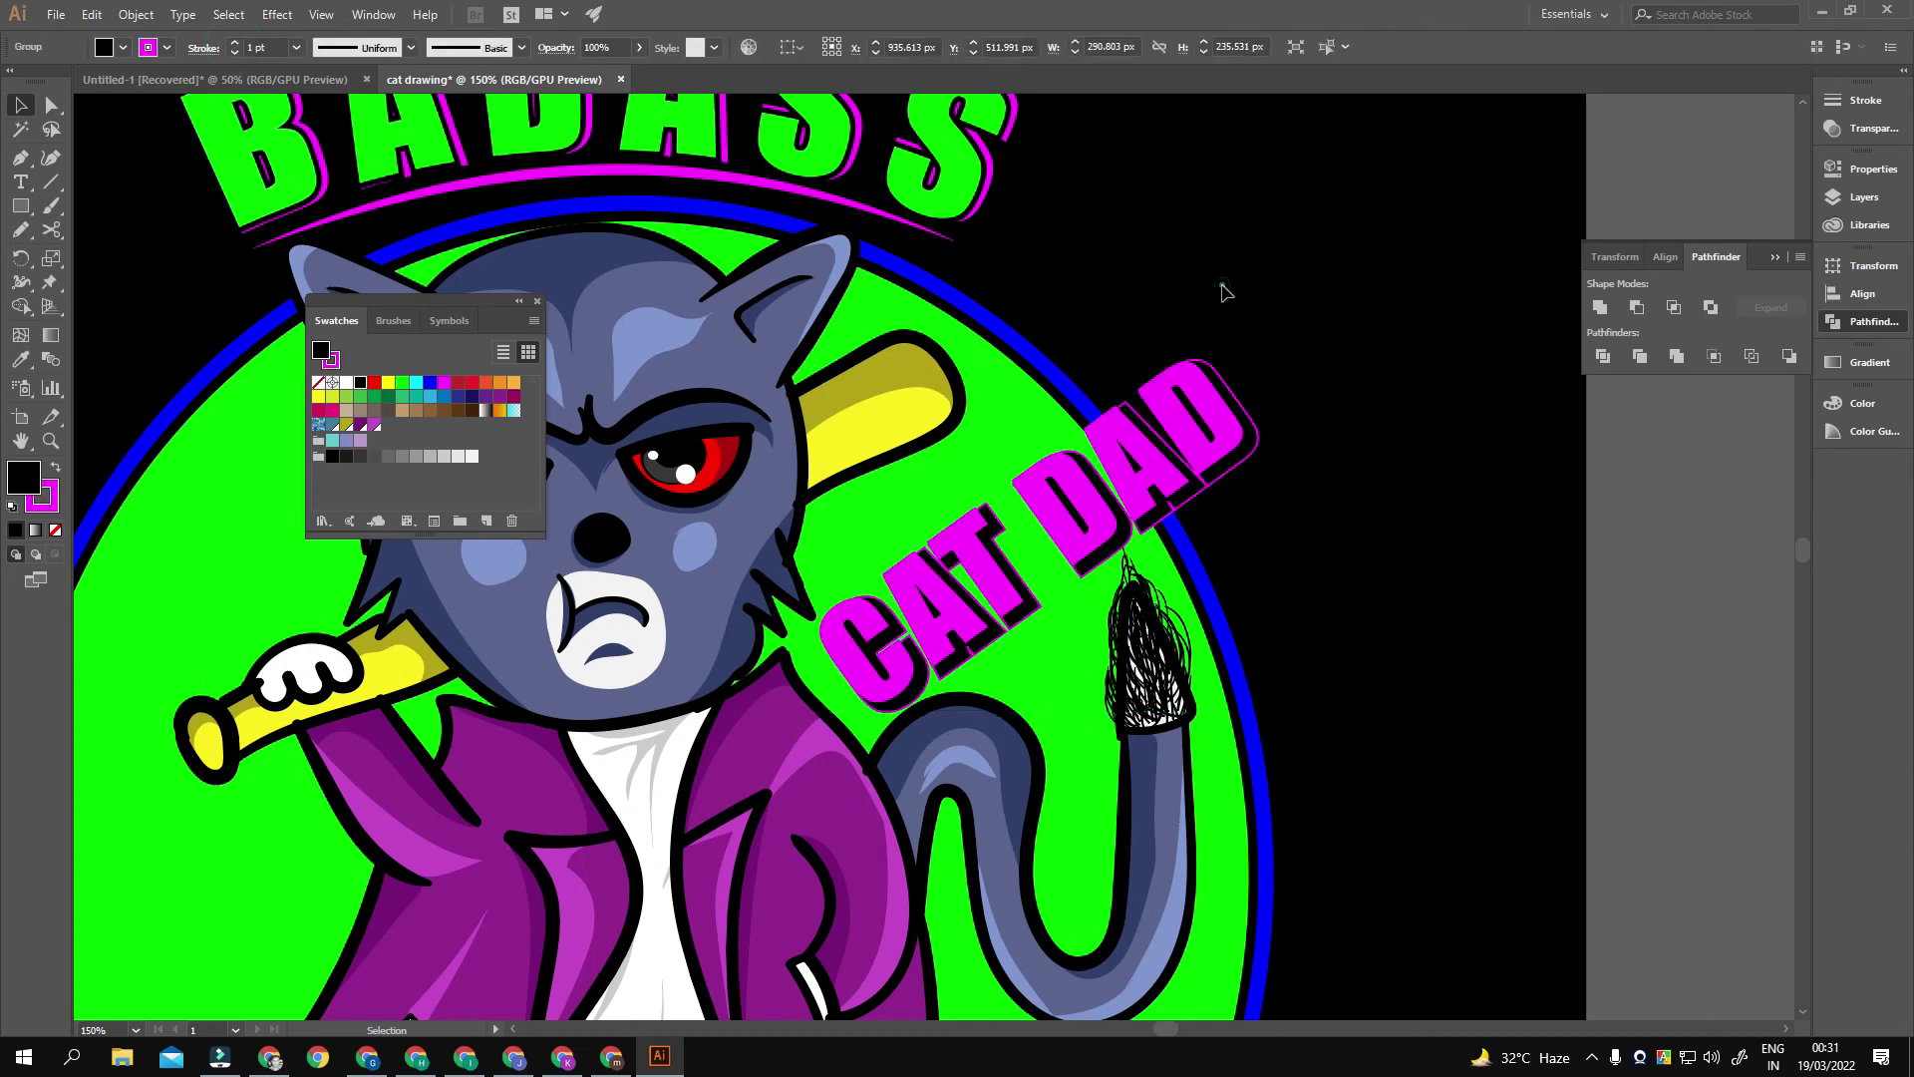
scroll(1226, 292, down, 5)
scroll(1155, 504, up, 5)
scroll(1154, 505, up, 3)
Step: Set CAT DAD's outline stroke to 1.5 pt and expand its fill and stroke
click(239, 47)
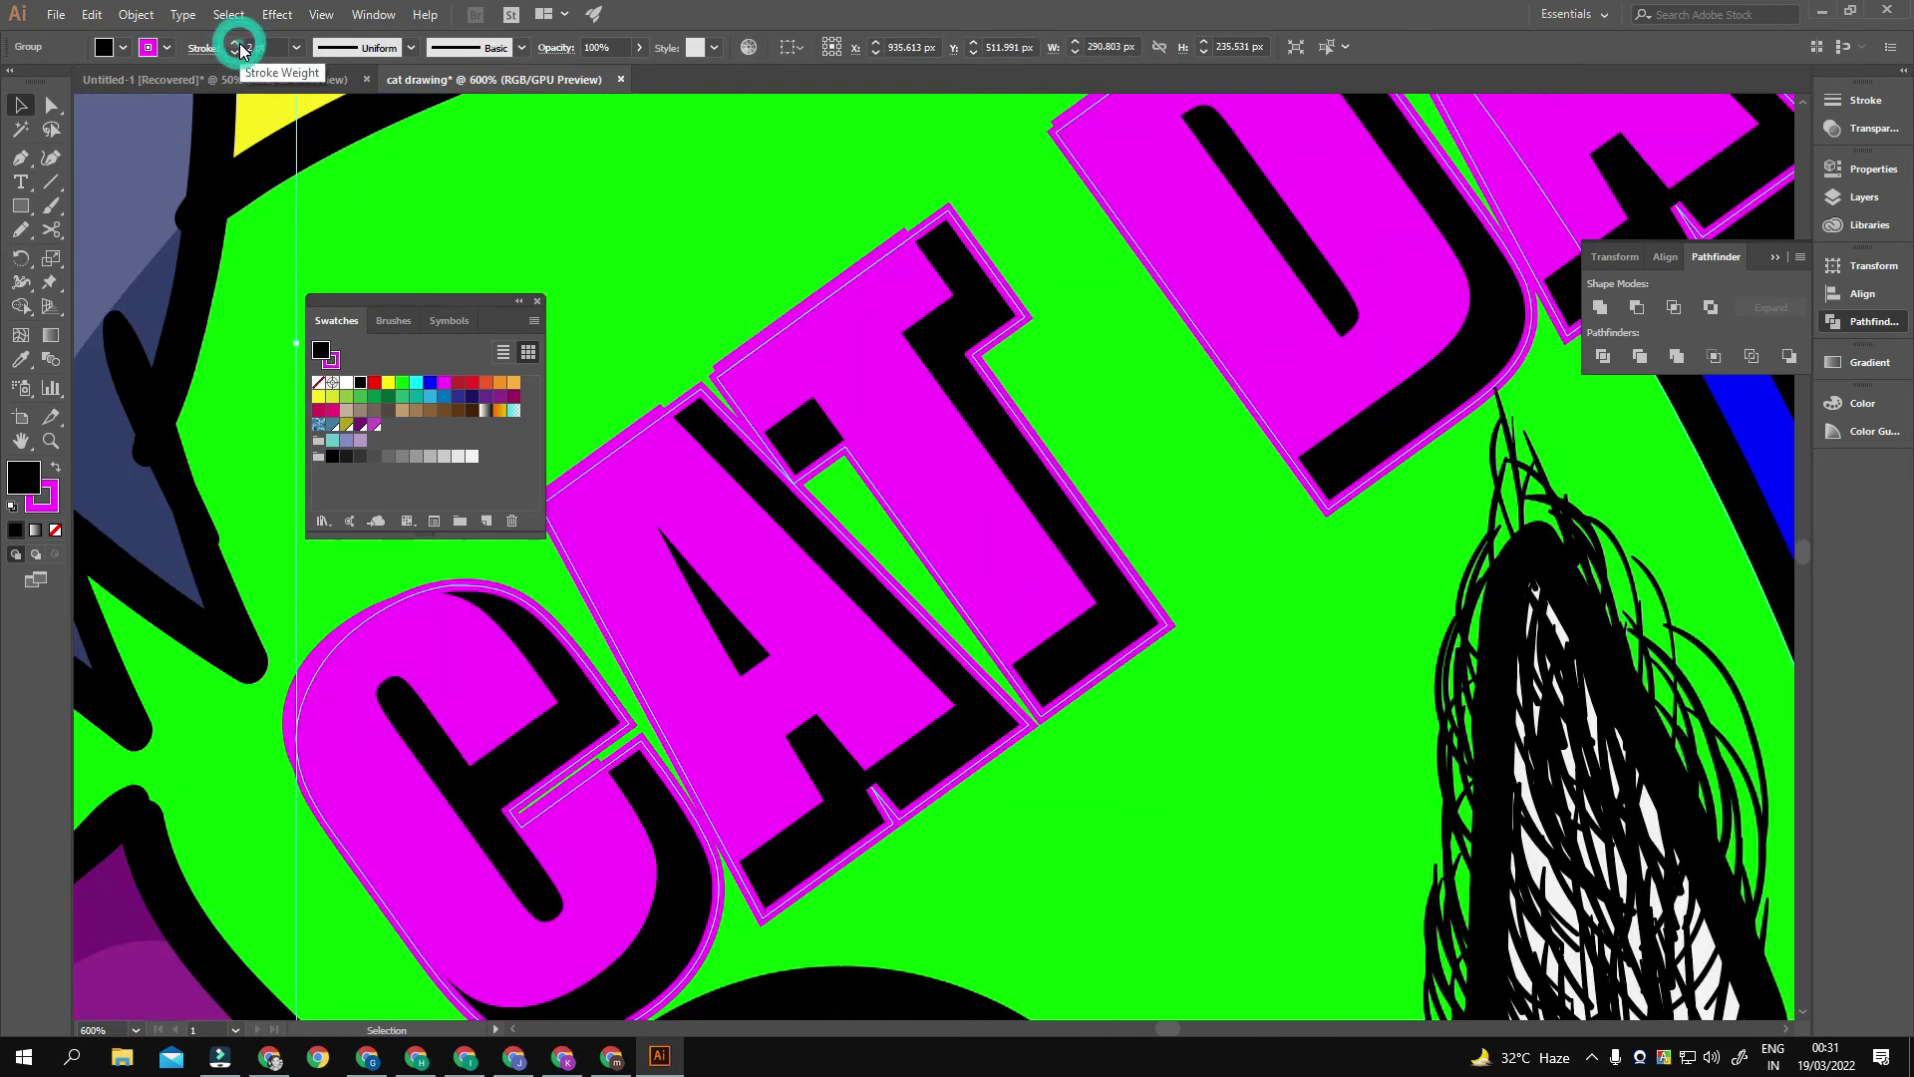
scroll(602, 299, down, 3)
scroll(1431, 389, down, 2)
scroll(1093, 449, up, 4)
click(252, 48)
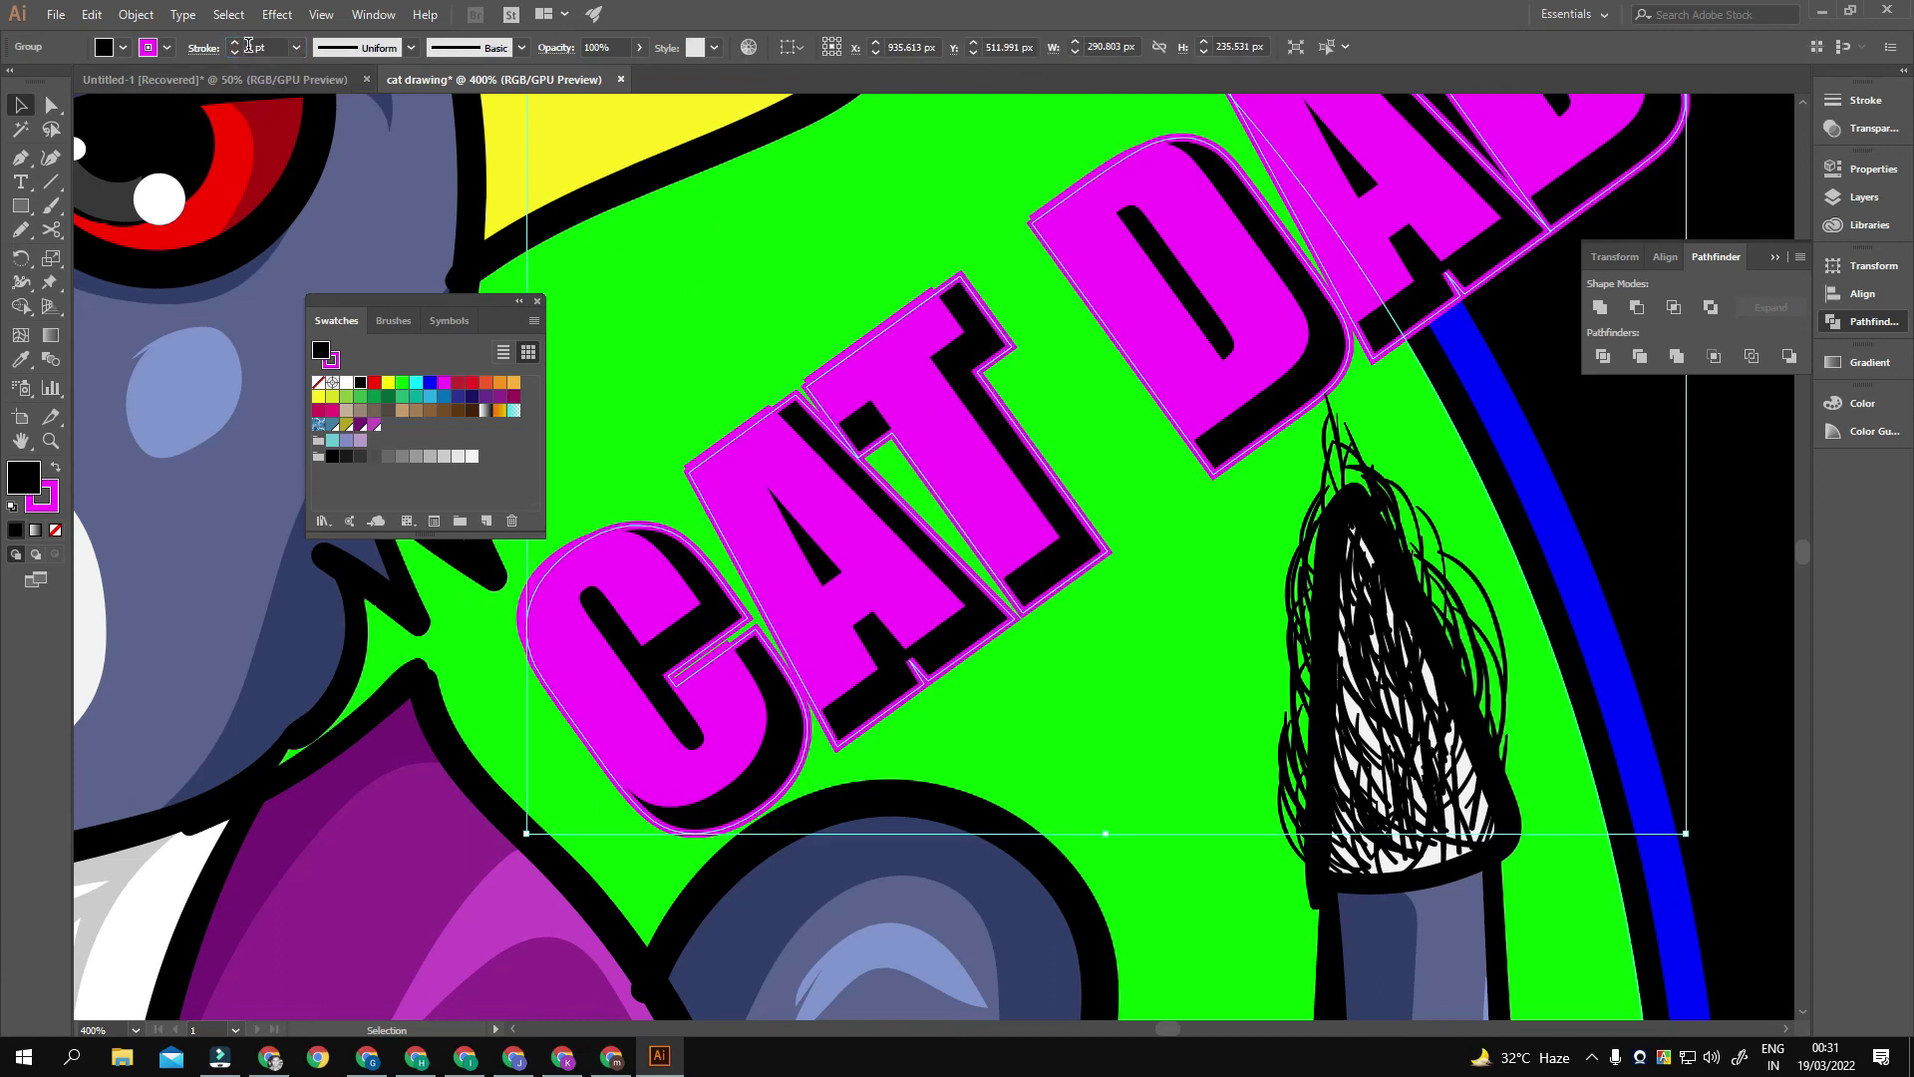
scroll(767, 187, down, 3)
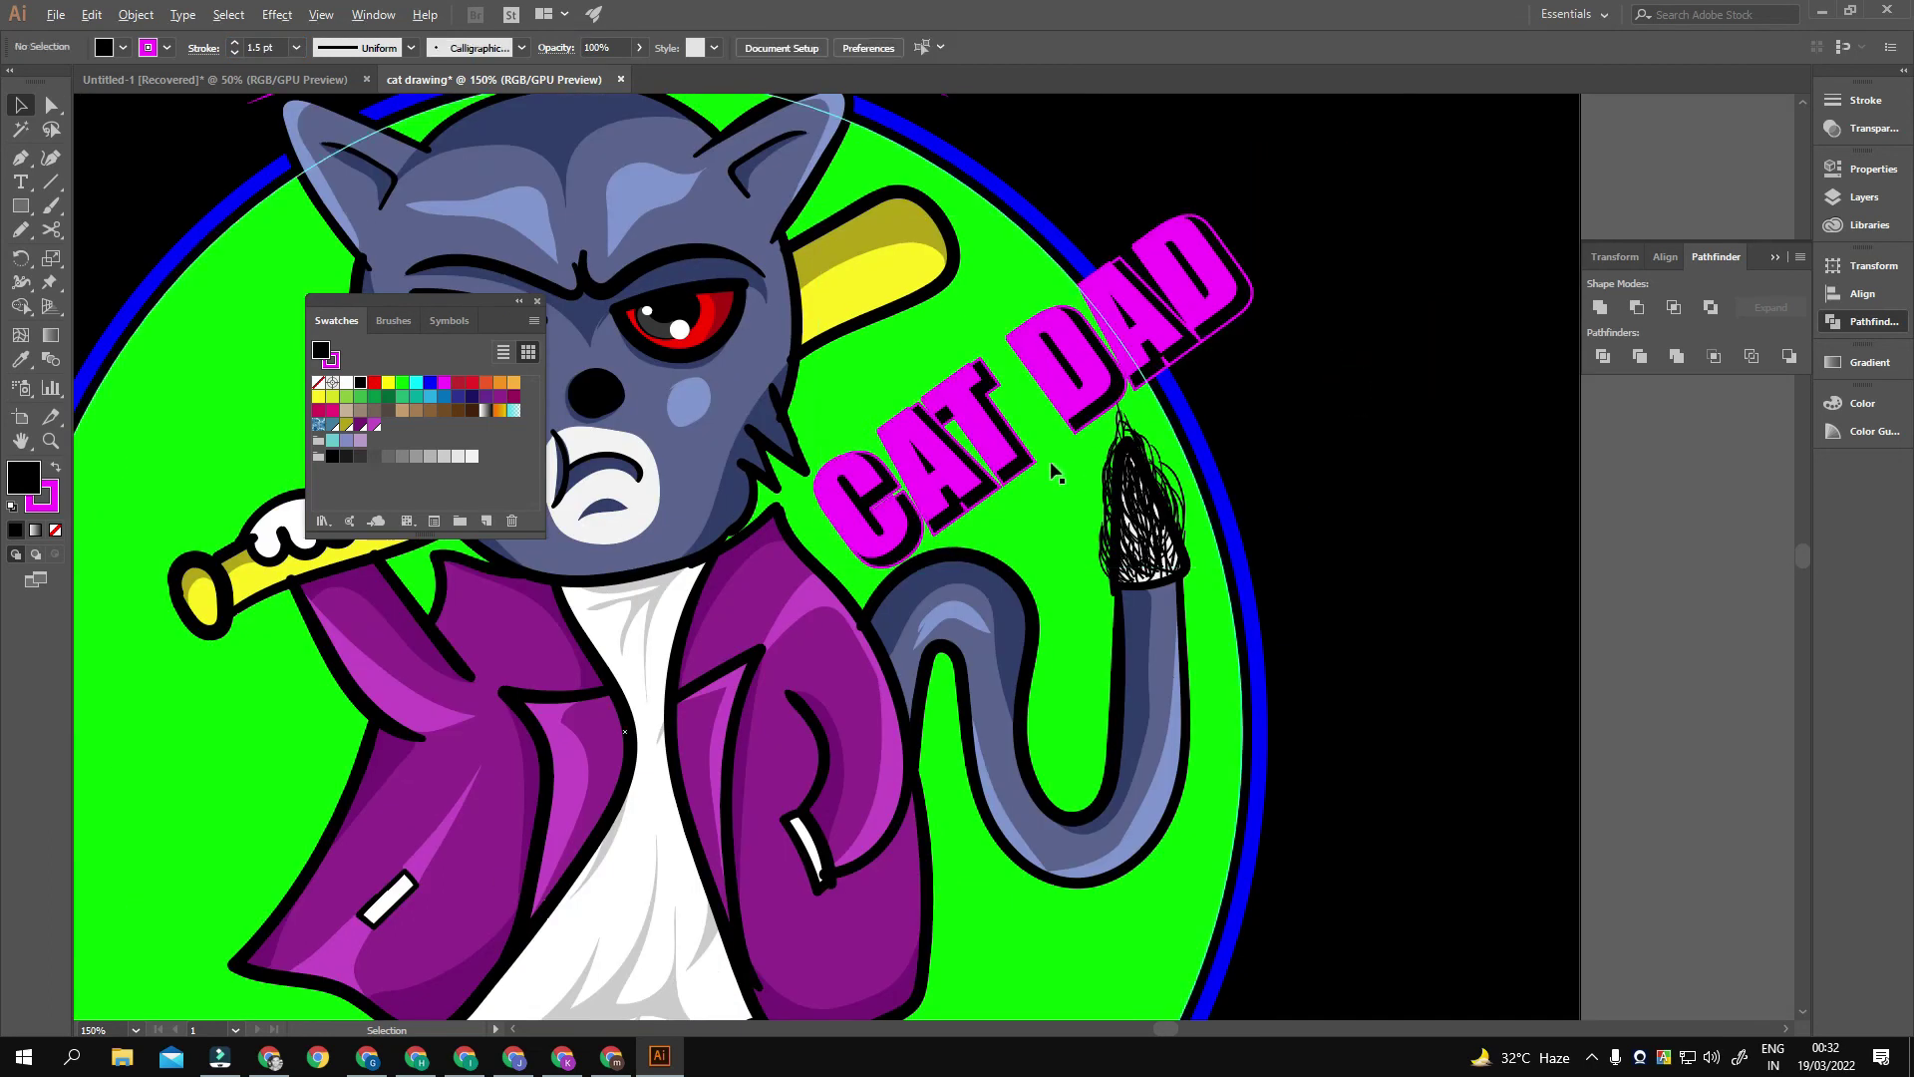
scroll(767, 187, up, 2)
click(135, 14)
click(169, 227)
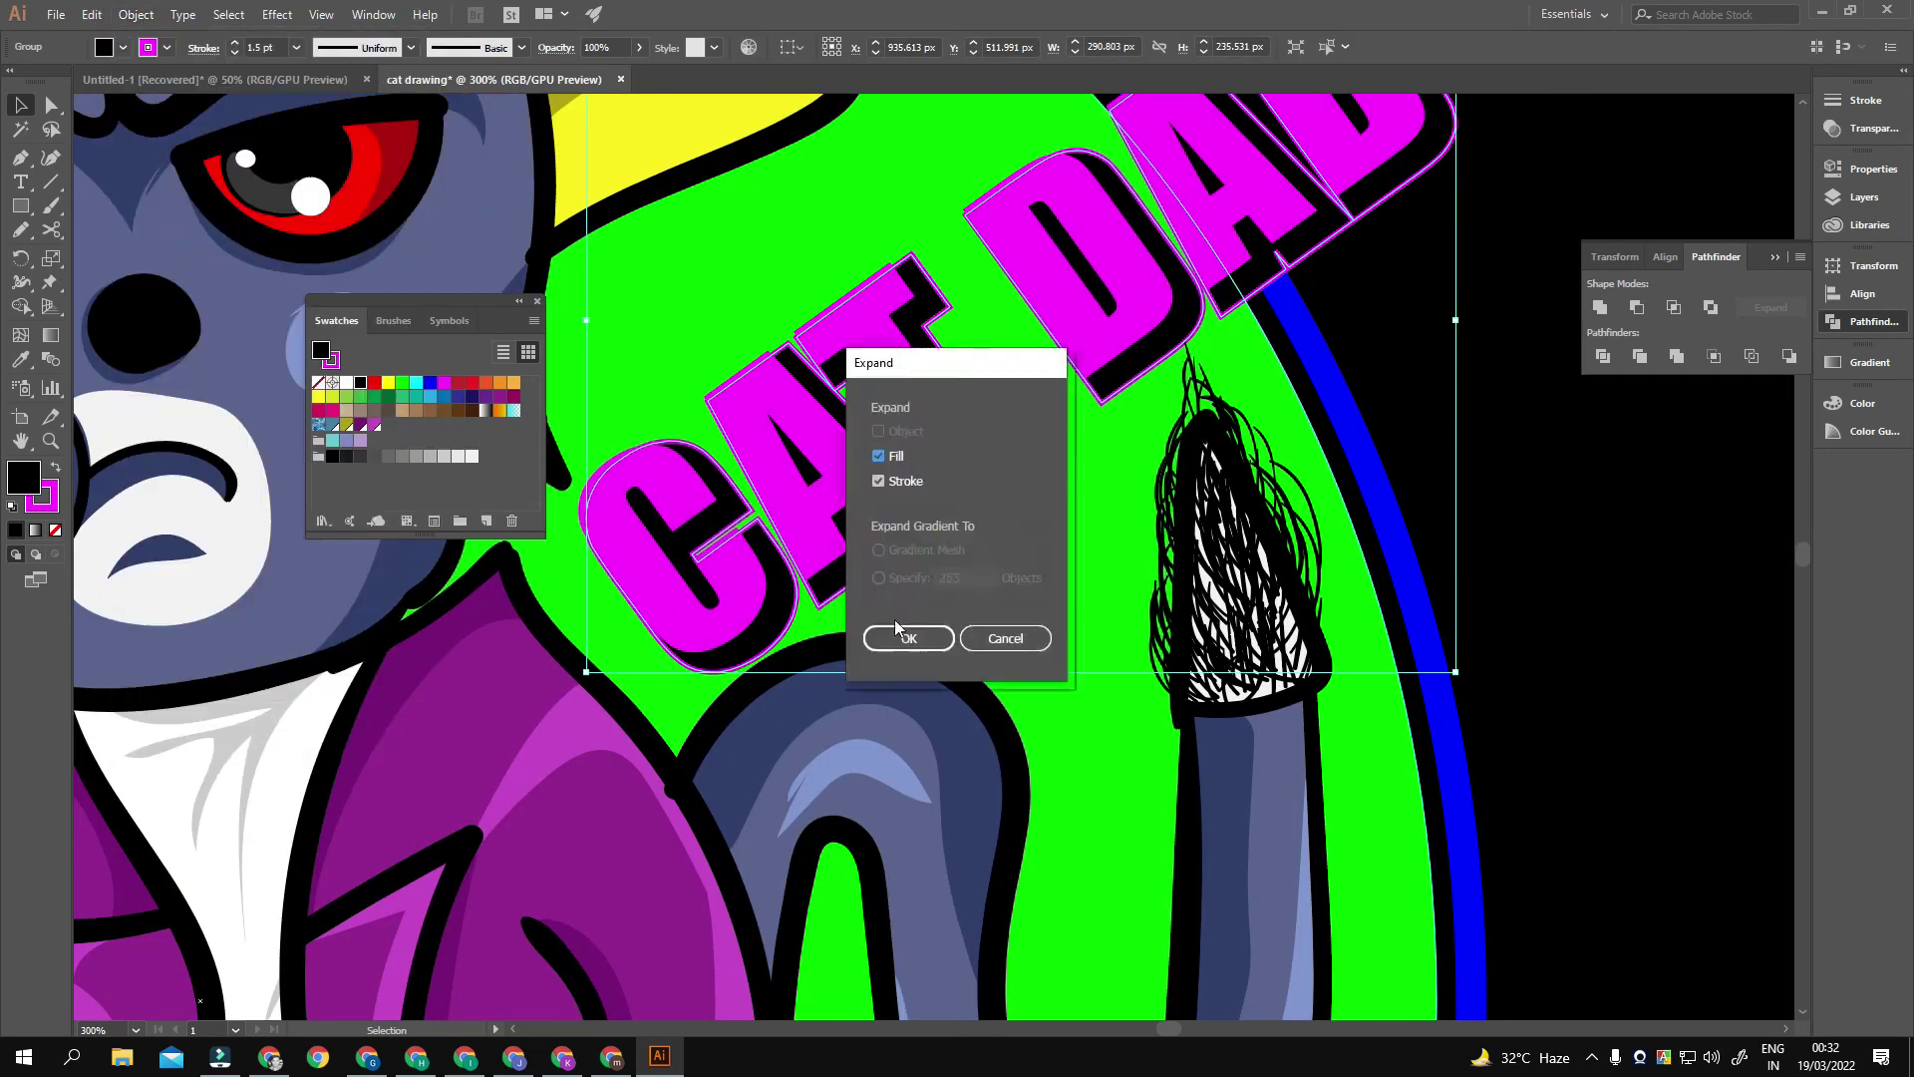
click(897, 637)
scroll(1214, 621, down, 4)
Step: Expand the blue ring and recolour it with CAT DAD's magenta
click(1214, 621)
click(136, 14)
click(169, 232)
click(895, 636)
drag(1217, 556, 1172, 582)
key(i)
click(1089, 492)
Step: Select the CAT DAD lettering and enter its group in isolation mode
key(v)
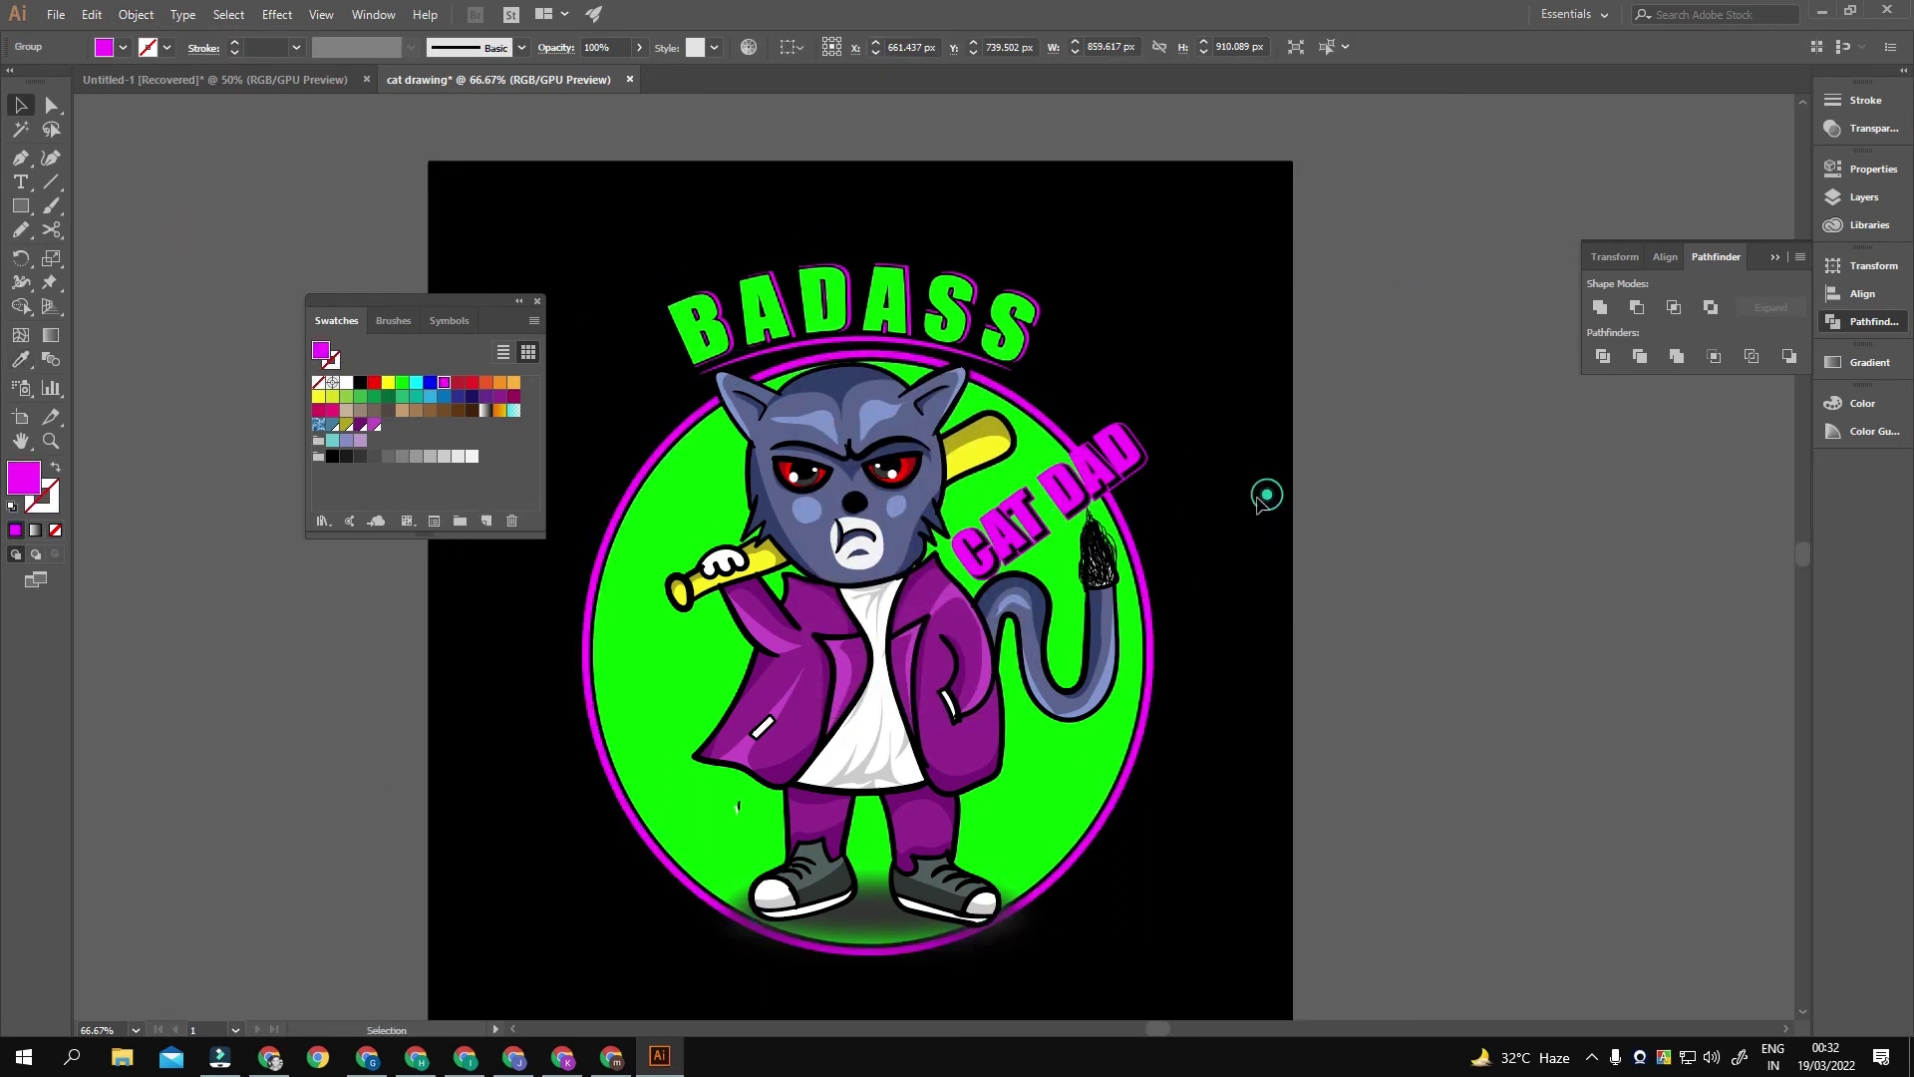
click(1287, 493)
scroll(1072, 439, up, 3)
click(1323, 511)
key(a)
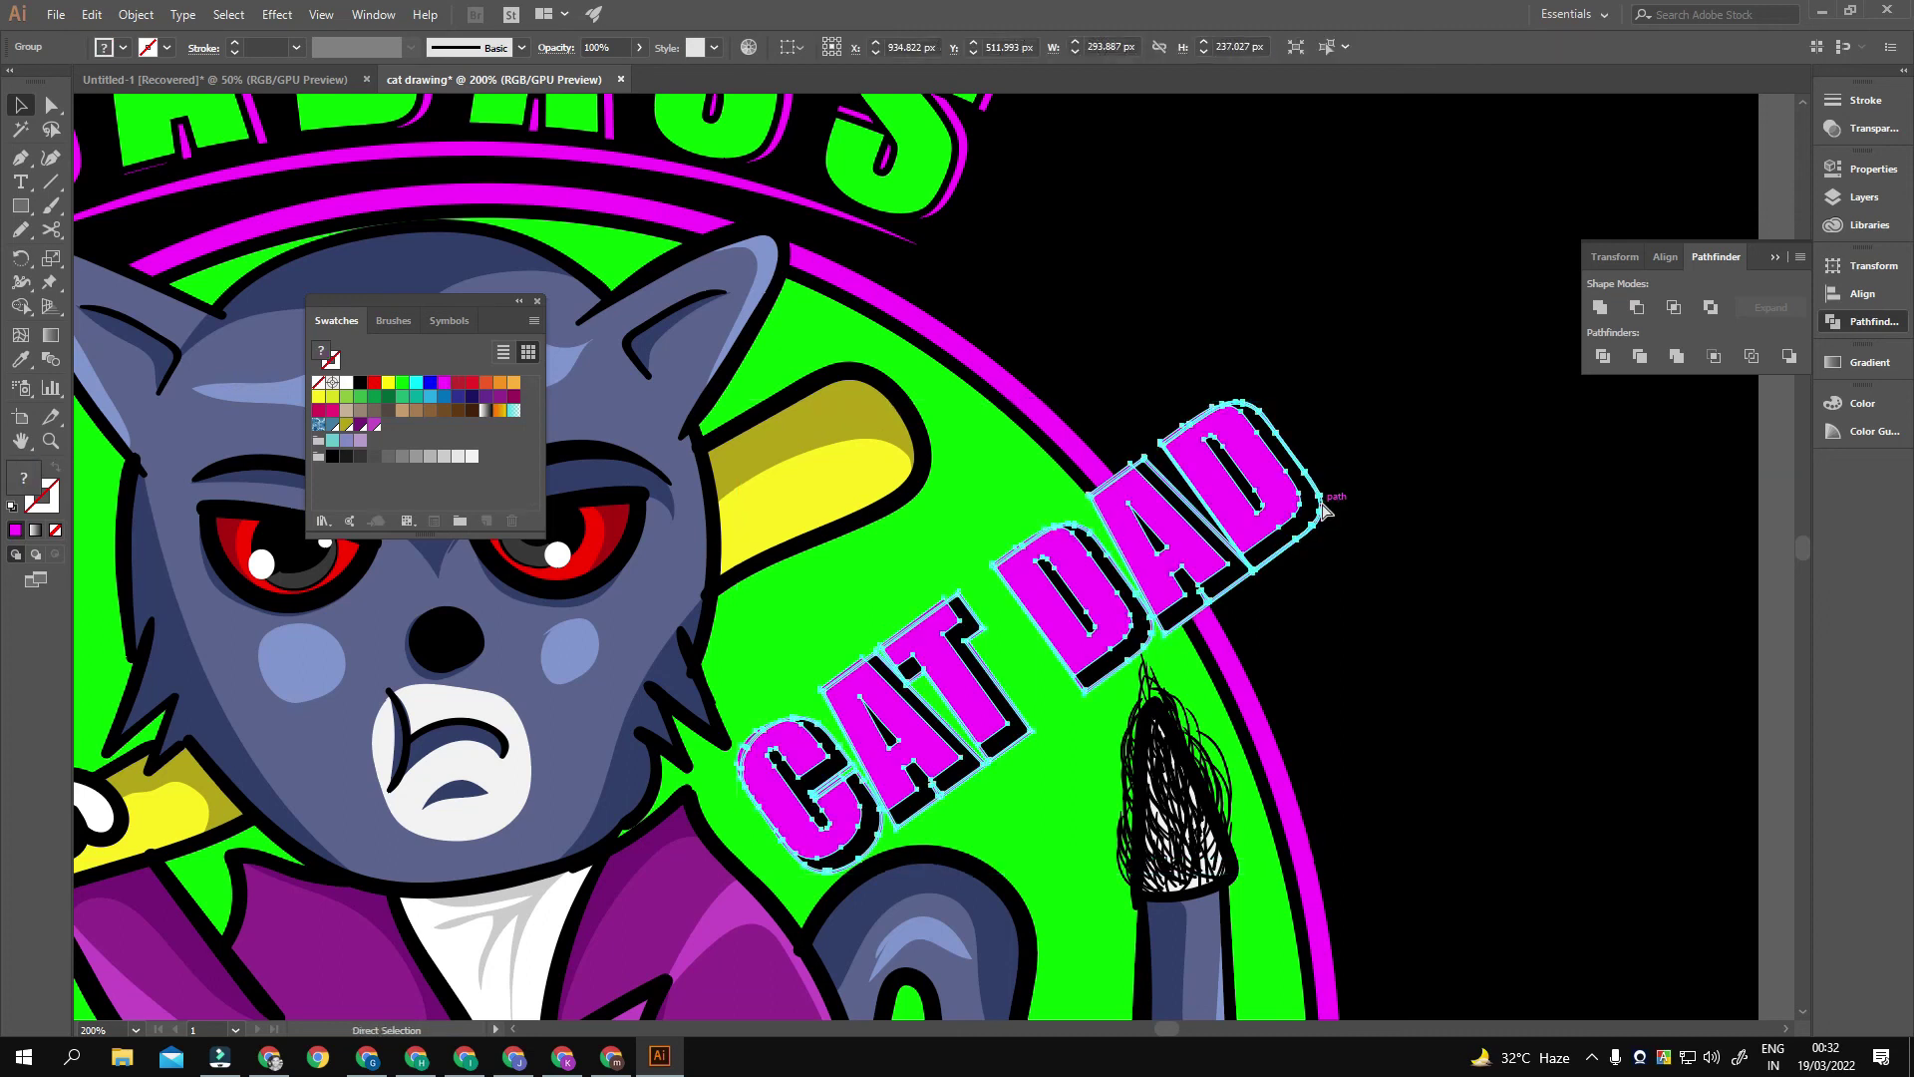
scroll(1323, 510, down, 3)
scroll(1243, 568, up, 5)
key(v)
double_click(1038, 568)
scroll(1038, 568, down, 1)
Step: Offset the letter paths inside the group, trying and undoing a Pathfinder Unite
click(136, 14)
click(469, 546)
click(596, 594)
click(658, 559)
key(ctrl+a)
click(1600, 307)
key(ctrl+z)
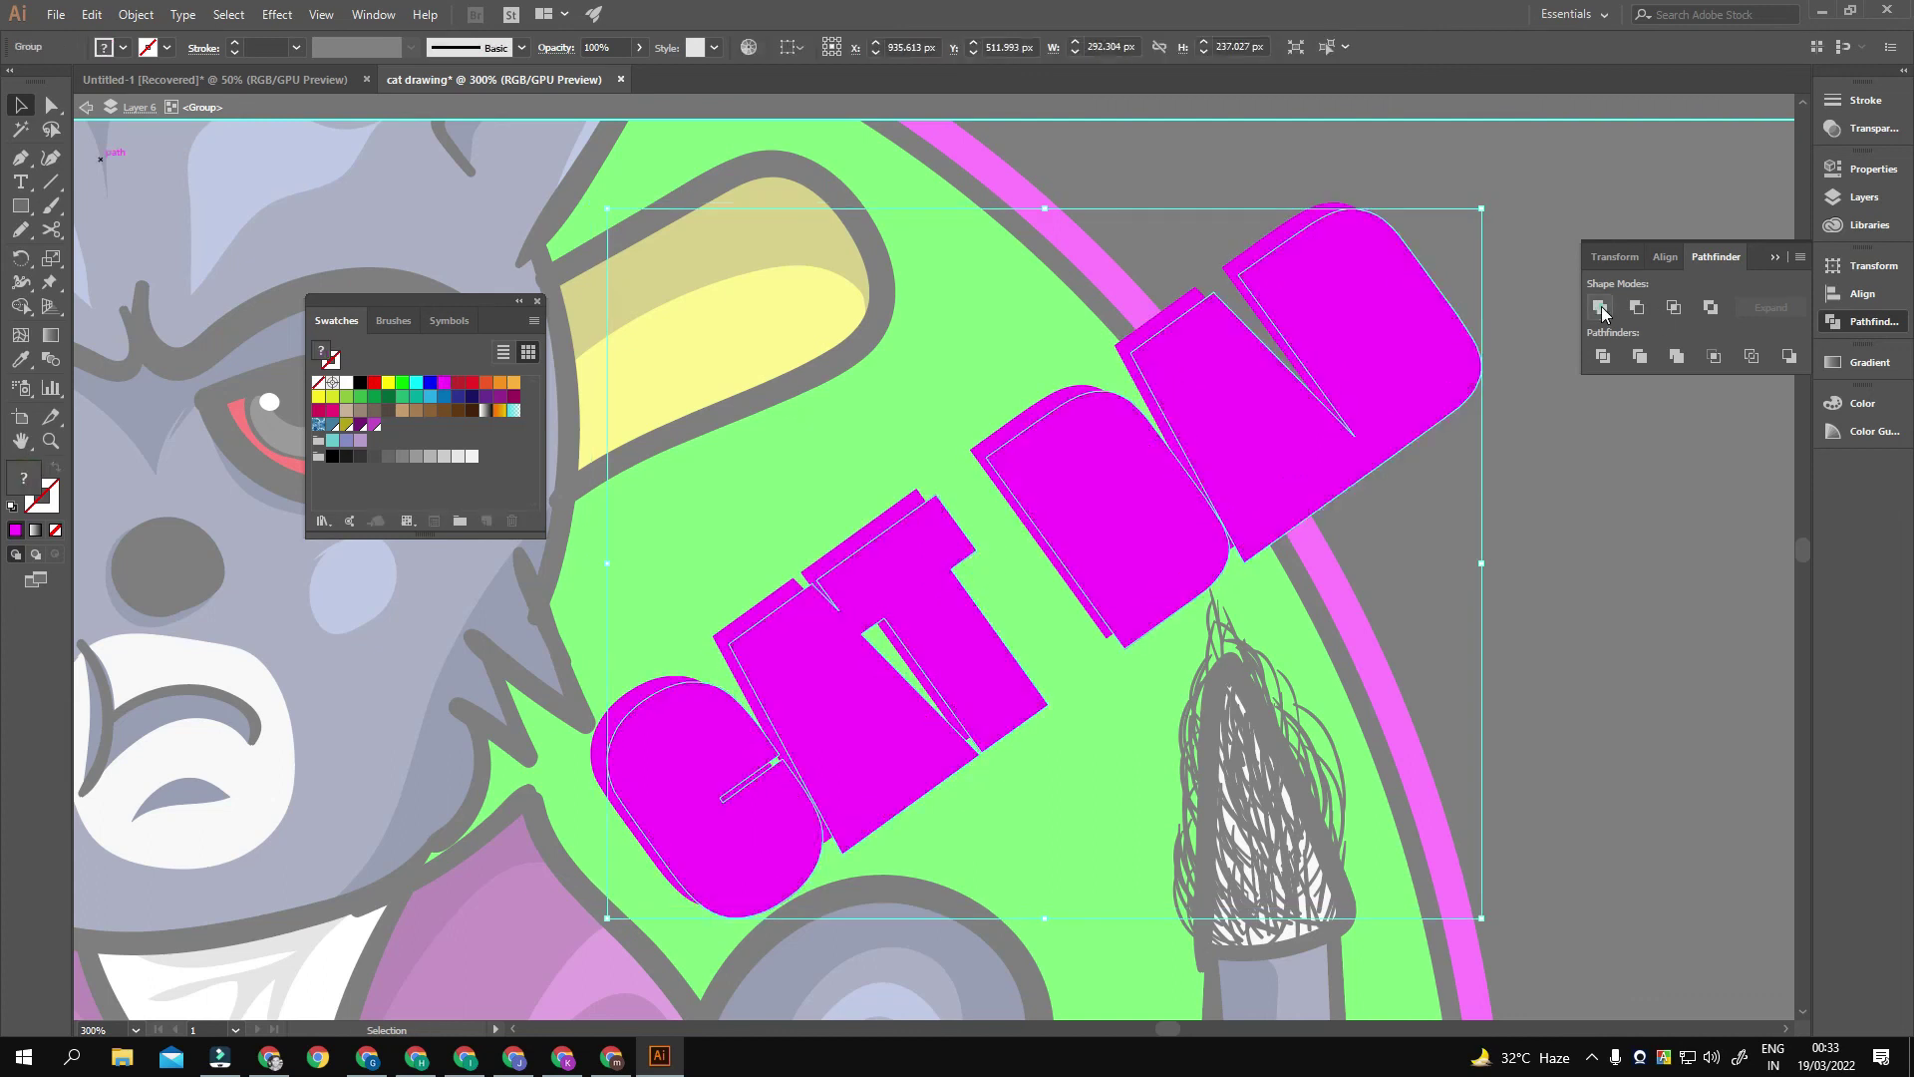
scroll(965, 578, up, 3)
scroll(965, 548, down, 2)
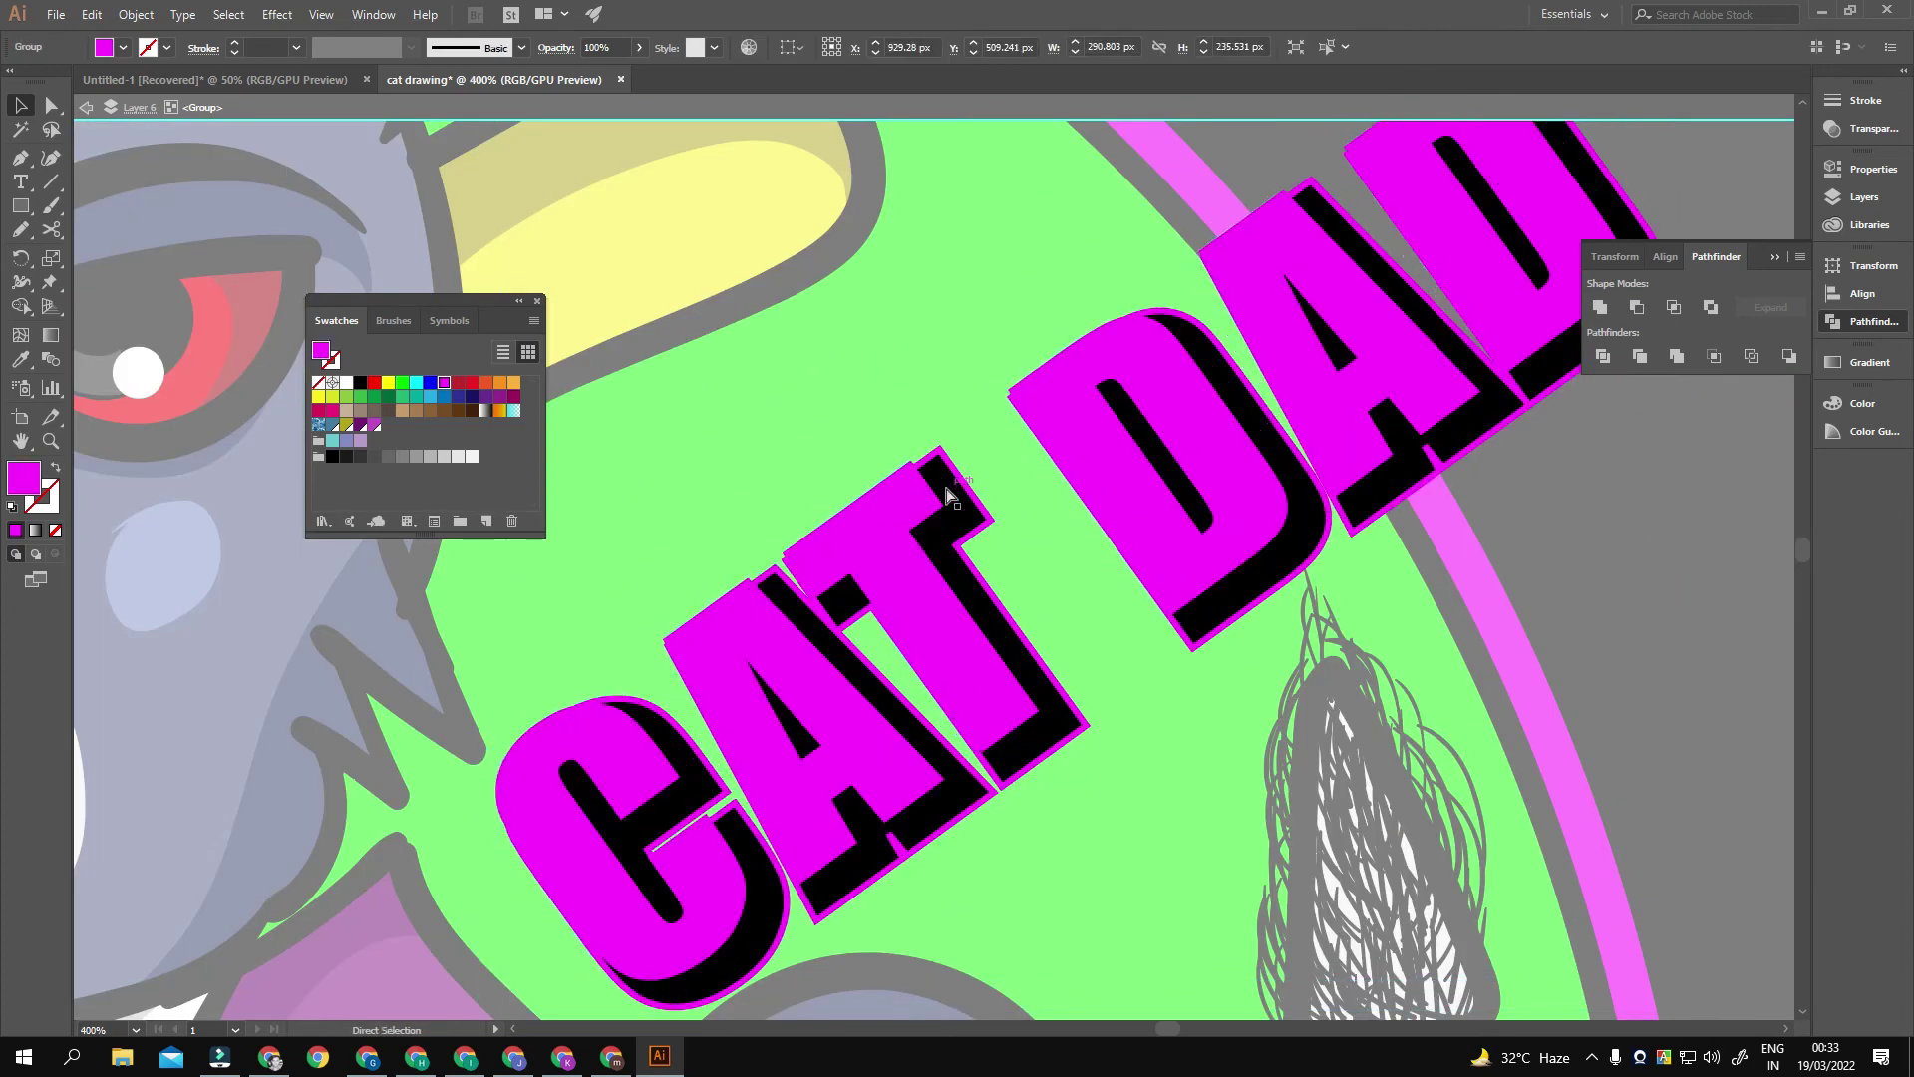
Step: Make an opacity mask in the Transparency panel to knock out the gap
click(374, 13)
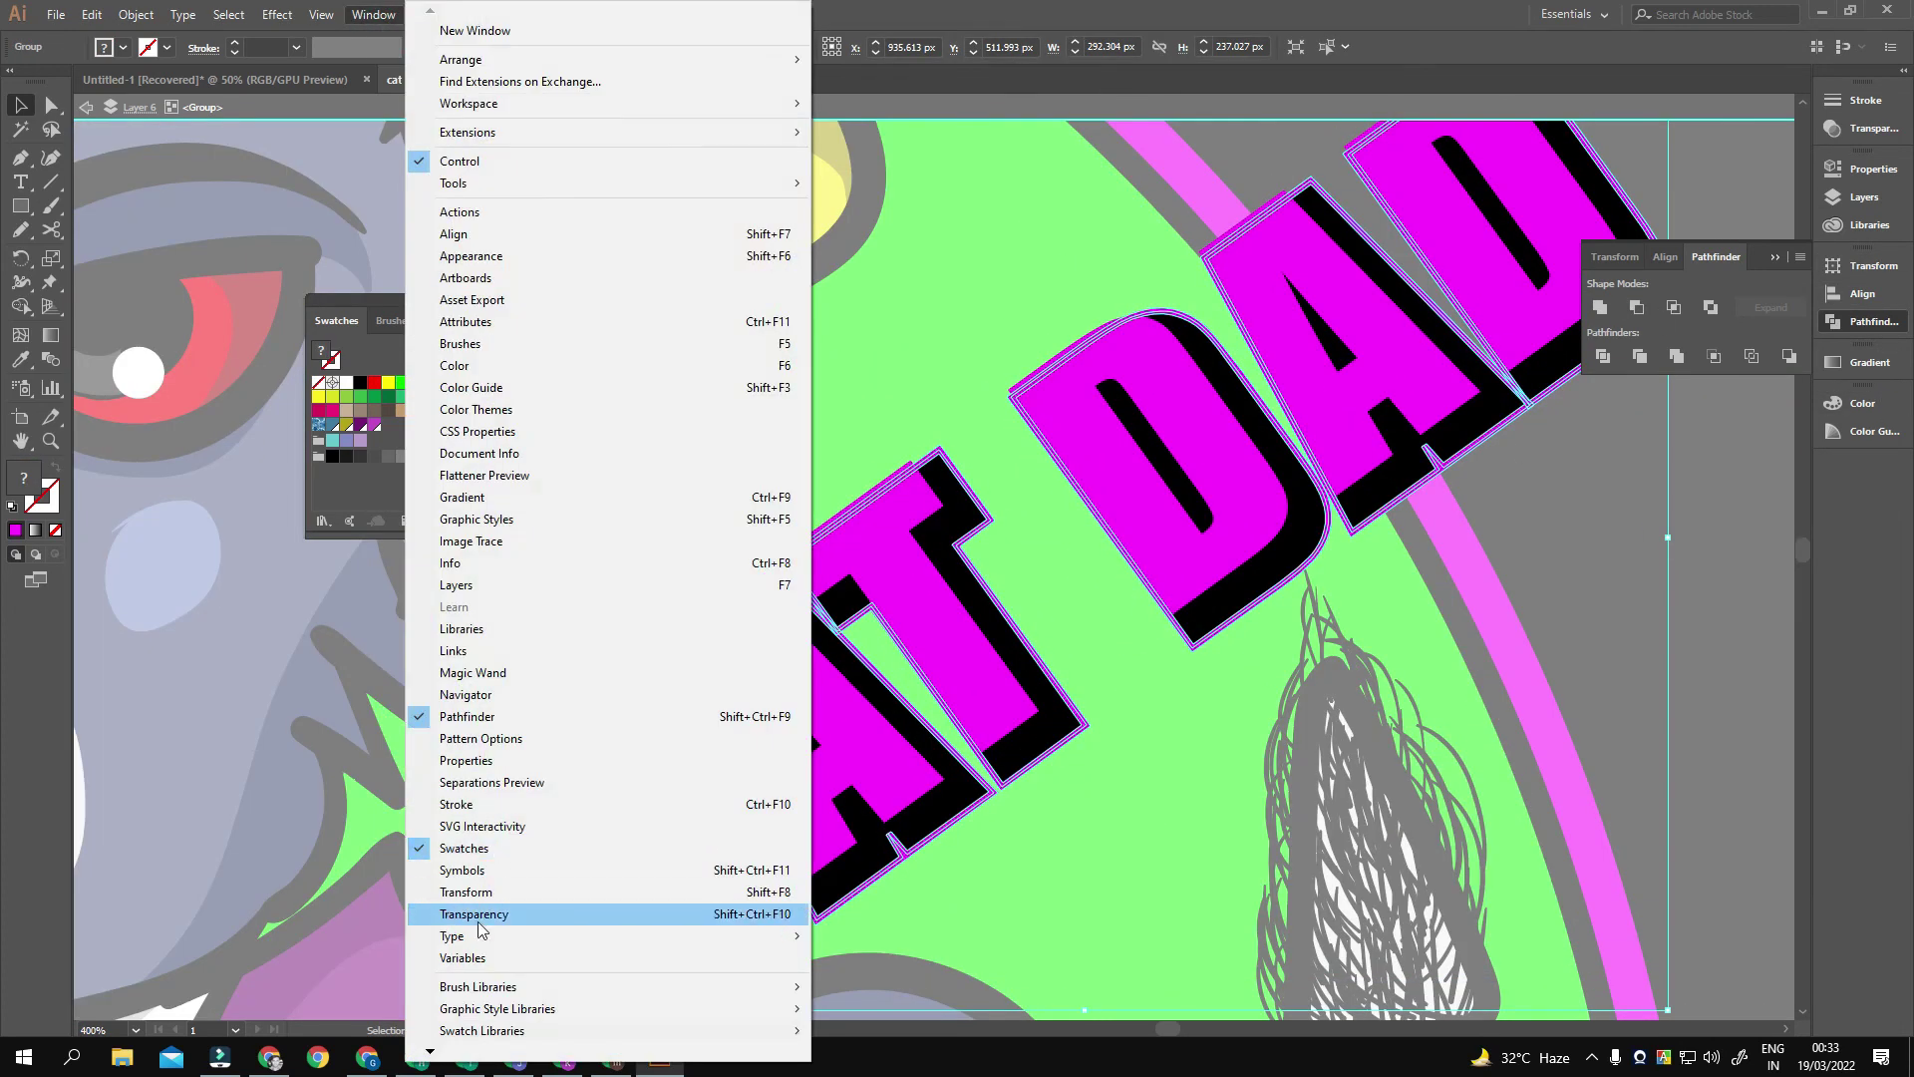
click(469, 912)
click(1764, 153)
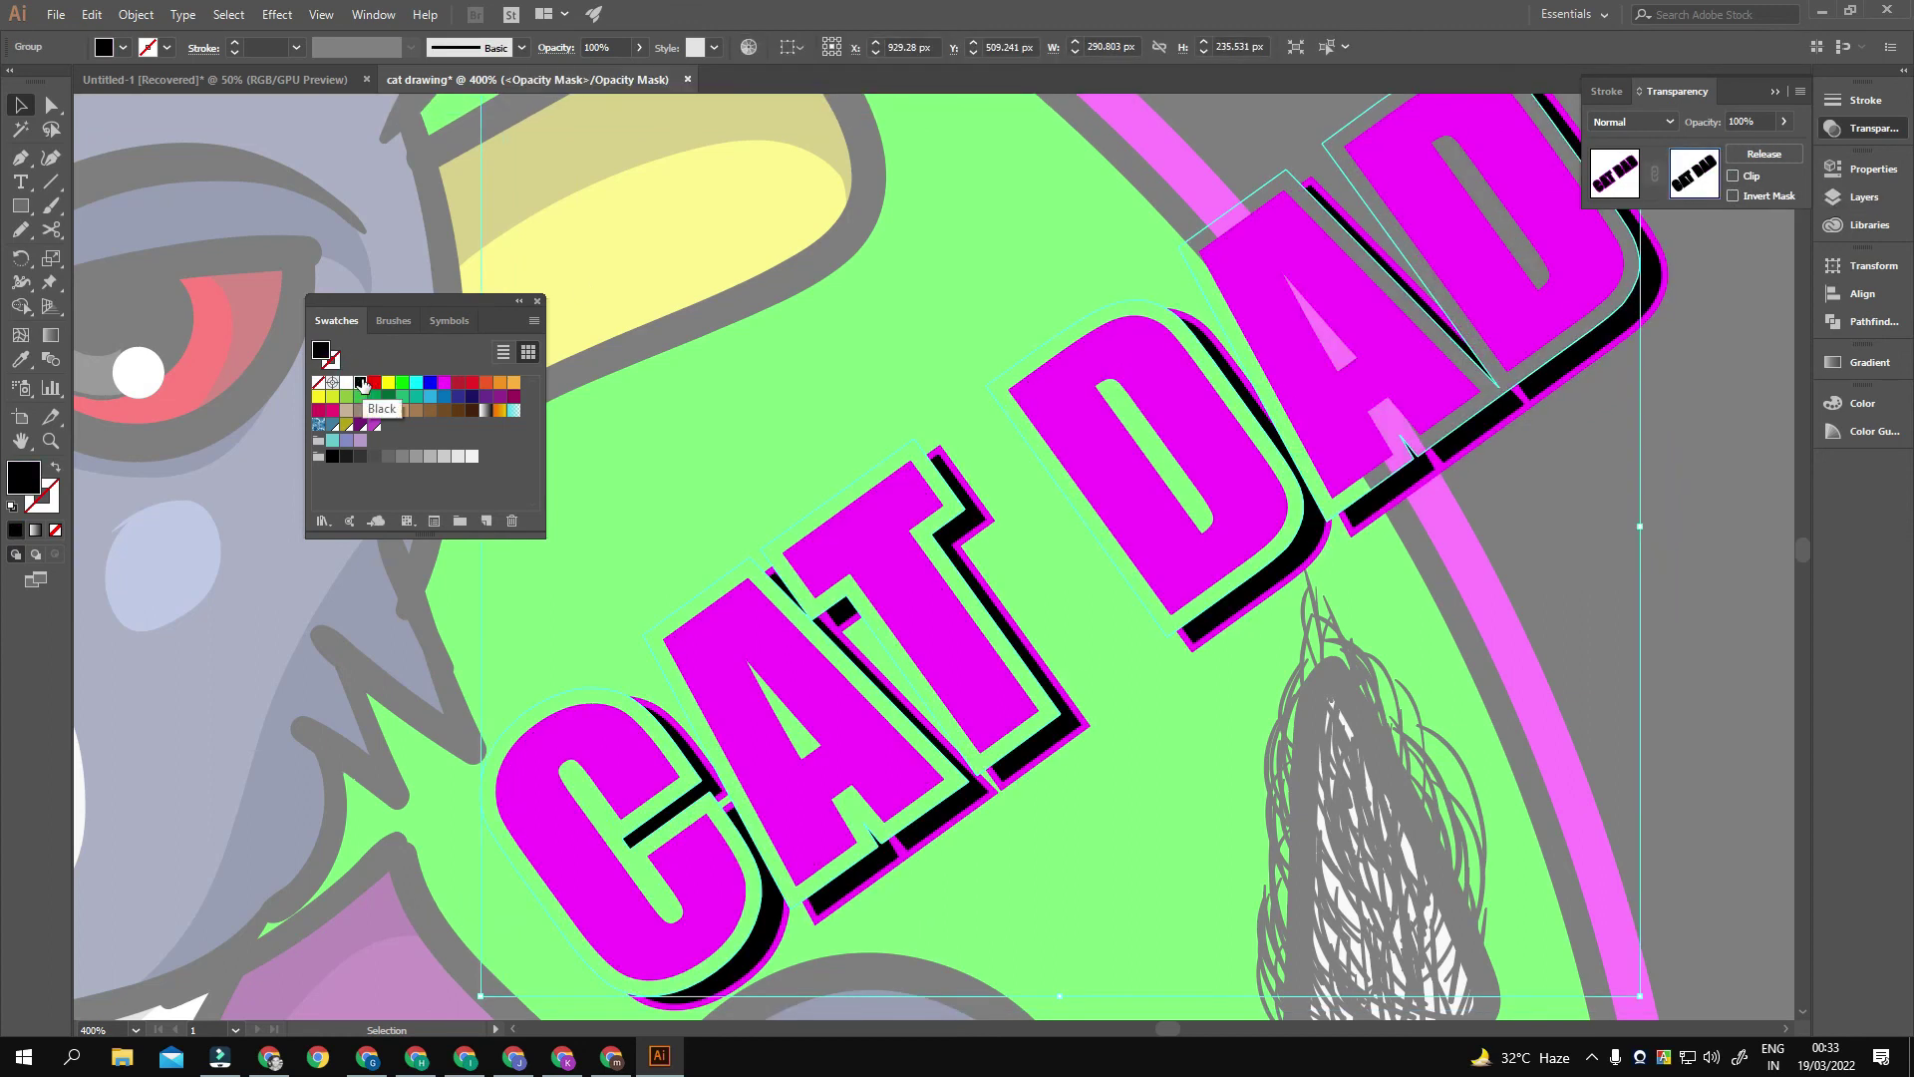
key(ctrl+z)
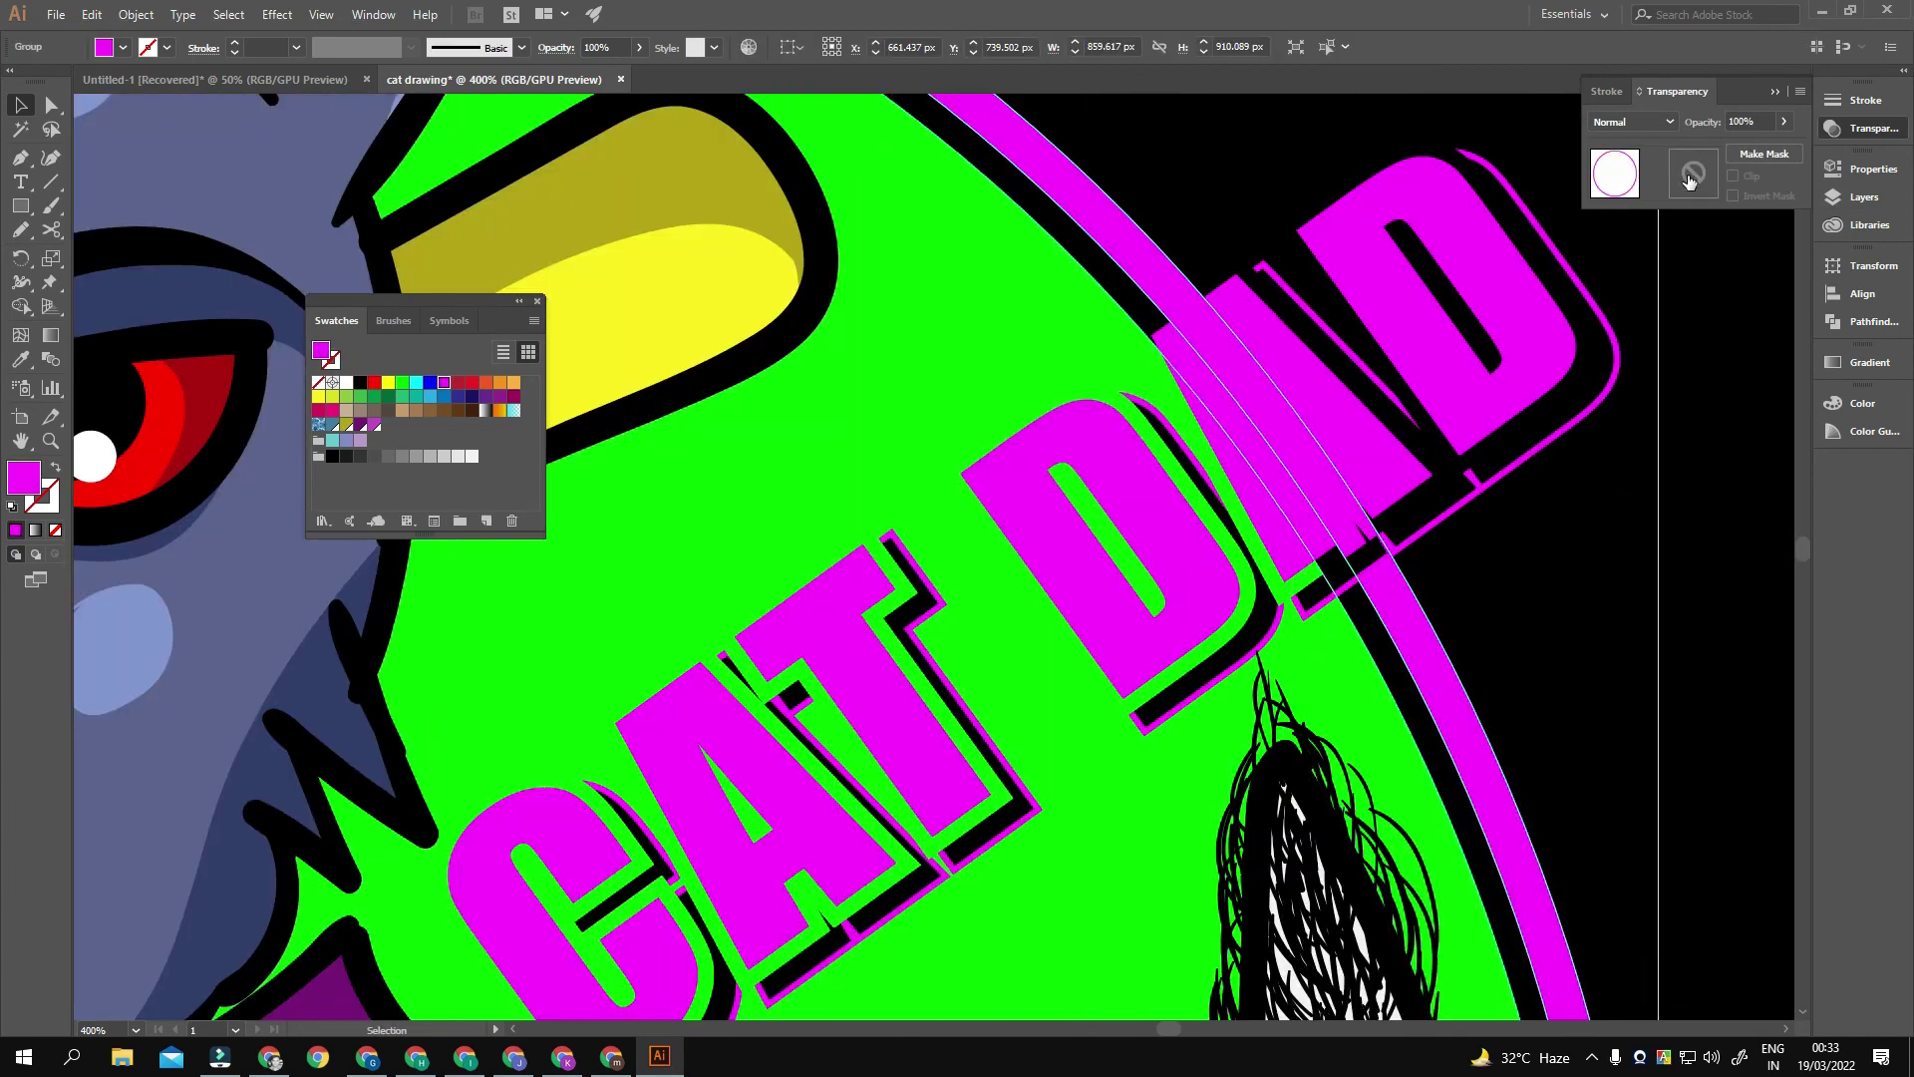
key(ctrl+shift+z)
key(ctrl+shift+a)
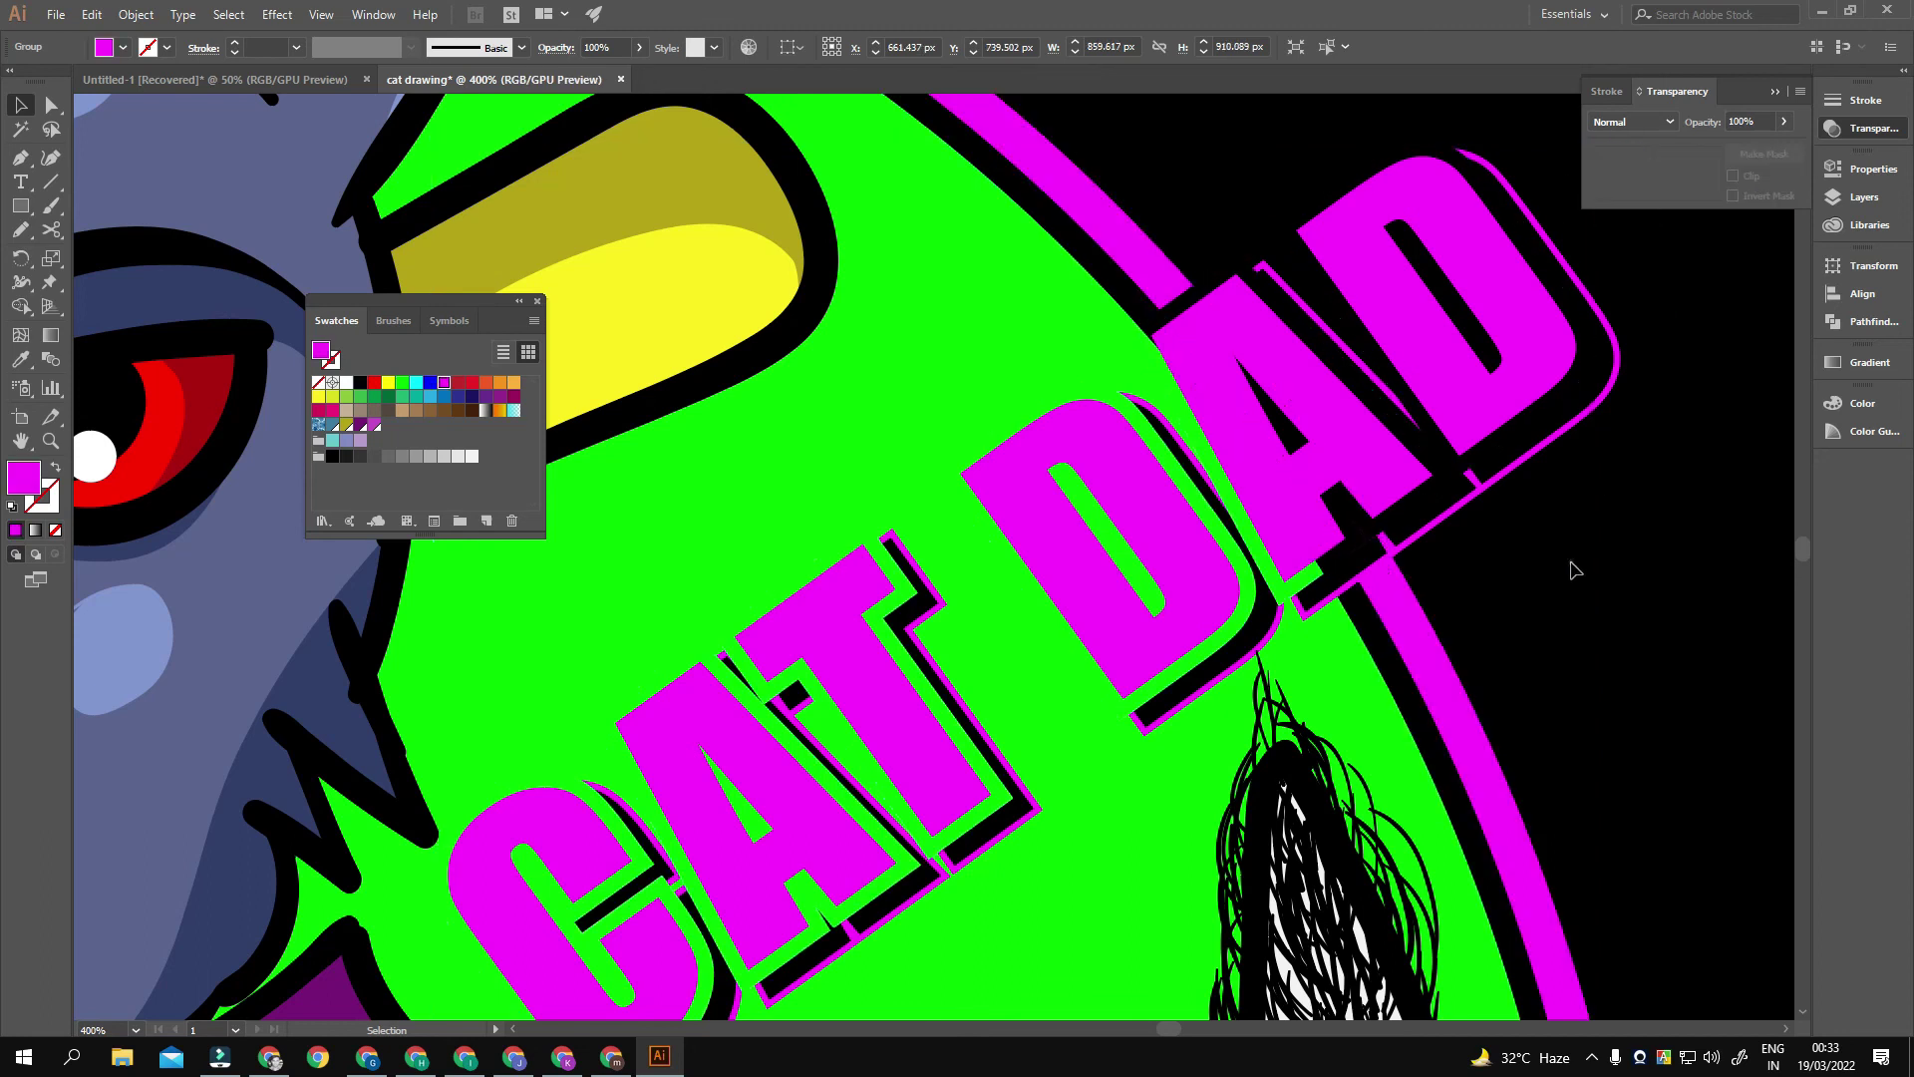
key(ctrl+1)
drag(1500, 494, 1461, 510)
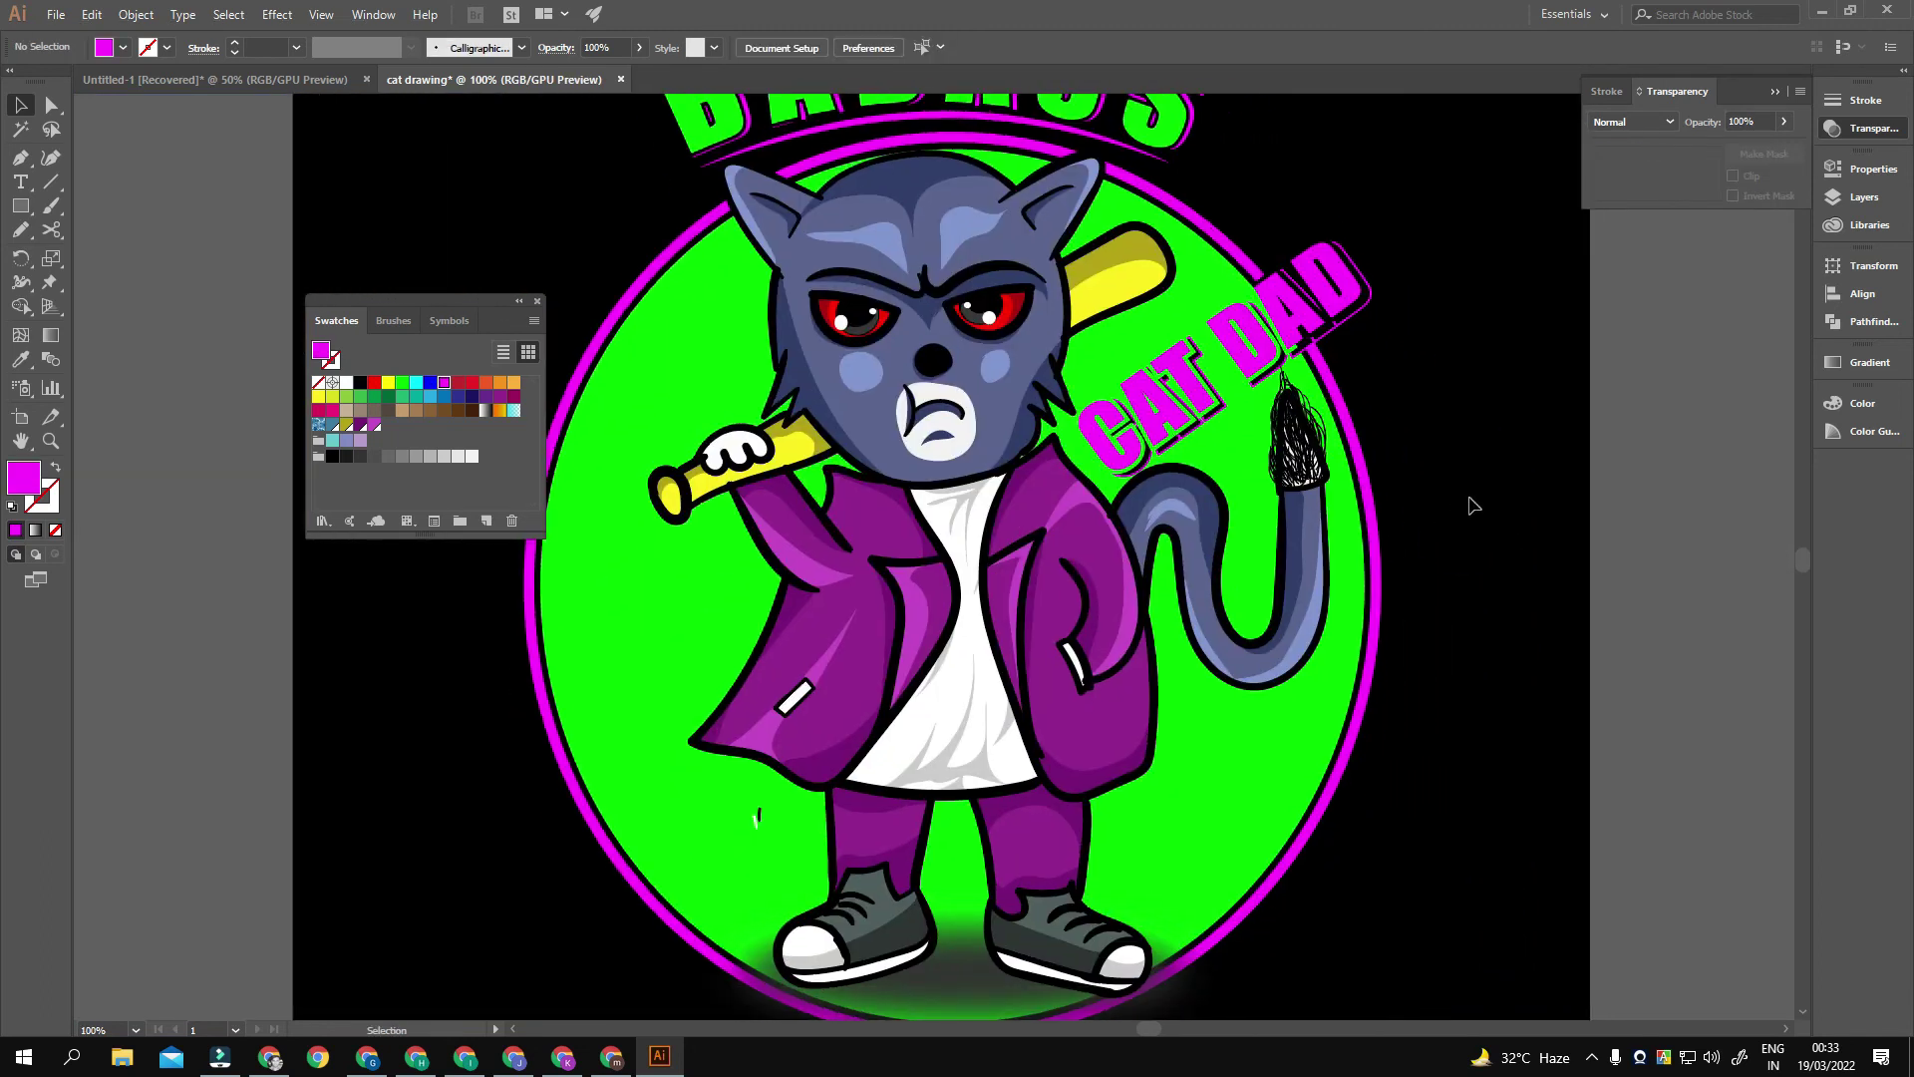
Step: Inspect the CAT DAD group's opacity mask, then exit mask editing
scroll(1172, 443, up, 3)
click(1307, 453)
click(1694, 174)
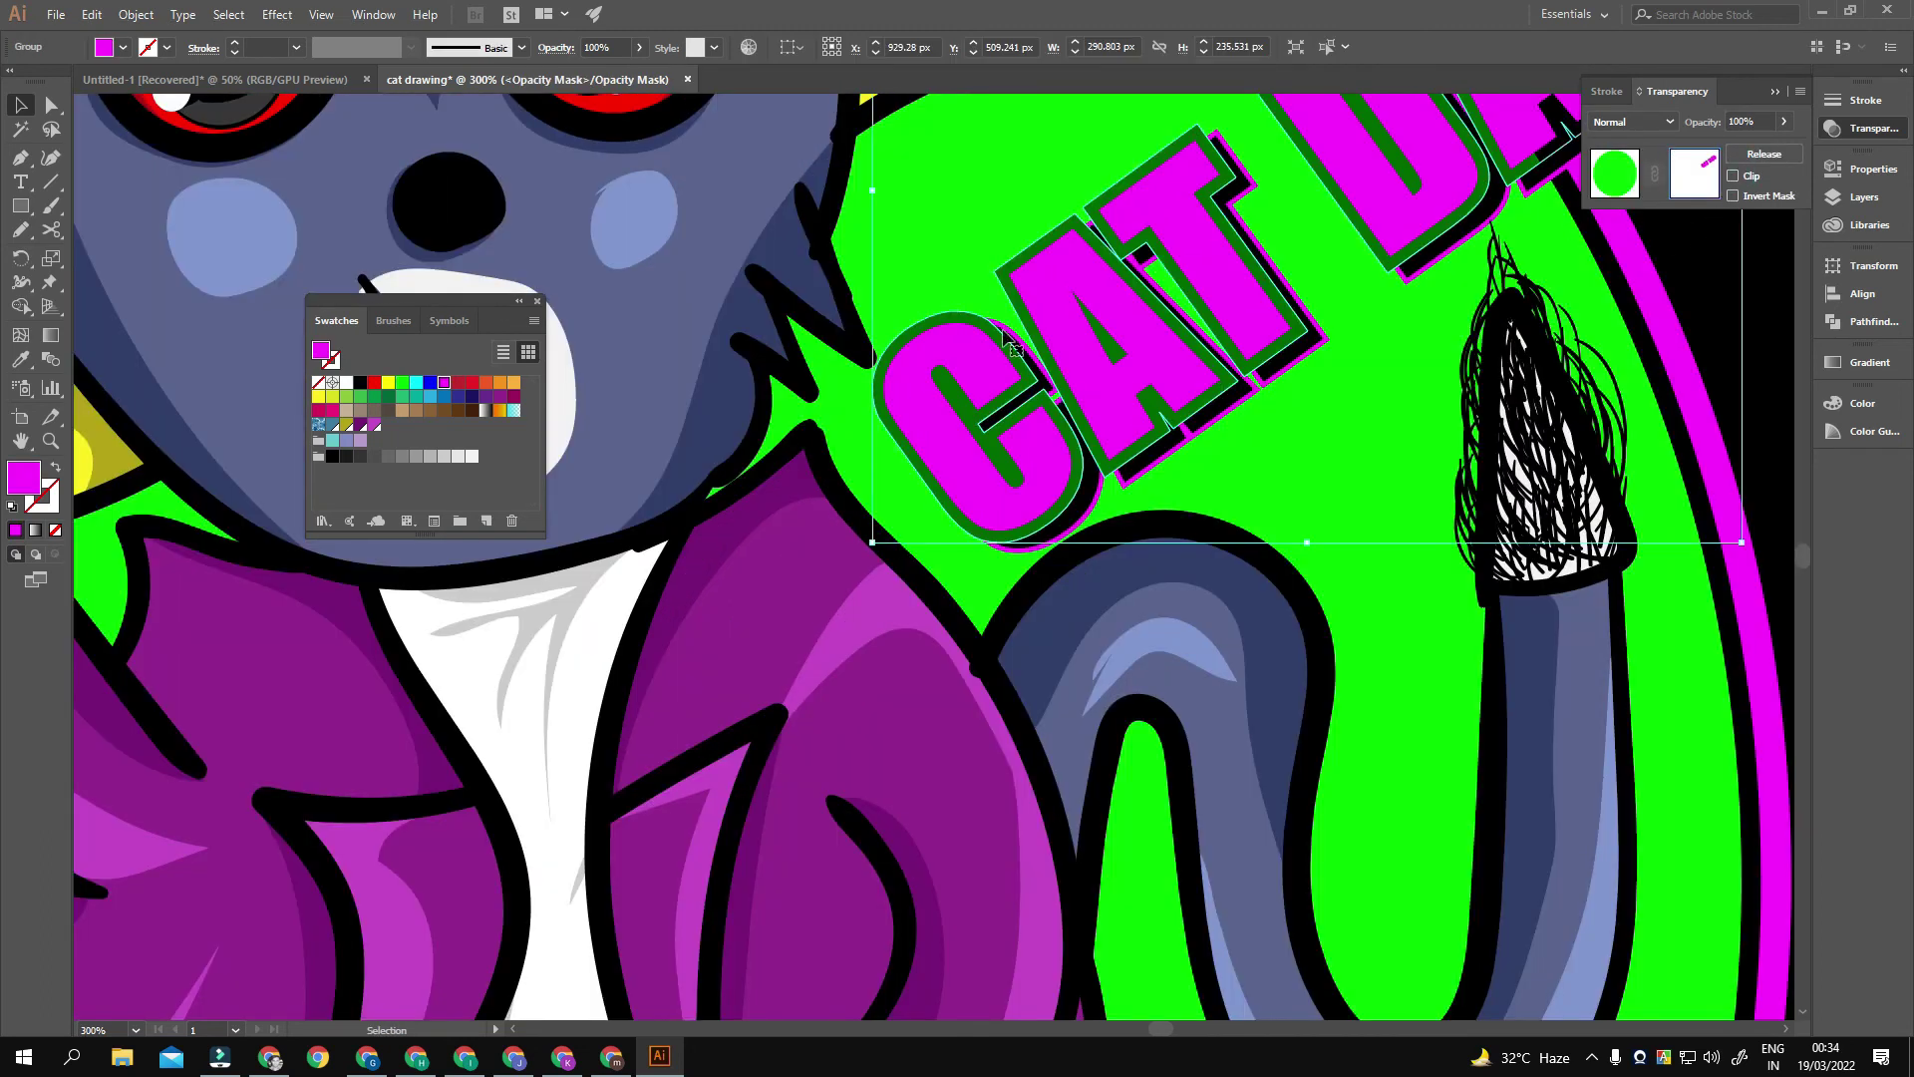
key(ctrl+shift+a)
scroll(1007, 339, down, 2)
scroll(1197, 499, down, 3)
scroll(1420, 620, down, 2)
scroll(1420, 620, down, 2)
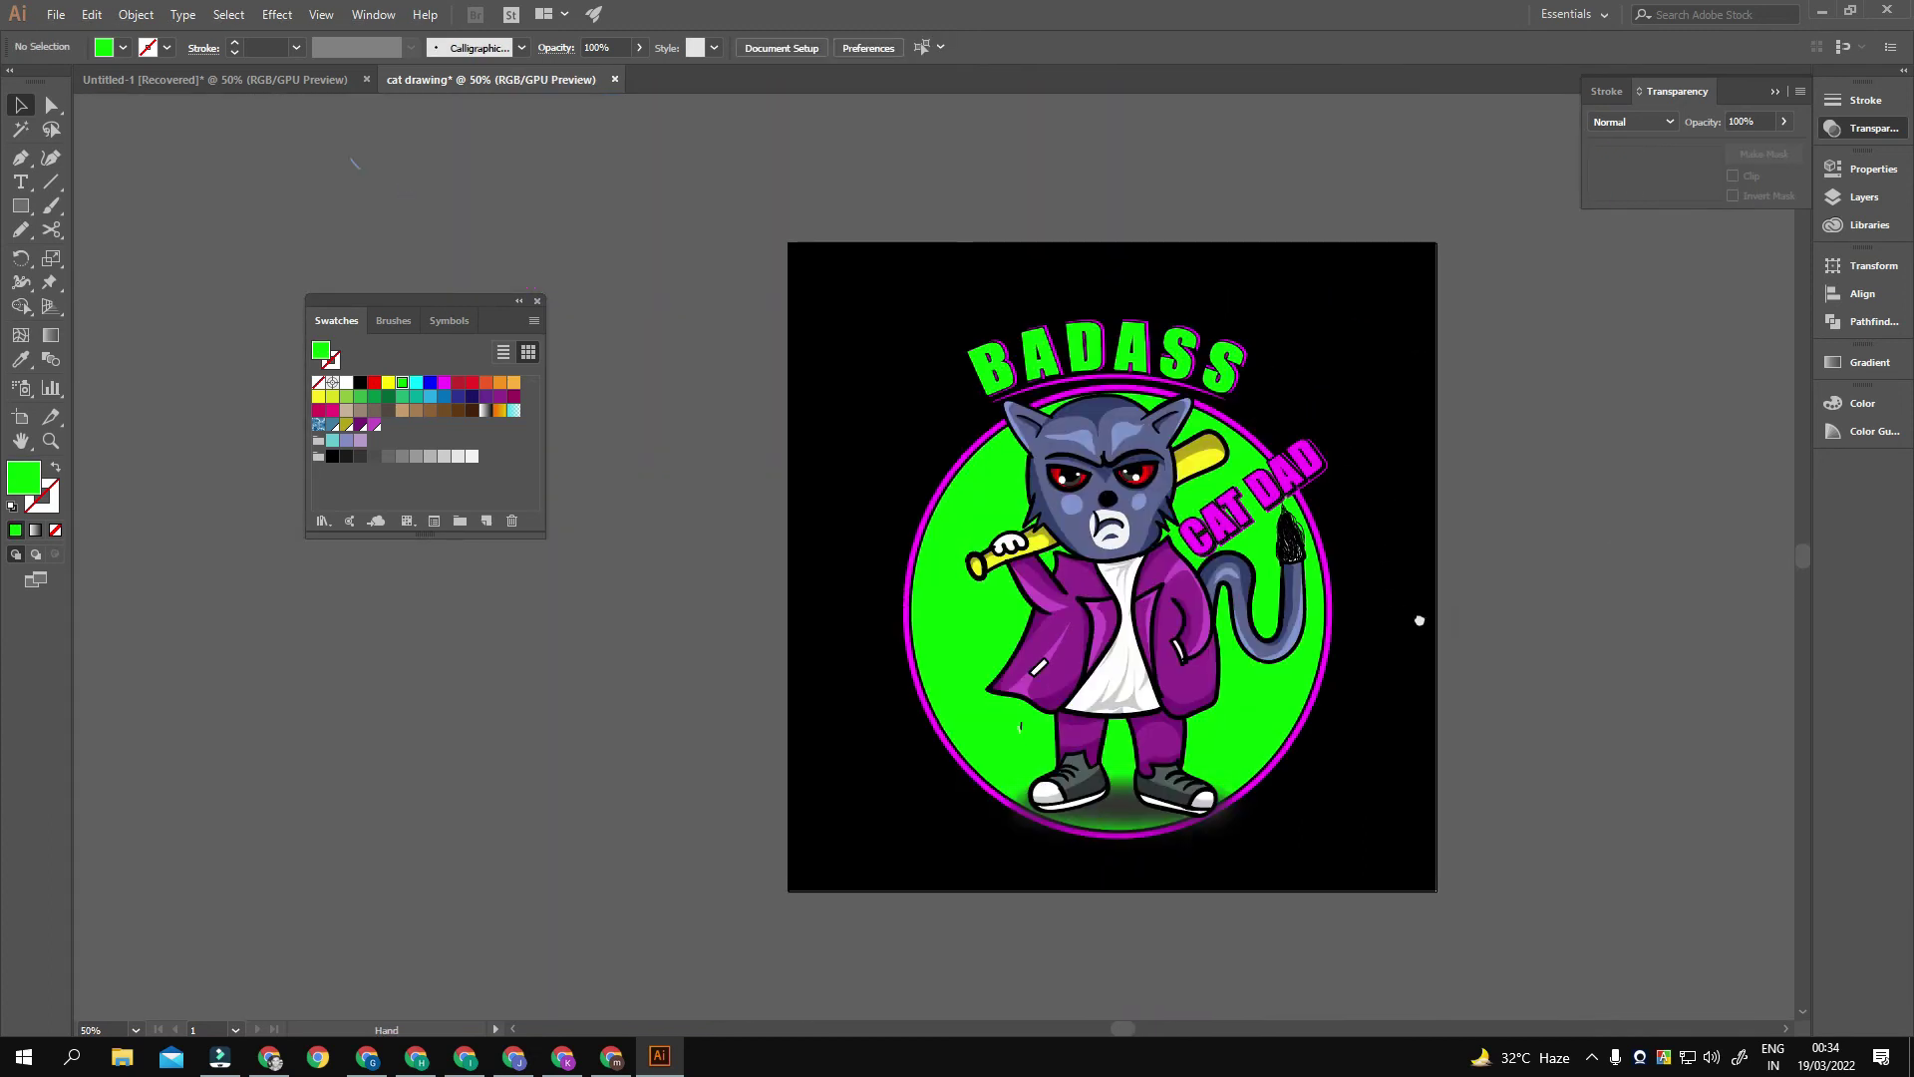
scroll(1420, 620, up, 1)
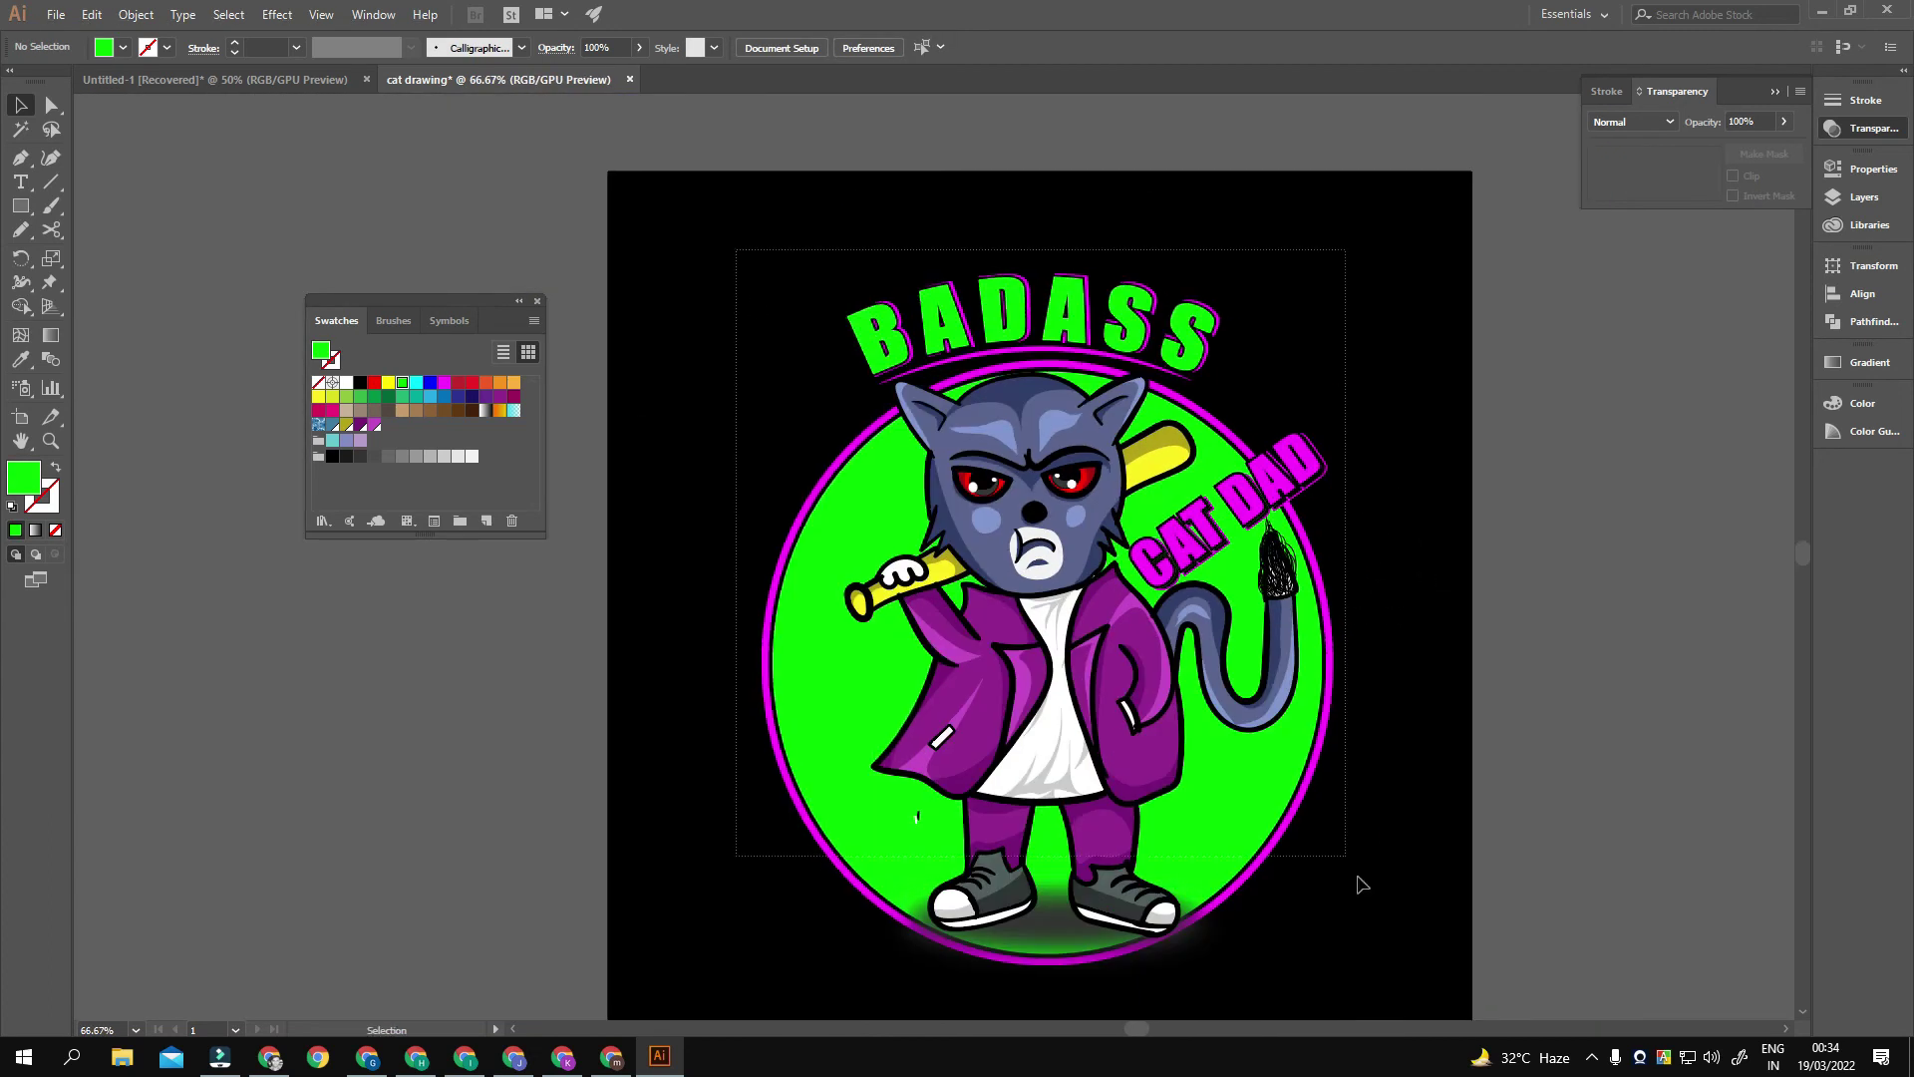
Step: Apply Object > Expand Appearance to the badge artwork
click(1312, 810)
click(136, 14)
click(169, 243)
click(740, 261)
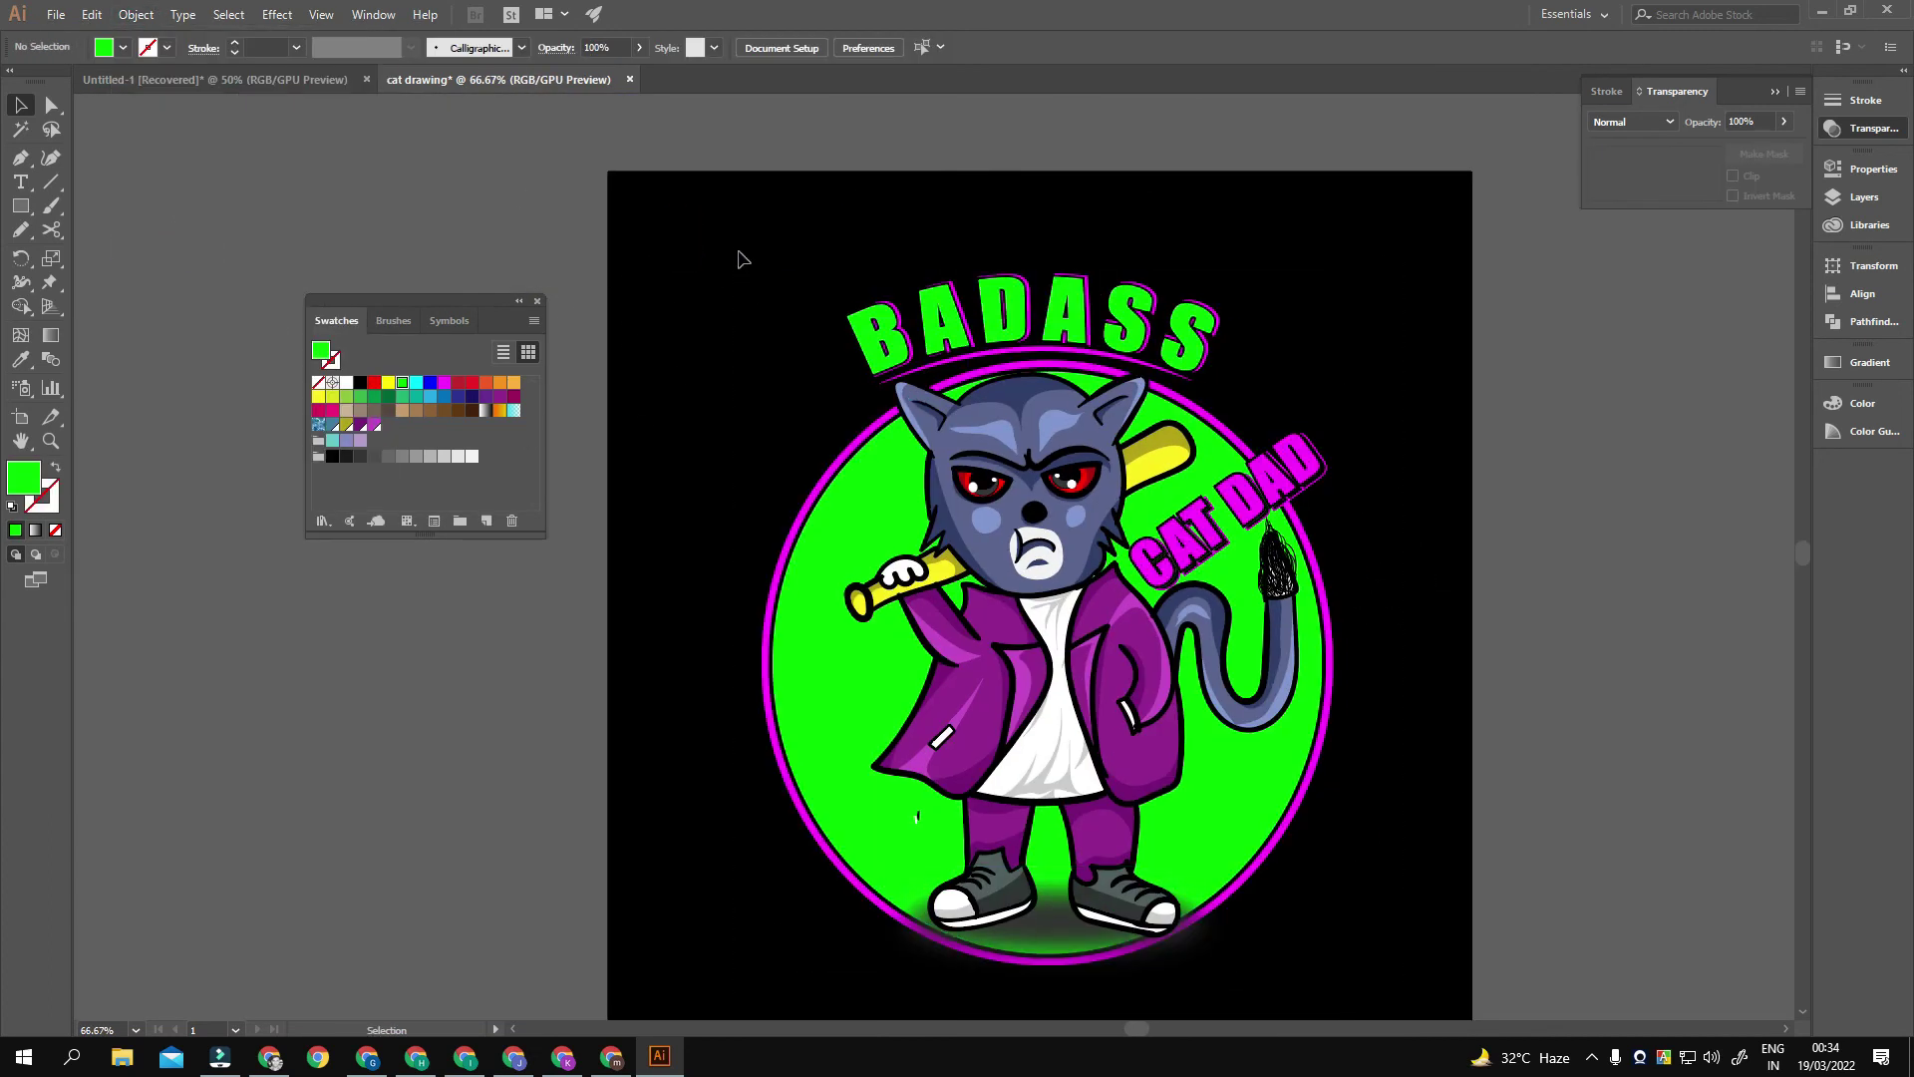
Step: Move the soft ground shadow lower beneath the cat's feet
scroll(985, 845, down, 1)
drag(1067, 909, 1065, 909)
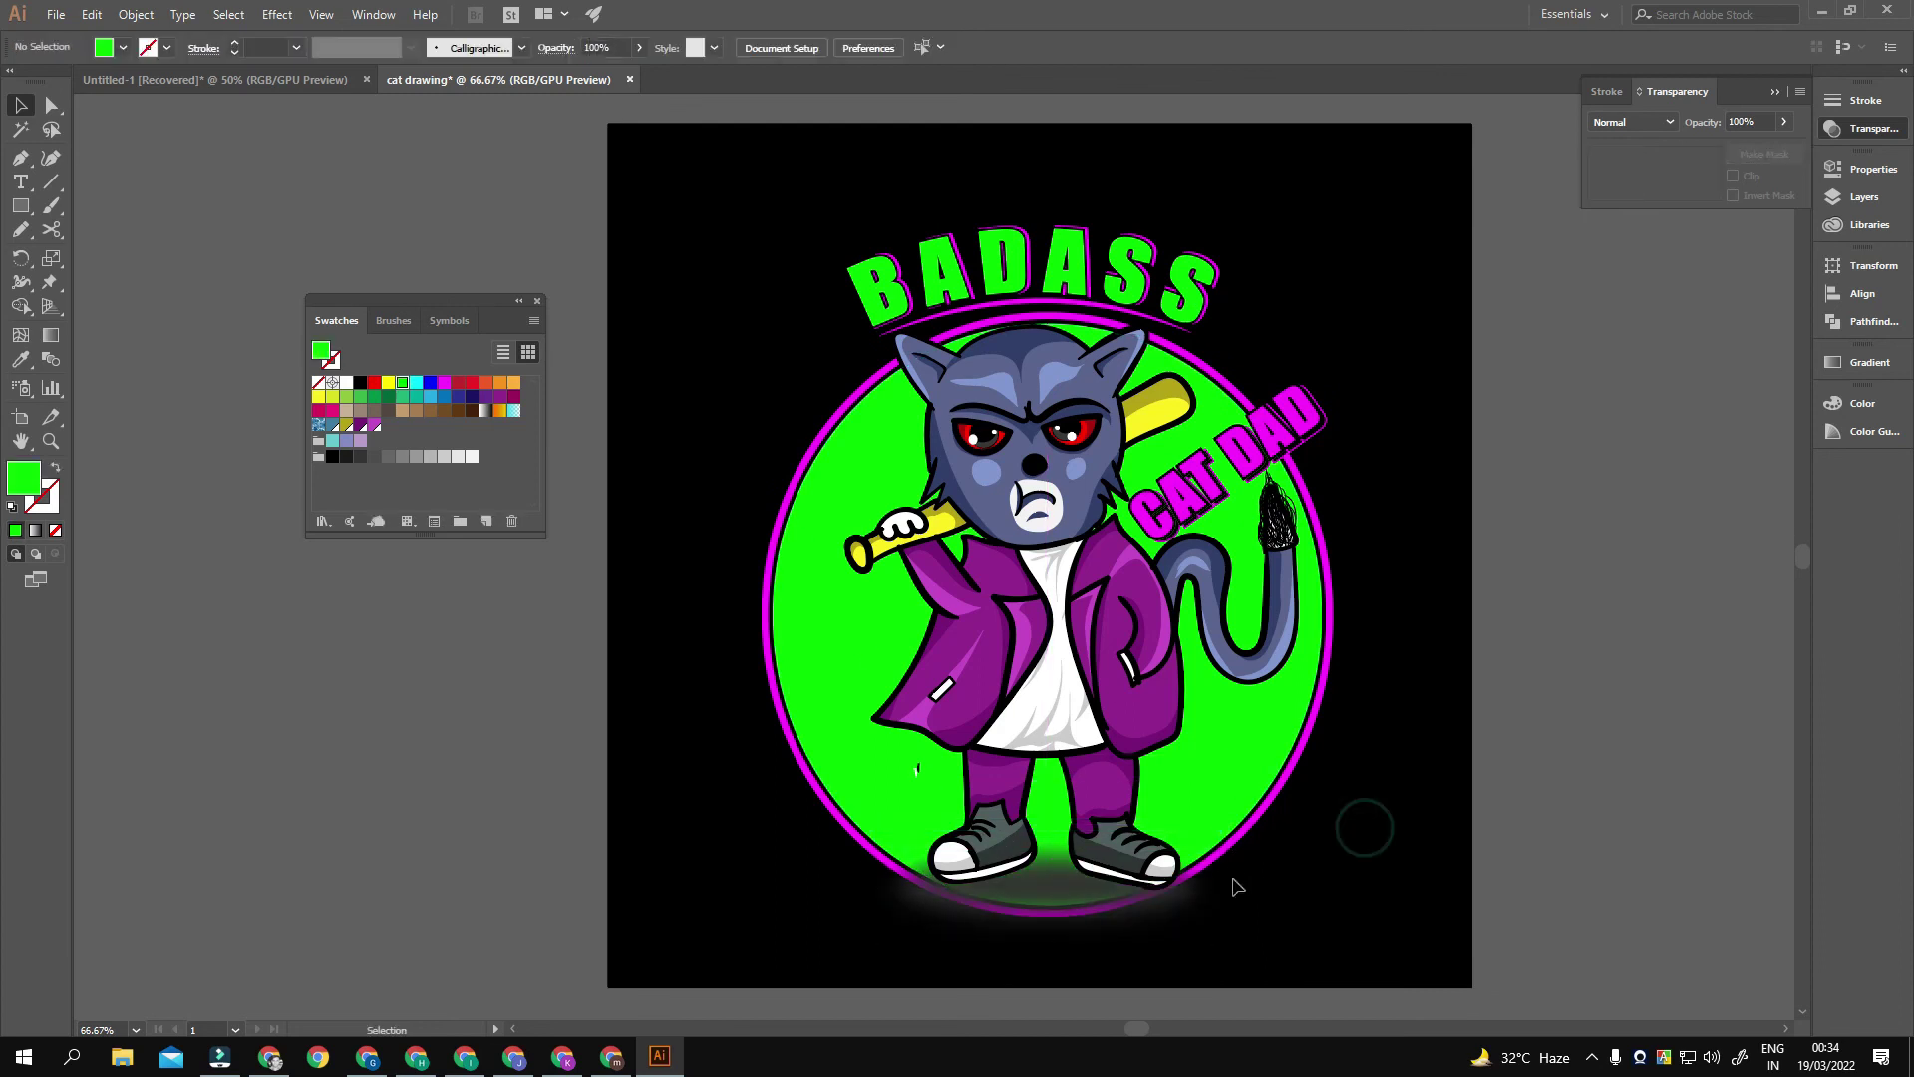
drag(1359, 825, 1156, 897)
drag(649, 169, 1312, 917)
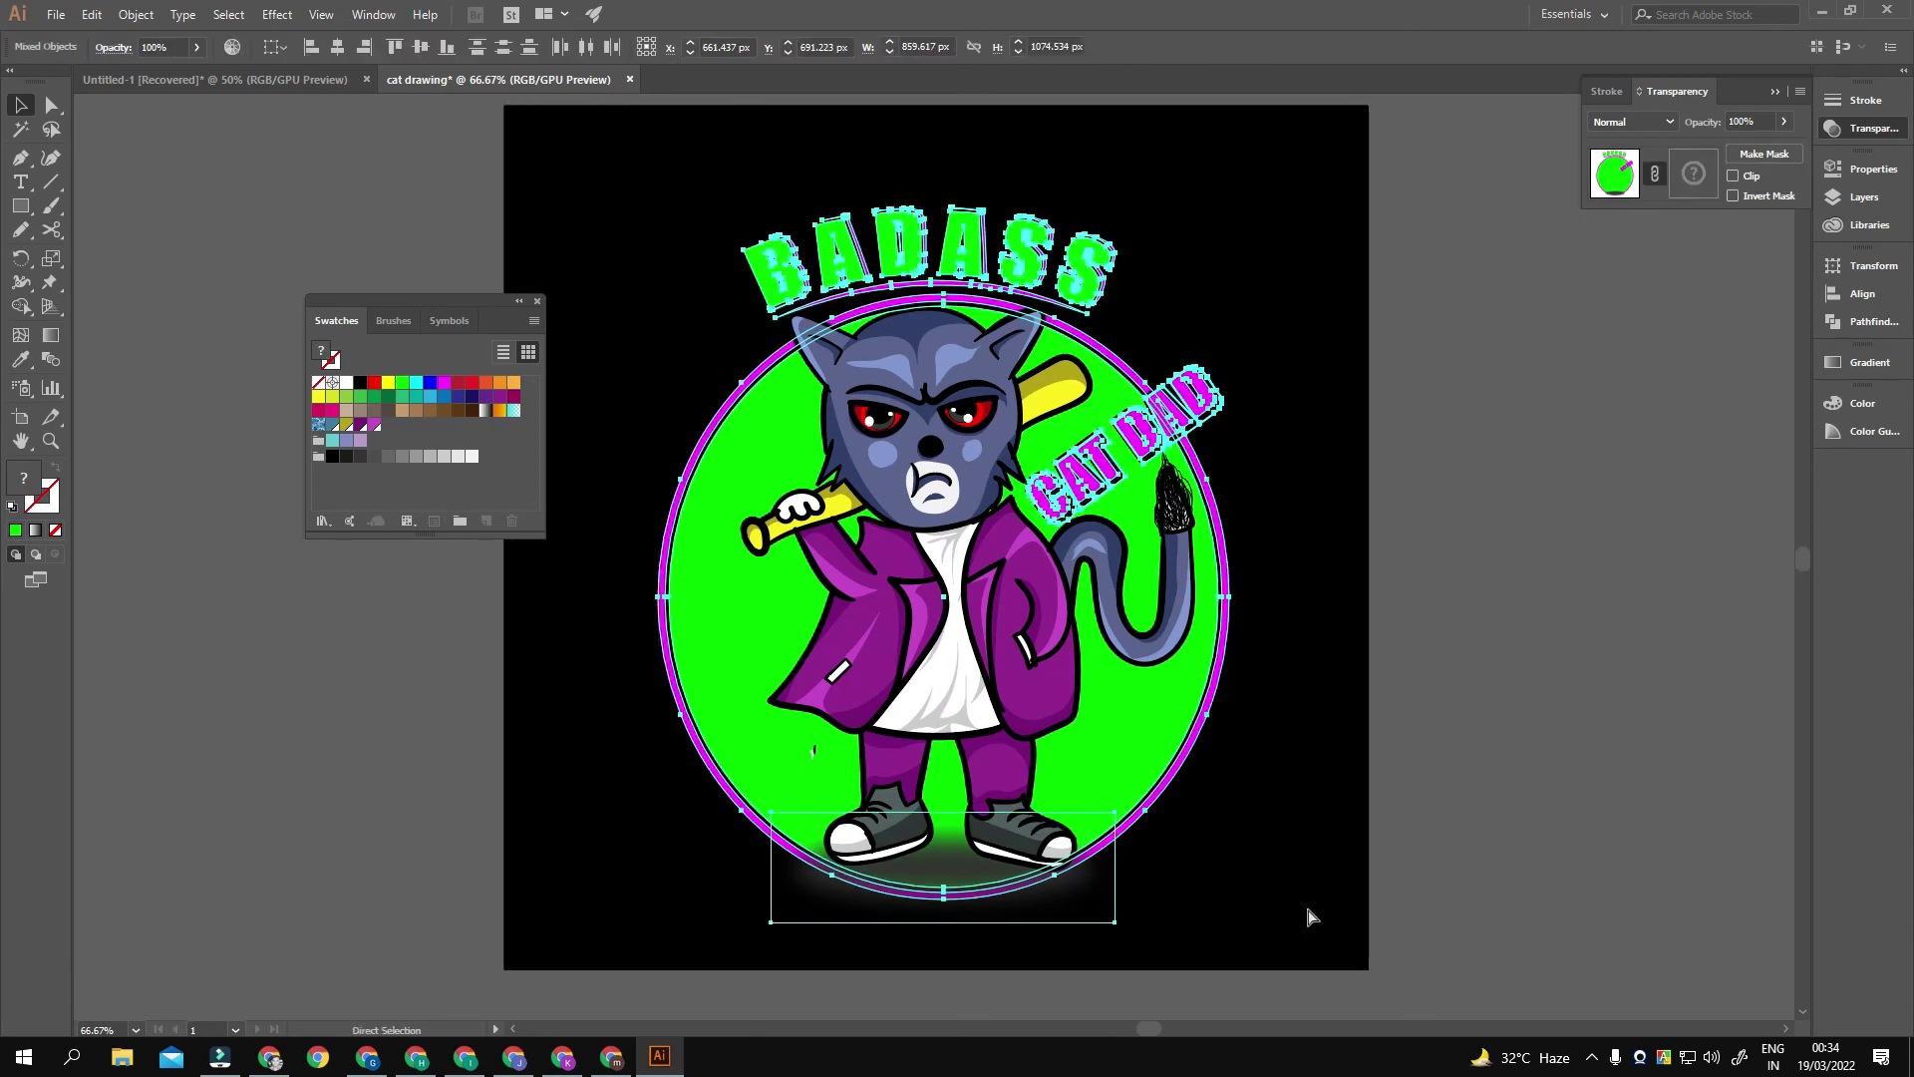
drag(1329, 765, 1433, 837)
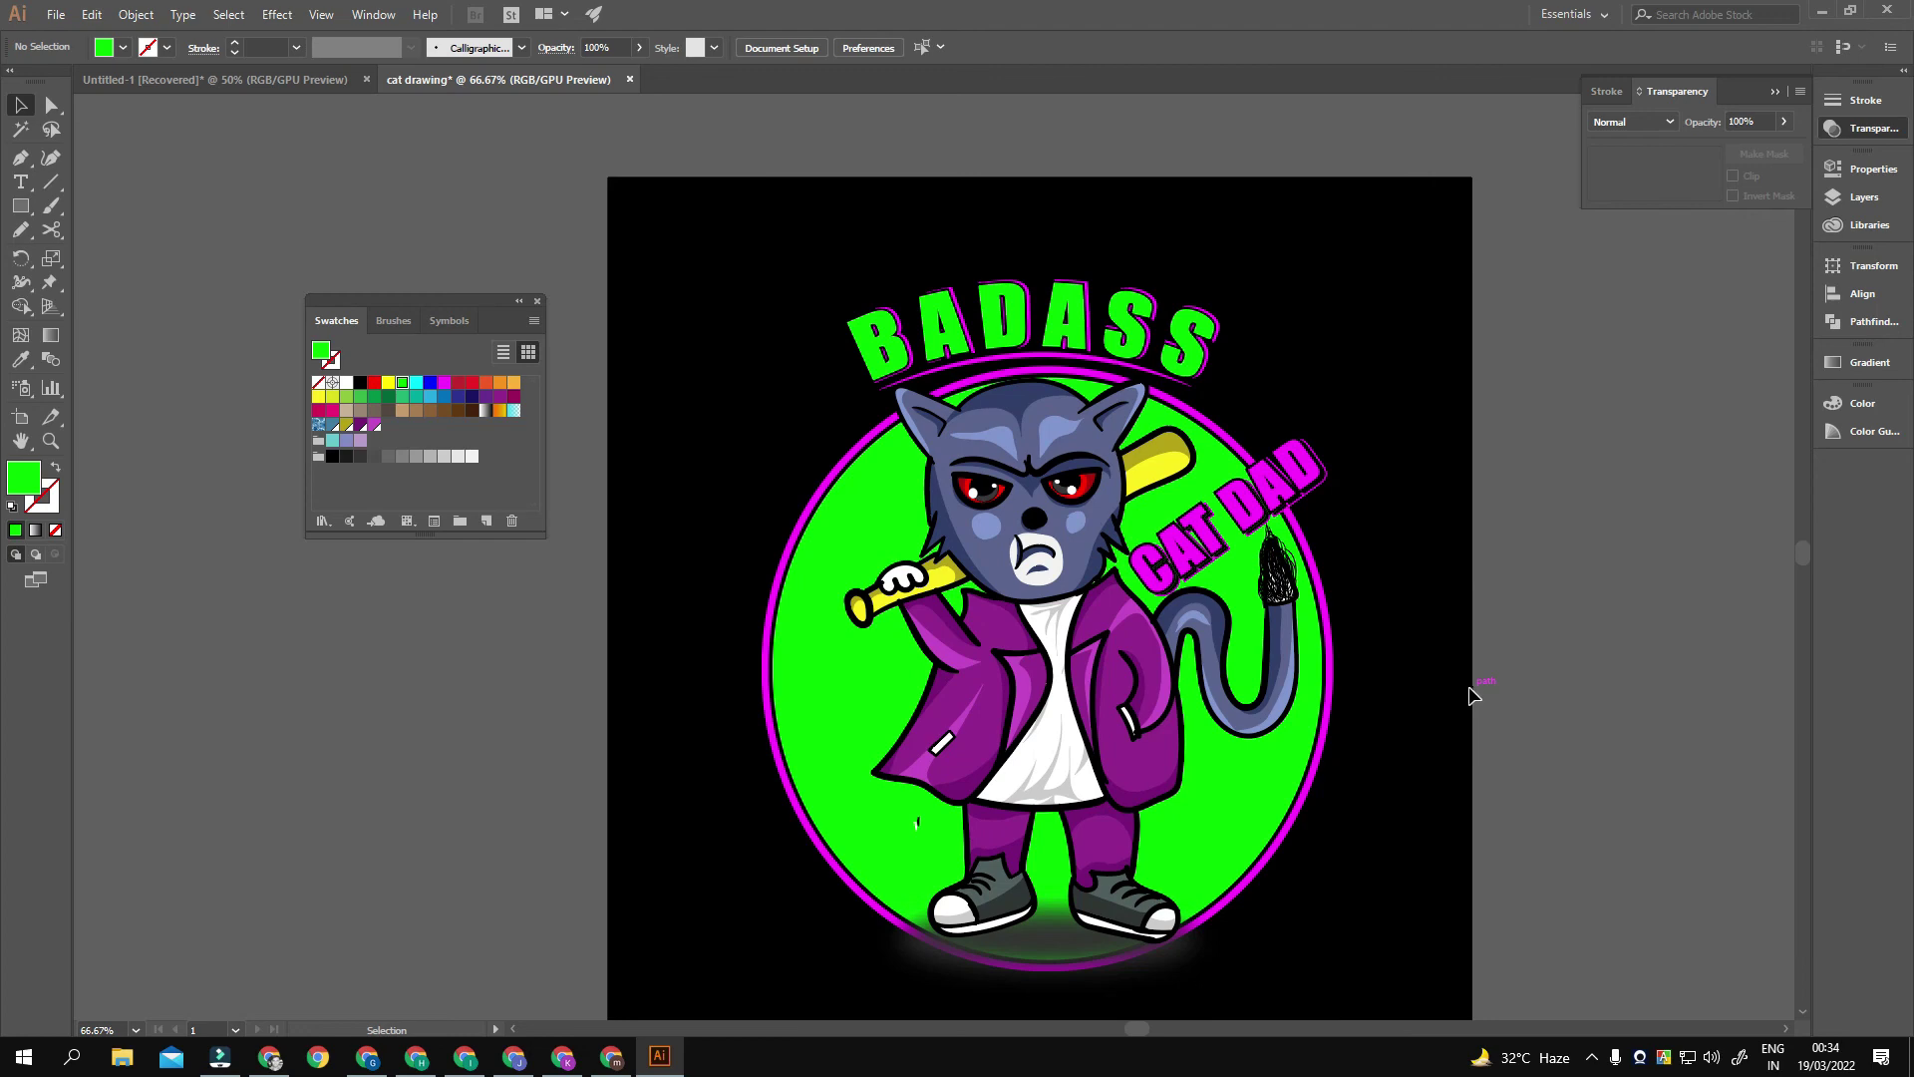